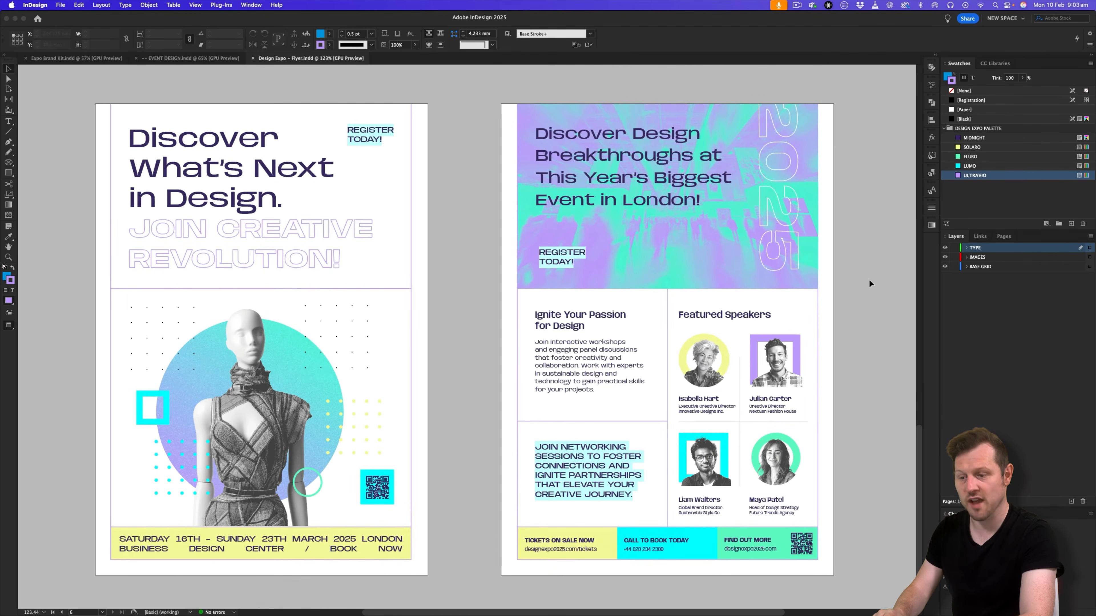
Look through the flyer design variations and the page thumbnails in the Design Expo flyer document.
{"action": "scroll", "coordinate": [869, 281], "scroll_direction": "up", "scroll_amount": 10}
{"action": "scroll", "coordinate": [869, 283], "scroll_direction": "up", "scroll_amount": 20}
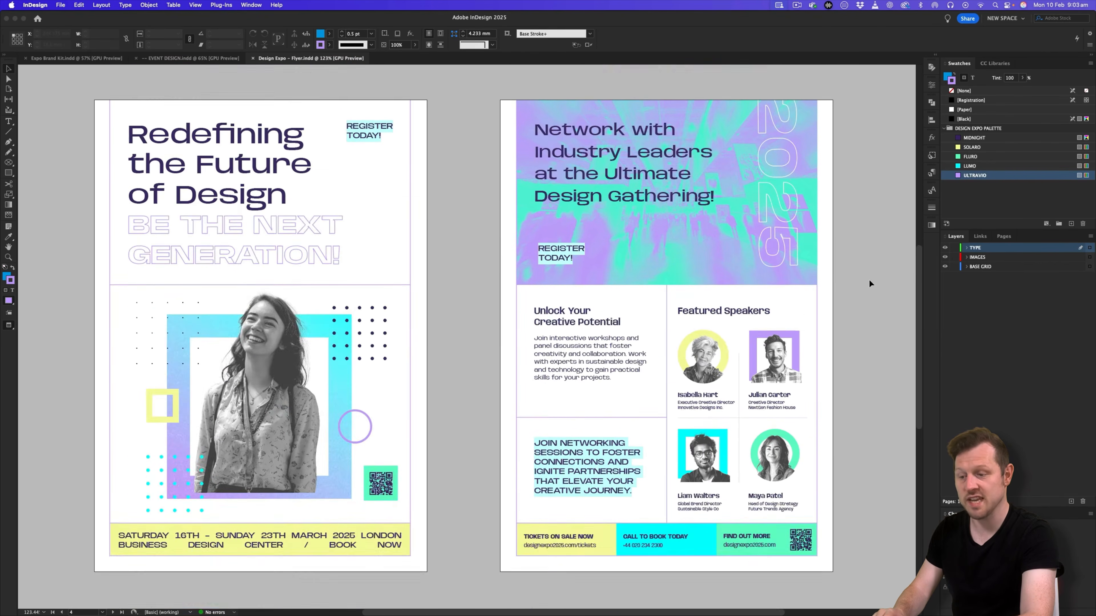
{"action": "scroll", "coordinate": [869, 279], "scroll_direction": "up", "scroll_amount": 8}
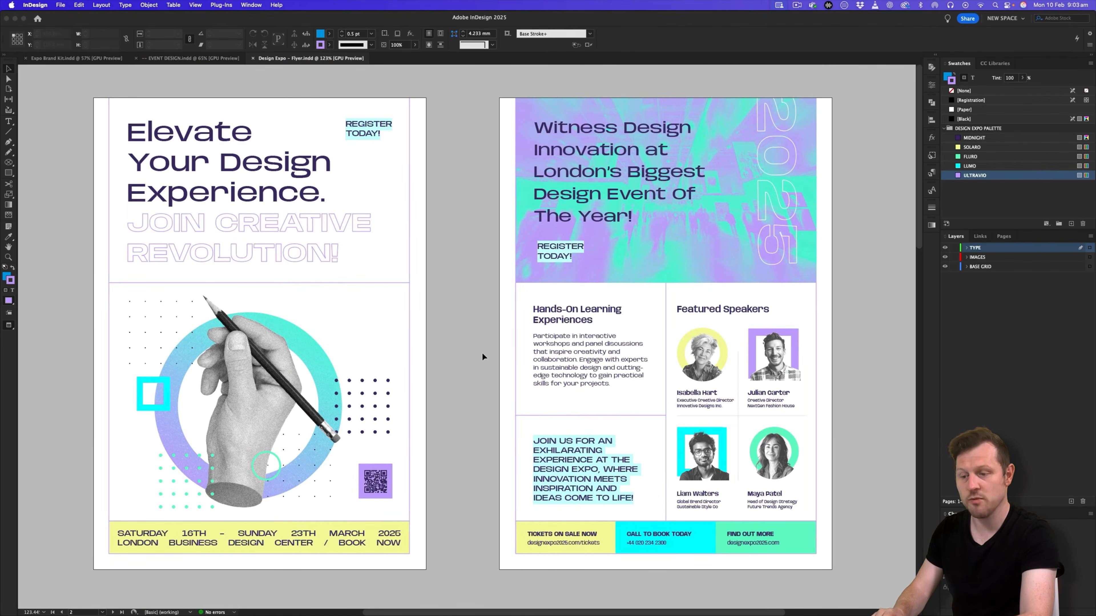
{"action": "left_click", "coordinate": [1003, 237]}
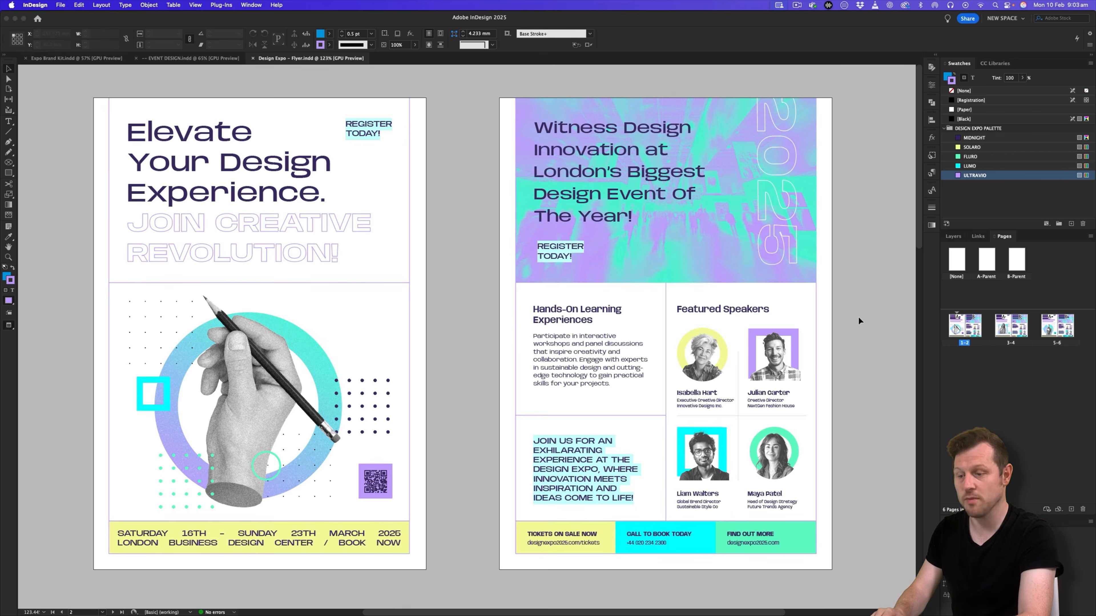
{"action": "left_click", "coordinate": [953, 237]}
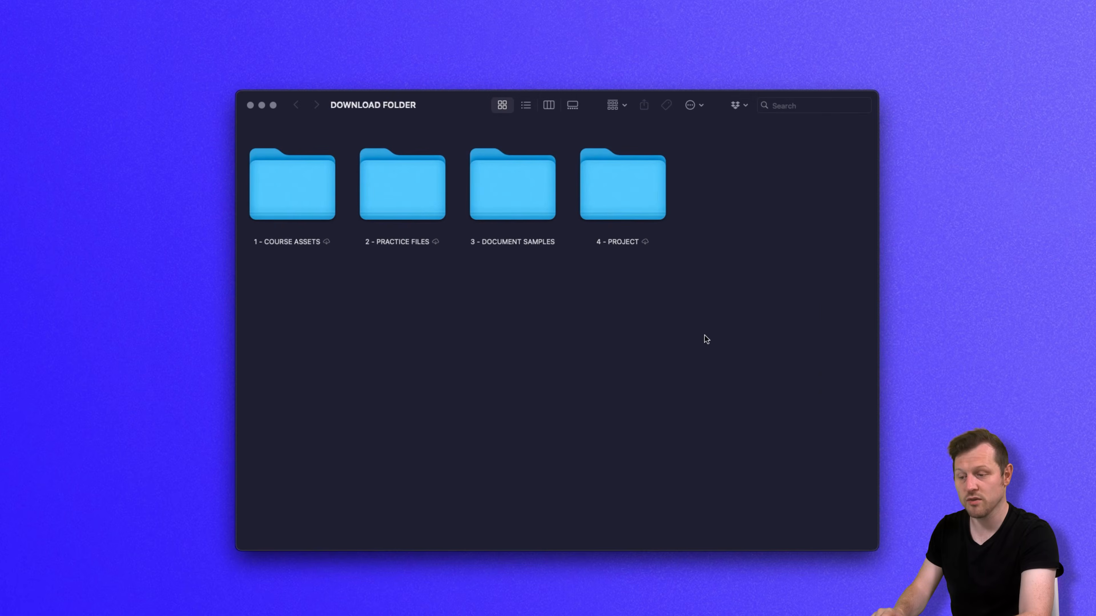
Switch to the download folder and open the DESIGN EXPO folder inside 4 - PROJECT to browse its contents.
{"action": "double_click", "coordinate": [648, 189]}
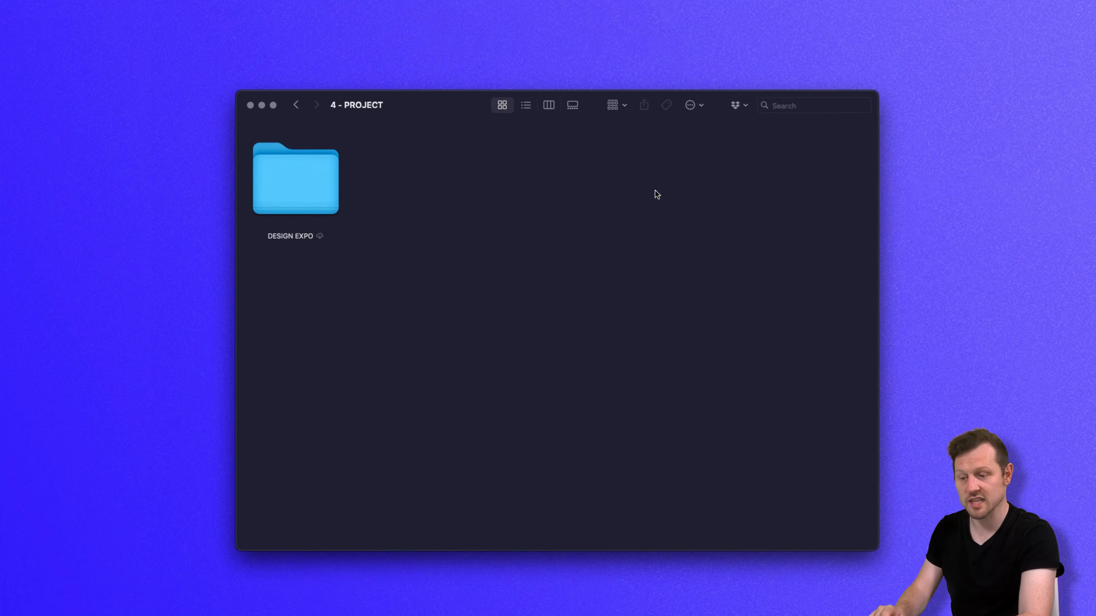
{"action": "double_click", "coordinate": [311, 178]}
{"action": "left_click", "coordinate": [396, 169]}
{"action": "double_click", "coordinate": [396, 170]}
{"action": "left_click", "coordinate": [319, 173]}
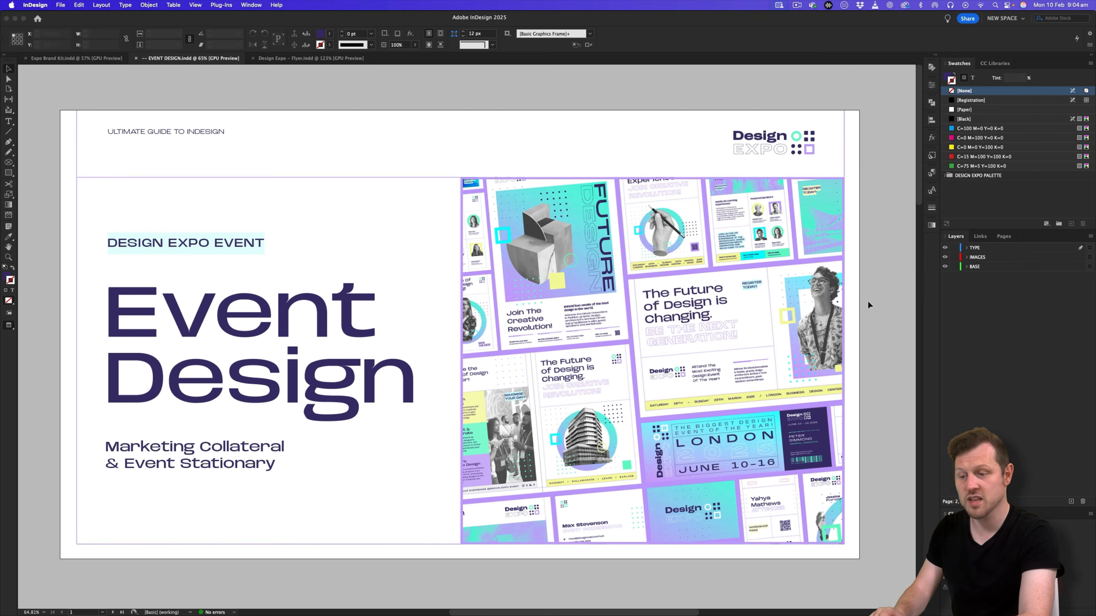
Select the front flyer on the Marketing Collateral page of EVENT DESIGN.indd and open its linked source file for editing.
{"action": "scroll", "coordinate": [868, 305], "scroll_direction": "down", "scroll_amount": 5}
{"action": "scroll", "coordinate": [868, 305], "scroll_direction": "down", "scroll_amount": 6}
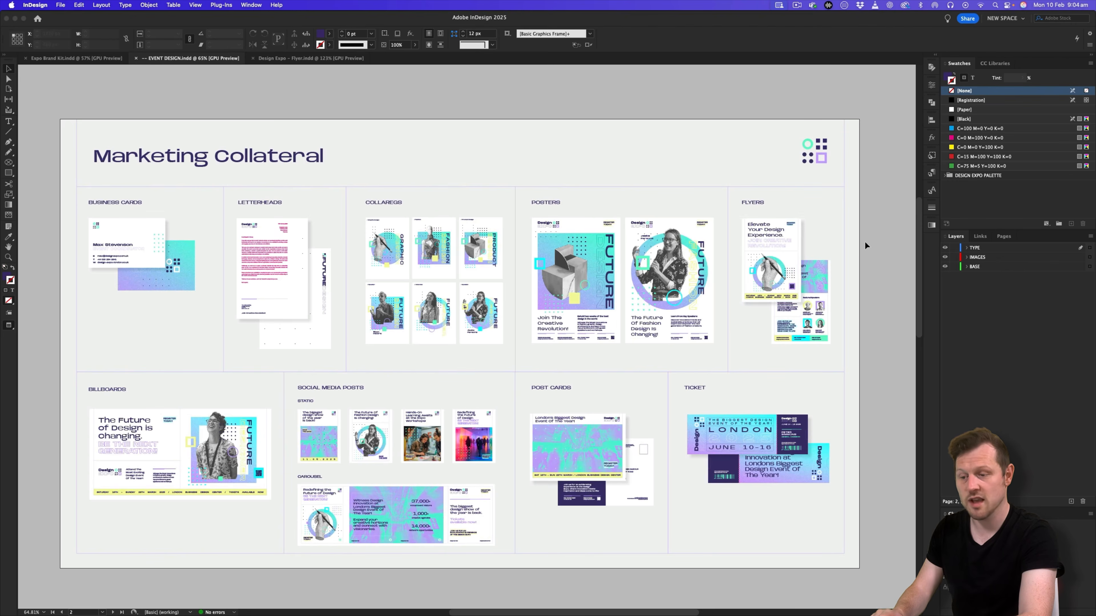
{"action": "left_click", "coordinate": [772, 231]}
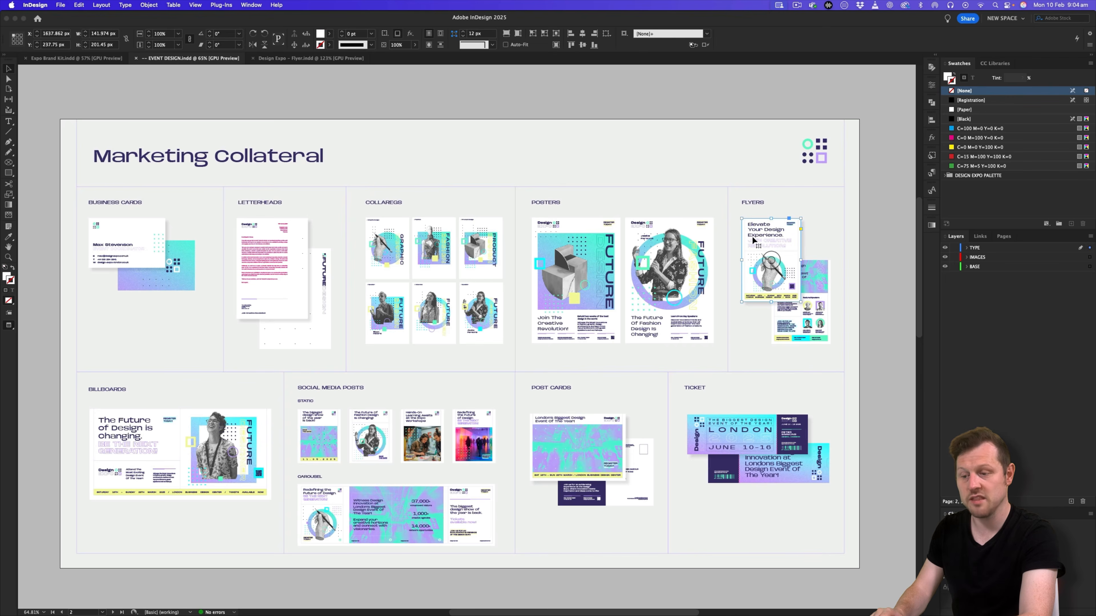
{"action": "left_click", "coordinate": [980, 236]}
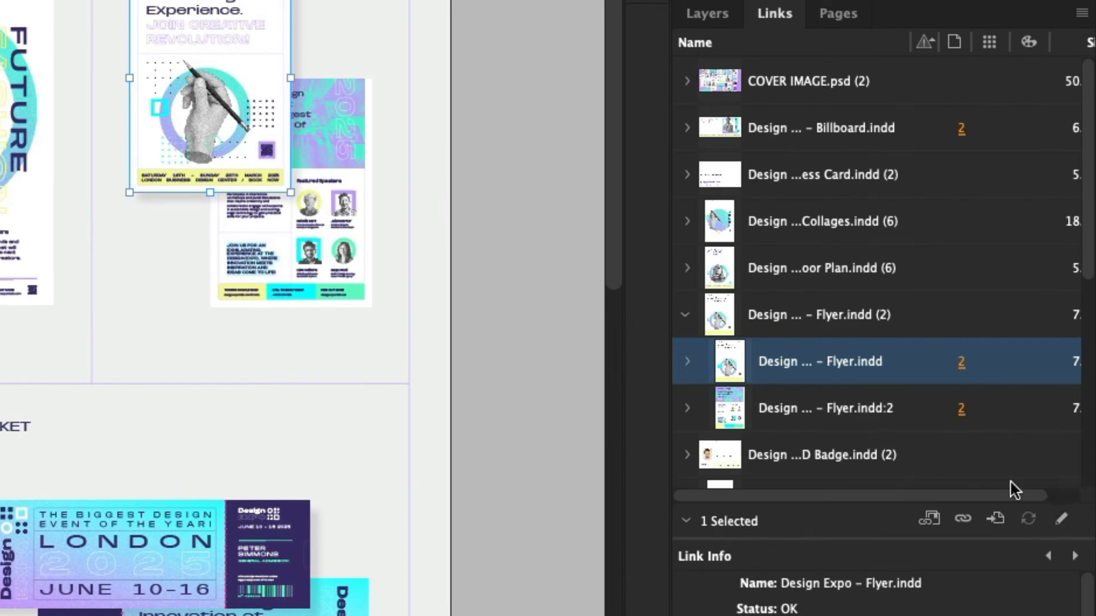
{"action": "left_click", "coordinate": [1060, 519]}
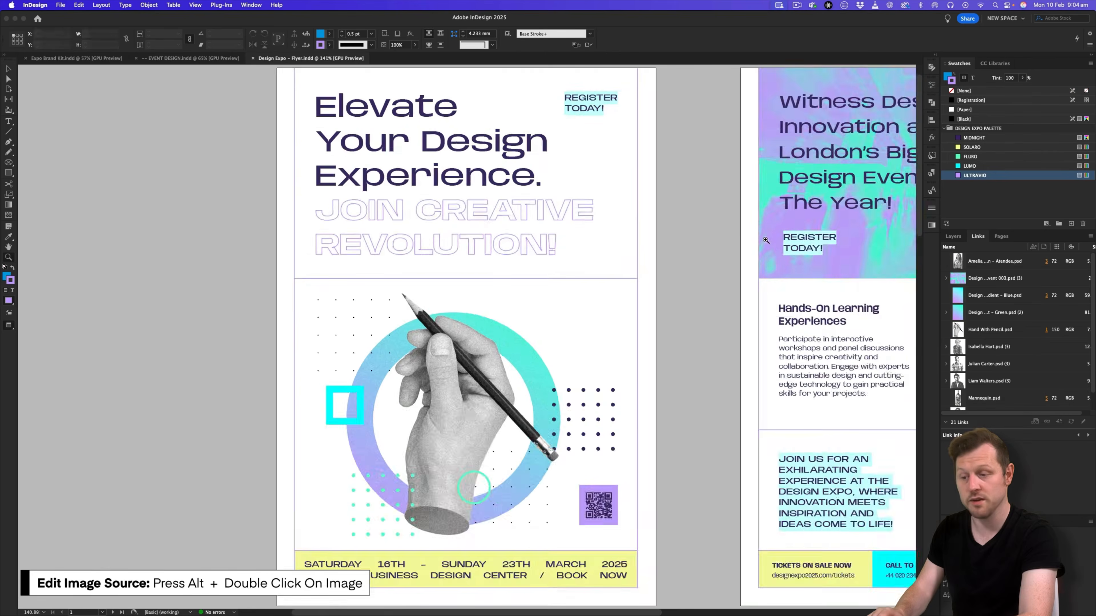
{"action": "left_click_drag", "start_coordinate": [765, 240], "coordinate": [537, 264]}
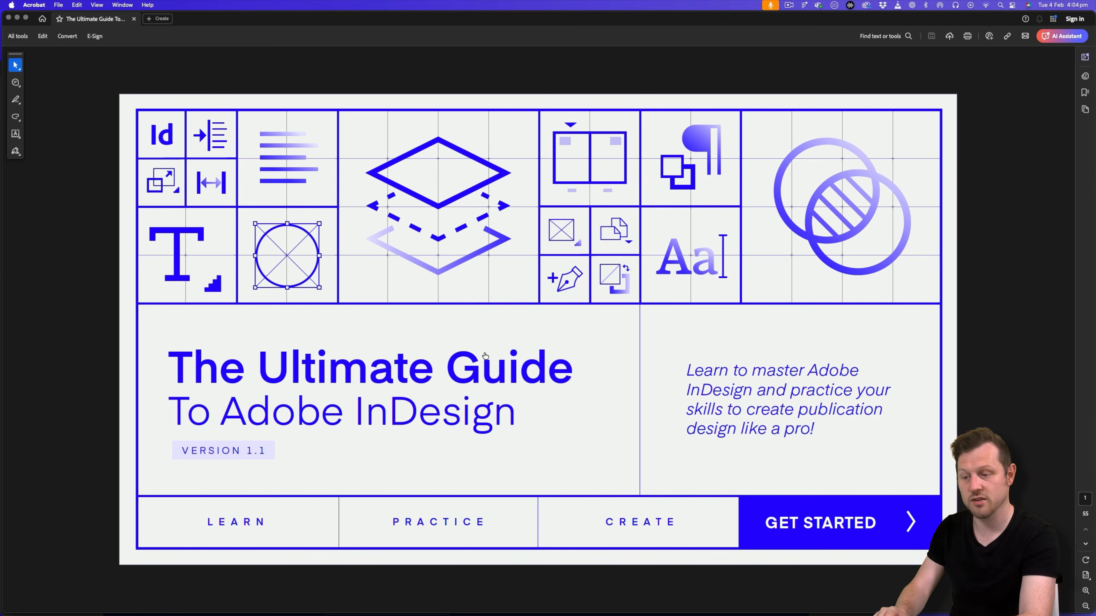
Switch to the course guide PDF and go to the What To Do Before You Begin section from the Course Index.
{"action": "left_click", "coordinate": [801, 513]}
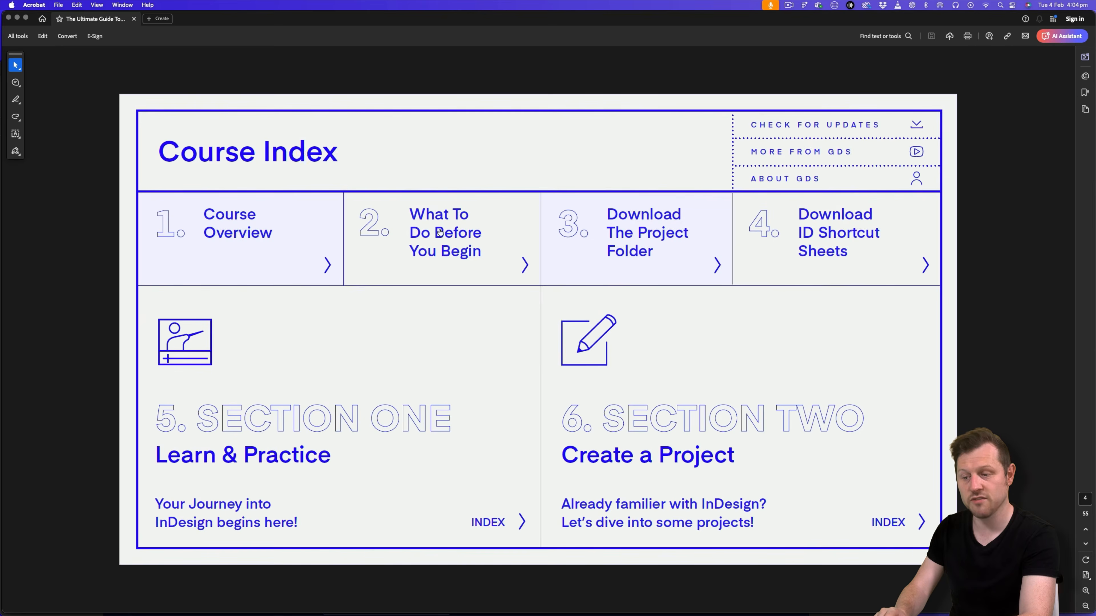
{"action": "left_click", "coordinate": [439, 232]}
{"action": "left_click", "coordinate": [444, 410]}
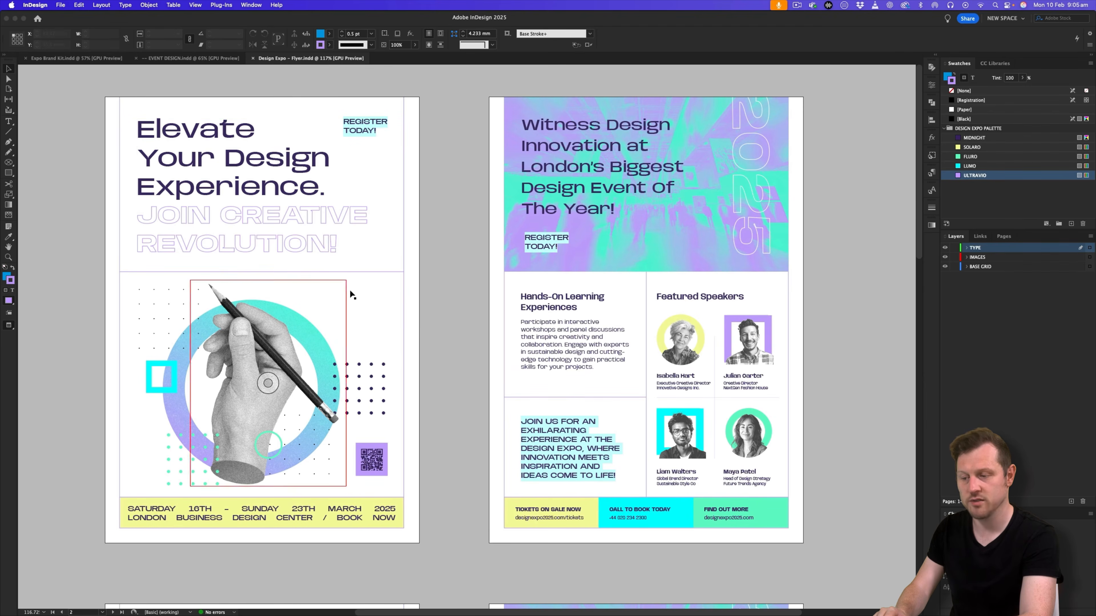
Examine both pages of the flyer, switching from preview to normal view to show the guides, baseline grid and frame edges.
{"action": "left_click_drag", "start_coordinate": [181, 240], "coordinate": [399, 231]}
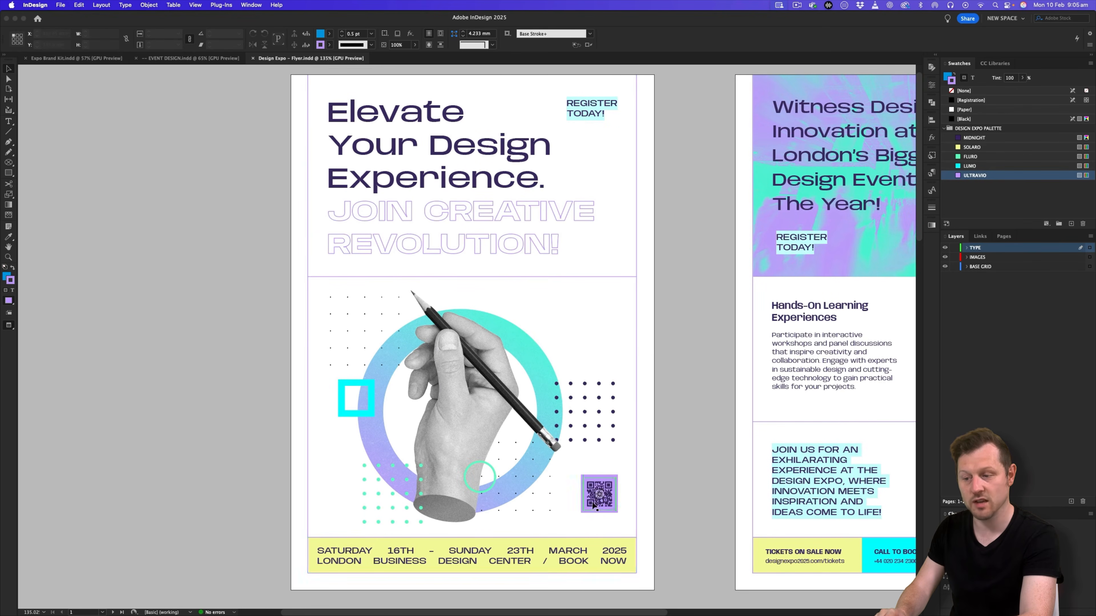
{"action": "scroll", "coordinate": [773, 318], "scroll_direction": "up", "scroll_amount": 1}
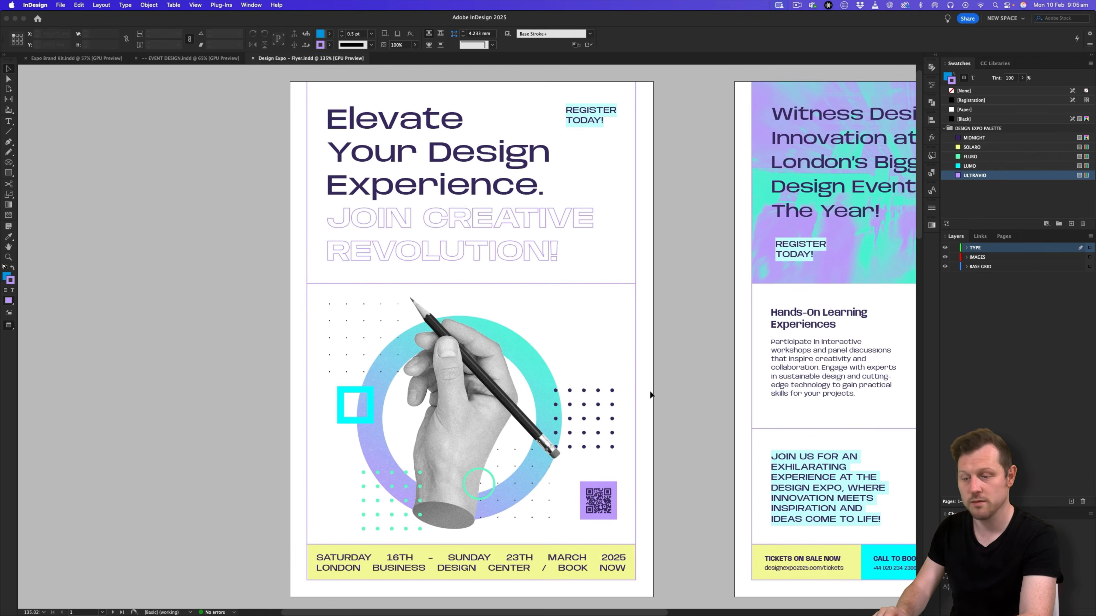
{"action": "scroll", "coordinate": [428, 222], "scroll_direction": "right", "scroll_amount": 10}
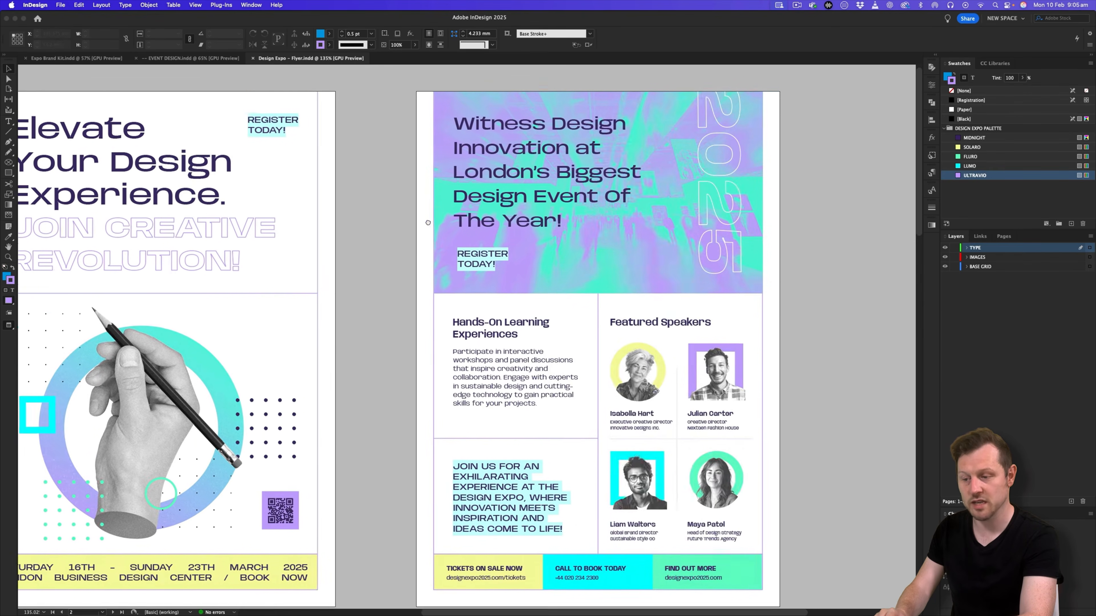
{"action": "scroll", "coordinate": [428, 223], "scroll_direction": "right", "scroll_amount": 3}
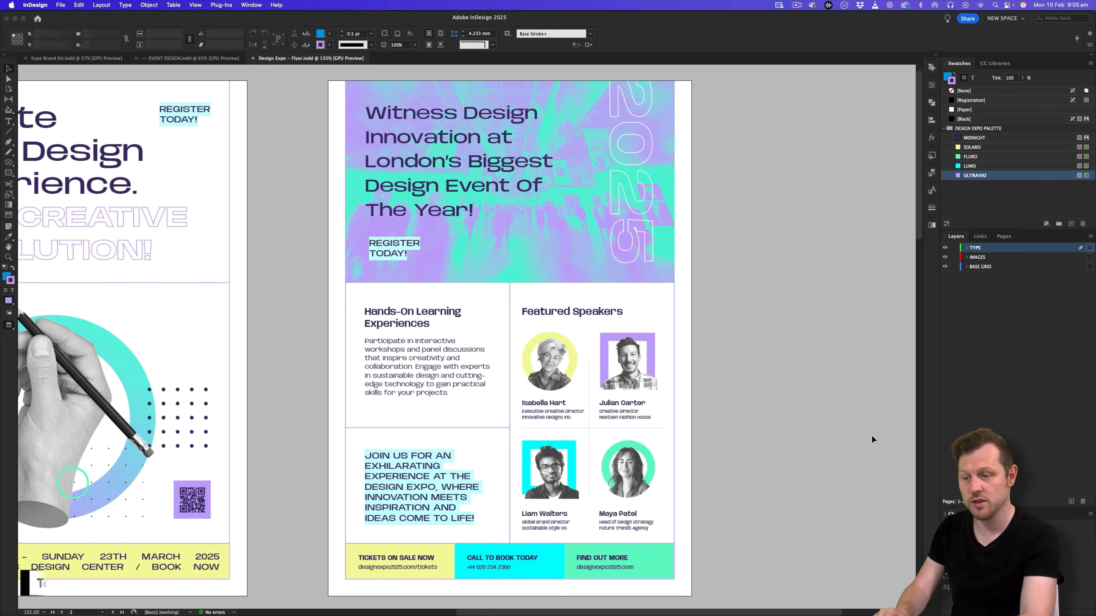
{"action": "key", "text": "w"}
{"action": "key", "text": "w"}
{"action": "key", "text": "w"}
{"action": "left_click_drag", "start_coordinate": [510, 348], "coordinate": [670, 351]}
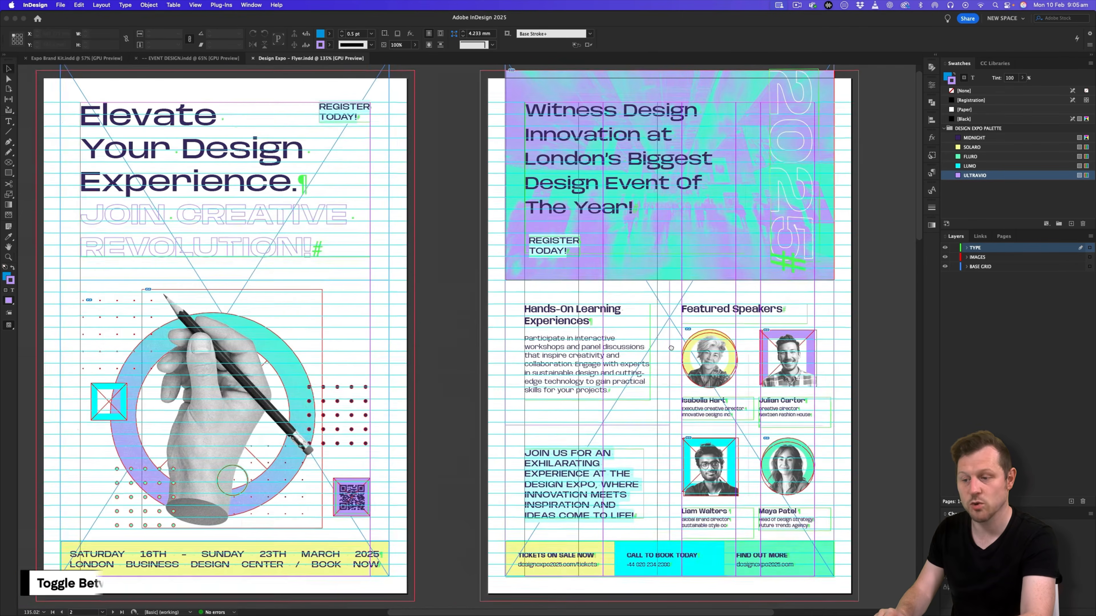
{"action": "scroll", "coordinate": [539, 215], "scroll_direction": "down", "scroll_amount": 2}
{"action": "left_click_drag", "start_coordinate": [539, 215], "coordinate": [564, 219]}
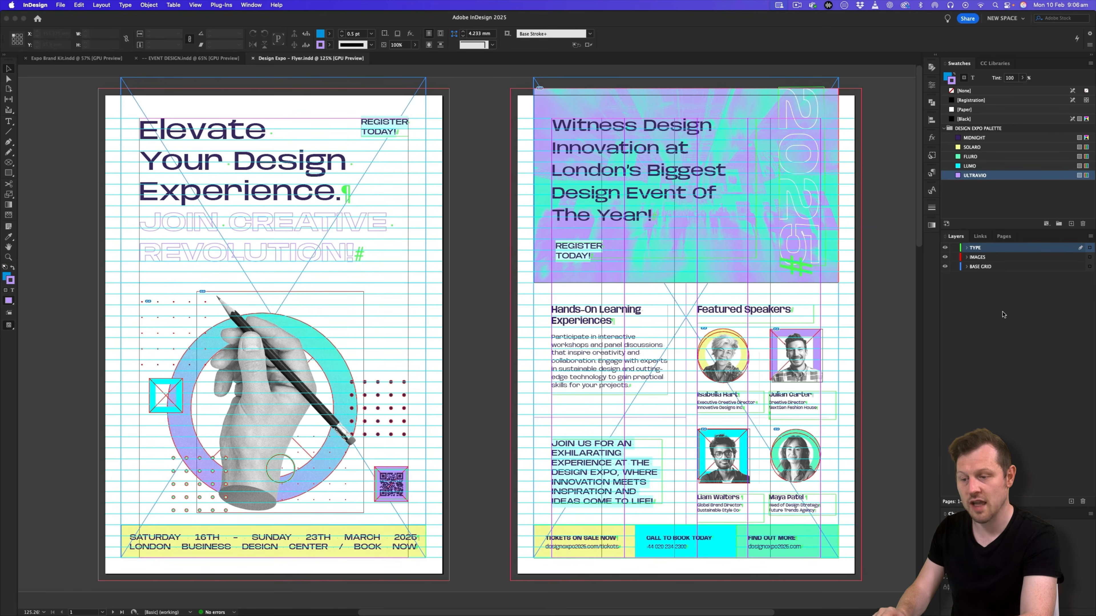
Review the flyer's paragraph styles with the PARAGRAPH and LABEL groups expanded, plus its character and object styles.
{"action": "left_click", "coordinate": [930, 190]}
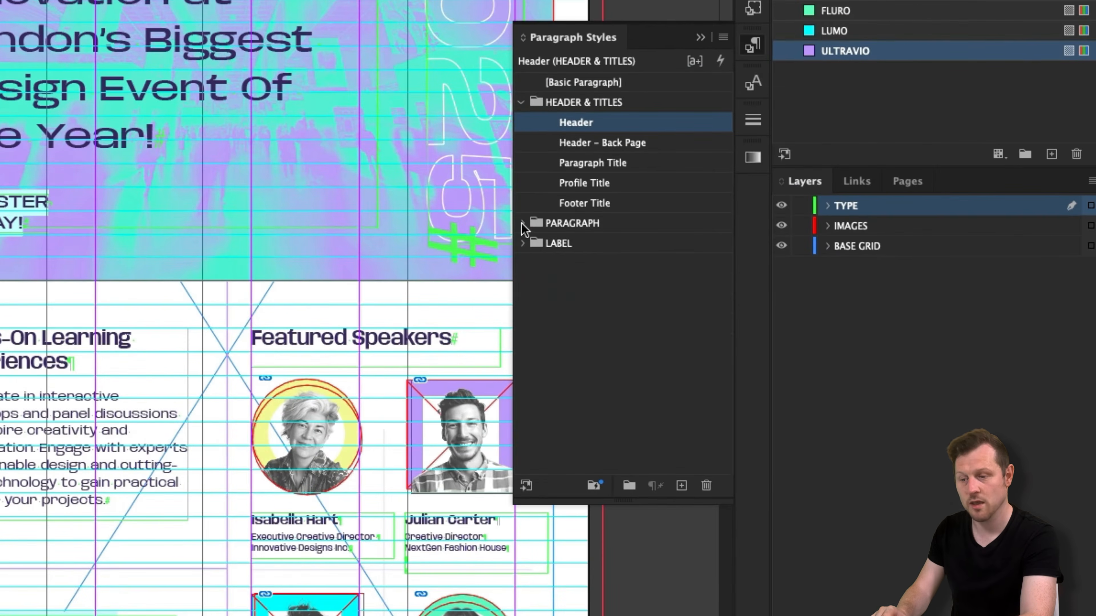
{"action": "left_click", "coordinate": [824, 255]}
{"action": "left_click", "coordinate": [523, 324]}
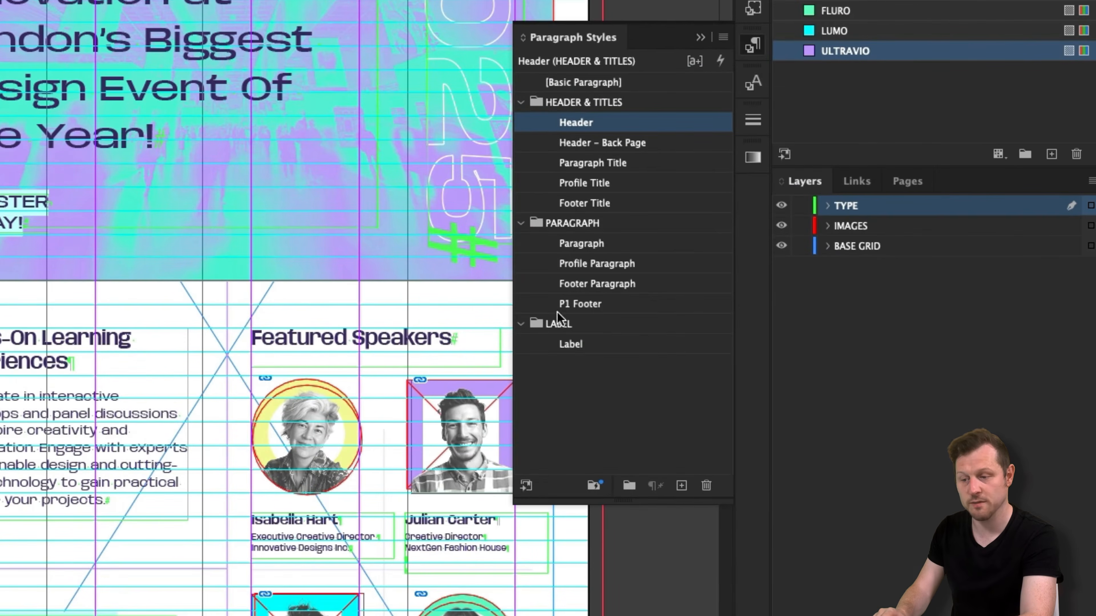
{"action": "left_click", "coordinate": [752, 83]}
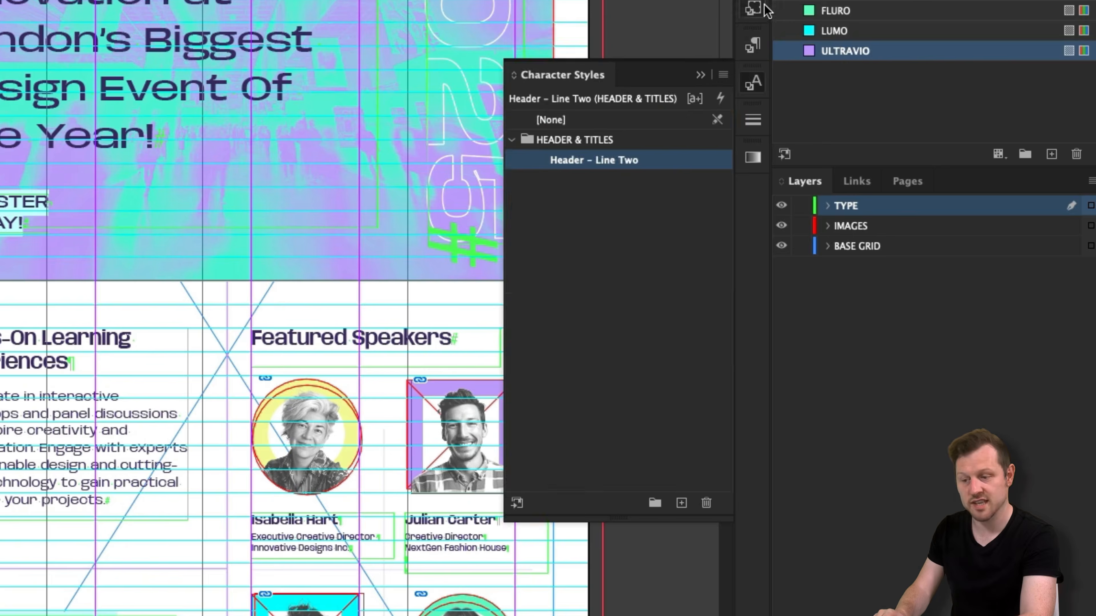
{"action": "left_click", "coordinate": [754, 9]}
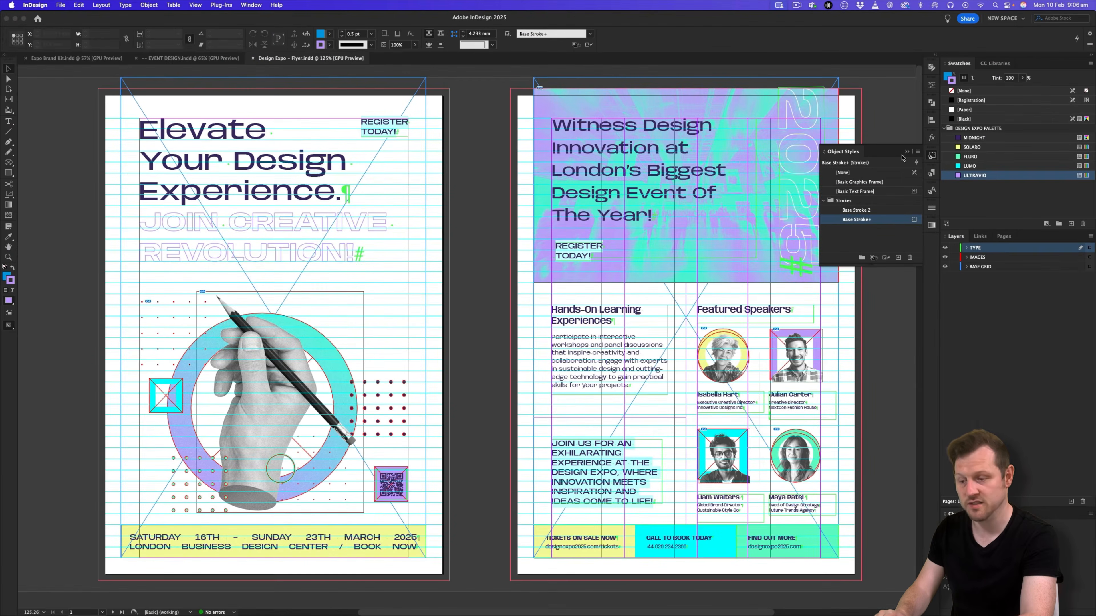
{"action": "left_click", "coordinate": [908, 152]}
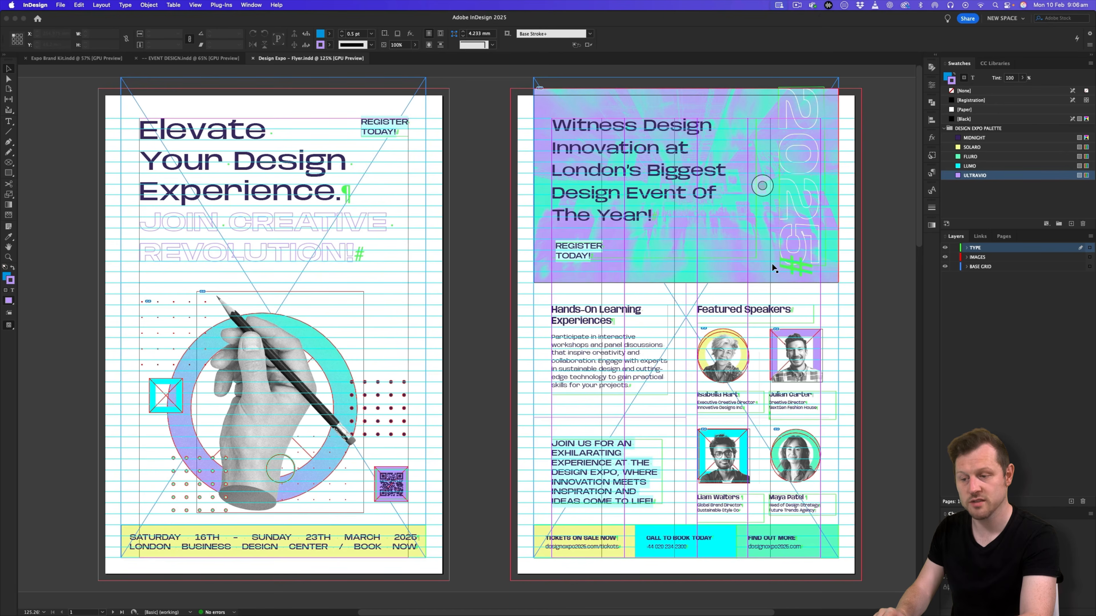
Start a new document from the A5 print preset, with millimeters as the units.
{"action": "left_click", "coordinate": [60, 5]}
{"action": "mouse_move", "coordinate": [71, 21]}
{"action": "left_click", "coordinate": [177, 18]}
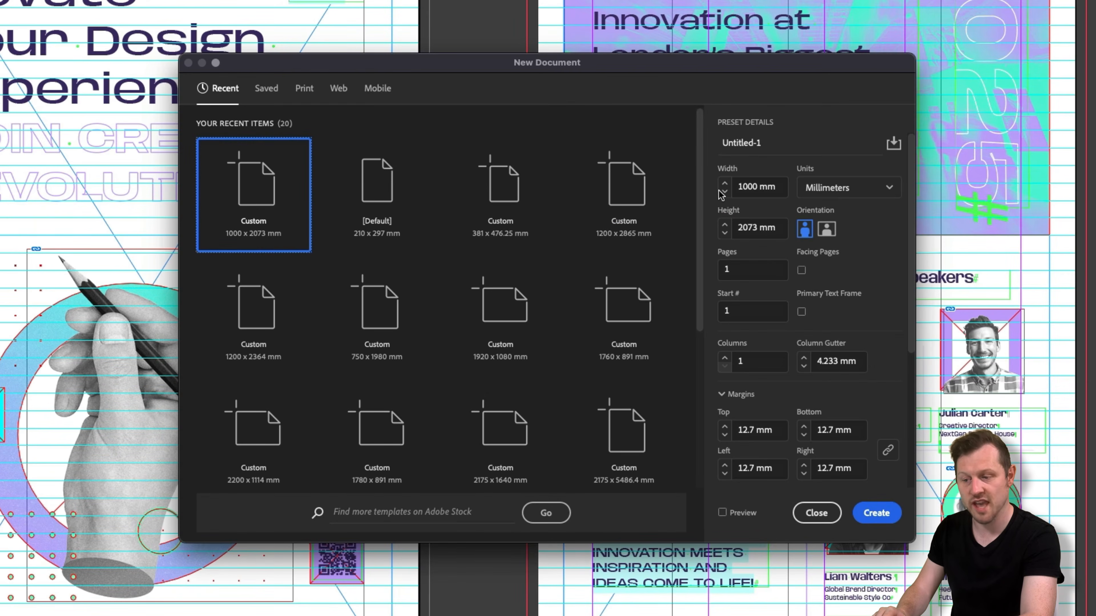
{"action": "left_click", "coordinate": [305, 89]}
{"action": "left_click", "coordinate": [445, 276]}
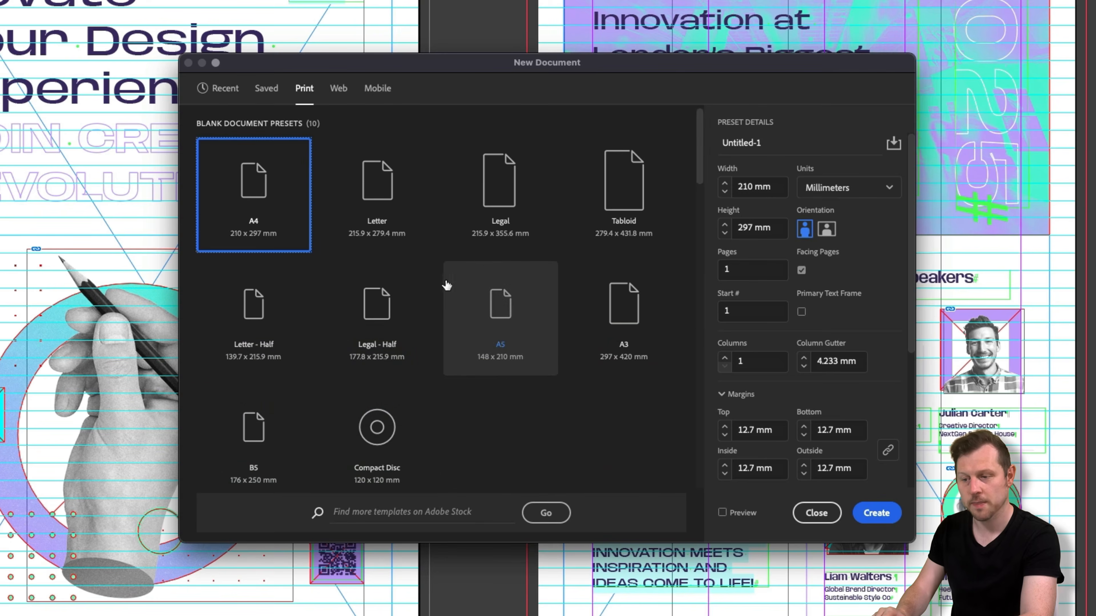
{"action": "left_click", "coordinate": [505, 330]}
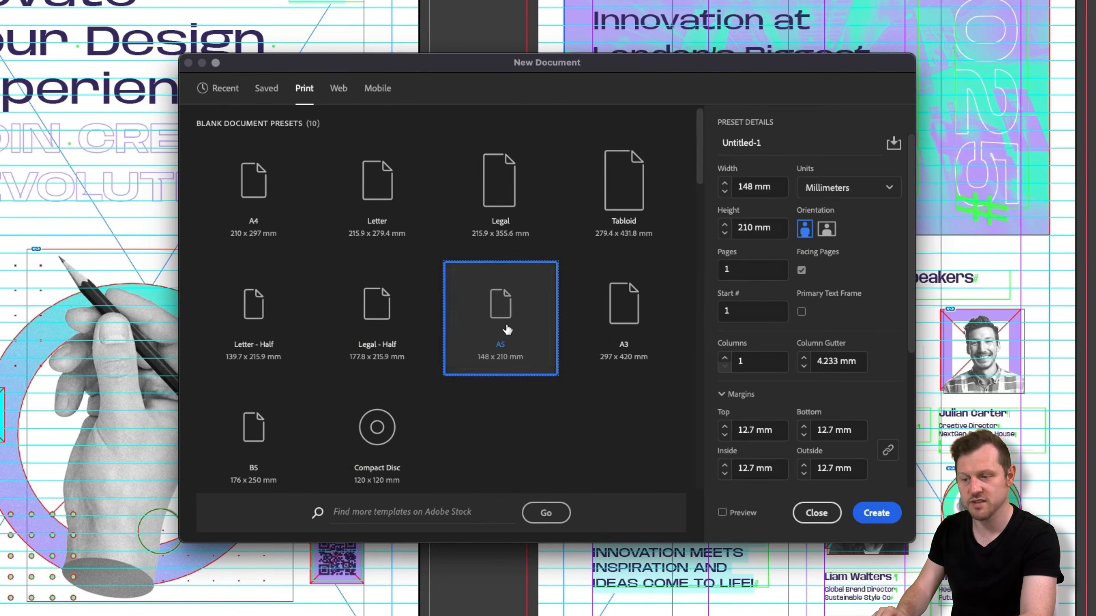
{"action": "left_click", "coordinate": [865, 190]}
{"action": "left_click", "coordinate": [845, 280]}
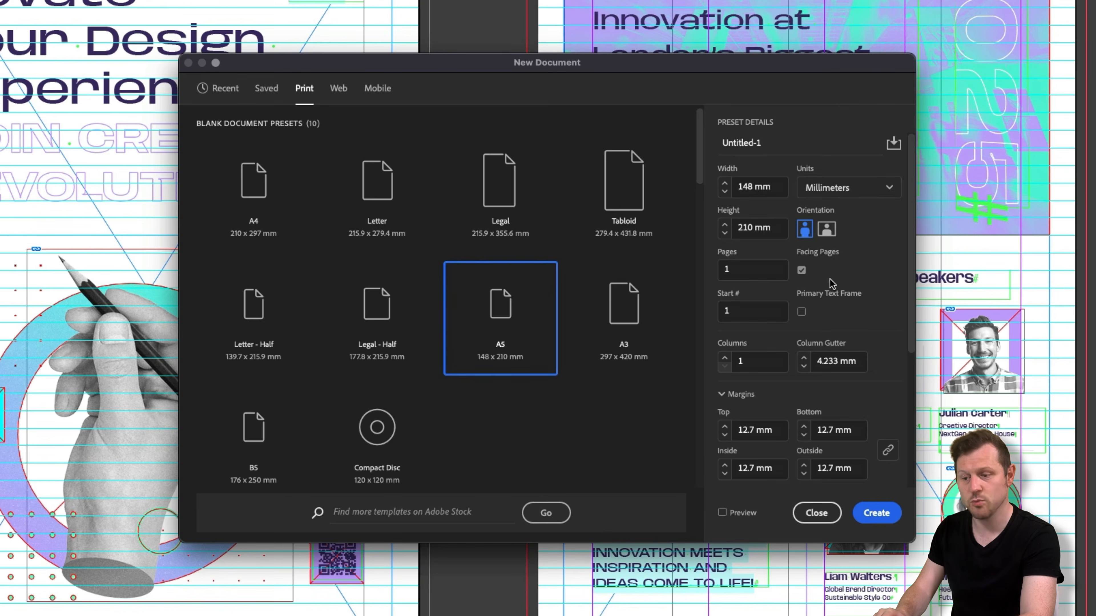
Turn off facing pages and set the new document's page count to 2.
{"action": "left_click", "coordinate": [801, 270]}
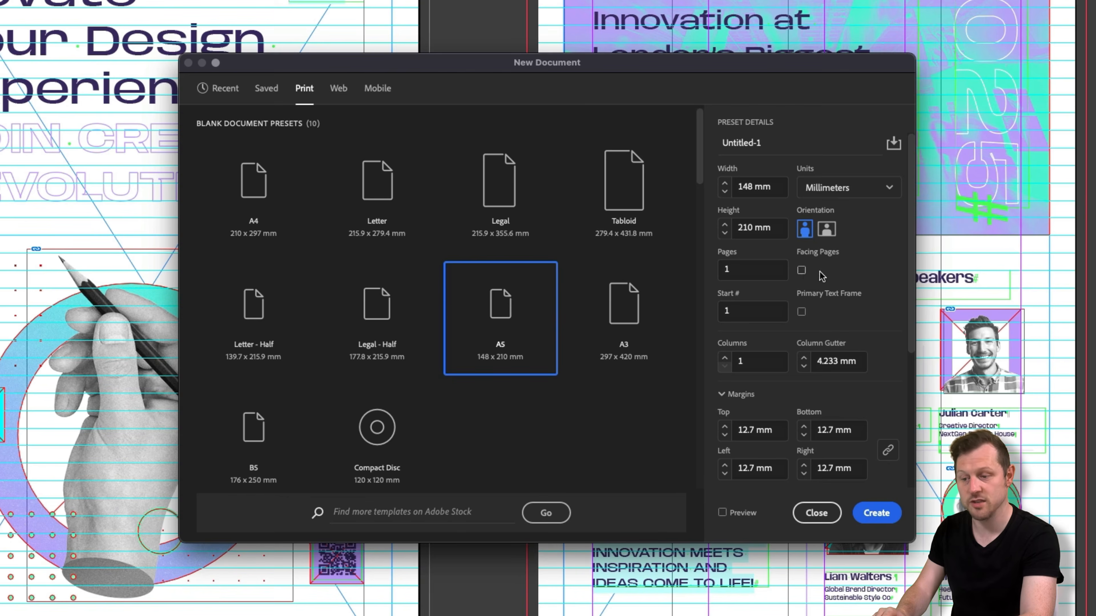
{"action": "left_click_drag", "start_coordinate": [743, 270], "coordinate": [707, 269]}
{"action": "key", "text": "Tab"}
{"action": "scroll", "coordinate": [862, 341], "scroll_direction": "down", "scroll_amount": 2}
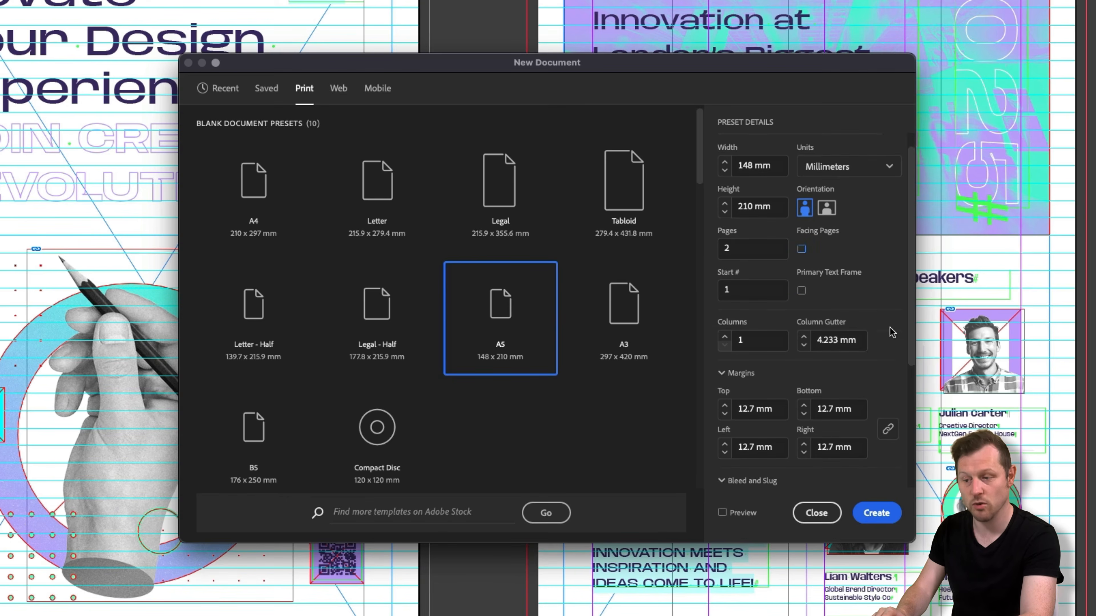
Unlink the margins and set them to 10 mm top, 7 mm bottom, 15 mm left and 15 mm right.
{"action": "left_click", "coordinate": [888, 408]}
{"action": "left_click_drag", "start_coordinate": [776, 387], "coordinate": [733, 387]}
{"action": "type", "text": "1"}
{"action": "key", "text": "Tab"}
{"action": "type", "text": "7"}
{"action": "key", "text": "Tab"}
{"action": "type", "text": "15"}
{"action": "key", "text": "Tab"}
{"action": "type", "text": "15"}
{"action": "key", "text": "Tab"}
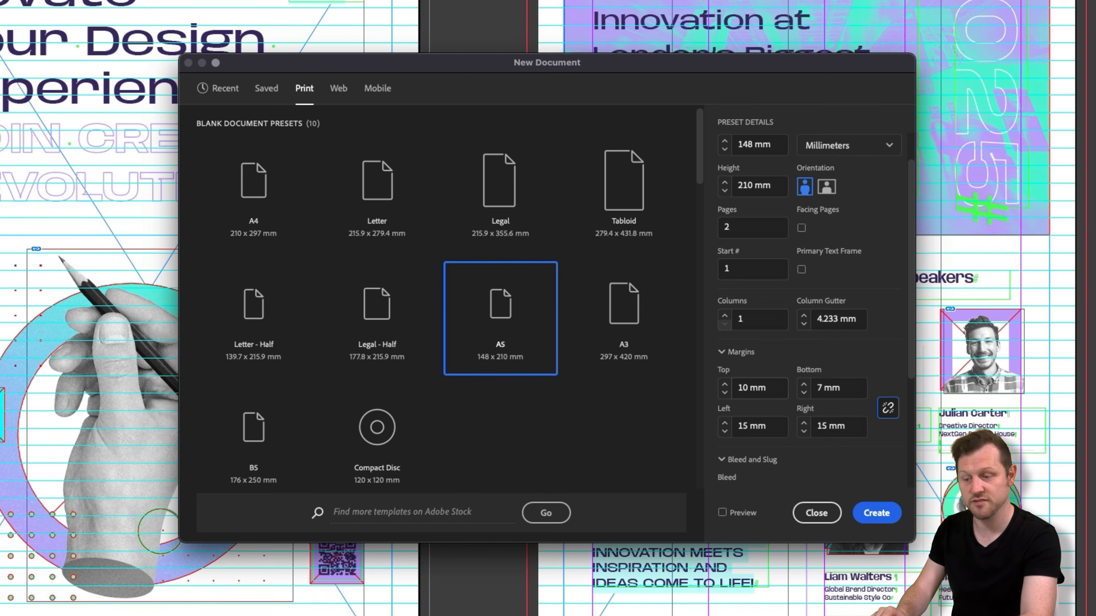
Set the bleed to 3 mm on all sides and create the document.
{"action": "scroll", "coordinate": [780, 358], "scroll_direction": "down", "scroll_amount": 8}
{"action": "left_click", "coordinate": [729, 339]}
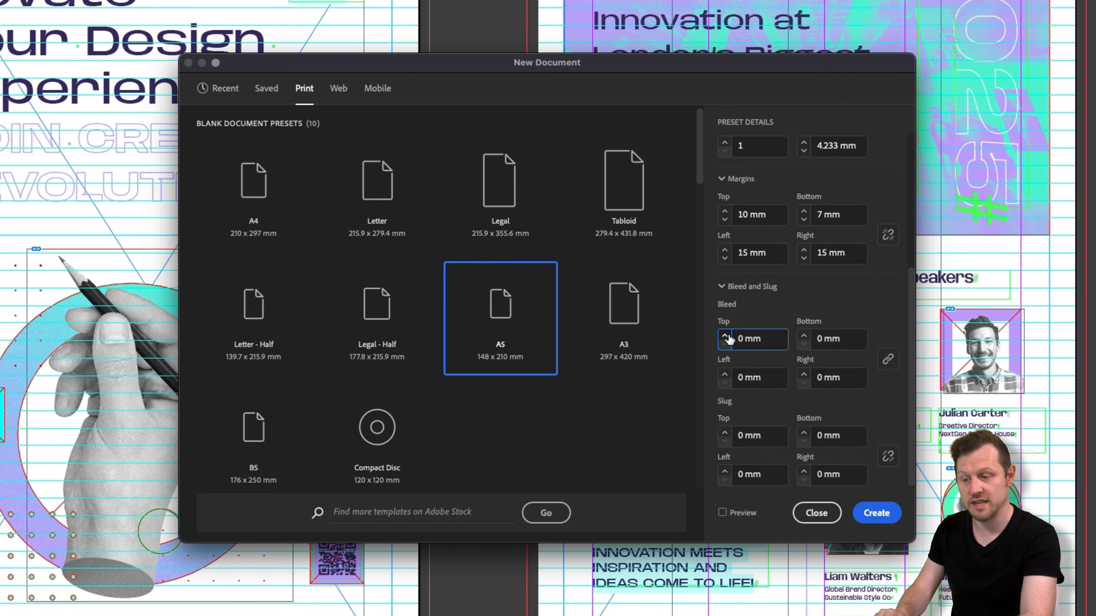
{"action": "triple_click", "coordinate": [754, 338]}
{"action": "type", "text": "3"}
{"action": "key", "text": "Tab"}
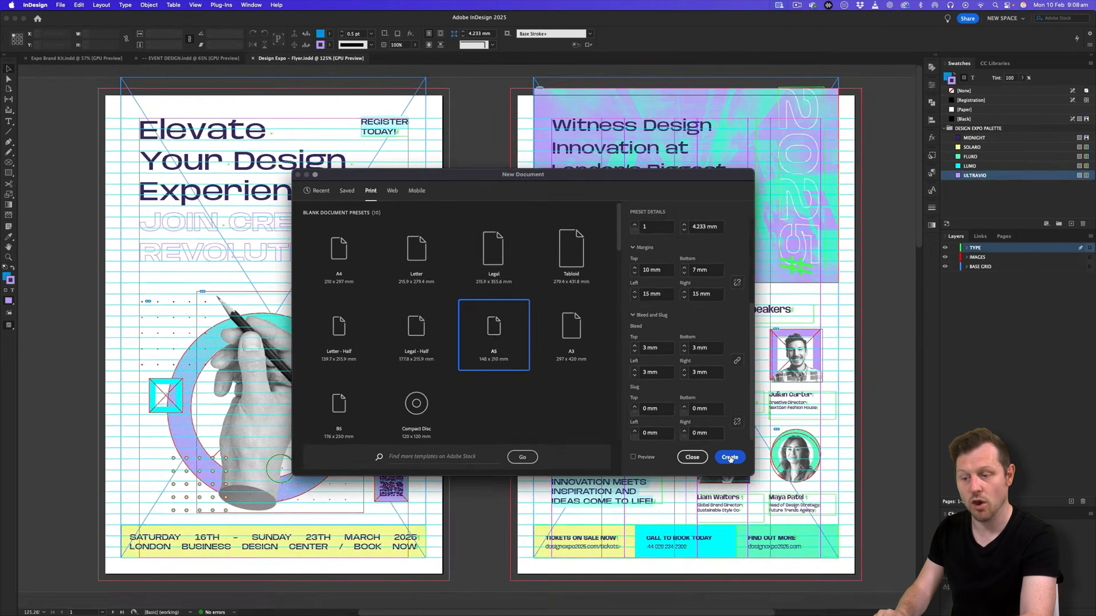
{"action": "left_click", "coordinate": [878, 512]}
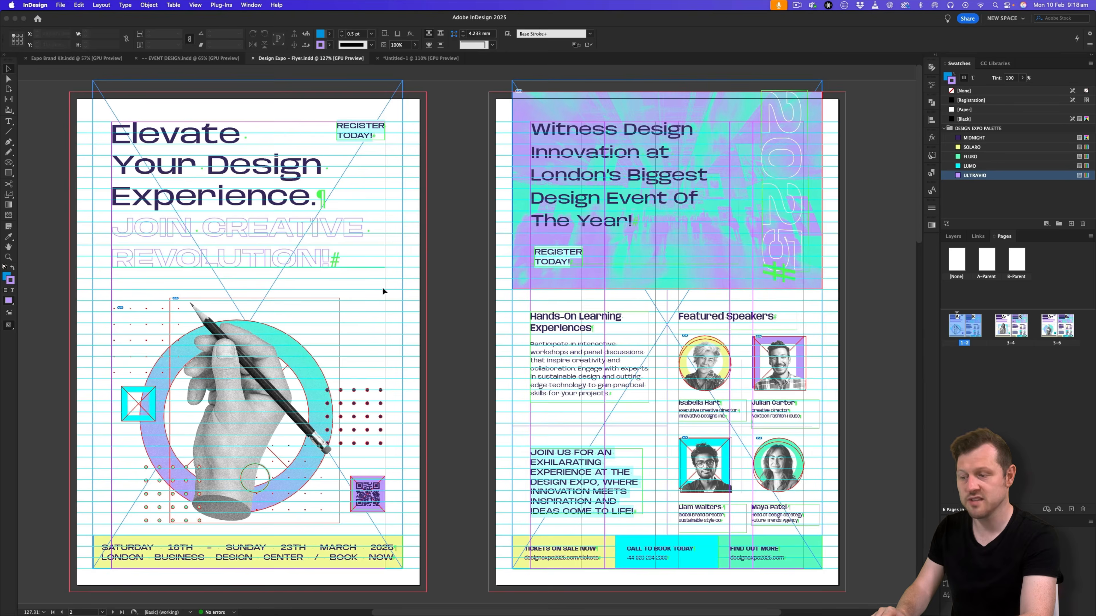
Switch the Design Expo flyer back to preview view, hiding its guides and frame edges.
{"action": "key", "text": "w"}
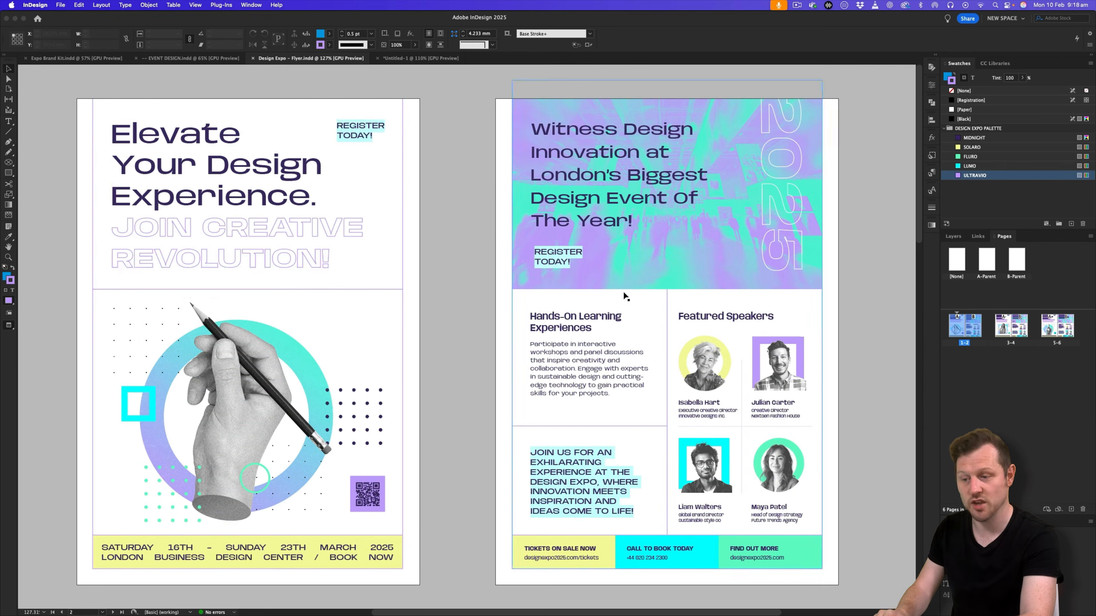
Look through the other page spreads of the Design Expo flyer and return to the first spread.
{"action": "key", "text": "z"}
{"action": "left_click_drag", "start_coordinate": [624, 297], "coordinate": [588, 313]}
{"action": "scroll", "coordinate": [632, 317], "scroll_direction": "down", "scroll_amount": 10}
{"action": "scroll", "coordinate": [633, 319], "scroll_direction": "down", "scroll_amount": 3}
{"action": "scroll", "coordinate": [633, 319], "scroll_direction": "up", "scroll_amount": 12}
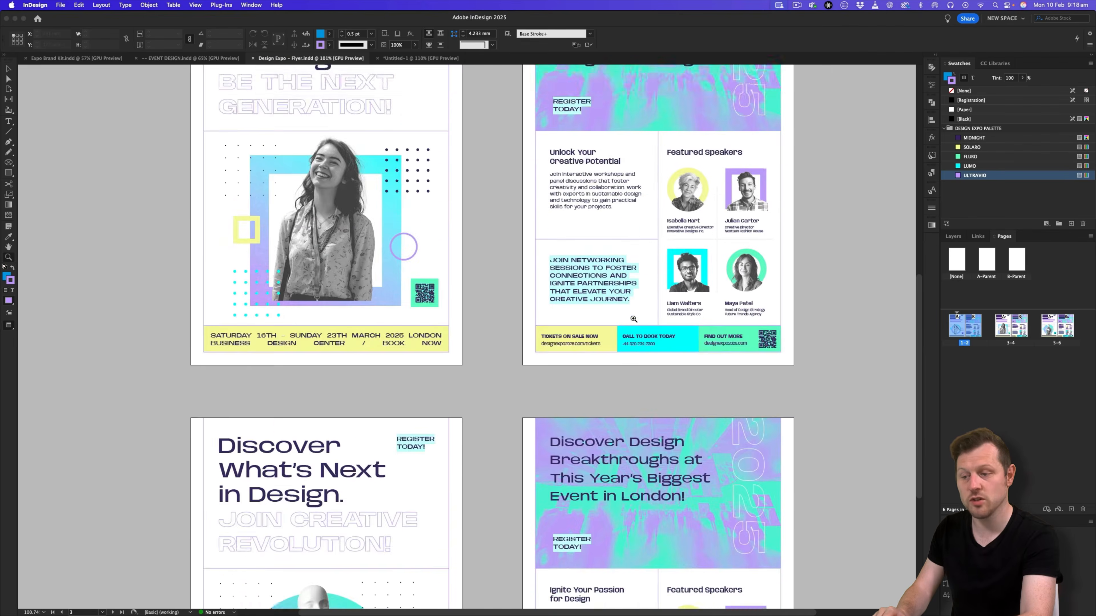
{"action": "left_click_drag", "start_coordinate": [479, 246], "coordinate": [515, 232]}
{"action": "scroll", "coordinate": [515, 232], "scroll_direction": "up", "scroll_amount": 2}
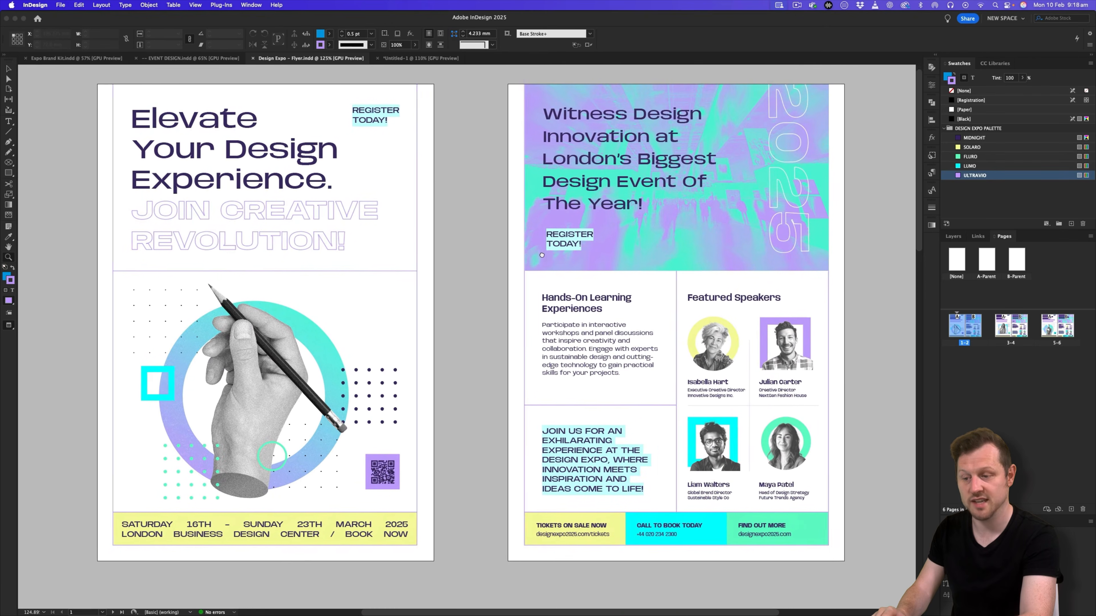
{"action": "key", "text": "v"}
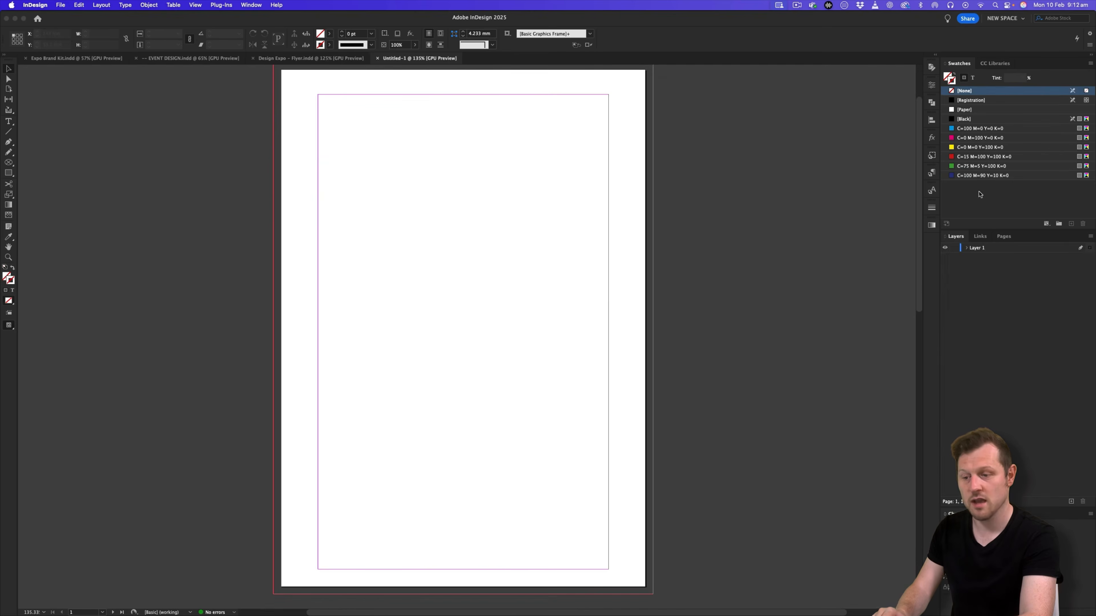
In the untitled document, disallow document page shuffling and place page 2 beside page 1 as a single spread.
{"action": "left_click", "coordinate": [1003, 236]}
{"action": "left_click", "coordinate": [1090, 236]}
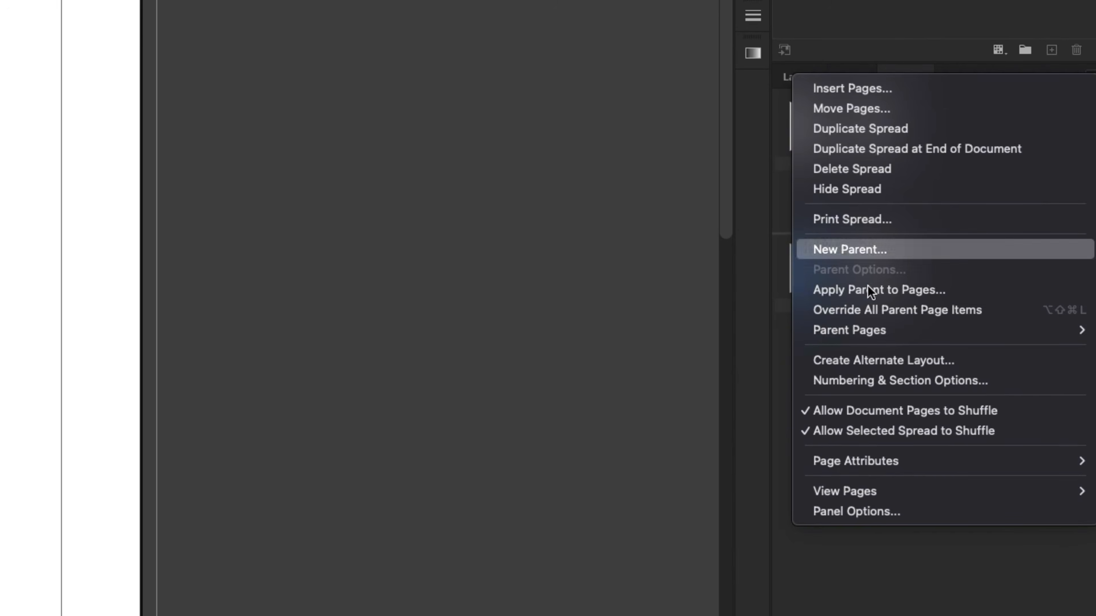
{"action": "left_click", "coordinate": [812, 412]}
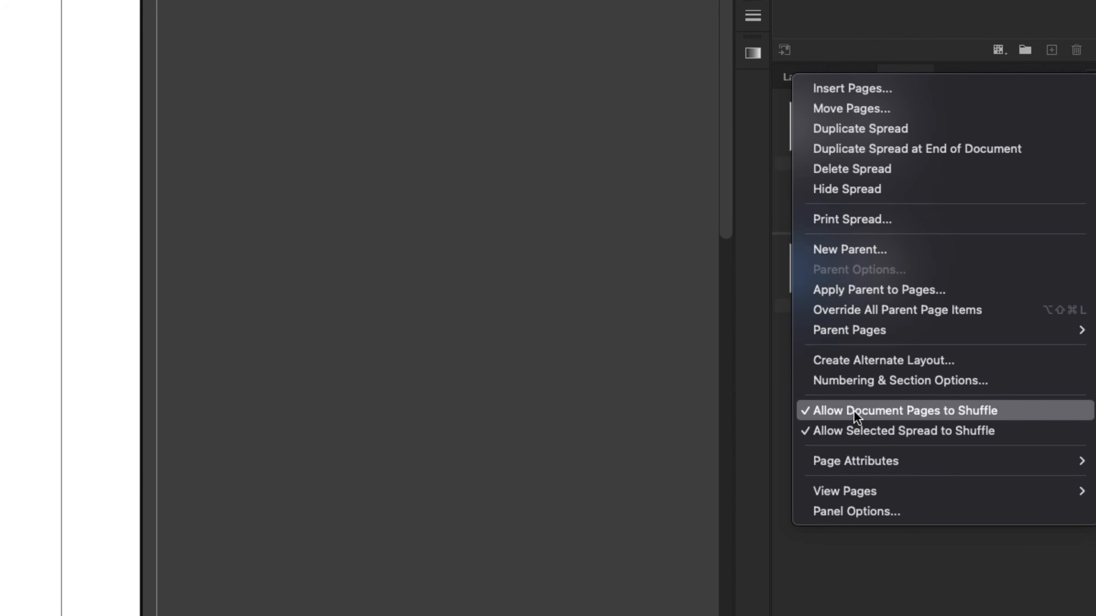
{"action": "left_click", "coordinate": [854, 412]}
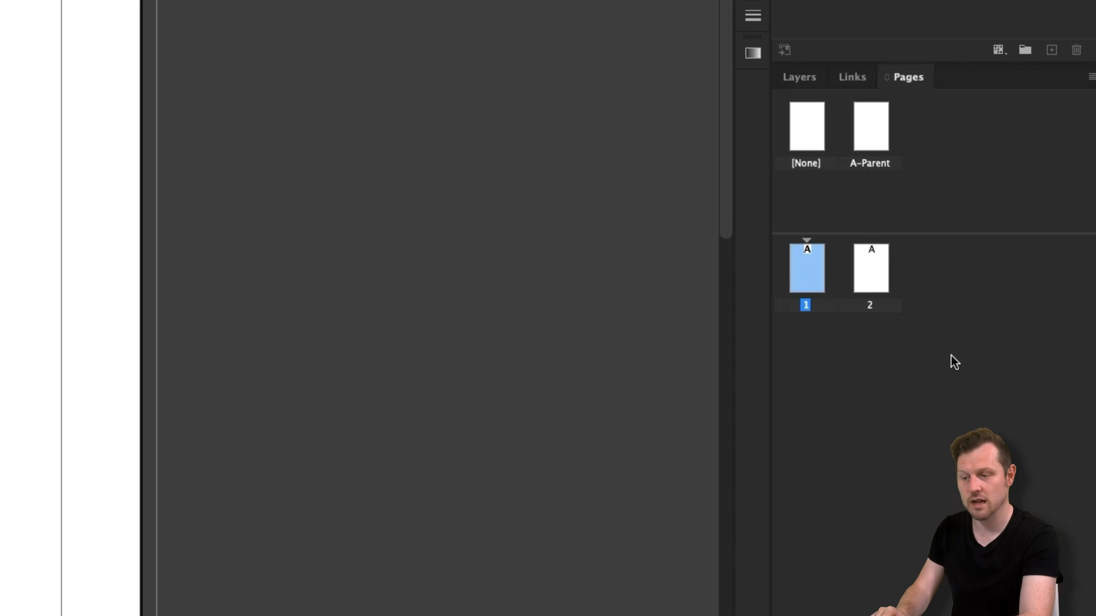
{"action": "left_click", "coordinate": [887, 301]}
{"action": "left_click_drag", "start_coordinate": [876, 271], "coordinate": [825, 270]}
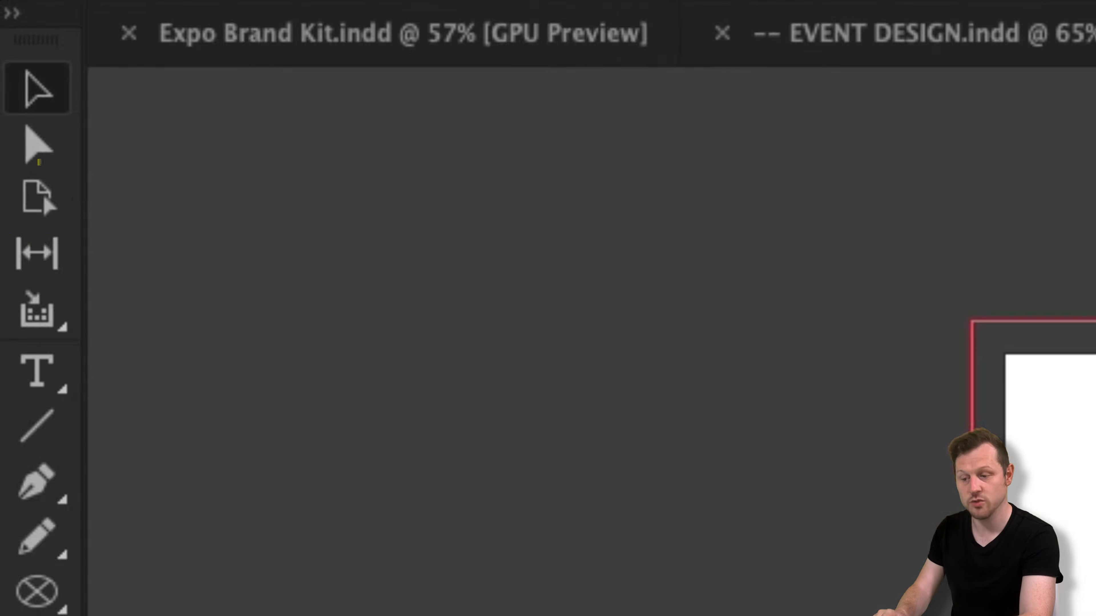
Use the Page tool to move page 2 sideways, leaving a gap between the two pages' bleed areas.
{"action": "left_click", "coordinate": [38, 198]}
{"action": "left_click", "coordinate": [521, 210]}
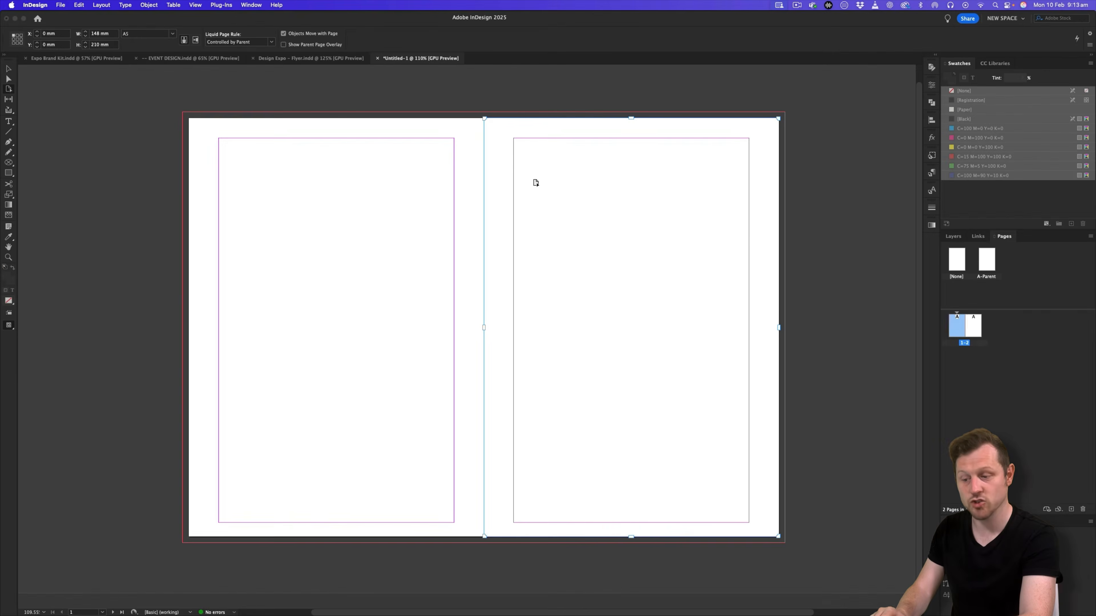
{"action": "left_click_drag", "start_coordinate": [521, 211], "coordinate": [558, 211]}
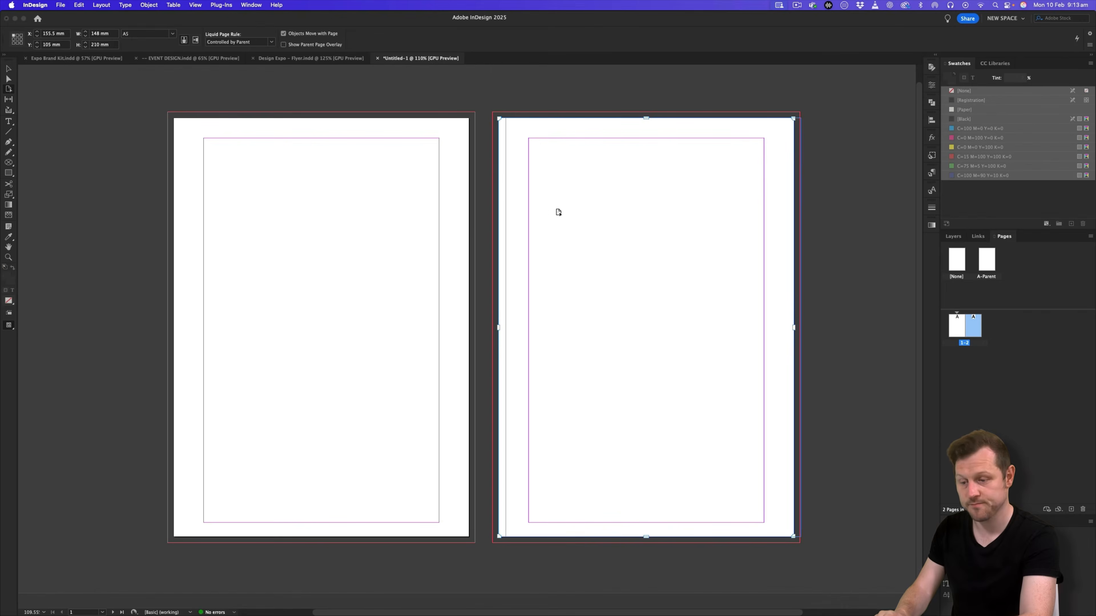
{"action": "key", "text": "v"}
Compare the blank spread in normal and preview modes, leaving it in preview mode.
{"action": "key", "text": "w"}
{"action": "key", "text": "w"}
{"action": "key", "text": "w"}
{"action": "key", "text": "w"}
{"action": "key", "text": "w"}
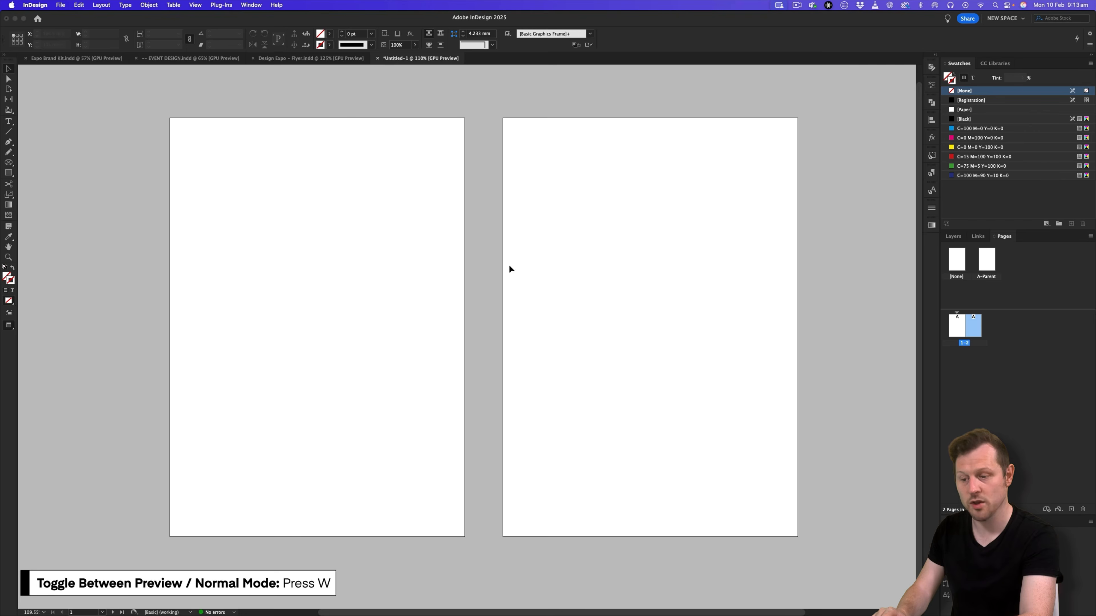
{"action": "key", "text": "w"}
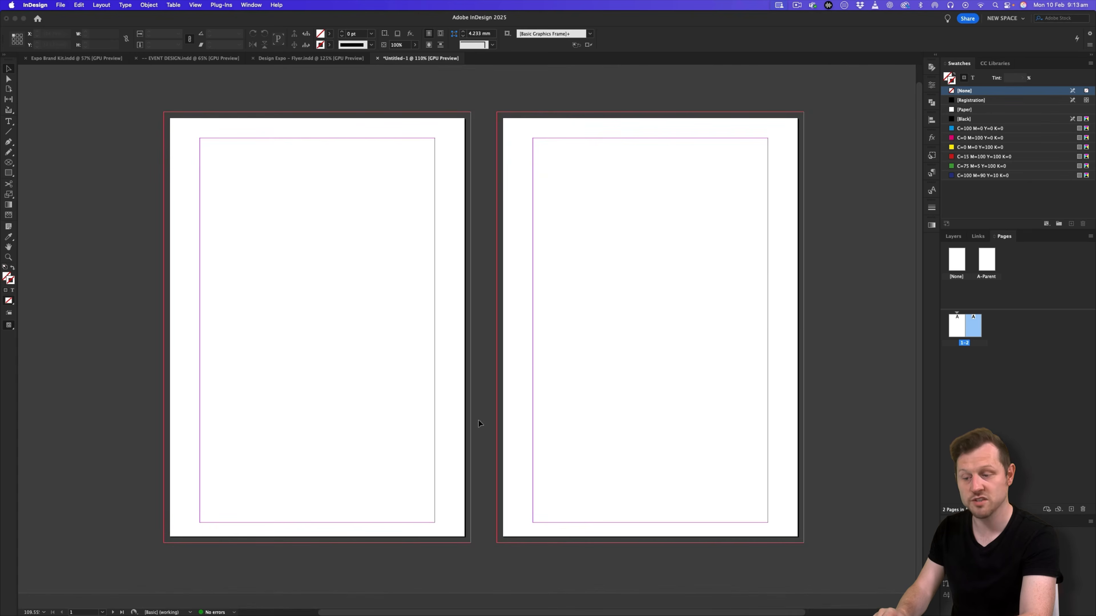
{"action": "key", "text": "w"}
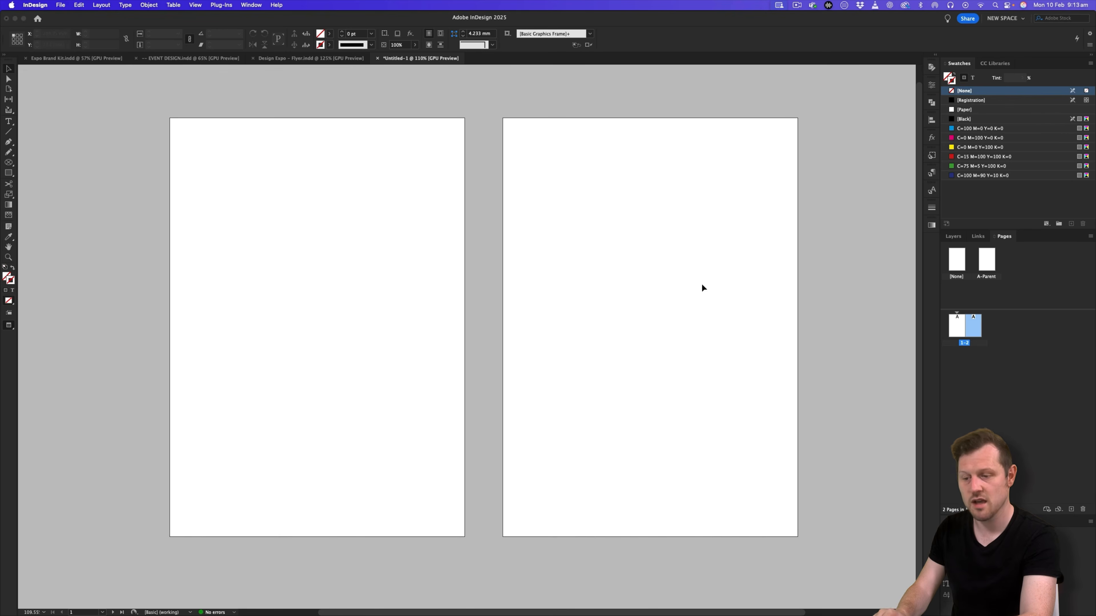
Switch to the Design Expo flyer and examine its guides and frame edges in normal mode.
{"action": "left_click", "coordinate": [338, 59]}
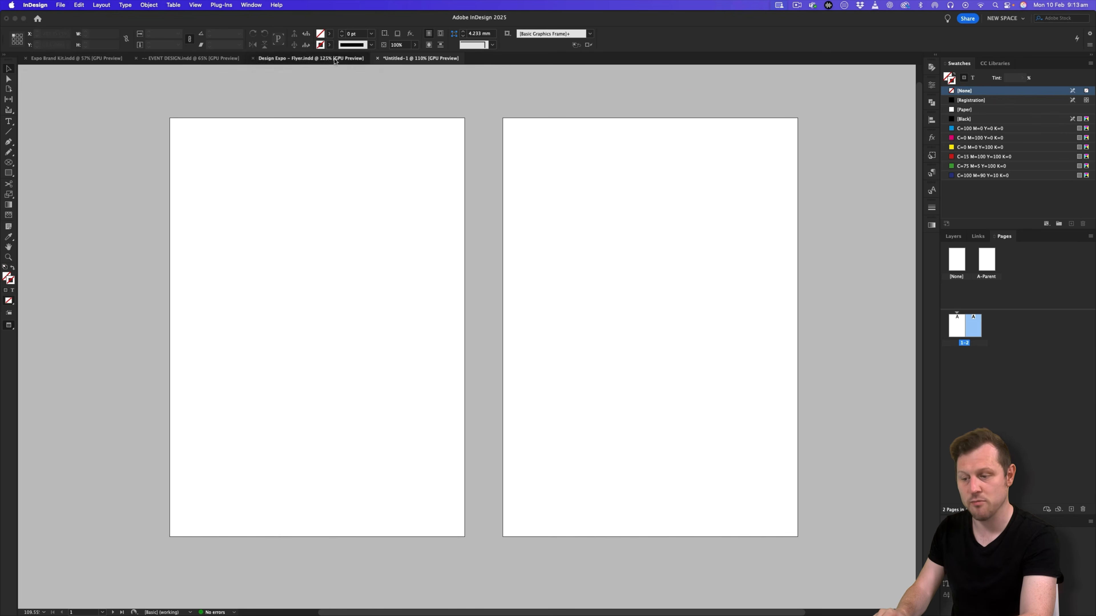
{"action": "key", "text": "w"}
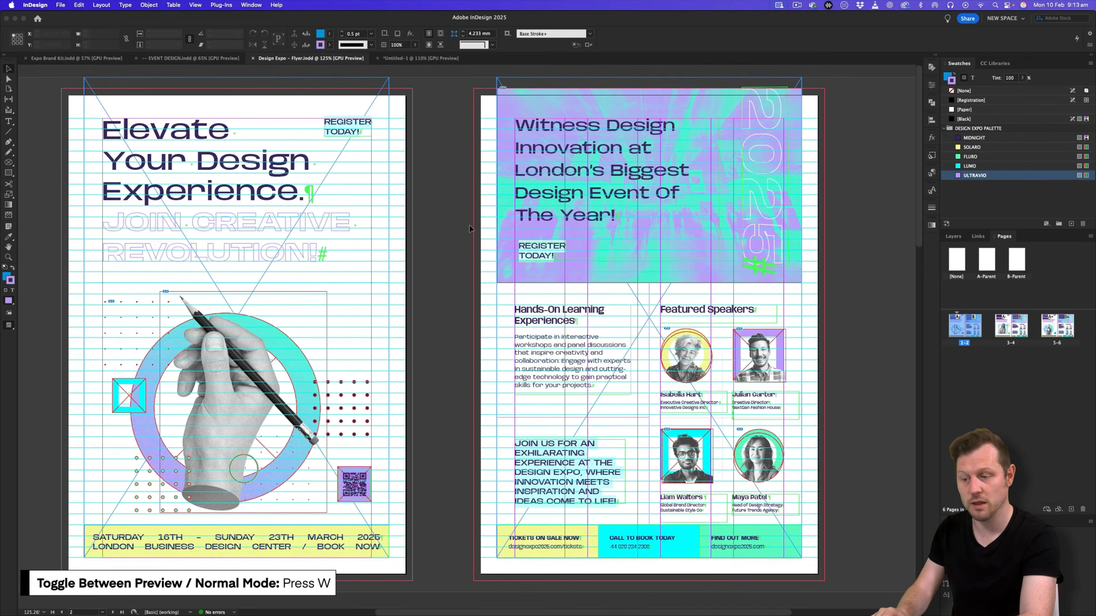
{"action": "key", "text": "w"}
{"action": "key", "text": "w"}
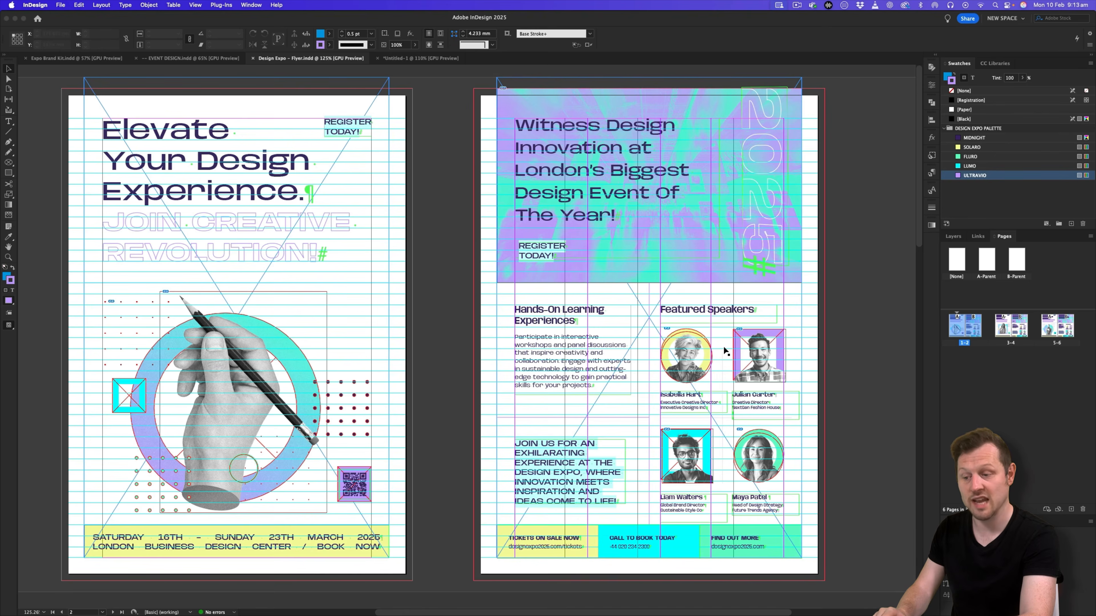
{"action": "key", "text": "z"}
{"action": "left_click", "coordinate": [663, 310]}
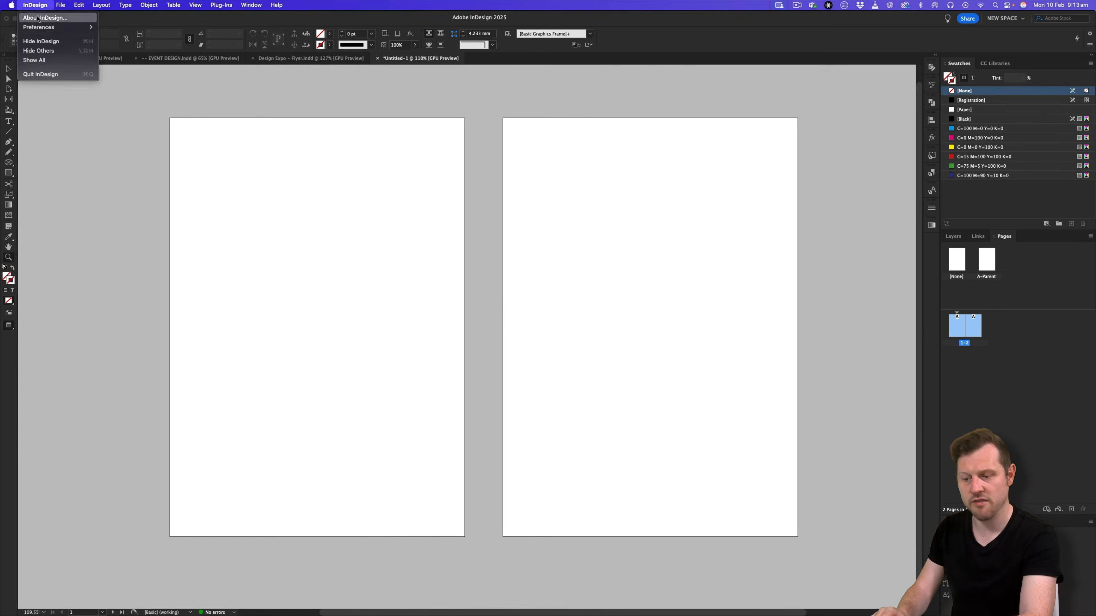
In the untitled document's Units & Increments preferences, set the horizontal ruler units to Millimetres and apply the settings.
{"action": "left_click", "coordinate": [41, 5]}
{"action": "mouse_move", "coordinate": [65, 27]}
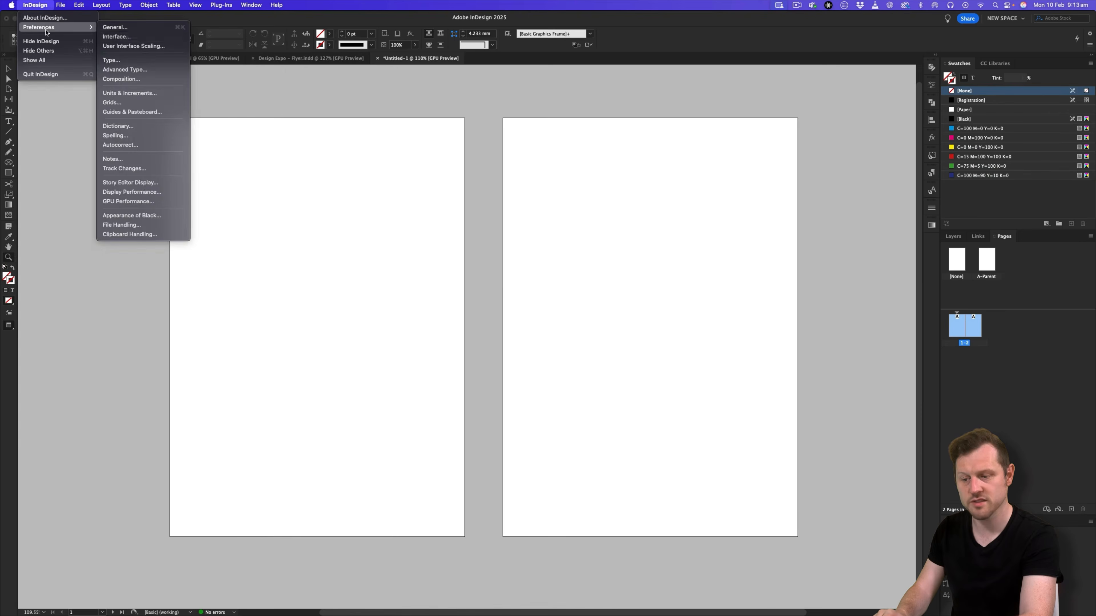
{"action": "left_click", "coordinate": [170, 92]}
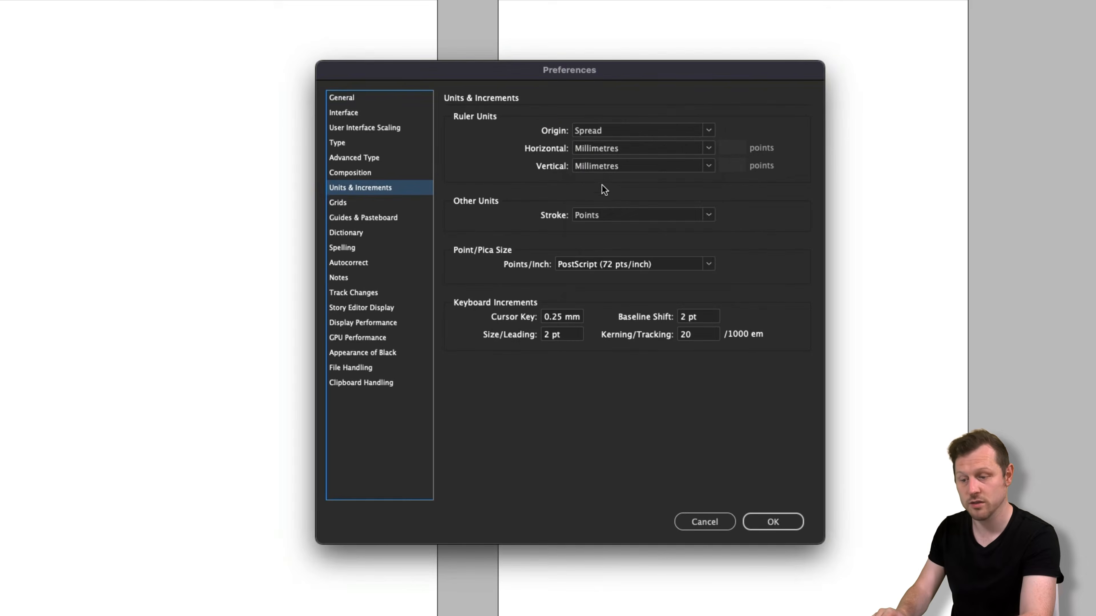
{"action": "left_click", "coordinate": [576, 148]}
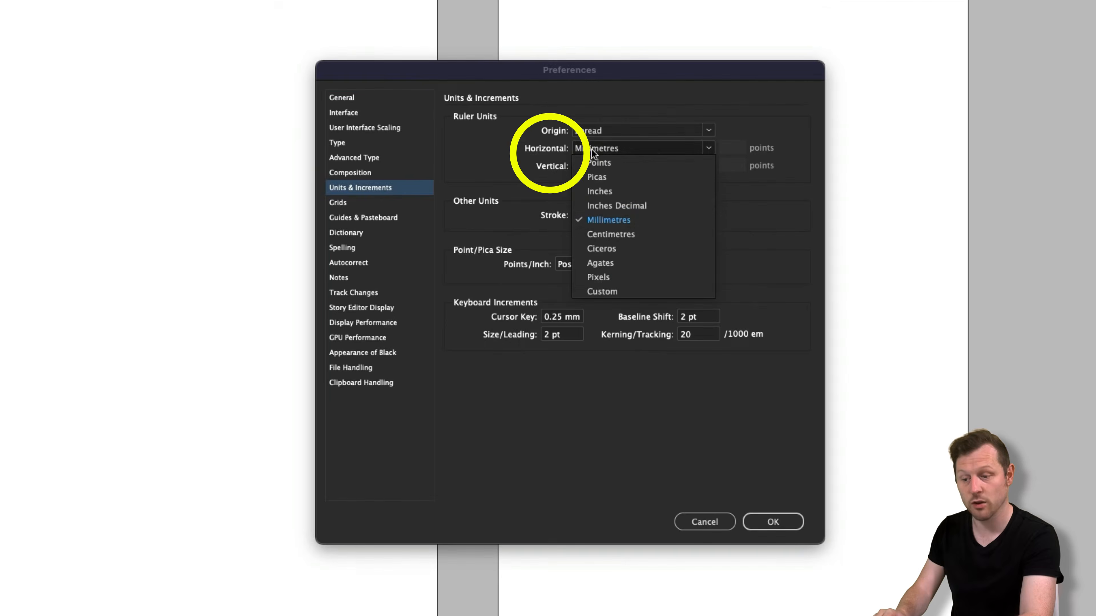
{"action": "left_click", "coordinate": [625, 221]}
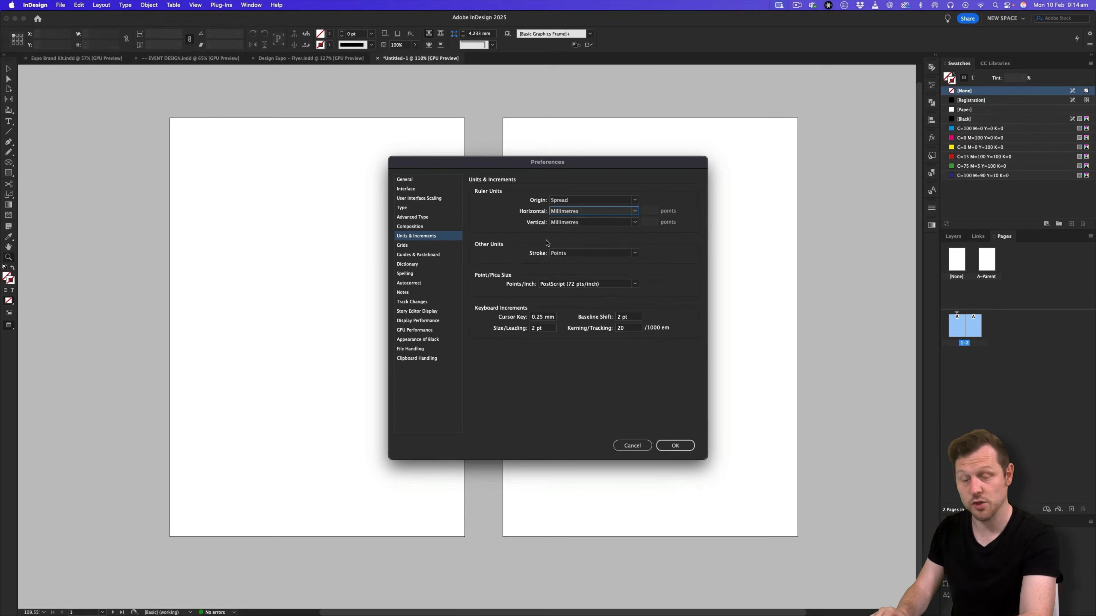
{"action": "left_click", "coordinate": [682, 450]}
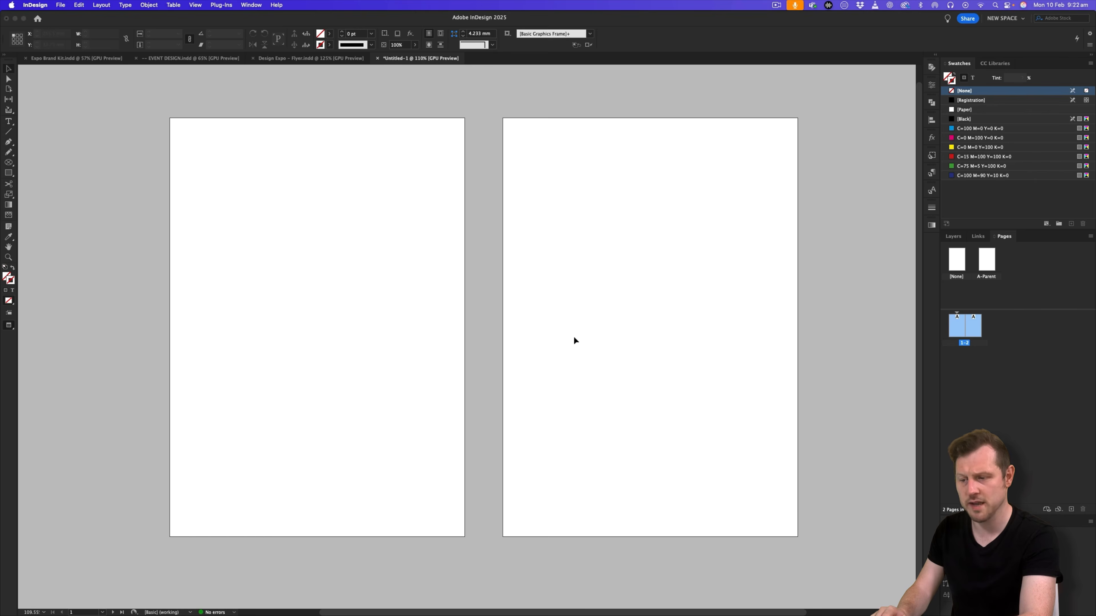
Open the A-Parent page for editing and display it in normal mode with its margins and bleed.
{"action": "scroll", "coordinate": [589, 319], "scroll_direction": "right", "scroll_amount": 1}
{"action": "left_click", "coordinate": [1029, 339]}
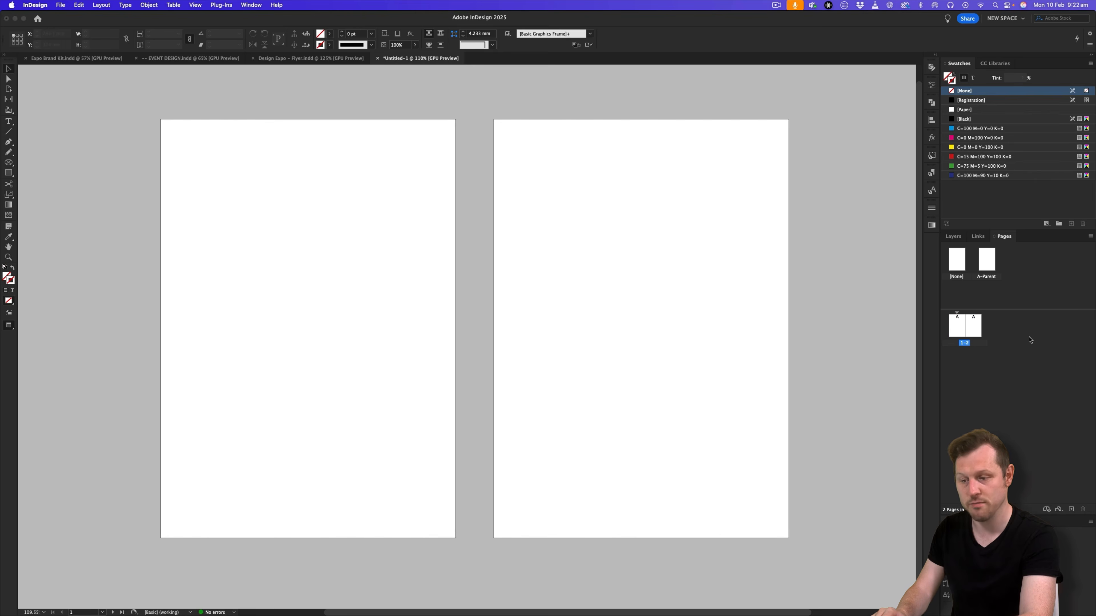
{"action": "double_click", "coordinate": [993, 266]}
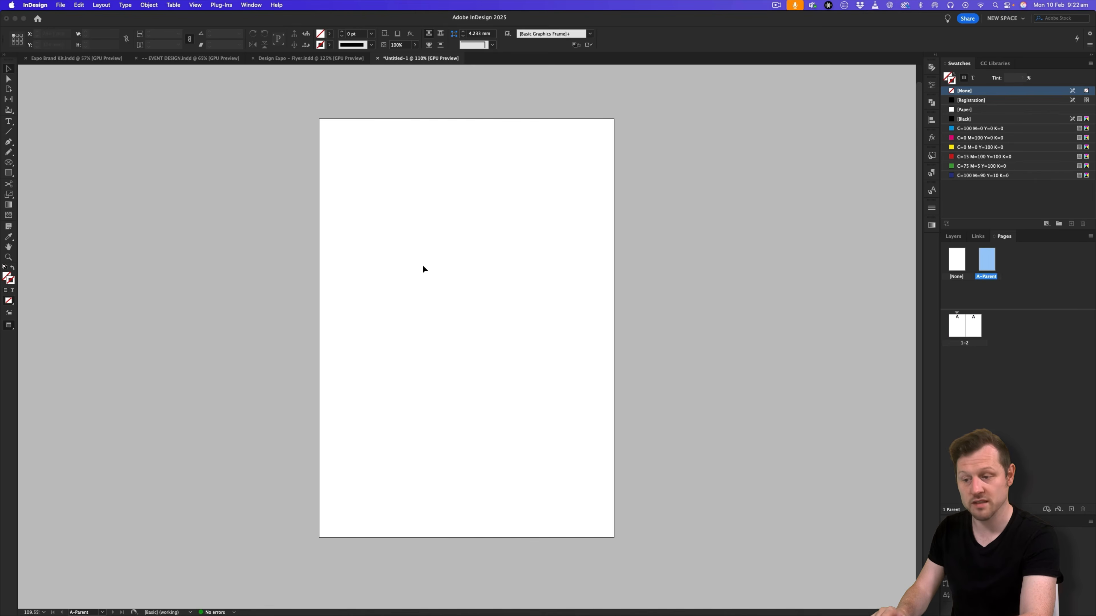
{"action": "key", "text": "w"}
{"action": "scroll", "coordinate": [509, 280], "scroll_direction": "up", "scroll_amount": 1}
{"action": "left_click_drag", "start_coordinate": [456, 282], "coordinate": [464, 283]}
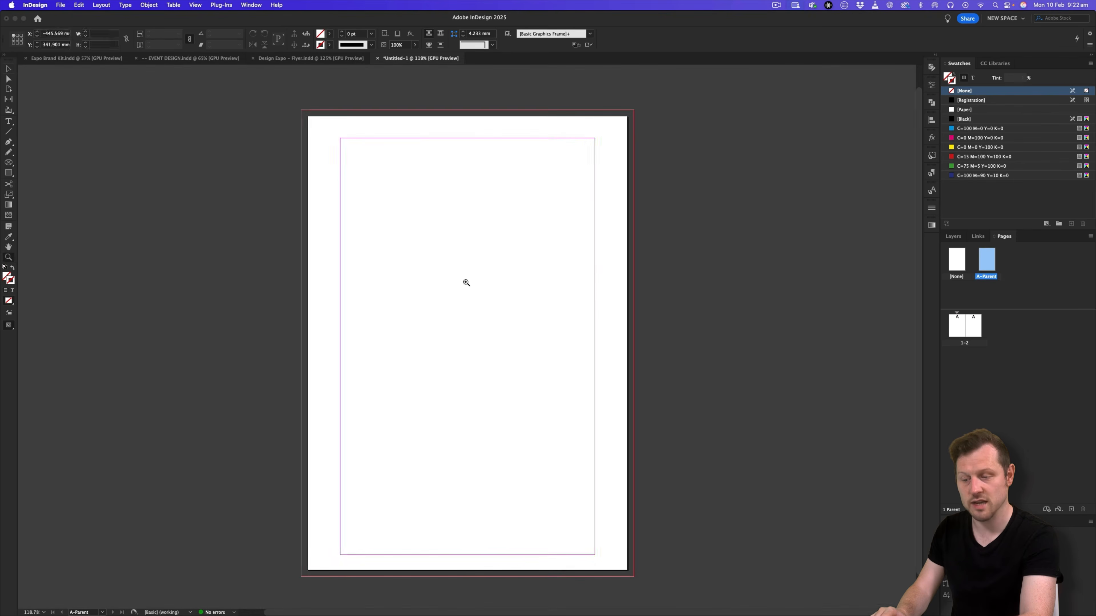
{"action": "key", "text": "v"}
Create guides on A-Parent with 40 rows and a 0 mm row gutter, fitted to the margins.
{"action": "left_click", "coordinate": [101, 5]}
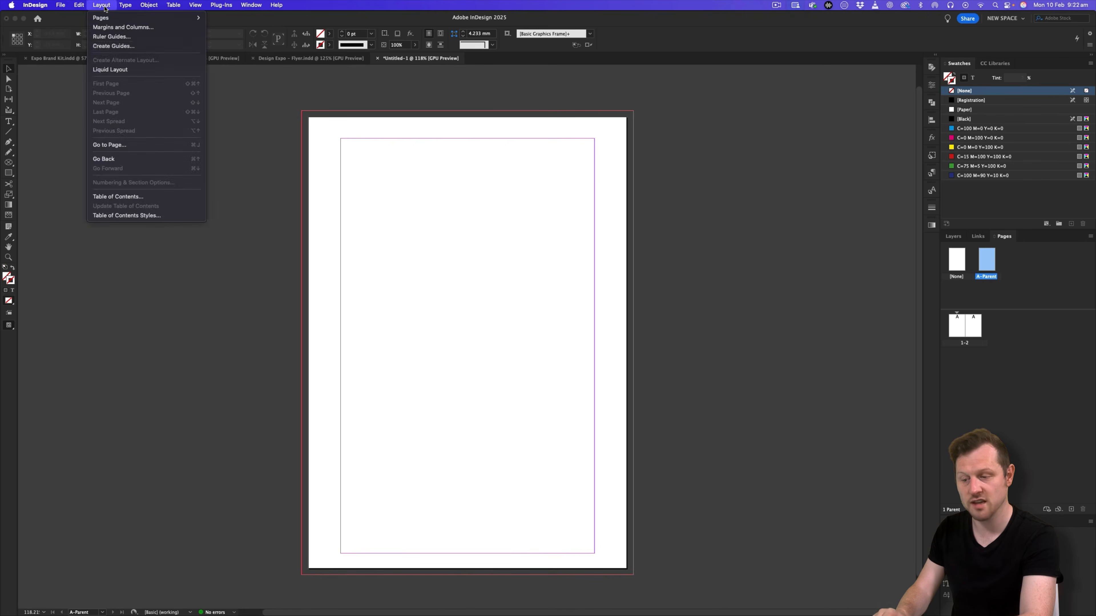
{"action": "left_click", "coordinate": [110, 46]}
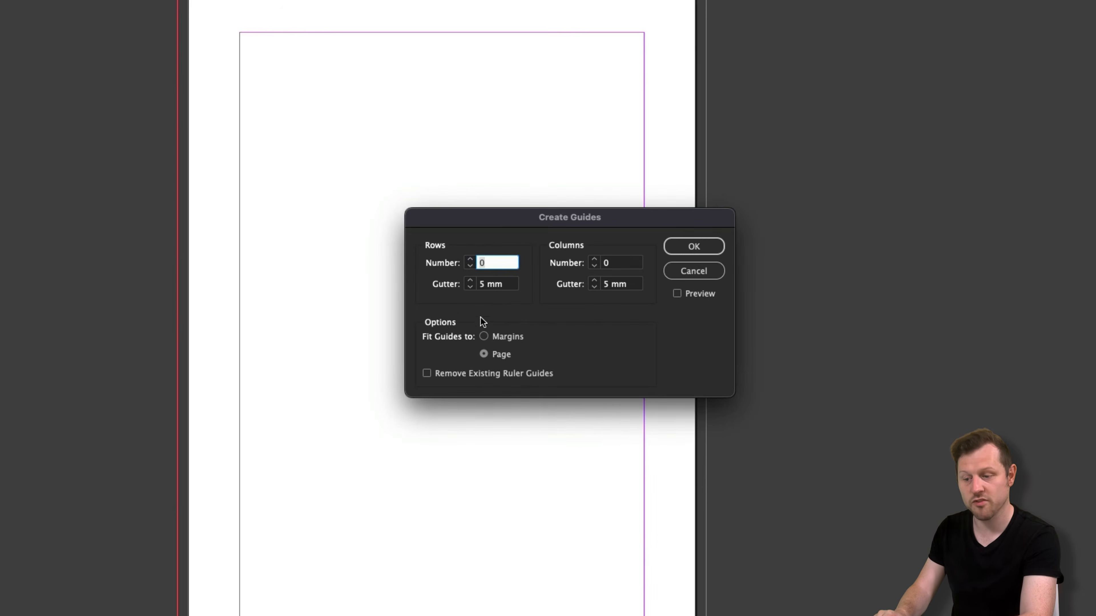
{"action": "left_click", "coordinate": [694, 293]}
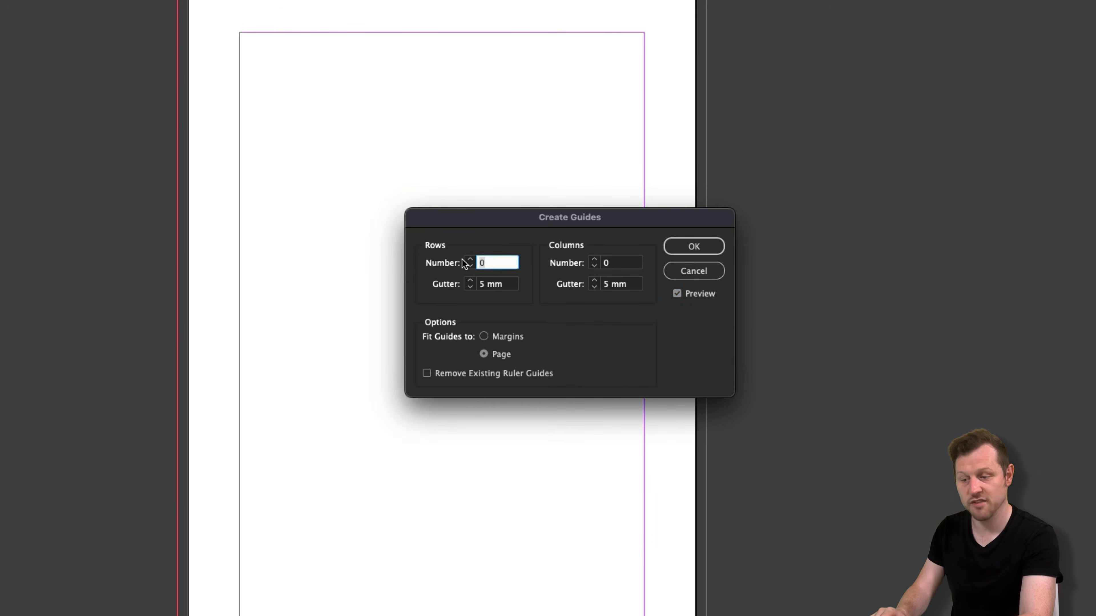
{"action": "type", "text": "40"}
{"action": "key", "text": "Tab"}
{"action": "type", "text": "0"}
{"action": "key", "text": "Tab"}
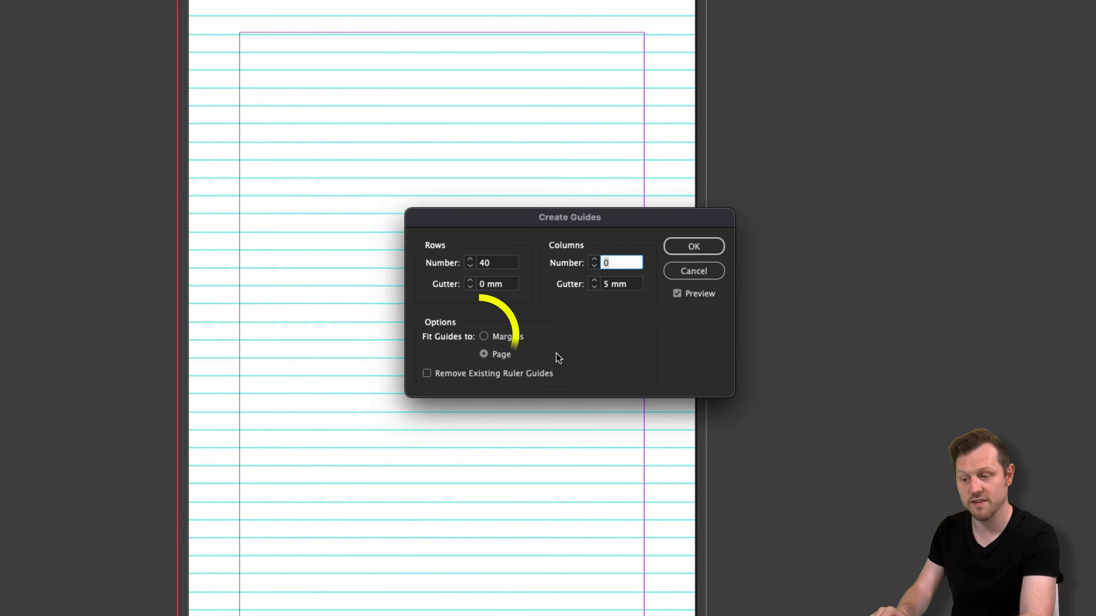
{"action": "left_click", "coordinate": [484, 337]}
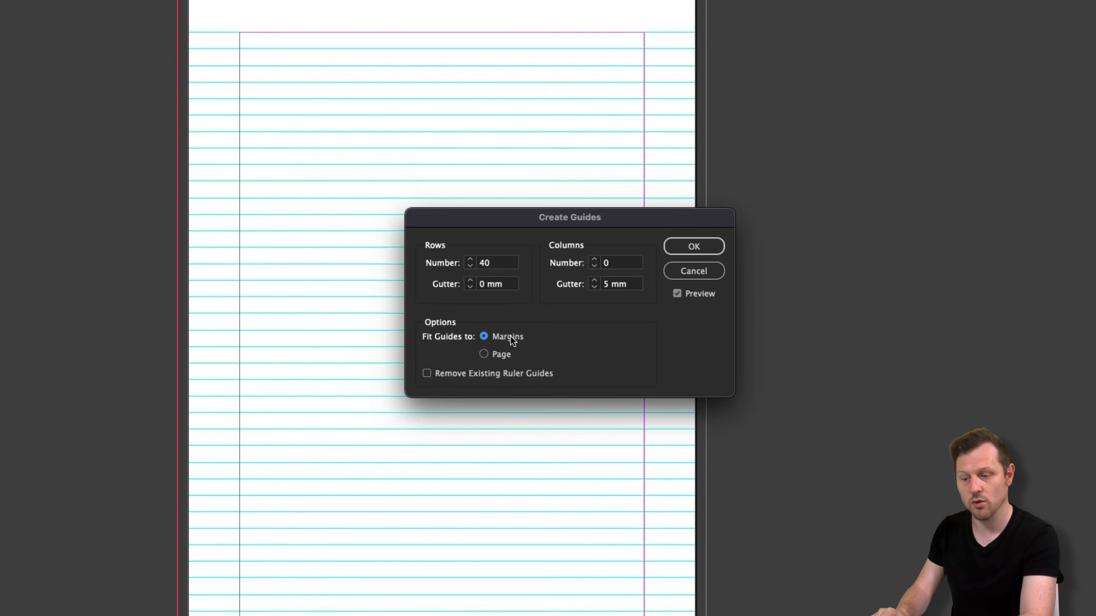
{"action": "left_click", "coordinate": [694, 247]}
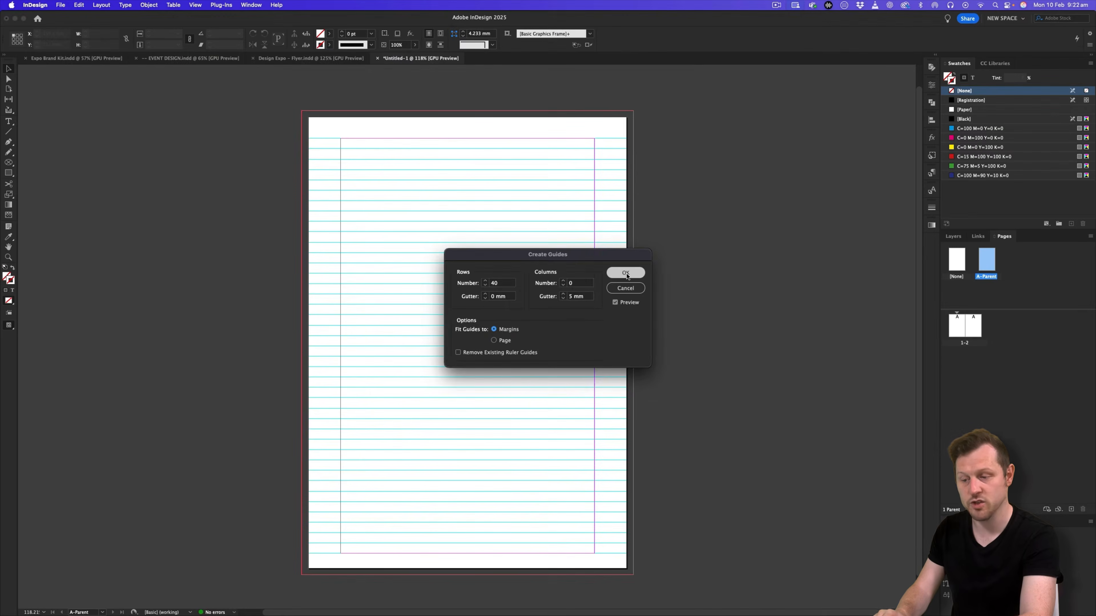
Return to the spread of pages 1–2 and check the row guides on both pages.
{"action": "double_click", "coordinate": [955, 328]}
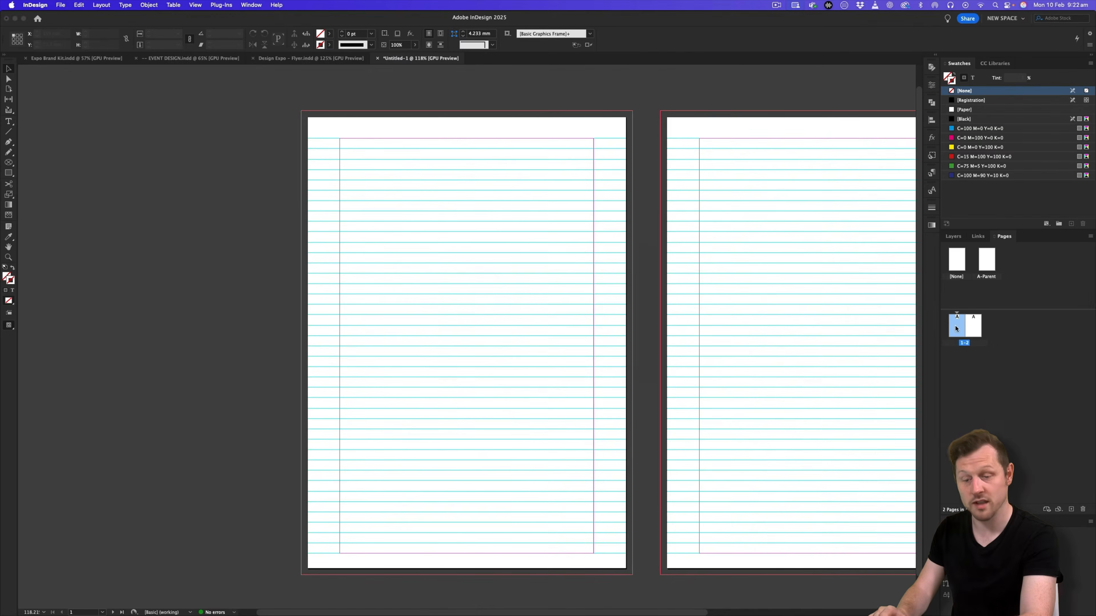
{"action": "key", "text": "z"}
{"action": "key", "text": "v"}
{"action": "key", "text": "super+space"}
{"action": "left_click_drag", "start_coordinate": [480, 274], "coordinate": [496, 274]}
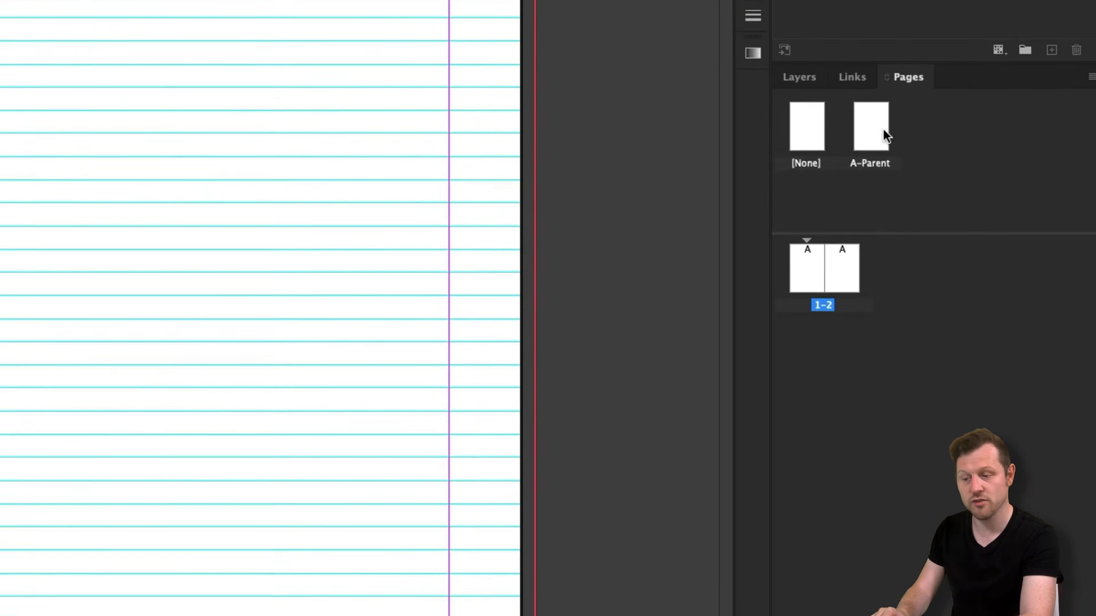
Duplicate the A-Parent spread to make a second parent page.
{"action": "right_click", "coordinate": [876, 110]}
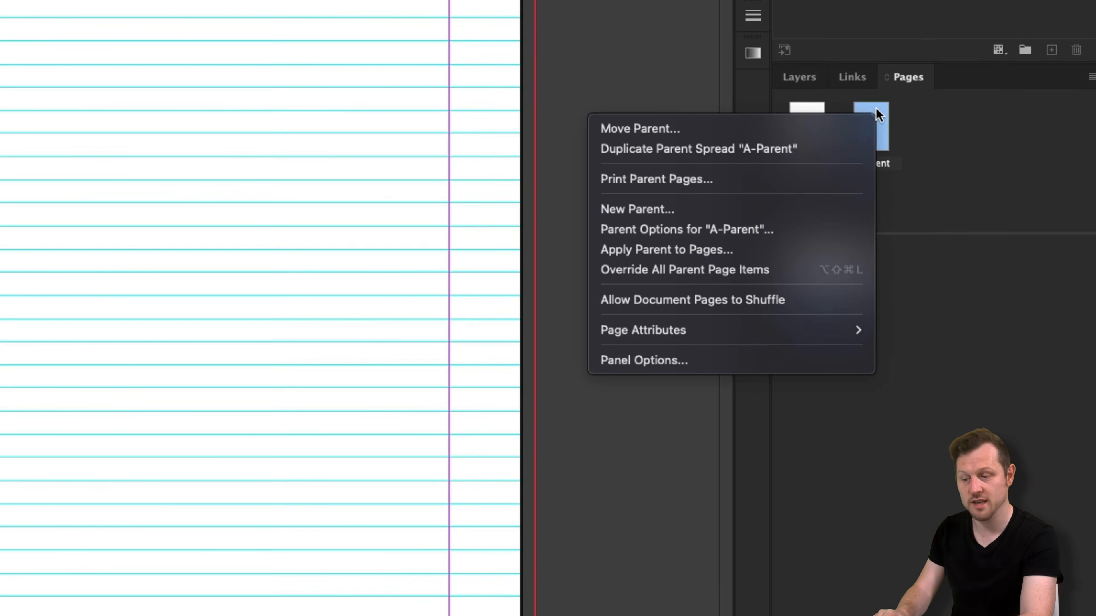
{"action": "left_click", "coordinate": [788, 145]}
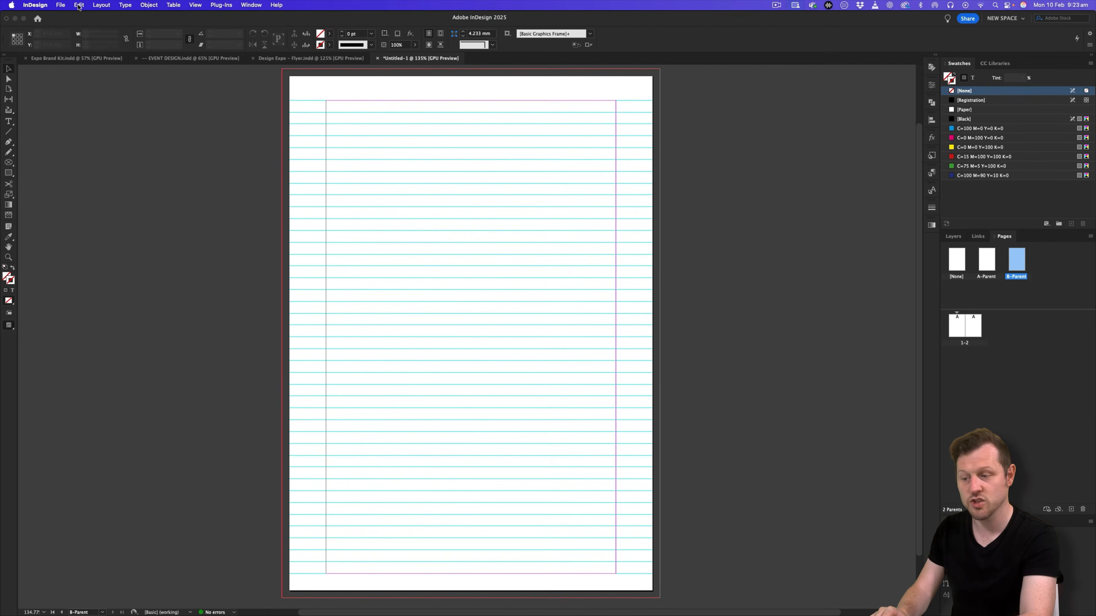
Set the B-Parent page to 4 columns with a 10 mm gutter.
{"action": "left_click", "coordinate": [101, 5]}
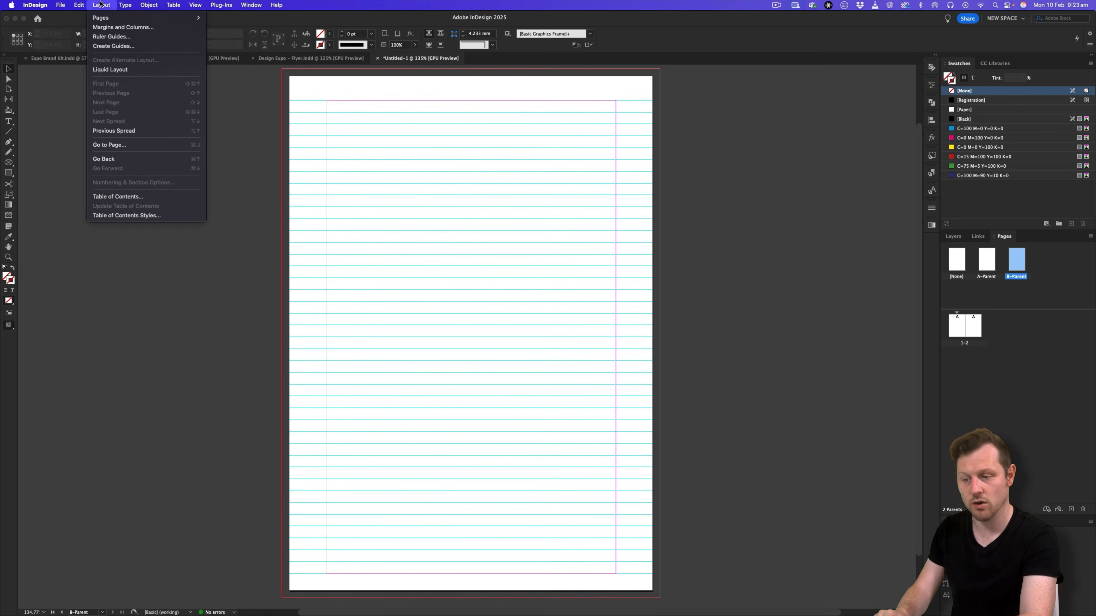
{"action": "left_click", "coordinate": [123, 27]}
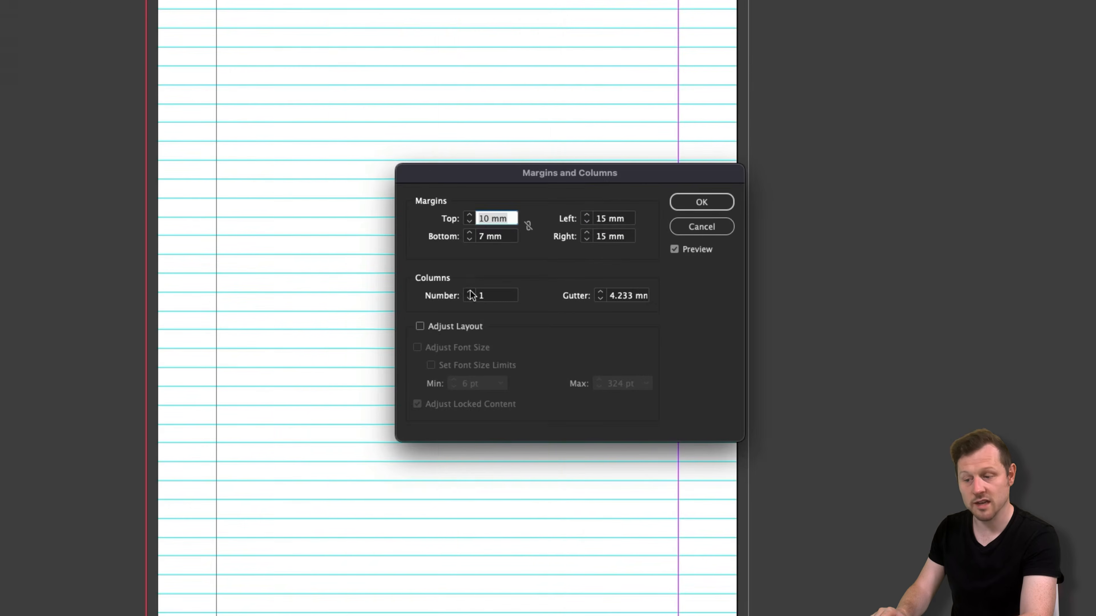
{"action": "left_click", "coordinate": [469, 292]}
{"action": "left_click", "coordinate": [470, 292]}
{"action": "left_click", "coordinate": [470, 292]}
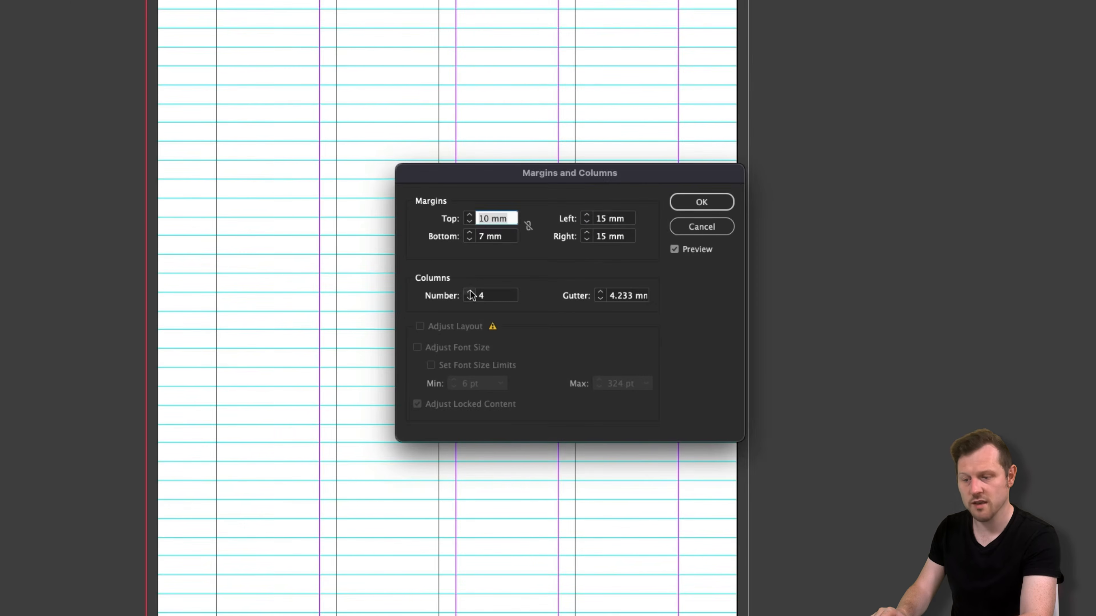
{"action": "triple_click", "coordinate": [626, 296]}
{"action": "type", "text": "10"}
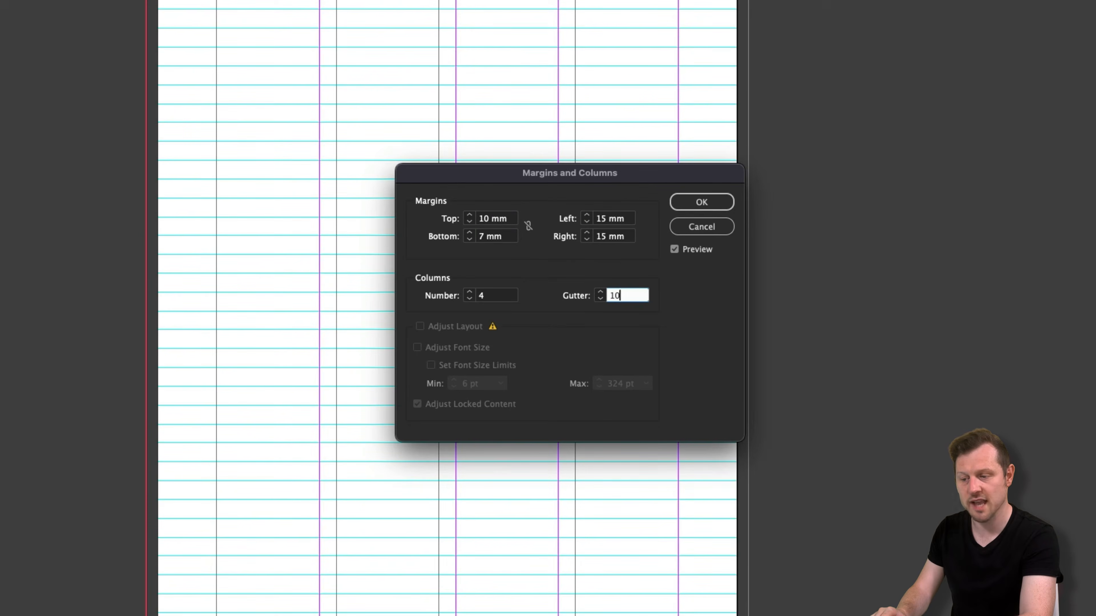
{"action": "left_click", "coordinate": [699, 206]}
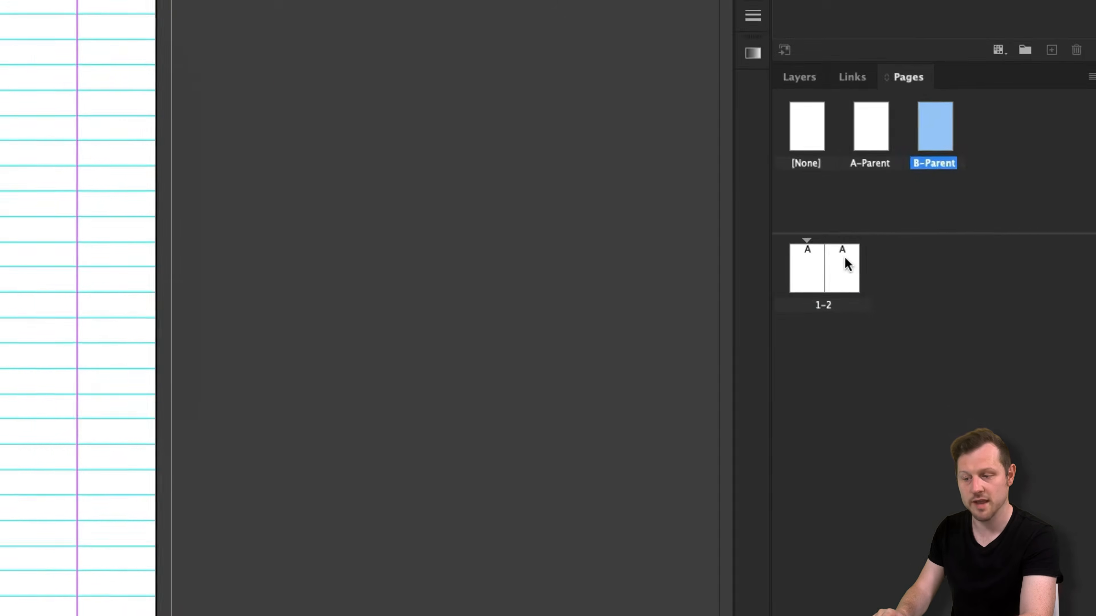
Apply B-Parent to page 2 and check its column guides beside page 1.
{"action": "left_click", "coordinate": [847, 264]}
{"action": "right_click", "coordinate": [845, 264]}
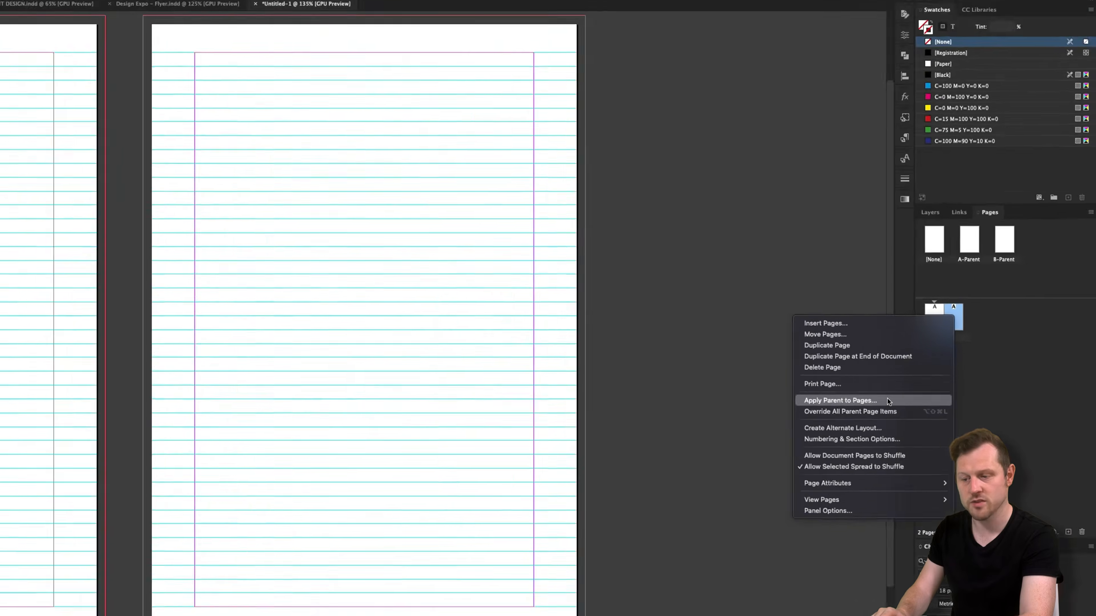
{"action": "left_click", "coordinate": [721, 421]}
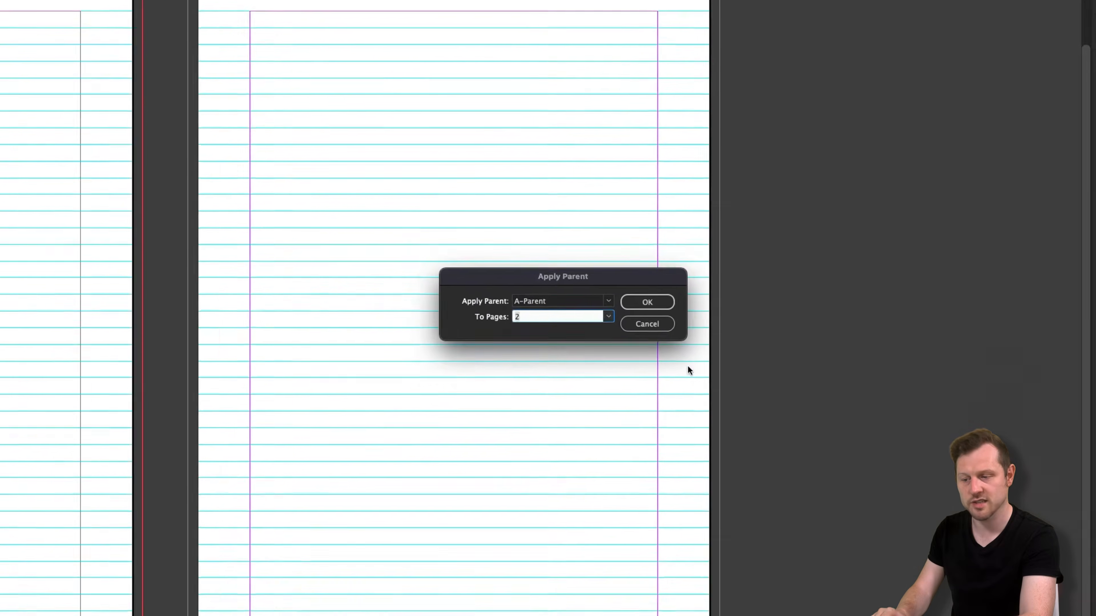
{"action": "left_click", "coordinate": [608, 301]}
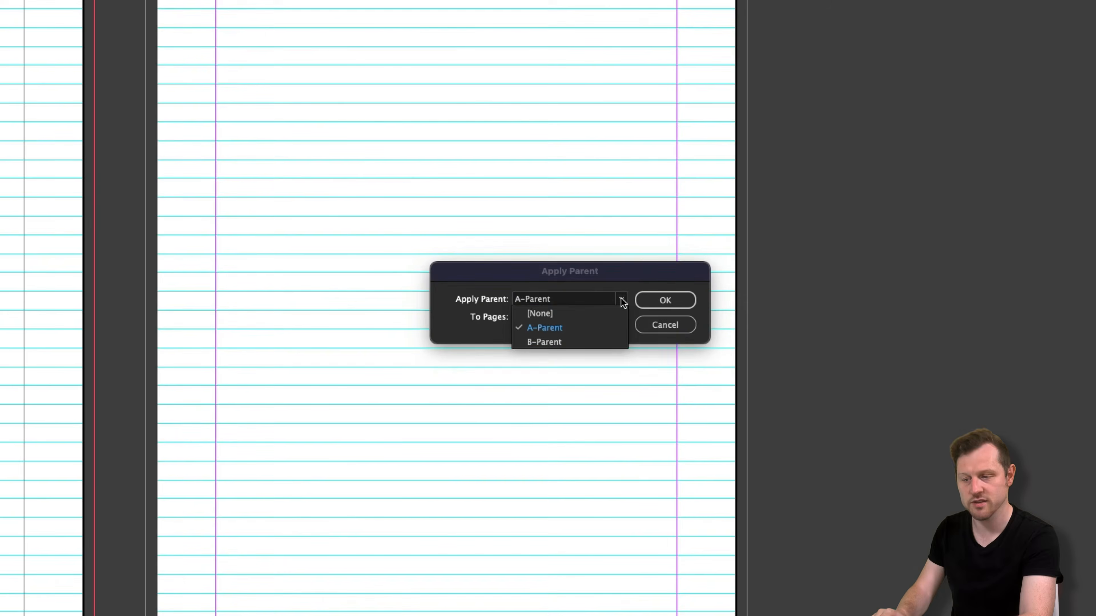
{"action": "left_click", "coordinate": [578, 339]}
{"action": "left_click", "coordinate": [658, 302]}
{"action": "key", "text": "super+alt+0"}
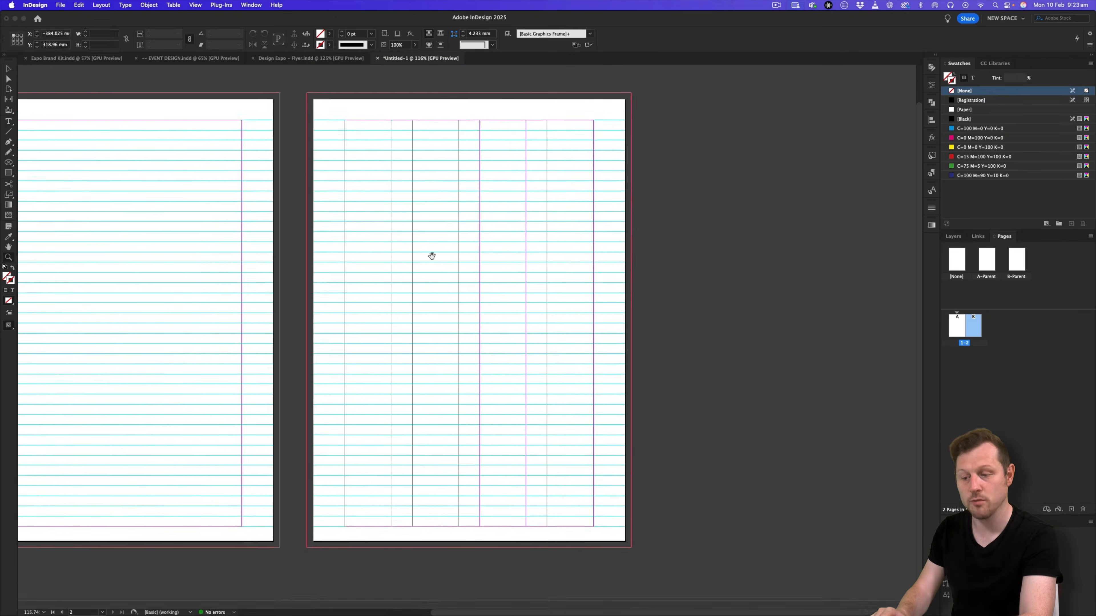
{"action": "left_click_drag", "start_coordinate": [621, 283], "coordinate": [546, 273]}
{"action": "left_click_drag", "start_coordinate": [459, 287], "coordinate": [470, 287]}
{"action": "left_click_drag", "start_coordinate": [447, 281], "coordinate": [472, 287]}
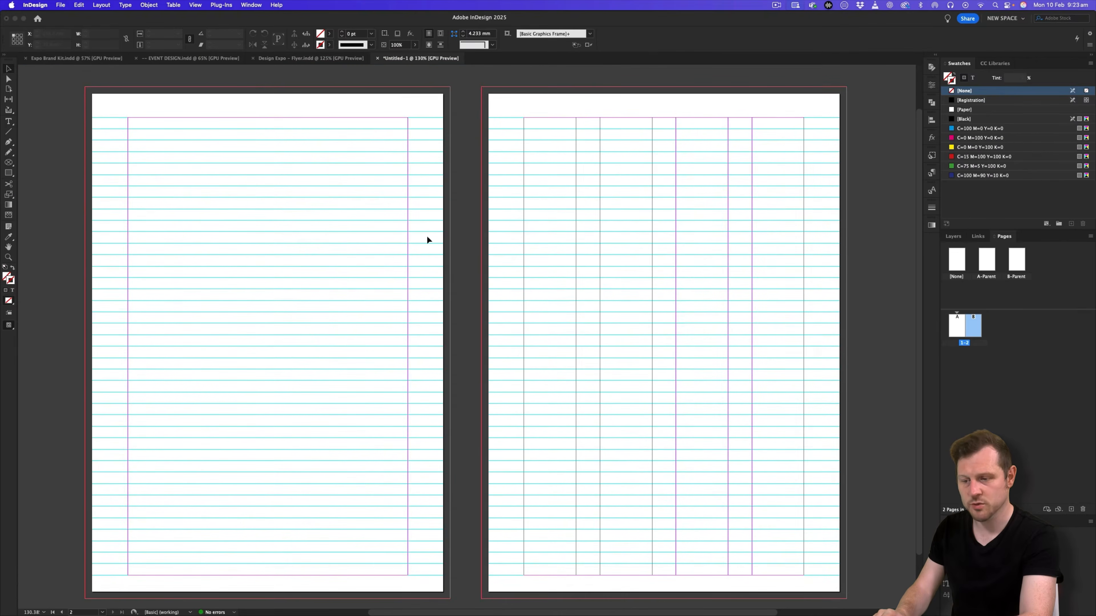
{"action": "left_click_drag", "start_coordinate": [535, 321], "coordinate": [578, 316]}
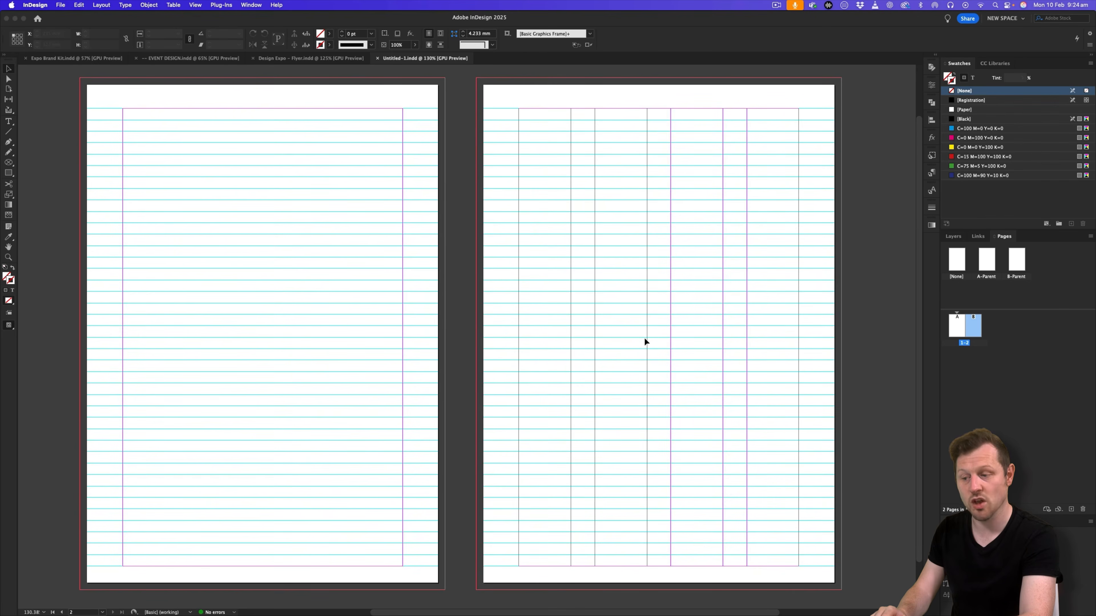
Switch to the Design Expo flyer document and hide its TYPE and IMAGES layers to examine the base grid on both pages.
{"action": "left_click", "coordinate": [314, 59]}
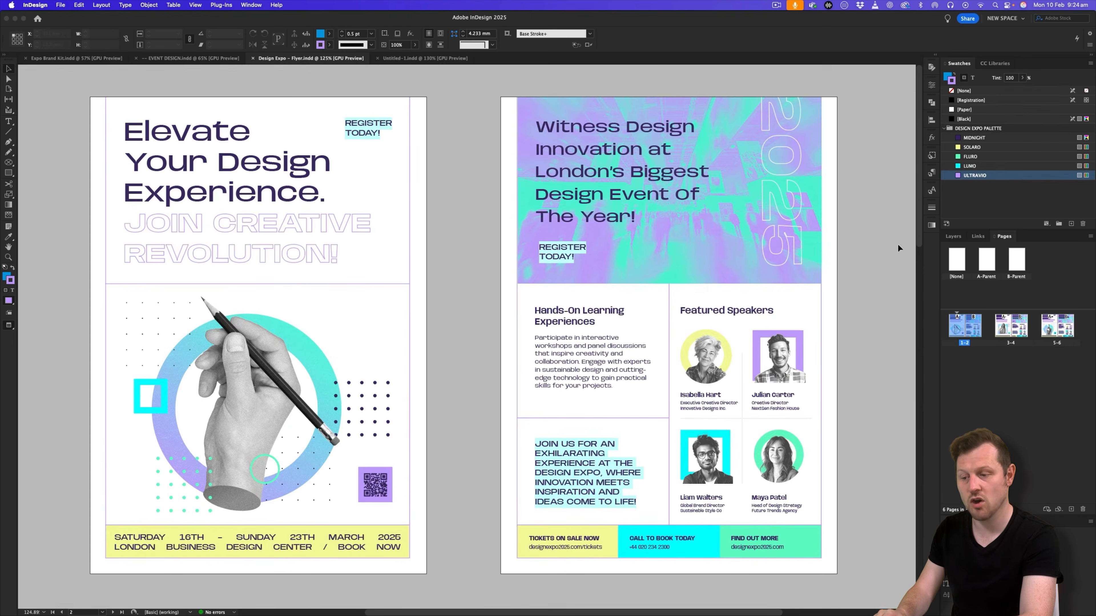
{"action": "left_click", "coordinate": [954, 236]}
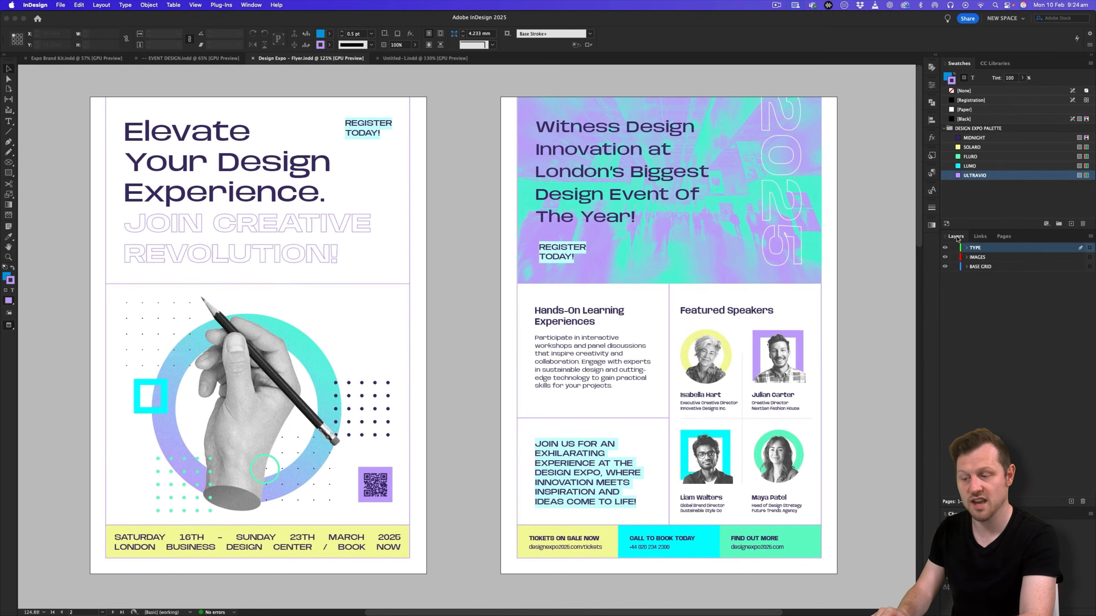
{"action": "left_click", "coordinate": [945, 248]}
{"action": "left_click", "coordinate": [945, 257]}
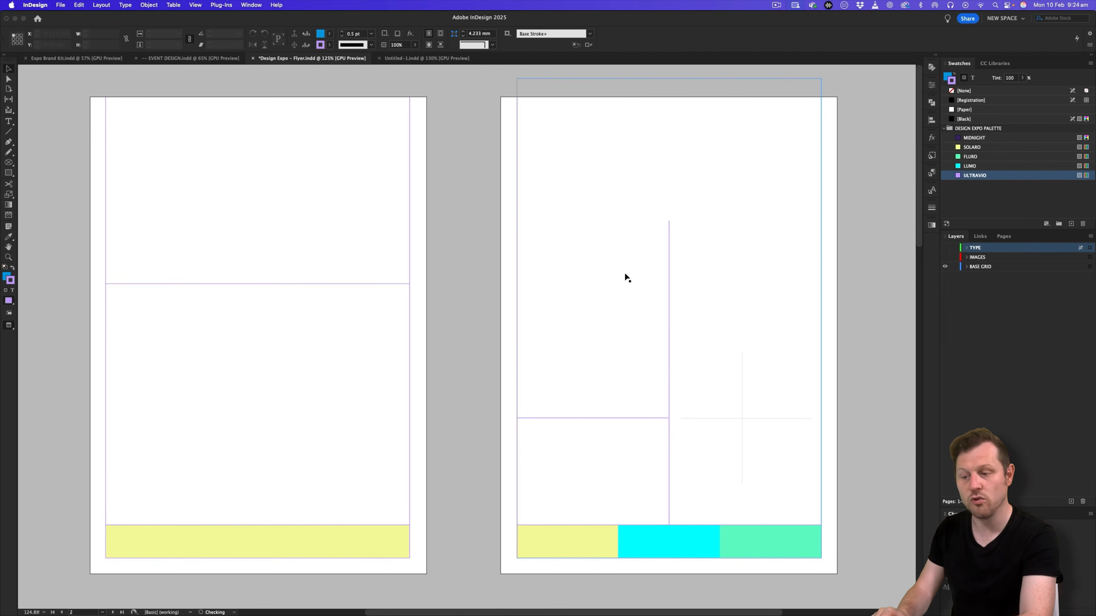
{"action": "key", "text": "z"}
{"action": "left_click_drag", "start_coordinate": [690, 402], "coordinate": [803, 354]}
{"action": "left_click_drag", "start_coordinate": [625, 393], "coordinate": [496, 435]}
{"action": "left_click_drag", "start_coordinate": [298, 241], "coordinate": [688, 409]}
{"action": "left_click_drag", "start_coordinate": [284, 237], "coordinate": [548, 372]}
{"action": "left_click_drag", "start_coordinate": [460, 280], "coordinate": [367, 321]}
{"action": "left_click_drag", "start_coordinate": [559, 392], "coordinate": [435, 333]}
{"action": "left_click", "coordinate": [557, 311], "text": "alt"}
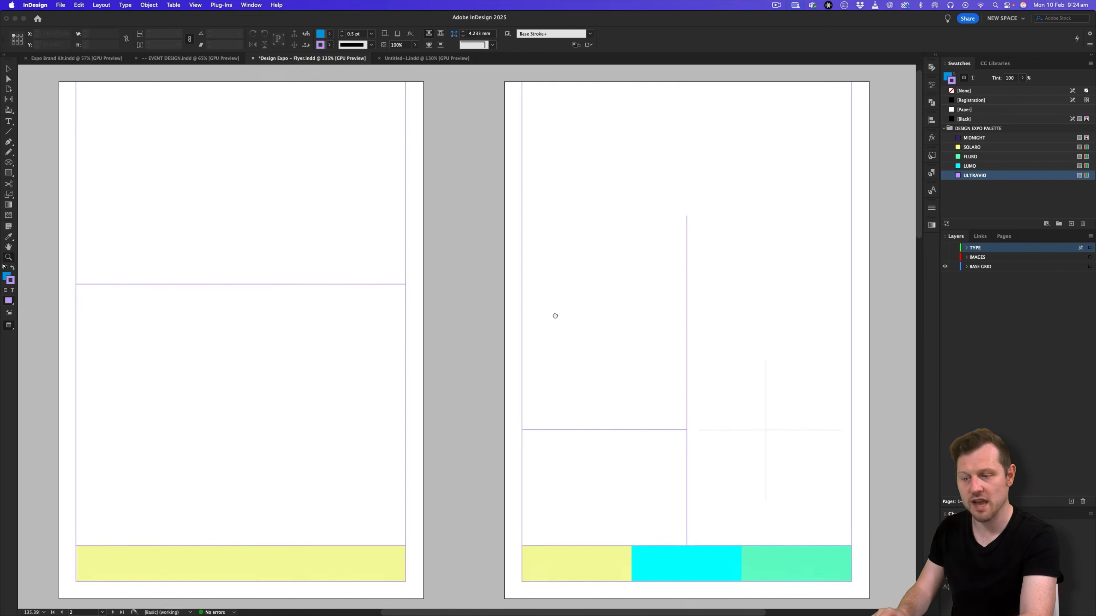
Show the flyer's IMAGES and TYPE layers again and return to the Untitled-1 document.
{"action": "left_click", "coordinate": [944, 257]}
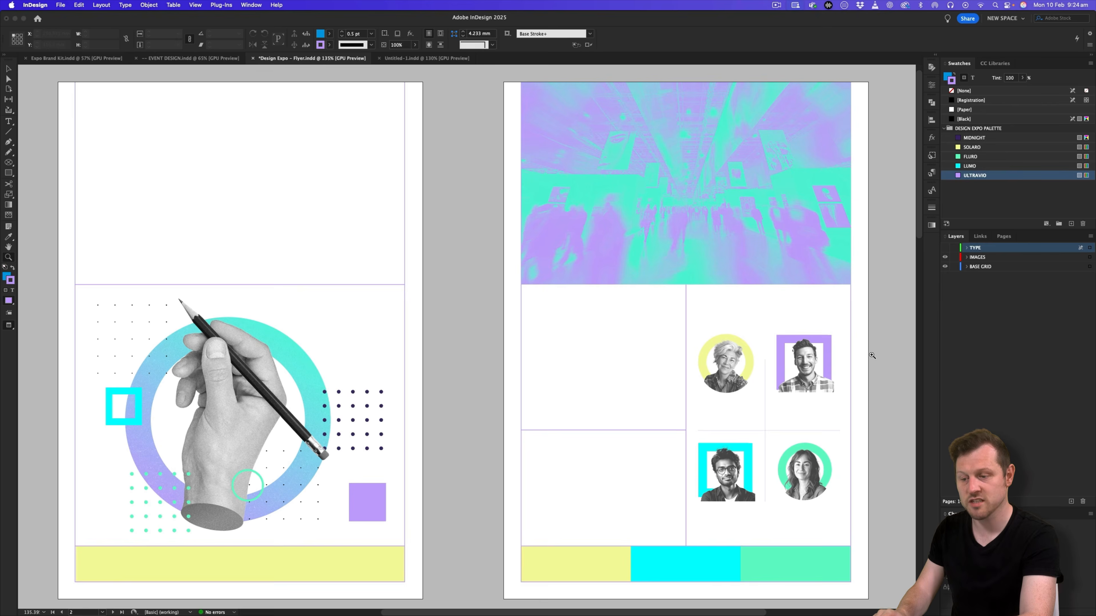
{"action": "left_click", "coordinate": [944, 248]}
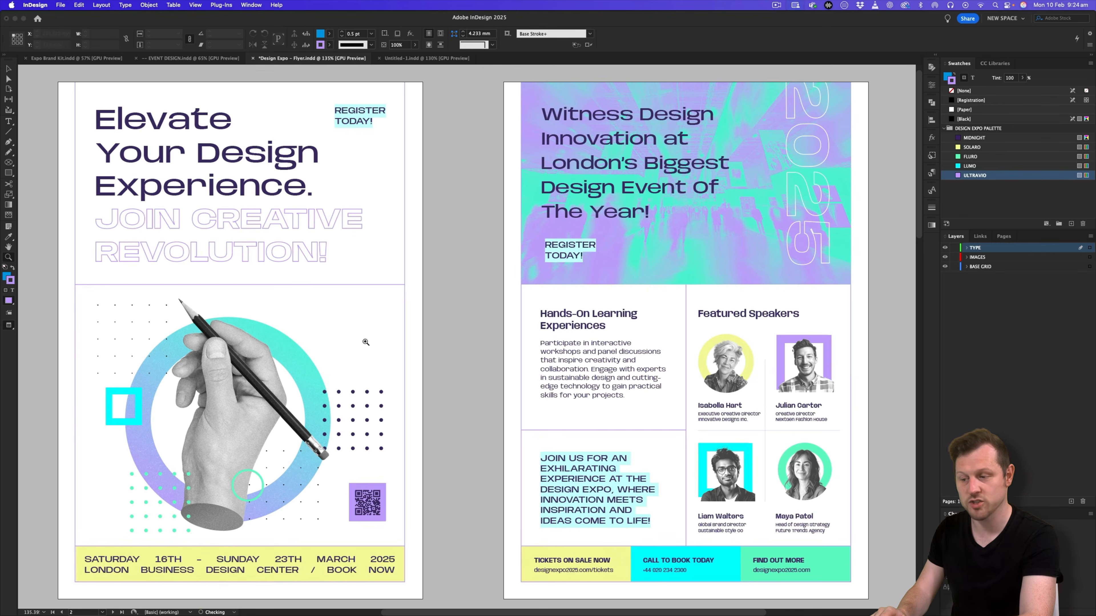
{"action": "left_click", "coordinate": [408, 58]}
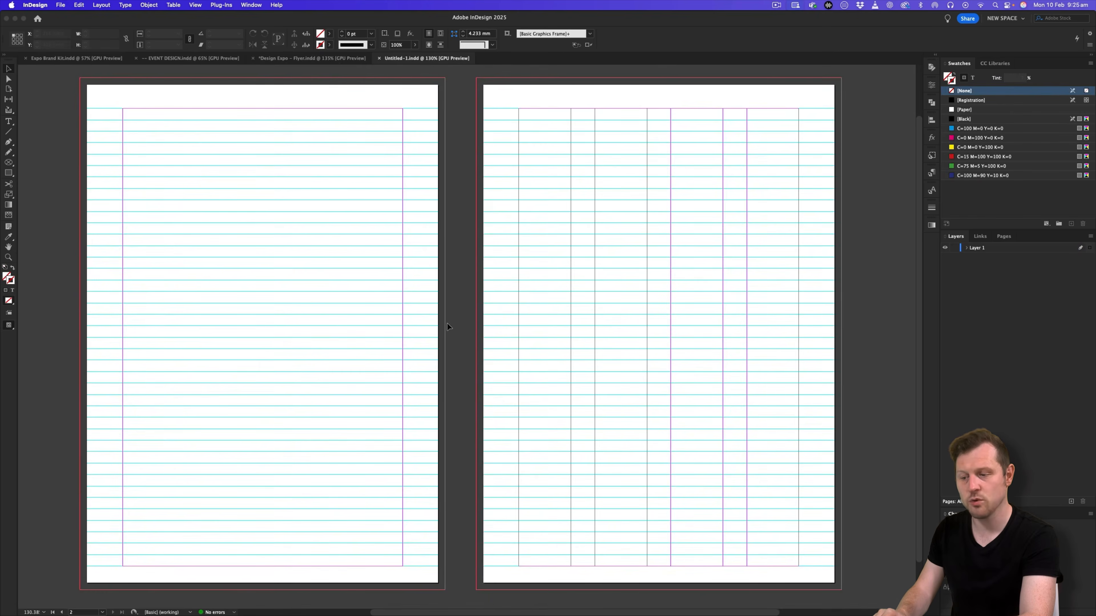
Rename Layer 1 as BASE STROKE GRID.
{"action": "double_click", "coordinate": [973, 249]}
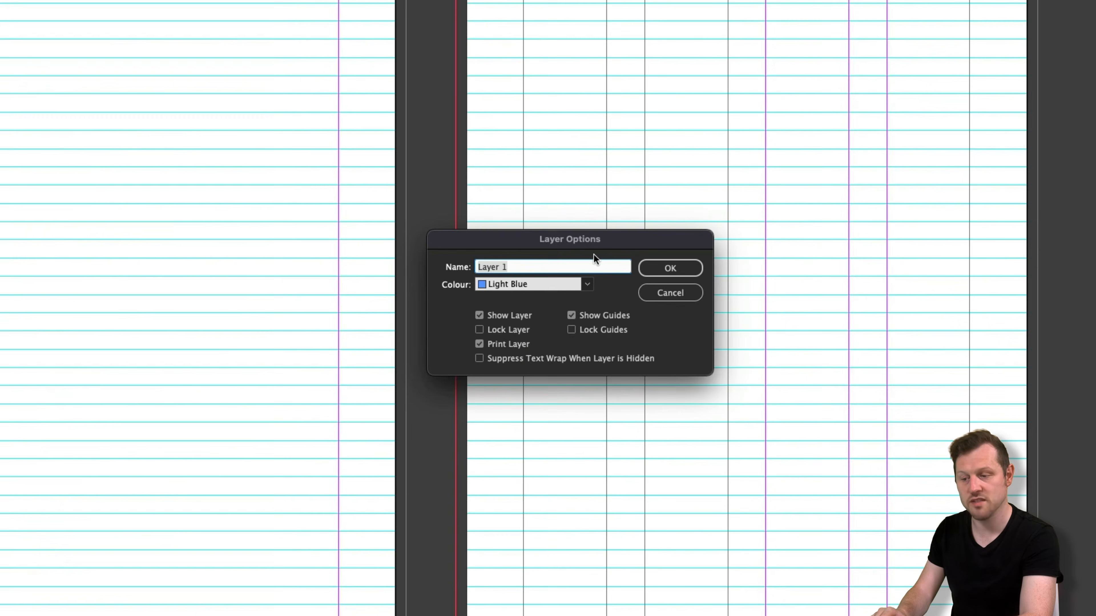
{"action": "type", "text": "BASE STROKE GRID"}
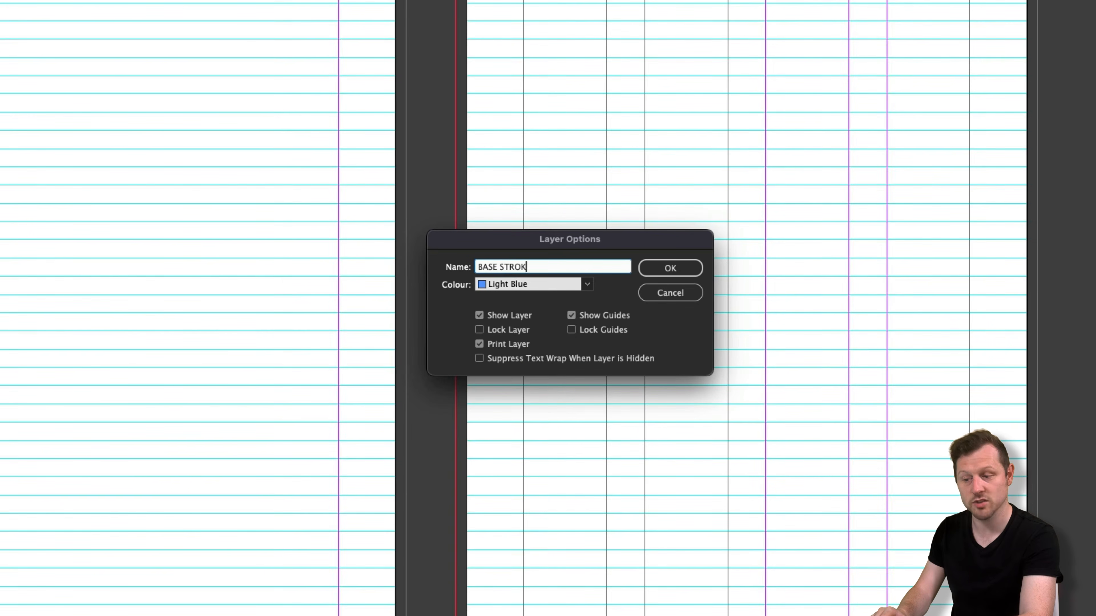
{"action": "left_click", "coordinate": [671, 269]}
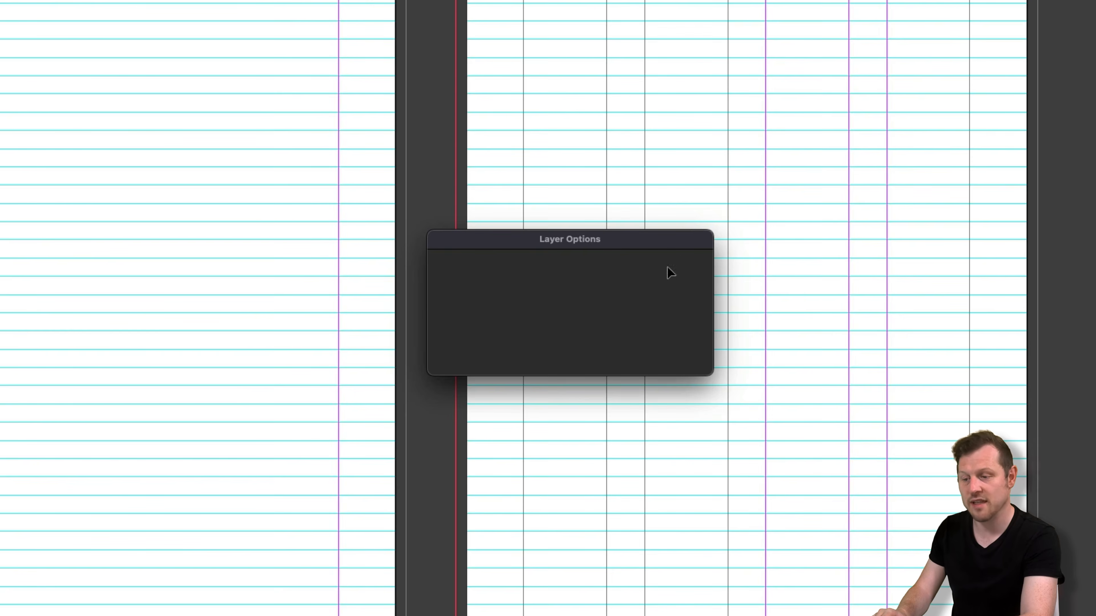
Review the Design Expo flyer's base grid with its TYPE and IMAGES layers hidden, and return to Untitled-1.
{"action": "left_click", "coordinate": [354, 59]}
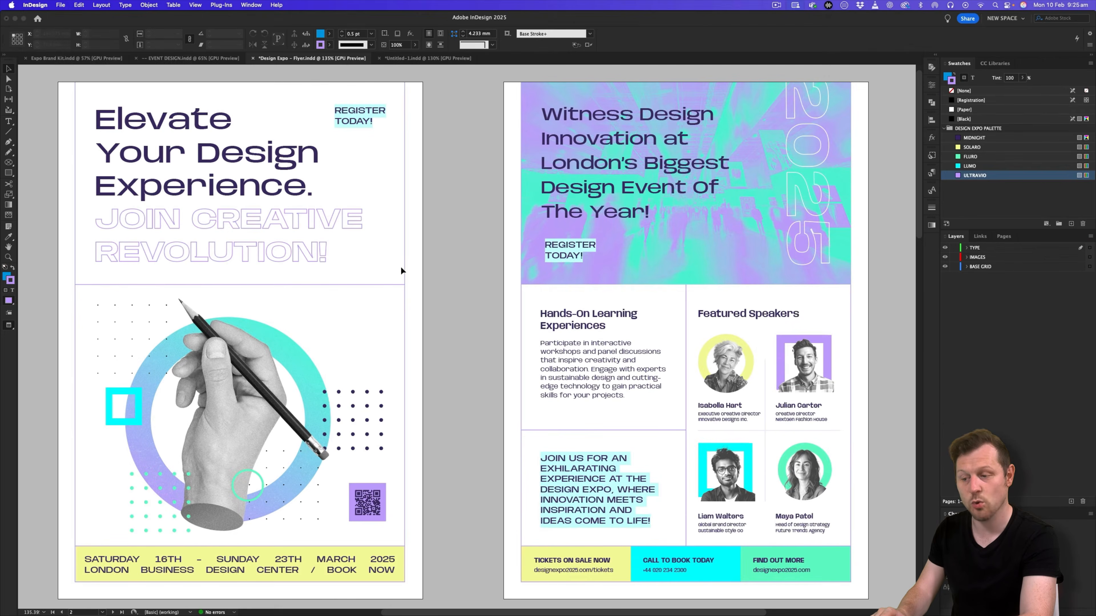
{"action": "left_click", "coordinate": [944, 247]}
{"action": "left_click", "coordinate": [945, 257]}
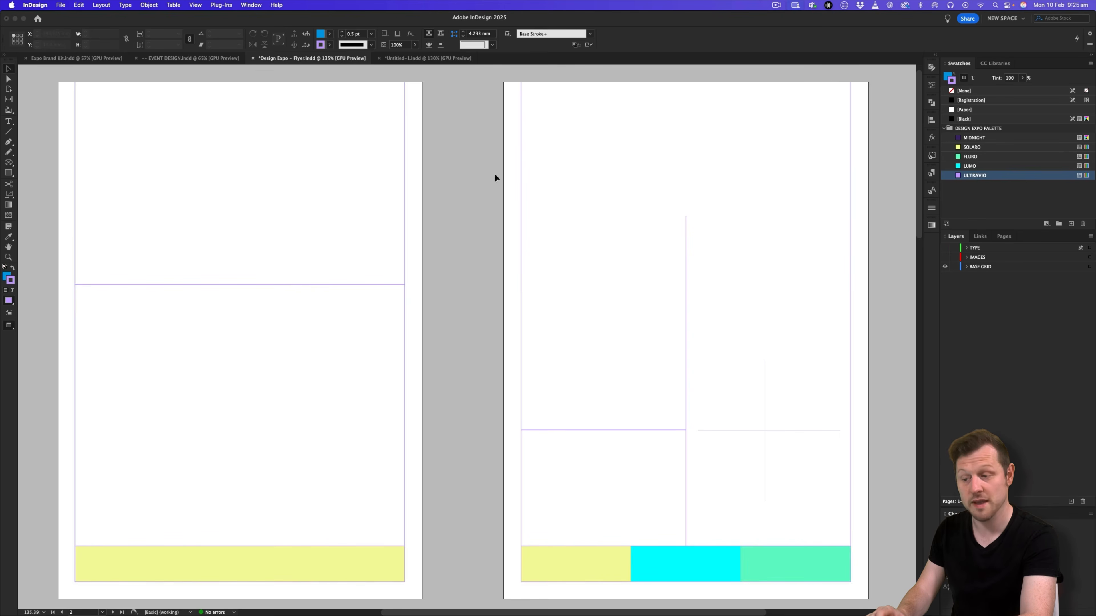
{"action": "left_click", "coordinate": [394, 59]}
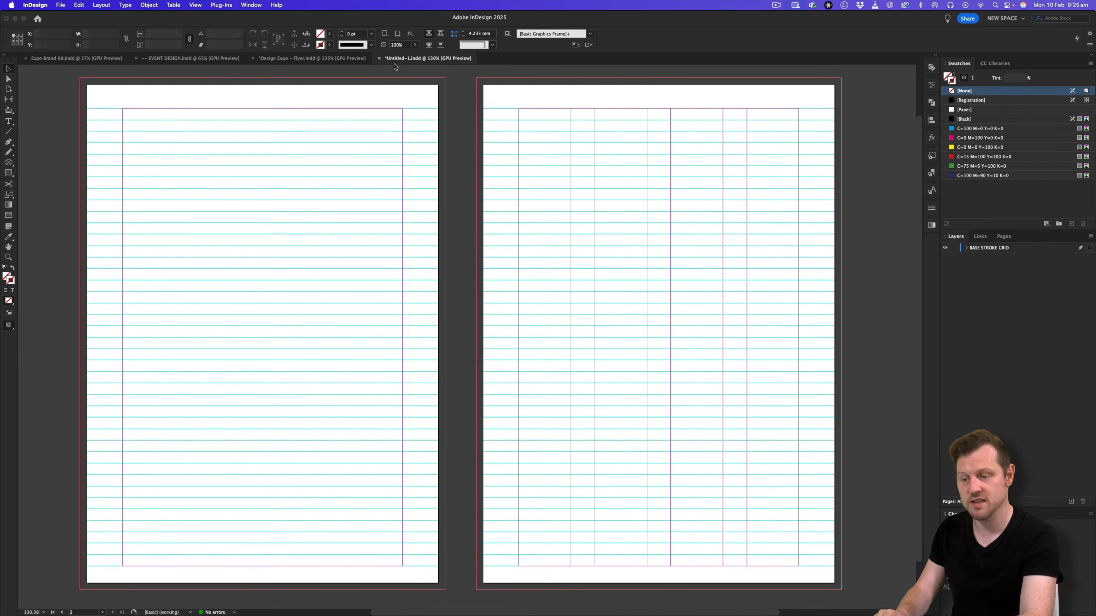
Draw a rectangle about 133.2 by 208.2 mm on page 1, from above the page's upper edge to the lower margin.
{"action": "left_click", "coordinate": [8, 174]}
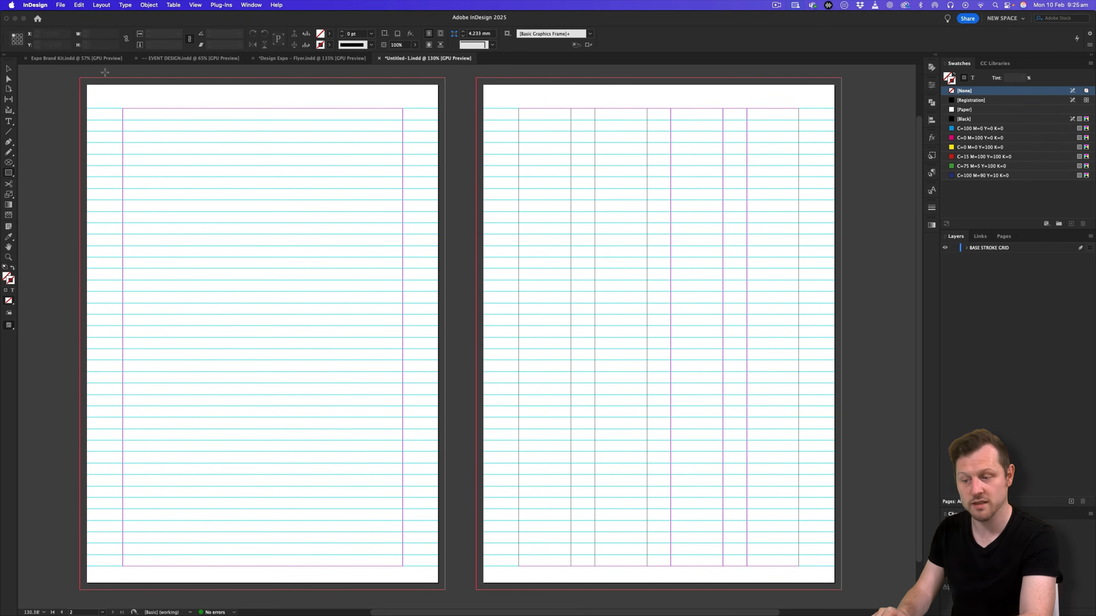
{"action": "left_click_drag", "start_coordinate": [105, 73], "coordinate": [422, 568]}
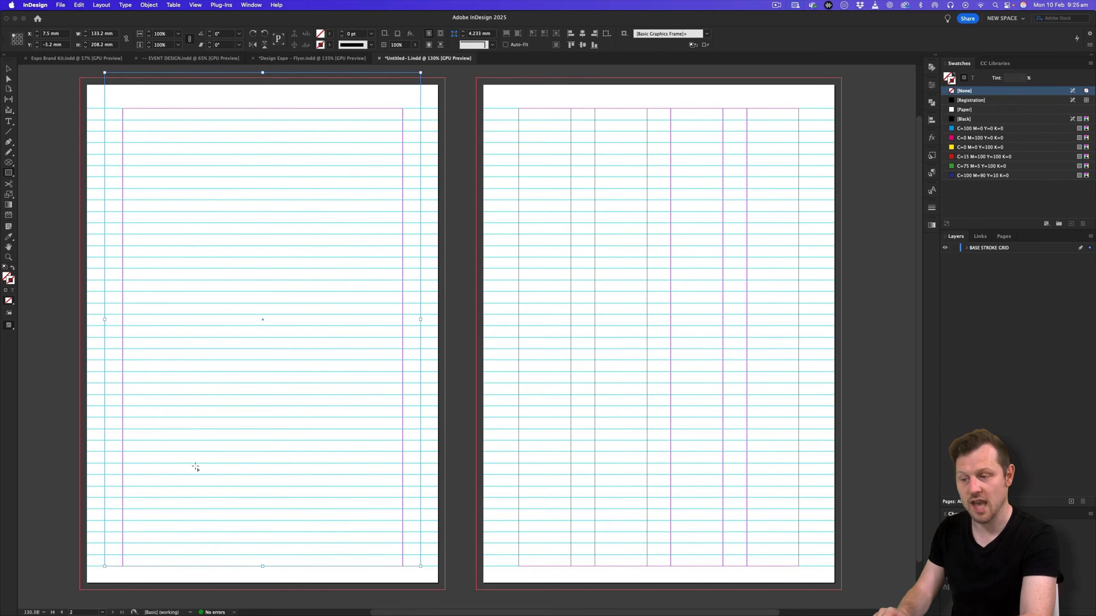
{"action": "left_click_drag", "start_coordinate": [239, 325], "coordinate": [444, 324]}
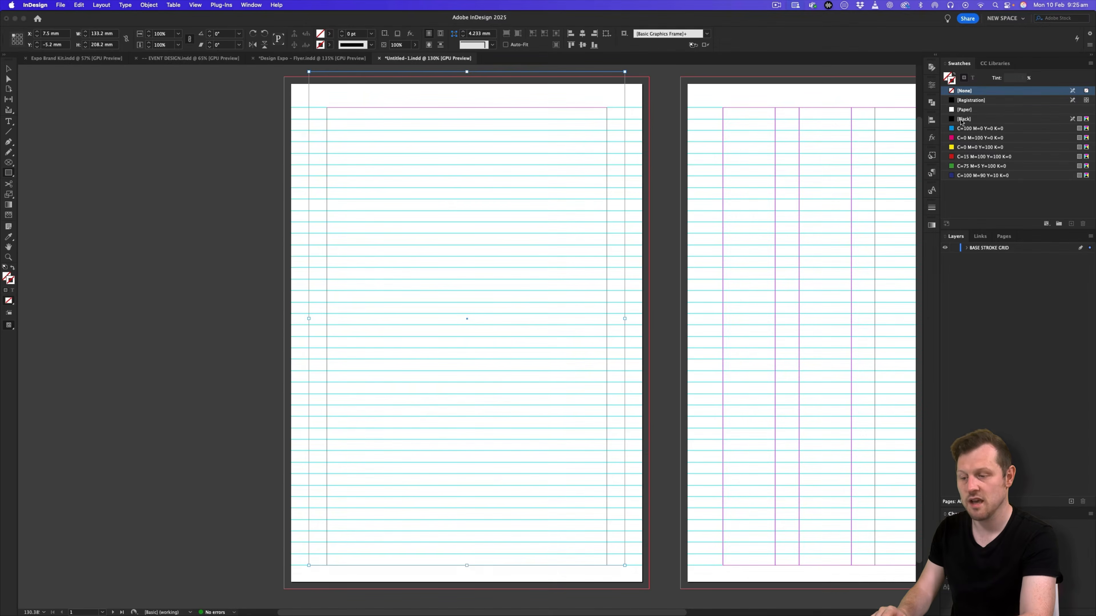
Give the page 1 rectangle a 0.5 pt black stroke and display it deselected in preview mode.
{"action": "left_click", "coordinate": [961, 119]}
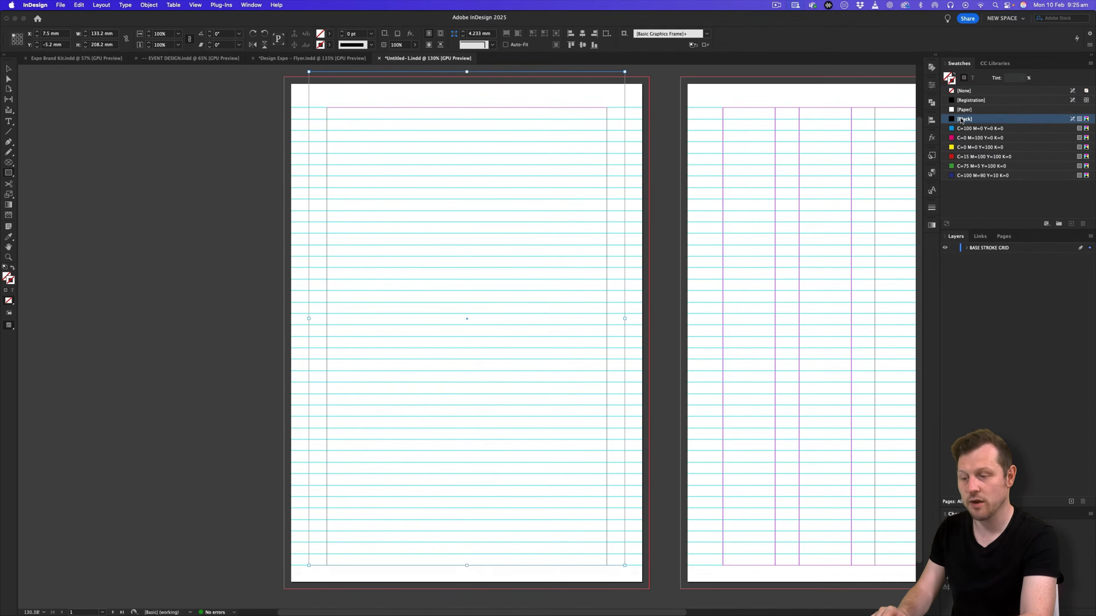
{"action": "left_click", "coordinate": [932, 207]}
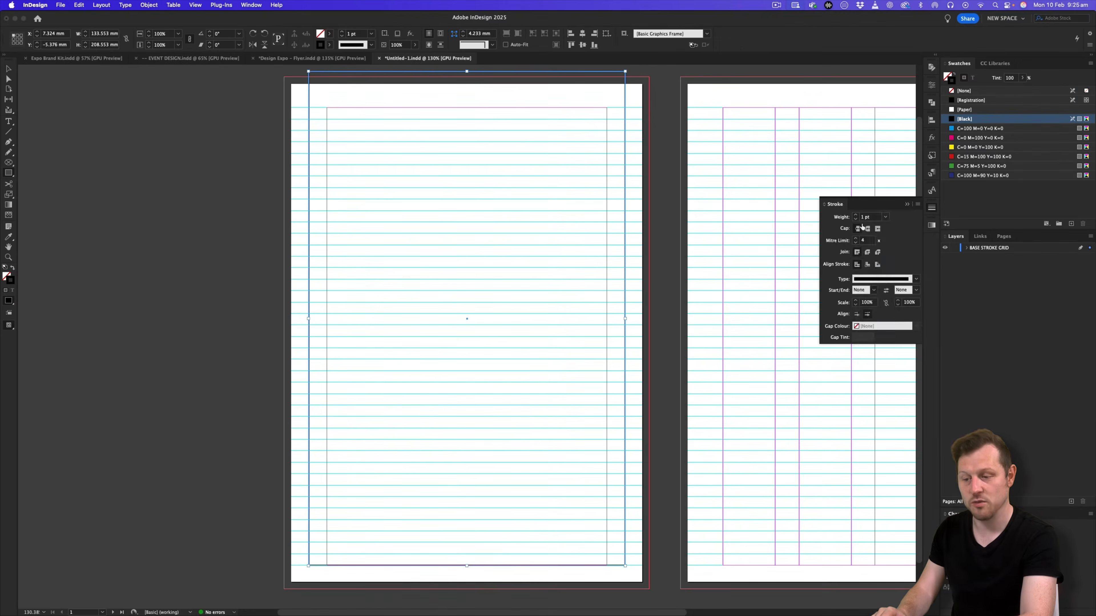
{"action": "left_click", "coordinate": [887, 217]}
{"action": "left_click", "coordinate": [875, 246]}
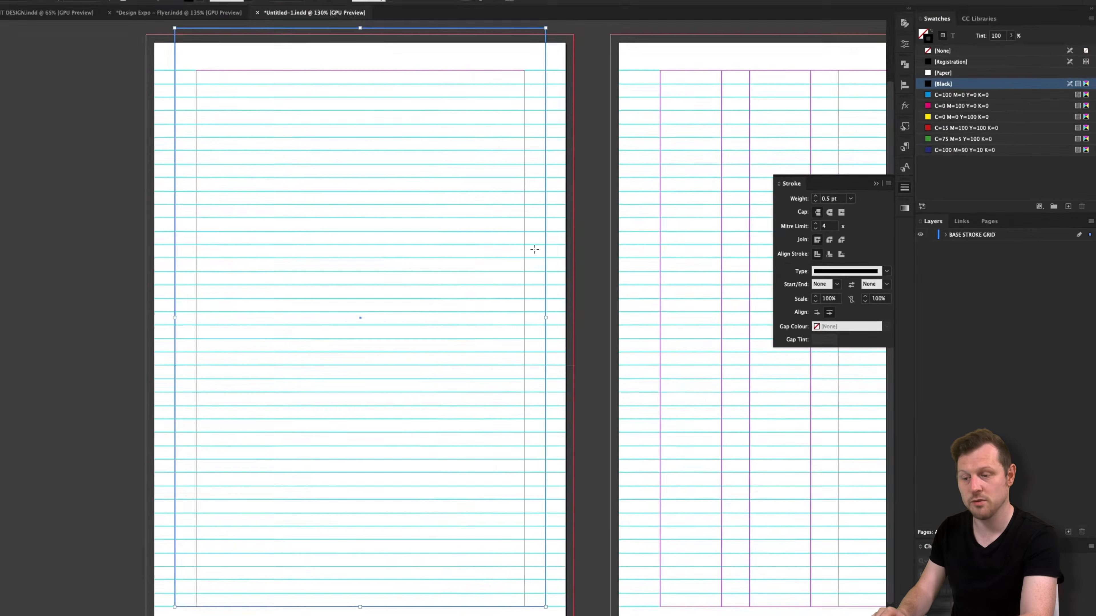
{"action": "key", "text": "w"}
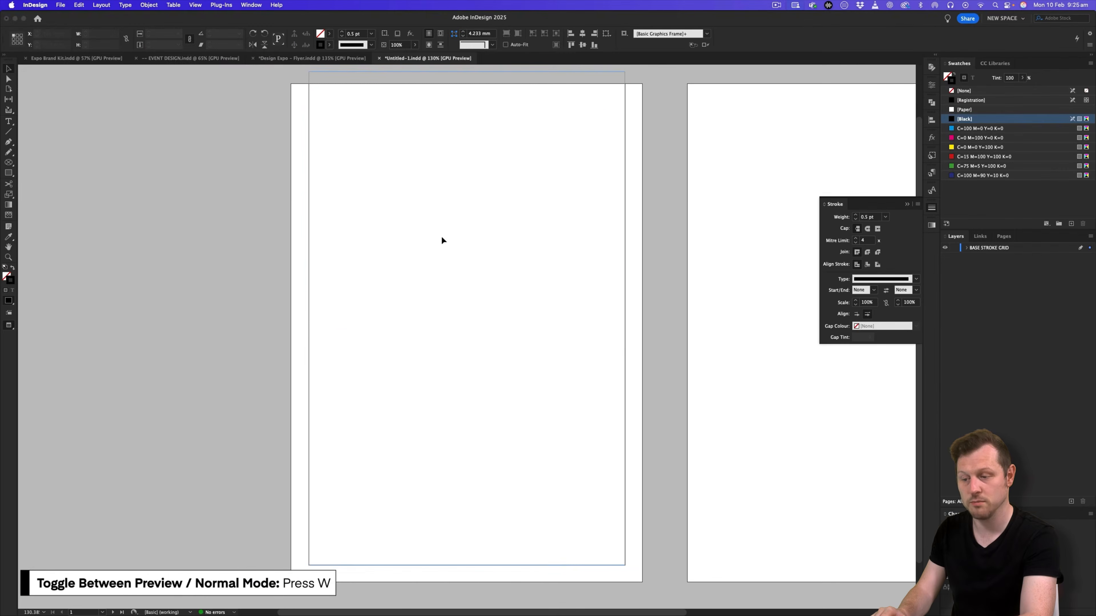
{"action": "left_click", "coordinate": [270, 311]}
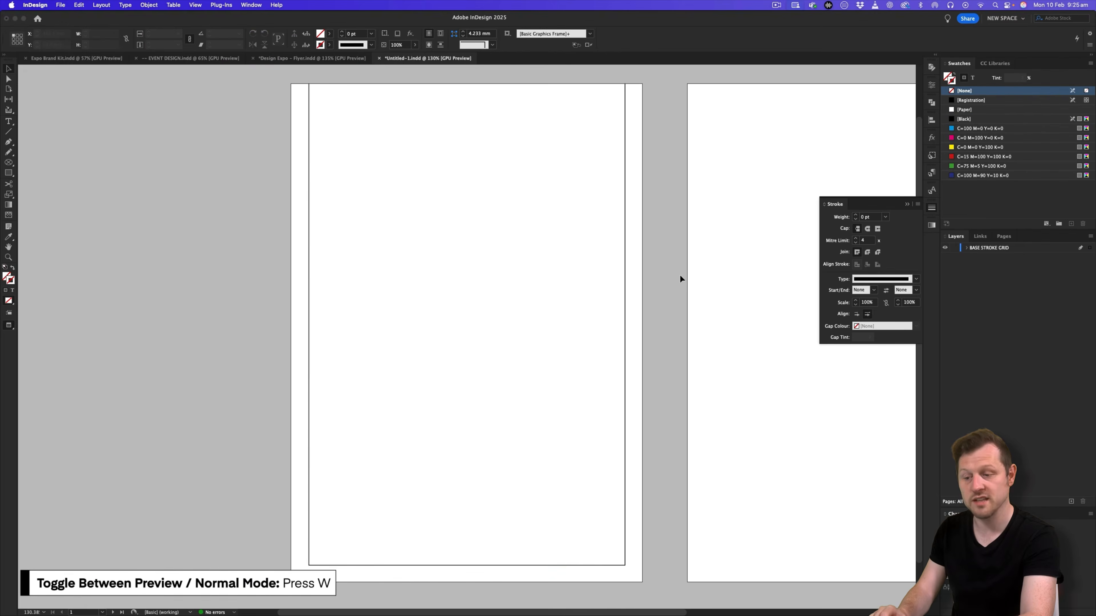
Draw a straight horizontal line about 133.4 mm long between the rectangle's sides on page 1, at about Y 70.6 mm.
{"action": "scroll", "coordinate": [624, 274], "scroll_direction": "right", "scroll_amount": 3}
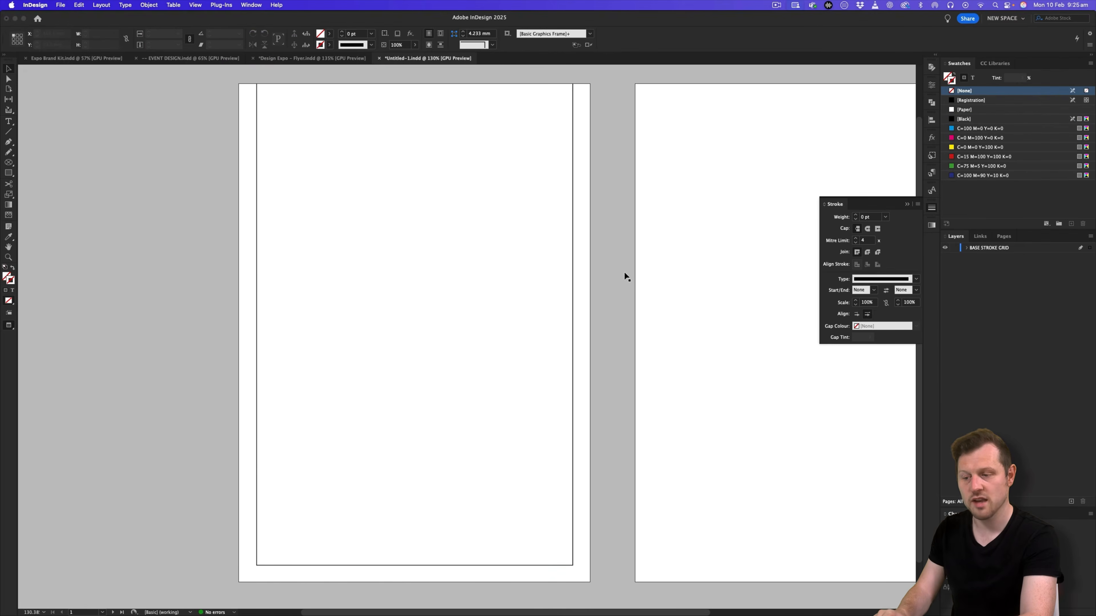
{"action": "key", "text": "super+space"}
{"action": "left_click_drag", "start_coordinate": [433, 263], "coordinate": [530, 277]}
{"action": "left_click", "coordinate": [9, 132]}
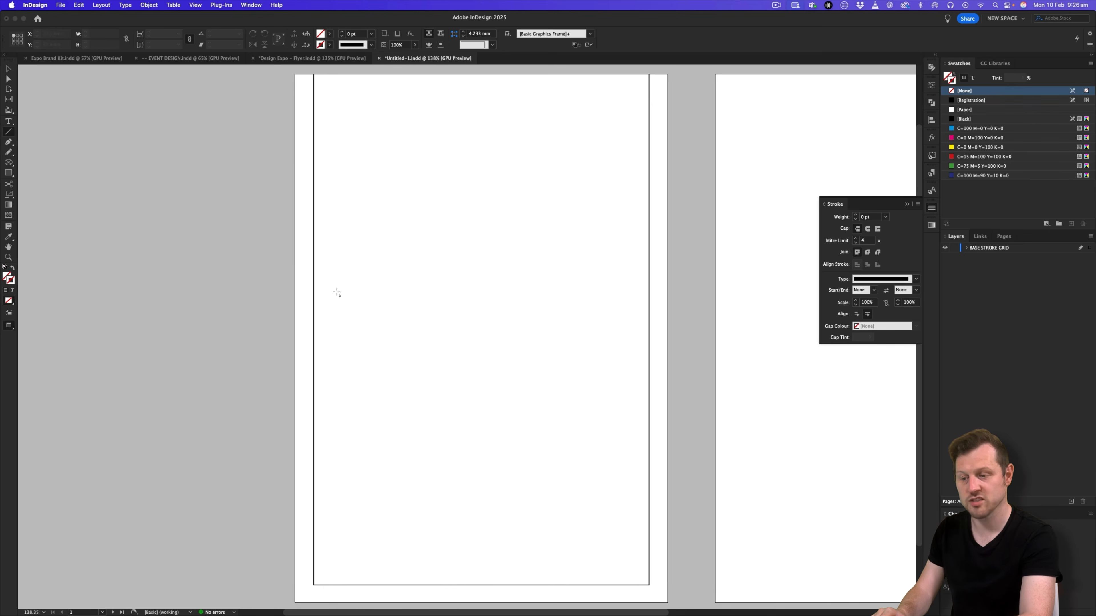
{"action": "left_click_drag", "start_coordinate": [313, 253], "coordinate": [650, 309]}
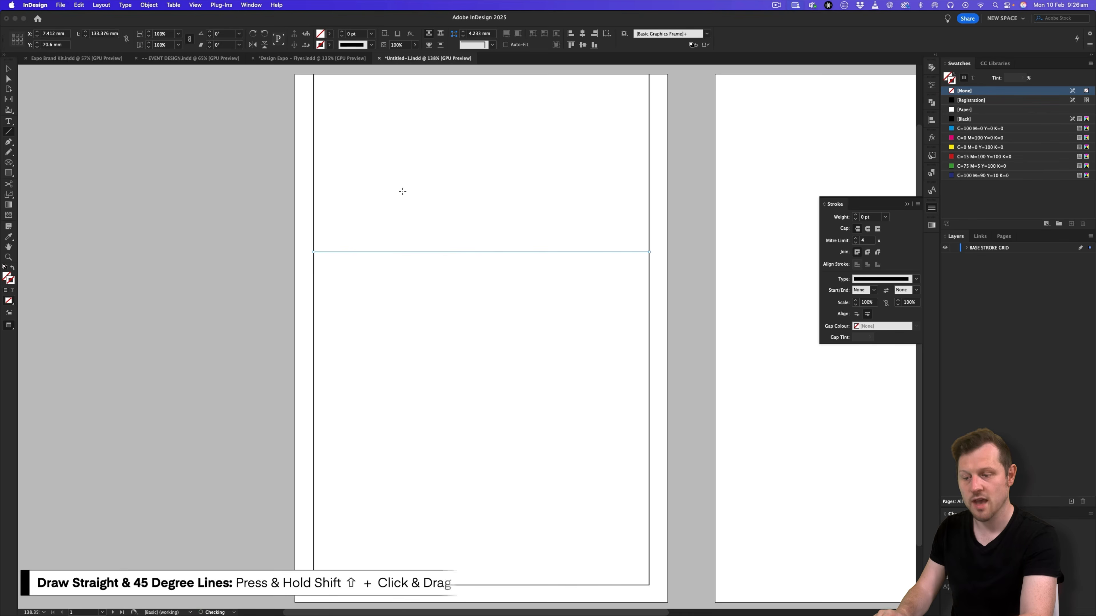
Give the horizontal line on page 1 a 0.5 pt black stroke and deselect it.
{"action": "left_click", "coordinate": [971, 119]}
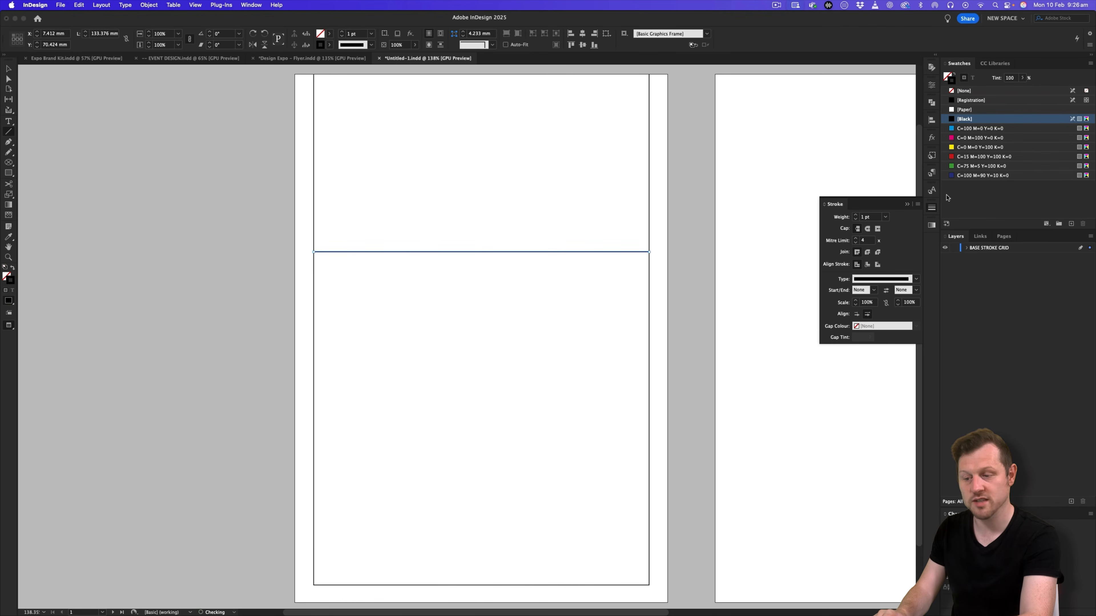
{"action": "left_click", "coordinate": [885, 216]}
{"action": "left_click", "coordinate": [881, 244]}
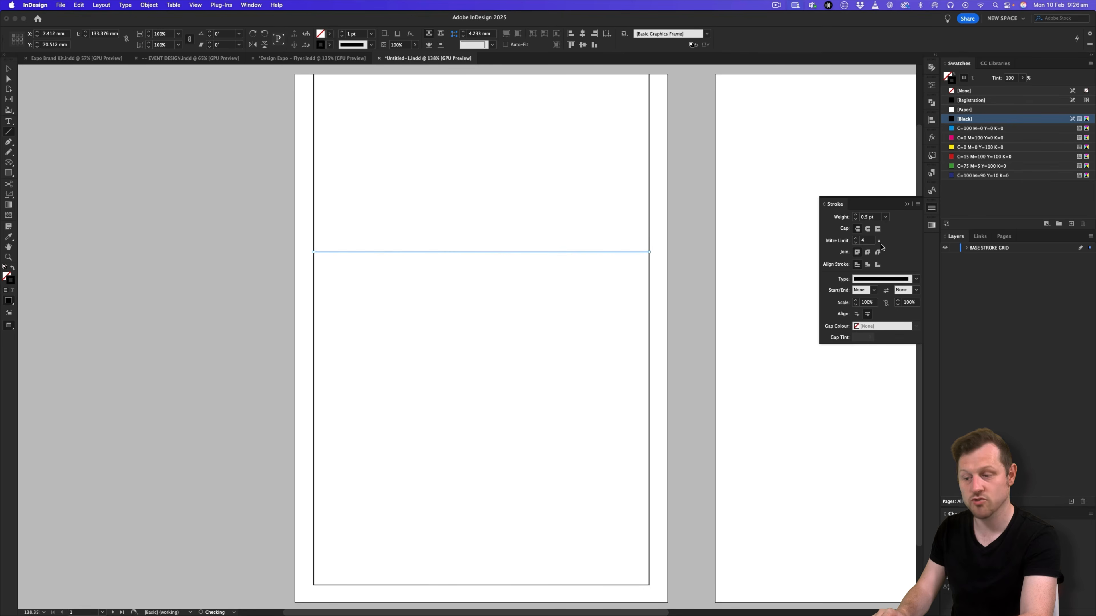
{"action": "left_click", "coordinate": [9, 69]}
{"action": "left_click", "coordinate": [427, 206]}
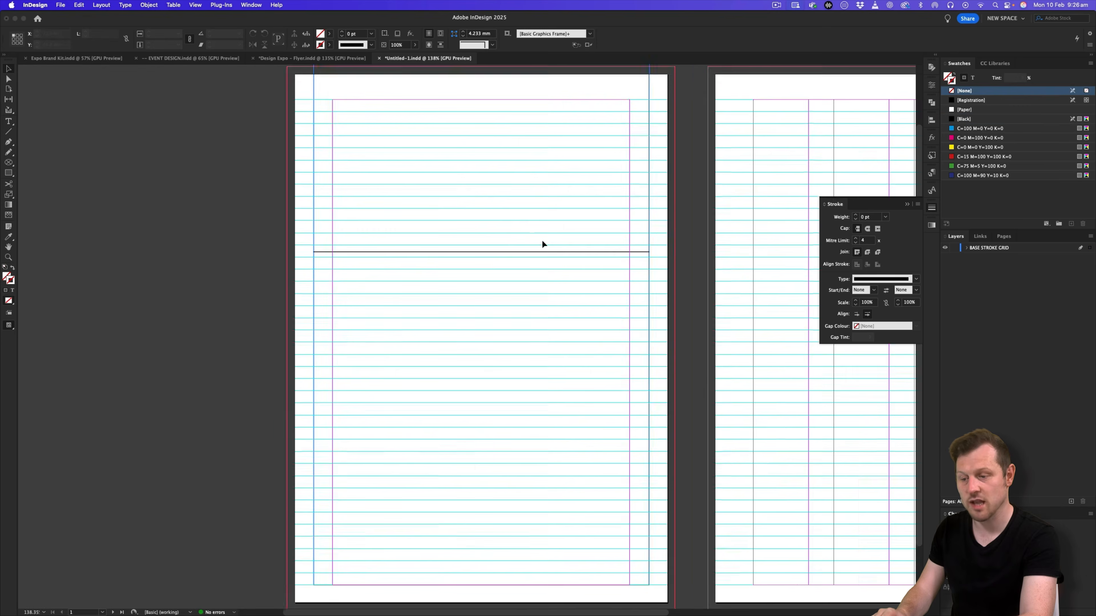
Move the page 1 line straight down to about Y 188.3 mm and duplicate it upward to about Y 87 mm.
{"action": "scroll", "coordinate": [542, 240], "scroll_direction": "right", "scroll_amount": 2}
{"action": "scroll", "coordinate": [542, 240], "scroll_direction": "down", "scroll_amount": 1}
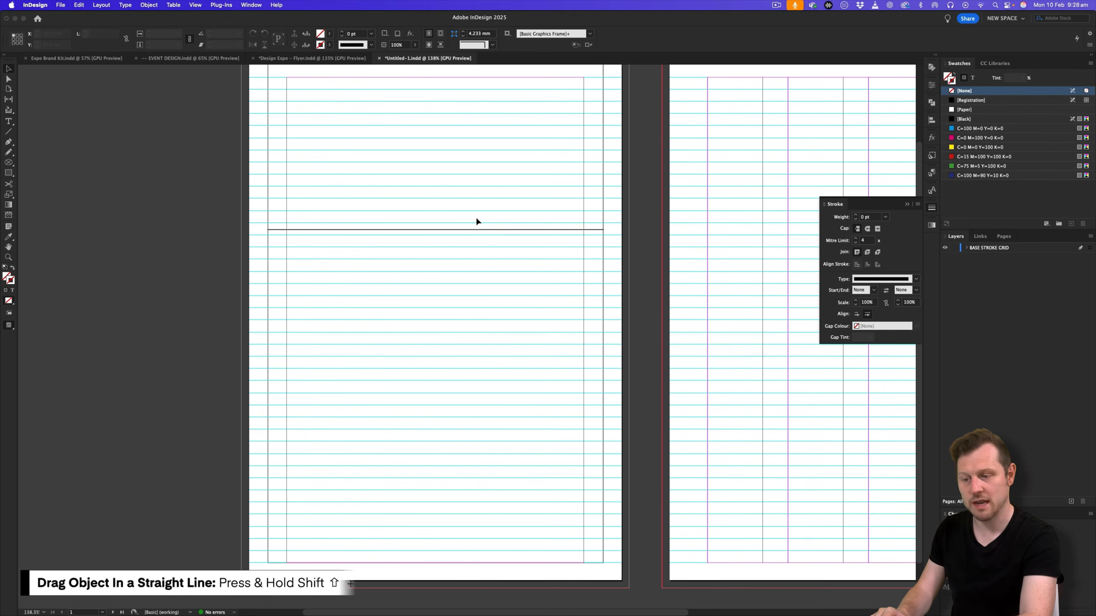
{"action": "left_click", "coordinate": [440, 230]}
{"action": "left_click_drag", "start_coordinate": [447, 230], "coordinate": [459, 524]}
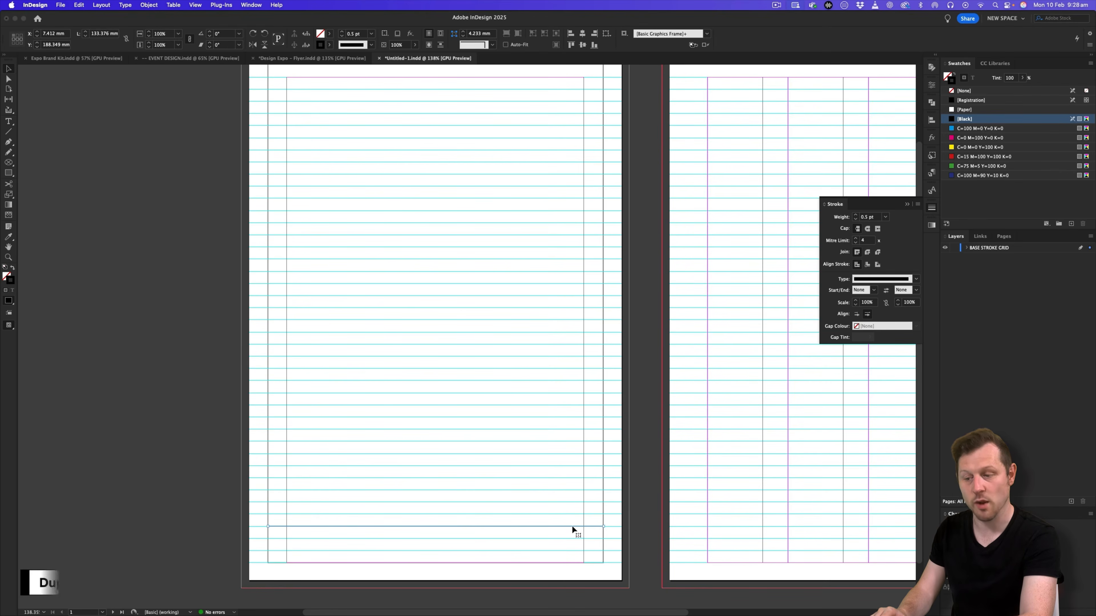
{"action": "left_click_drag", "start_coordinate": [572, 527], "coordinate": [565, 275]}
{"action": "key", "text": "w"}
{"action": "left_click", "coordinate": [644, 227]}
Duplicate the page 1 rectangle and both horizontal lines straight across to the matching position on page 2.
{"action": "key", "text": "super+space"}
{"action": "left_click_drag", "start_coordinate": [634, 251], "coordinate": [515, 272]}
{"action": "left_click_drag", "start_coordinate": [486, 308], "coordinate": [410, 300]}
{"action": "mouse_move", "coordinate": [463, 116]}
{"action": "left_mouse_down"}
{"action": "mouse_move", "coordinate": [184, 578]}
{"action": "mouse_move", "coordinate": [98, 558]}
{"action": "mouse_move", "coordinate": [103, 565]}
{"action": "left_mouse_up"}
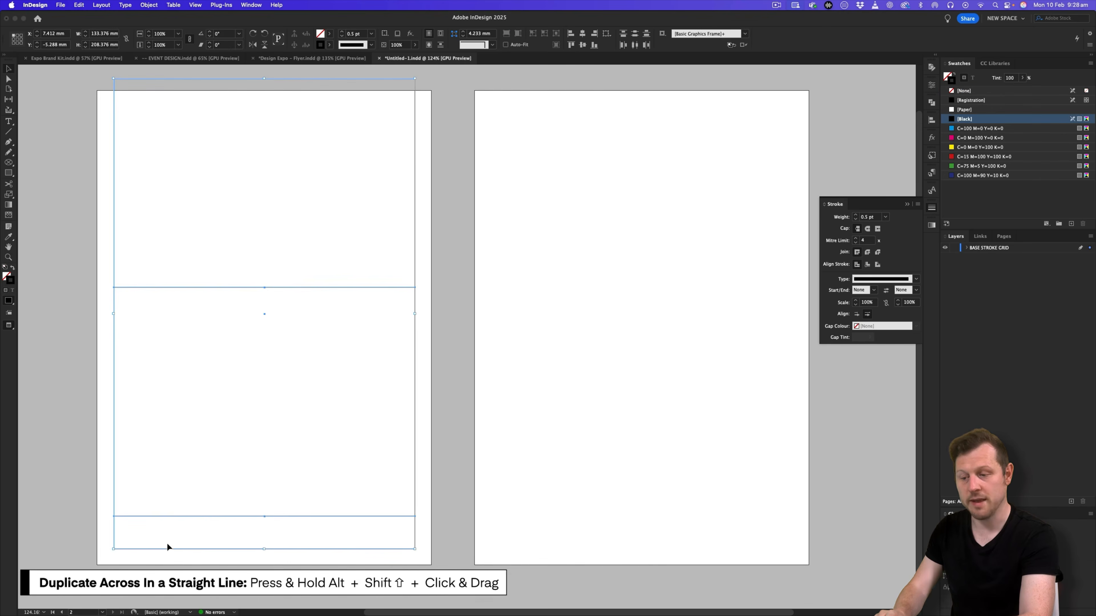
{"action": "key", "text": "w"}
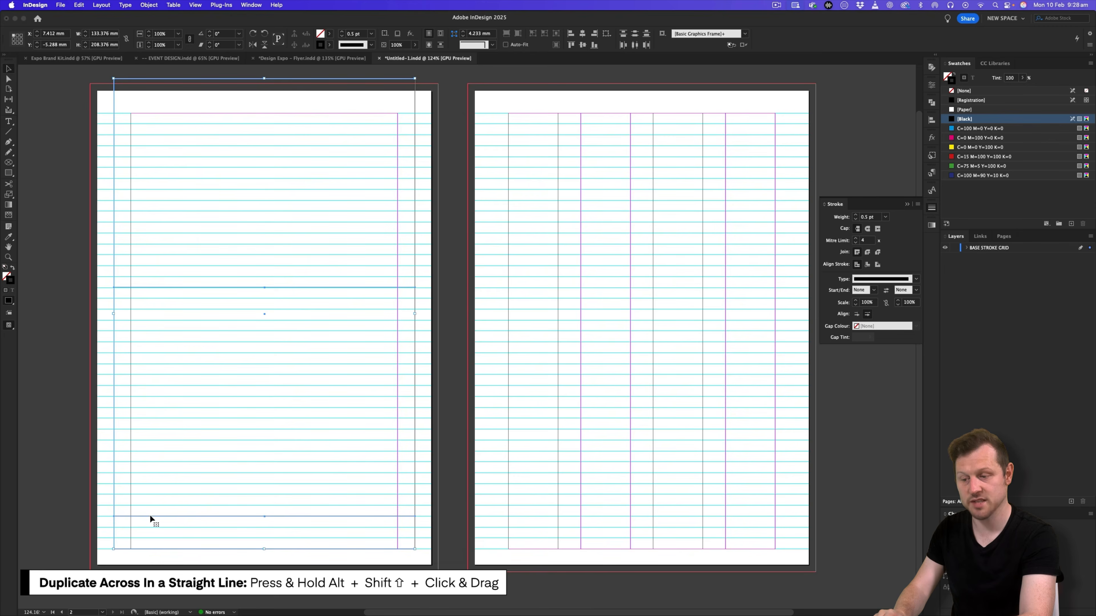
{"action": "left_click_drag", "start_coordinate": [151, 516], "coordinate": [528, 509]}
{"action": "left_click", "coordinate": [856, 432]}
{"action": "key", "text": "w"}
{"action": "left_click_drag", "start_coordinate": [741, 393], "coordinate": [706, 395]}
{"action": "key", "text": "w"}
{"action": "key", "text": "w"}
{"action": "key", "text": "w"}
{"action": "key", "text": "w"}
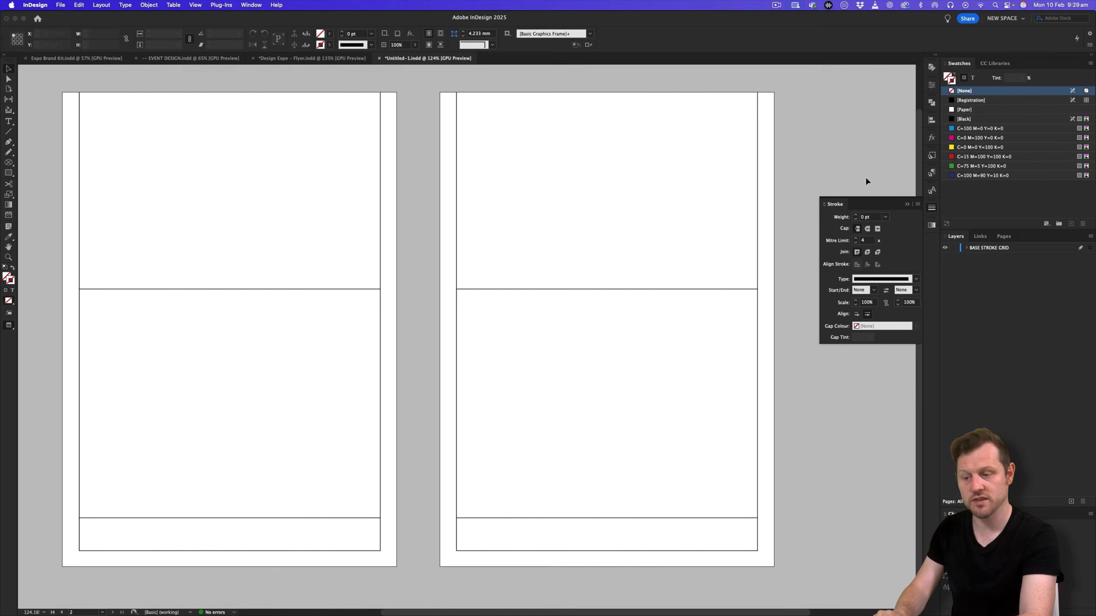
{"action": "left_click", "coordinate": [828, 251]}
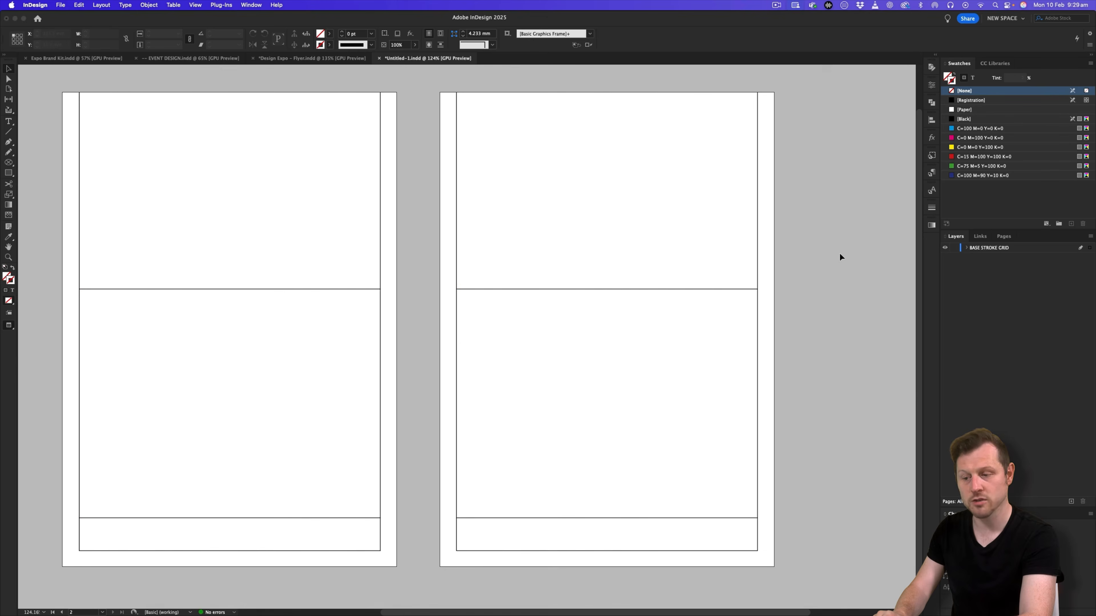
Rotate page 2's upper horizontal line to -90° and move it straight down until its lower end meets the lower line.
{"action": "key", "text": "w"}
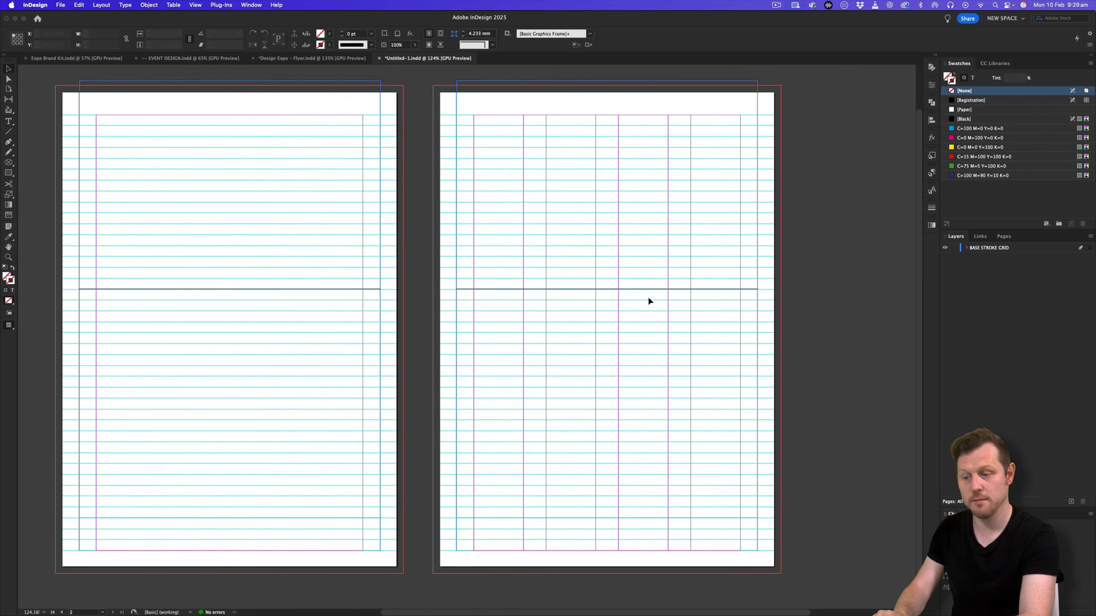
{"action": "scroll", "coordinate": [640, 313], "scroll_direction": "up", "scroll_amount": 2}
{"action": "left_click", "coordinate": [586, 276]}
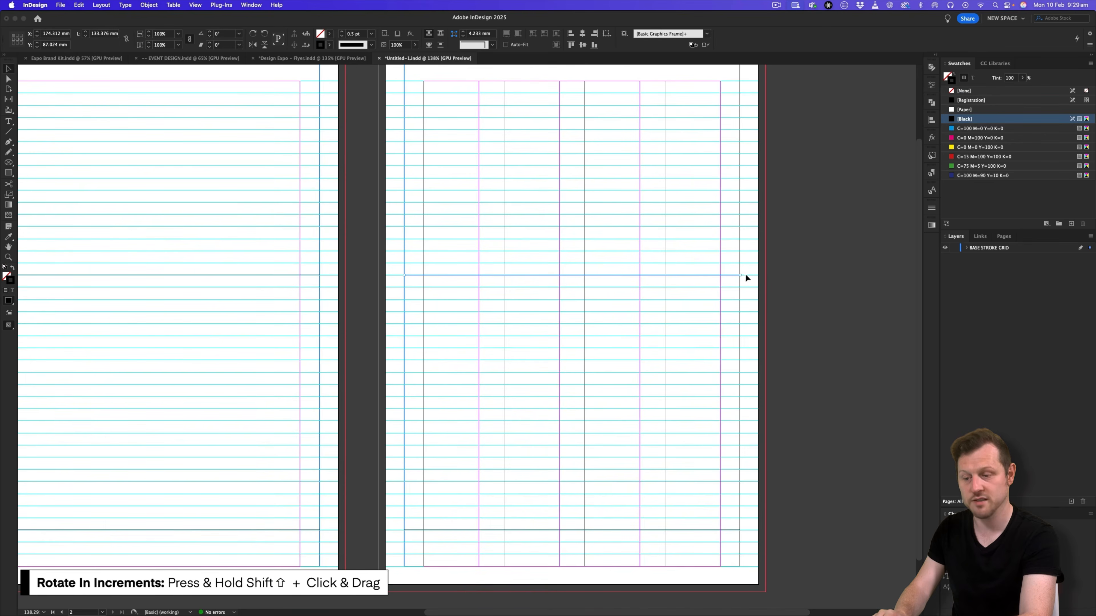
{"action": "left_click_drag", "start_coordinate": [744, 275], "coordinate": [582, 394]}
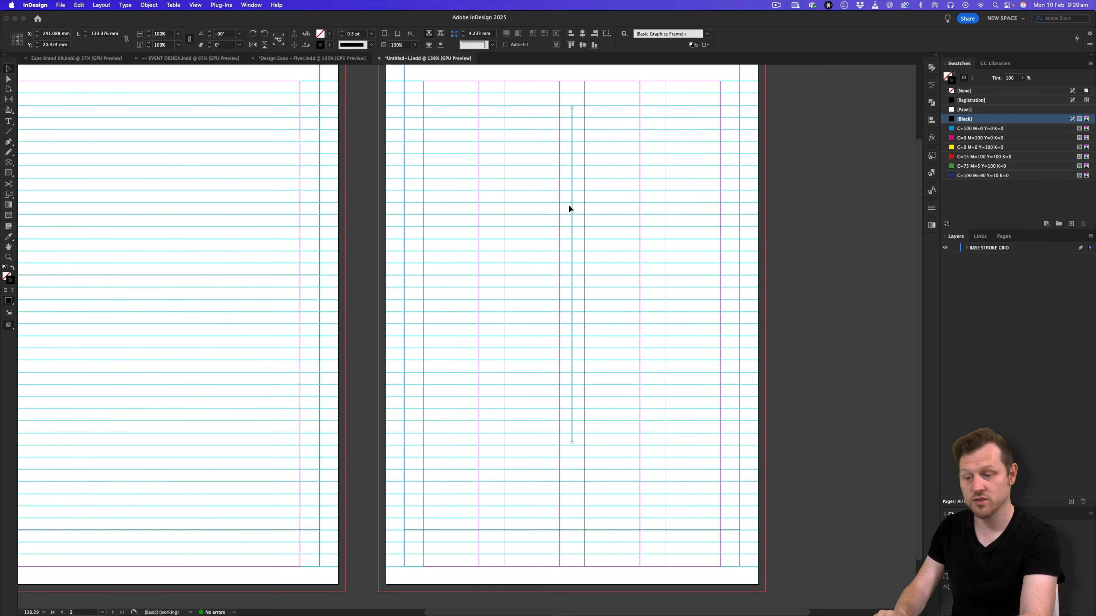
{"action": "left_click_drag", "start_coordinate": [572, 206], "coordinate": [574, 298]}
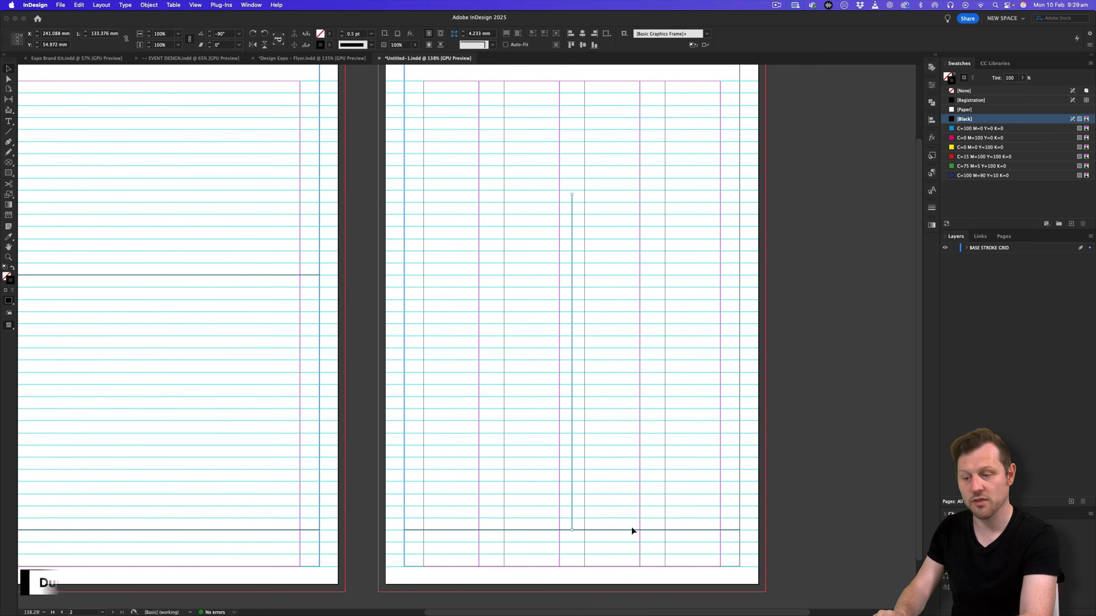
Duplicate page 2's lower horizontal line straight upward to about Y 117.4 mm.
{"action": "key", "text": "w"}
{"action": "left_click", "coordinate": [644, 529]}
{"action": "left_click_drag", "start_coordinate": [643, 530], "coordinate": [639, 354]}
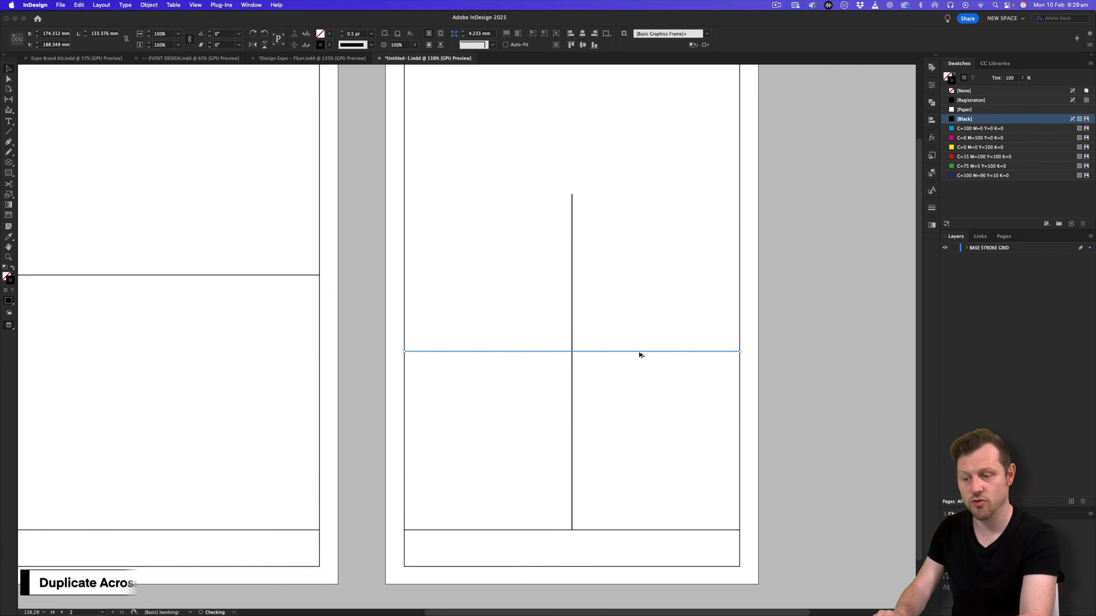
{"action": "key", "text": "w"}
{"action": "left_click_drag", "start_coordinate": [739, 352], "coordinate": [573, 377]}
{"action": "key", "text": "super+z"}
{"action": "key", "text": "w"}
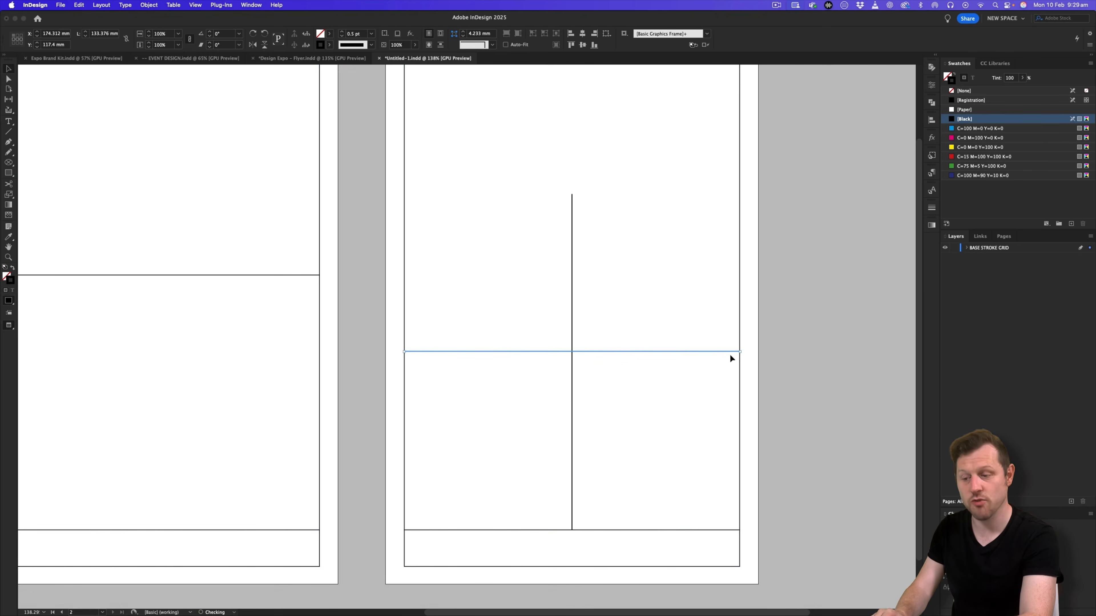
Shorten the duplicated page 2 line to about 66.6 mm, ending at the vertical line, and move it down to Y 125.8 mm.
{"action": "left_click_drag", "start_coordinate": [738, 352], "coordinate": [572, 377]}
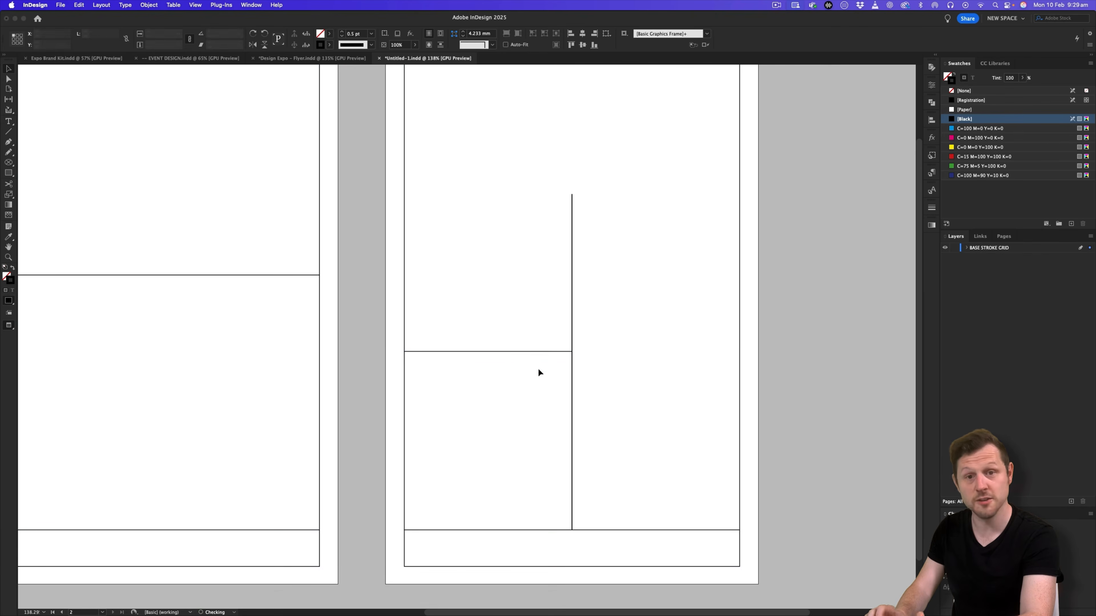
{"action": "left_click", "coordinate": [537, 368]}
{"action": "left_click_drag", "start_coordinate": [500, 351], "coordinate": [500, 374]}
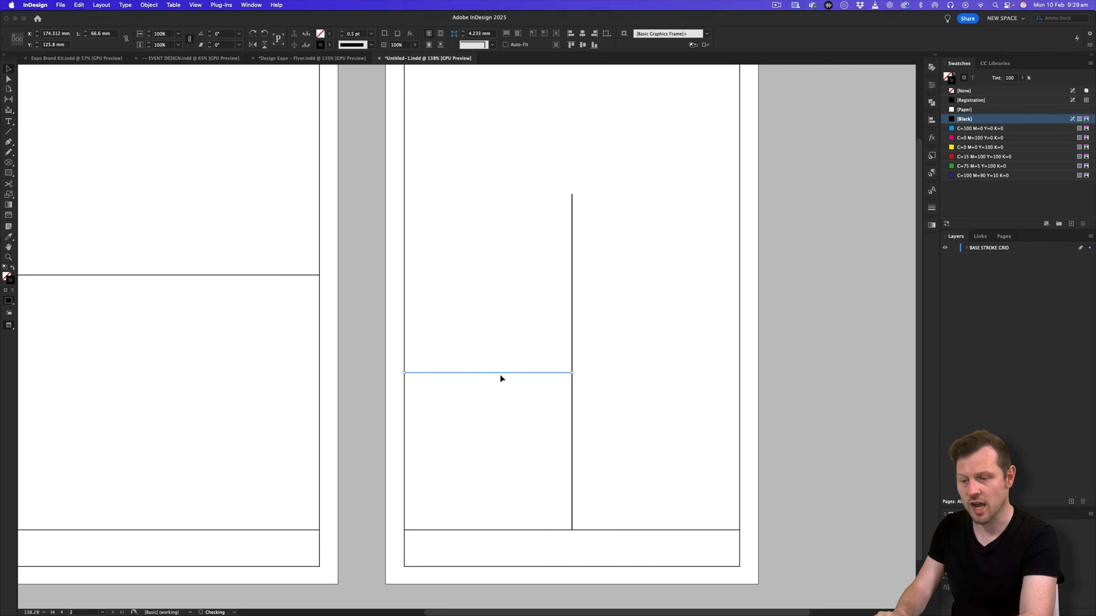
{"action": "left_click", "coordinate": [757, 364]}
Create an object style named Base Stroke from the page 1 rectangle and apply it to that rectangle.
{"action": "key", "text": "z"}
{"action": "left_click_drag", "start_coordinate": [664, 330], "coordinate": [526, 320]}
{"action": "scroll", "coordinate": [523, 294], "scroll_direction": "up", "scroll_amount": 2}
{"action": "scroll", "coordinate": [522, 266], "scroll_direction": "left", "scroll_amount": 2}
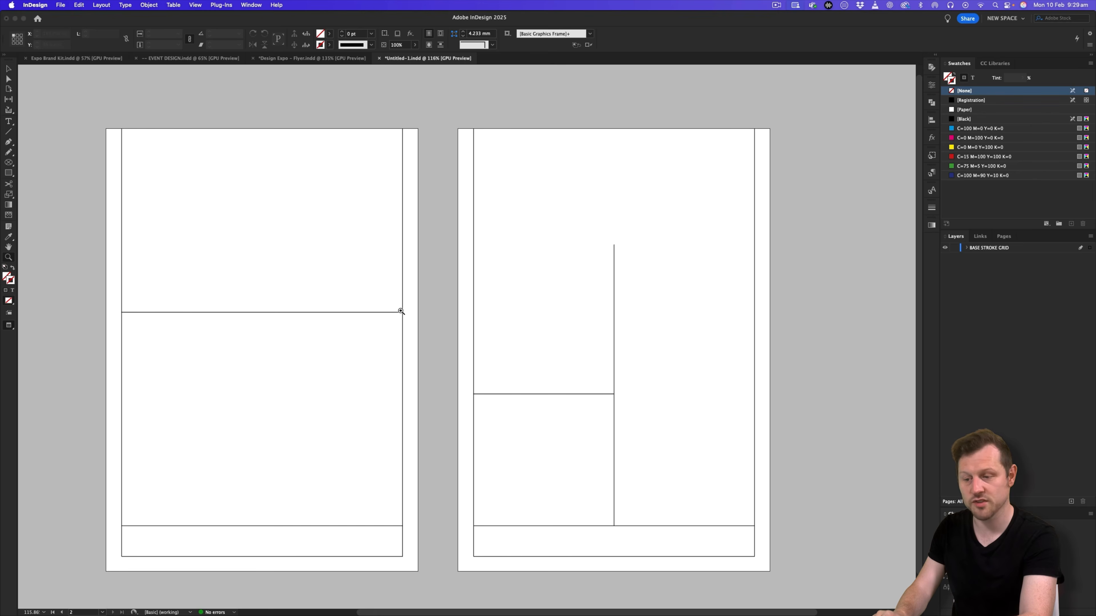
{"action": "key", "text": "v"}
{"action": "left_click", "coordinate": [404, 265]}
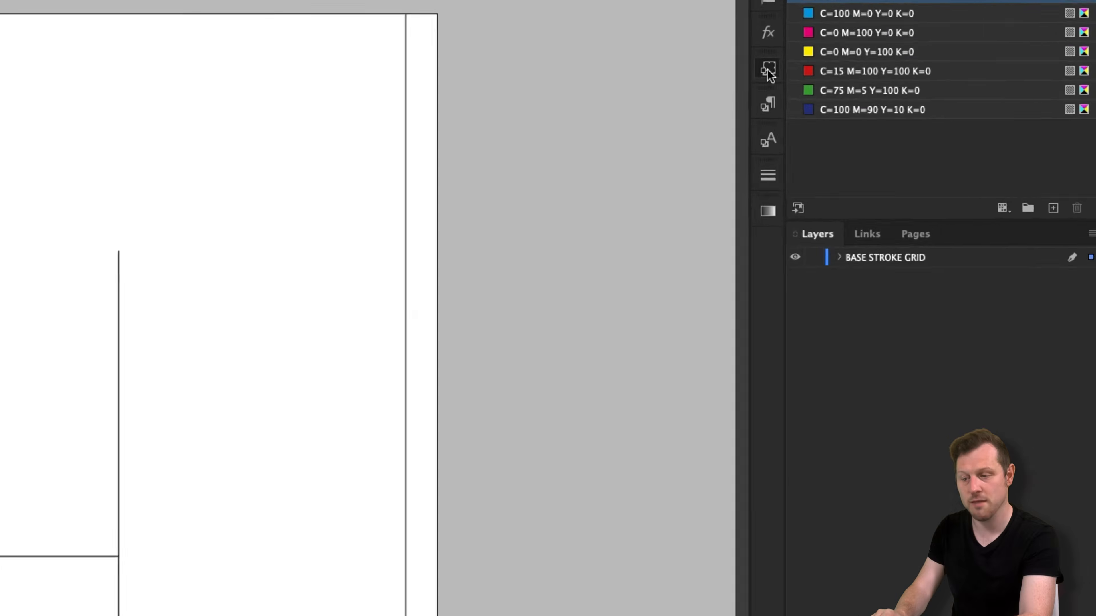
{"action": "left_click", "coordinate": [767, 69]}
{"action": "left_click", "coordinate": [739, 61]}
{"action": "left_click", "coordinate": [798, 70]}
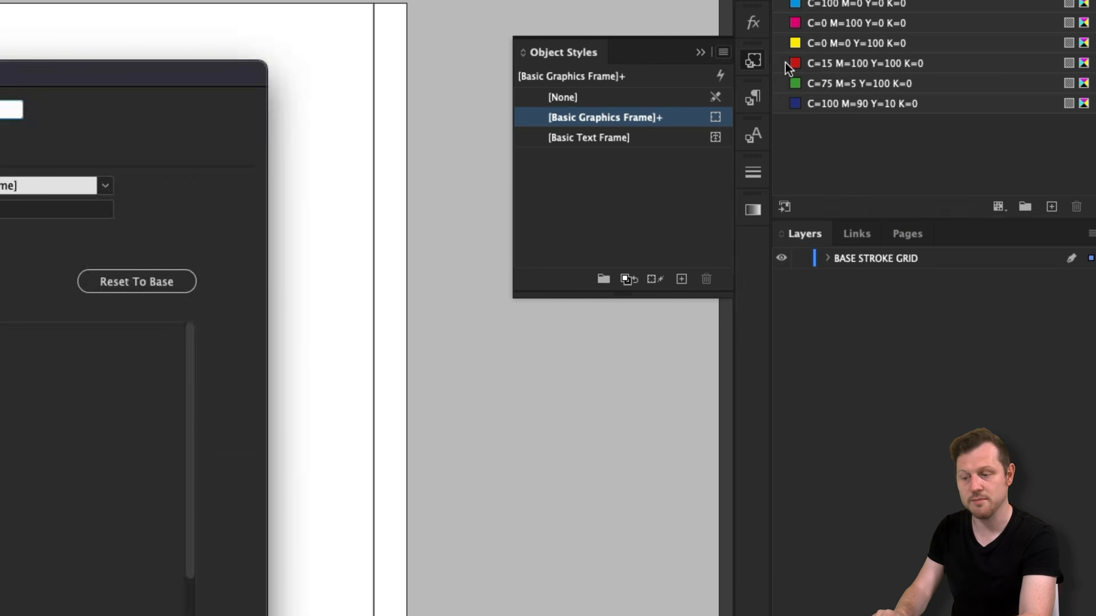
{"action": "type", "text": "Base Stroke"}
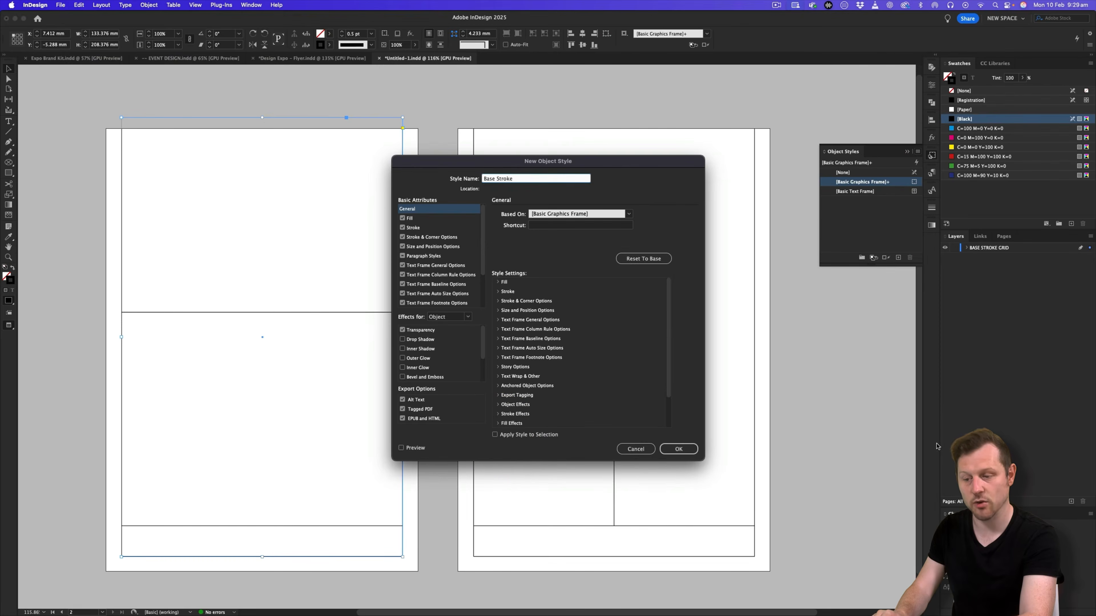
{"action": "left_click", "coordinate": [496, 435]}
{"action": "left_click", "coordinate": [678, 449]}
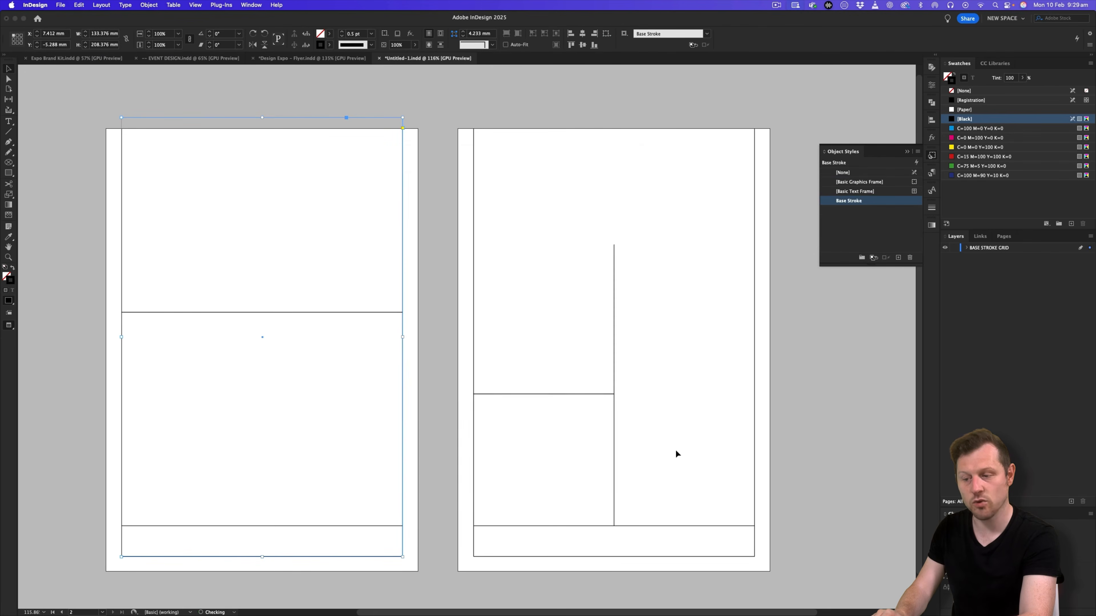
Apply the Base Stroke object style to the two page 1 lines and all the page 2 strokes, leaving nothing selected.
{"action": "left_click_drag", "start_coordinate": [379, 290], "coordinate": [346, 335]}
{"action": "left_click_drag", "start_coordinate": [343, 507], "coordinate": [320, 545]}
{"action": "left_click_drag", "start_coordinate": [456, 331], "coordinate": [772, 554]}
{"action": "left_click", "coordinate": [849, 201]}
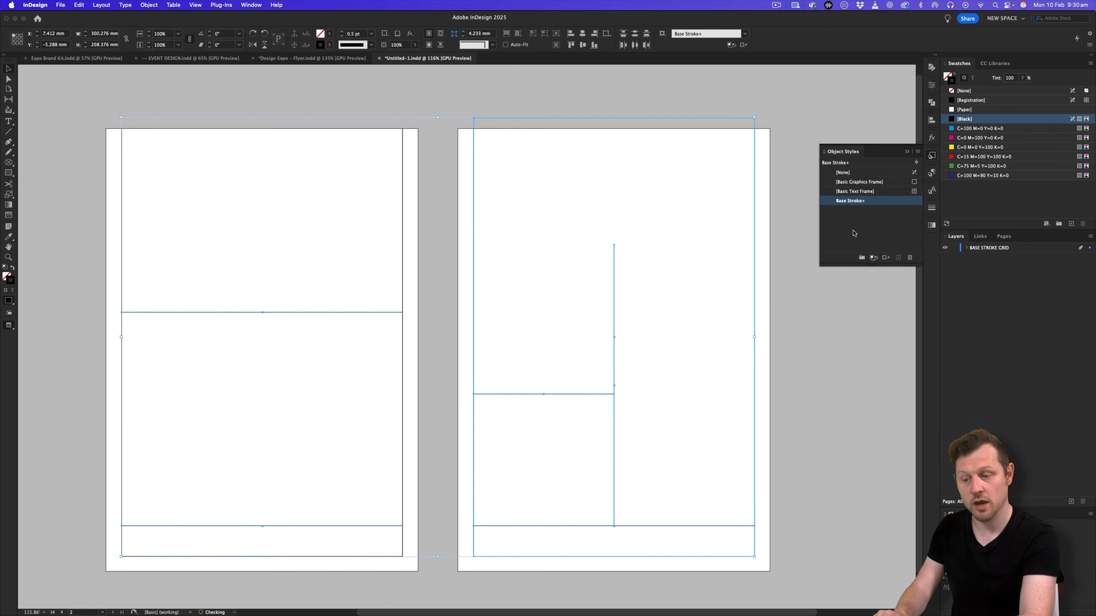
{"action": "left_click", "coordinate": [582, 276]}
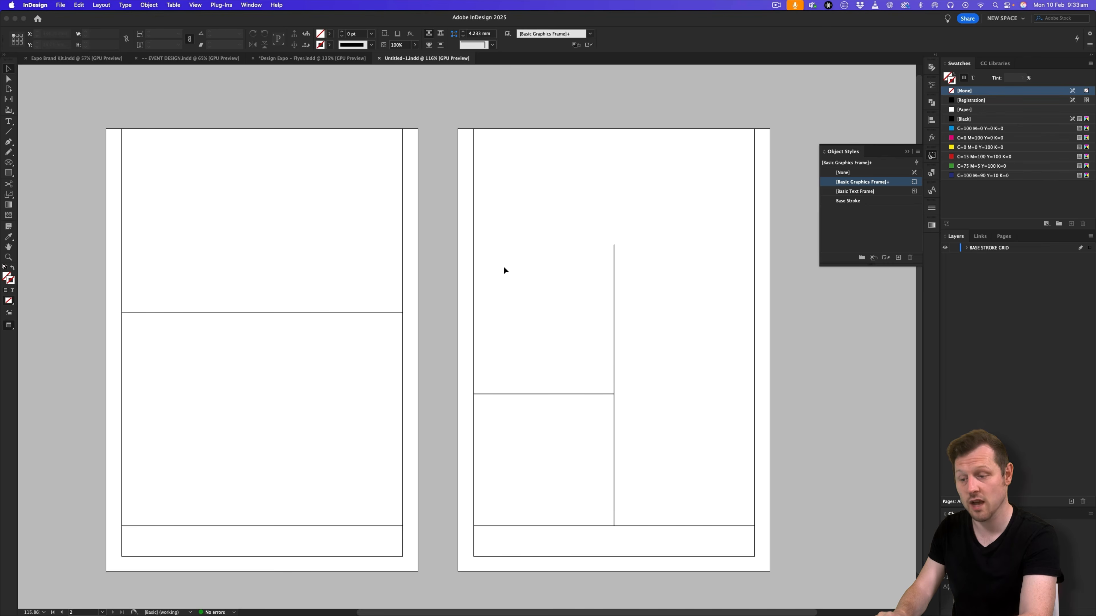
Make Base Stroke the default object style with nothing selected.
{"action": "left_click", "coordinate": [907, 152]}
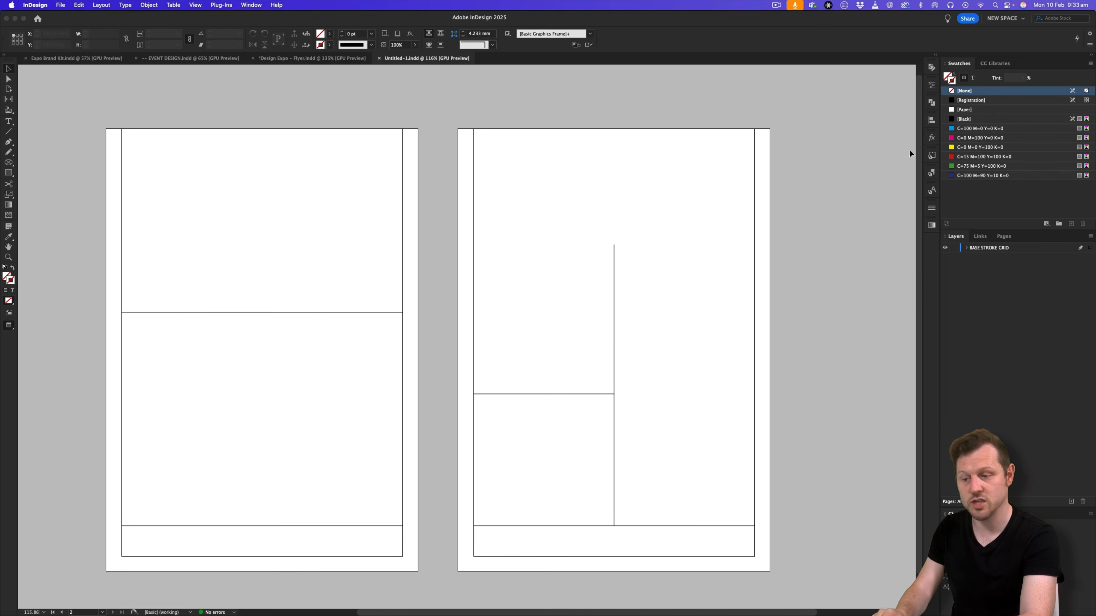
{"action": "left_click", "coordinate": [932, 156]}
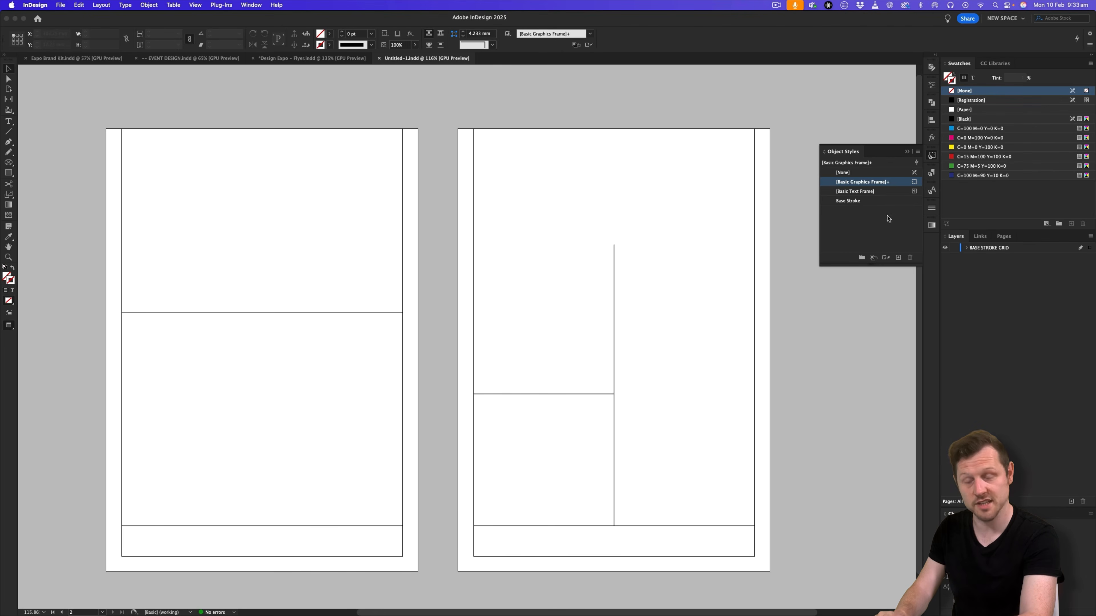
{"action": "left_click", "coordinate": [875, 202]}
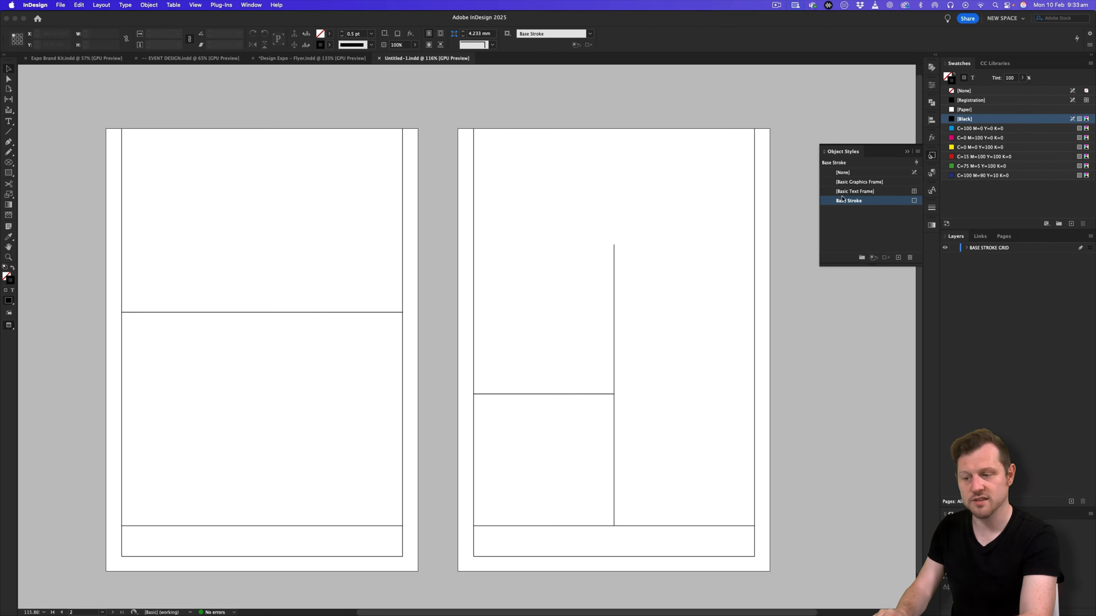
{"action": "left_click", "coordinate": [907, 151]}
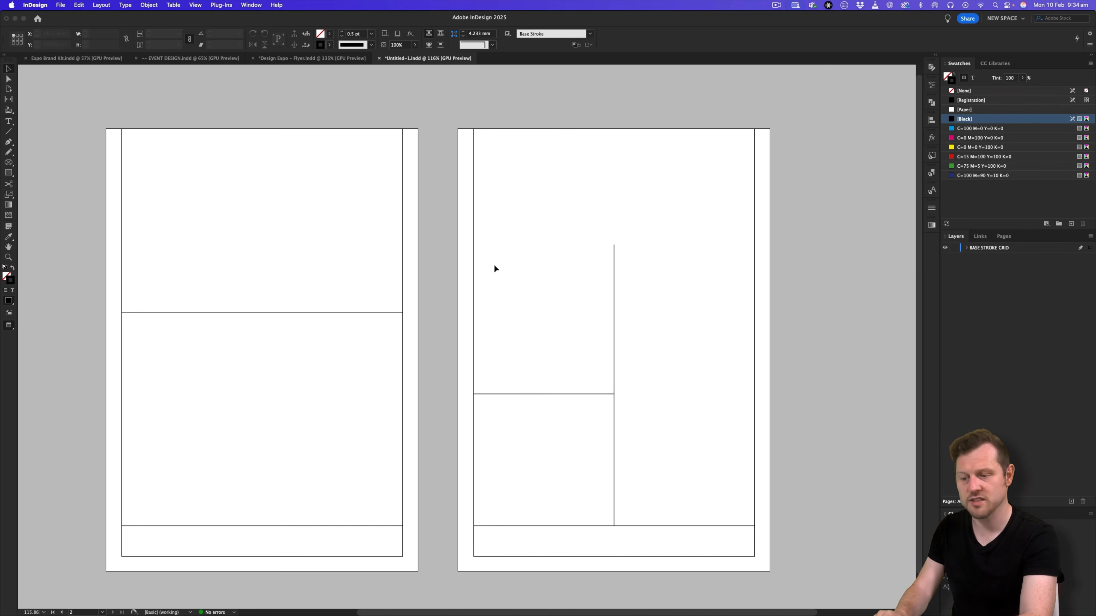
Switch to the Design Expo flyer document and show its TYPE and IMAGES layers.
{"action": "left_click", "coordinate": [312, 58]}
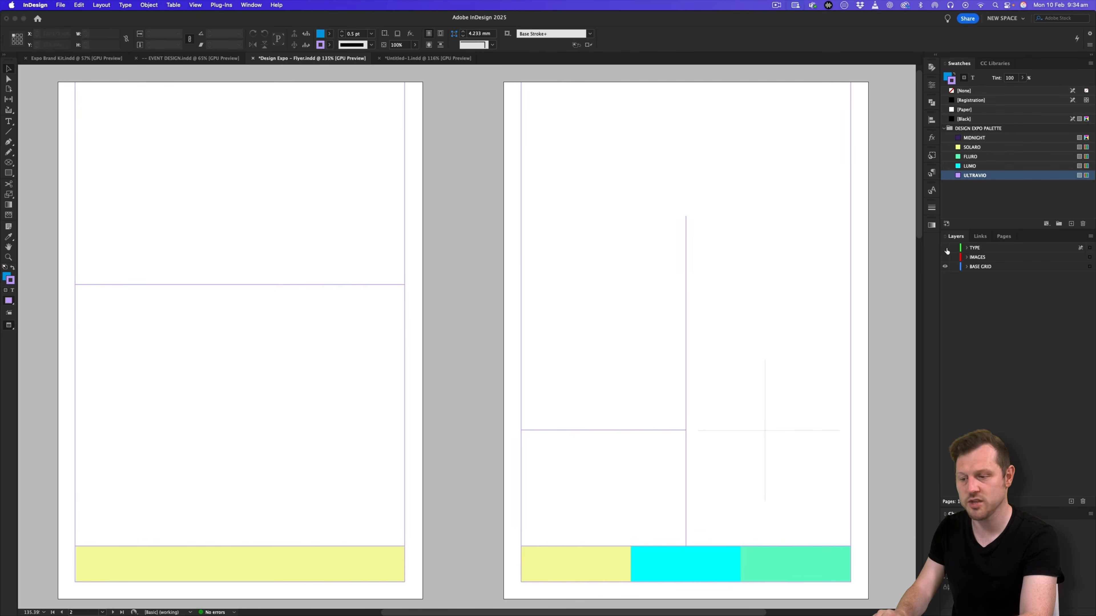
{"action": "left_click_drag", "start_coordinate": [944, 249], "coordinate": [945, 261]}
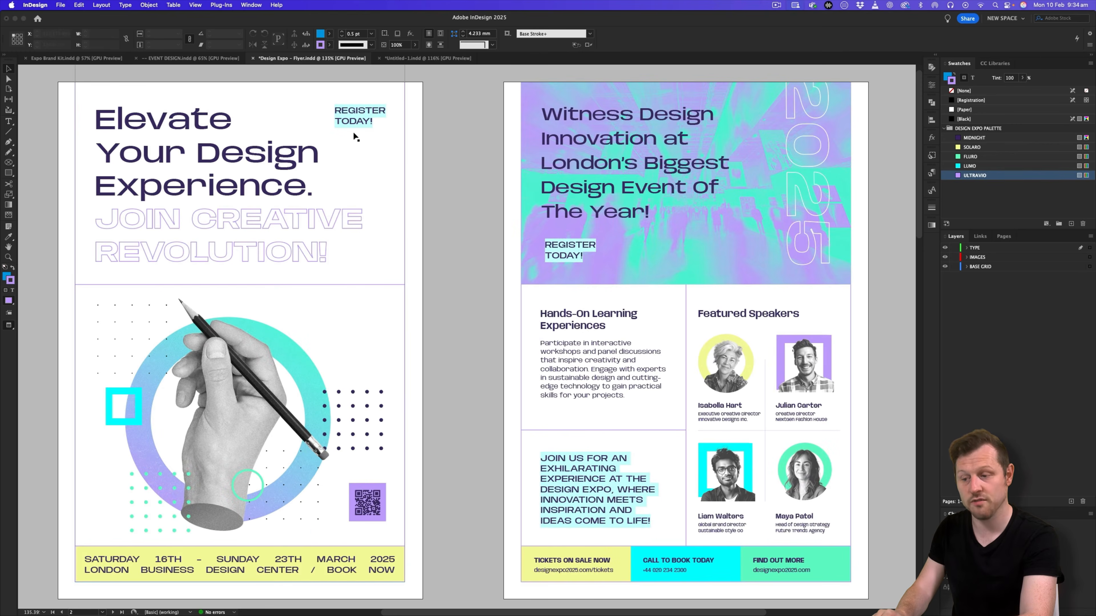
{"action": "left_click_drag", "start_coordinate": [187, 372], "coordinate": [454, 370]}
In Finder, open Expo Brand Kit.indd from the DESIGN EXPO project's 1 - MEDIA KIT folder and go to its contents page.
{"action": "scroll", "coordinate": [454, 369], "scroll_direction": "right", "scroll_amount": 2}
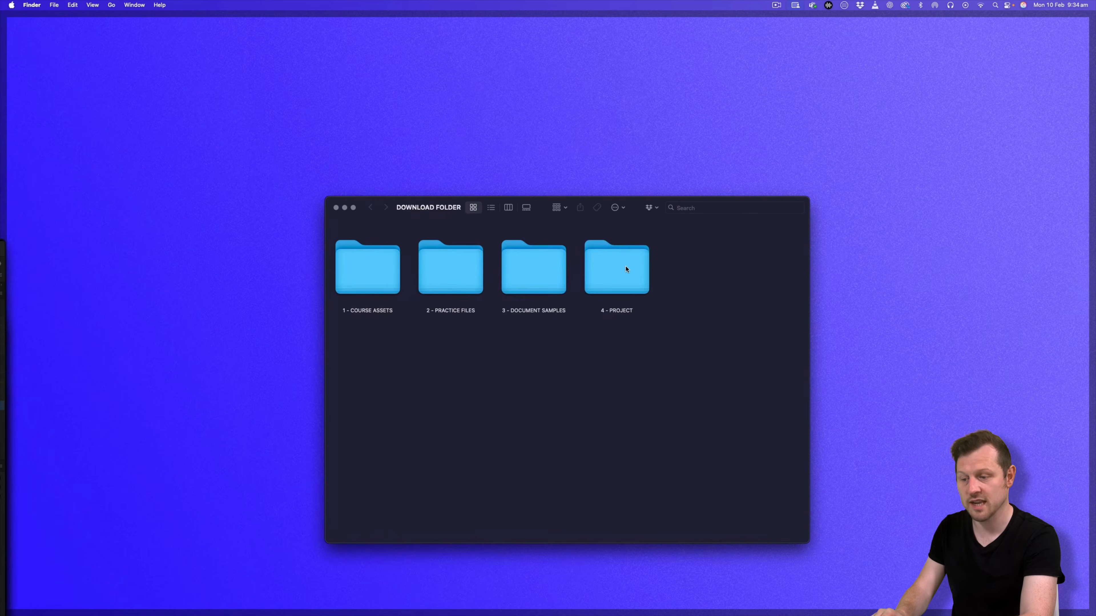
{"action": "double_click", "coordinate": [373, 272]}
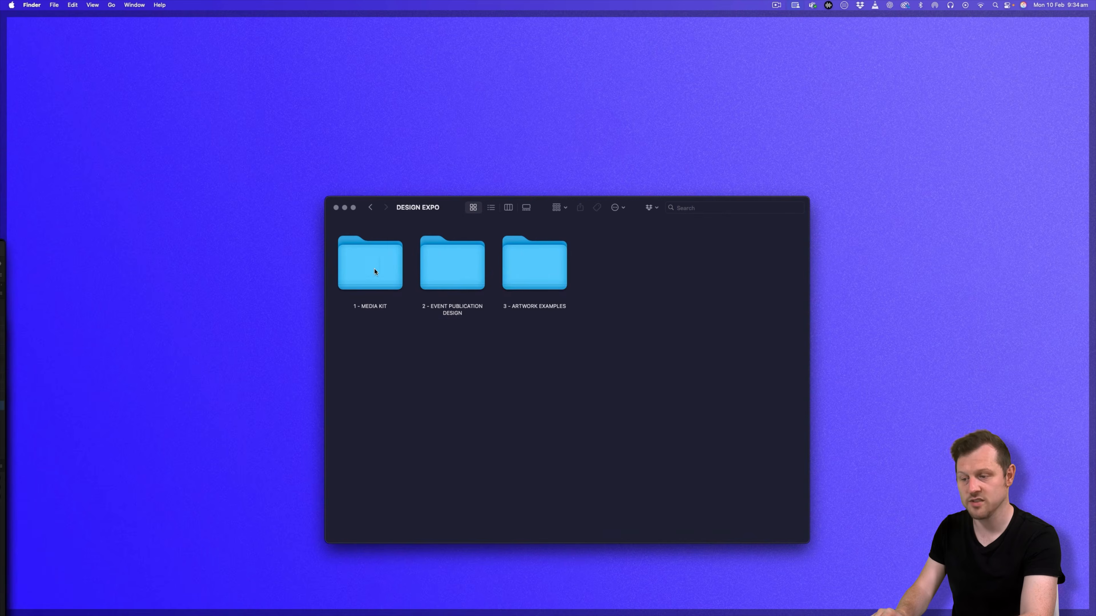
{"action": "double_click", "coordinate": [355, 252]}
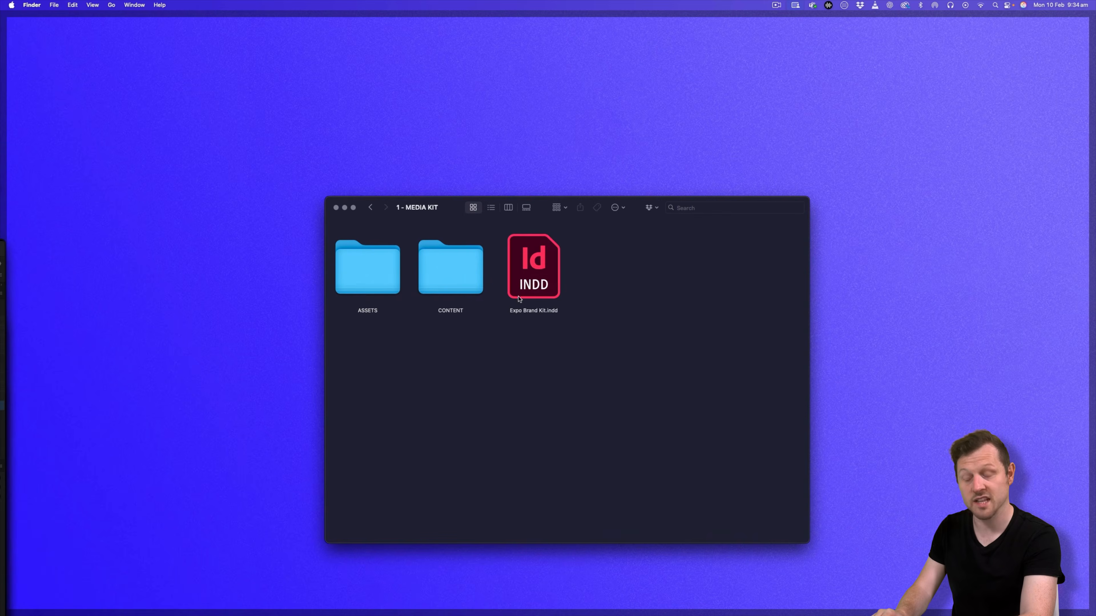
{"action": "left_click", "coordinate": [535, 276]}
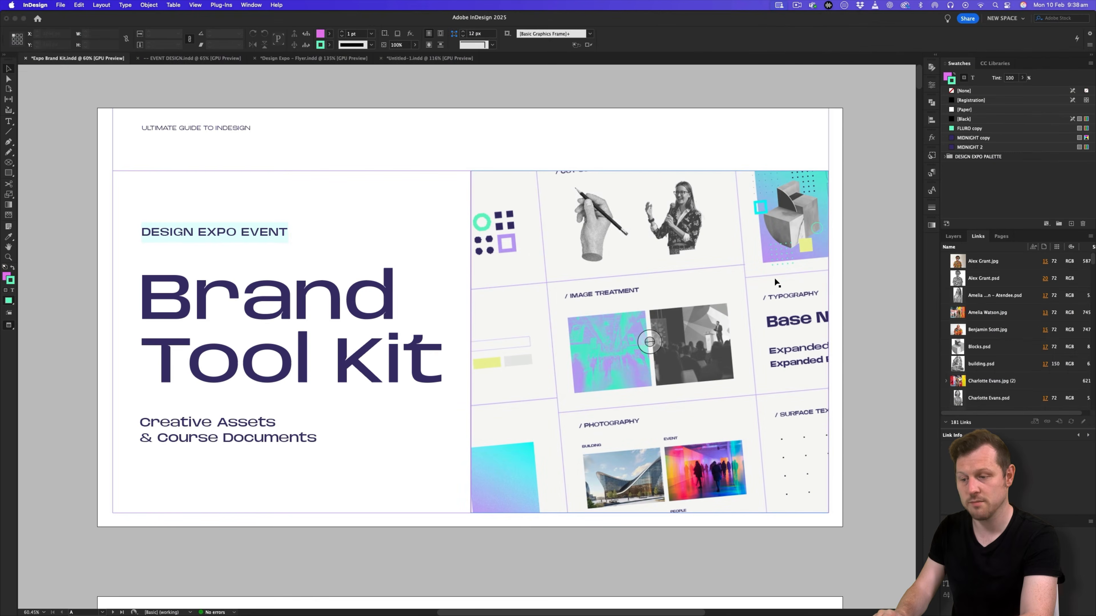
{"action": "scroll", "coordinate": [872, 223], "scroll_direction": "down", "scroll_amount": 20}
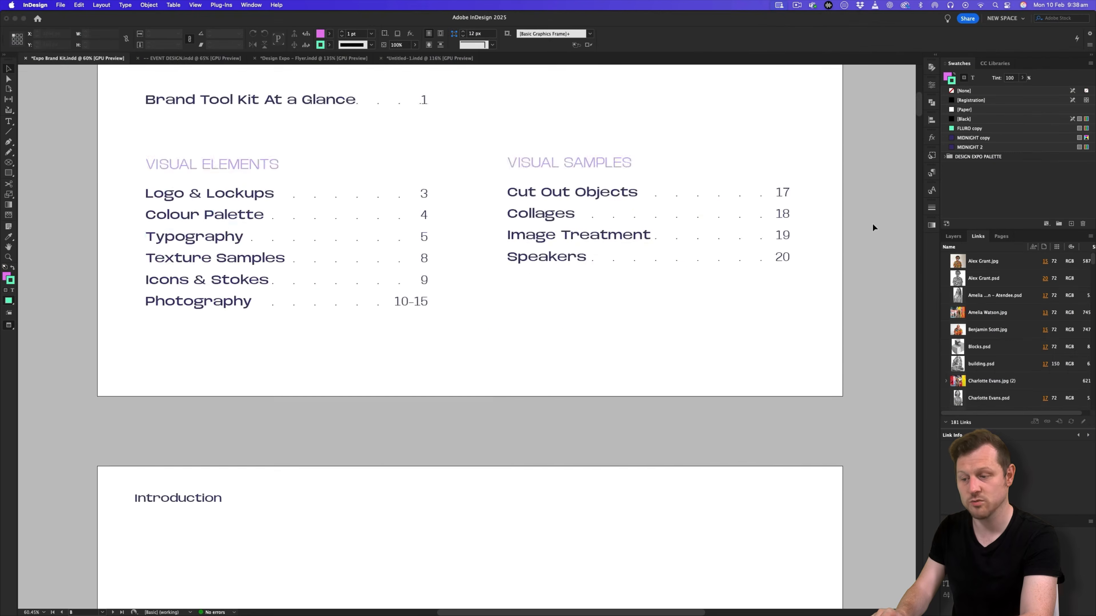
On the brand kit's Graphic Collage page, select the Graphic Design collage and open its linked source file, Design Expo – Collages.indd.
{"action": "scroll", "coordinate": [872, 223], "scroll_direction": "down", "scroll_amount": 20}
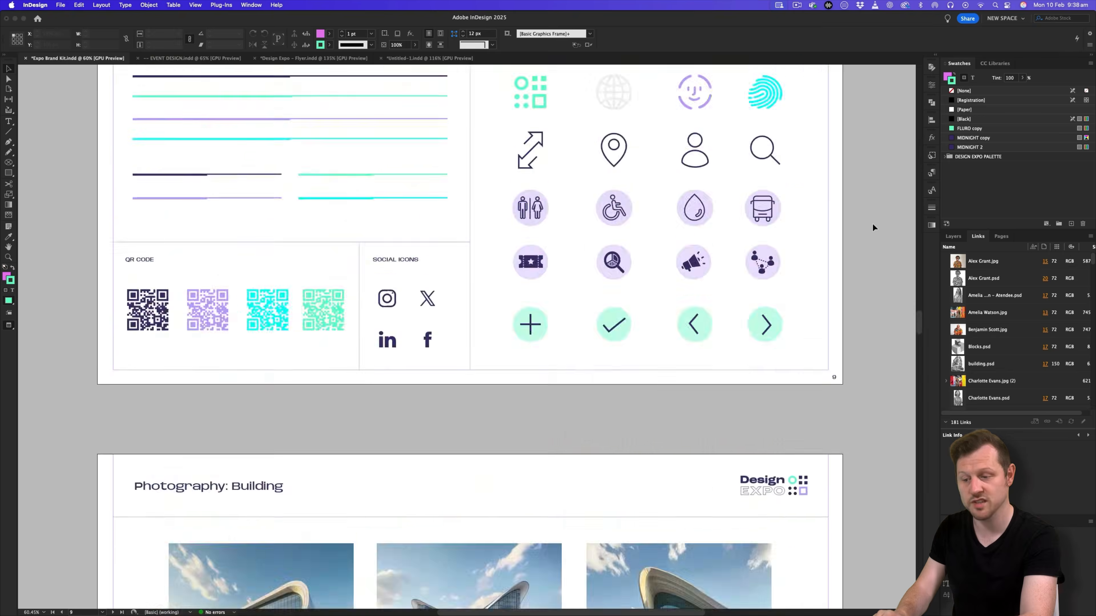
{"action": "scroll", "coordinate": [872, 224], "scroll_direction": "down", "scroll_amount": 20}
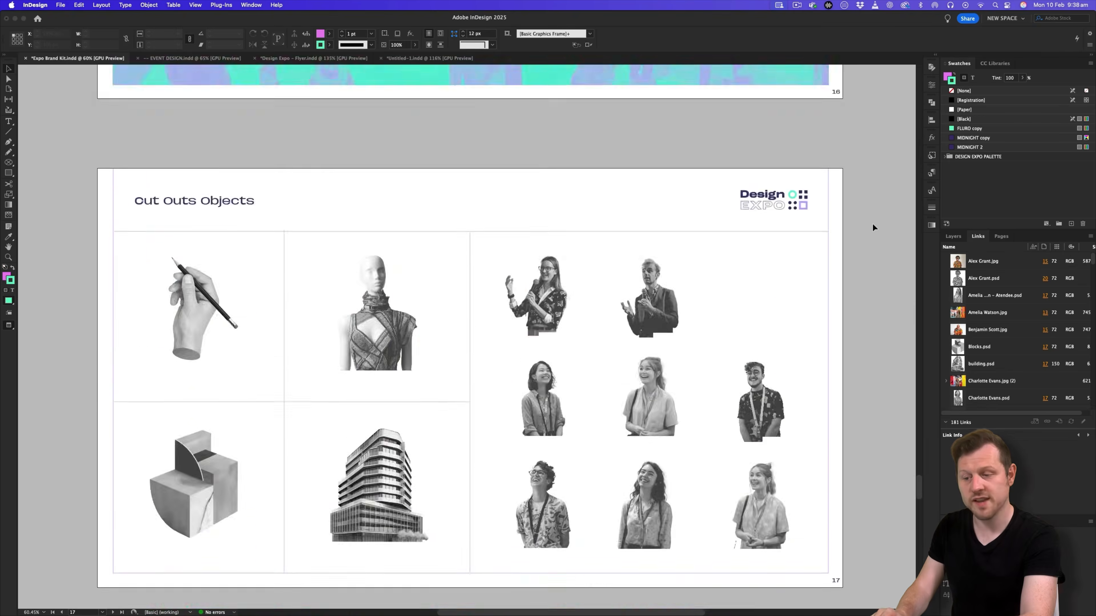
{"action": "scroll", "coordinate": [872, 224], "scroll_direction": "down", "scroll_amount": 2}
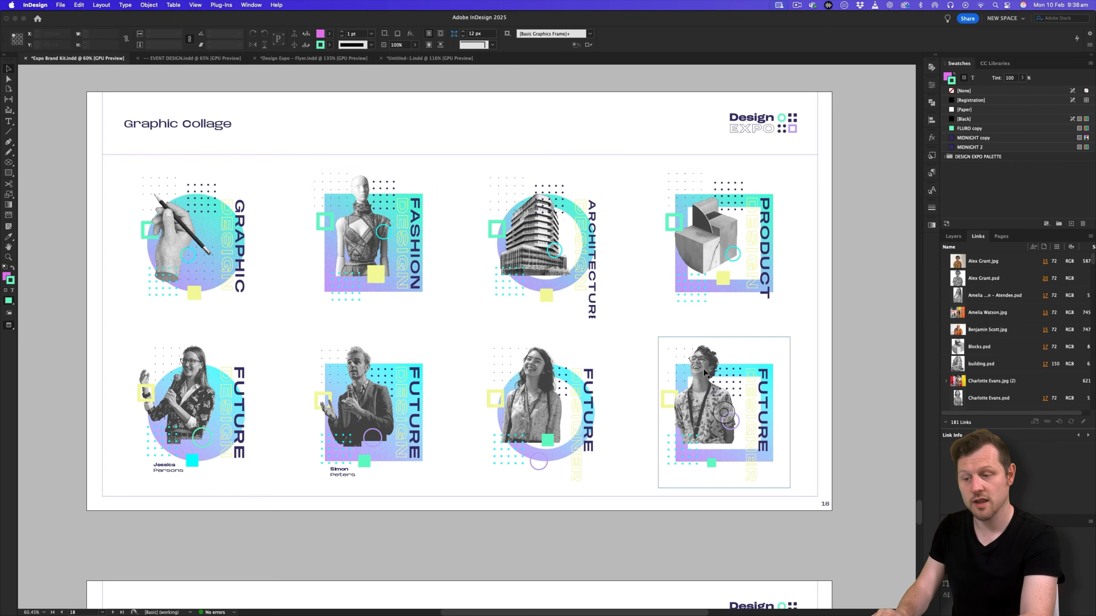
{"action": "left_click", "coordinate": [240, 224]}
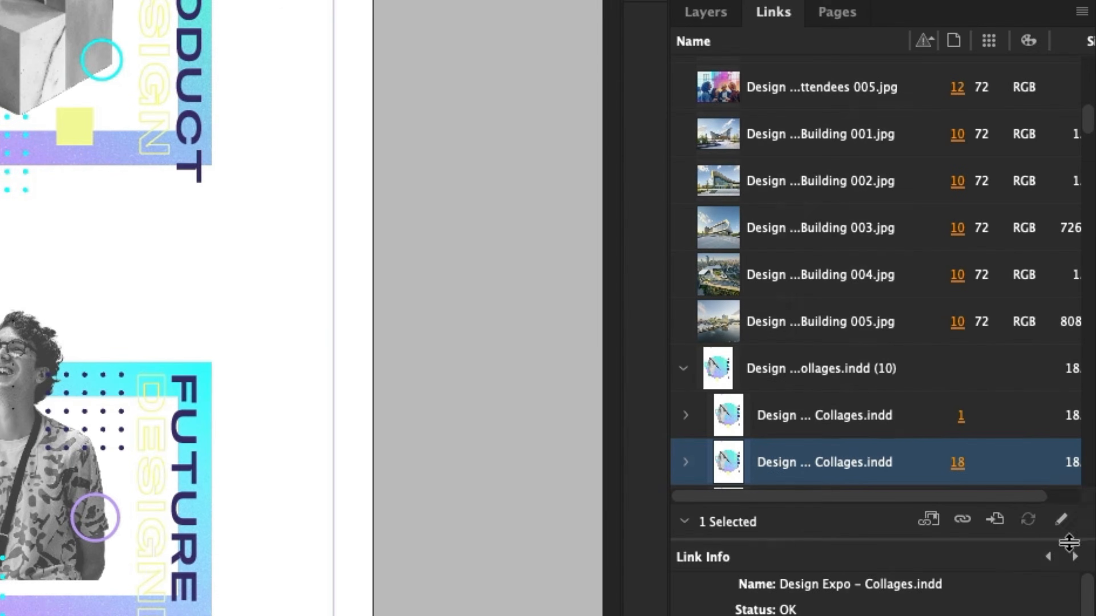
{"action": "left_click", "coordinate": [1061, 519]}
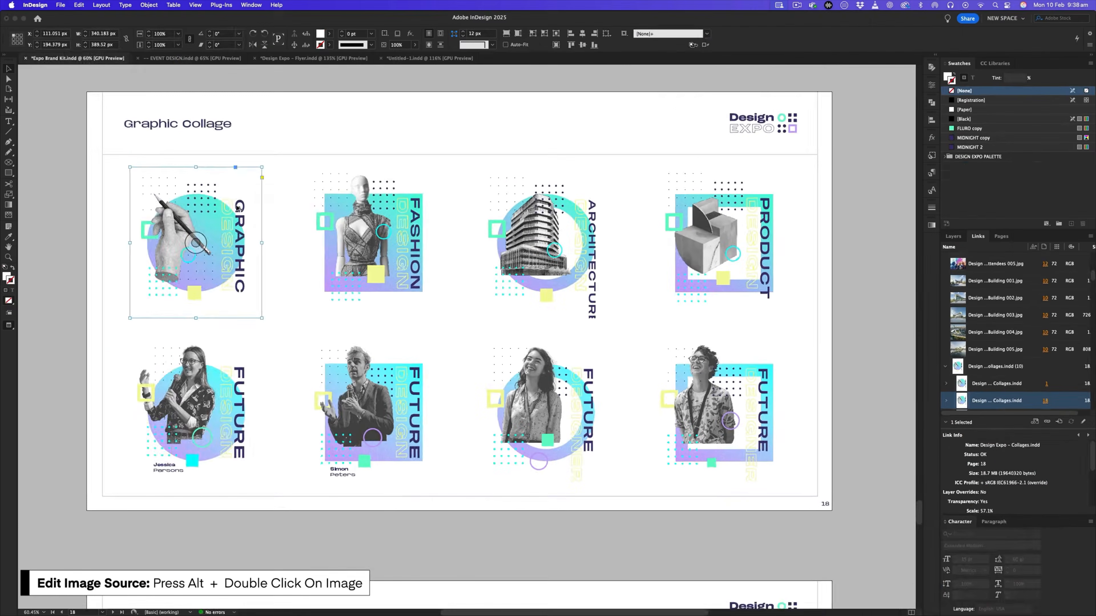
{"action": "double_click", "coordinate": [81, 177], "text": "alt"}
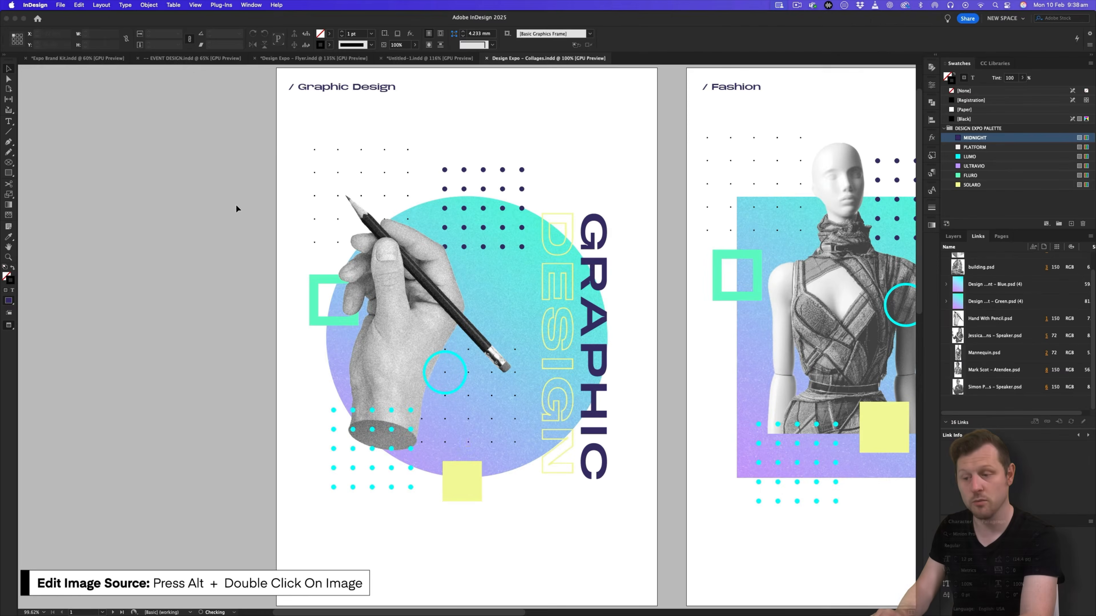
Examine all the collage pages together and show the document's layers.
{"action": "scroll", "coordinate": [349, 218], "scroll_direction": "right", "scroll_amount": 5}
{"action": "left_click_drag", "start_coordinate": [548, 212], "coordinate": [511, 211]}
{"action": "scroll", "coordinate": [511, 211], "scroll_direction": "right", "scroll_amount": 4}
{"action": "left_click_drag", "start_coordinate": [561, 242], "coordinate": [458, 250]}
{"action": "scroll", "coordinate": [493, 242], "scroll_direction": "right", "scroll_amount": 3}
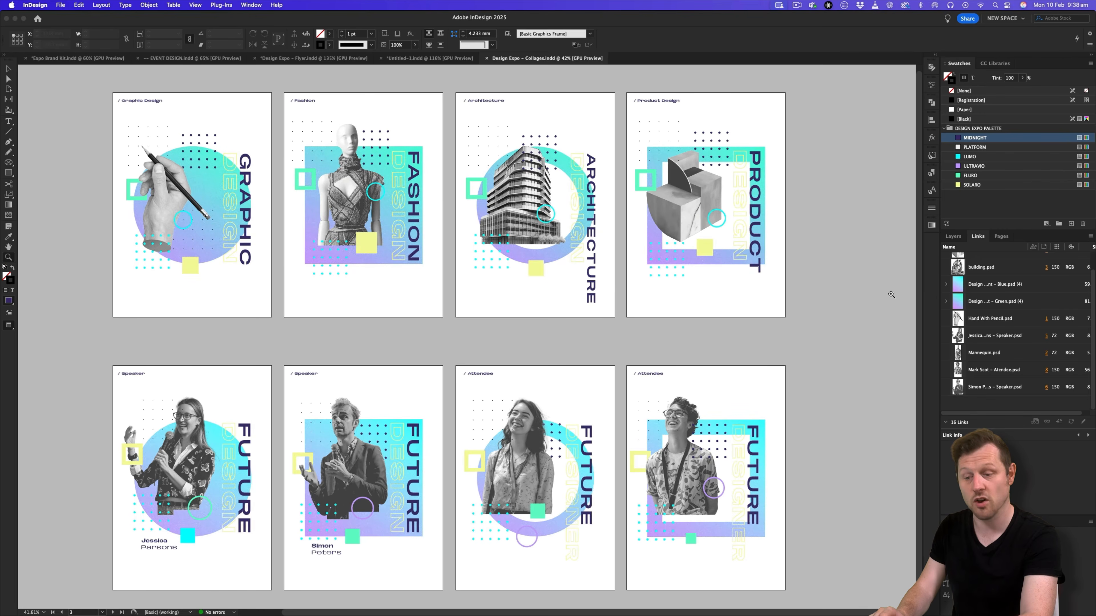
{"action": "left_click", "coordinate": [953, 238]}
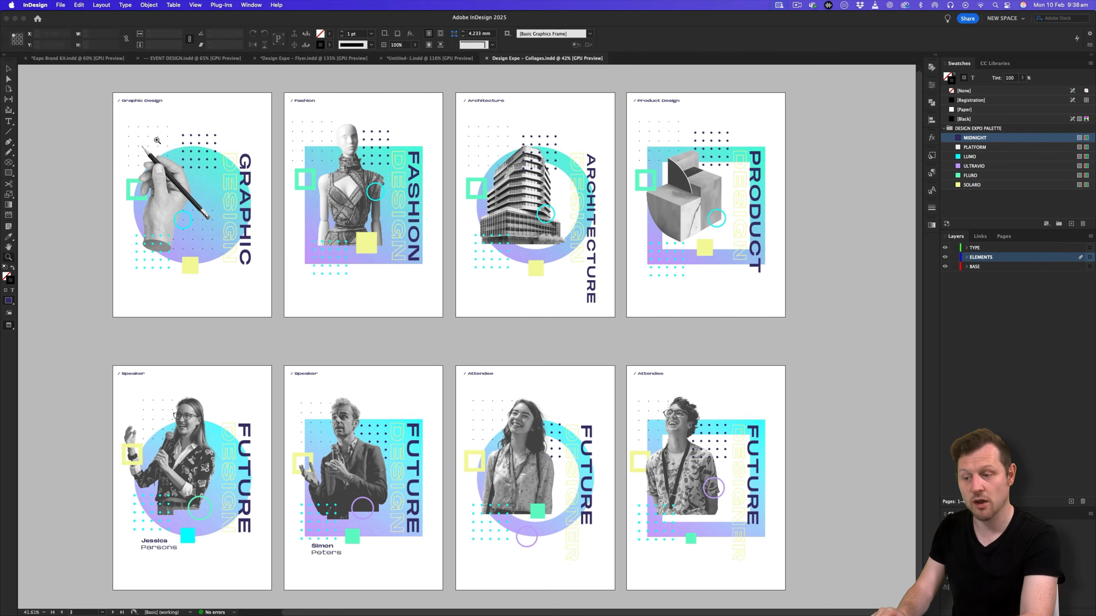
{"action": "key", "text": "v"}
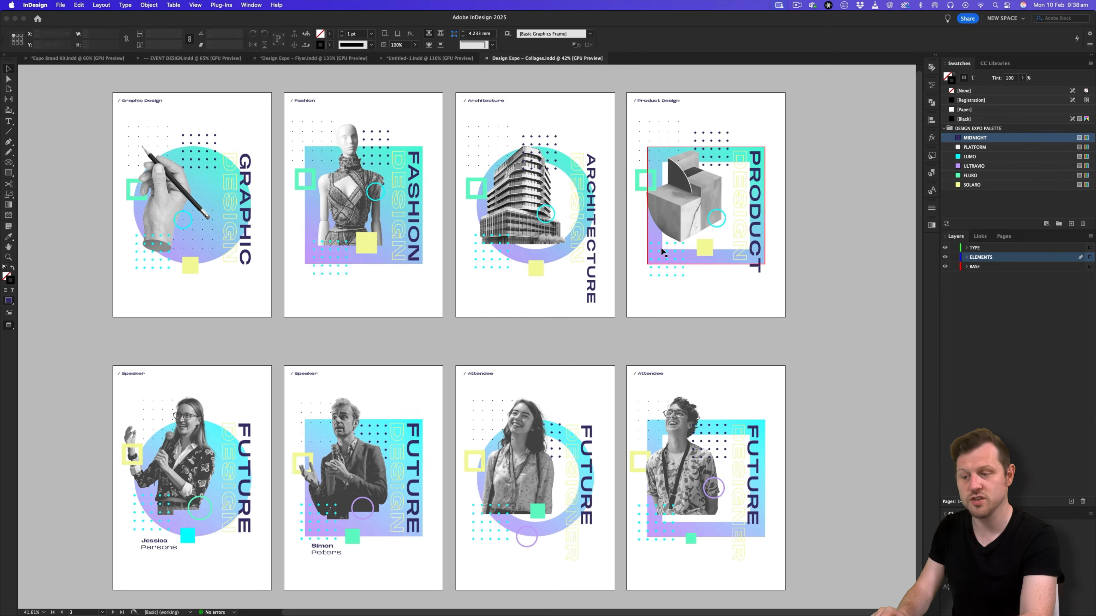
Hide the TYPE layer, and select and copy all the artwork of the Graphic Design collage.
{"action": "key", "text": "z"}
{"action": "left_click_drag", "start_coordinate": [177, 152], "coordinate": [277, 142]}
{"action": "left_click_drag", "start_coordinate": [94, 120], "coordinate": [338, 200]}
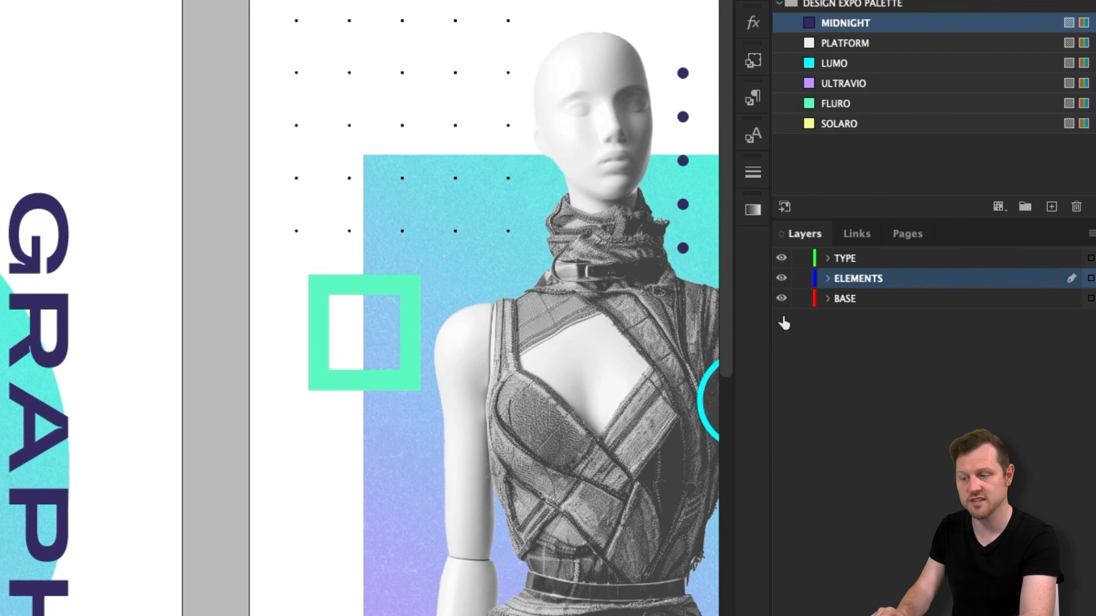
{"action": "left_click", "coordinate": [895, 351]}
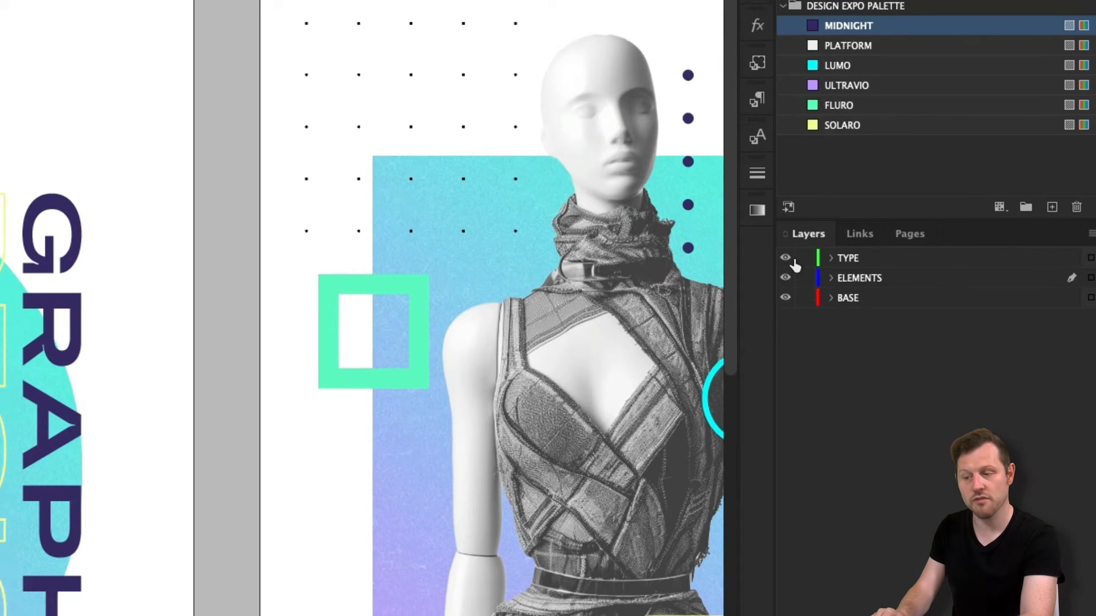
{"action": "left_click", "coordinate": [782, 259]}
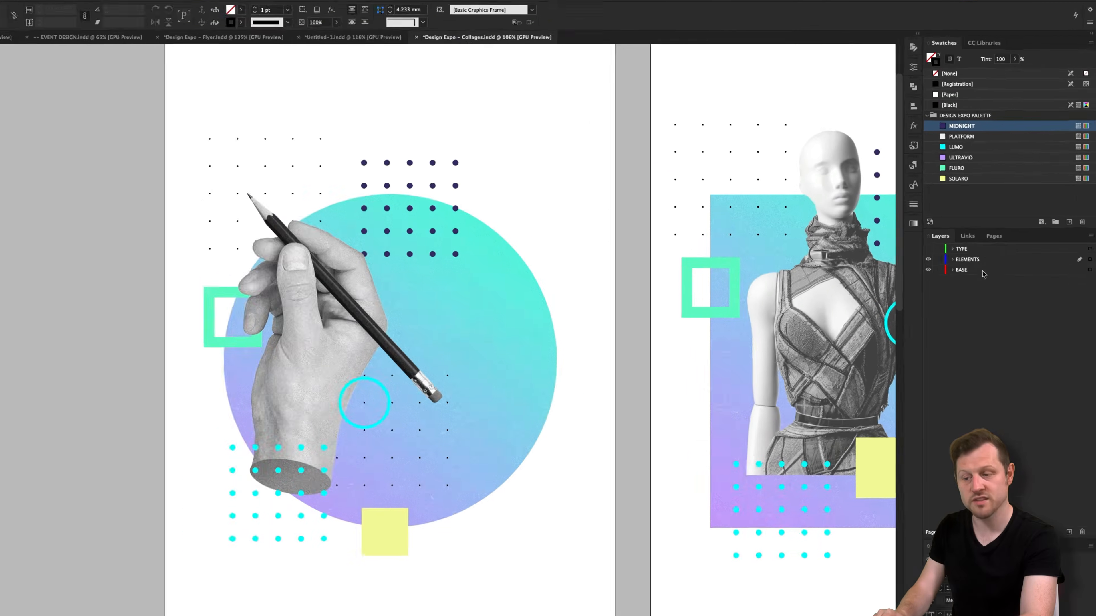
{"action": "left_click_drag", "start_coordinate": [663, 138], "coordinate": [306, 543]}
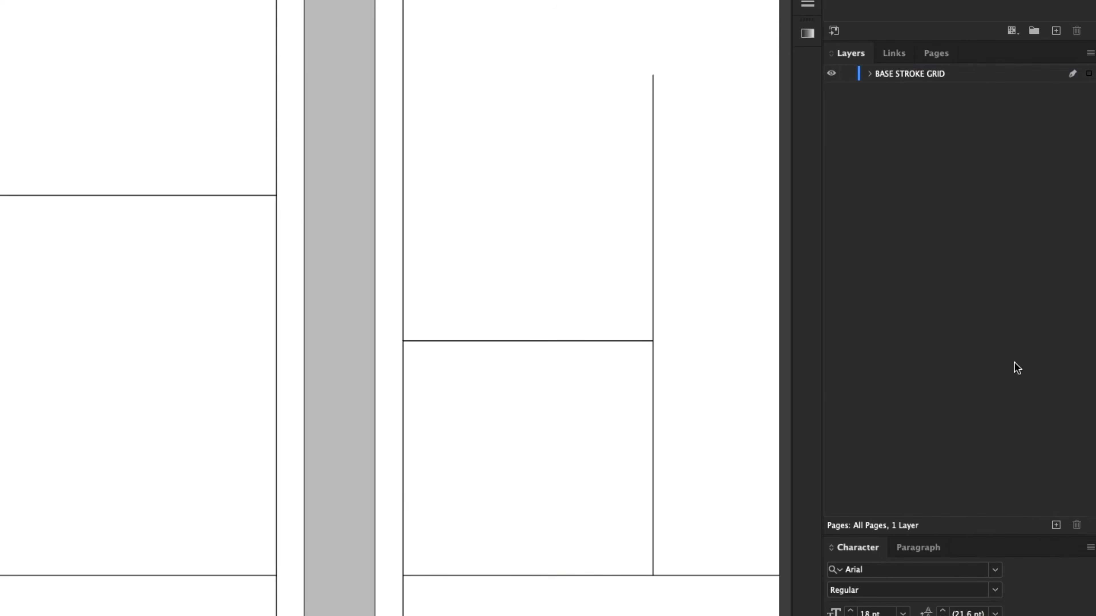
In the untitled flyer document, add a layer named IMAGES above BASE STROKE GRID and lock the grid layer.
{"action": "left_click", "coordinate": [1070, 503]}
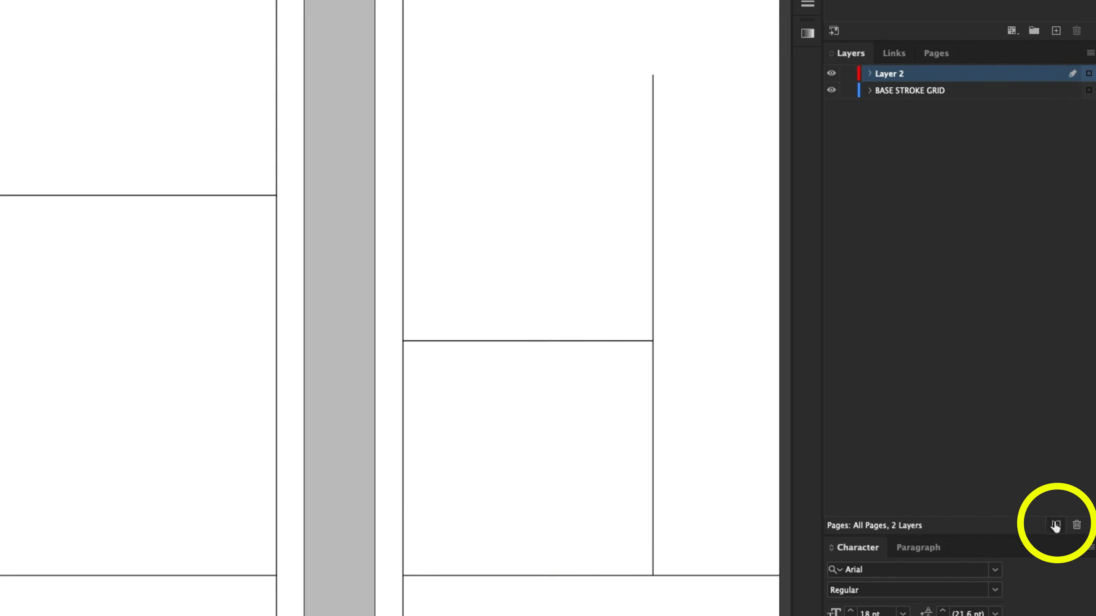
{"action": "double_click", "coordinate": [896, 74]}
{"action": "type", "text": "IMAGES"}
{"action": "key", "text": "Return"}
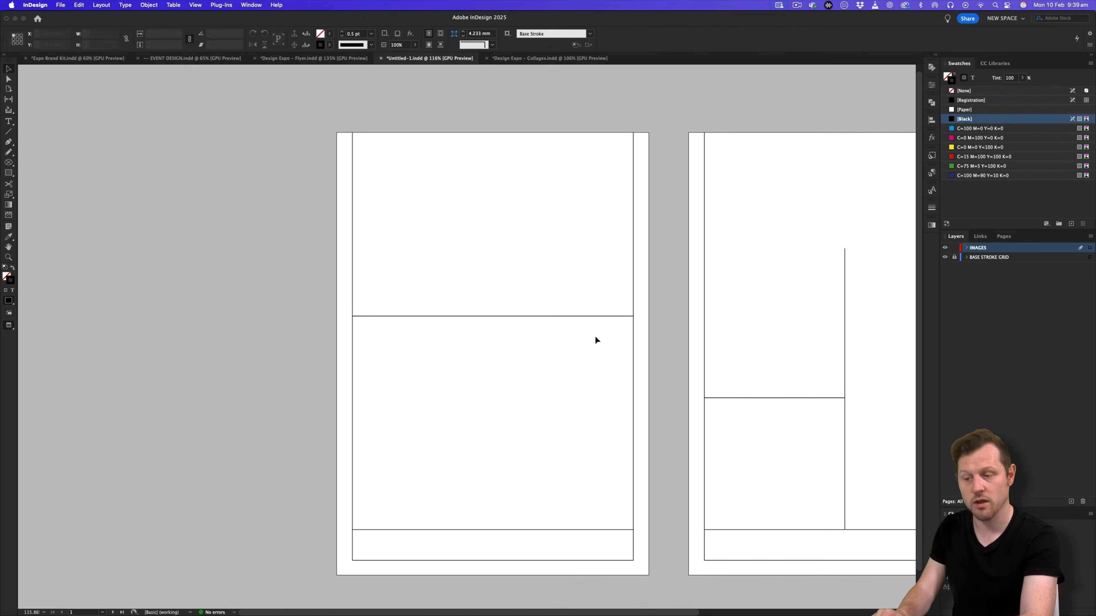
Paste the hand-with-pencil collage onto page 1 and group all its elements.
{"action": "key", "text": "super+v"}
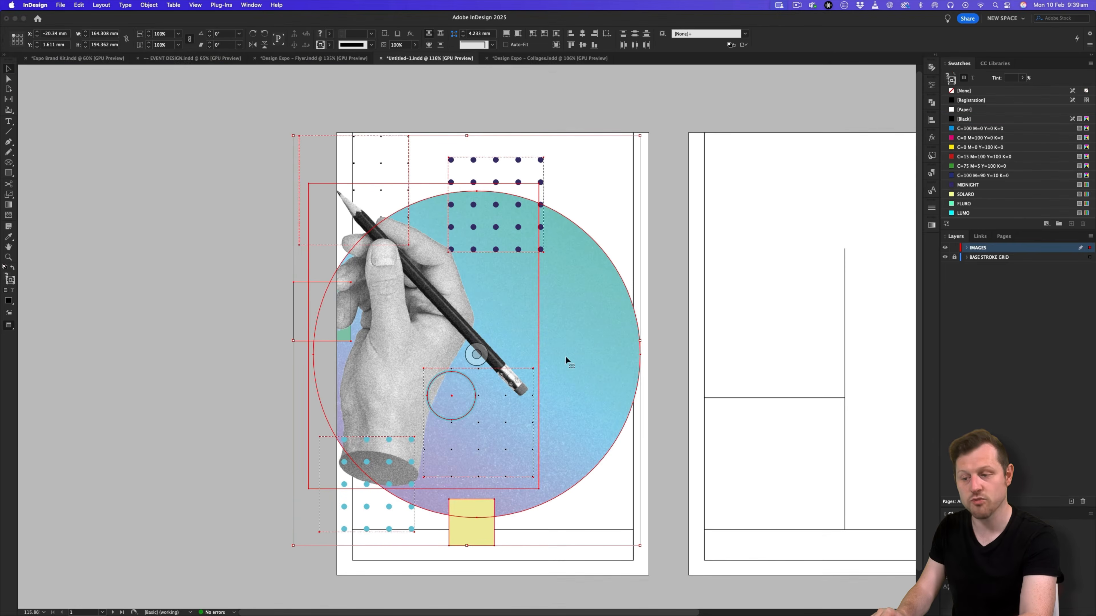
{"action": "right_click", "coordinate": [578, 335]}
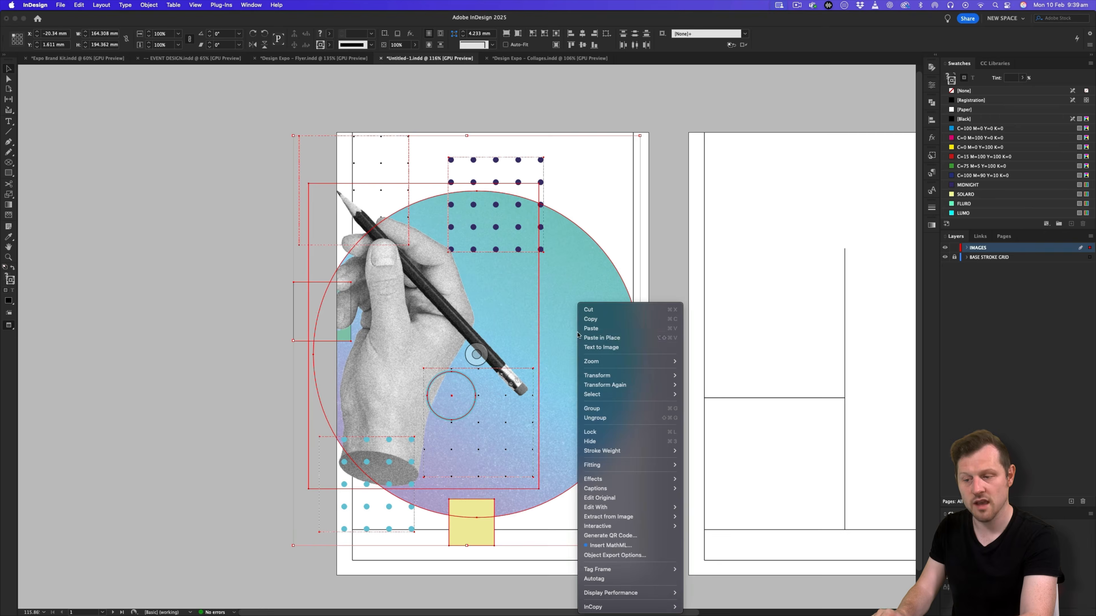
{"action": "left_click", "coordinate": [634, 408]}
Scale the collage group proportionally to about 84 × 99 mm and position it within page 1's lower large grid cell.
{"action": "key", "text": "s"}
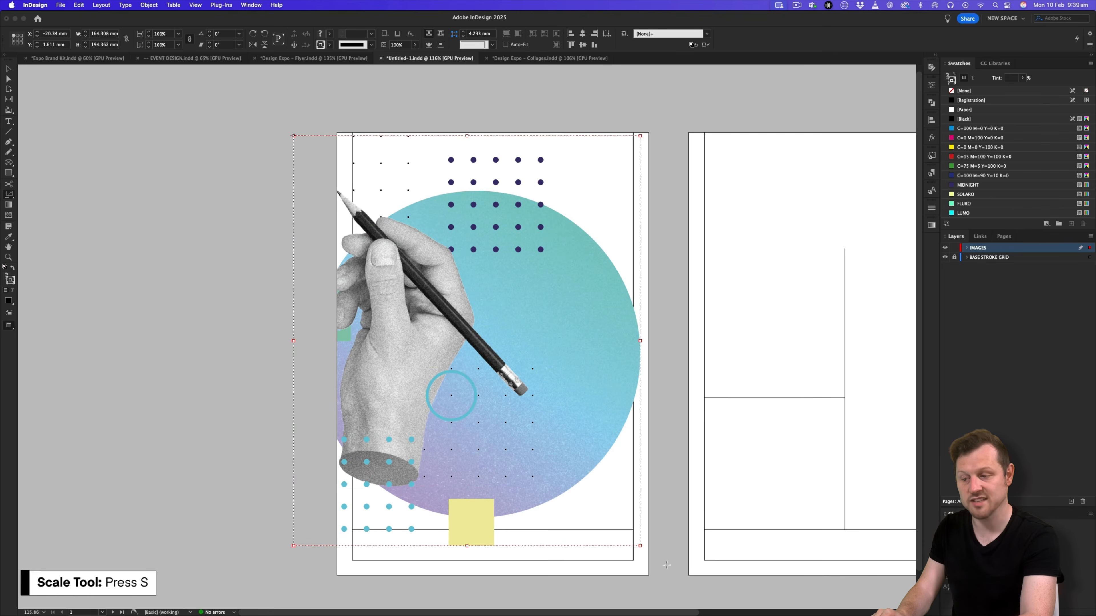
{"action": "left_click_drag", "start_coordinate": [651, 551], "coordinate": [487, 365]}
{"action": "left_click_drag", "start_coordinate": [432, 228], "coordinate": [575, 440]}
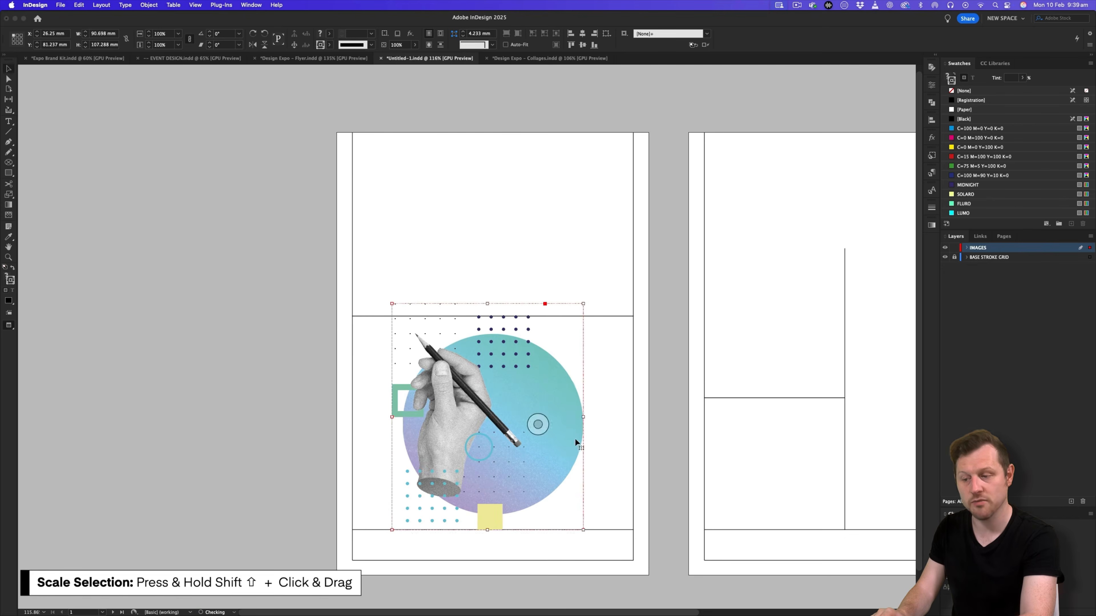
{"action": "key", "text": "v"}
{"action": "left_click_drag", "start_coordinate": [510, 382], "coordinate": [521, 399]}
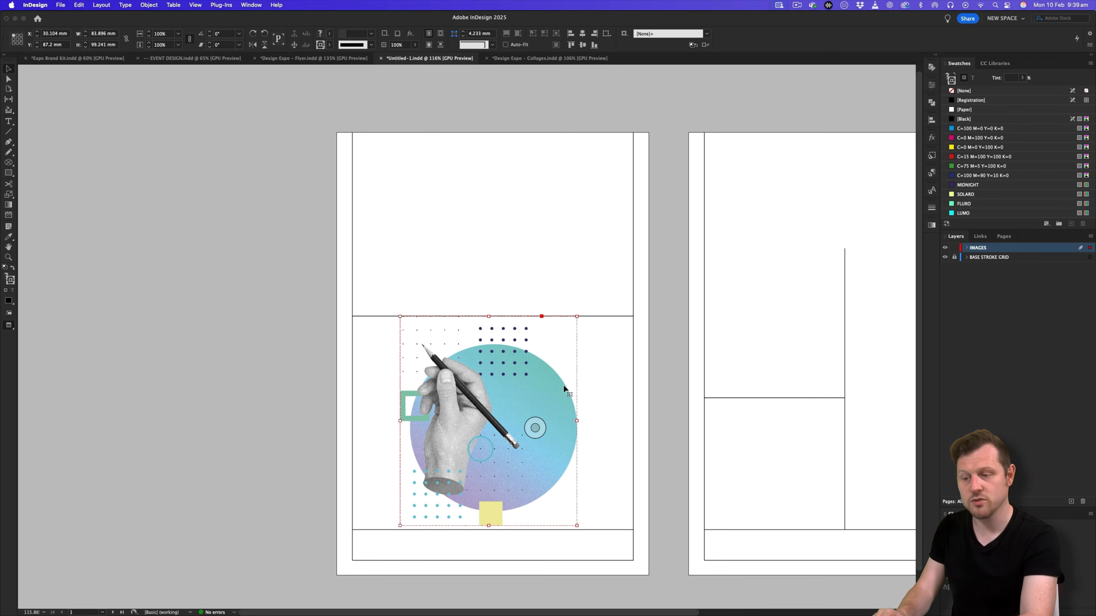
Change the document's transparency blend space to Document RGB, leaving nothing selected.
{"action": "key", "text": "super+space"}
{"action": "left_click_drag", "start_coordinate": [476, 406], "coordinate": [576, 215]}
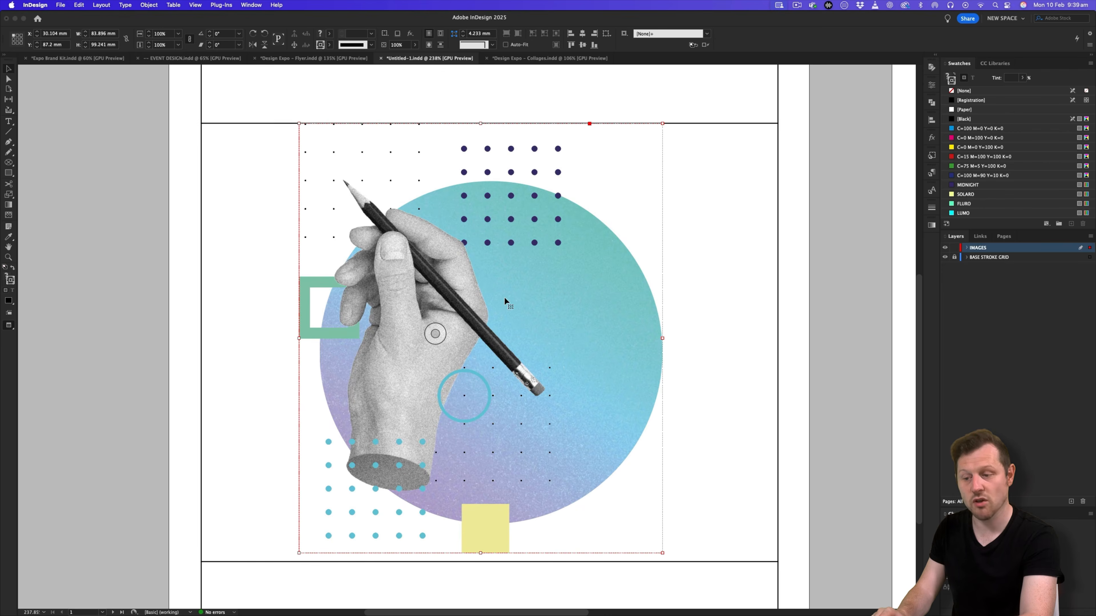
{"action": "left_click", "coordinate": [79, 5]}
{"action": "mouse_move", "coordinate": [142, 285]}
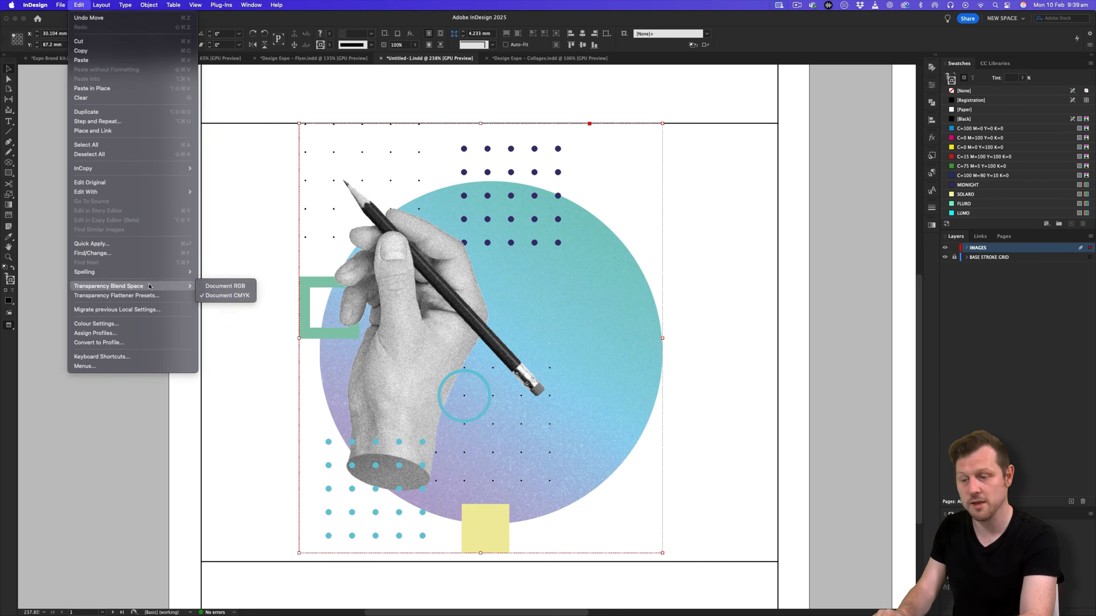
{"action": "left_click", "coordinate": [242, 295]}
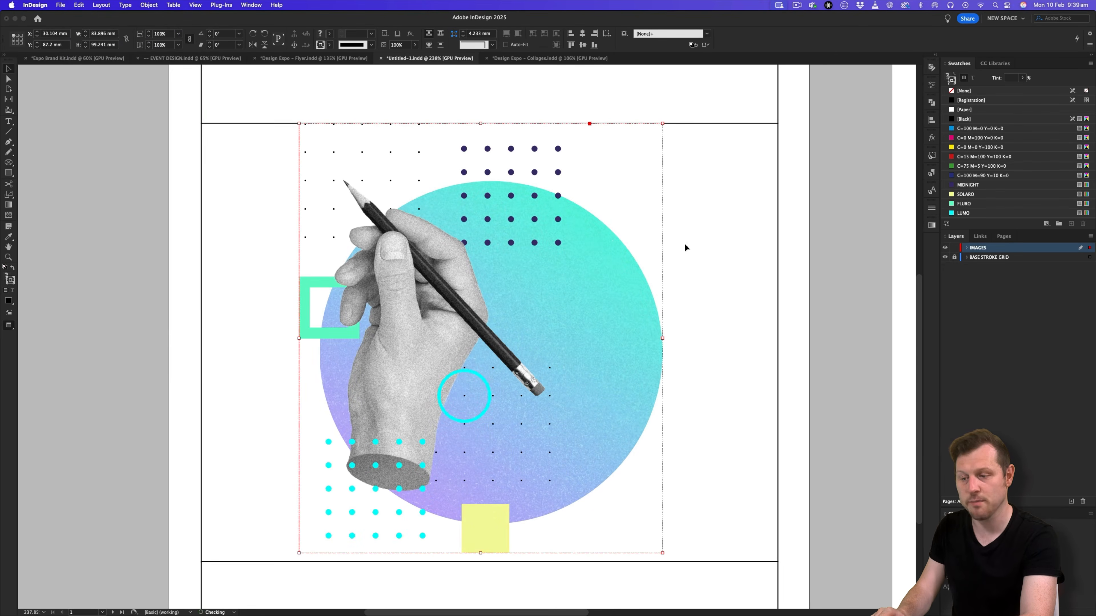
{"action": "left_click", "coordinate": [732, 223]}
Following the Design Expo flyer's layout, draw a rectangle about 133 × 85 mm on page 2, from the top bleed edge between the outer vertical strokes.
{"action": "key", "text": "z"}
{"action": "left_click_drag", "start_coordinate": [732, 225], "coordinate": [614, 253]}
{"action": "left_click_drag", "start_coordinate": [455, 290], "coordinate": [489, 251]}
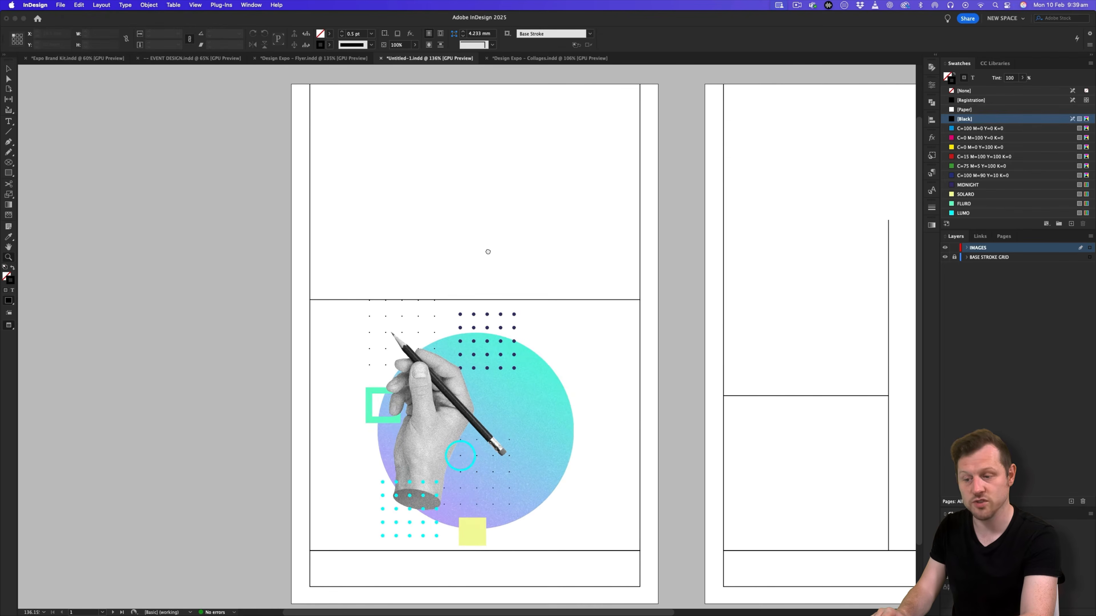
{"action": "scroll", "coordinate": [634, 338], "scroll_direction": "right", "scroll_amount": 5}
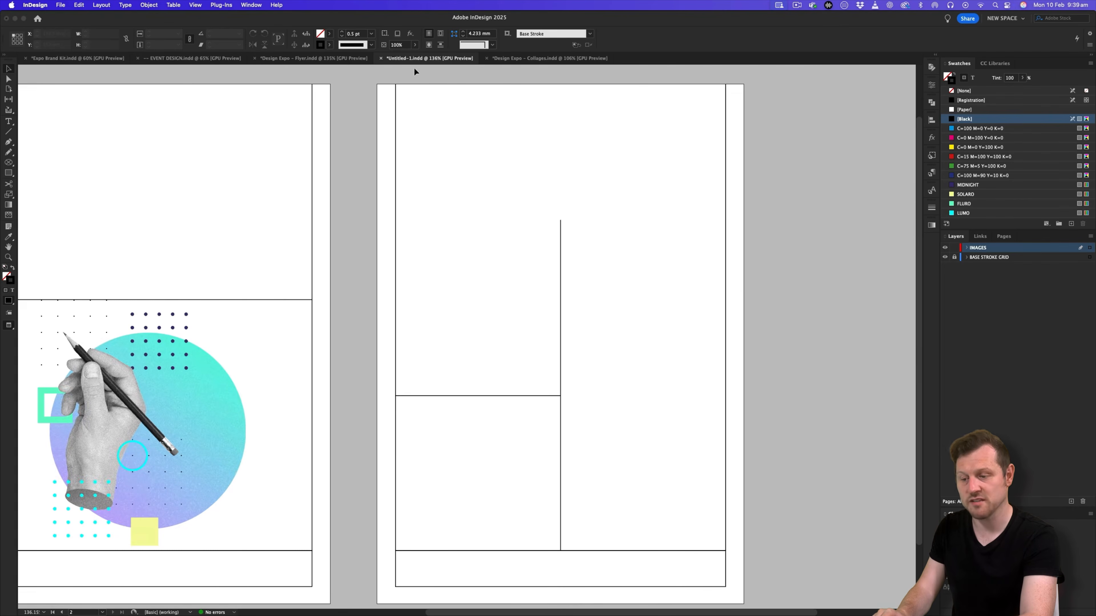
{"action": "left_click", "coordinate": [324, 58]}
{"action": "scroll", "coordinate": [693, 191], "scroll_direction": "right", "scroll_amount": 4}
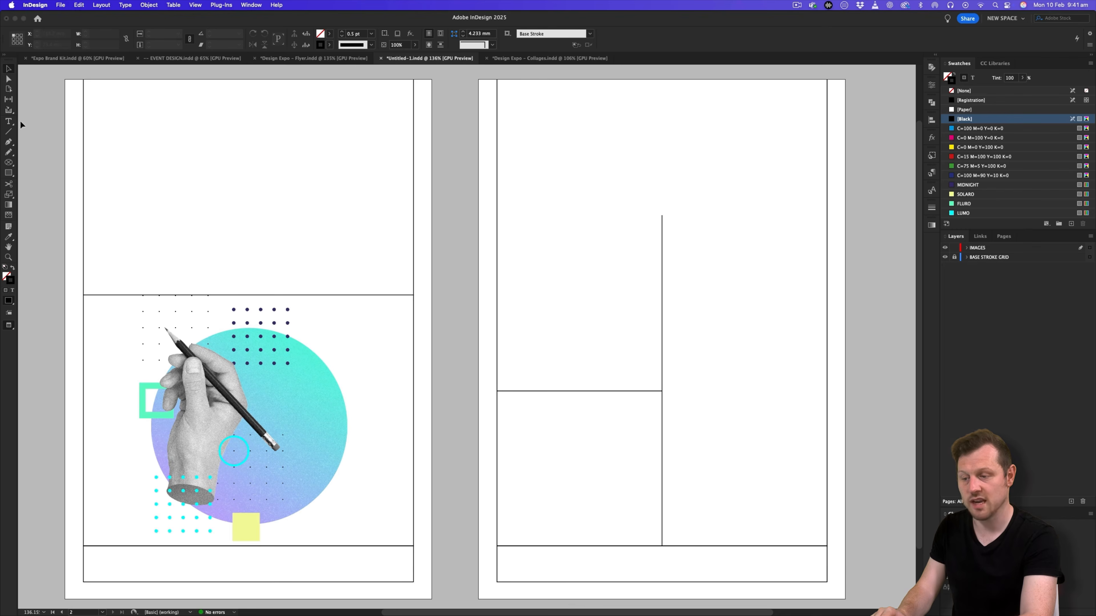
{"action": "left_click", "coordinate": [10, 174]}
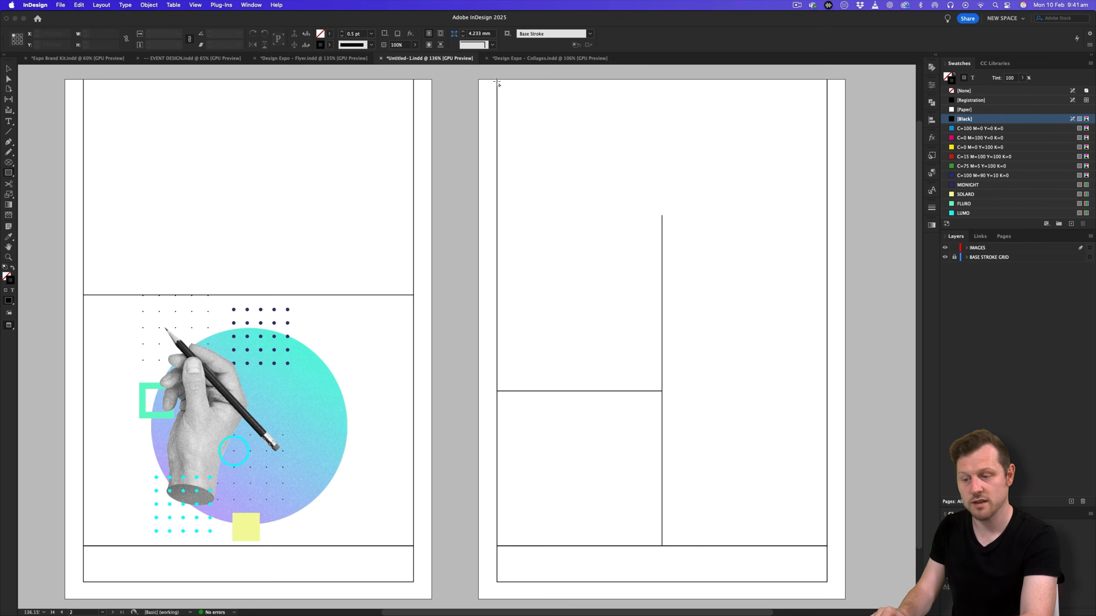
{"action": "key", "text": "w"}
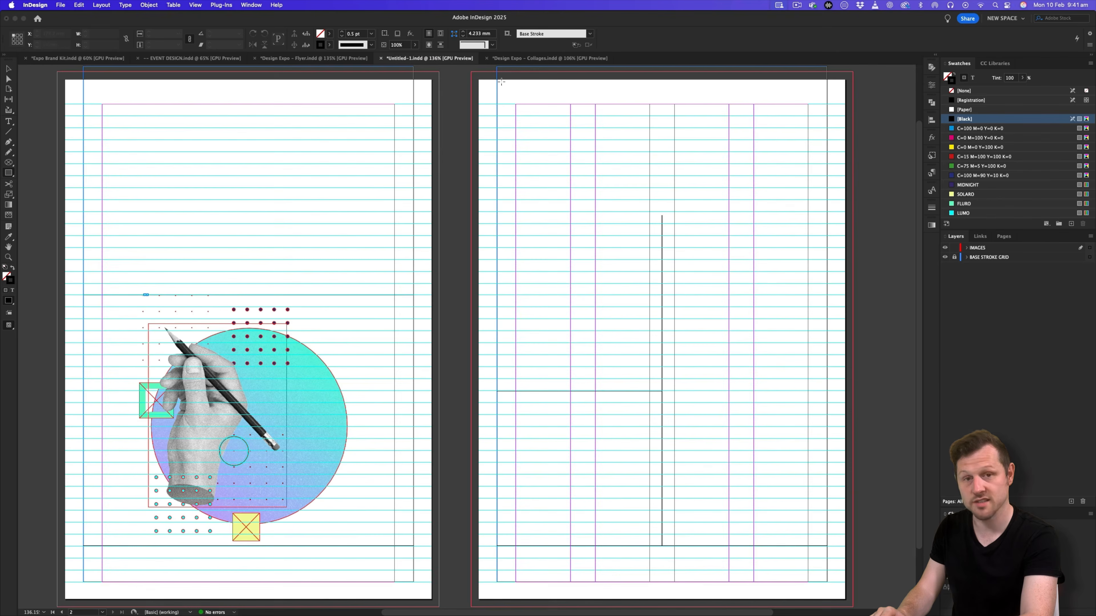
{"action": "mouse_move", "coordinate": [498, 73]}
{"action": "left_mouse_down"}
{"action": "mouse_move", "coordinate": [606, 192]}
{"action": "mouse_move", "coordinate": [810, 312]}
{"action": "mouse_move", "coordinate": [827, 304]}
{"action": "mouse_move", "coordinate": [825, 274]}
{"action": "mouse_move", "coordinate": [825, 283]}
{"action": "left_mouse_up"}
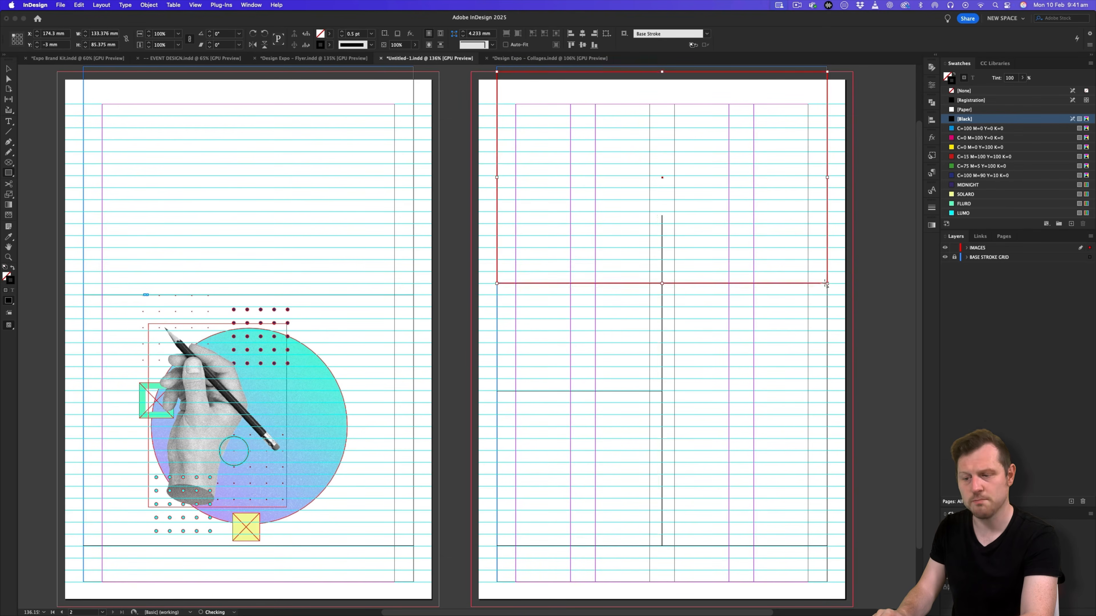
{"action": "key", "text": "w"}
{"action": "key", "text": "z"}
{"action": "left_click_drag", "start_coordinate": [661, 206], "coordinate": [628, 232]}
{"action": "key", "text": "v"}
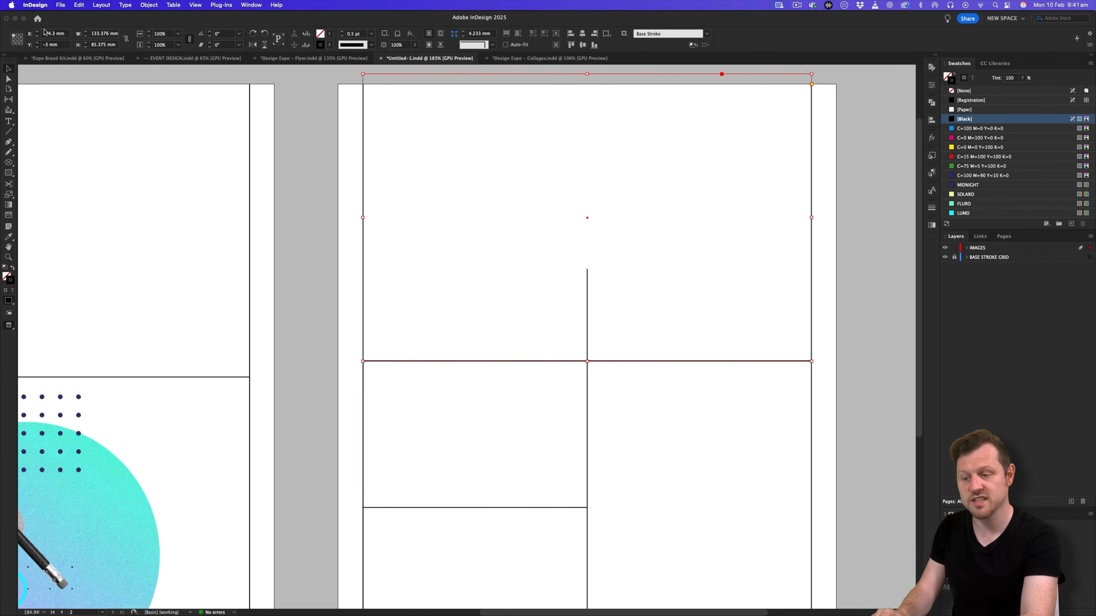
In Expo Brand Kit.indd, go to the Image Treatment page and select the gradient map image of the crowd in the upper row.
{"action": "left_click", "coordinate": [44, 59]}
{"action": "scroll", "coordinate": [526, 262], "scroll_direction": "up", "scroll_amount": 10}
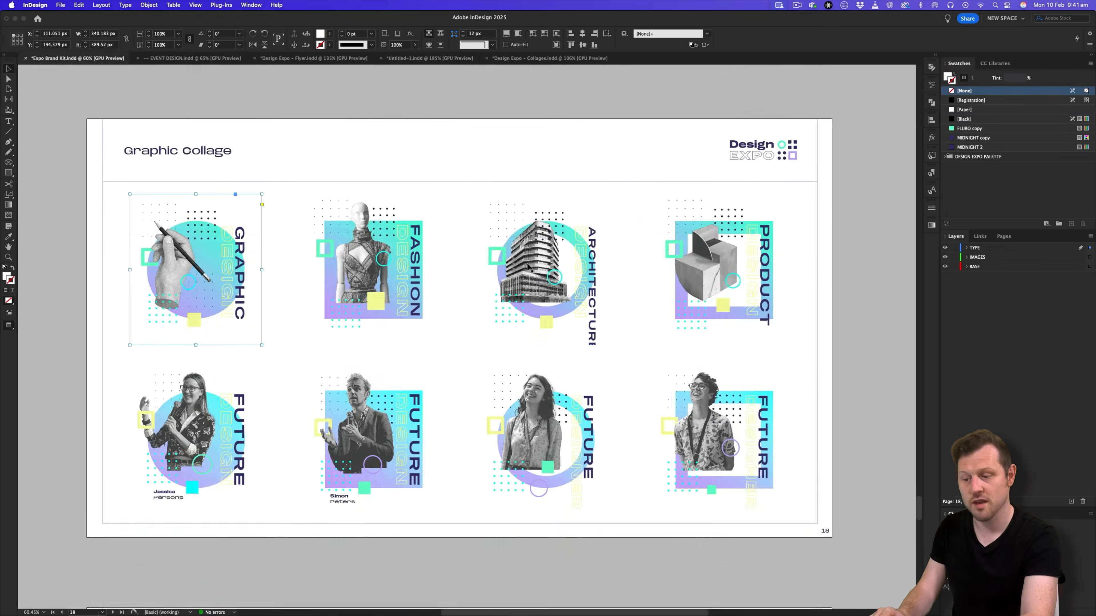
{"action": "scroll", "coordinate": [526, 263], "scroll_direction": "down", "scroll_amount": 15}
{"action": "scroll", "coordinate": [526, 263], "scroll_direction": "up", "scroll_amount": 8}
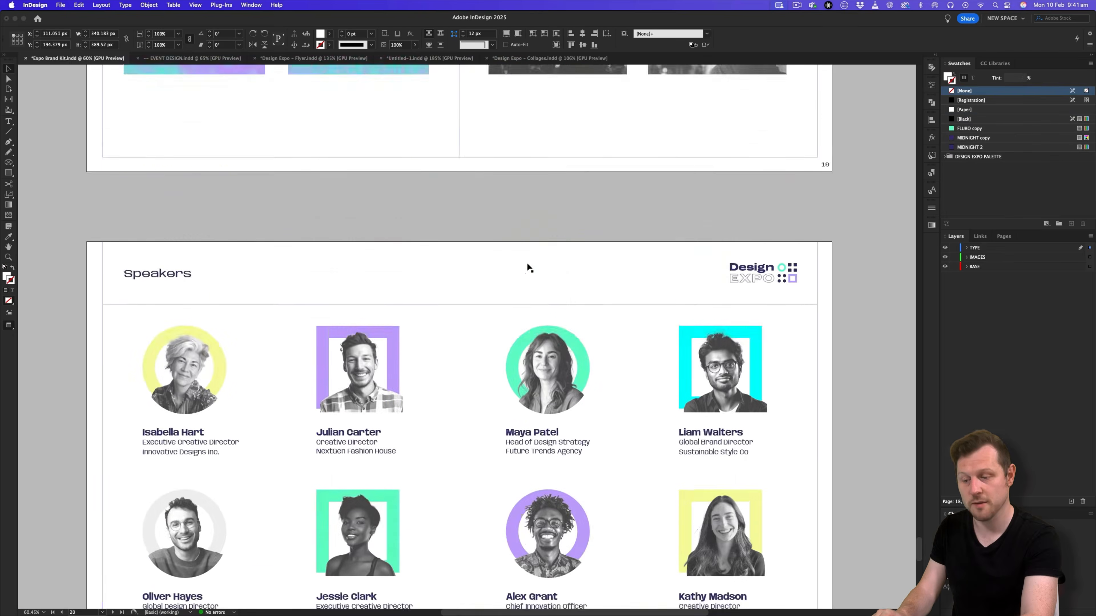
{"action": "scroll", "coordinate": [526, 263], "scroll_direction": "up", "scroll_amount": 2}
{"action": "key", "text": "super+space"}
{"action": "left_click_drag", "start_coordinate": [445, 312], "coordinate": [492, 311]}
{"action": "left_click_drag", "start_coordinate": [491, 310], "coordinate": [480, 269]}
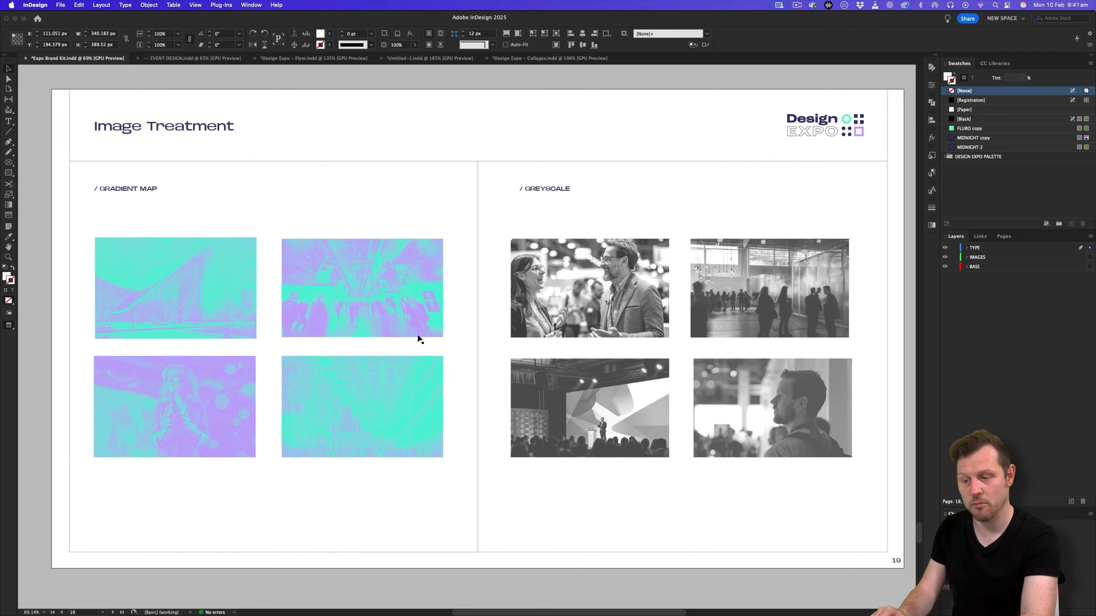
{"action": "left_click", "coordinate": [399, 83]}
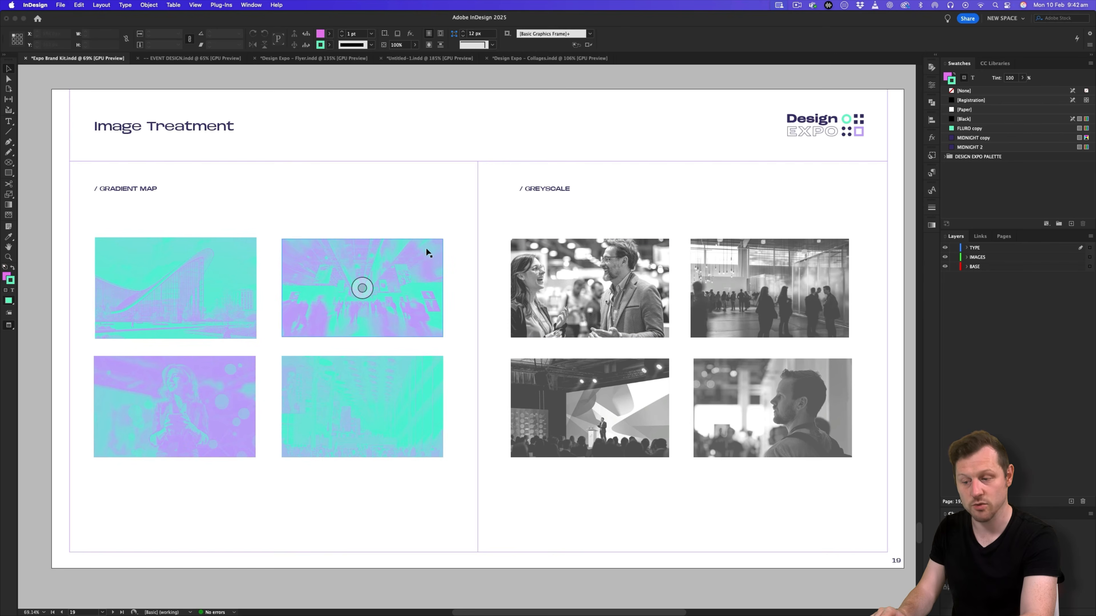
{"action": "left_click", "coordinate": [413, 255]}
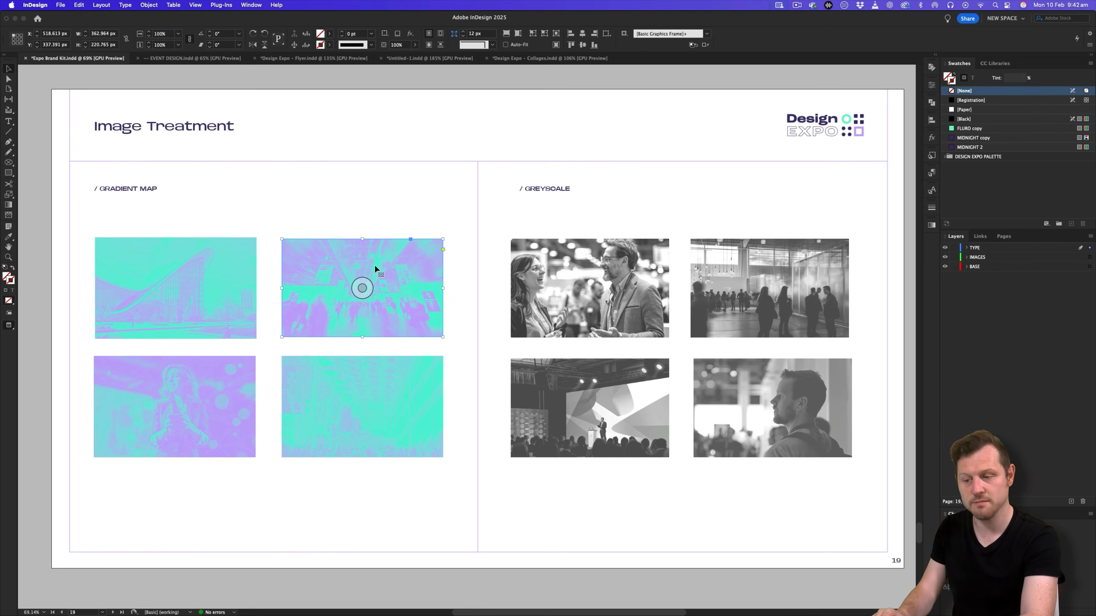
Paste the crowd image into the Untitled-1 document and copy the picture inside its frame, discarding the pasted frame.
{"action": "left_click", "coordinate": [429, 58]}
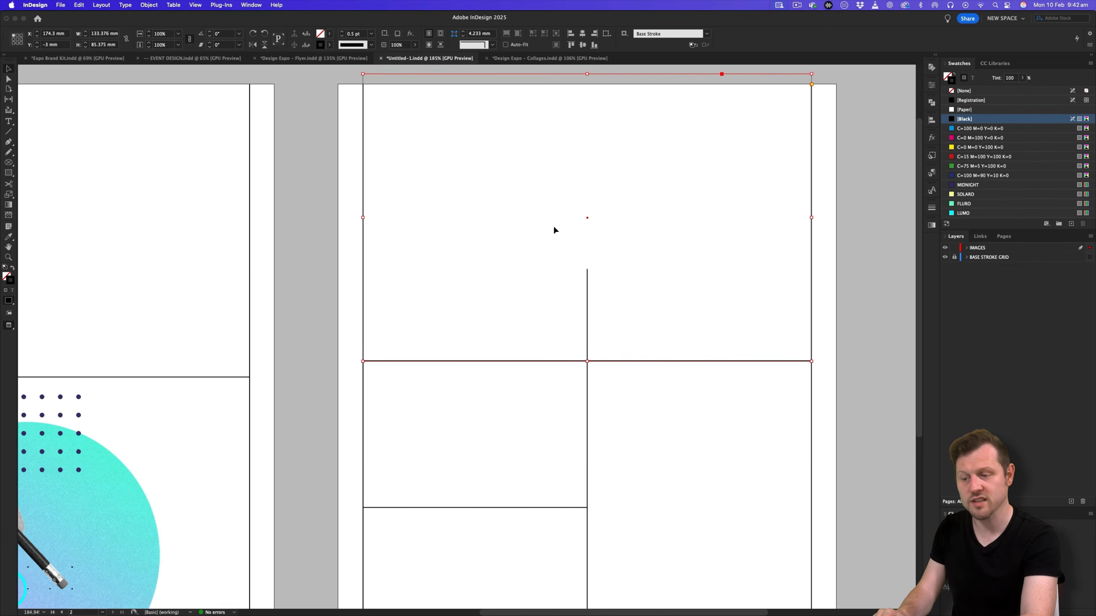
{"action": "key", "text": "super+v"}
{"action": "left_click_drag", "start_coordinate": [521, 248], "coordinate": [370, 262]}
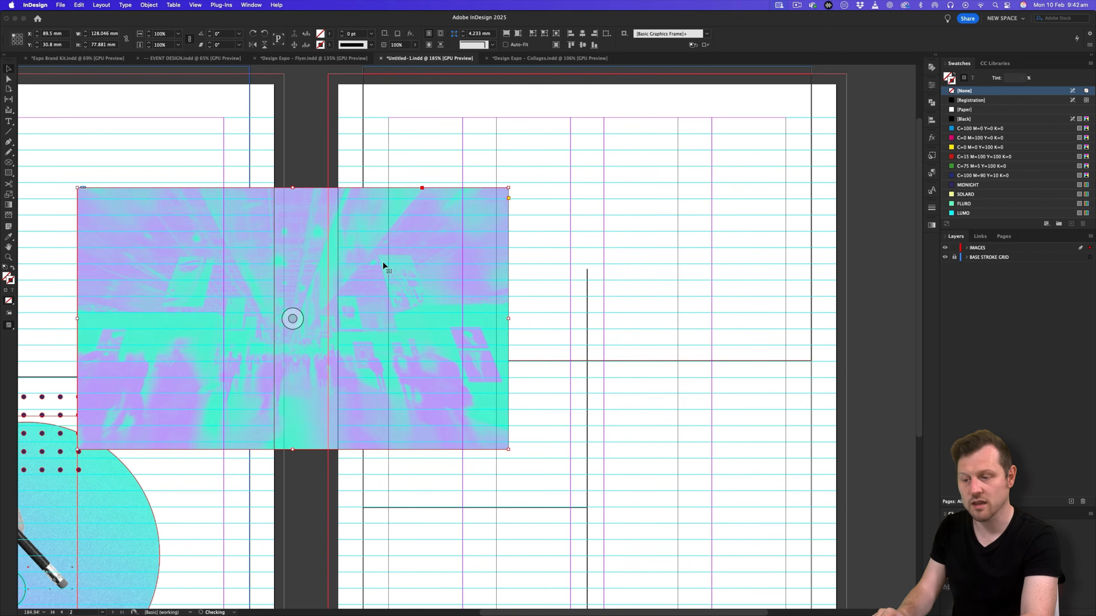
{"action": "double_click", "coordinate": [383, 261]}
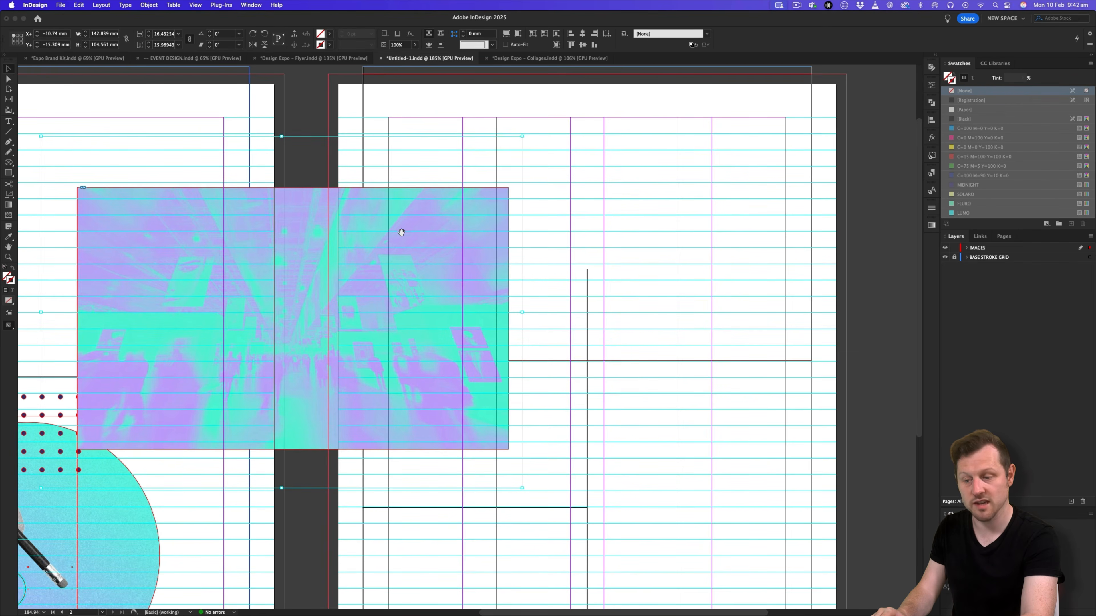
{"action": "key", "text": "Escape"}
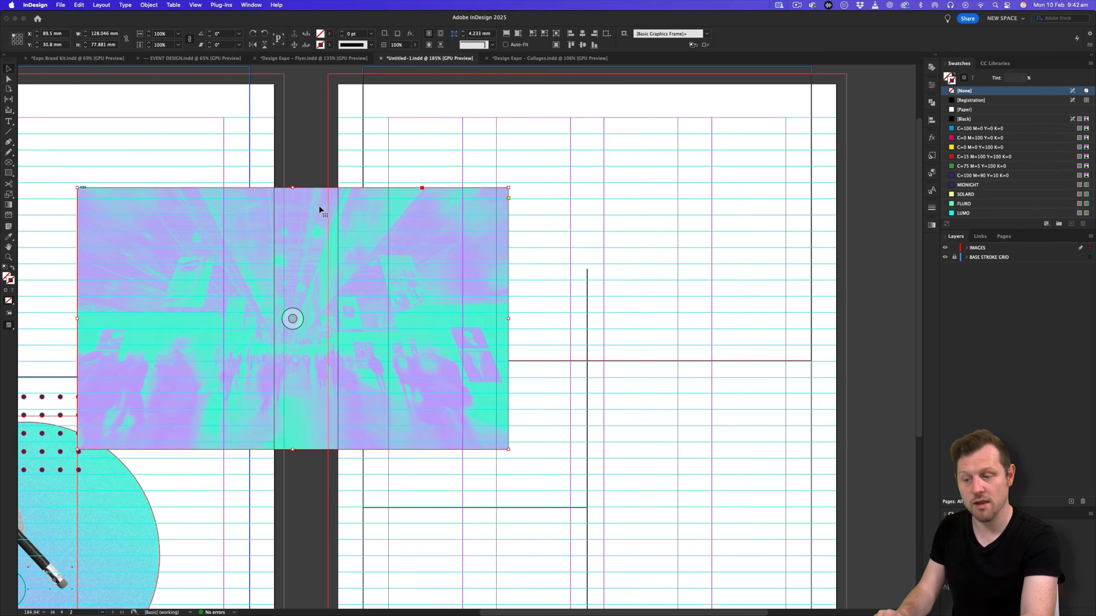
{"action": "key", "text": "Delete"}
{"action": "key", "text": "w"}
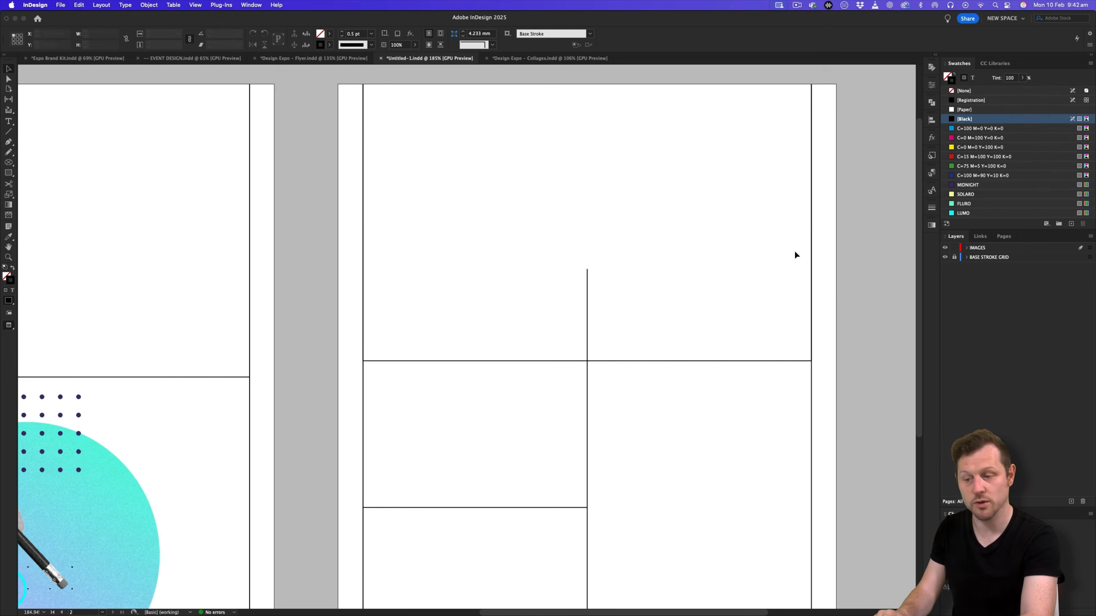
Paste the copied crowd picture into page 2's large upper rectangle and fit it with Fill Frame Proportionally.
{"action": "left_click", "coordinate": [810, 241]}
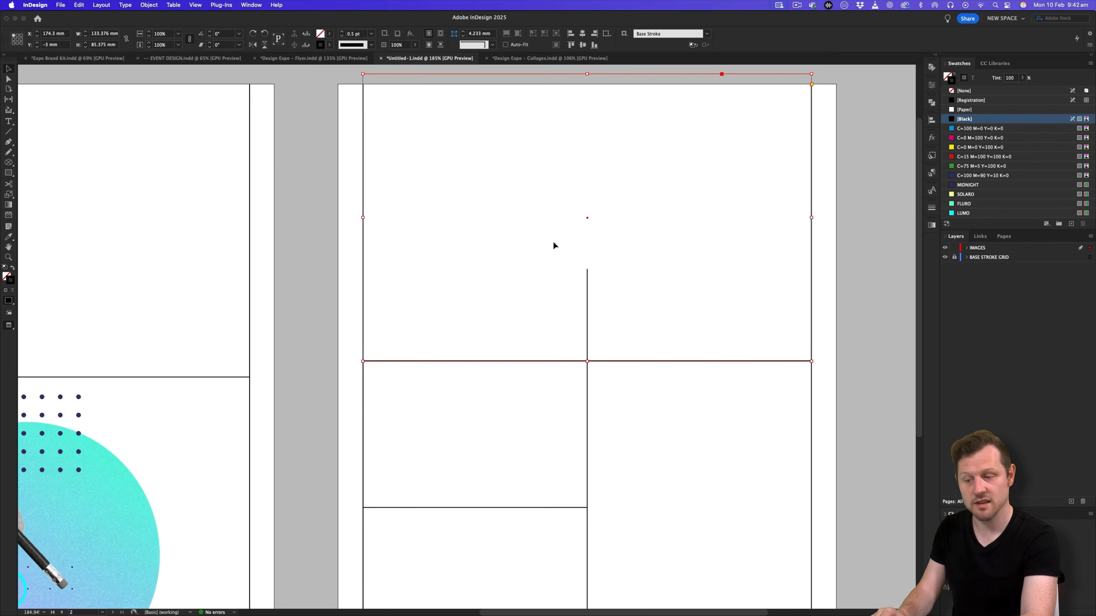
{"action": "left_click", "coordinate": [79, 5]}
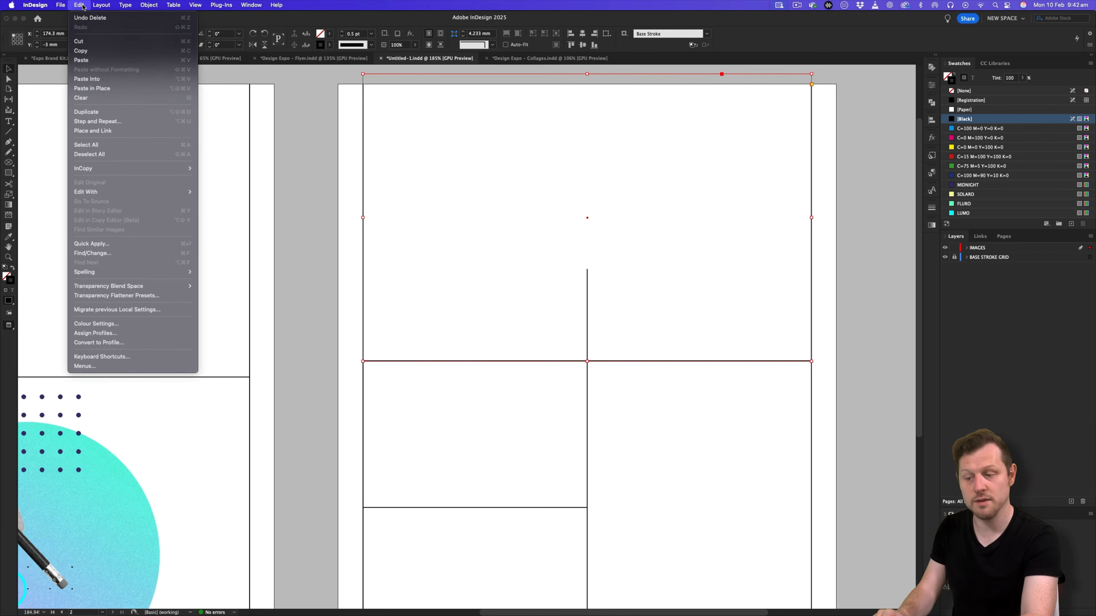
{"action": "left_click", "coordinate": [87, 79]}
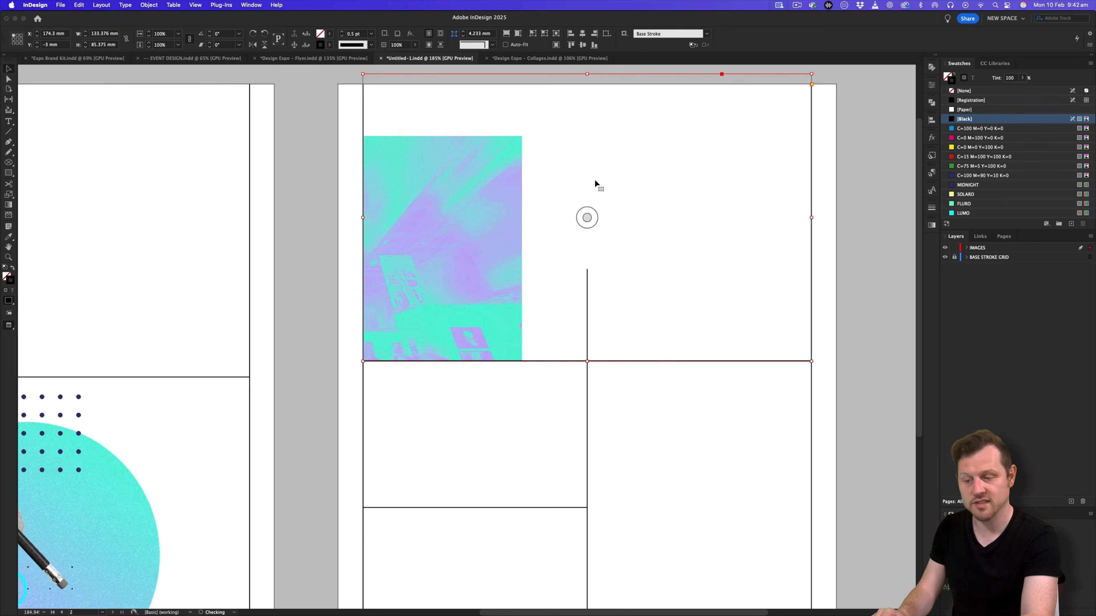
{"action": "right_click", "coordinate": [616, 173]}
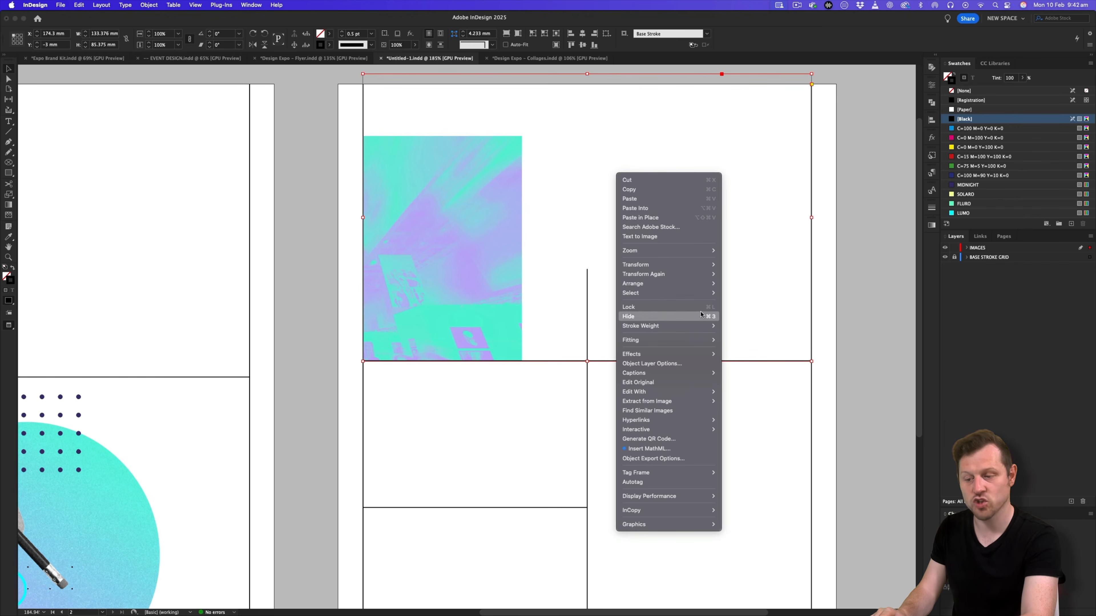
{"action": "mouse_move", "coordinate": [700, 340]}
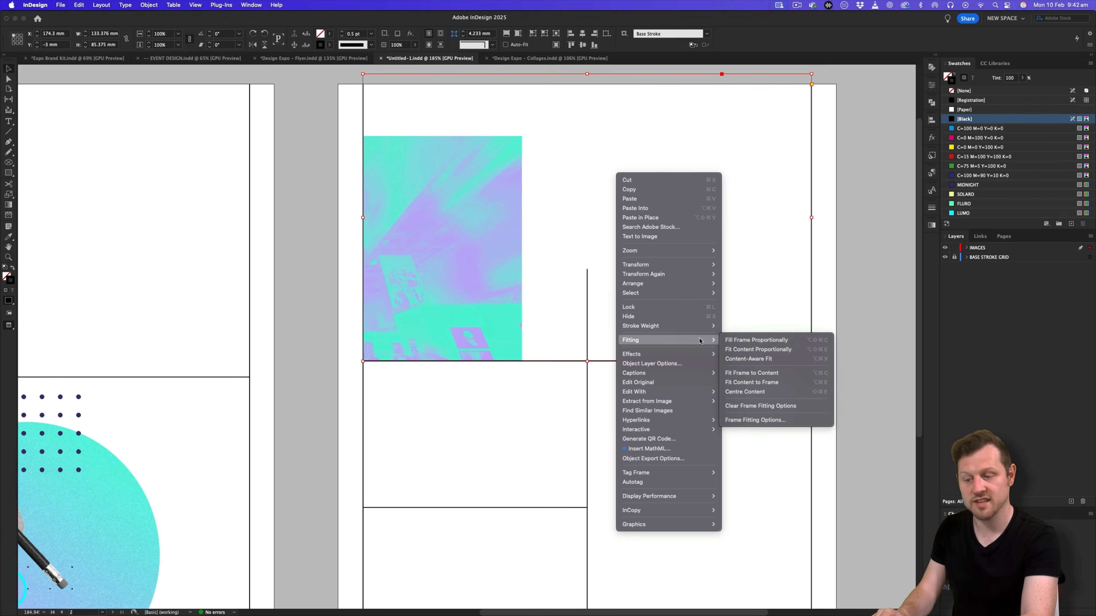
{"action": "left_click", "coordinate": [756, 341]}
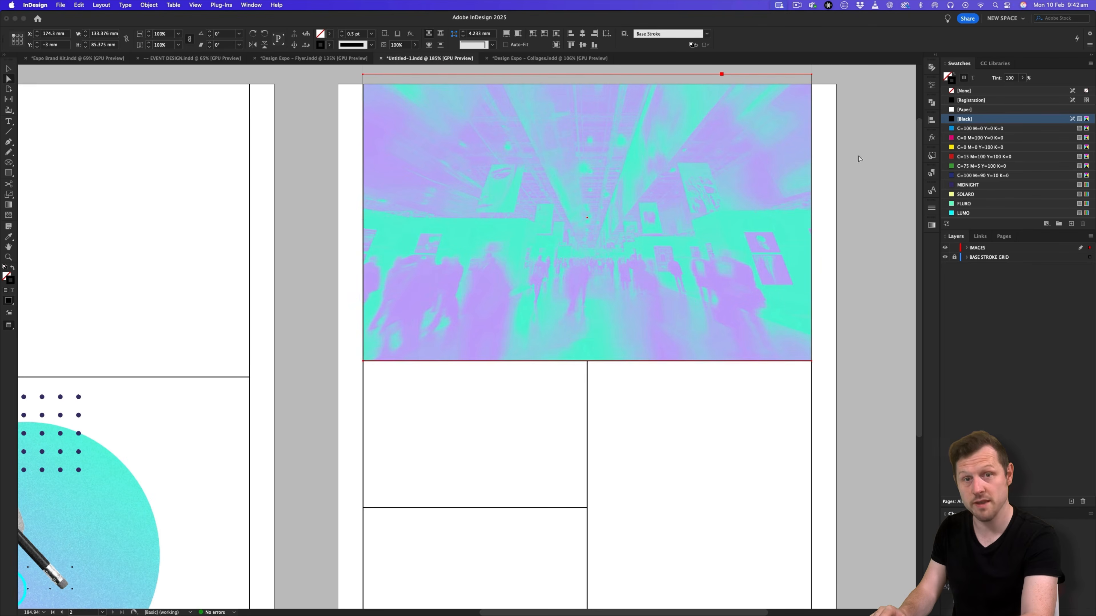
{"action": "left_click", "coordinate": [858, 159]}
{"action": "key", "text": "v"}
{"action": "left_click", "coordinate": [810, 108]}
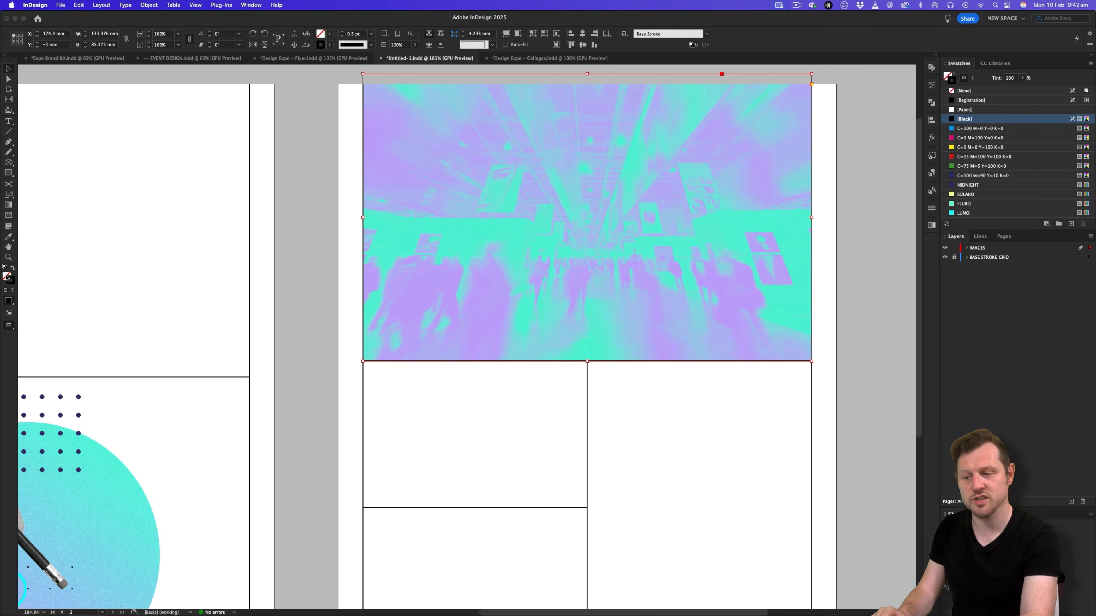
{"action": "left_click", "coordinate": [876, 136]}
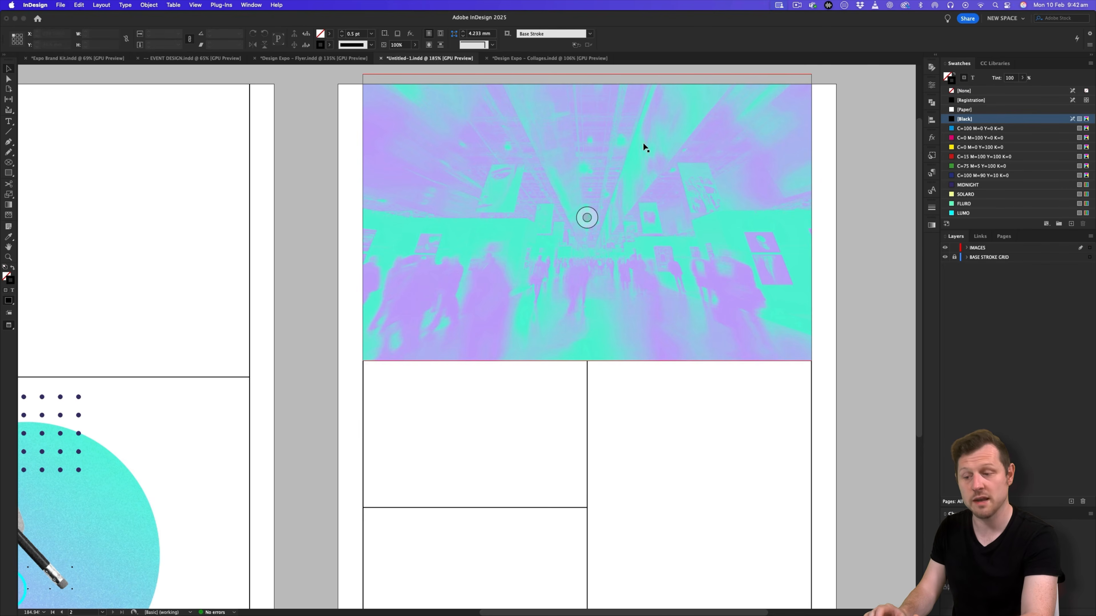
Delete the crowd picture from inside page 2's upper frame, keeping the frame itself.
{"action": "double_click", "coordinate": [693, 167]}
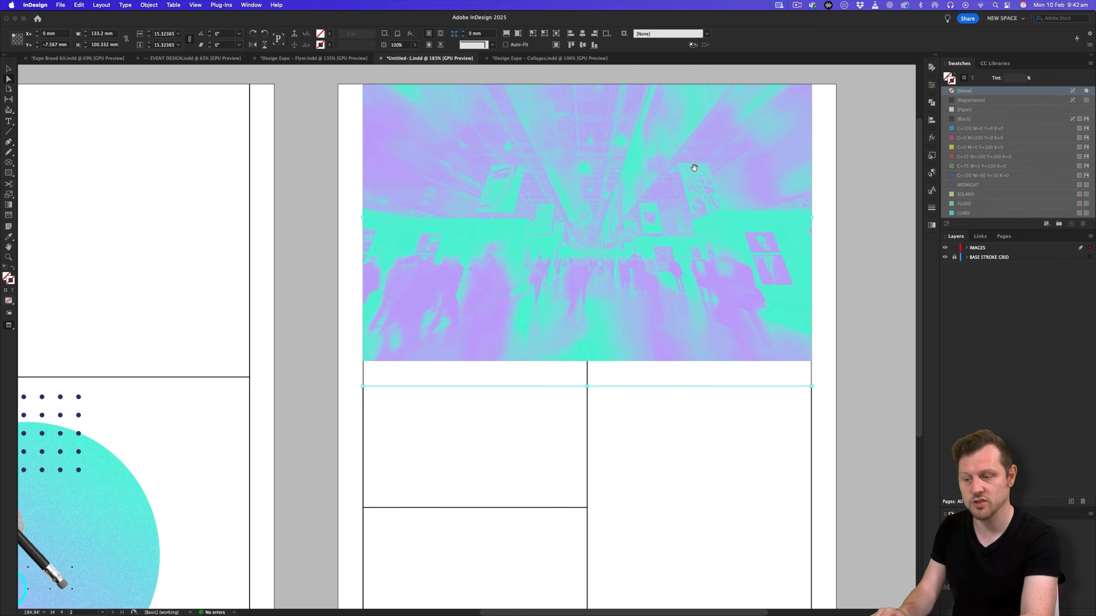
{"action": "key", "text": "Delete"}
{"action": "key", "text": "v"}
Place Design Expo - GM - Event 003.psd from the media kit's 4 - Image Treatment > Gradient Map folder into page 2's upper frame.
{"action": "left_click", "coordinate": [807, 161]}
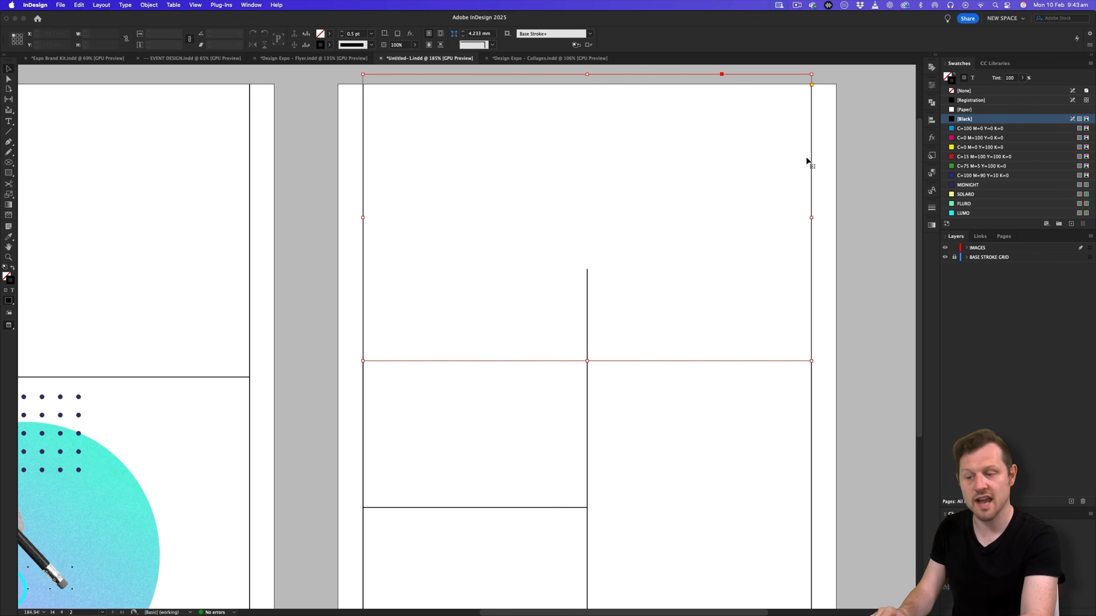
{"action": "key", "text": "super+d"}
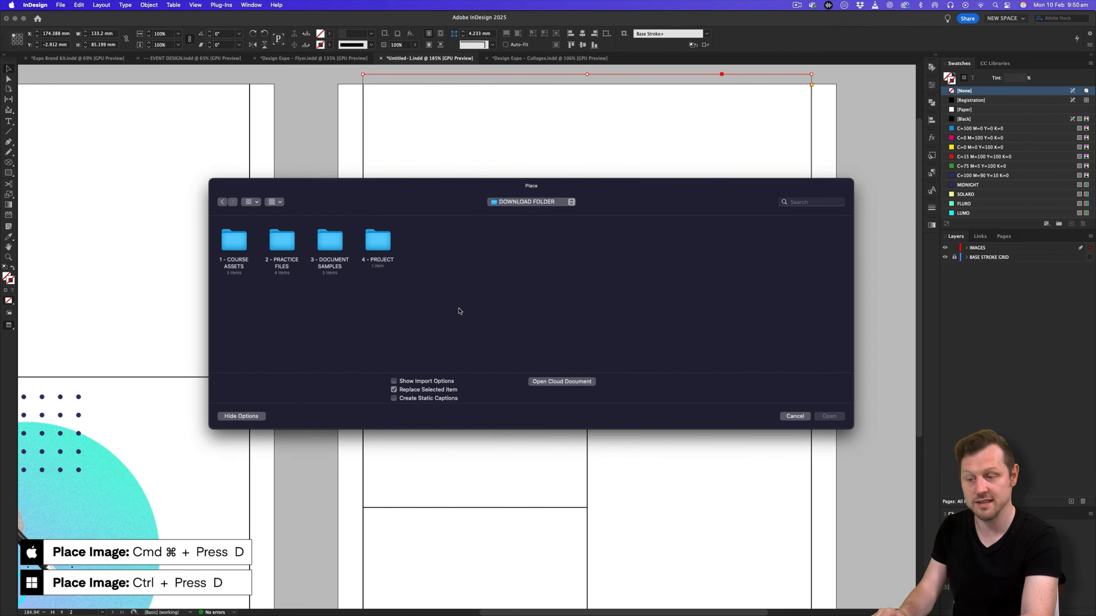
{"action": "double_click", "coordinate": [379, 241]}
{"action": "double_click", "coordinate": [232, 241]}
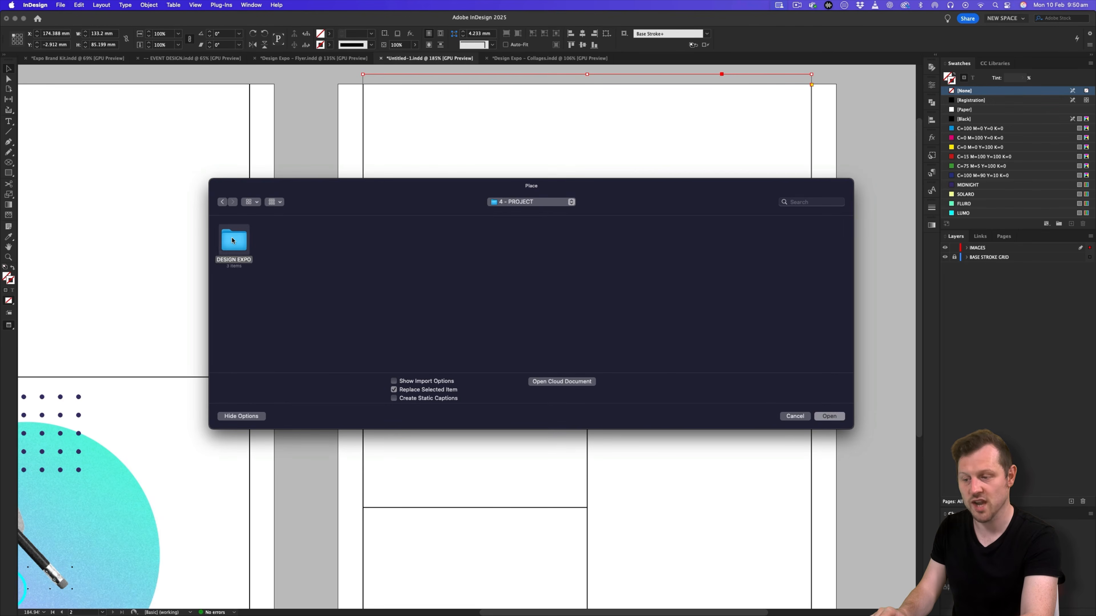
{"action": "double_click", "coordinate": [248, 255]}
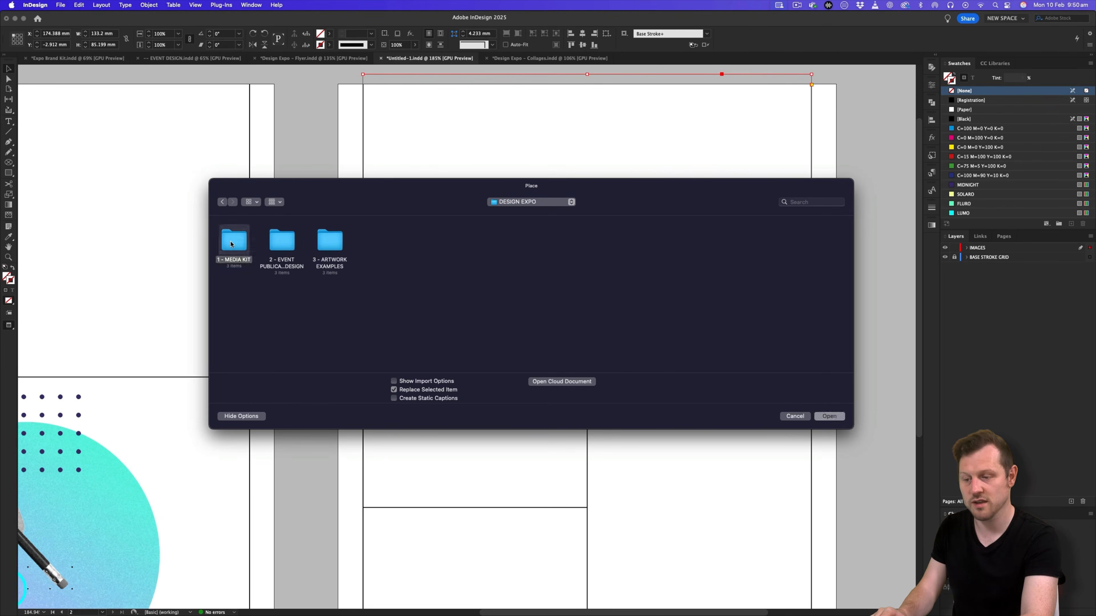
{"action": "left_click", "coordinate": [241, 247]}
{"action": "double_click", "coordinate": [241, 248]}
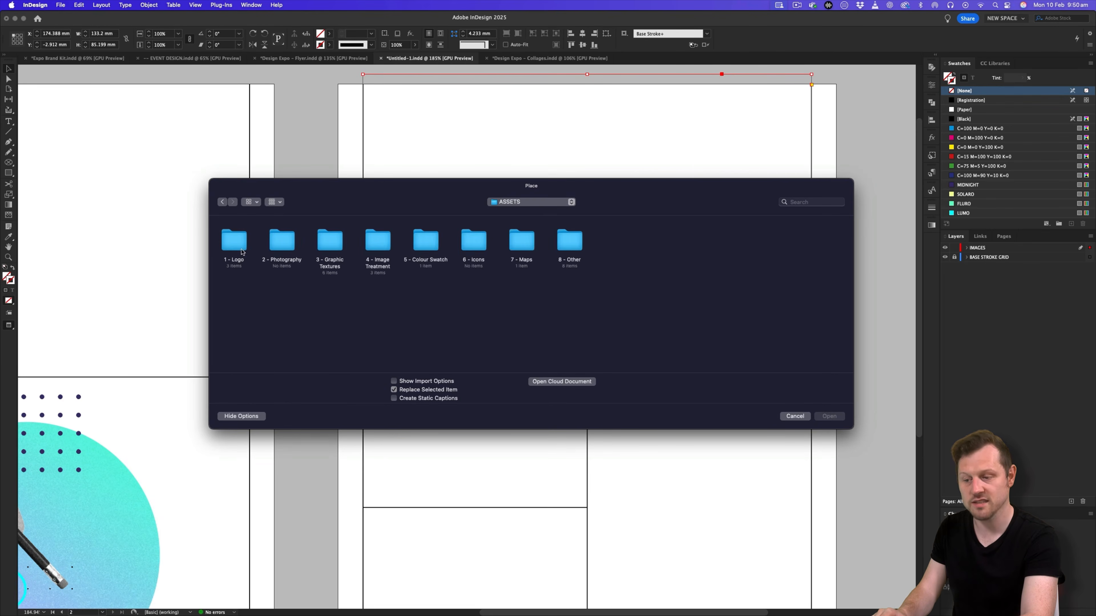
{"action": "double_click", "coordinate": [378, 242]}
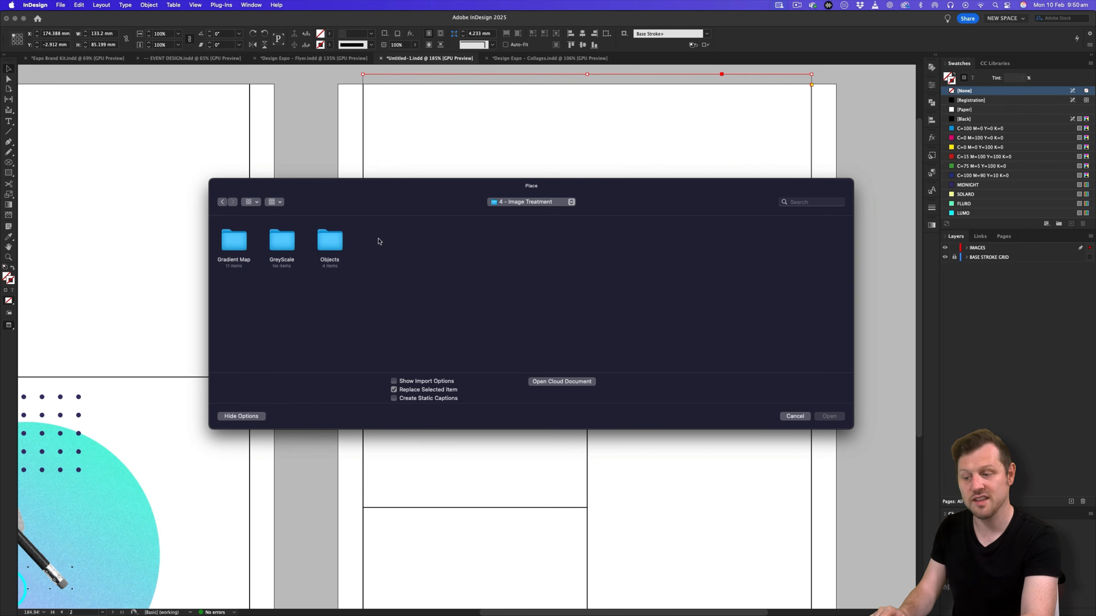
{"action": "double_click", "coordinate": [244, 235]}
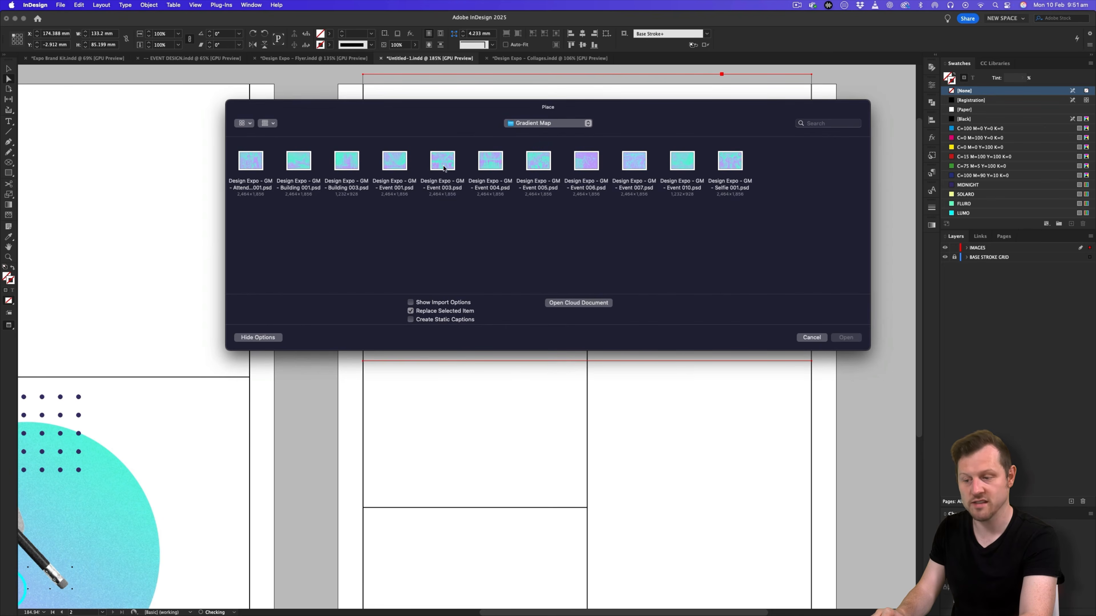
{"action": "left_click", "coordinate": [441, 164]}
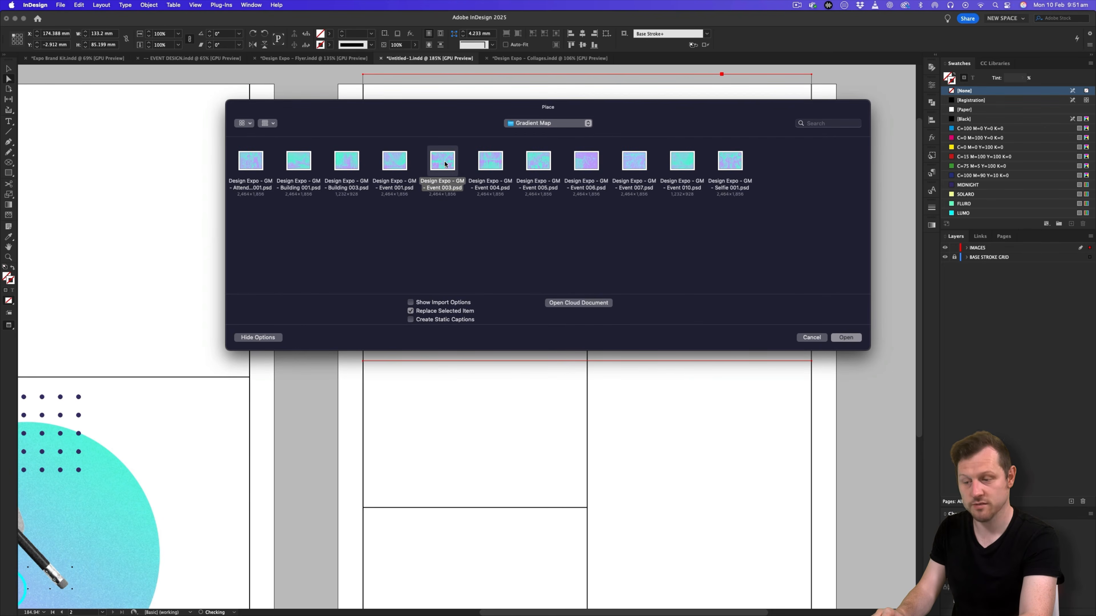
{"action": "double_click", "coordinate": [445, 163]}
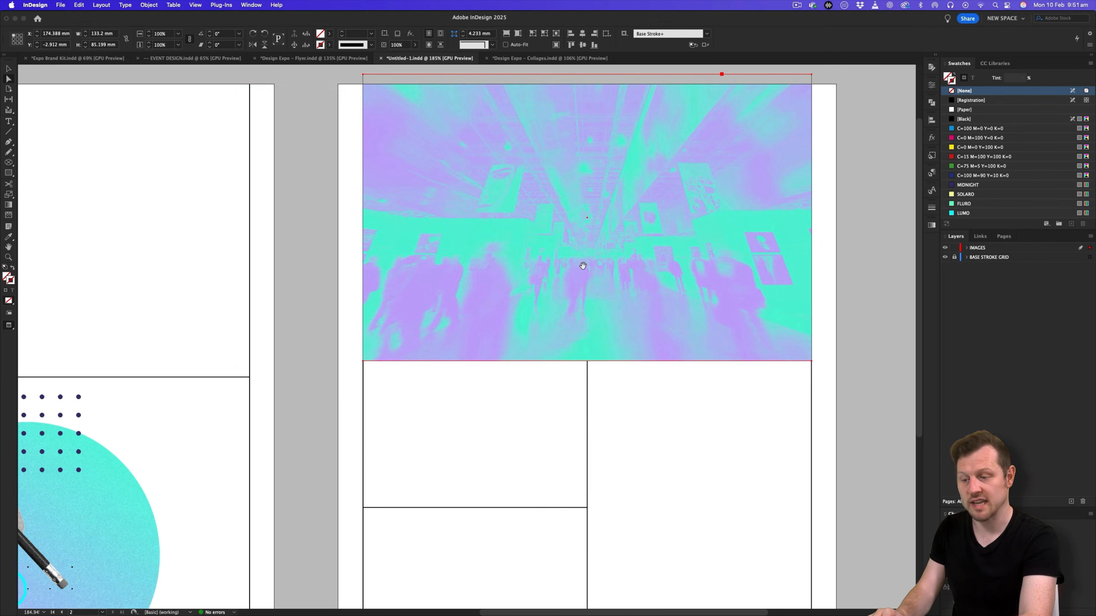
Scale the crowd picture inside its frame proportionally from the centre to about 148 × 111 mm and nudge it upward to about Y -19.6 mm.
{"action": "left_click", "coordinate": [588, 225]}
{"action": "scroll", "coordinate": [599, 216], "scroll_direction": "up", "scroll_amount": 4}
{"action": "scroll", "coordinate": [600, 216], "scroll_direction": "right", "scroll_amount": 3}
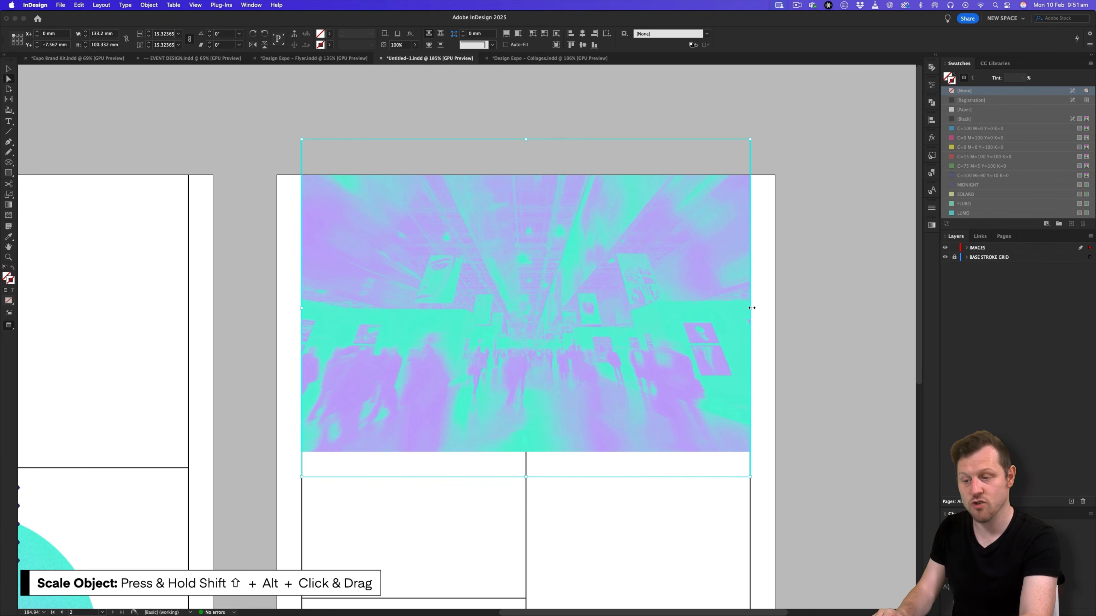
{"action": "left_click_drag", "start_coordinate": [751, 311], "coordinate": [775, 308]}
{"action": "left_click", "coordinate": [618, 311]}
{"action": "key", "text": "Up"}
{"action": "key", "text": "Up"}
{"action": "key", "text": "Up"}
{"action": "key", "text": "Up"}
{"action": "left_click_drag", "start_coordinate": [680, 386], "coordinate": [647, 282]}
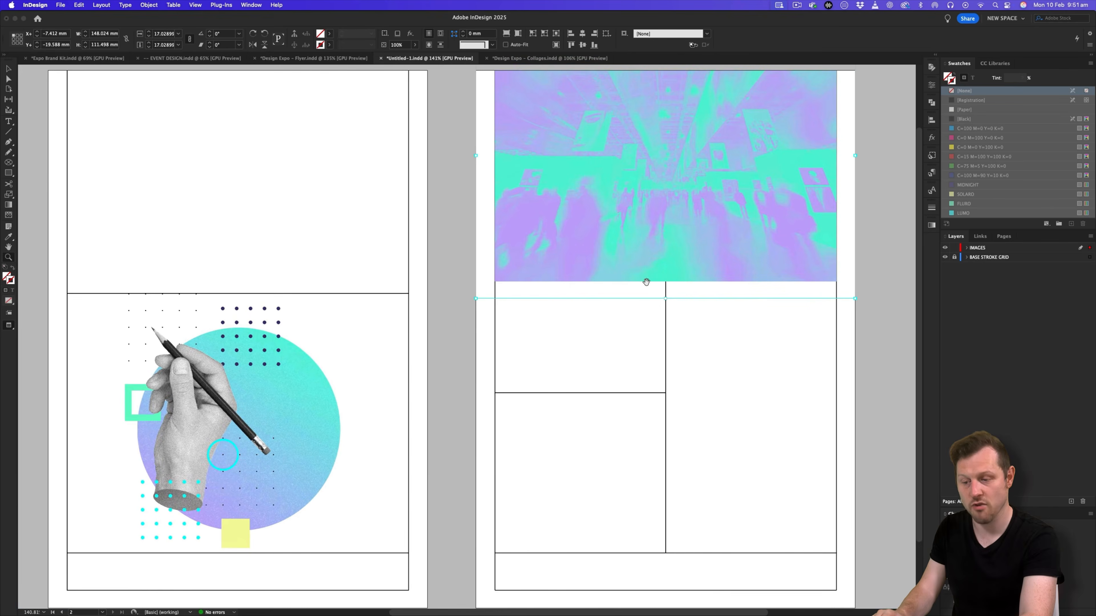
Open the linked Event 003 image in Photoshop, compare it with the Gradient Map adjustment layer hidden and shown, and close the file.
{"action": "left_click", "coordinate": [829, 159]}
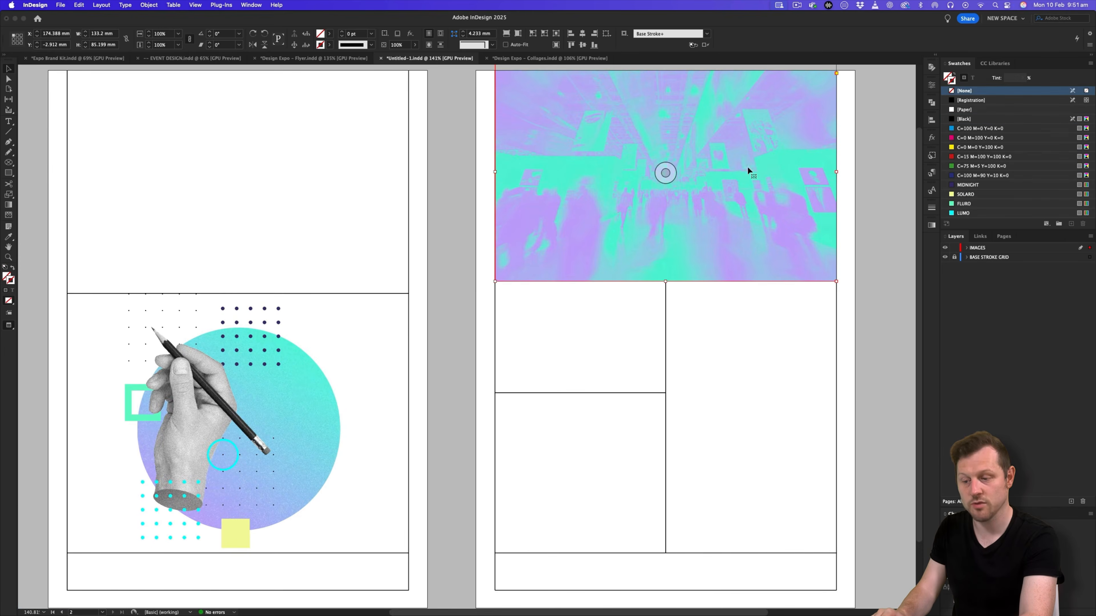
{"action": "left_click", "coordinate": [977, 236]}
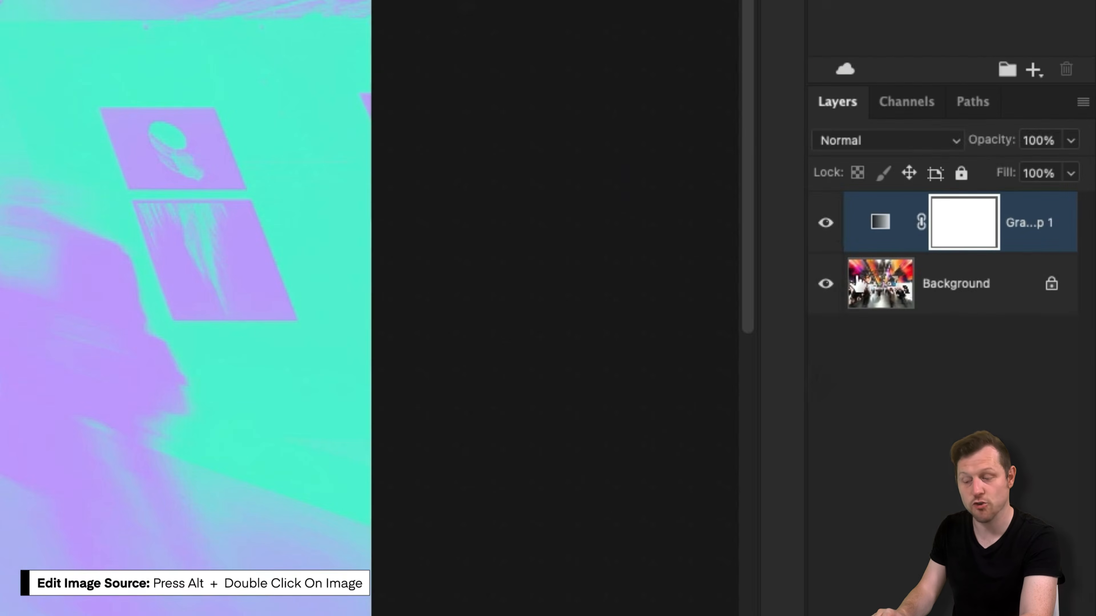
{"action": "left_click", "coordinate": [827, 225]}
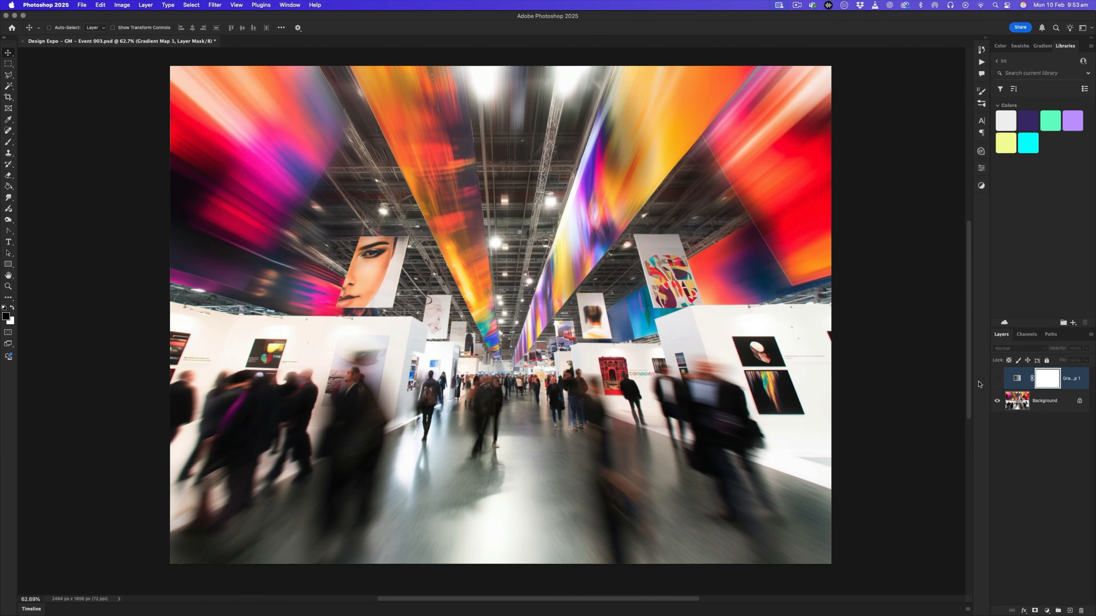
{"action": "left_click", "coordinate": [997, 379]}
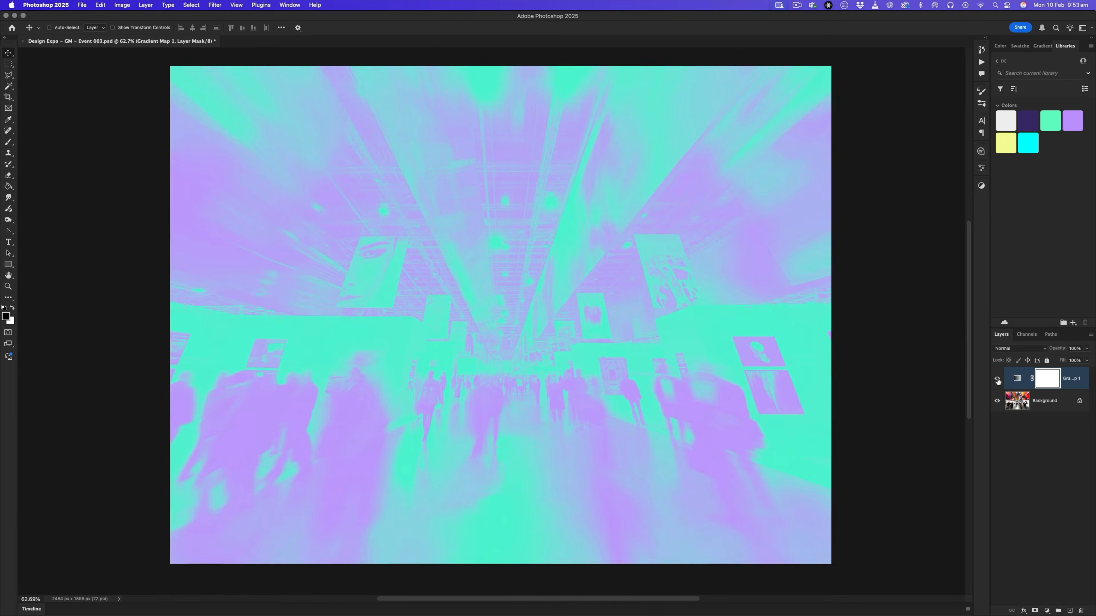
{"action": "left_click", "coordinate": [997, 379]}
{"action": "left_click", "coordinate": [997, 379]}
{"action": "left_click", "coordinate": [997, 380]}
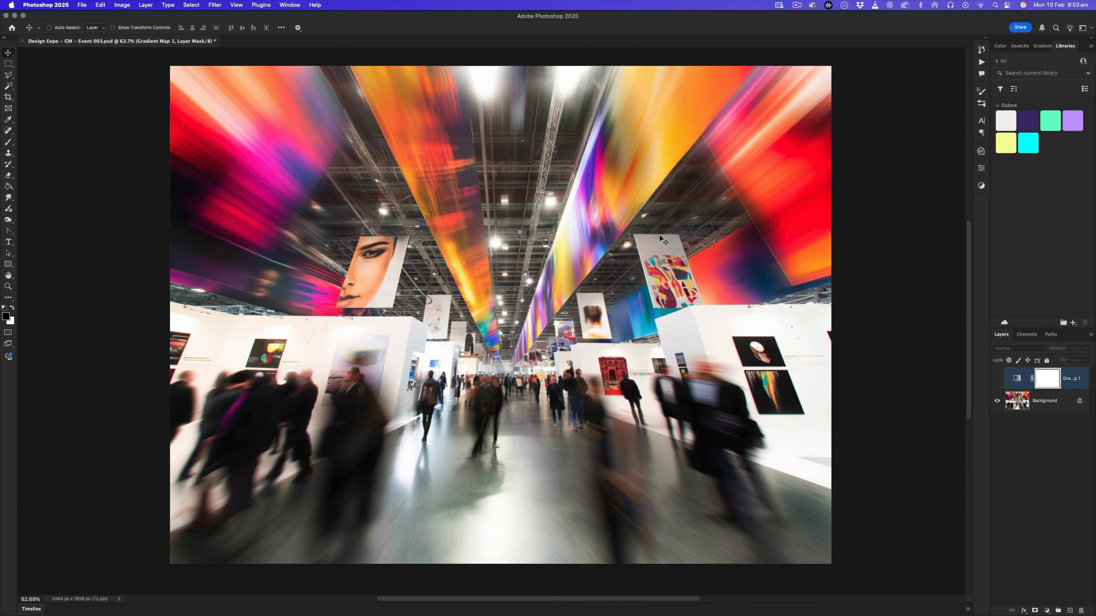
{"action": "left_click", "coordinate": [997, 379]}
{"action": "key", "text": "super+w"}
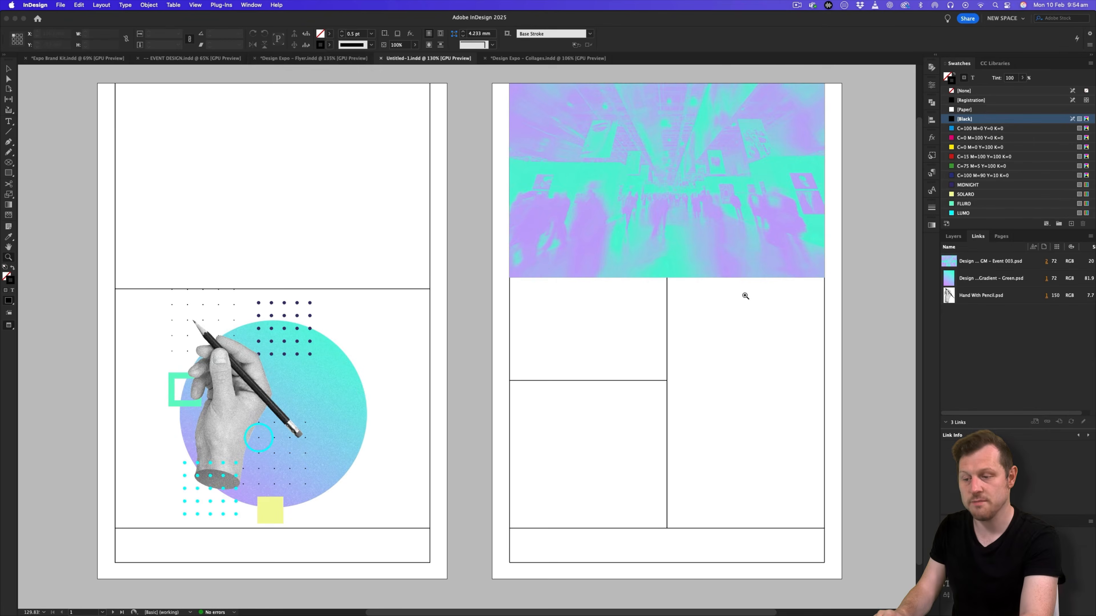
Examine the Featured Speakers section on page 2 of Design Expo - Flyer.indd and return to Expo Brand Kit.indd.
{"action": "left_click", "coordinate": [340, 59]}
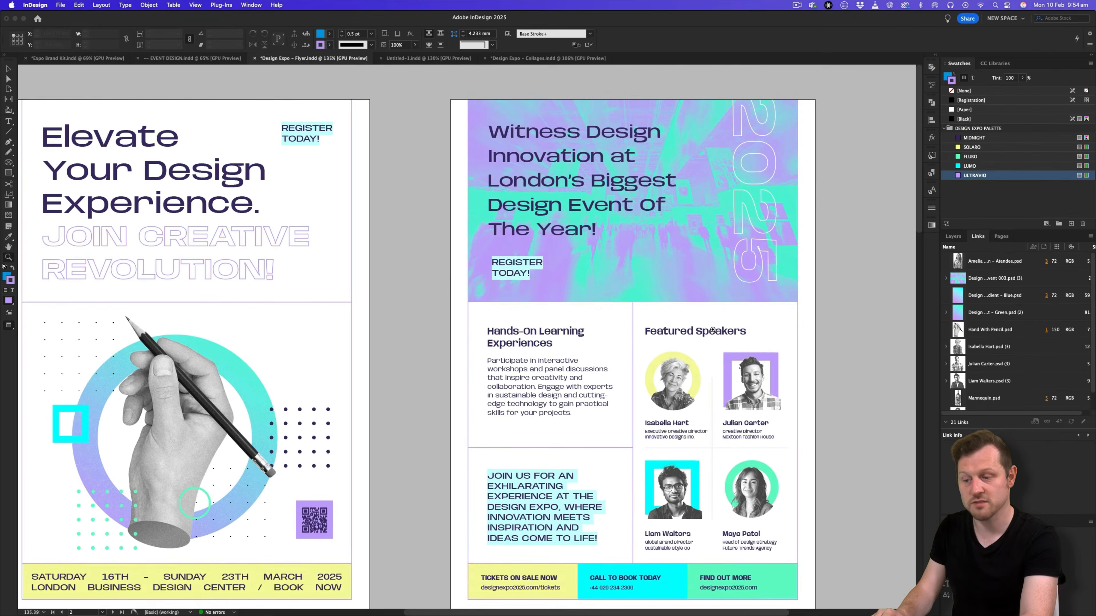
{"action": "scroll", "coordinate": [713, 330], "scroll_direction": "down", "scroll_amount": 2}
{"action": "scroll", "coordinate": [733, 336], "scroll_direction": "left", "scroll_amount": 3}
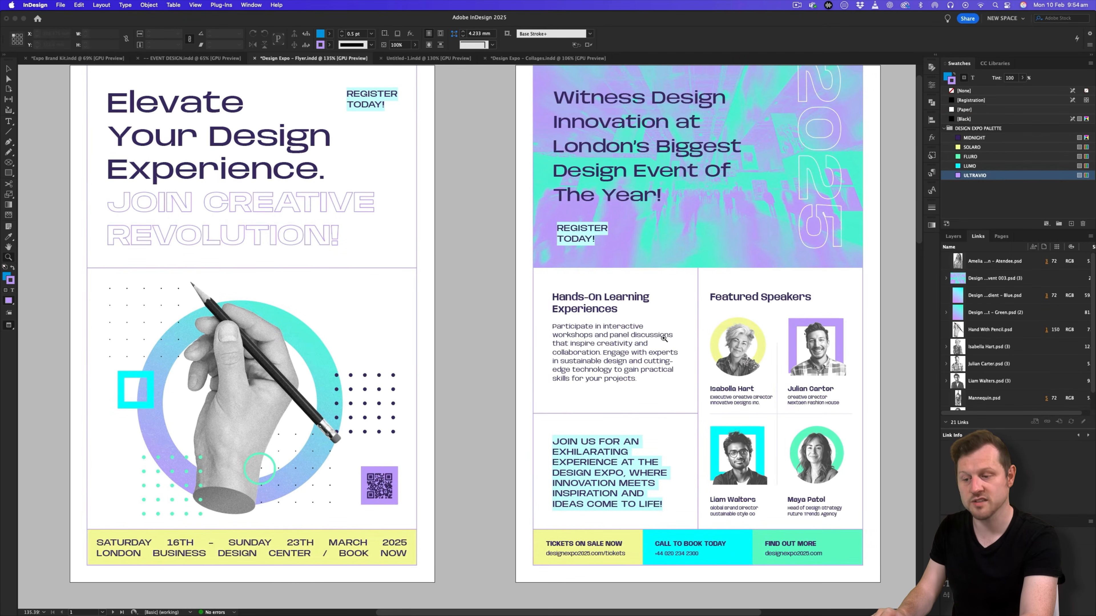
{"action": "left_click_drag", "start_coordinate": [822, 387], "coordinate": [677, 360]}
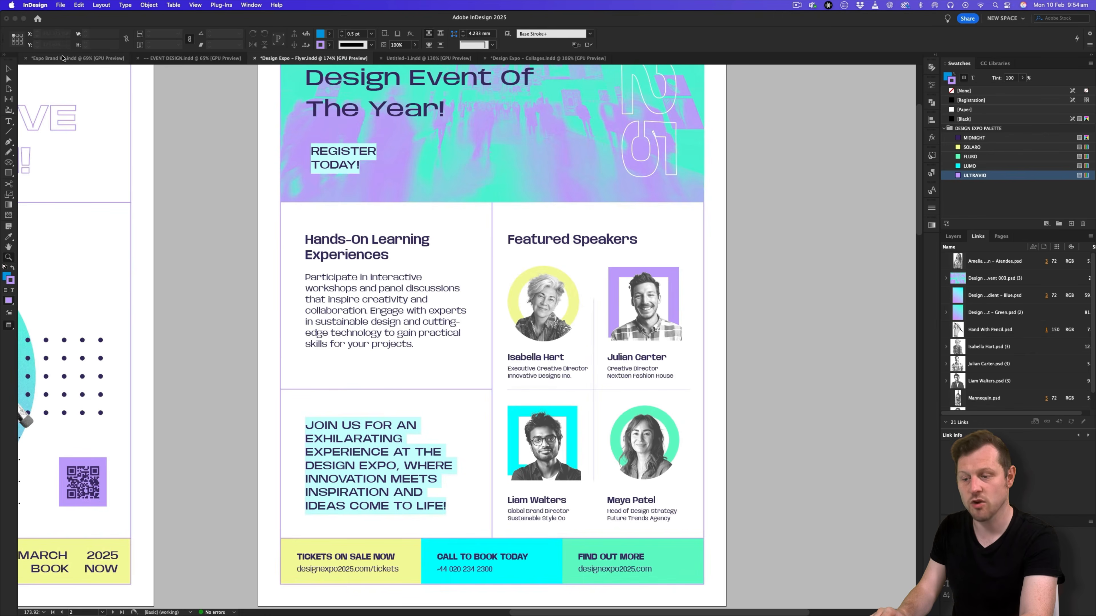
{"action": "left_click", "coordinate": [78, 62]}
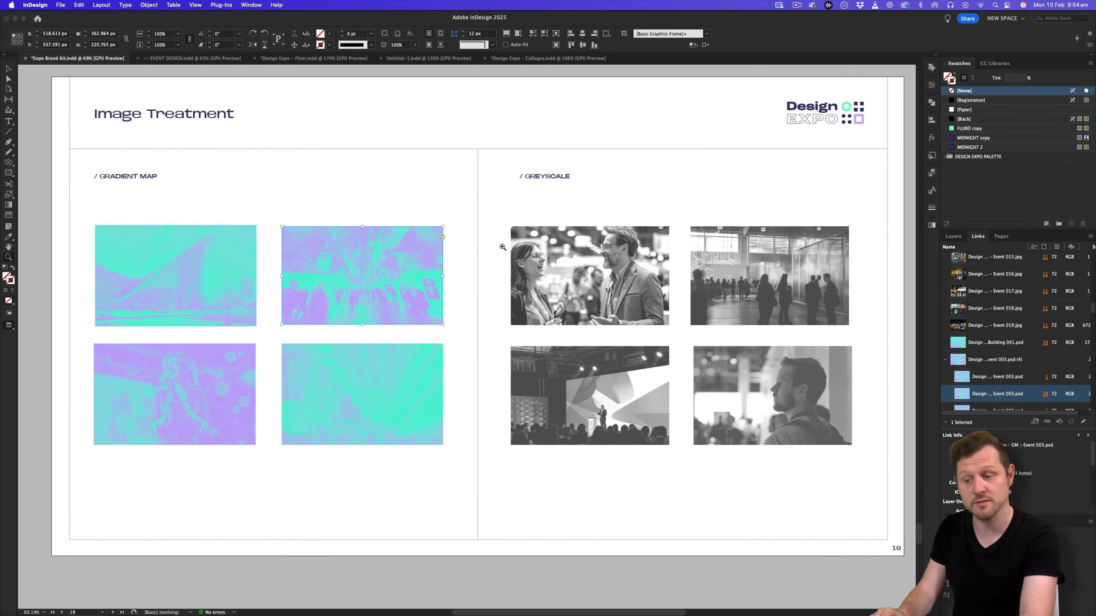
Examine the brand kit's Speakers page, including how the portrait images and their coloured shapes are built as separate objects.
{"action": "scroll", "coordinate": [502, 247], "scroll_direction": "down", "scroll_amount": 6}
{"action": "scroll", "coordinate": [502, 247], "scroll_direction": "down", "scroll_amount": 3}
{"action": "key", "text": "v"}
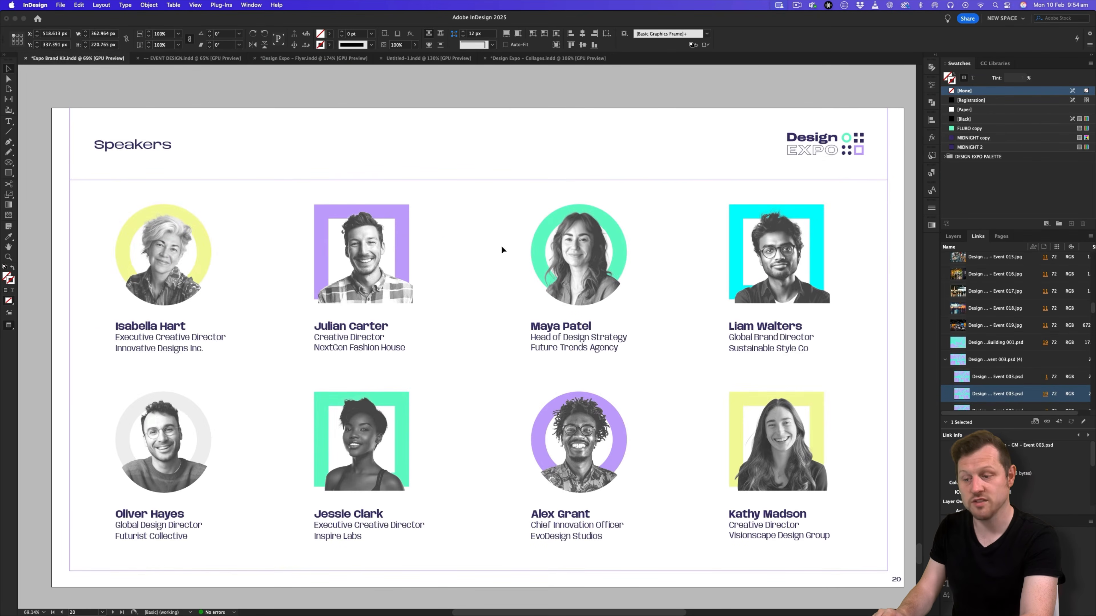
{"action": "left_click", "coordinate": [525, 75]}
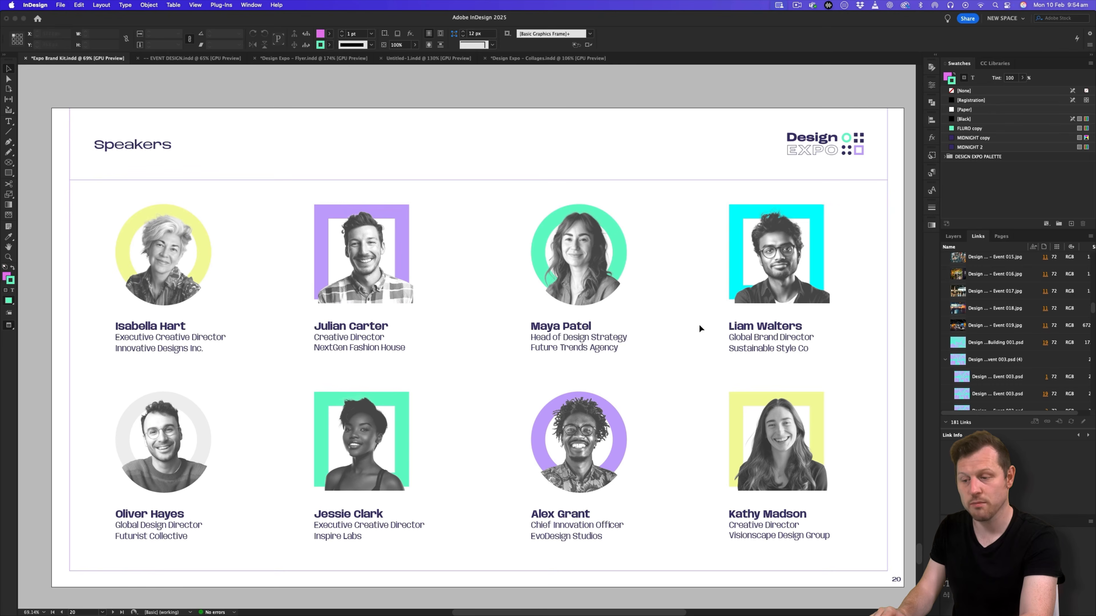
{"action": "left_click", "coordinate": [193, 234]}
{"action": "left_click", "coordinate": [370, 238]}
{"action": "left_click", "coordinate": [612, 240]}
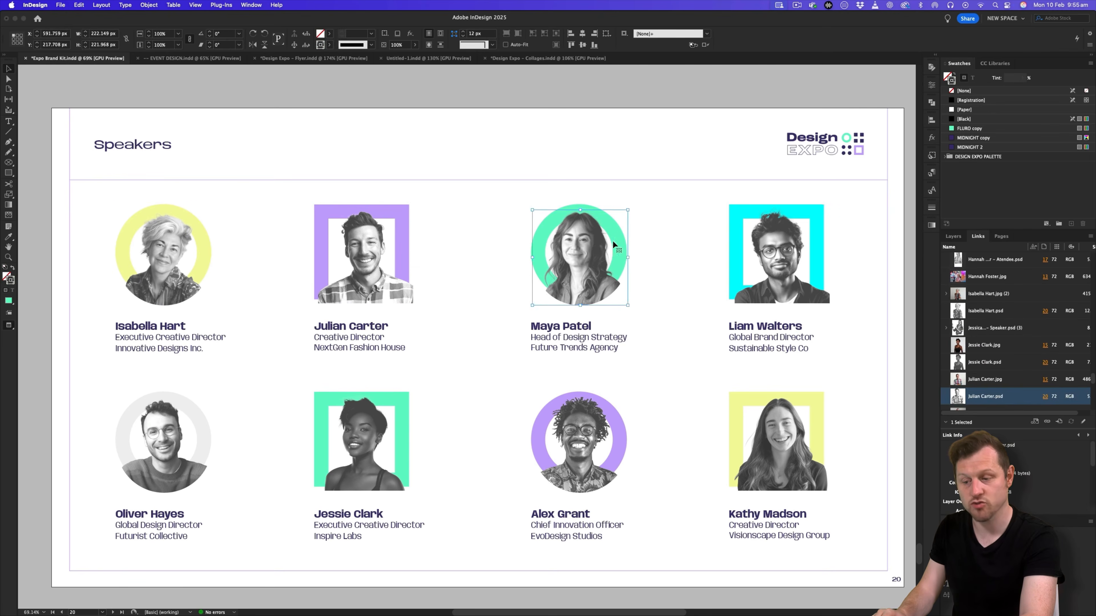
{"action": "left_click", "coordinate": [589, 207]}
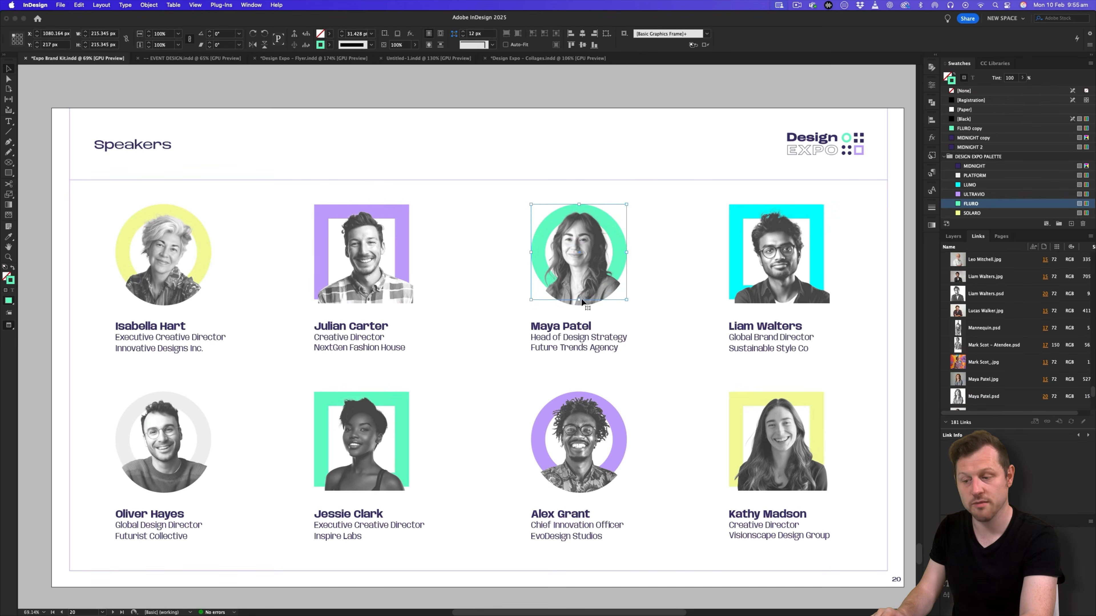
{"action": "left_click", "coordinate": [687, 216]}
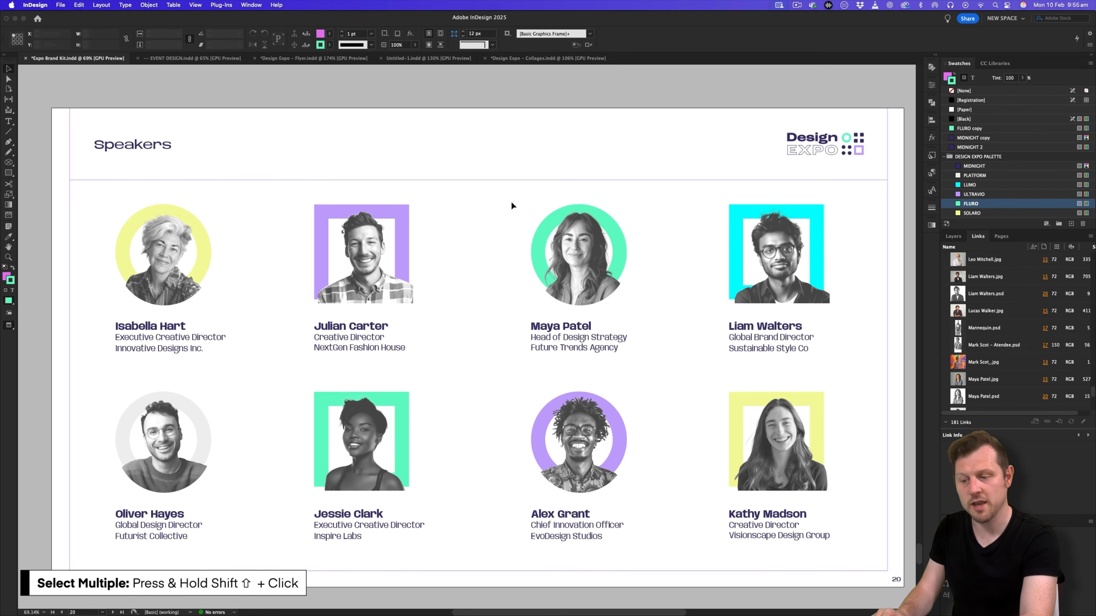
Copy the four upper-row portrait images from the brand kit's Speakers page and paste them into Untitled-1.indd.
{"action": "left_click", "coordinate": [178, 225]}
{"action": "left_click", "coordinate": [371, 231]}
{"action": "left_click", "coordinate": [570, 228], "text": "shift"}
{"action": "left_click", "coordinate": [772, 229], "text": "shift"}
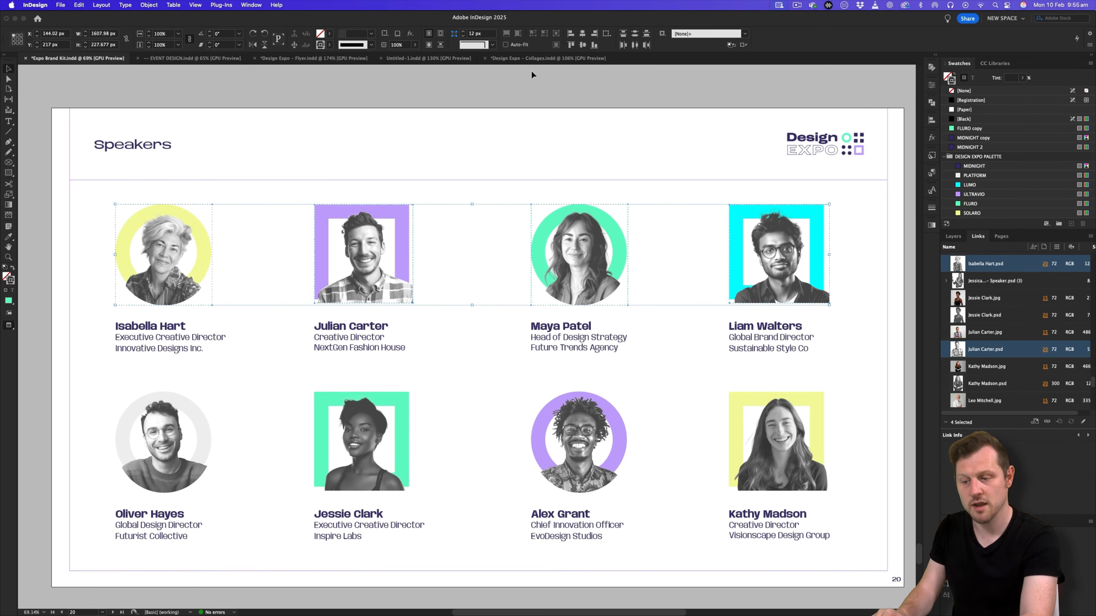
{"action": "left_click", "coordinate": [428, 58]}
{"action": "key", "text": "super+v"}
{"action": "left_click_drag", "start_coordinate": [656, 231], "coordinate": [494, 299]}
Show the guides, scale the speaker portraits proportionally to about 127 × 18 mm overall, and move them below page 2's crowd image.
{"action": "key", "text": "w"}
{"action": "key", "text": "s"}
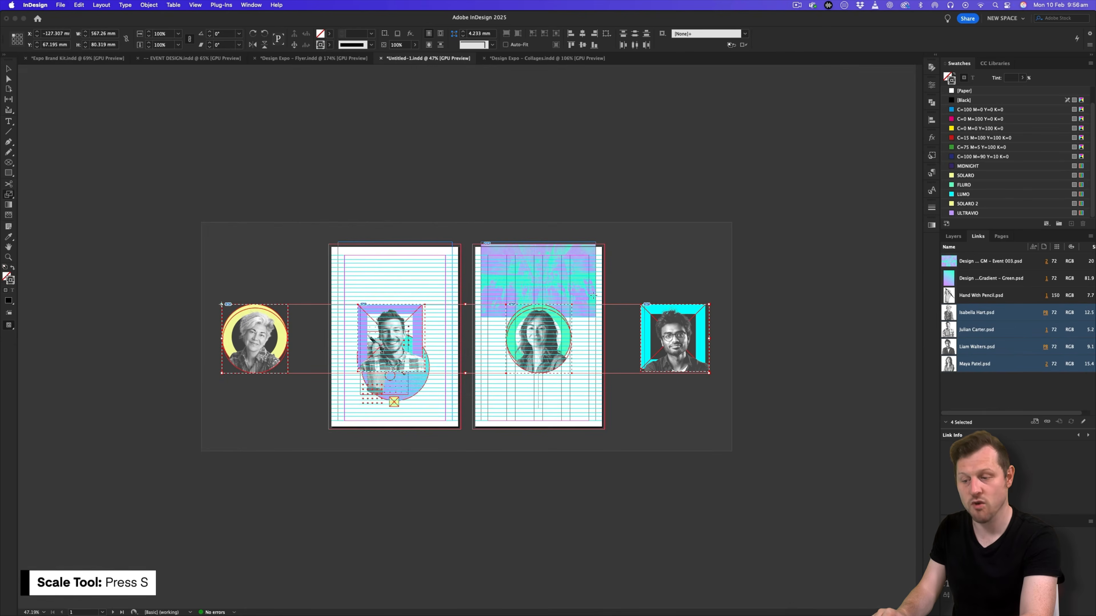
{"action": "left_click_drag", "start_coordinate": [726, 384], "coordinate": [360, 317]}
{"action": "key", "text": "v"}
{"action": "left_click_drag", "start_coordinate": [275, 320], "coordinate": [563, 358]}
{"action": "left_click_drag", "start_coordinate": [564, 361], "coordinate": [741, 297]}
{"action": "key", "text": "s"}
{"action": "left_click_drag", "start_coordinate": [810, 380], "coordinate": [731, 368]}
{"action": "key", "text": "v"}
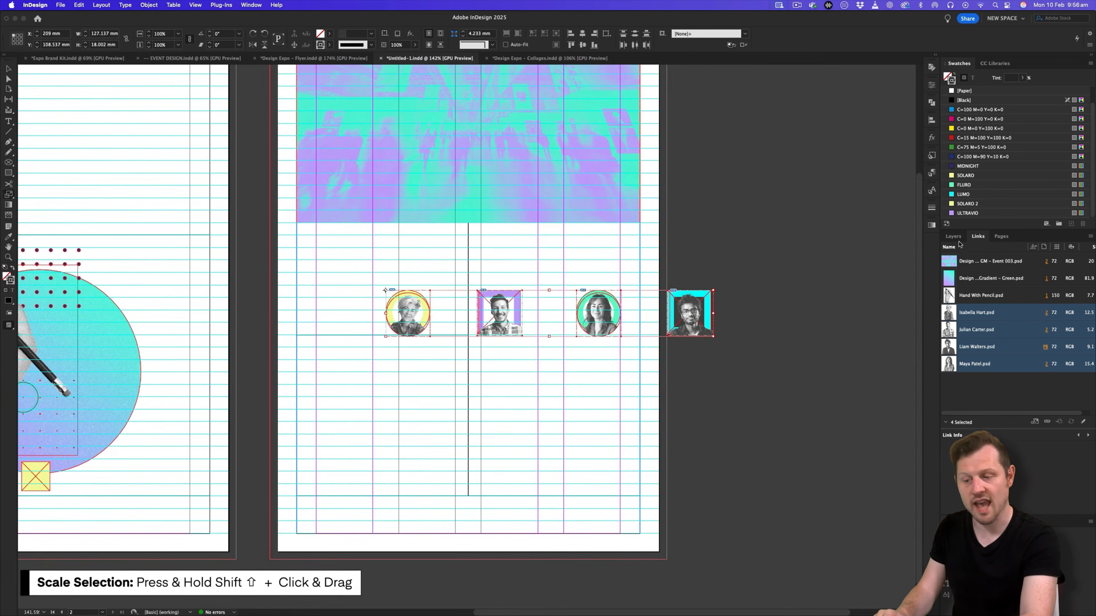
Arrange the four portraits in a two-by-two grid inside page 2's tall cell below the crowd image, two per row.
{"action": "left_click", "coordinate": [955, 237]}
{"action": "left_click_drag", "start_coordinate": [408, 312], "coordinate": [519, 287]}
{"action": "left_click_drag", "start_coordinate": [834, 367], "coordinate": [710, 297]}
{"action": "left_click_drag", "start_coordinate": [715, 310], "coordinate": [532, 380]}
{"action": "left_click_drag", "start_coordinate": [532, 380], "coordinate": [532, 380]}
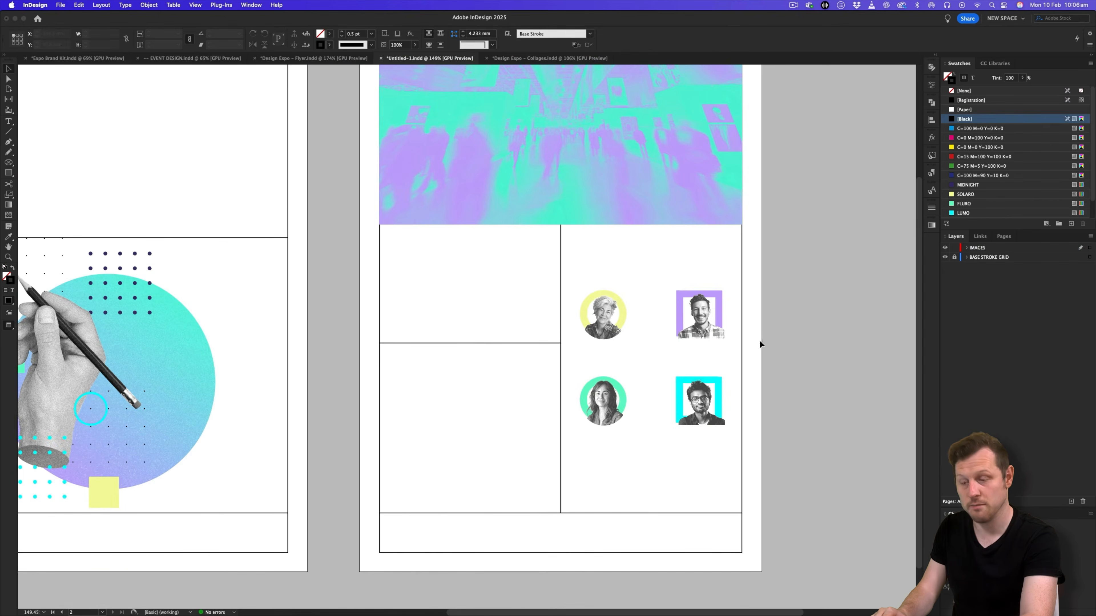
Examine the four speaker portraits on page 2 up close, including the image content inside the yellow circle portrait's frame.
{"action": "key", "text": "z"}
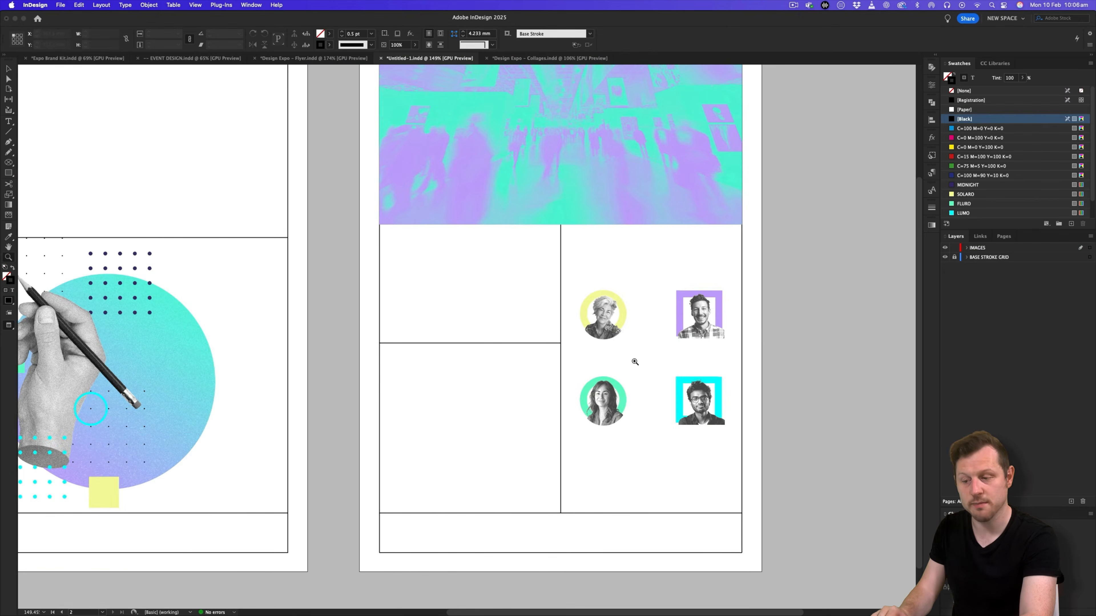
{"action": "left_click", "coordinate": [632, 358]}
{"action": "left_click_drag", "start_coordinate": [737, 270], "coordinate": [755, 271]}
{"action": "left_click_drag", "start_coordinate": [703, 325], "coordinate": [573, 253]}
{"action": "key", "text": "v"}
{"action": "key", "text": "a"}
{"action": "left_click", "coordinate": [447, 175]}
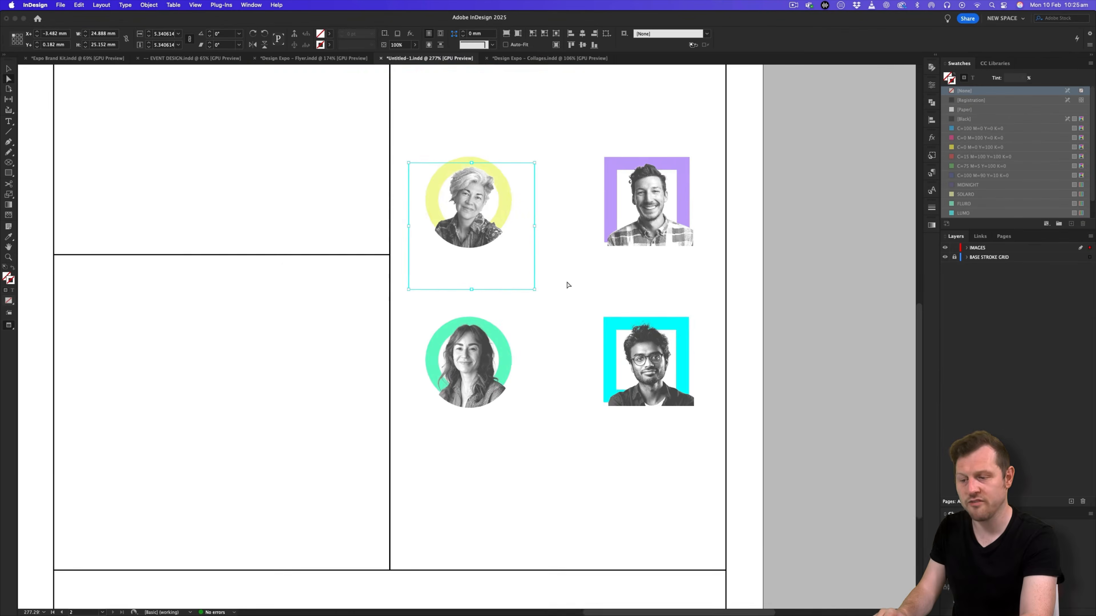
{"action": "key", "text": "z"}
{"action": "left_click_drag", "start_coordinate": [571, 254], "coordinate": [445, 311]}
{"action": "key", "text": "v"}
{"action": "left_click", "coordinate": [465, 316]}
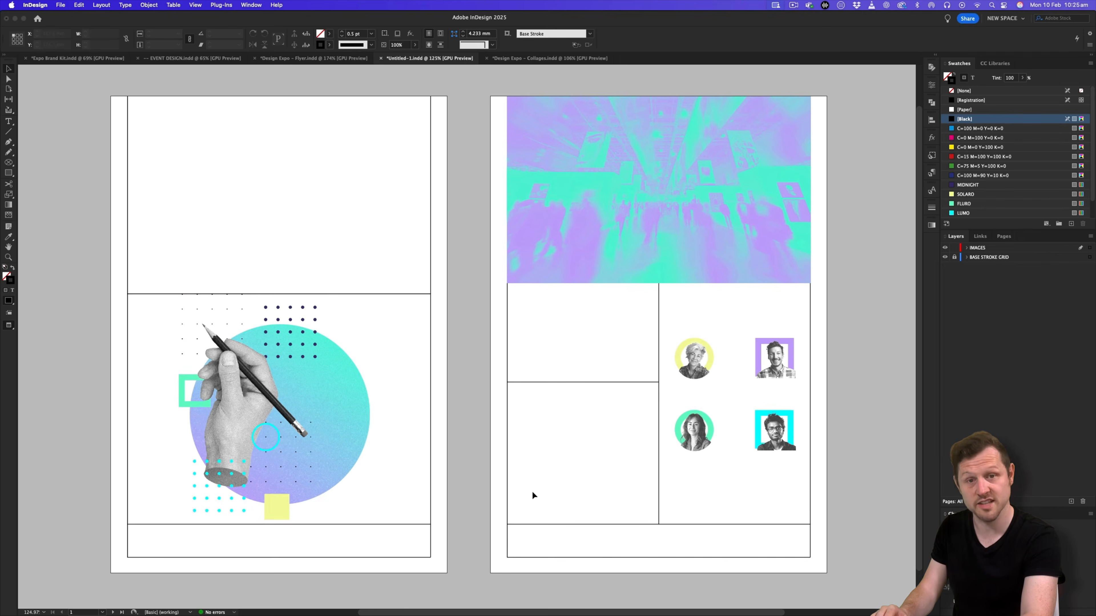
Review the finished text layout in Design Expo - Flyer.indd.
{"action": "left_click", "coordinate": [312, 57]}
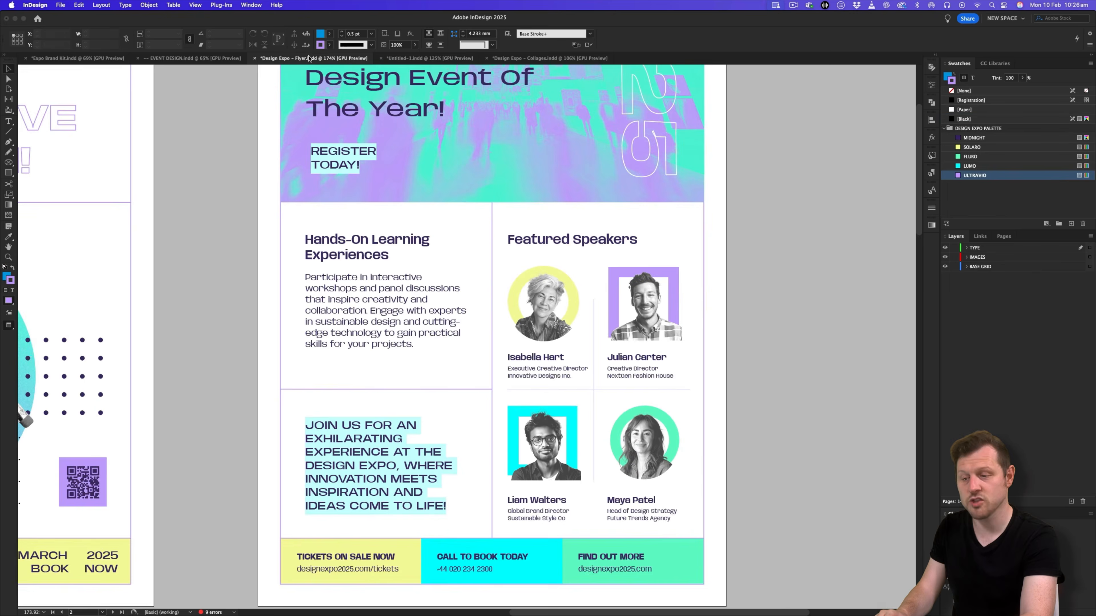
{"action": "left_click_drag", "start_coordinate": [386, 255], "coordinate": [354, 282]}
{"action": "key", "text": "super+alt+0"}
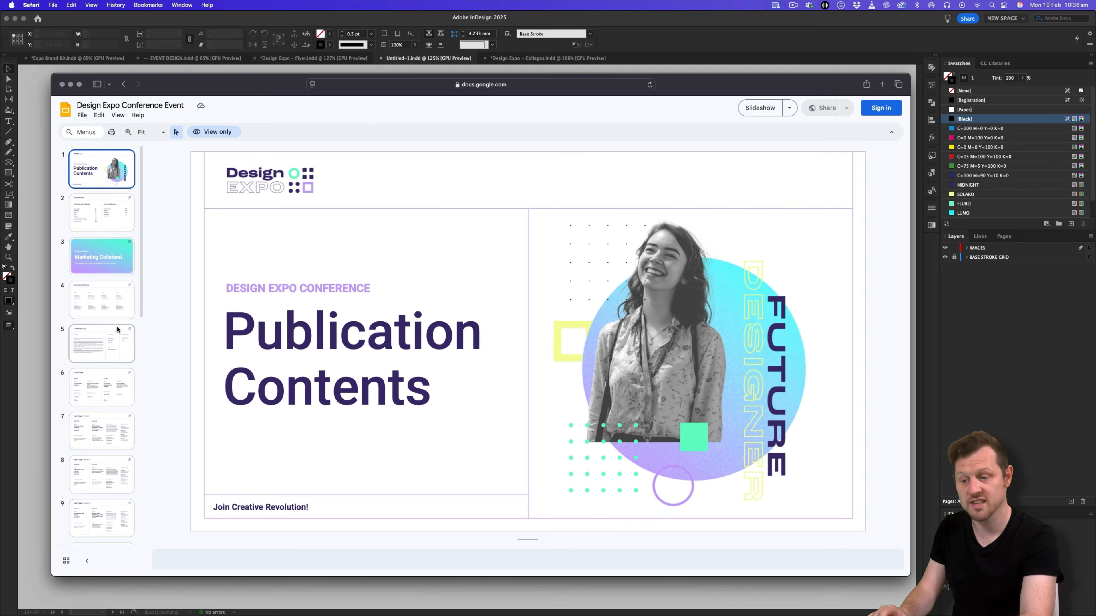
In the Design Expo Conference Event Google Slides deck, find the Flyer Copy / Version 1 slide and copy its front side header text.
{"action": "scroll", "coordinate": [118, 329], "scroll_direction": "down", "scroll_amount": 10}
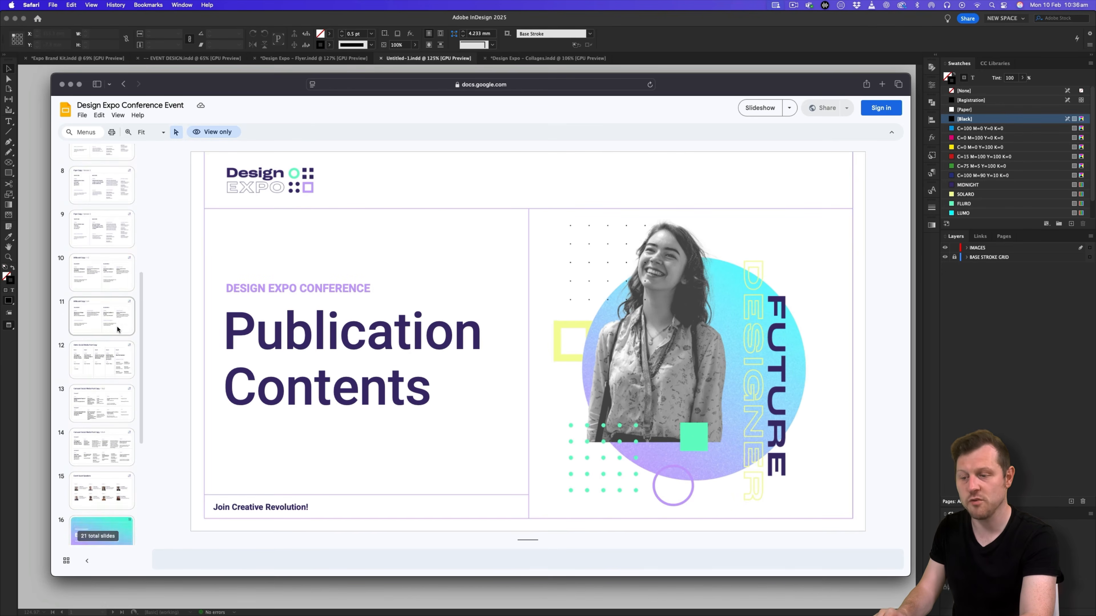
{"action": "scroll", "coordinate": [117, 326], "scroll_direction": "up", "scroll_amount": 7}
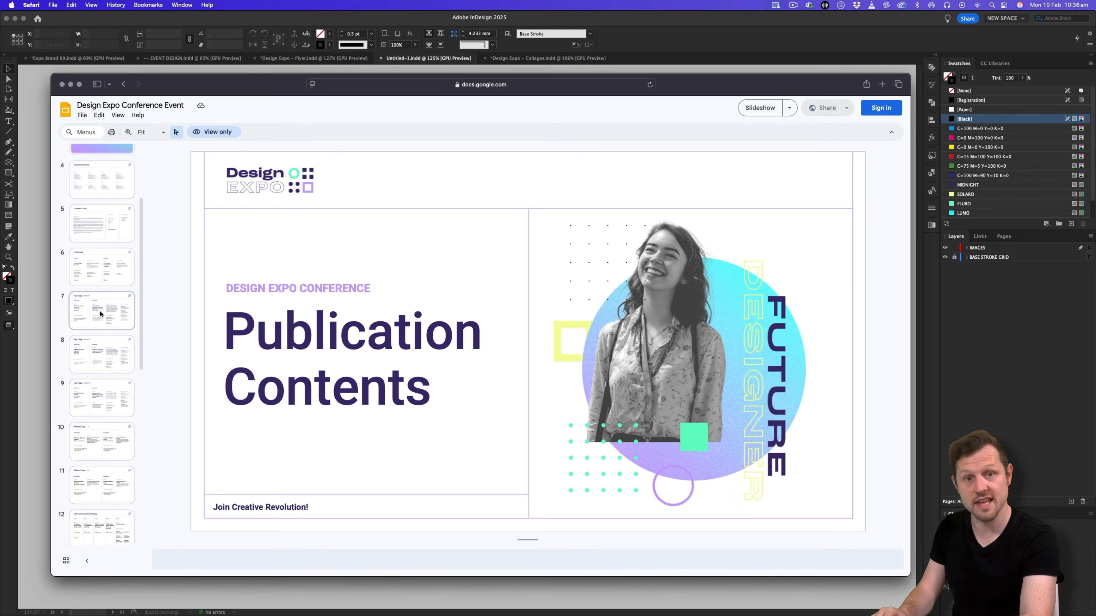
{"action": "left_click", "coordinate": [102, 314]}
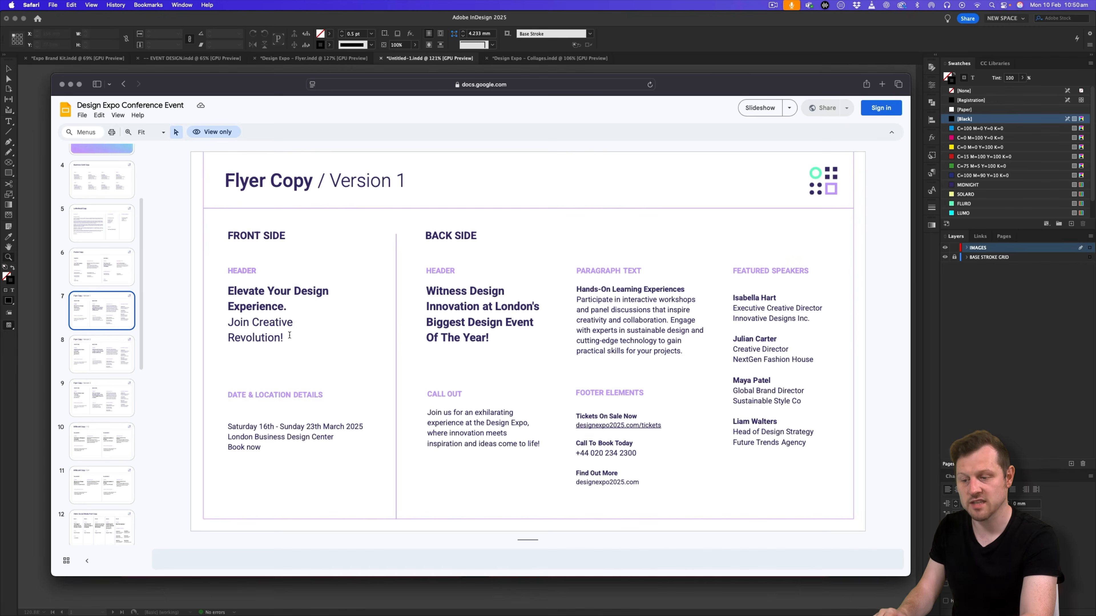
{"action": "left_click", "coordinate": [287, 335]}
{"action": "left_click_drag", "start_coordinate": [299, 338], "coordinate": [186, 280]}
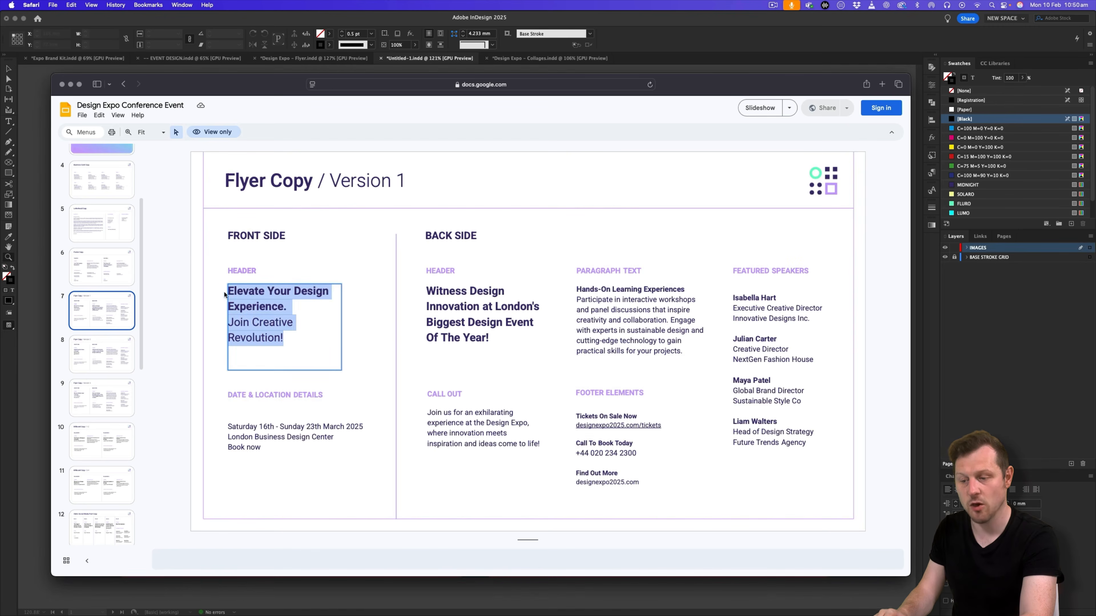
{"action": "left_click", "coordinate": [260, 314]}
{"action": "key", "text": "super+a"}
{"action": "key", "text": "super+c"}
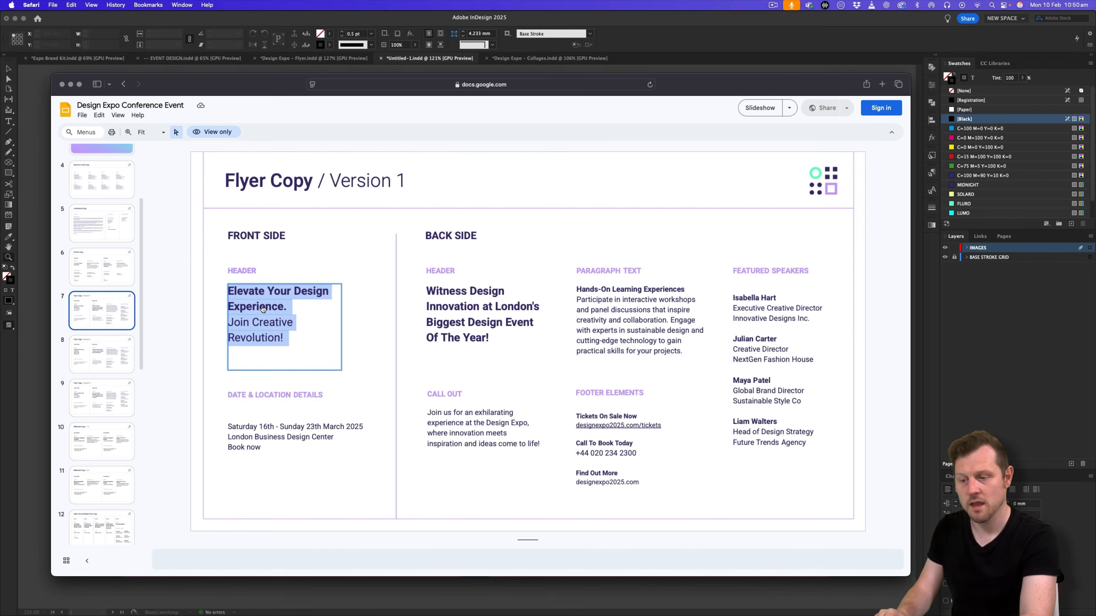
Switch back to InDesign, add a layer named TYPE above IMAGES, and lock the IMAGES layer.
{"action": "key", "text": "super+Tab"}
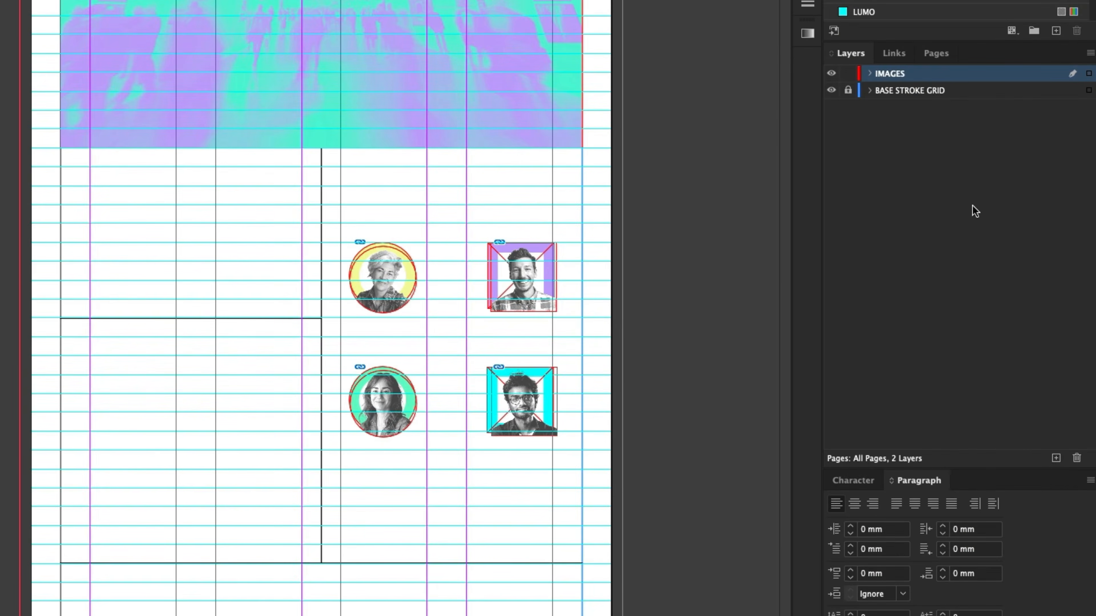
{"action": "left_click", "coordinate": [1056, 458]}
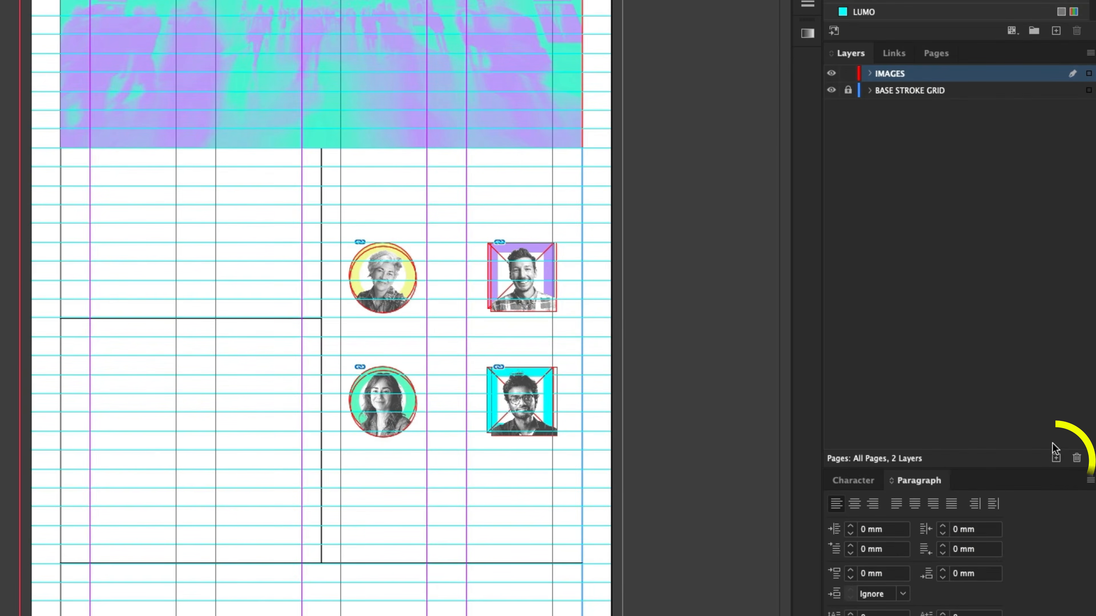
{"action": "double_click", "coordinate": [889, 76]}
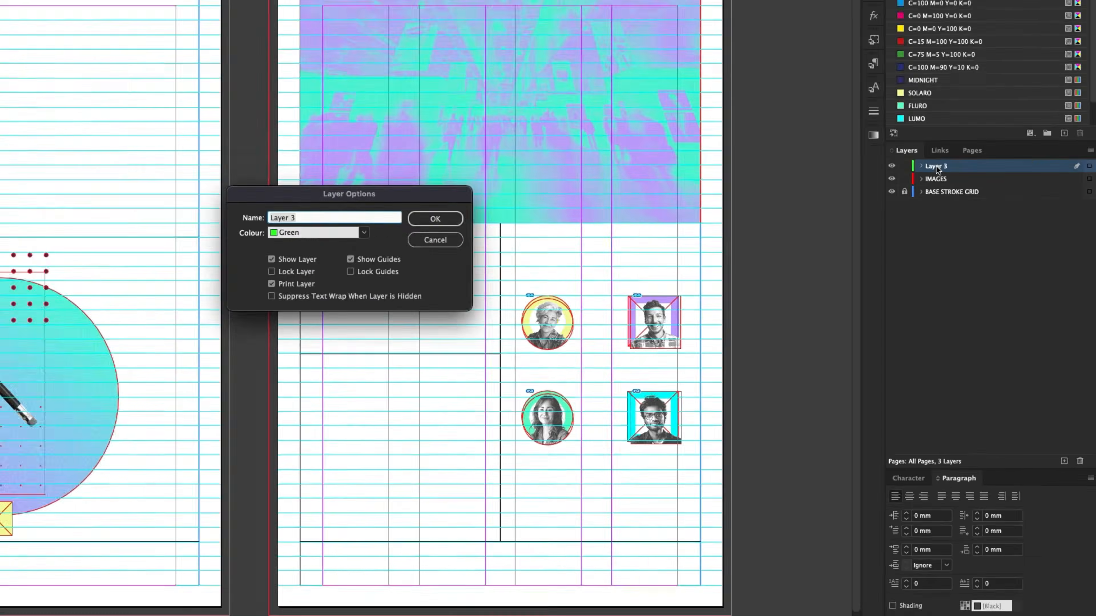
{"action": "type", "text": "TYPE"}
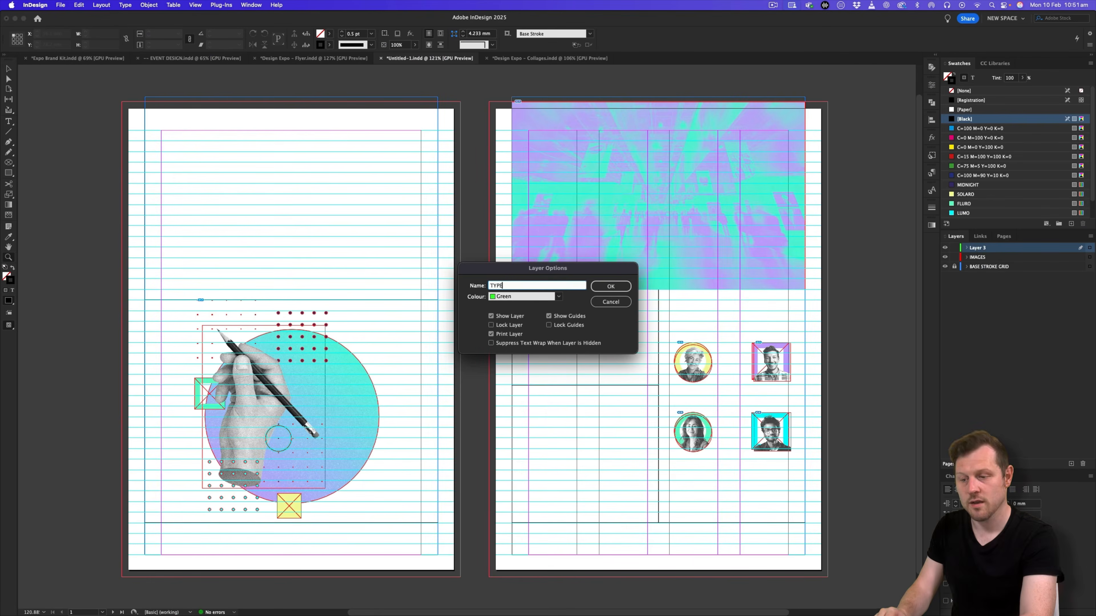
{"action": "key", "text": "Return"}
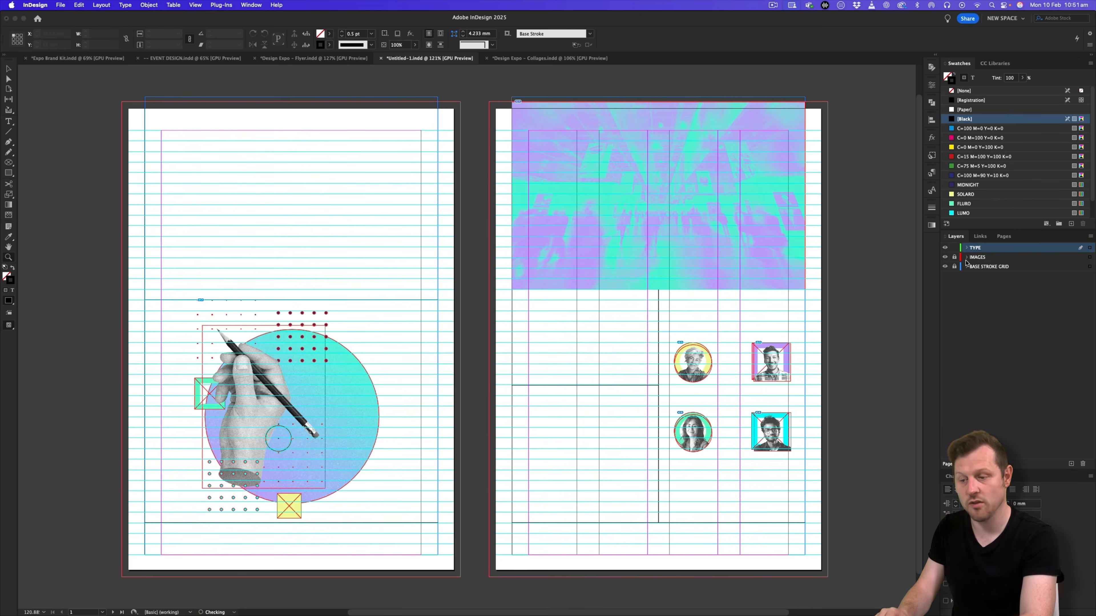
Create a text frame across the margins in page 1's upper cell and paste the copied header text into it.
{"action": "left_click_drag", "start_coordinate": [212, 193], "coordinate": [418, 269]}
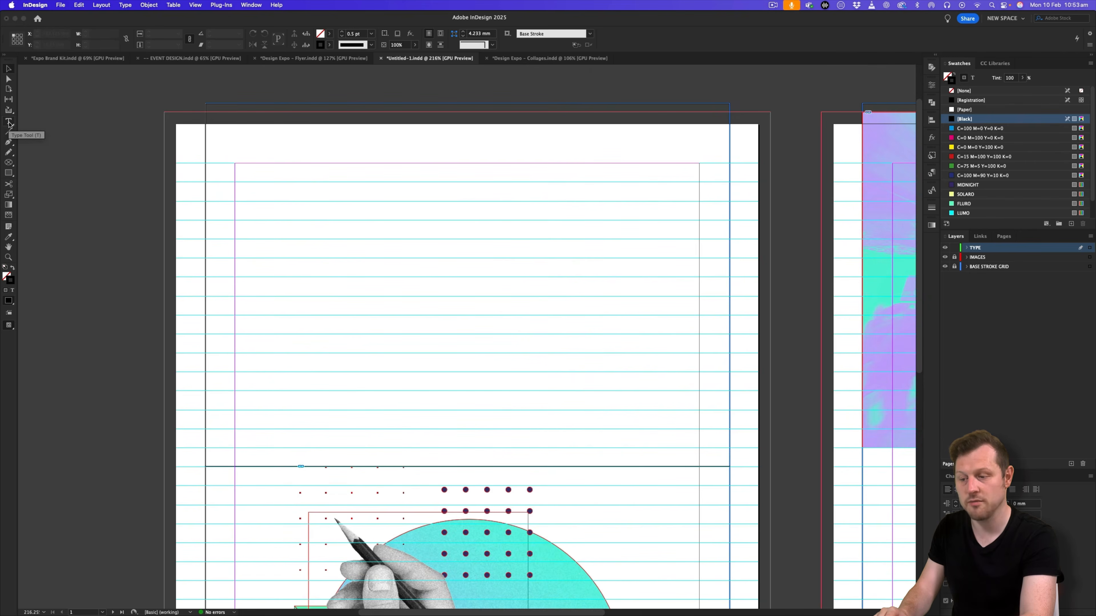
{"action": "left_click", "coordinate": [9, 123]}
{"action": "left_click_drag", "start_coordinate": [235, 164], "coordinate": [700, 411]}
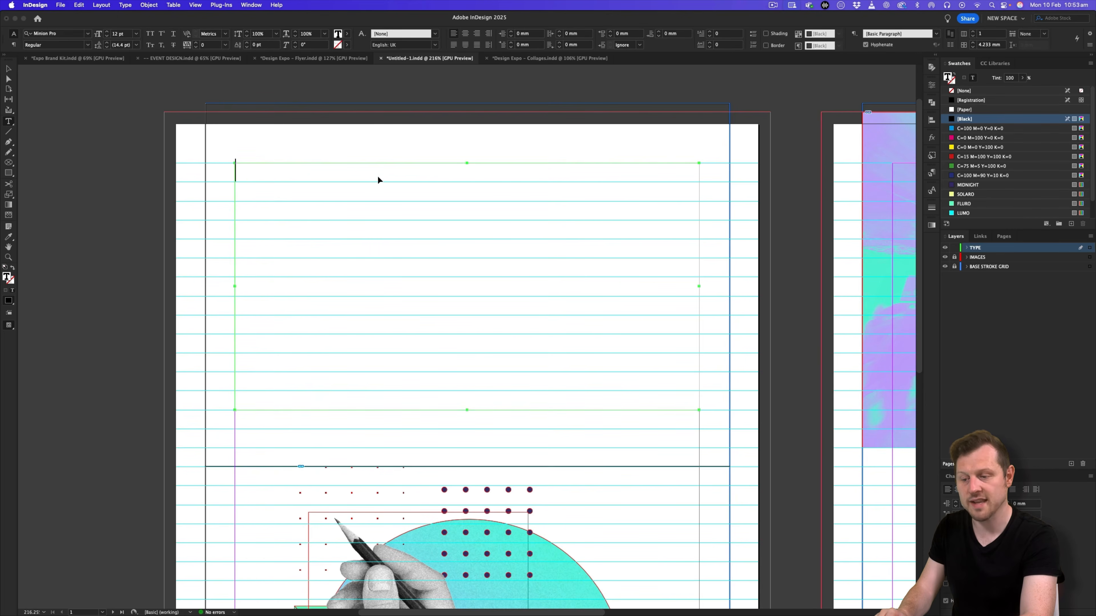
{"action": "key", "text": "super+v"}
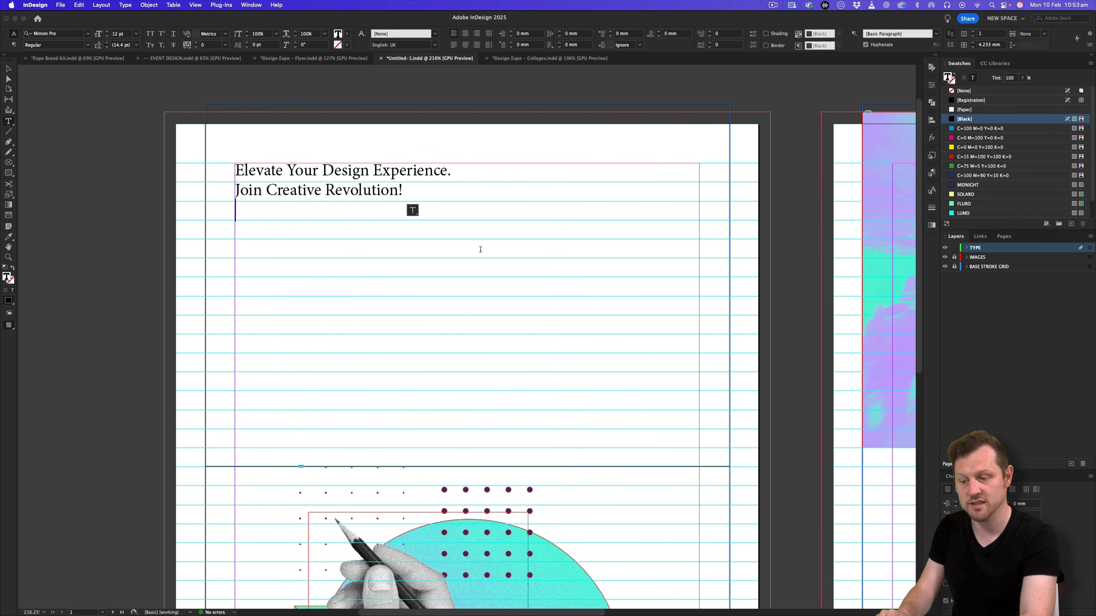
Check the display header combo in Expo Brand Kit.indd, and set page 1's header text in Base Neue Expanded Medium.
{"action": "left_click", "coordinate": [47, 58]}
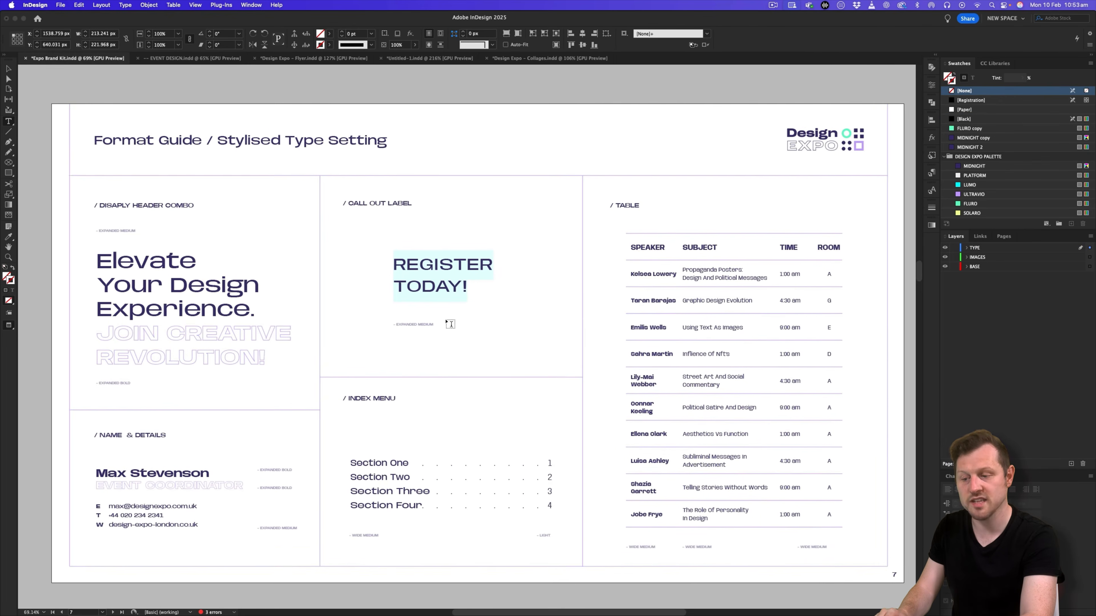
{"action": "scroll", "coordinate": [450, 324], "scroll_direction": "down", "scroll_amount": 1}
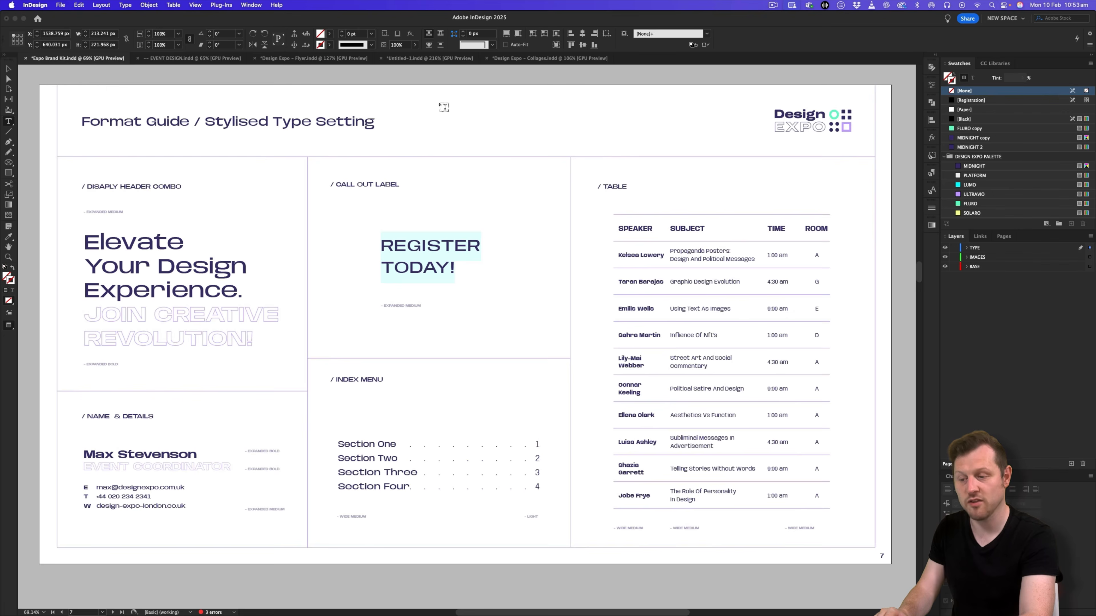
{"action": "left_click", "coordinate": [432, 59]}
{"action": "left_click", "coordinate": [337, 178]}
{"action": "key", "text": "super+a"}
{"action": "left_click", "coordinate": [54, 35]}
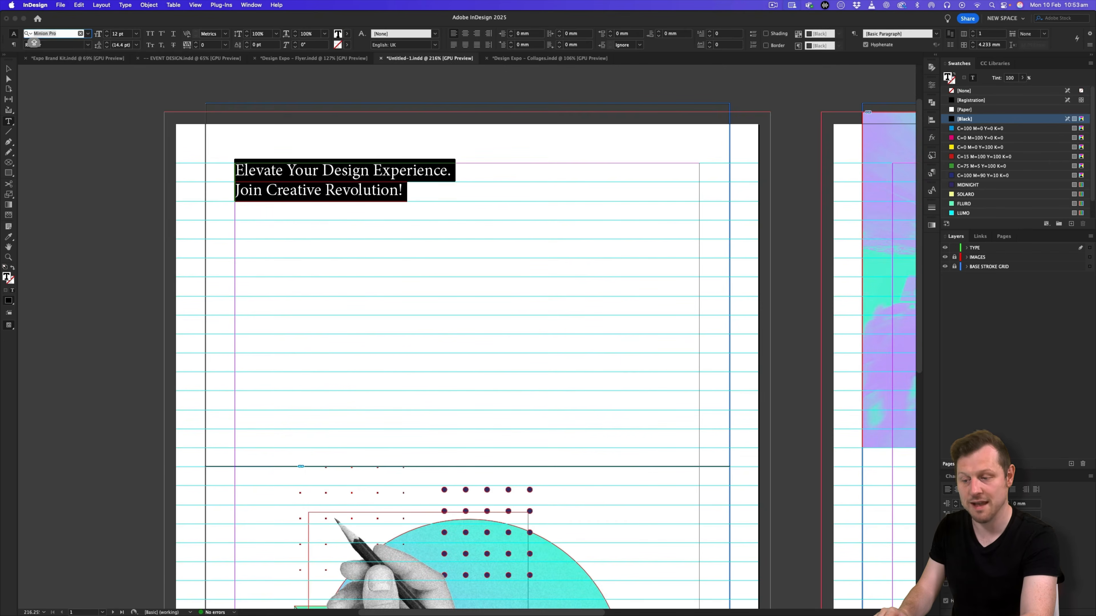
{"action": "type", "text": "base"}
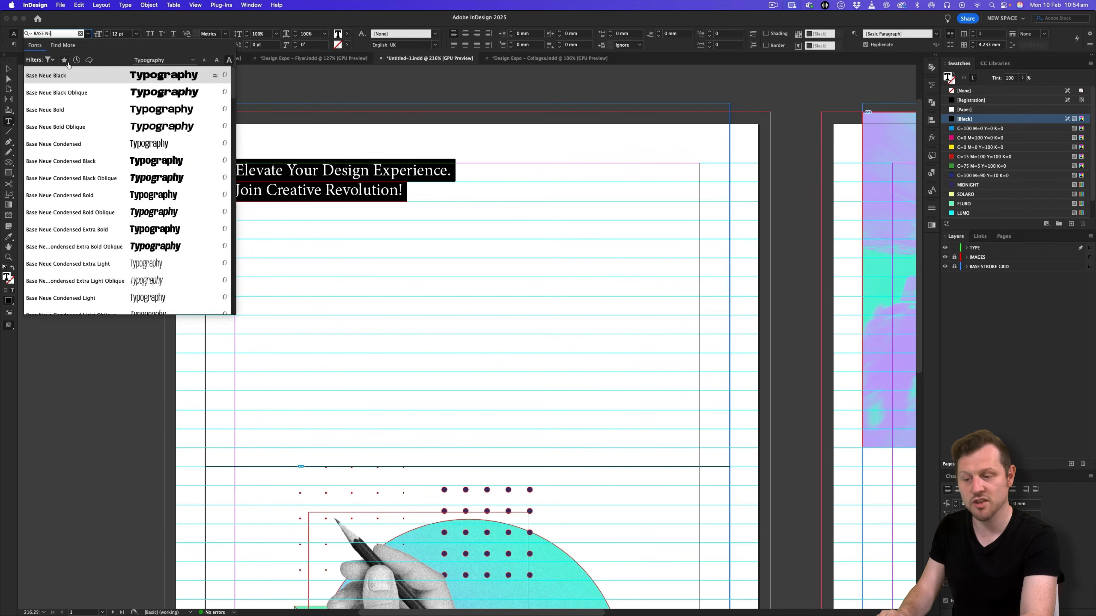
{"action": "left_click", "coordinate": [79, 91]}
{"action": "left_click", "coordinate": [87, 45]}
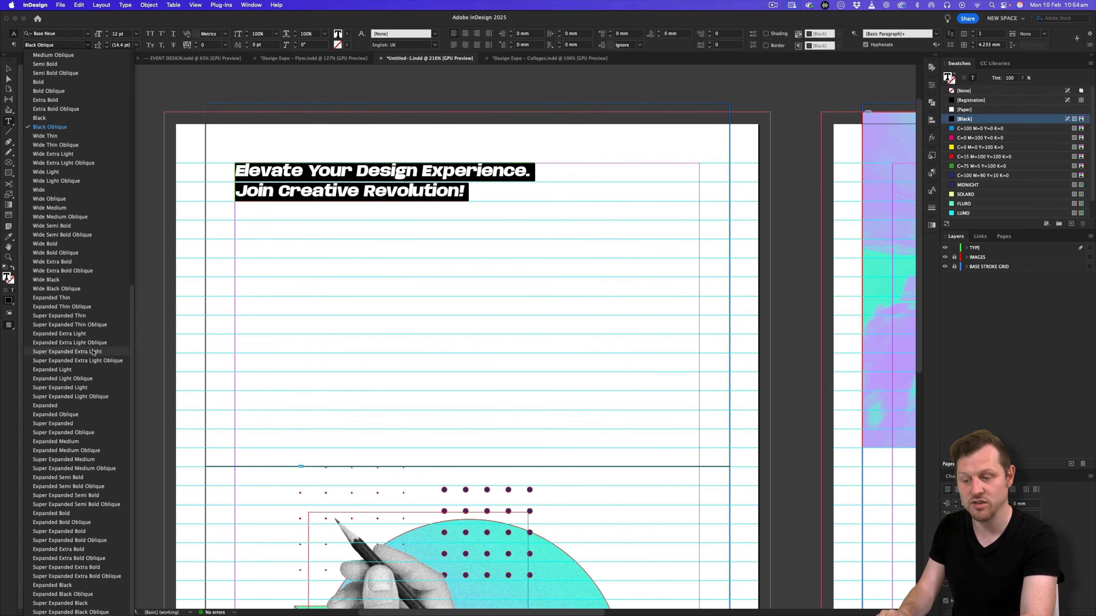
{"action": "left_click", "coordinate": [80, 441]}
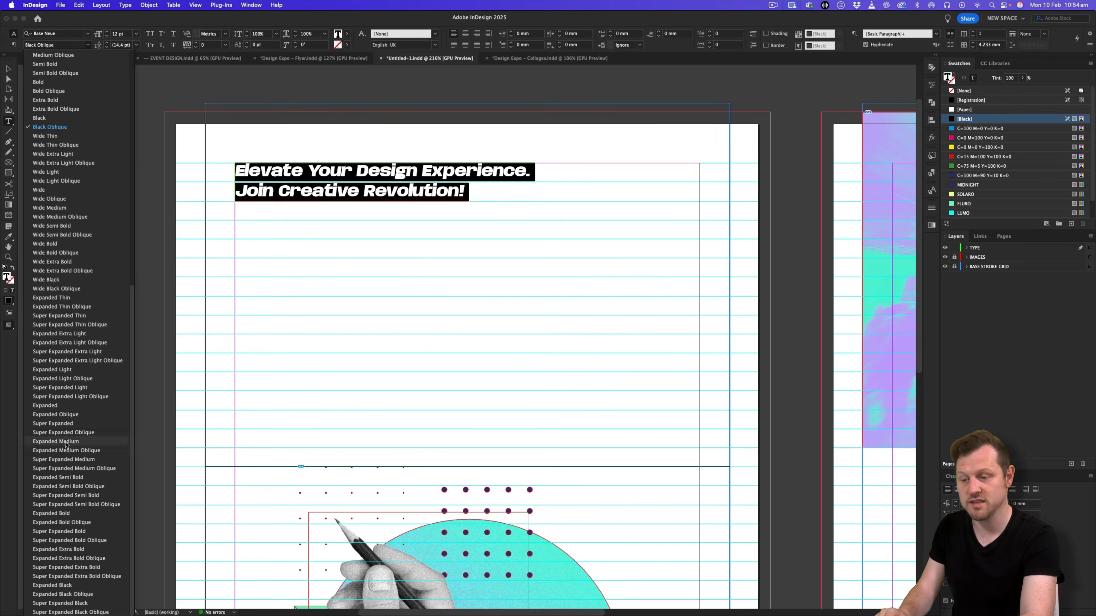
Set page 1's header text to 33 pt with 38 pt leading and extend its text frame to about 73.5 mm high.
{"action": "left_click", "coordinate": [120, 35]}
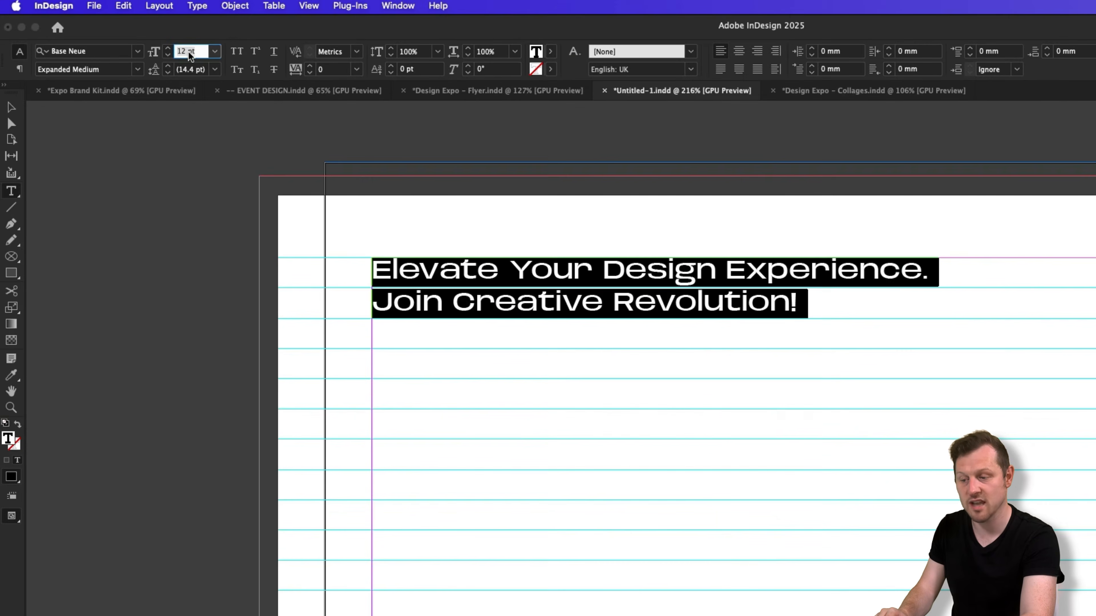
{"action": "type", "text": "33"}
{"action": "key", "text": "Tab"}
{"action": "type", "text": "38"}
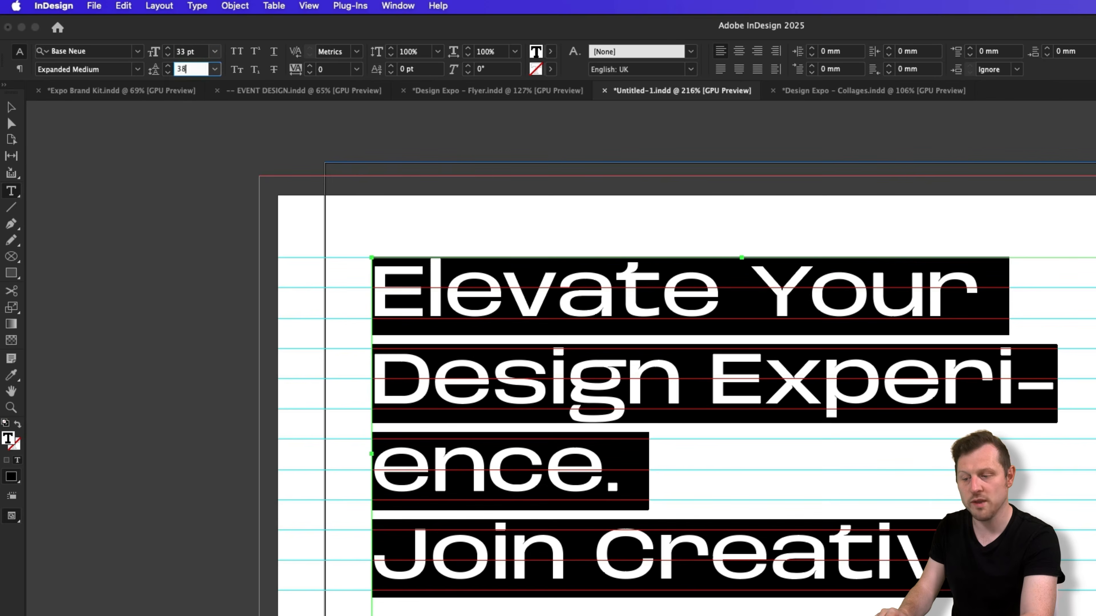
{"action": "key", "text": "Tab"}
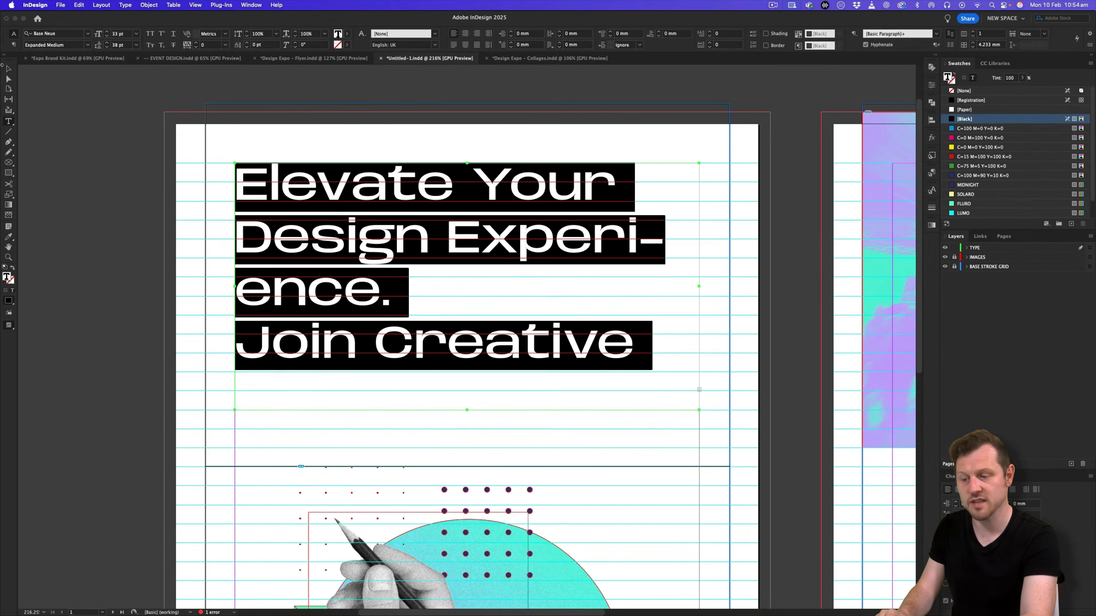
{"action": "key", "text": "Escape"}
{"action": "left_click_drag", "start_coordinate": [467, 410], "coordinate": [467, 452]}
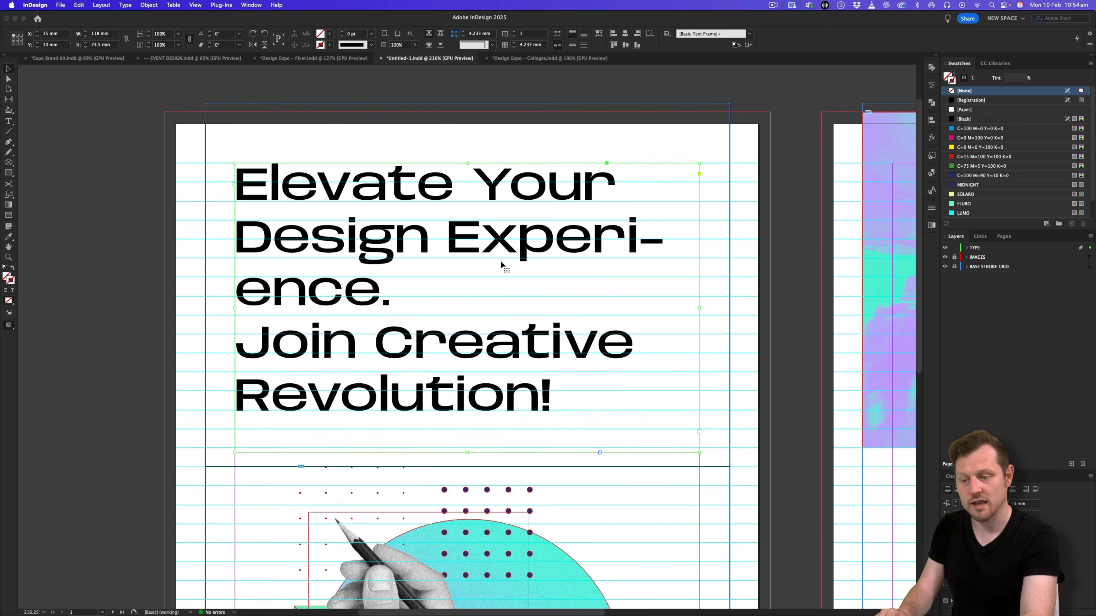
Turn off hyphenation for all of the header text on page 1.
{"action": "double_click", "coordinate": [560, 227]}
{"action": "key", "text": "super+a"}
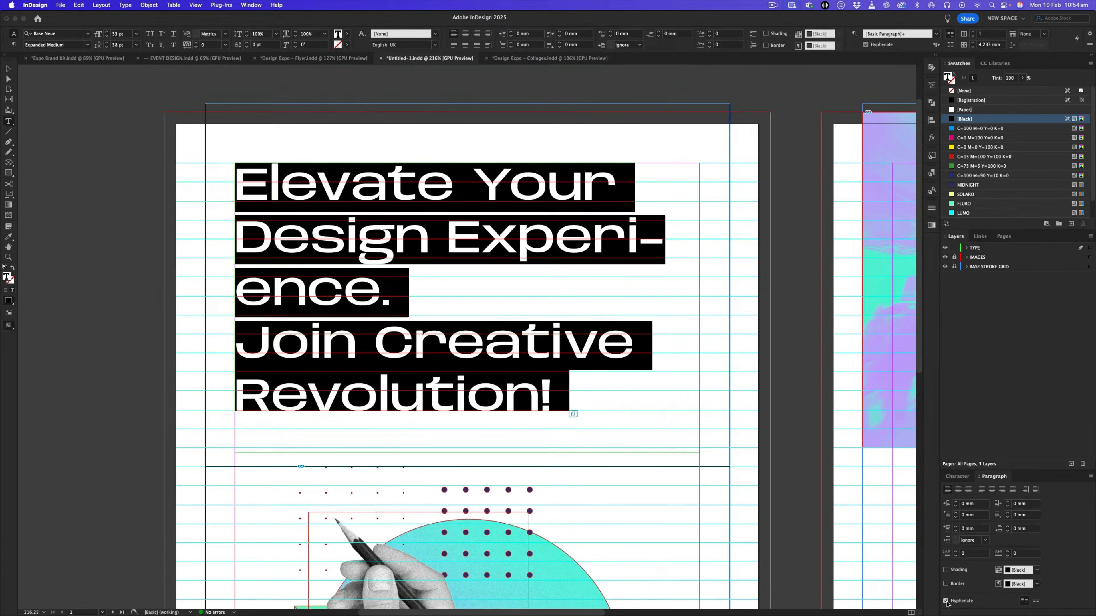
{"action": "left_click", "coordinate": [685, 580]}
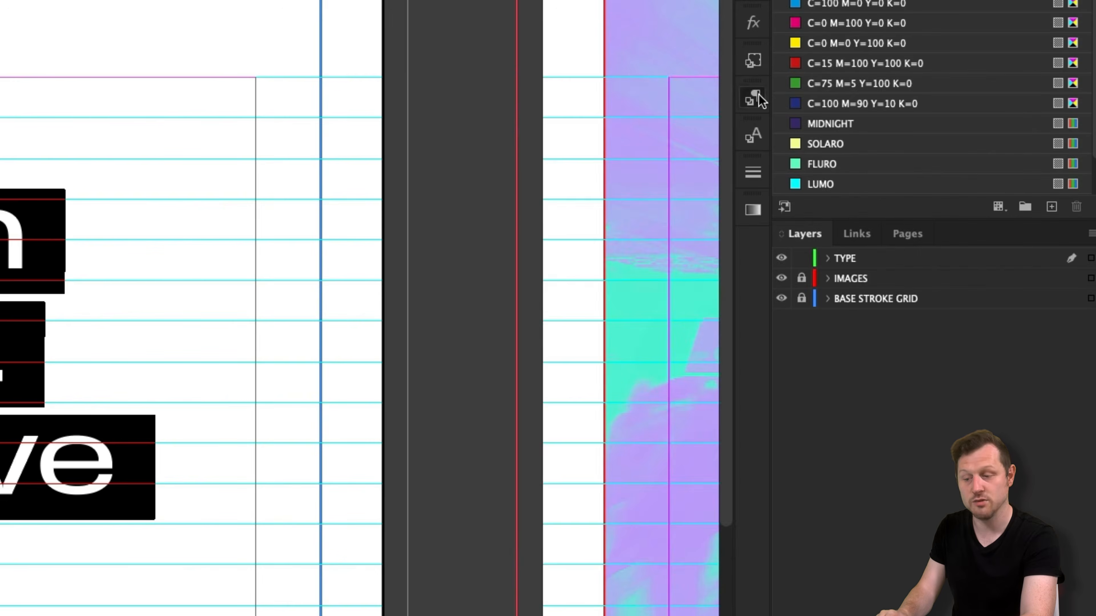
Create a paragraph style named Header from the selected header text and apply it to the selection.
{"action": "left_click", "coordinate": [933, 173]}
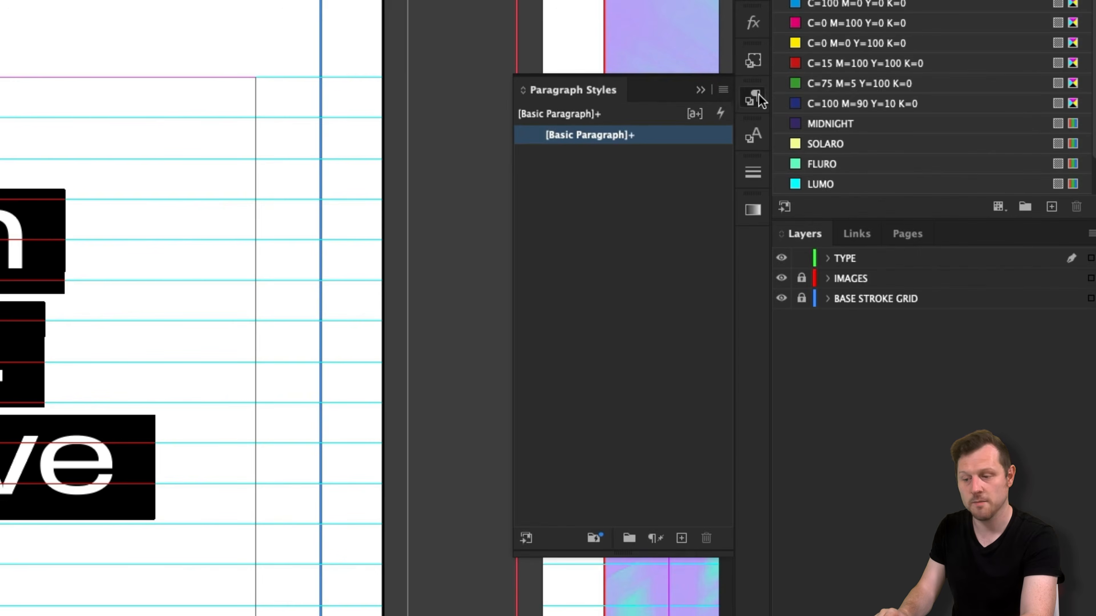
{"action": "left_click", "coordinate": [723, 89]}
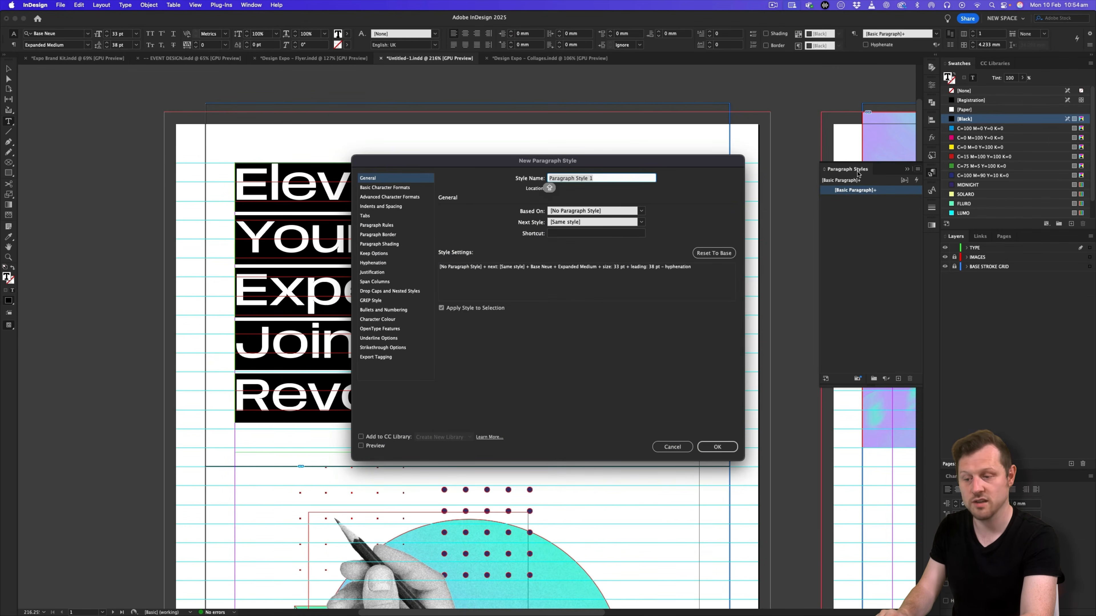
{"action": "type", "text": "Header"}
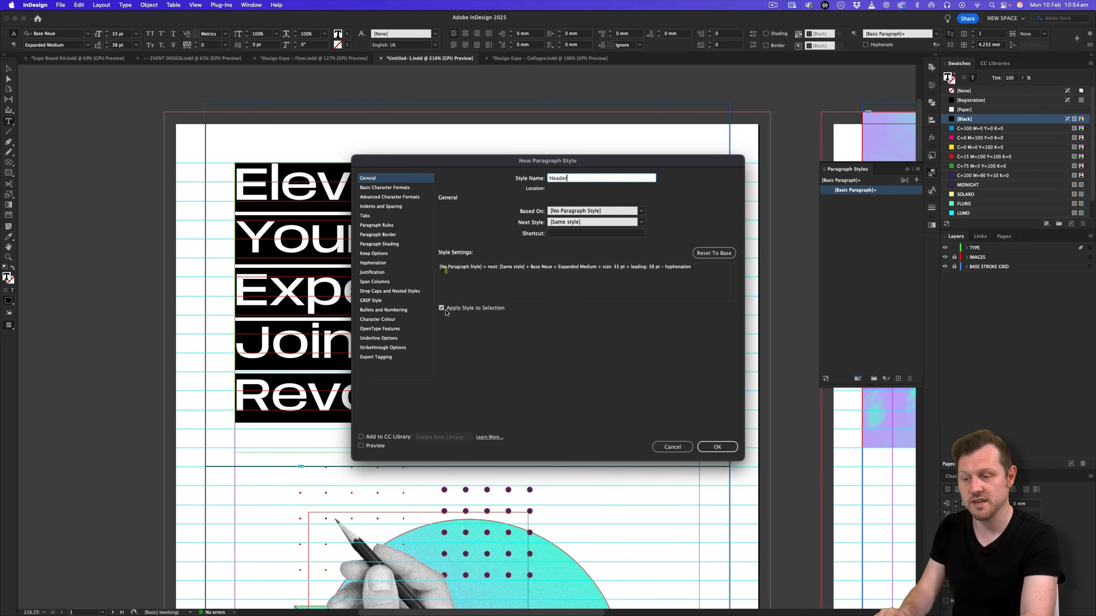
{"action": "key", "text": "Return"}
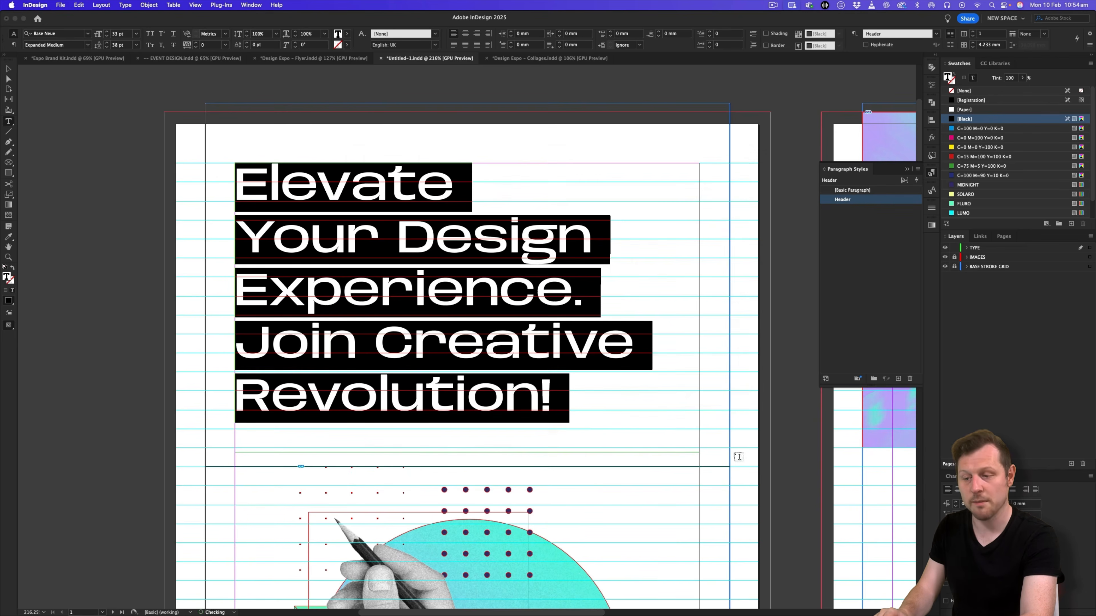
Show hidden characters and extend the header text frame to about 76 mm high.
{"action": "left_click", "coordinate": [129, 6]}
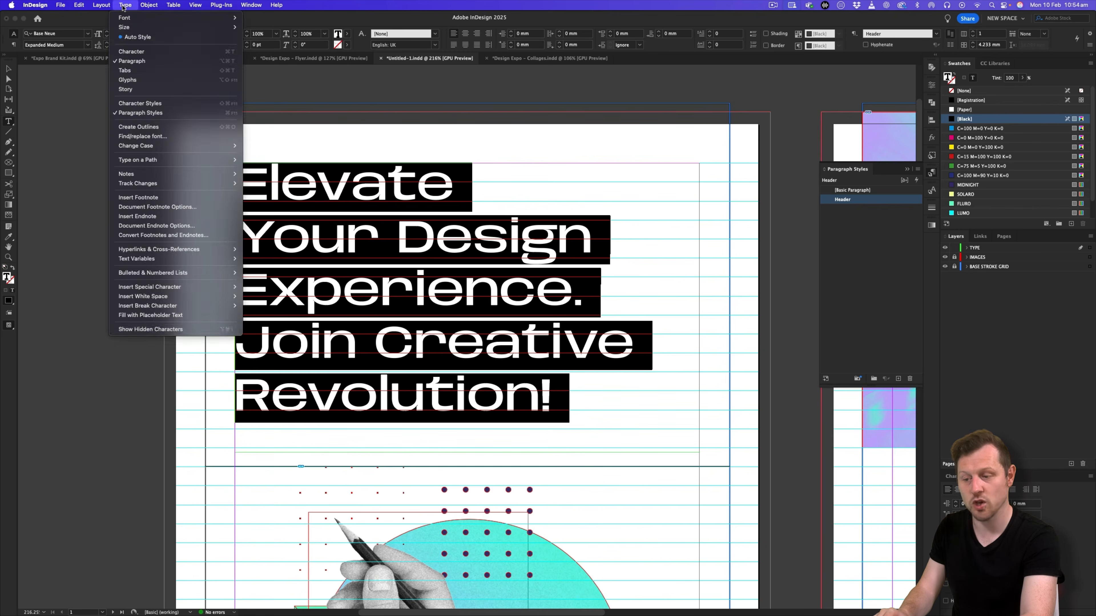
{"action": "left_click", "coordinate": [158, 331]}
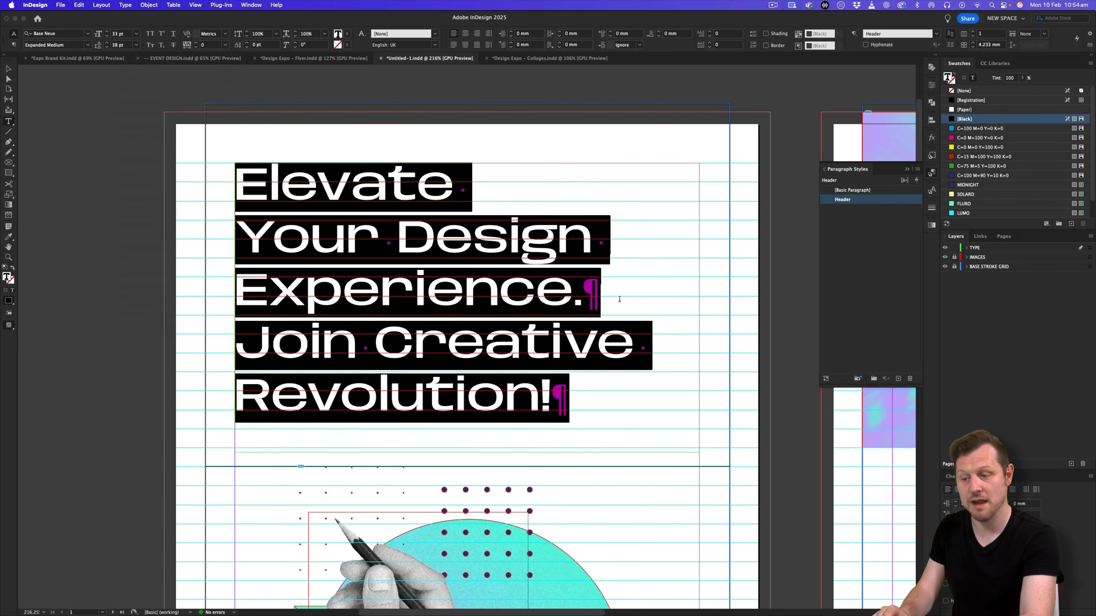
{"action": "left_click", "coordinate": [10, 69]}
{"action": "key", "text": "super+shift+a"}
{"action": "scroll", "coordinate": [470, 272], "scroll_direction": "up", "scroll_amount": 3}
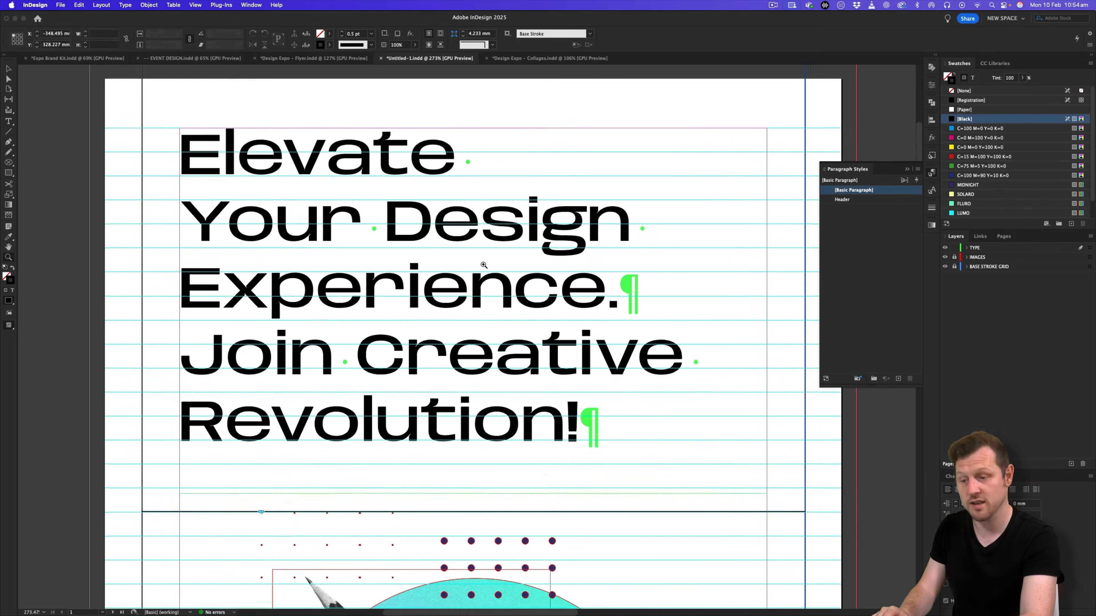
{"action": "scroll", "coordinate": [485, 267], "scroll_direction": "down", "scroll_amount": 2}
{"action": "left_click", "coordinate": [520, 296]}
{"action": "left_click_drag", "start_coordinate": [481, 463], "coordinate": [481, 475]}
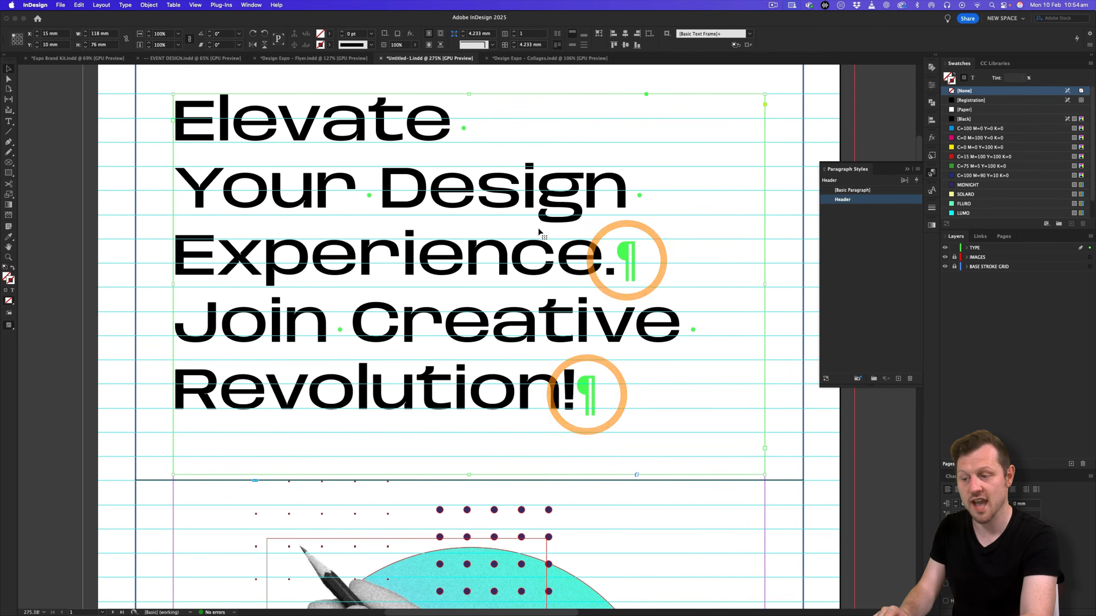
Delete the stray paragraph return after "Revolution!" at the end of the header text.
{"action": "scroll", "coordinate": [538, 228], "scroll_direction": "up", "scroll_amount": 1}
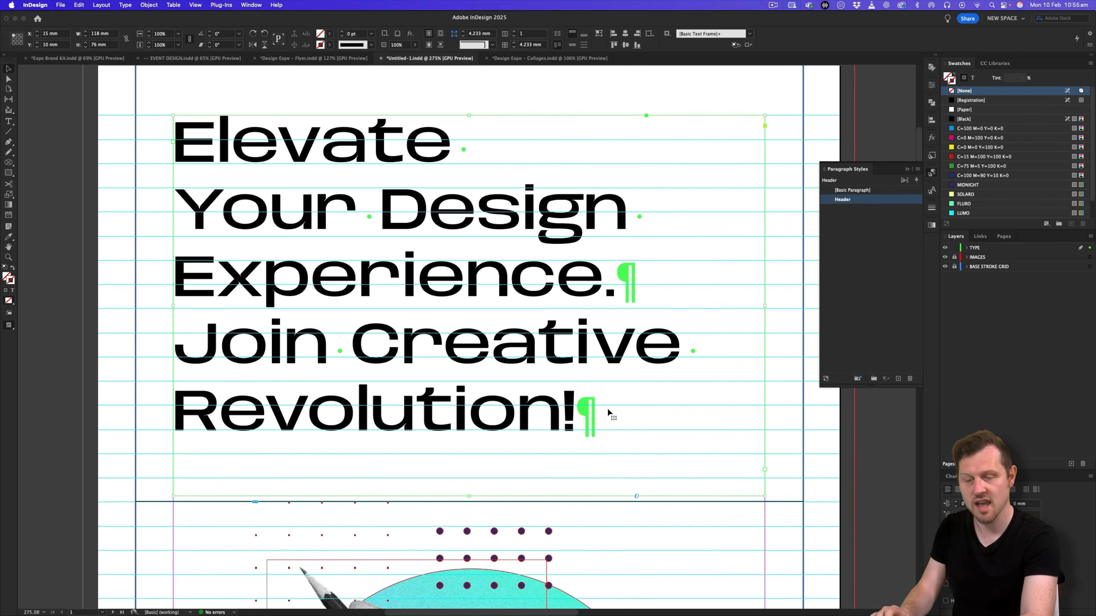
{"action": "double_click", "coordinate": [630, 420]}
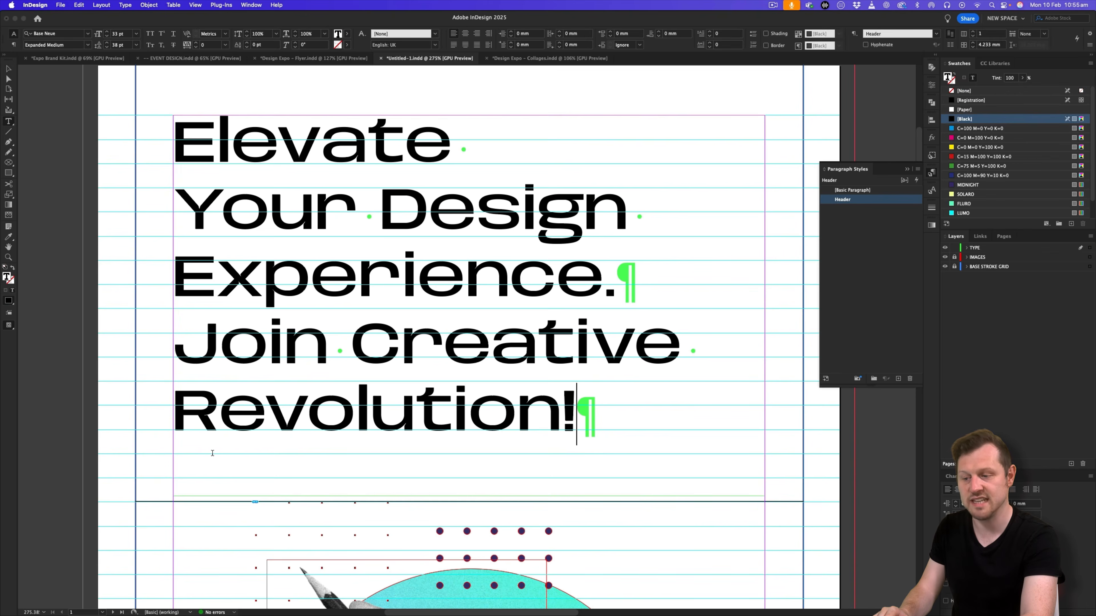
{"action": "key", "text": "Delete"}
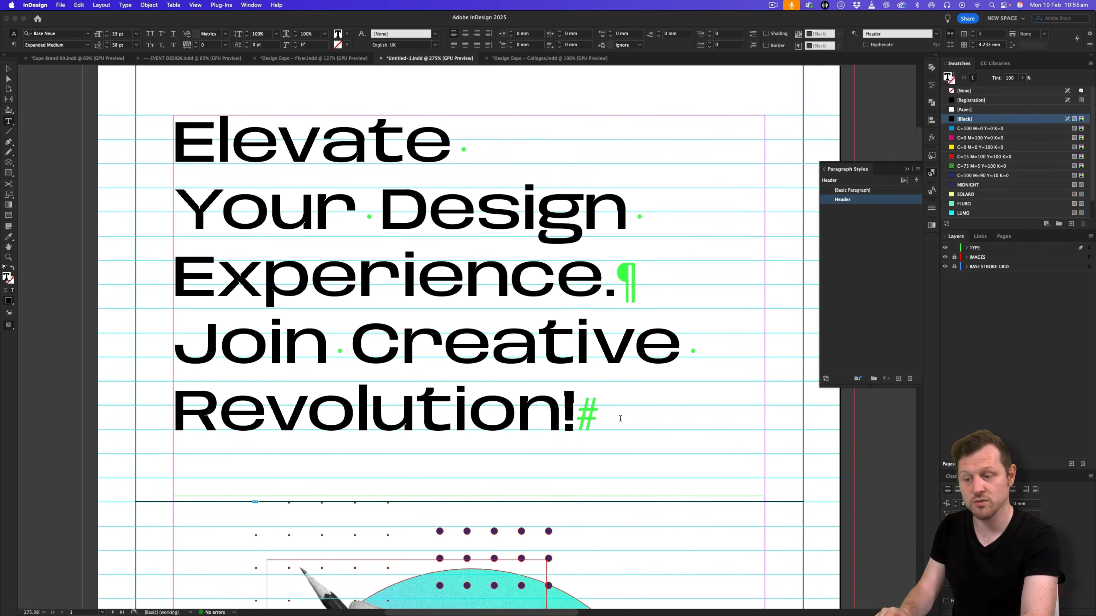
{"action": "left_click", "coordinate": [11, 69]}
{"action": "key", "text": "z"}
{"action": "left_click_drag", "start_coordinate": [561, 242], "coordinate": [491, 276]}
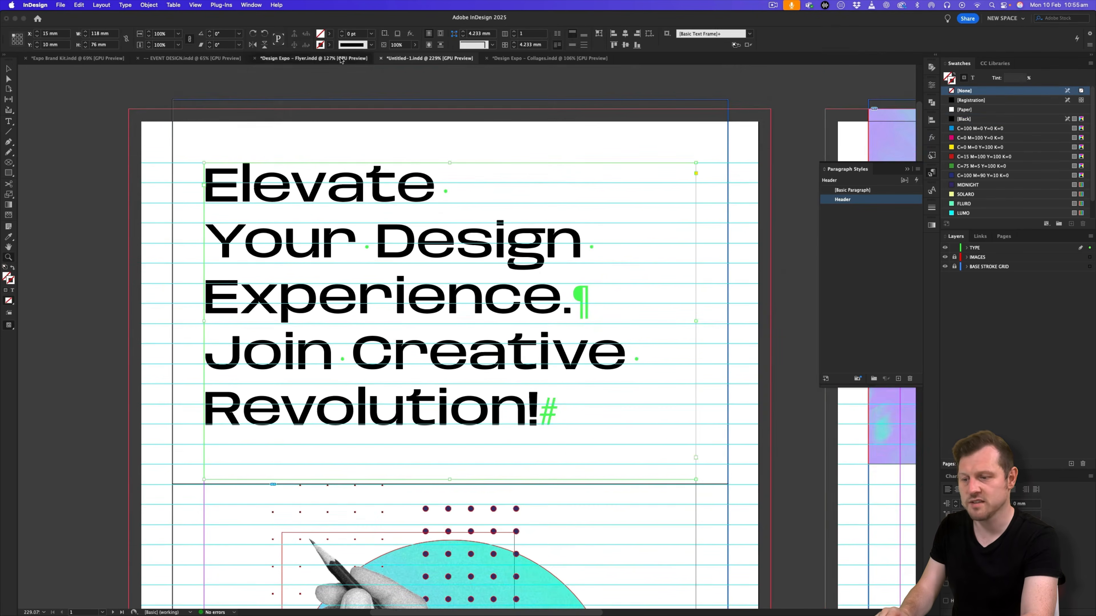
Check the header styling in Design Expo – Flyer.indd and the display header combo in Expo Brand Kit.indd.
{"action": "left_click", "coordinate": [340, 59]}
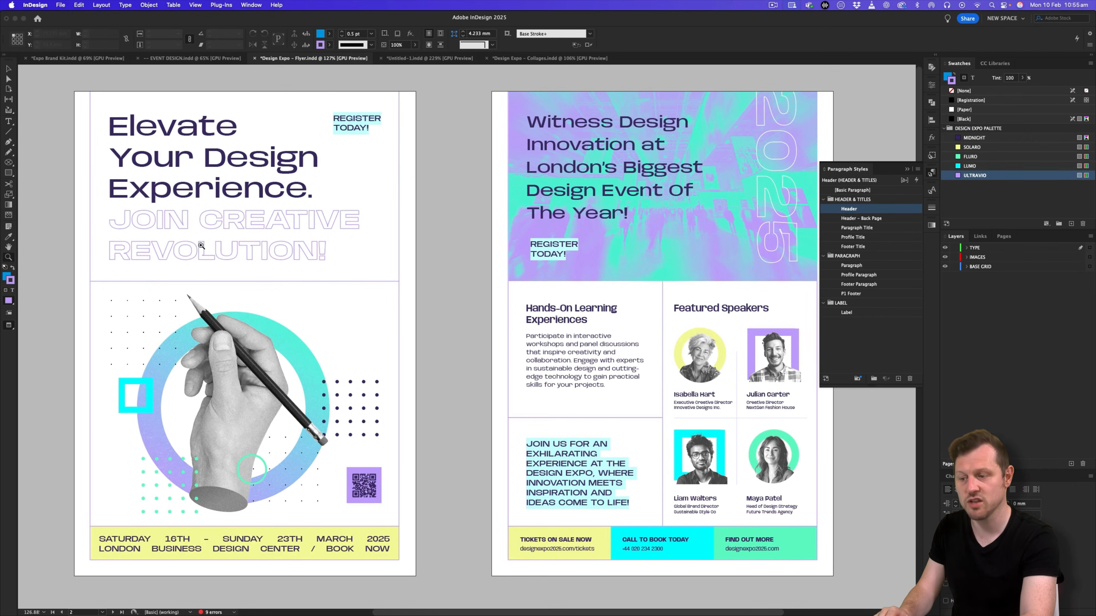
{"action": "left_click", "coordinate": [79, 59]}
{"action": "left_click_drag", "start_coordinate": [109, 313], "coordinate": [222, 295]}
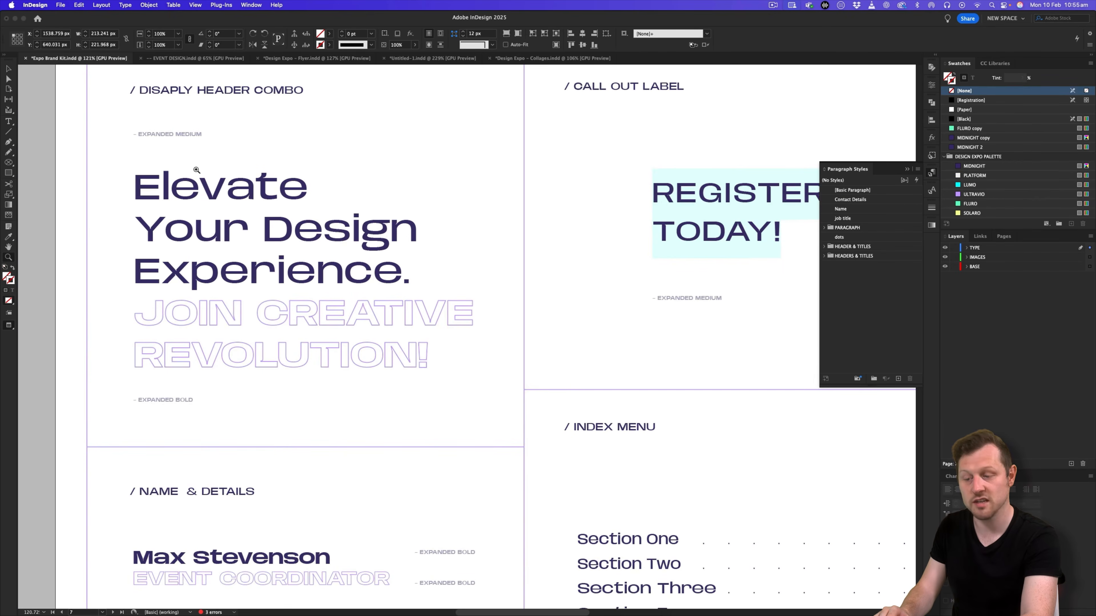
{"action": "scroll", "coordinate": [350, 278], "scroll_direction": "up", "scroll_amount": 3}
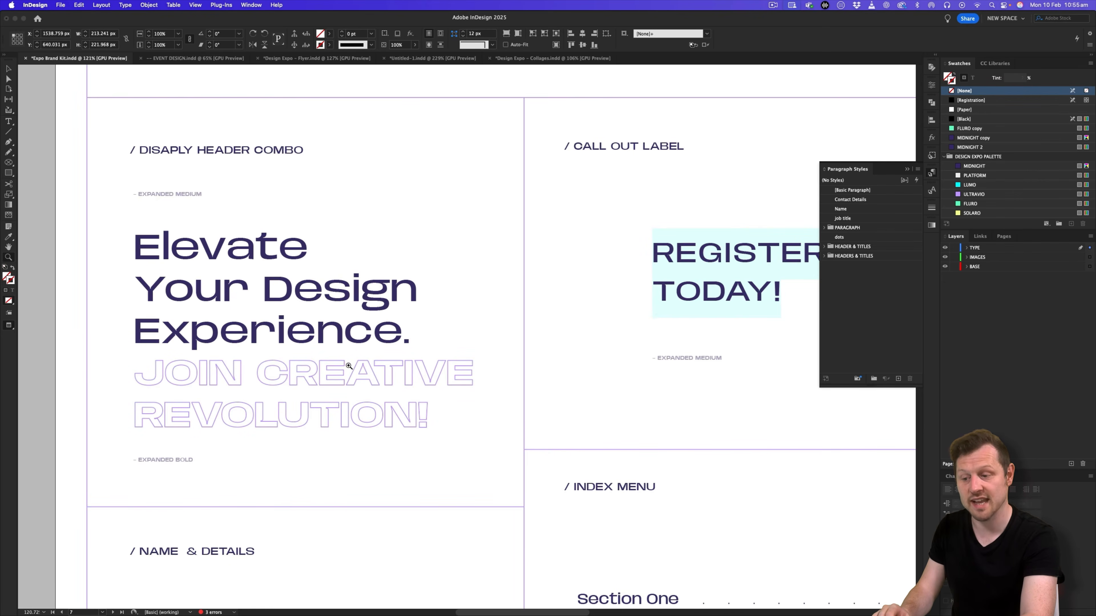
{"action": "left_click", "coordinate": [908, 169]}
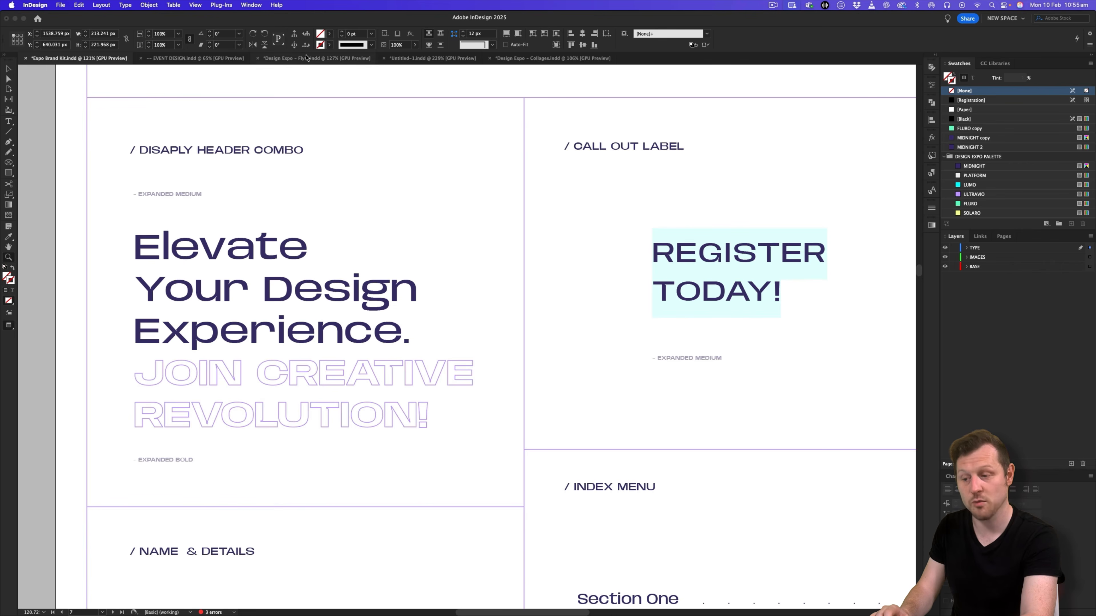
Return to Untitled-1.indd and set the header's "Join Creative Revolution!" lines in Base Neue Expanded Bold.
{"action": "left_click", "coordinate": [417, 59]}
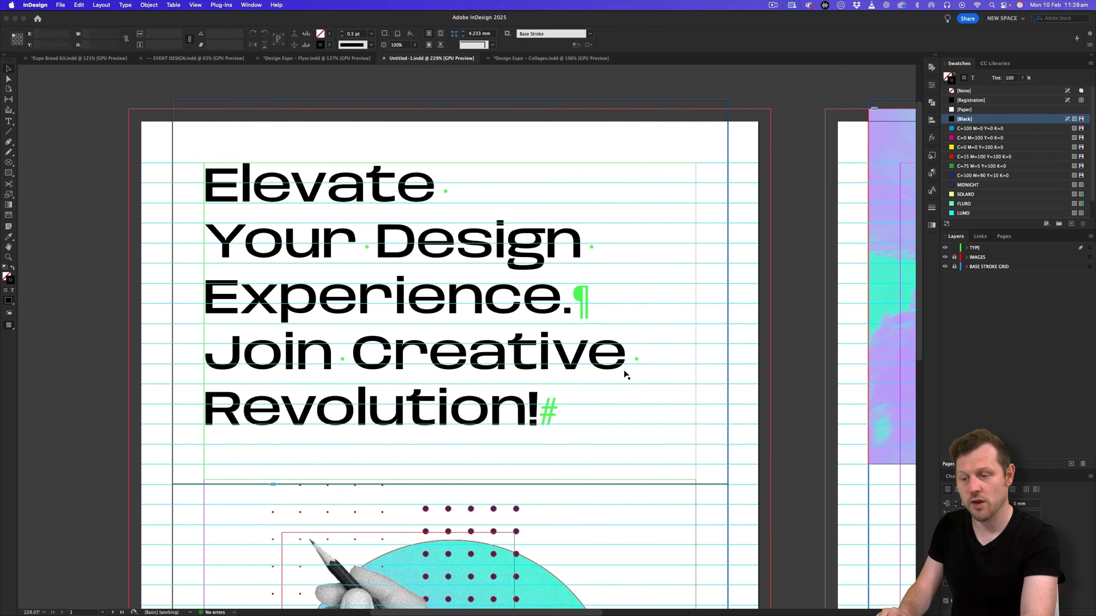
{"action": "double_click", "coordinate": [543, 367]}
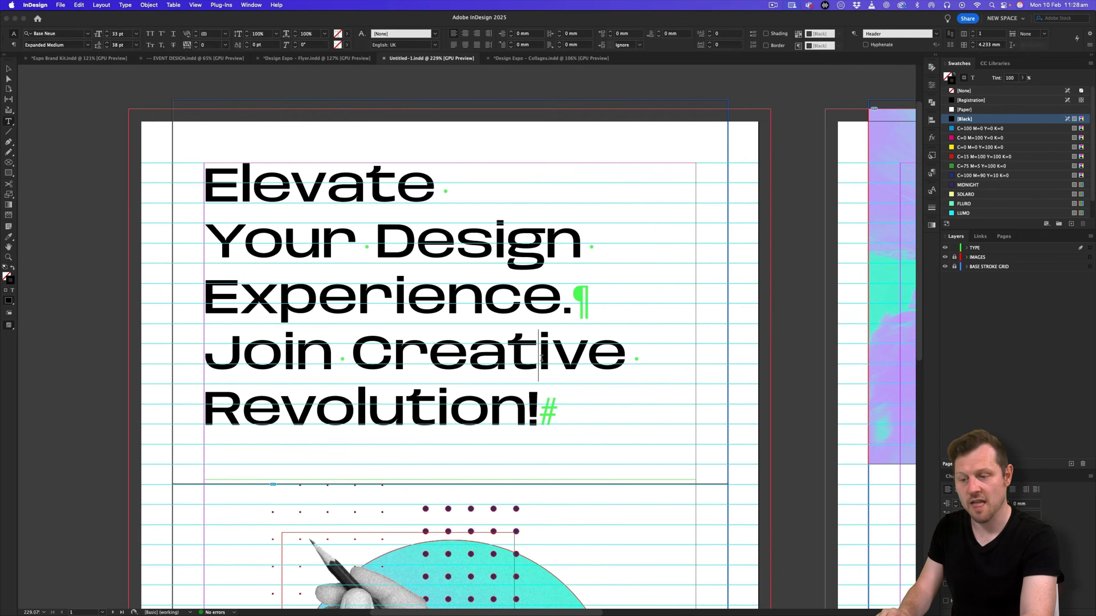
{"action": "left_click_drag", "start_coordinate": [559, 408], "coordinate": [204, 352]}
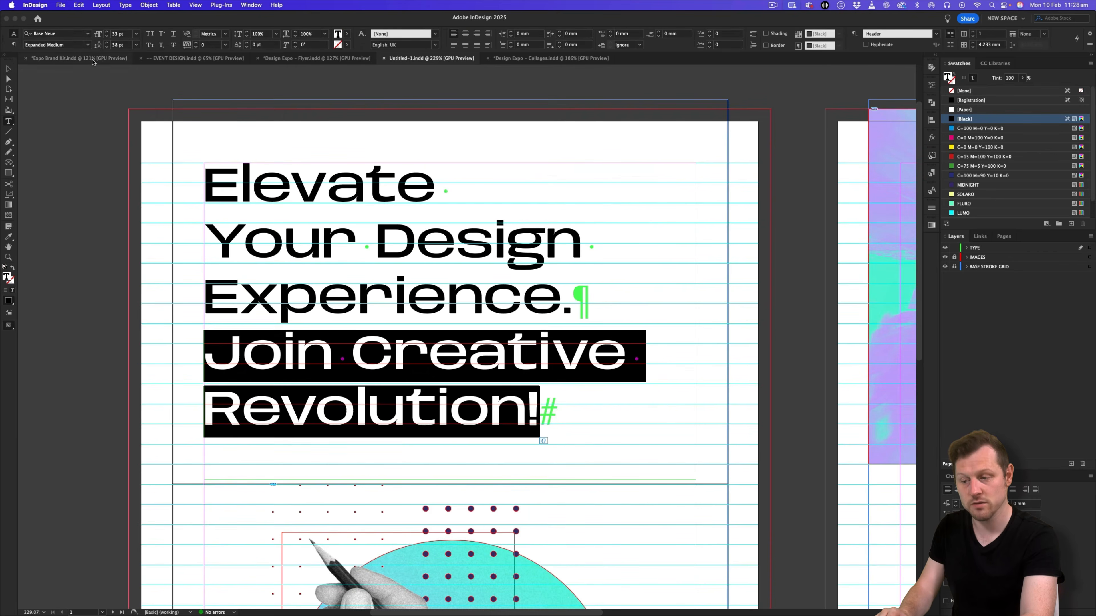
{"action": "left_click", "coordinate": [90, 45]}
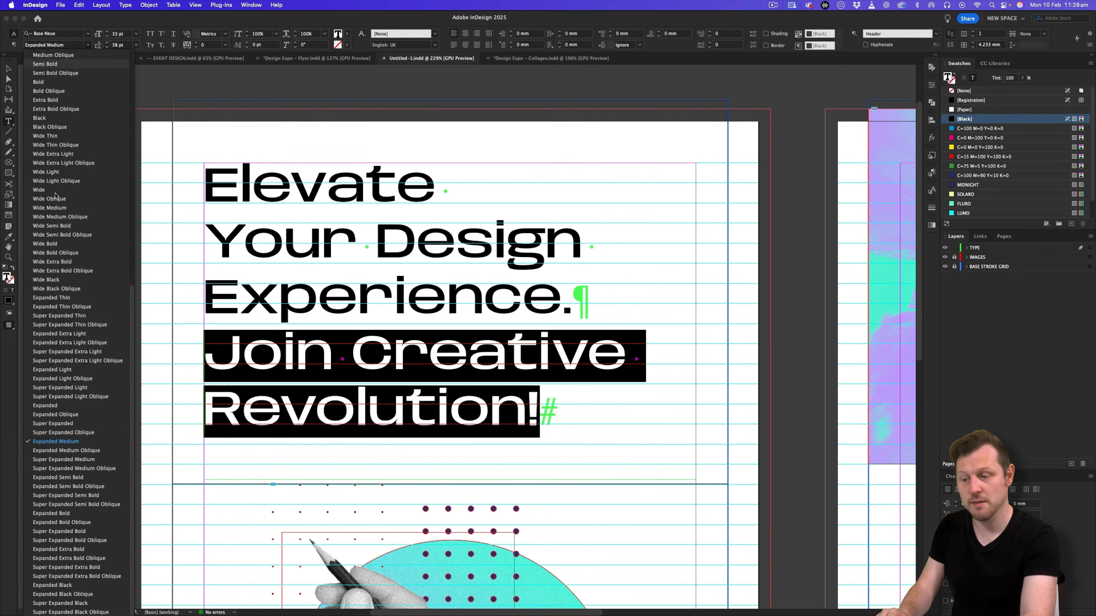
{"action": "left_click", "coordinate": [79, 517]}
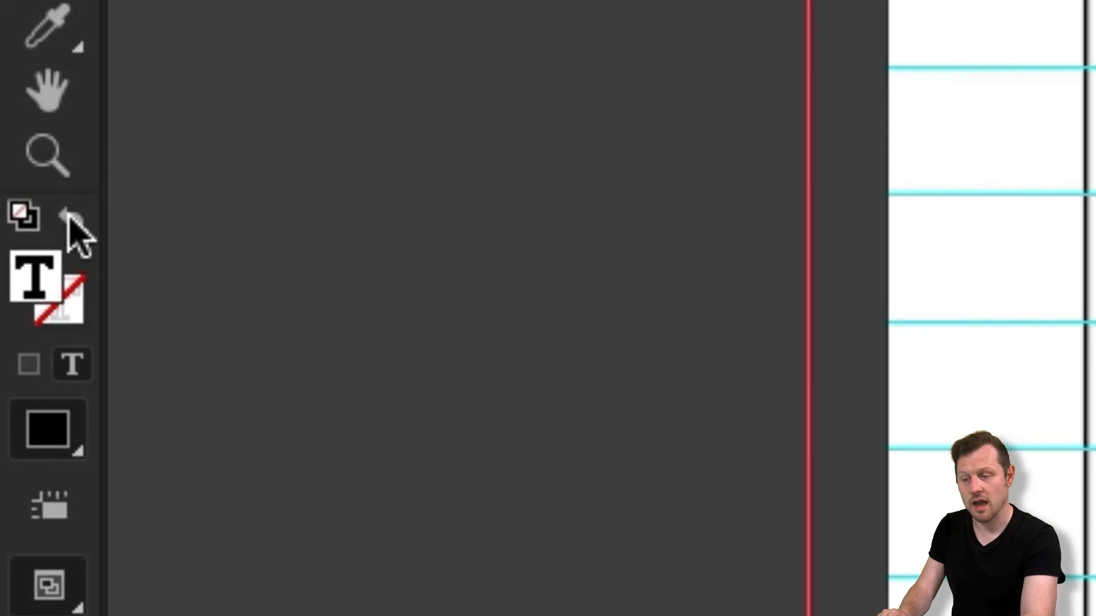
Turn "Join Creative Revolution!" into all-caps outlined text by swapping fill and stroke and setting the stroke weight to 0.5 pt.
{"action": "left_click", "coordinate": [12, 269]}
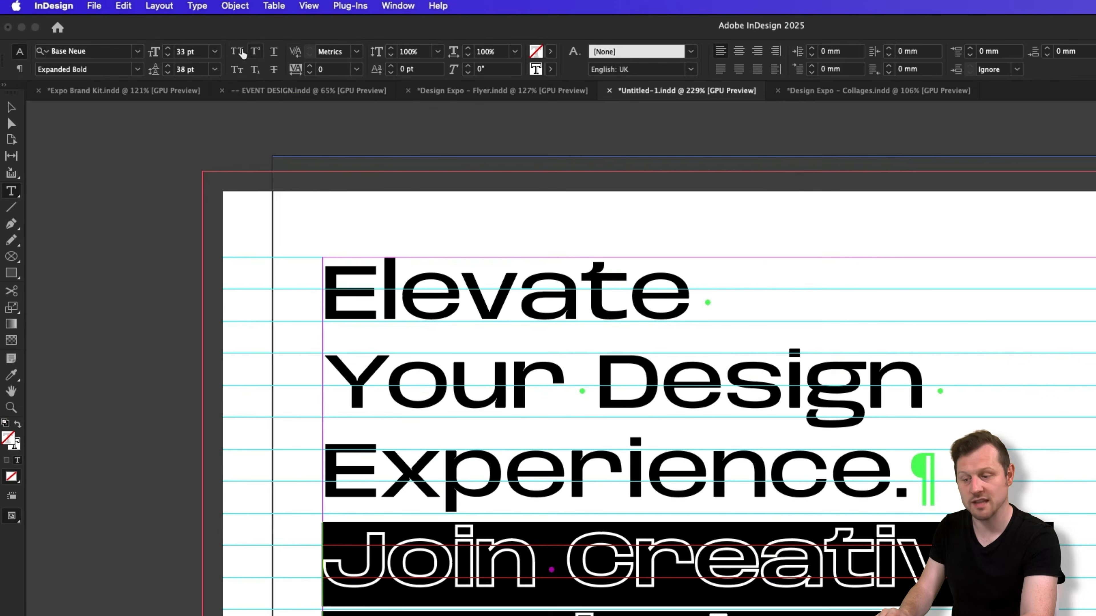
{"action": "left_click", "coordinate": [236, 52]}
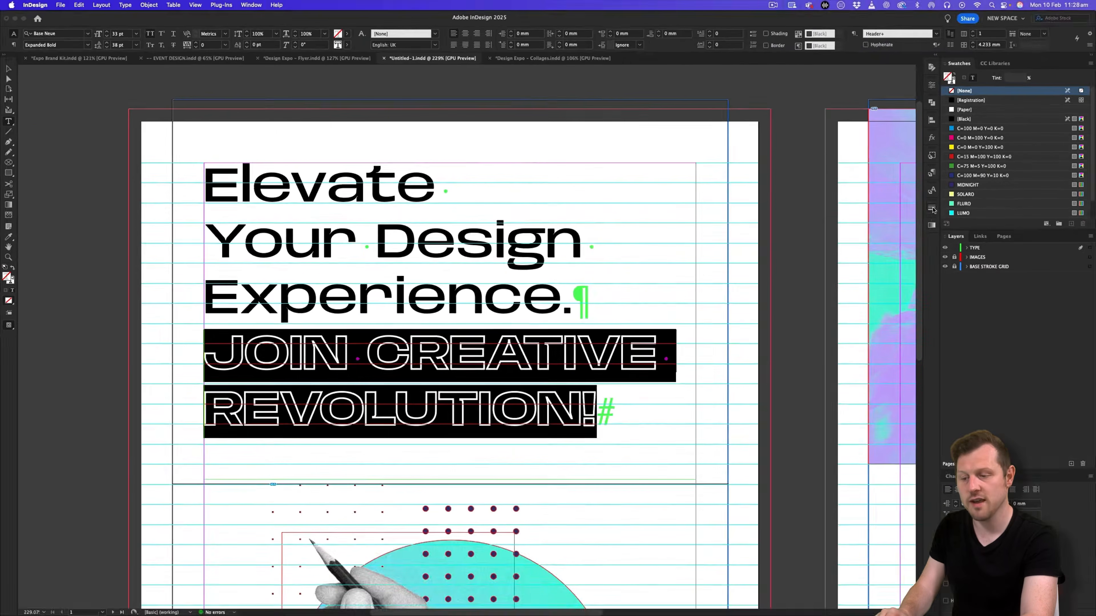
{"action": "left_click", "coordinate": [932, 207]}
{"action": "left_click", "coordinate": [806, 208]}
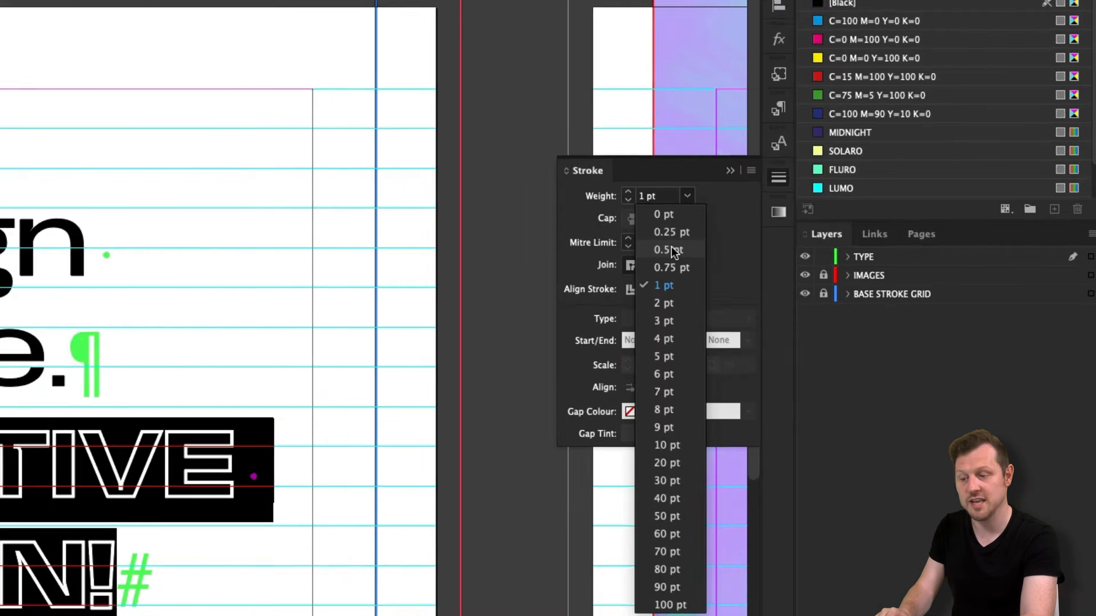
{"action": "left_click", "coordinate": [640, 250]}
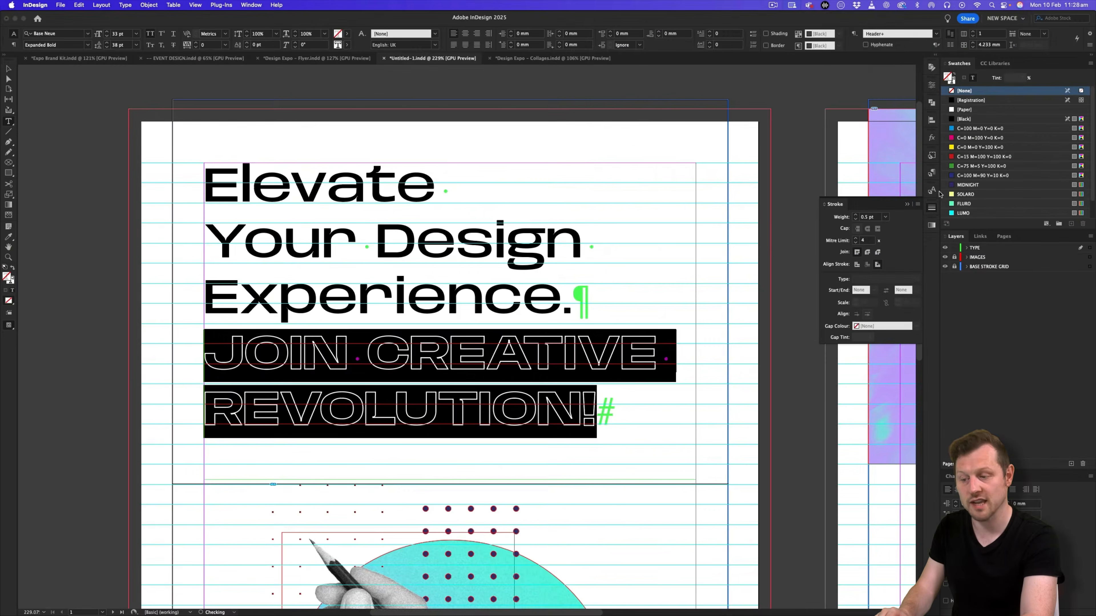
Create a character style named "Header Line 2" from the outlined "Join Creative Revolution!" text, apply it to the selection, and deselect the text.
{"action": "left_click", "coordinate": [932, 175]}
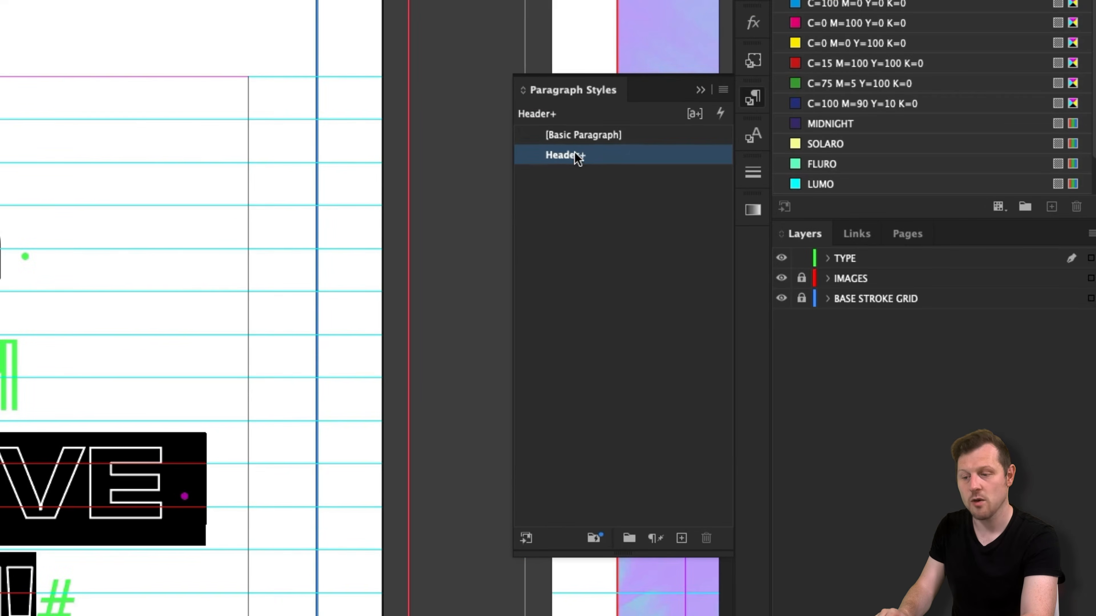
{"action": "left_click", "coordinate": [589, 155]}
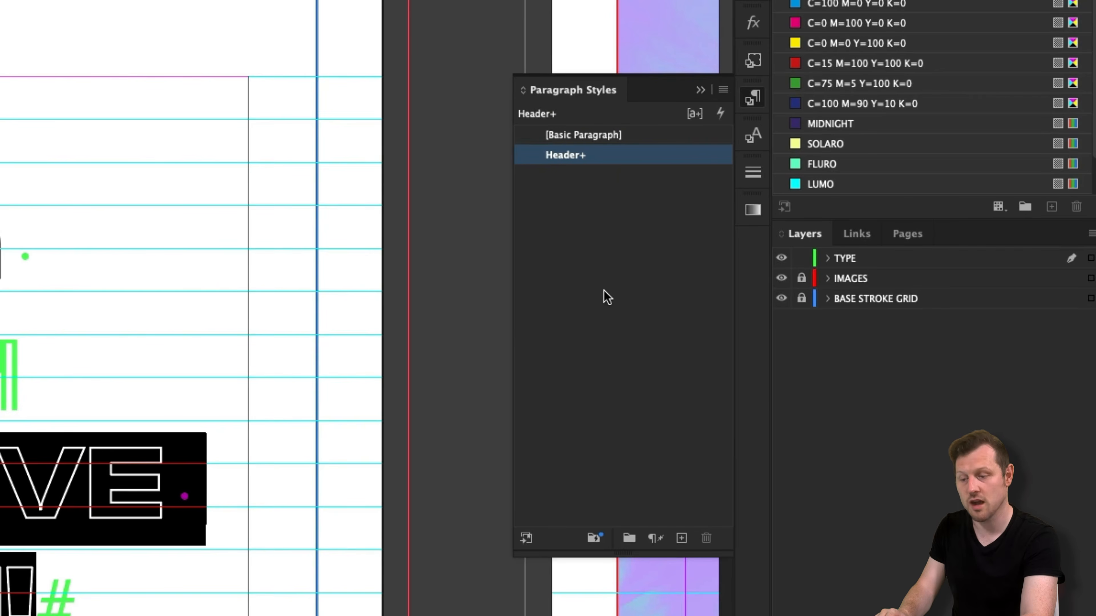
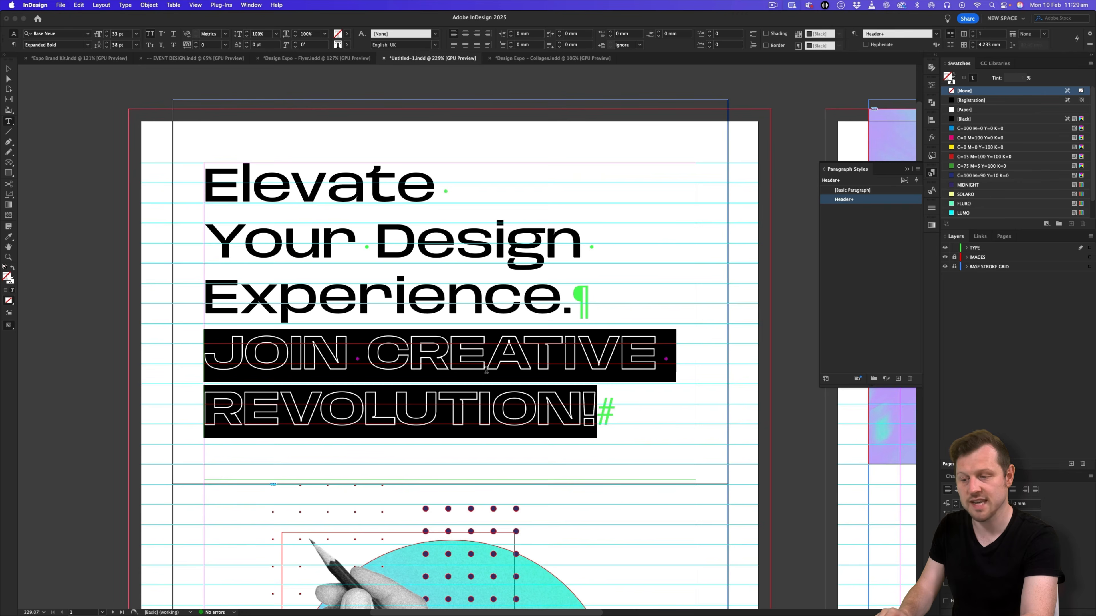
{"action": "left_click", "coordinate": [931, 191]}
{"action": "left_click", "coordinate": [919, 186]}
{"action": "left_click", "coordinate": [939, 192]}
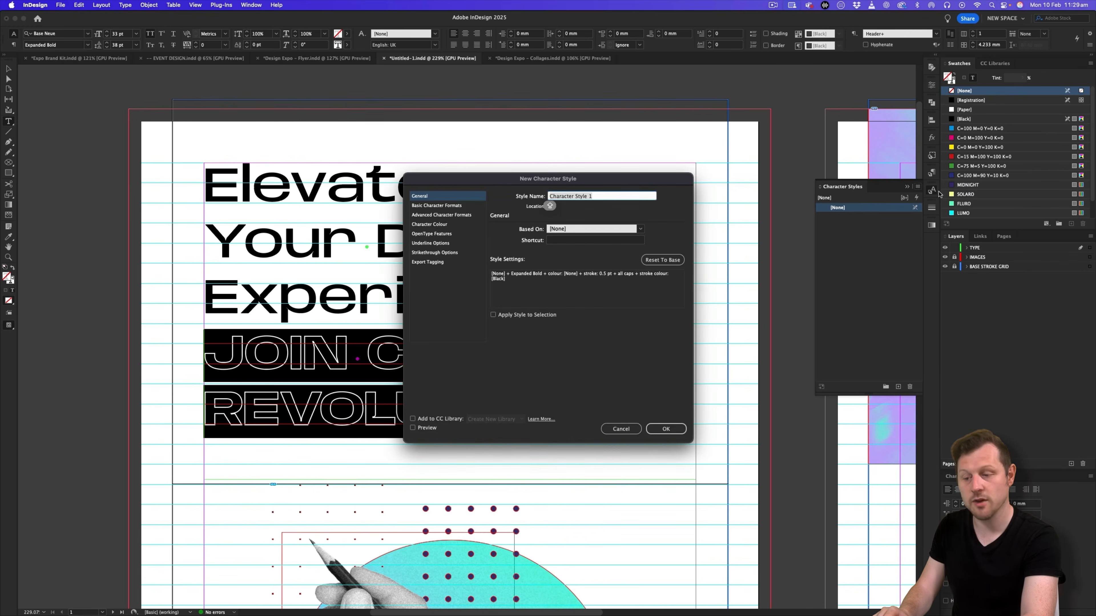
{"action": "type", "text": "Header Line 2"}
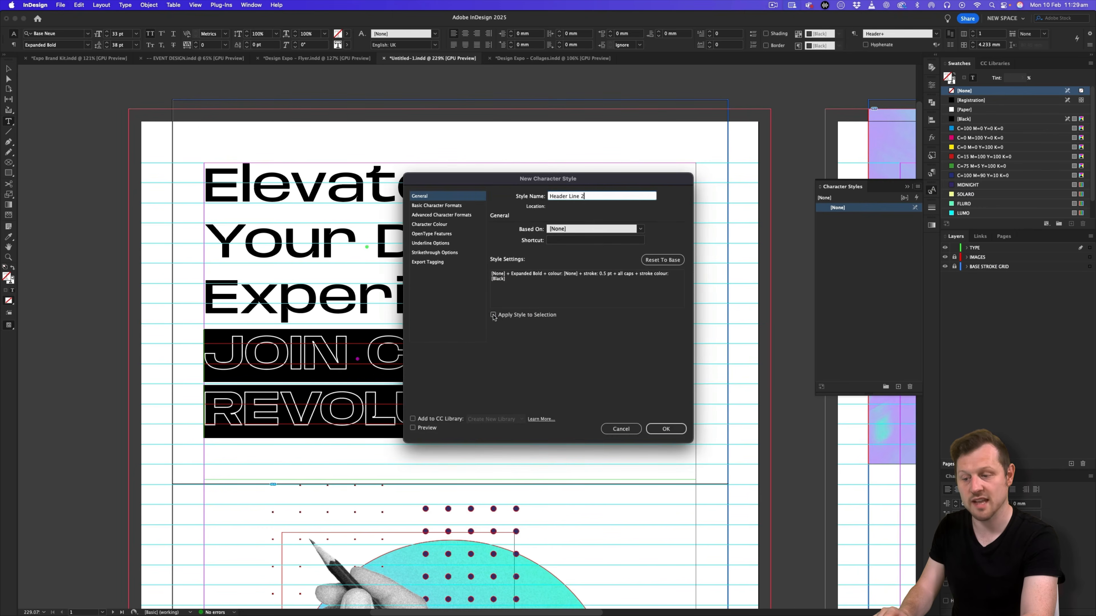
{"action": "left_click", "coordinate": [494, 316]}
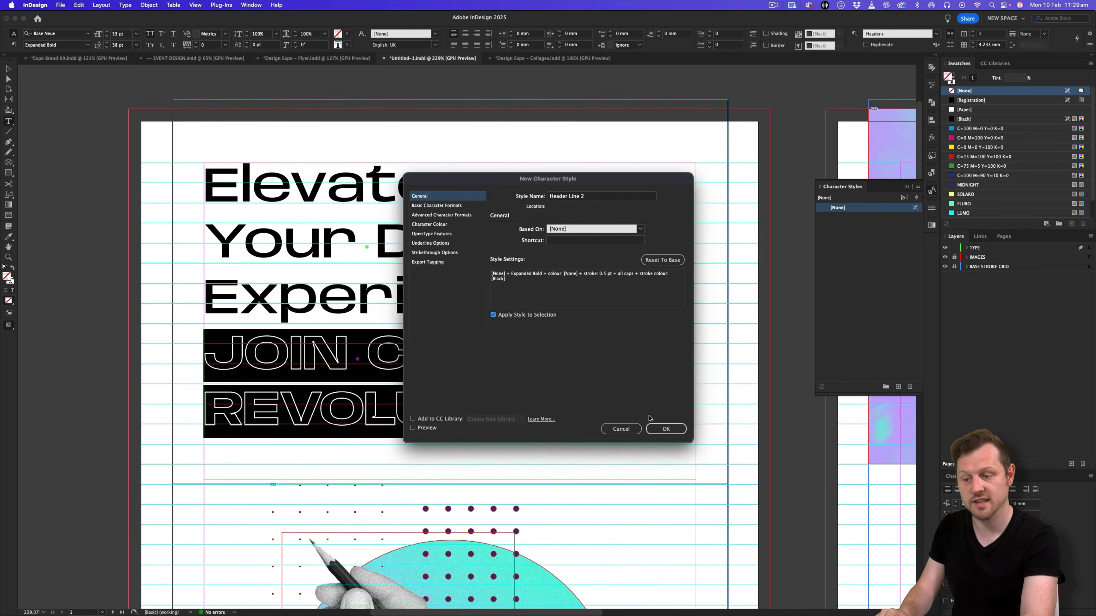
{"action": "left_click", "coordinate": [666, 429]}
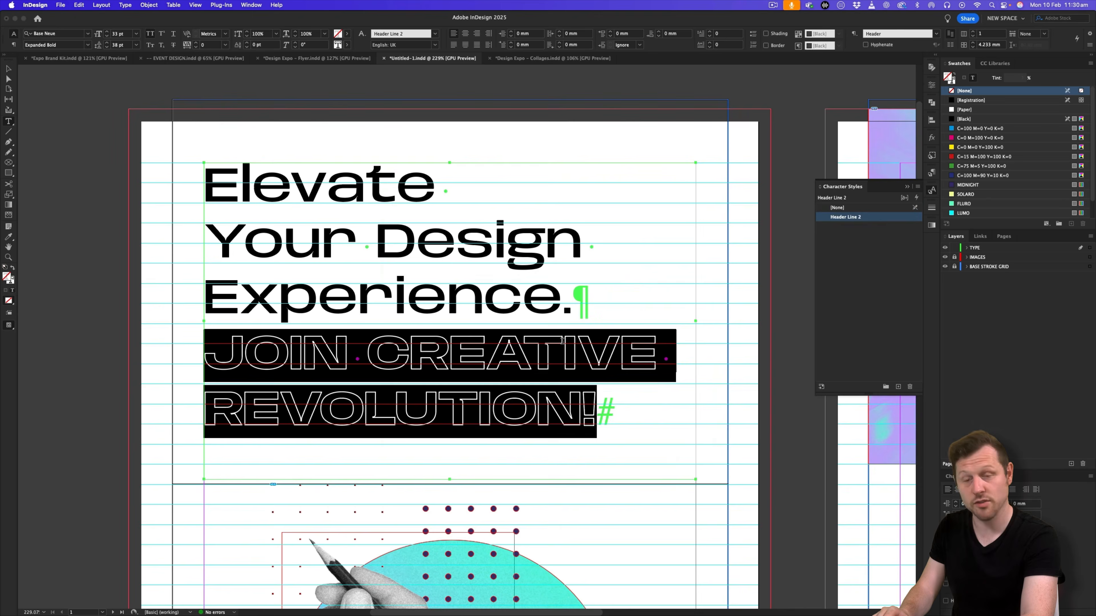
{"action": "key", "text": "Escape"}
{"action": "left_click", "coordinate": [117, 115]}
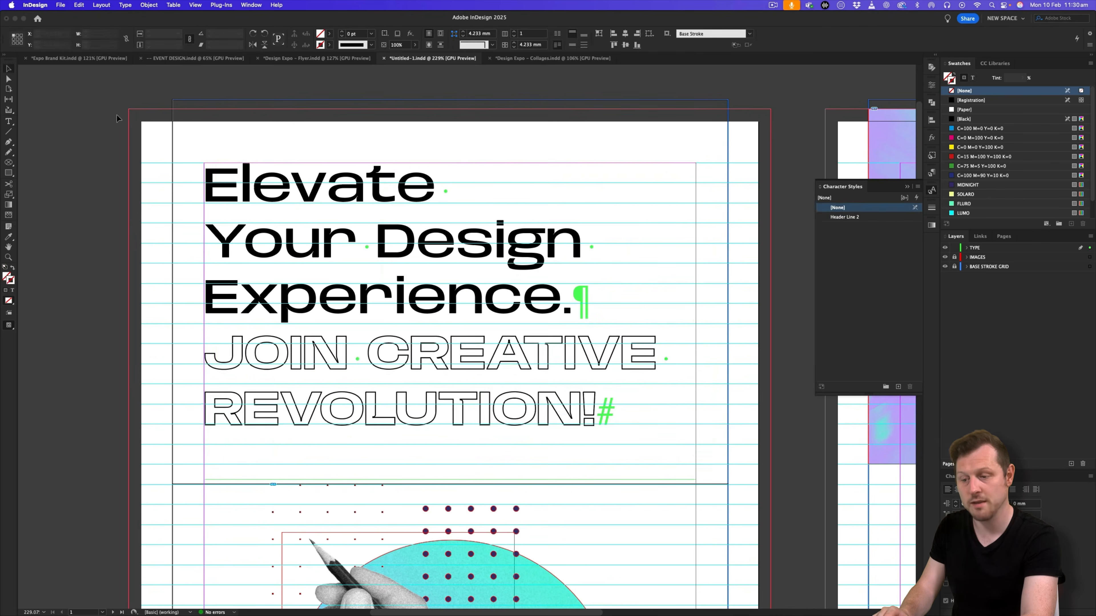
Review the styled header and both flyer pages in preview, and check the header's spacing against the baseline grid.
{"action": "left_click_drag", "start_coordinate": [554, 238], "coordinate": [518, 240]}
{"action": "left_click_drag", "start_coordinate": [567, 301], "coordinate": [528, 247]}
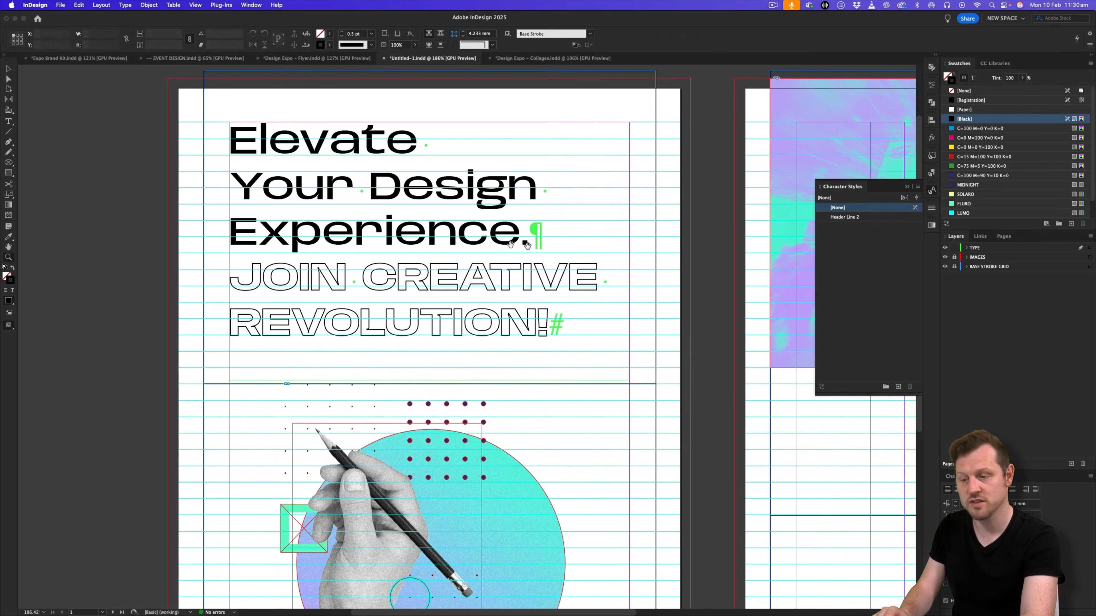
{"action": "left_click", "coordinate": [455, 183]}
{"action": "double_click", "coordinate": [429, 380]}
{"action": "key", "text": "w"}
{"action": "left_click_drag", "start_coordinate": [568, 259], "coordinate": [514, 269]}
{"action": "left_click", "coordinate": [685, 268]}
{"action": "left_click_drag", "start_coordinate": [686, 271], "coordinate": [460, 223]}
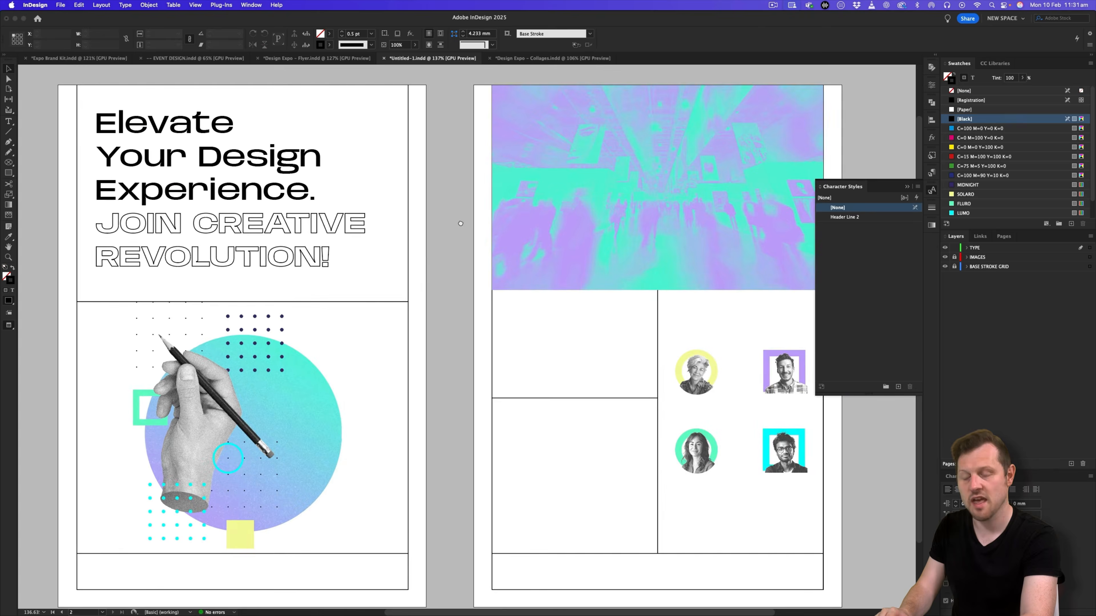
{"action": "left_click_drag", "start_coordinate": [463, 266], "coordinate": [465, 256]}
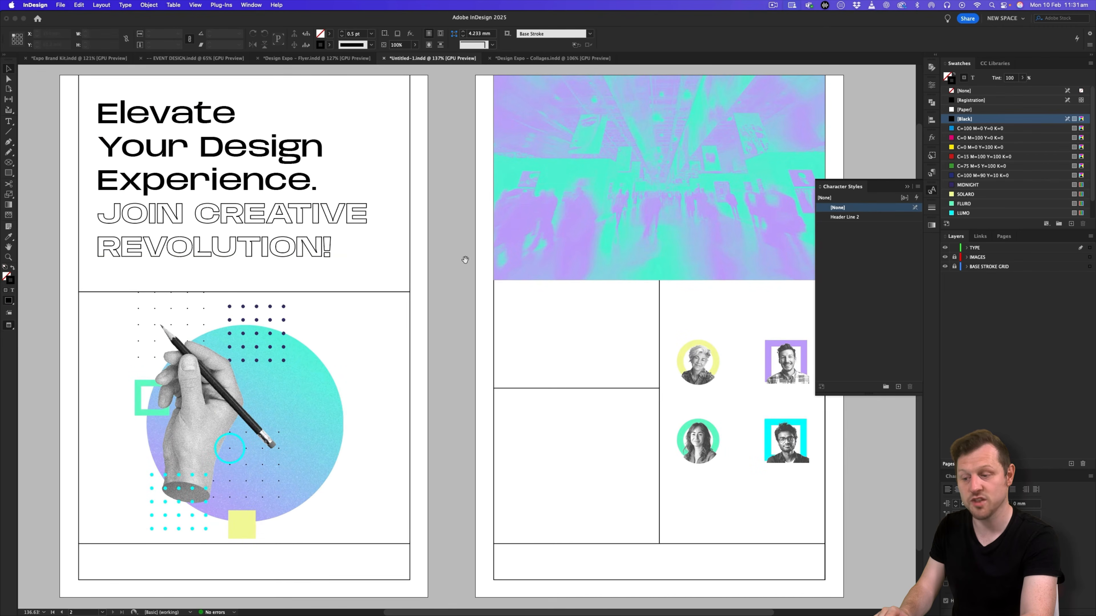
{"action": "left_click_drag", "start_coordinate": [143, 201], "coordinate": [543, 291]}
{"action": "key", "text": "w"}
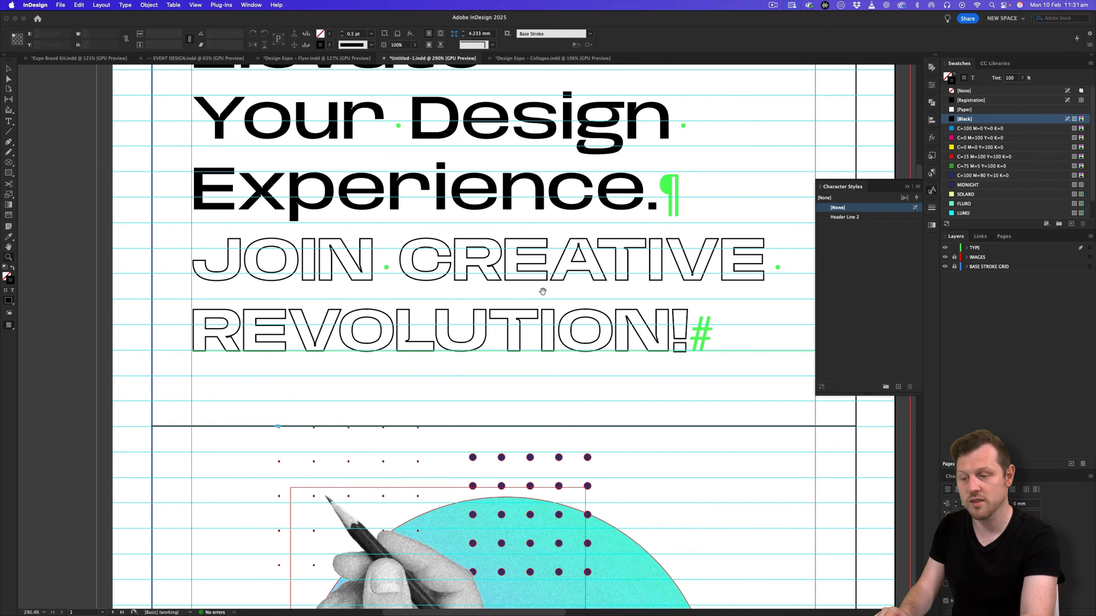
Unlock the BASE STROKE GRID layer and move the horizontal line beneath the front-page header up by one baseline grid line.
{"action": "left_click", "coordinate": [955, 267]}
{"action": "key", "text": "v"}
{"action": "left_click", "coordinate": [796, 425]}
{"action": "left_click_drag", "start_coordinate": [795, 422], "coordinate": [793, 401]}
{"action": "key", "text": "w"}
{"action": "left_click_drag", "start_coordinate": [698, 270], "coordinate": [571, 298]}
{"action": "left_click", "coordinate": [752, 408]}
{"action": "left_click_drag", "start_coordinate": [595, 414], "coordinate": [644, 386]}
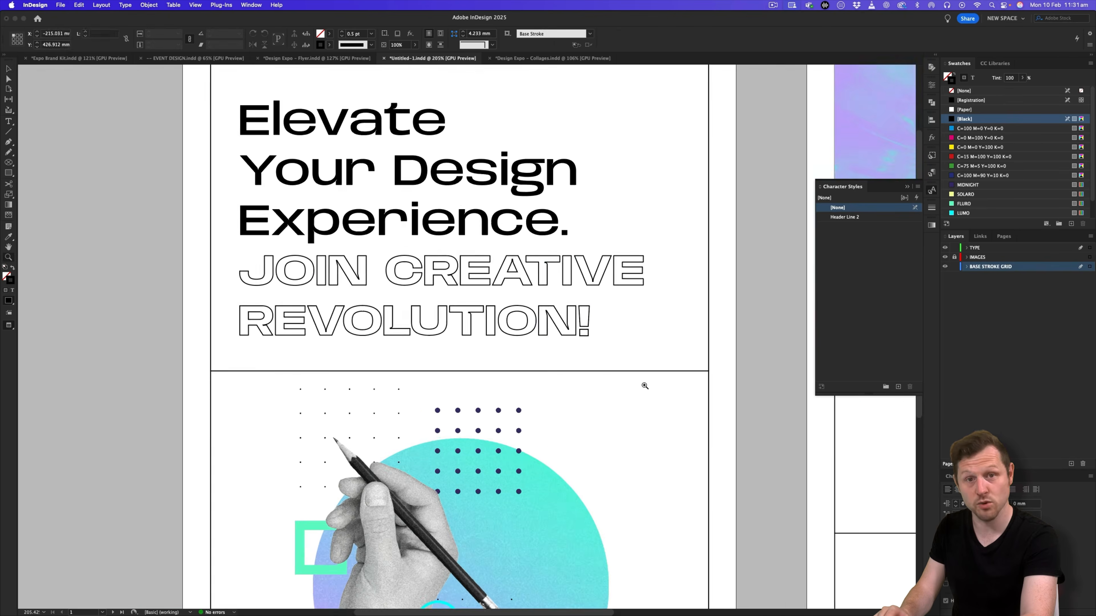
Check the adjusted spread, and examine the date and location strip at the foot of Design Expo – Flyer.indd.
{"action": "left_click", "coordinate": [607, 318], "text": "alt"}
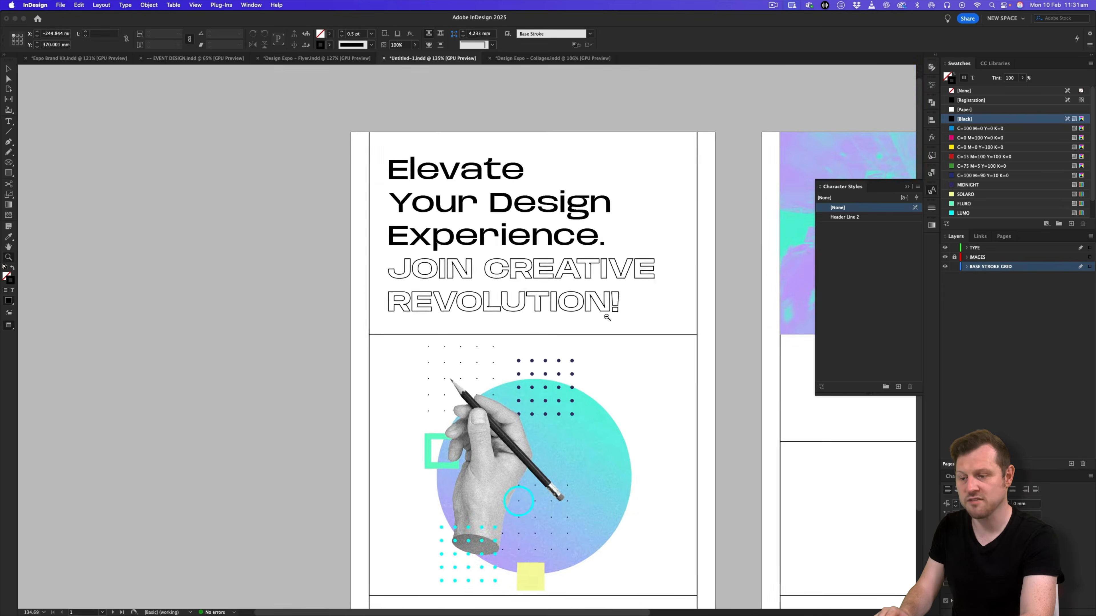
{"action": "left_click_drag", "start_coordinate": [607, 317], "coordinate": [528, 298]}
{"action": "left_click_drag", "start_coordinate": [693, 311], "coordinate": [486, 299]}
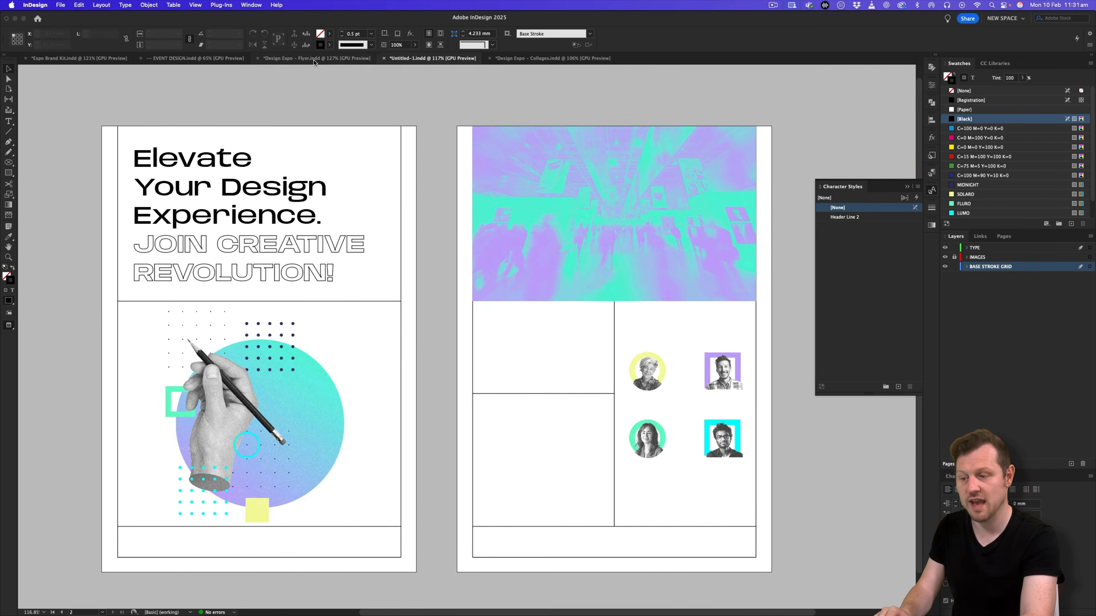
{"action": "left_click", "coordinate": [314, 59]}
{"action": "left_click_drag", "start_coordinate": [176, 548], "coordinate": [570, 494]}
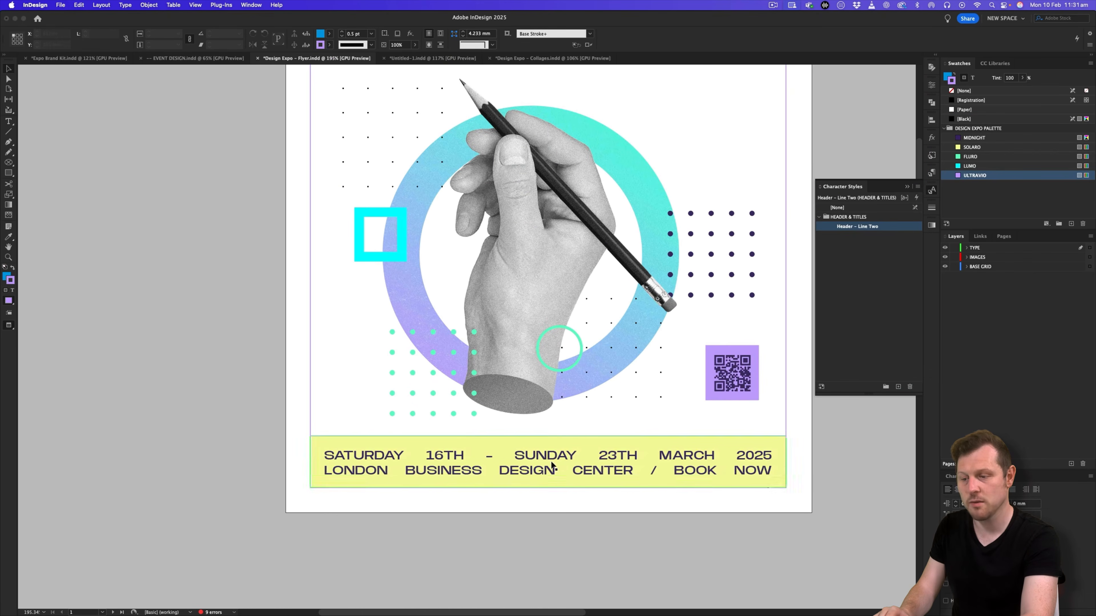
Return to Untitled-1.indd and draw a text frame about 133 × 14.6 mm on the TYPE layer, filling the front page's bottom cell.
{"action": "left_click", "coordinate": [424, 60]}
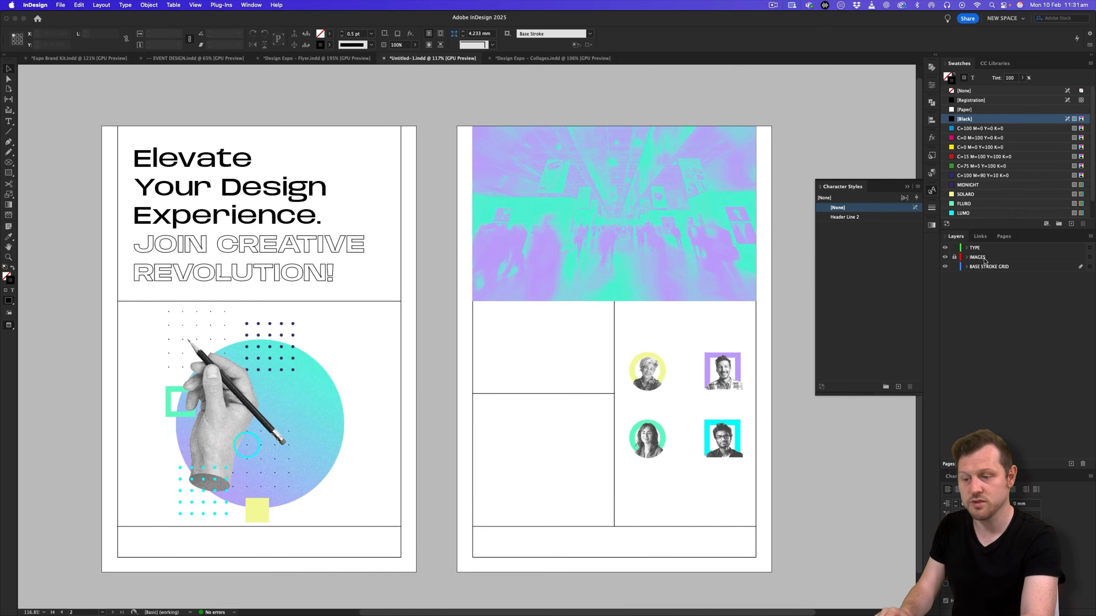
{"action": "left_click", "coordinate": [975, 248]}
{"action": "left_click_drag", "start_coordinate": [184, 429], "coordinate": [396, 283]}
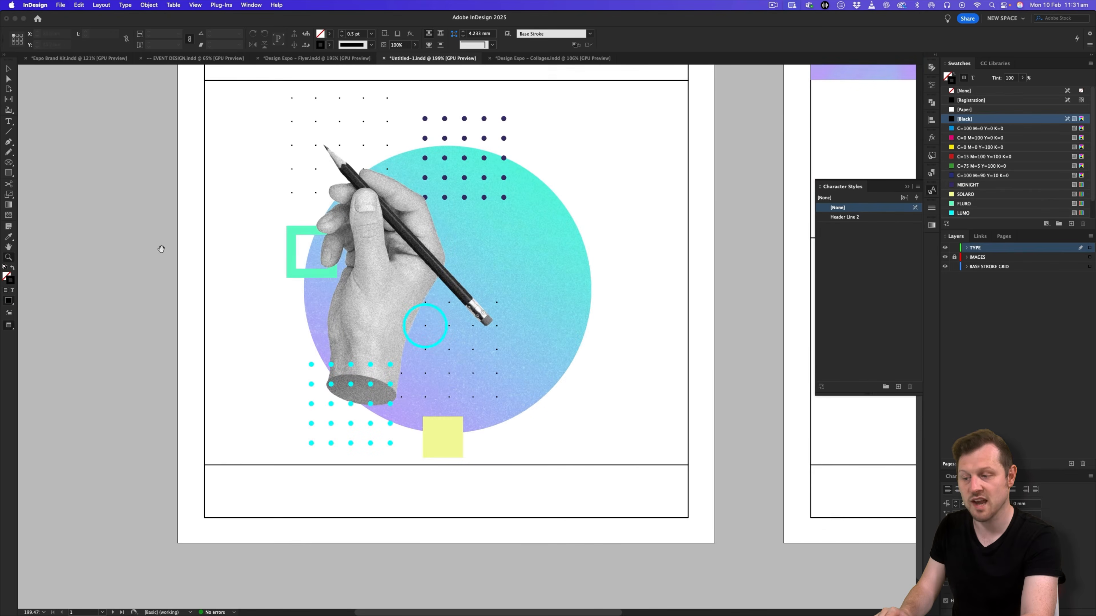
{"action": "left_click", "coordinate": [9, 122]}
{"action": "left_click_drag", "start_coordinate": [209, 469], "coordinate": [688, 521]}
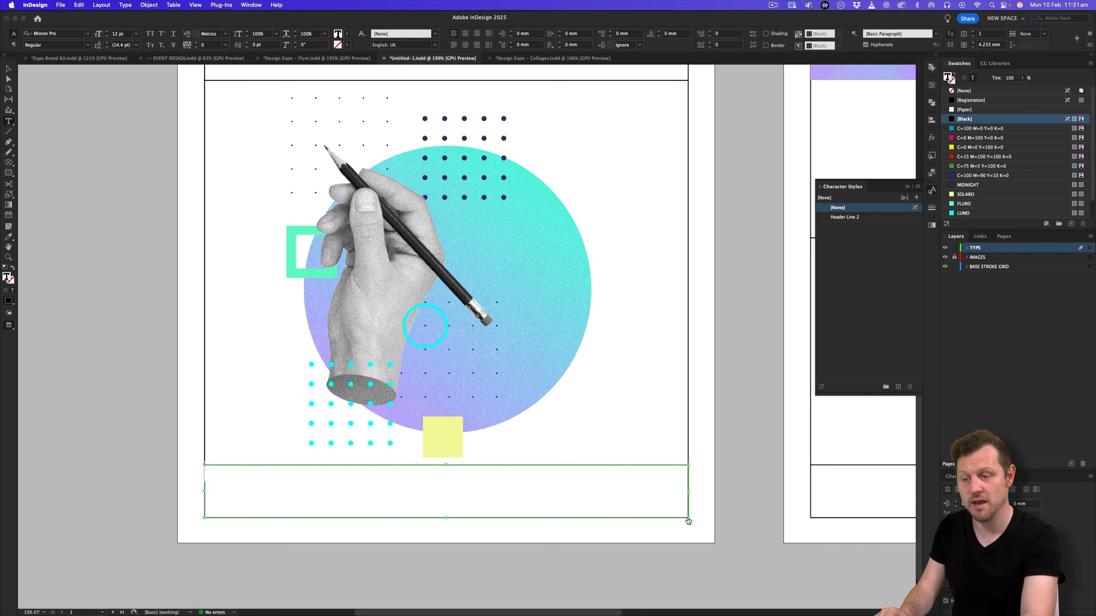
Copy the front side's date and location details from the Flyer Copy slide in Safari and paste them into the InDesign footer frame.
{"action": "key", "text": "super+Tab"}
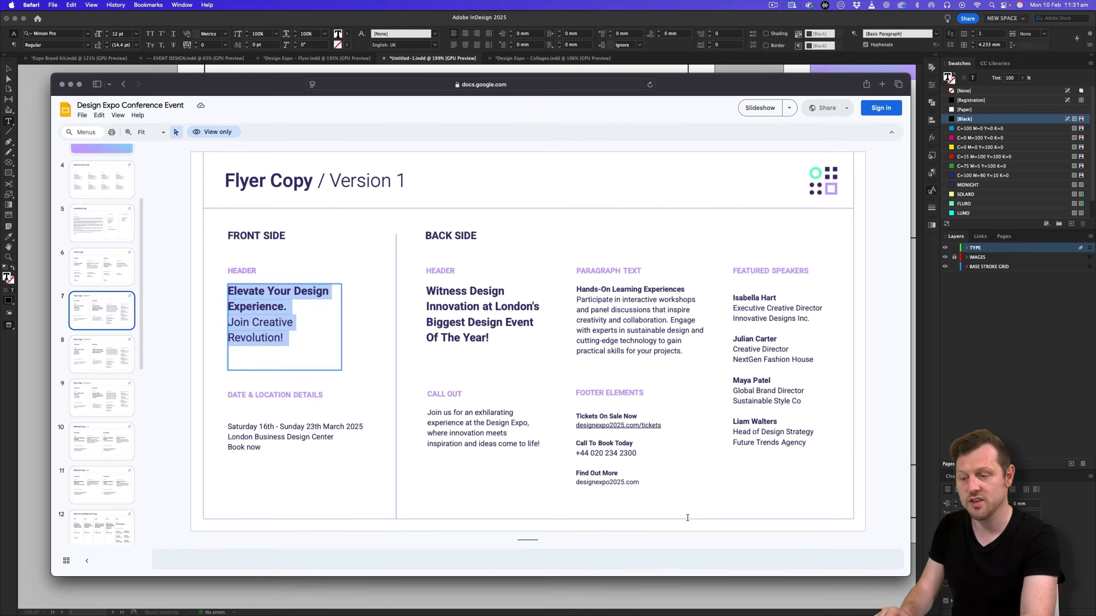
{"action": "left_click", "coordinate": [311, 431]}
{"action": "key", "text": "super+a"}
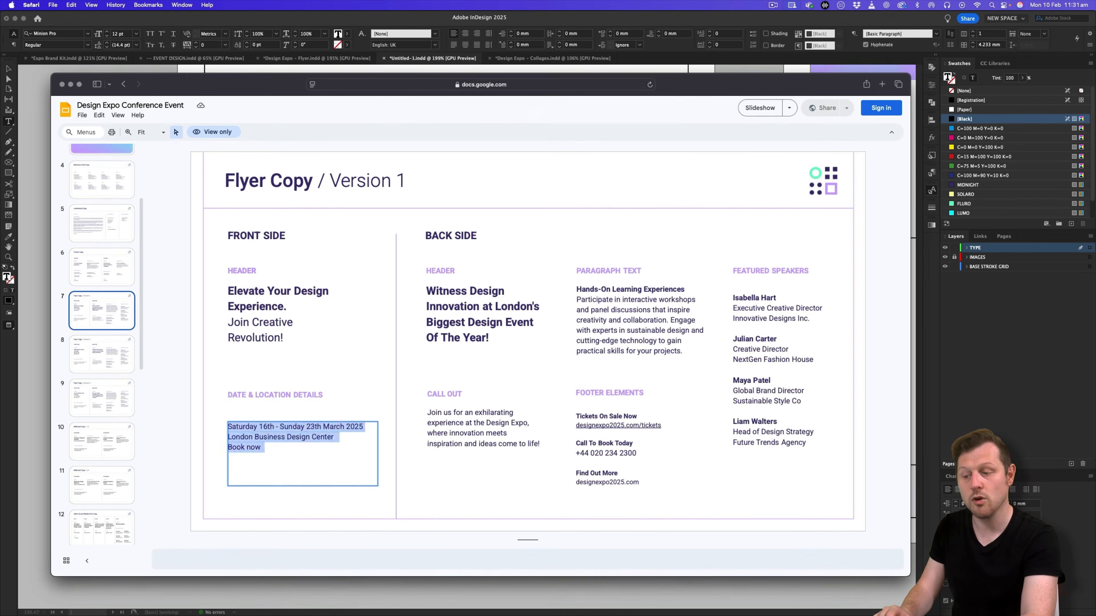
{"action": "key", "text": "super+c"}
{"action": "key", "text": "super+Tab"}
{"action": "key", "text": "super+v"}
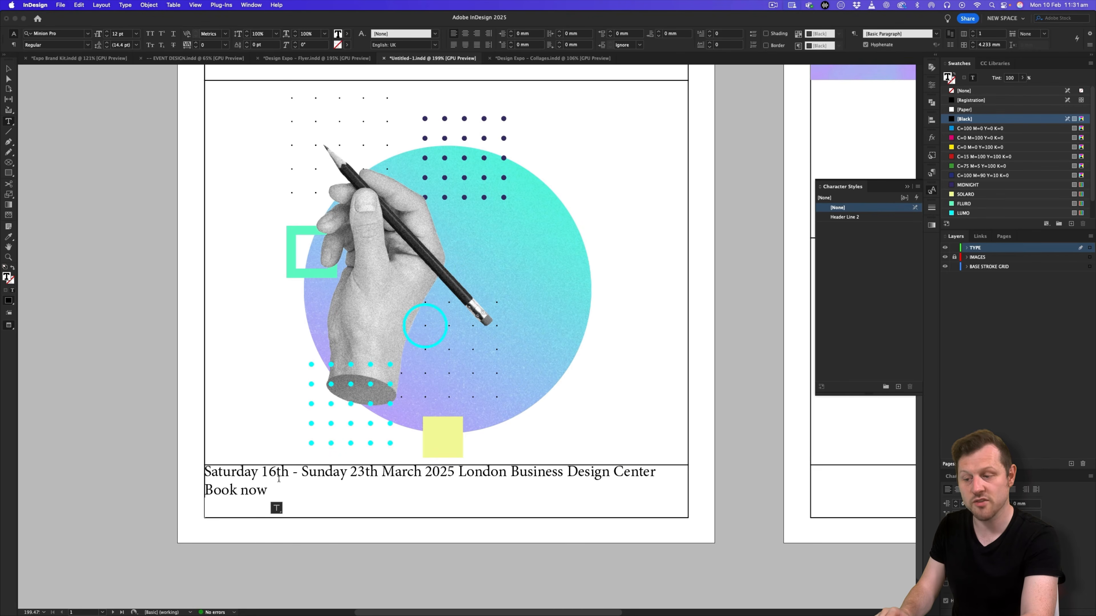
Check which paragraph style is applied to the pasted date and location text.
{"action": "key", "text": "super+a"}
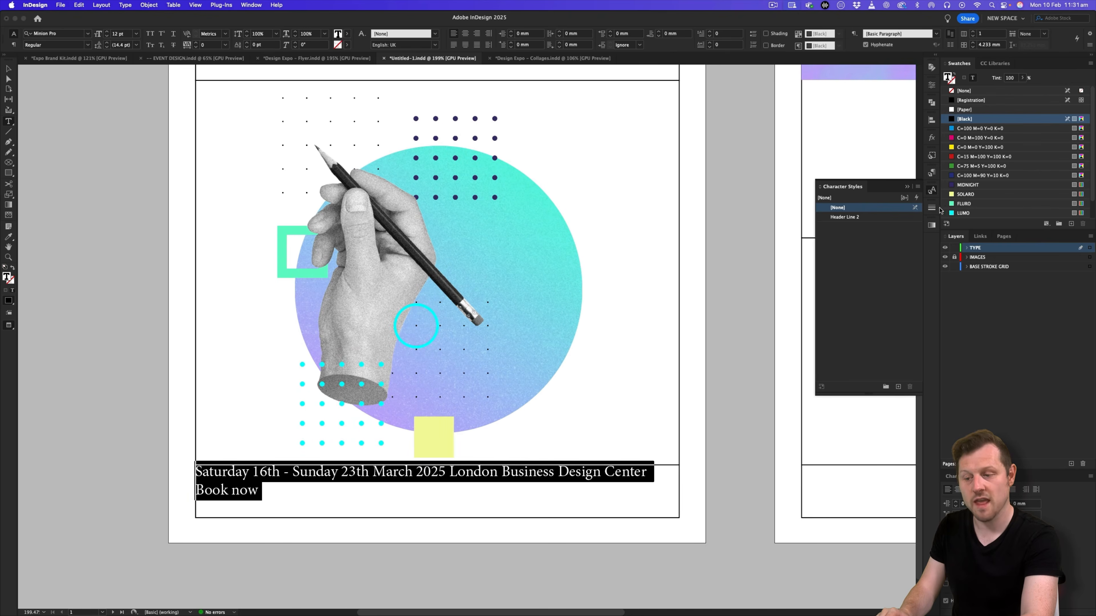
{"action": "left_click", "coordinate": [932, 173]}
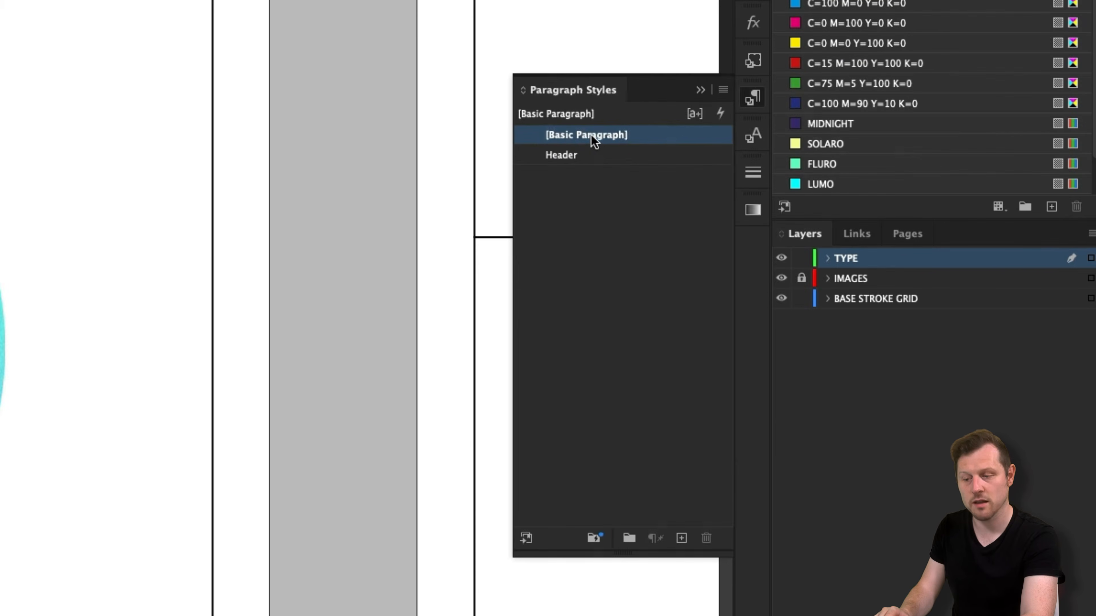
{"action": "left_click", "coordinate": [583, 135]}
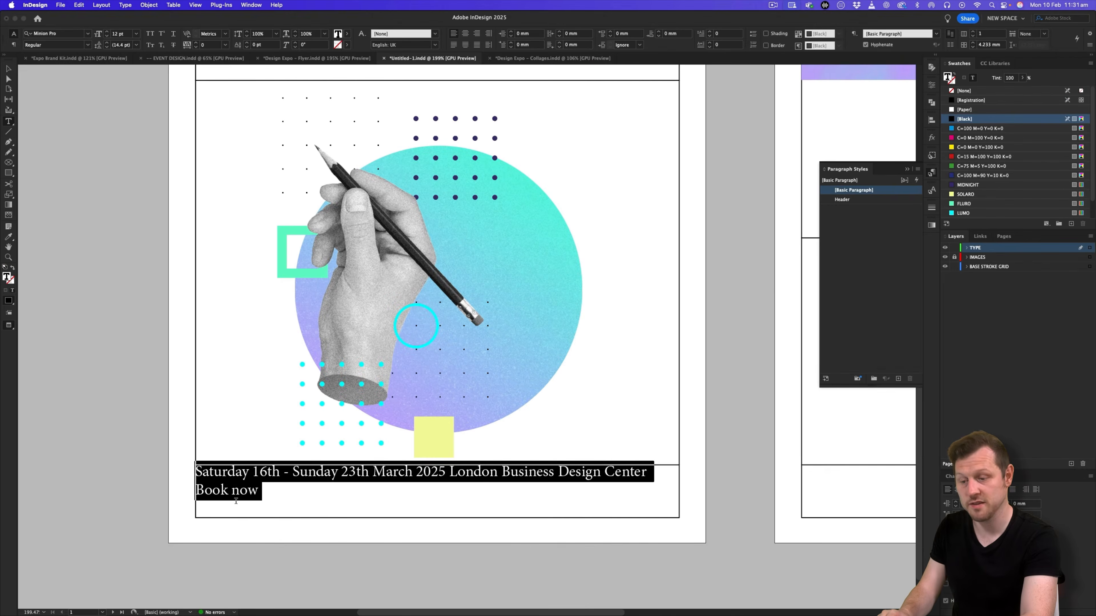
{"action": "left_click", "coordinate": [251, 477]}
{"action": "scroll", "coordinate": [351, 493], "scroll_direction": "up", "scroll_amount": 2}
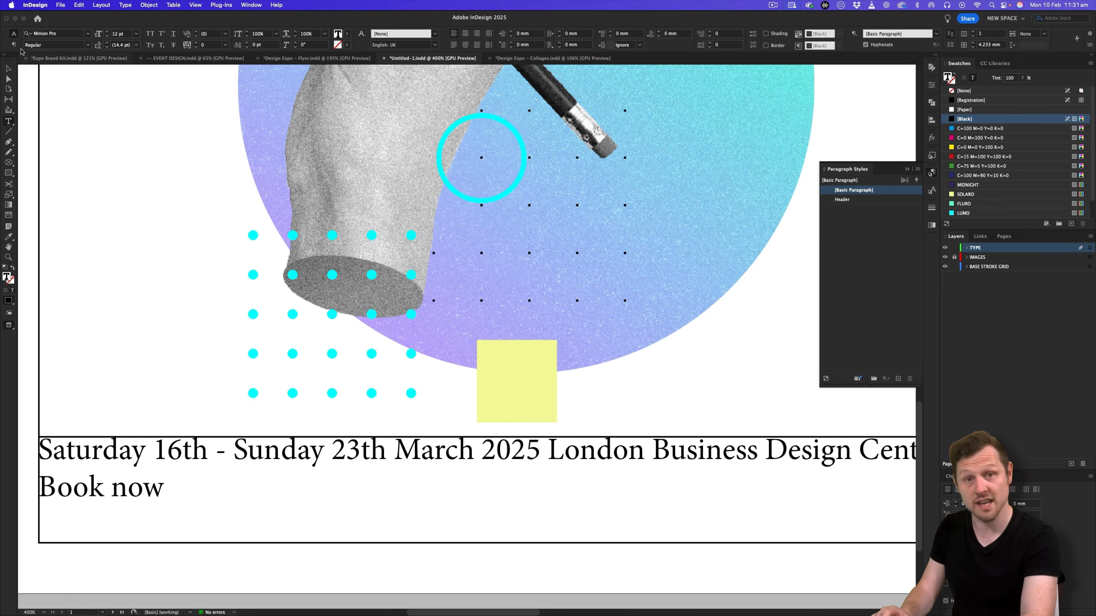
{"action": "left_click", "coordinate": [8, 69]}
{"action": "scroll", "coordinate": [390, 259], "scroll_direction": "down", "scroll_amount": 2}
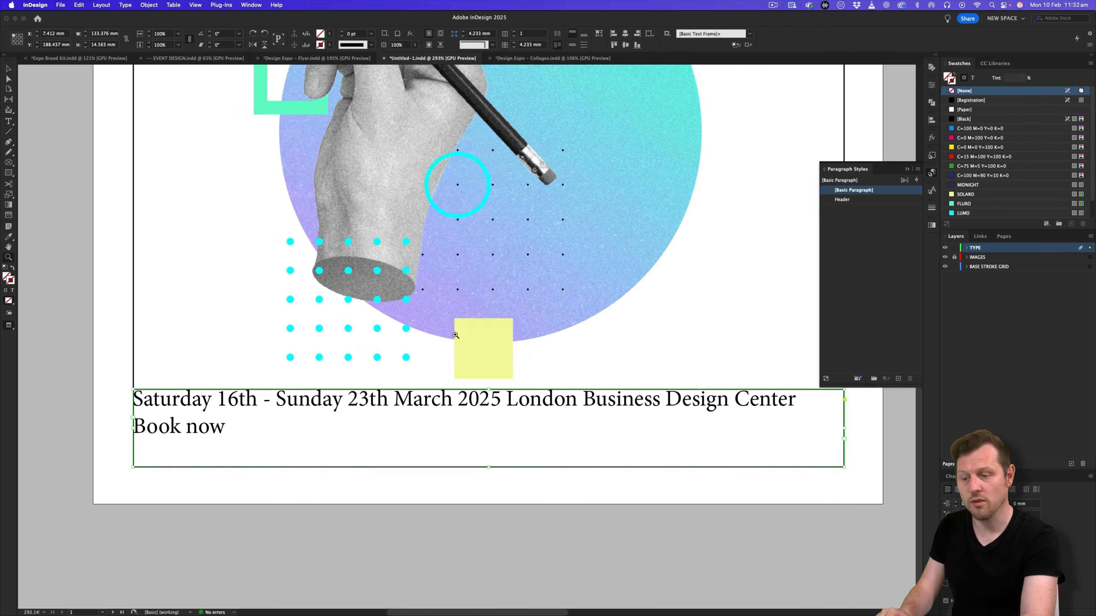
{"action": "left_click", "coordinate": [908, 169]}
Break the footer text after "March 2025" so that "London Business Design Center" starts on its own line.
{"action": "double_click", "coordinate": [470, 407]}
{"action": "key", "text": "super+a"}
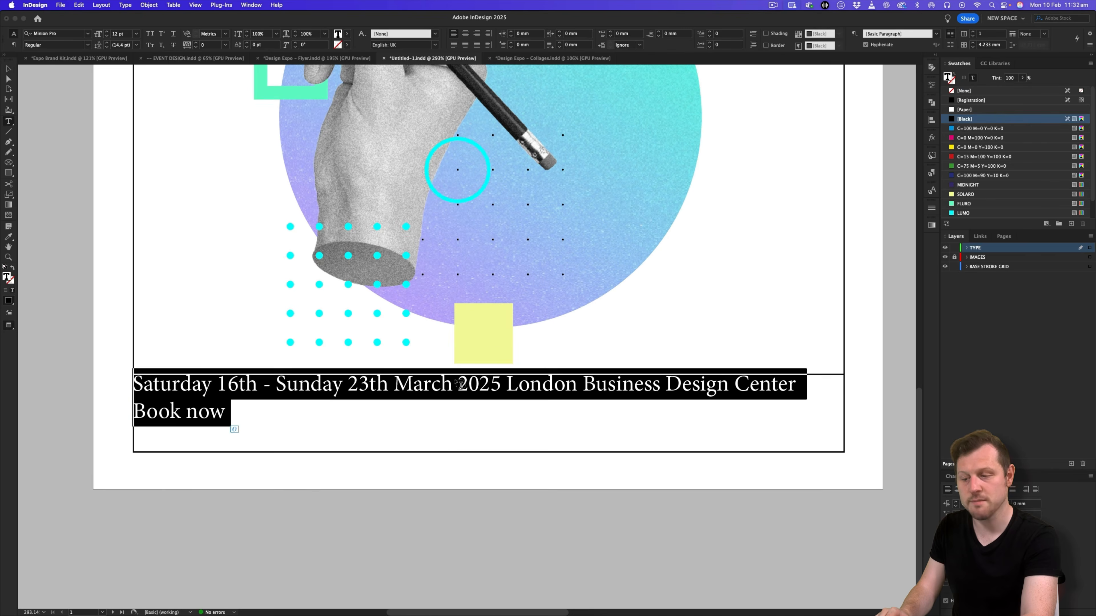
{"action": "scroll", "coordinate": [467, 429], "scroll_direction": "up", "scroll_amount": 3}
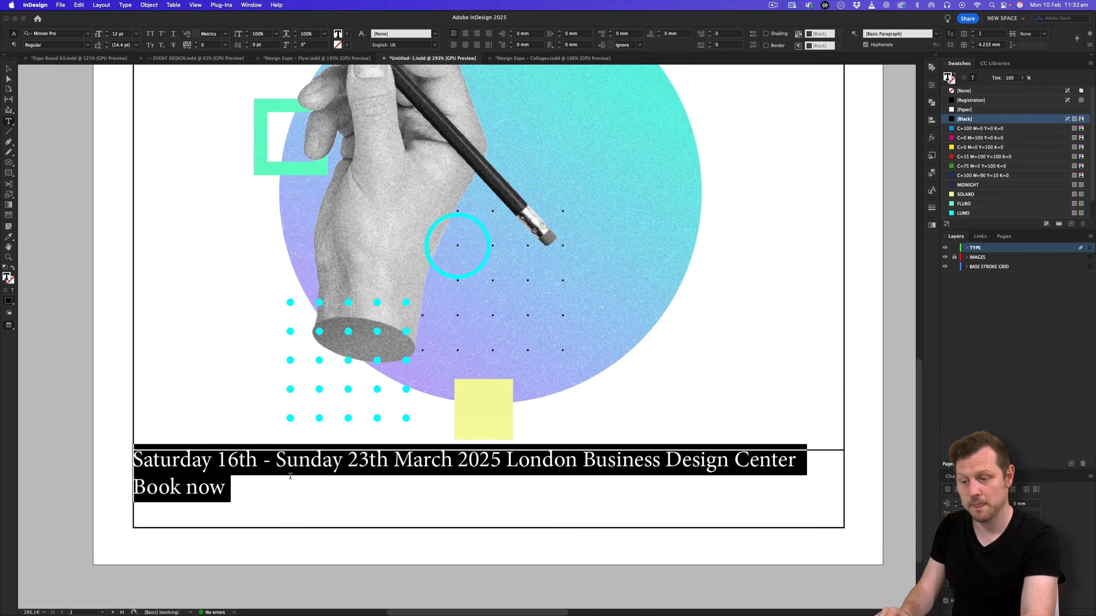
{"action": "left_click", "coordinate": [518, 454]}
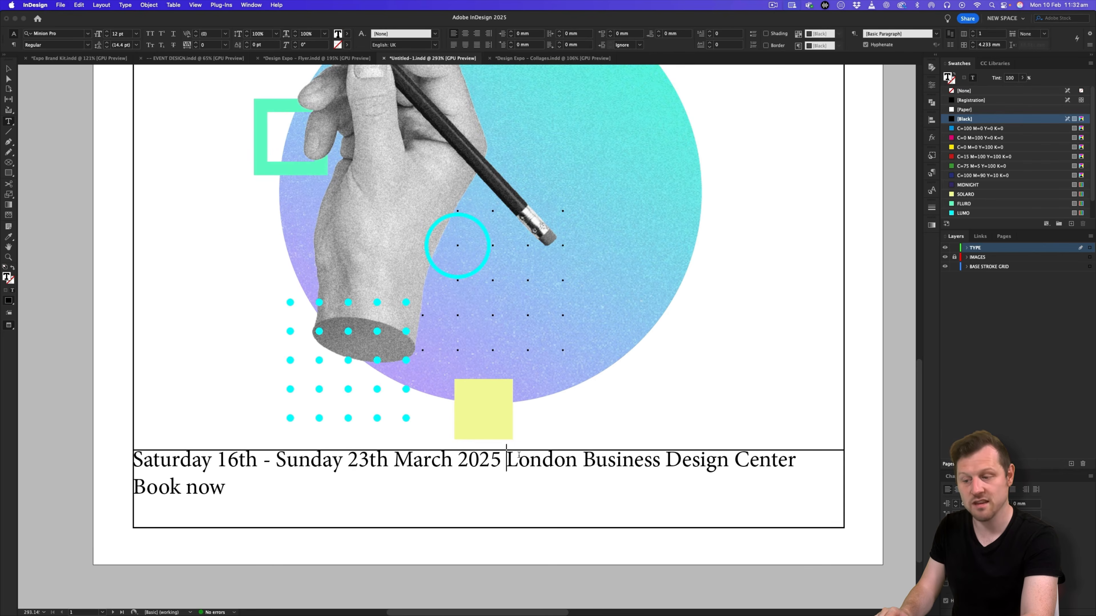
{"action": "key", "text": "BackSpace"}
{"action": "key", "text": "Return"}
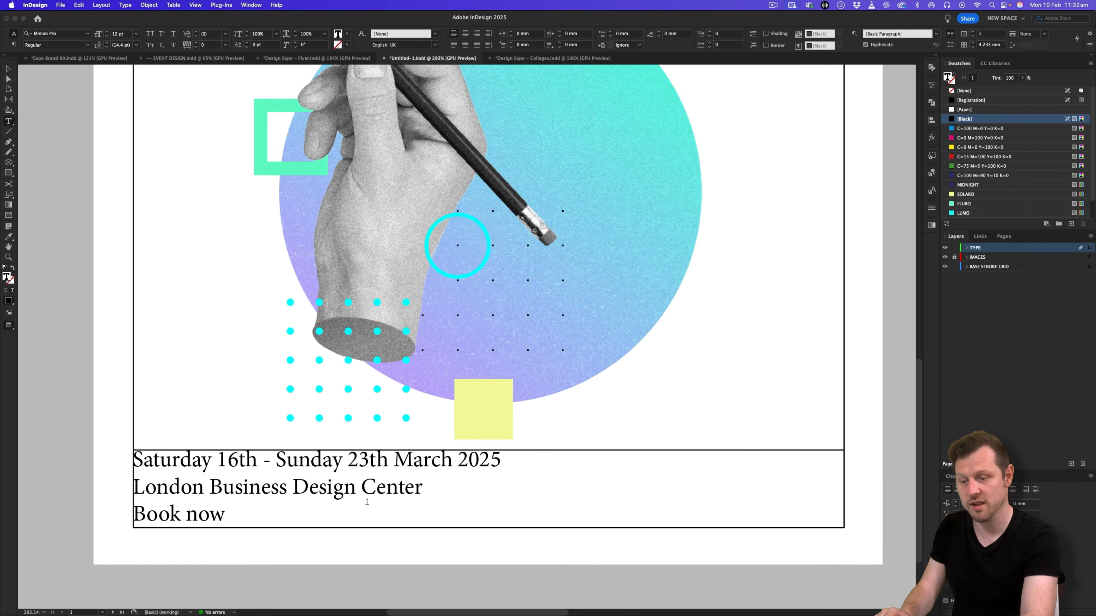
Show the hidden characters and join "Book now" to the "London Business Design Center" line, separated by a slash.
{"action": "key", "text": "Escape"}
{"action": "key", "text": "w"}
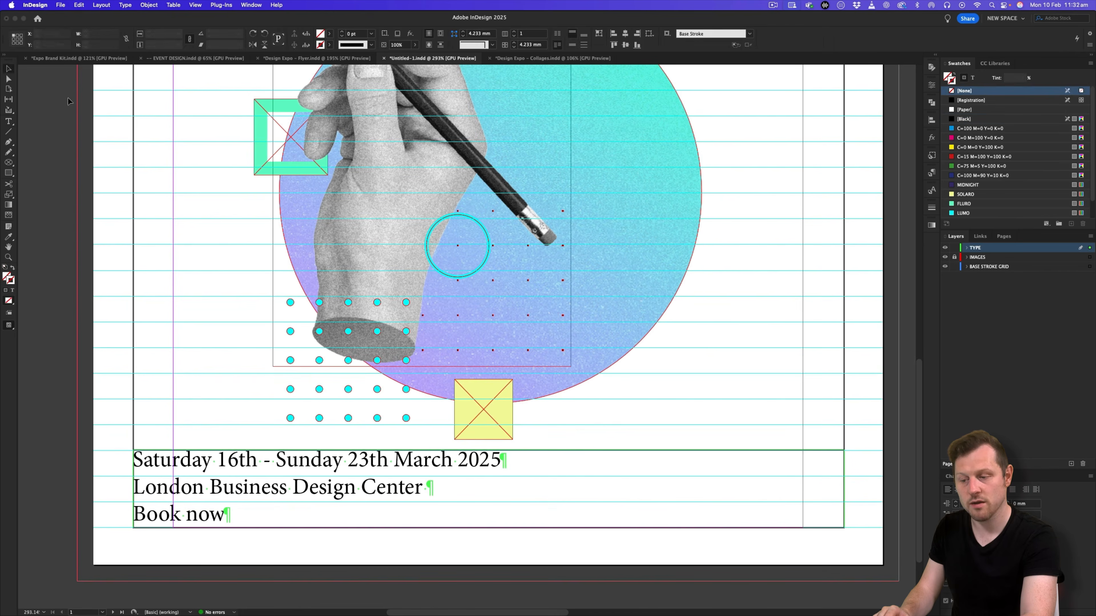
{"action": "double_click", "coordinate": [237, 486]}
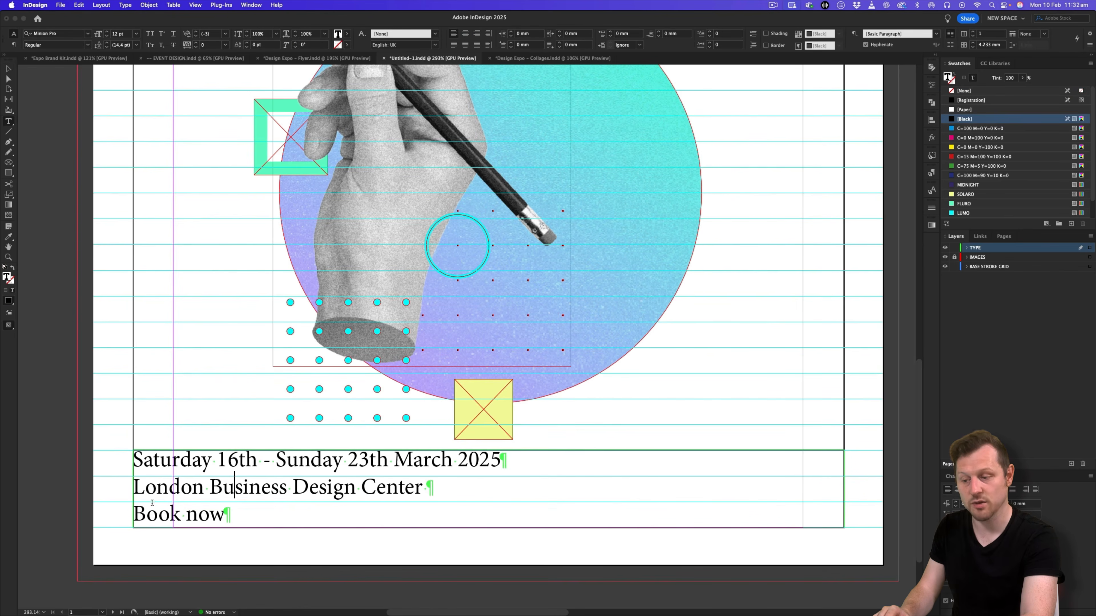
{"action": "left_click", "coordinate": [138, 512]}
{"action": "key", "text": "BackSpace"}
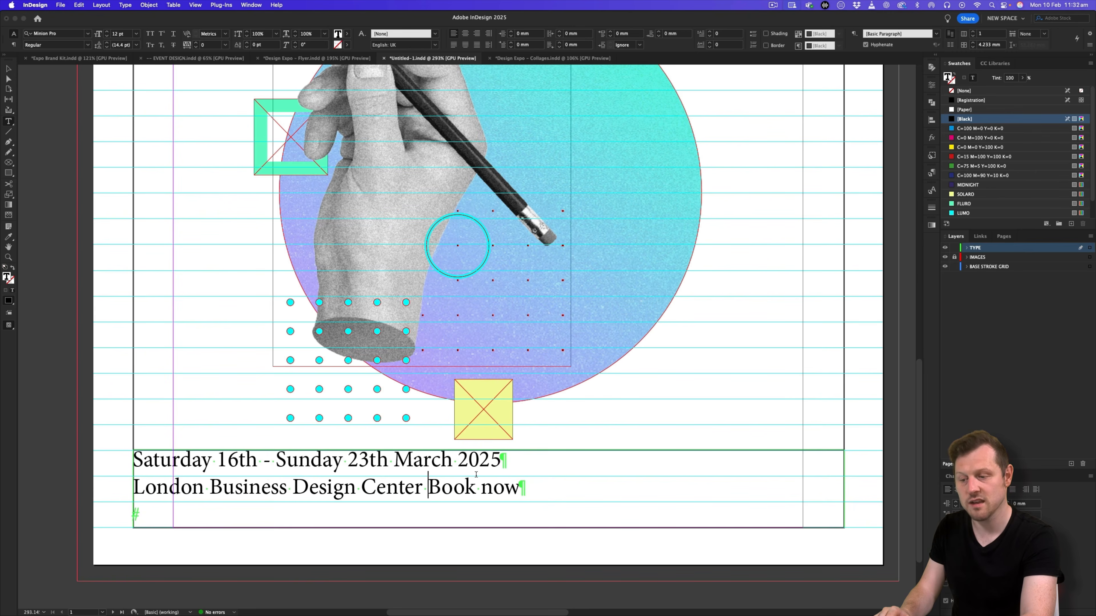
{"action": "type", "text": "/"}
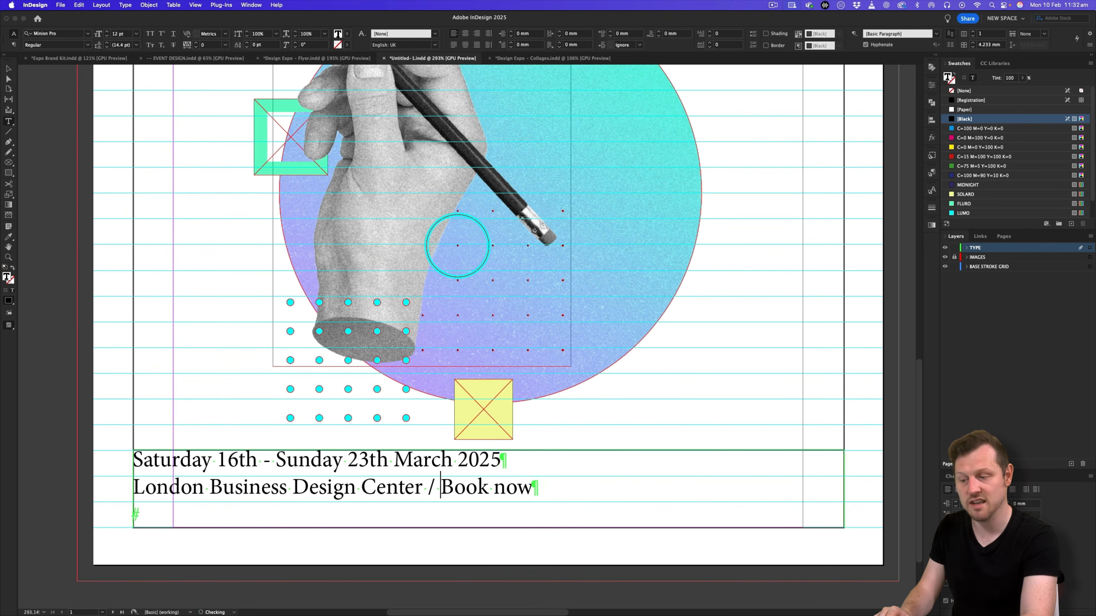
Remove the empty paragraph after "Book now" and centre the footer text vertically within its frame.
{"action": "left_click", "coordinate": [544, 483]}
{"action": "key", "text": "Delete"}
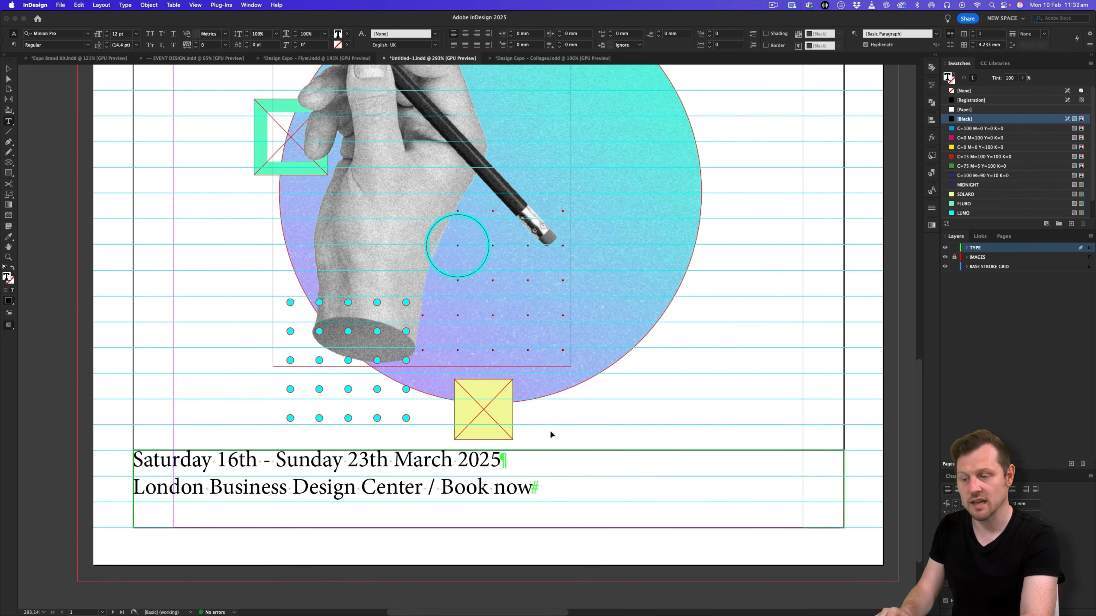
{"action": "key", "text": "Escape"}
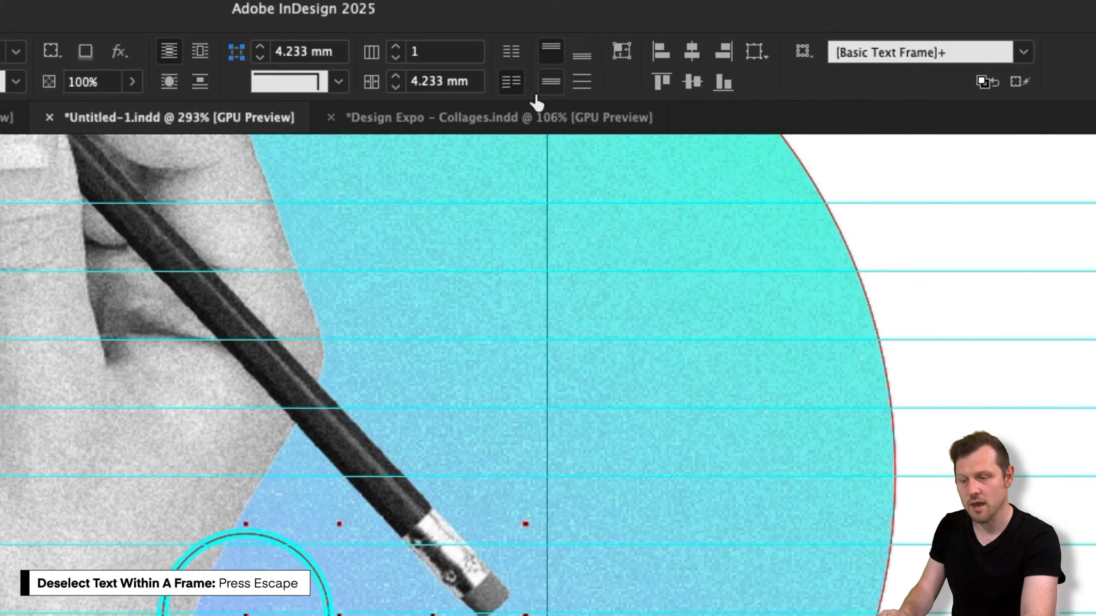
{"action": "left_click", "coordinate": [572, 44]}
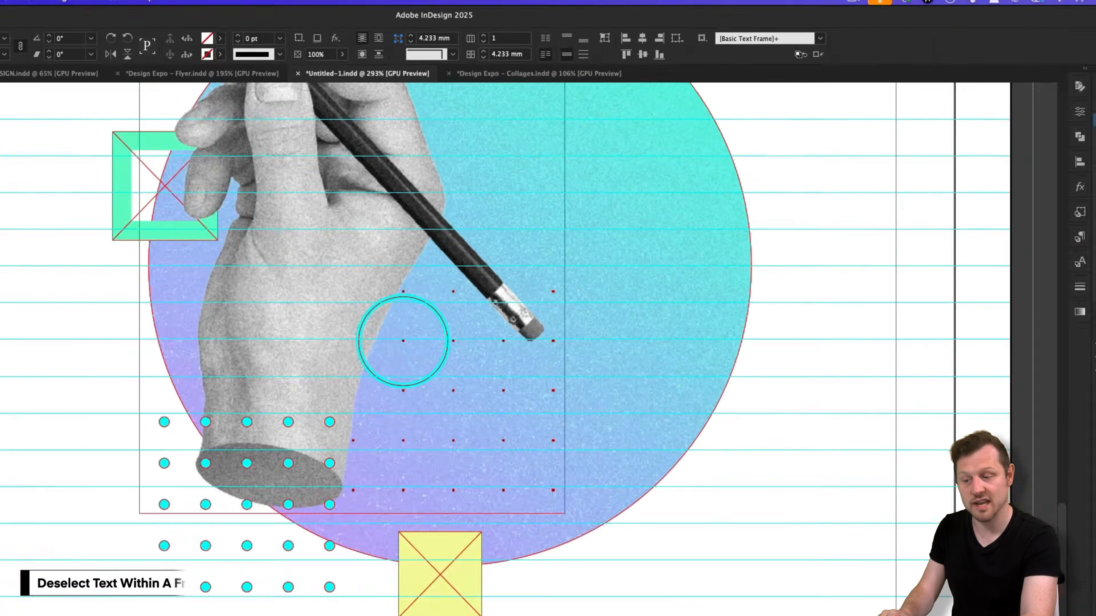
Justify all lines of the footer text so both lines span the full frame width.
{"action": "double_click", "coordinate": [369, 472]}
{"action": "key", "text": "super+a"}
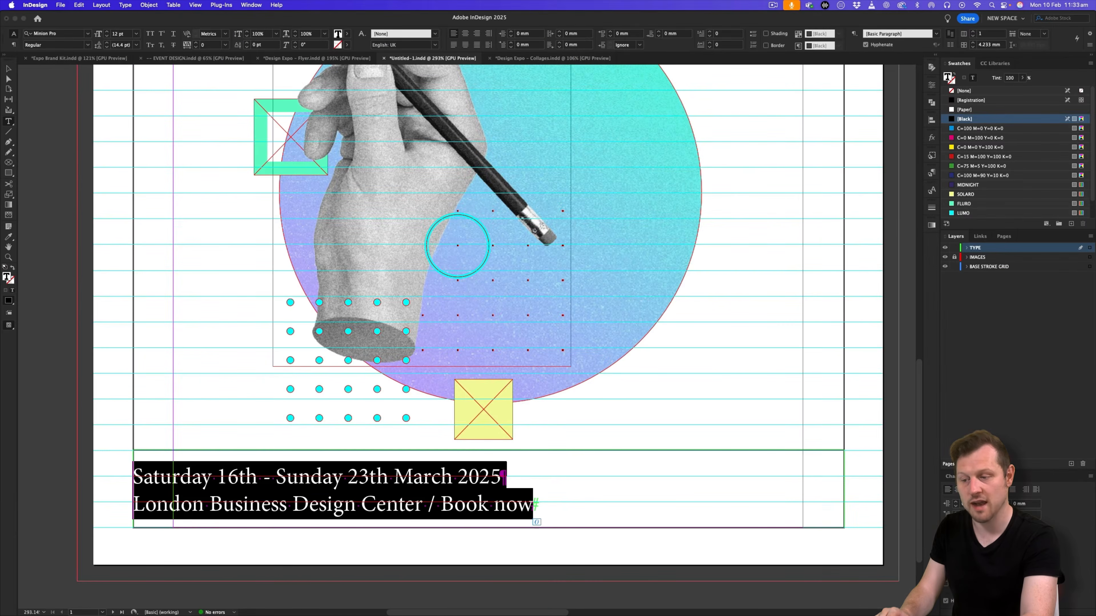
{"action": "left_click", "coordinate": [466, 46]}
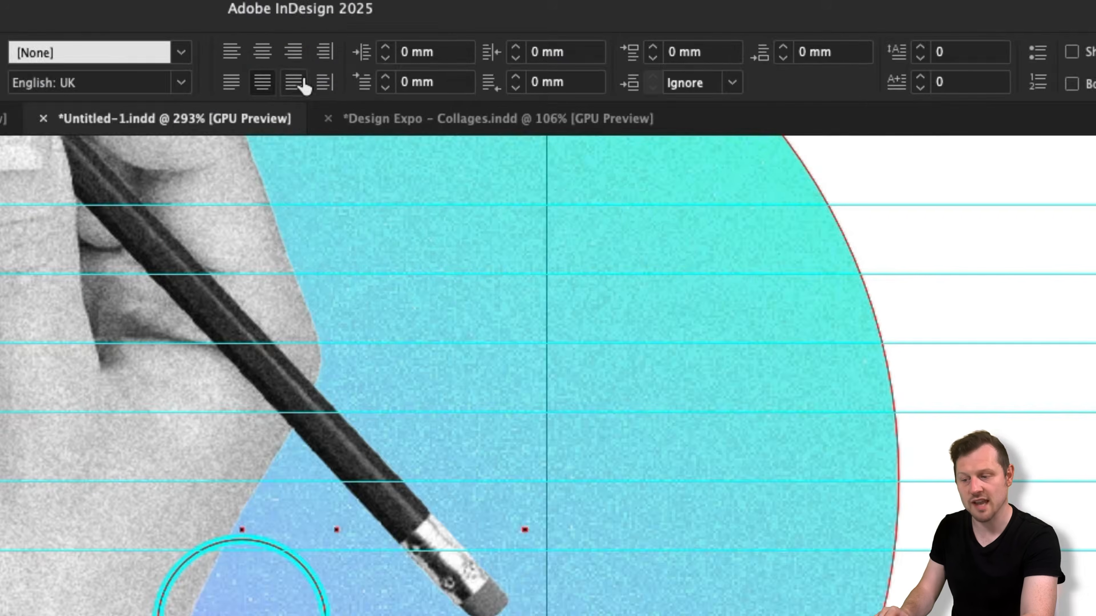
{"action": "left_click", "coordinate": [477, 45]}
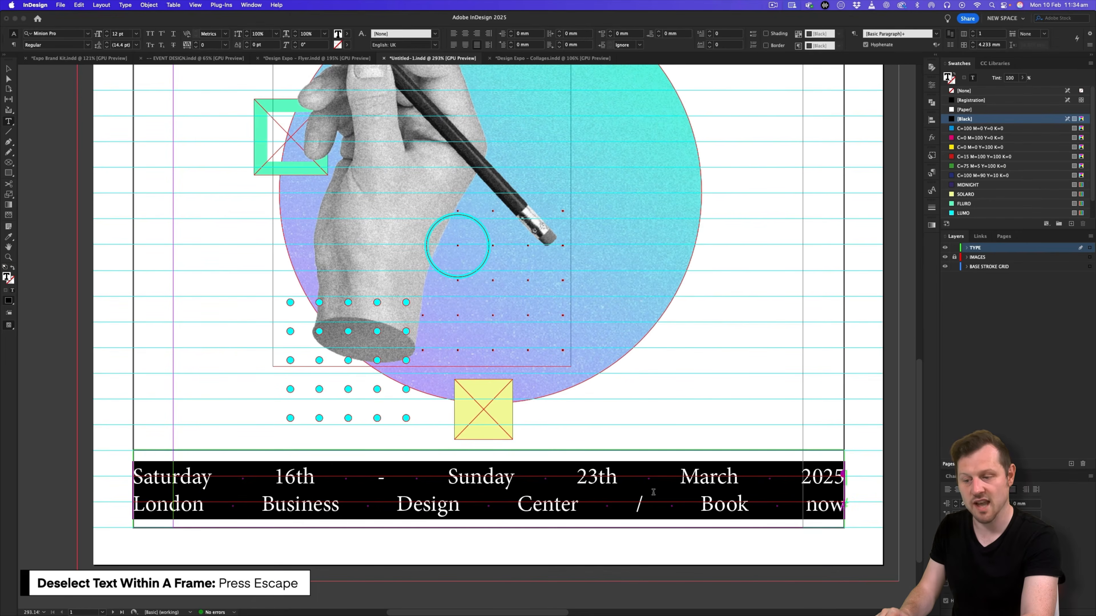
Unlink the footer frame's inset spacing and set its left and right insets to 4 mm, with the preview on.
{"action": "key", "text": "Escape"}
{"action": "right_click", "coordinate": [566, 472]}
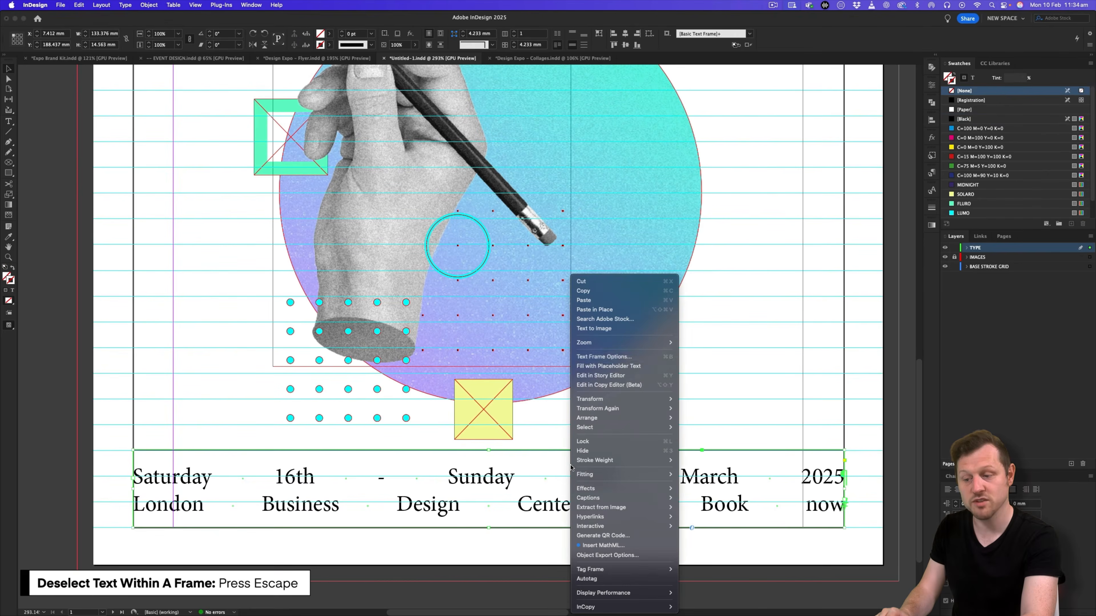
{"action": "left_click", "coordinate": [604, 356]}
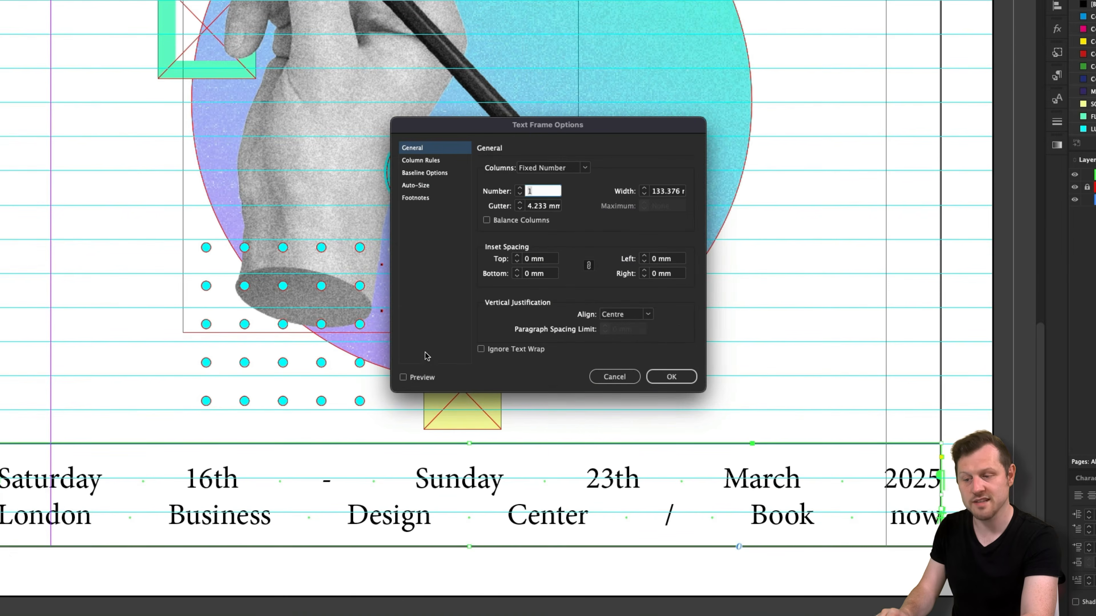
{"action": "left_click", "coordinate": [404, 378]}
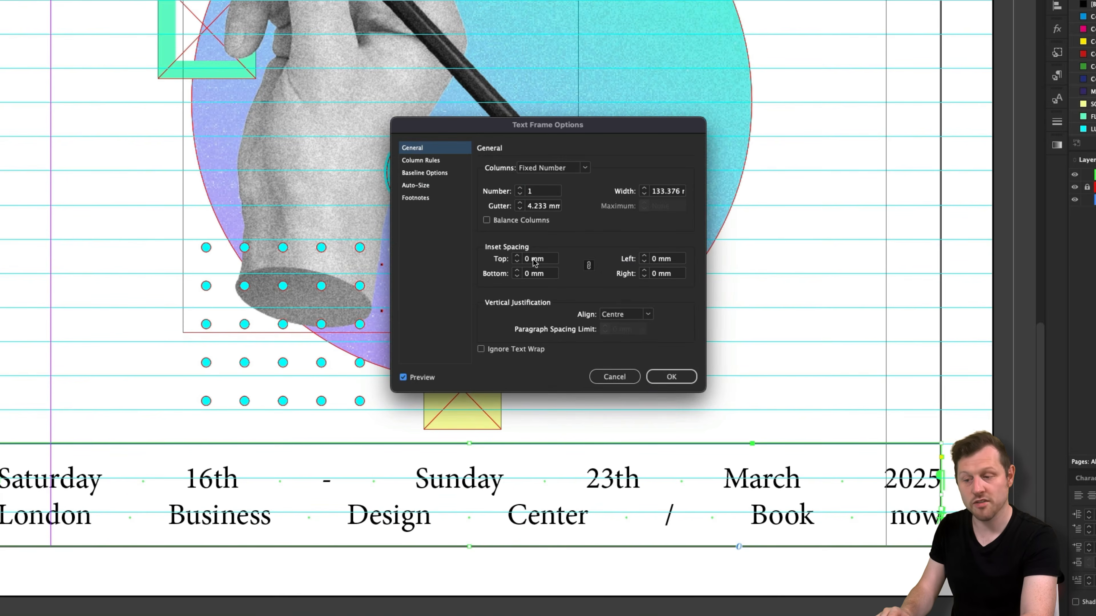
{"action": "left_click", "coordinate": [588, 265]}
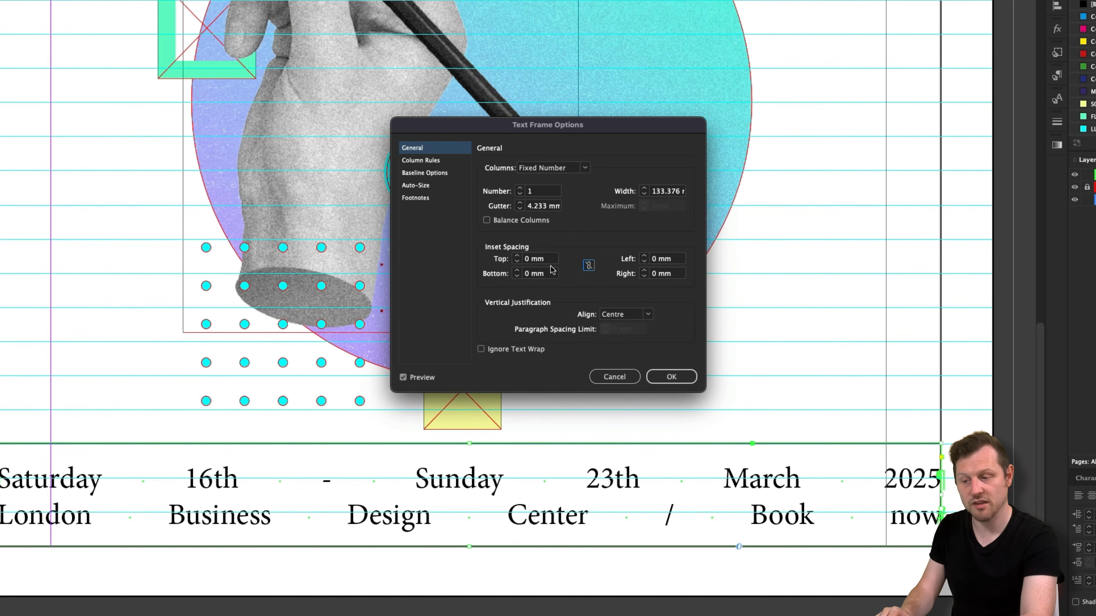
{"action": "left_click", "coordinate": [670, 259]}
{"action": "type", "text": "4"}
{"action": "key", "text": "Tab"}
{"action": "type", "text": "4"}
{"action": "key", "text": "Tab"}
{"action": "left_click", "coordinate": [667, 382]}
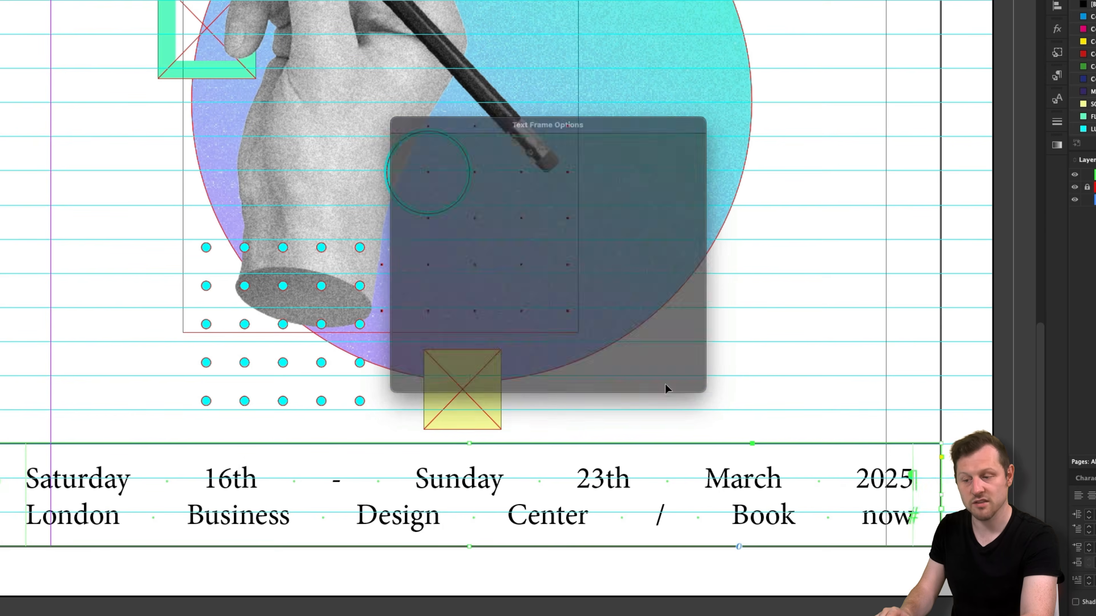
Format all the footer text as Base Neue Expanded Medium, 10 pt with 12 pt leading, in all caps.
{"action": "double_click", "coordinate": [665, 480]}
{"action": "key", "text": "super+a"}
{"action": "left_click", "coordinate": [71, 33]}
{"action": "type", "text": "base ne"}
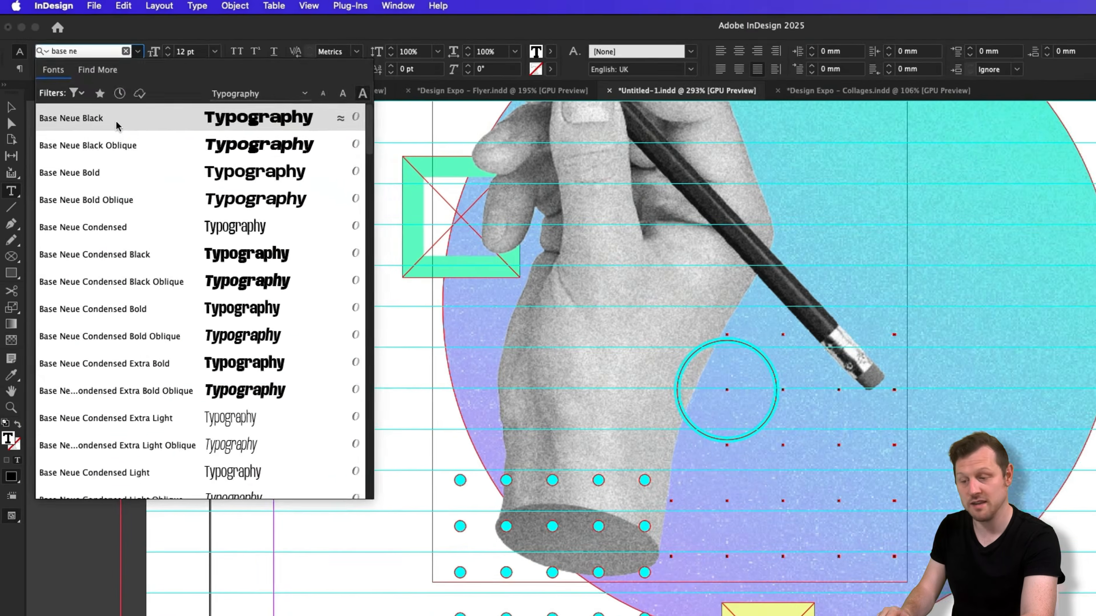
{"action": "left_click", "coordinate": [116, 124]}
{"action": "left_click", "coordinate": [138, 69]}
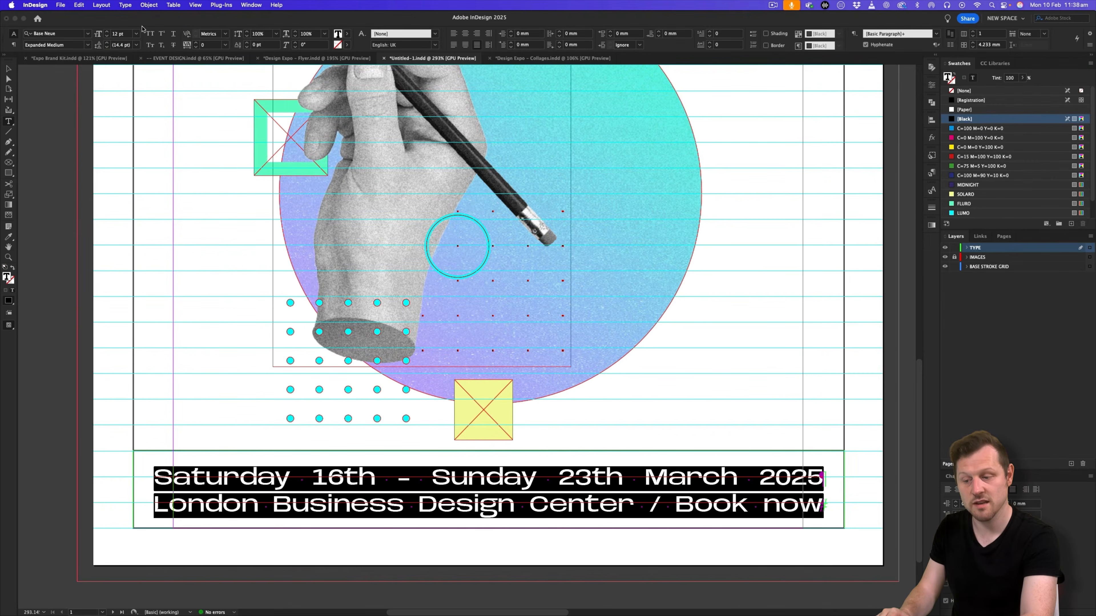
{"action": "left_click", "coordinate": [149, 33]}
{"action": "key", "text": "Return"}
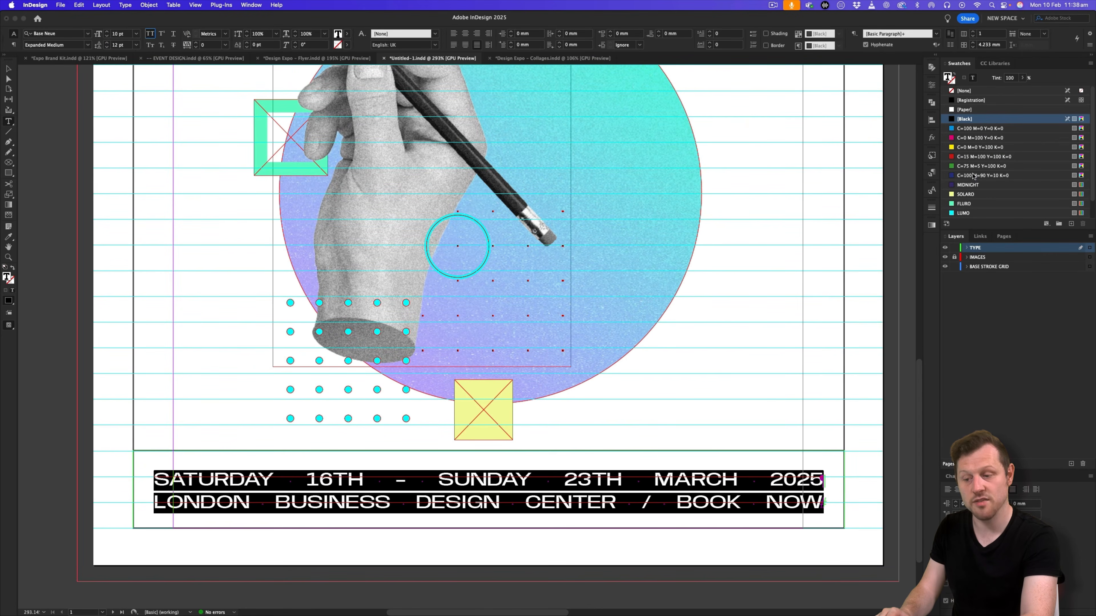
Create a character style named "P1 Footer" from the selected footer text and apply it to that text.
{"action": "left_click", "coordinate": [932, 191]}
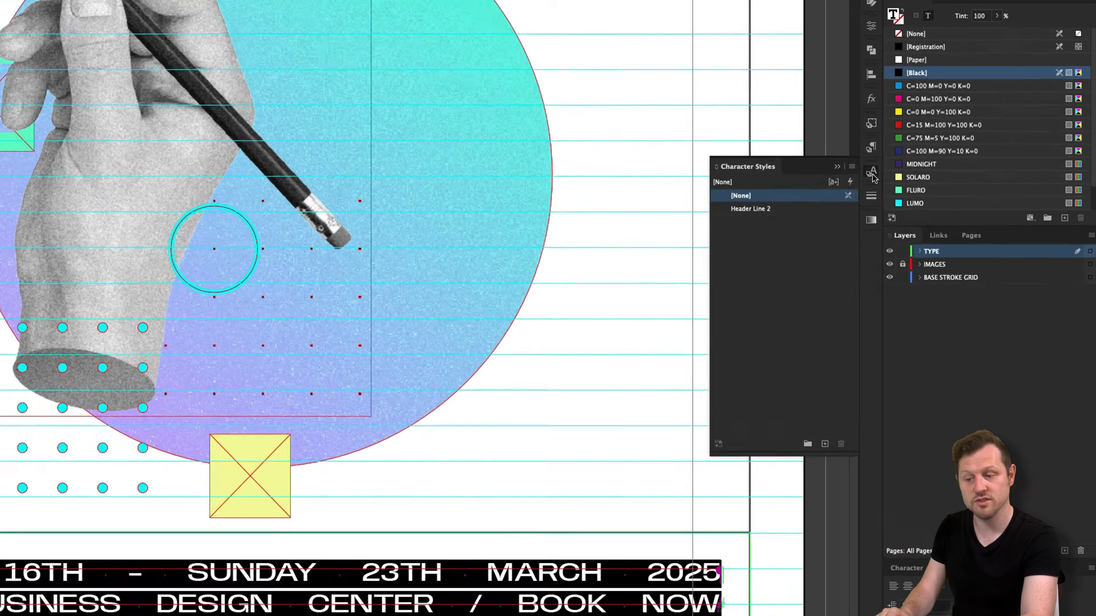
{"action": "left_click", "coordinate": [917, 186]}
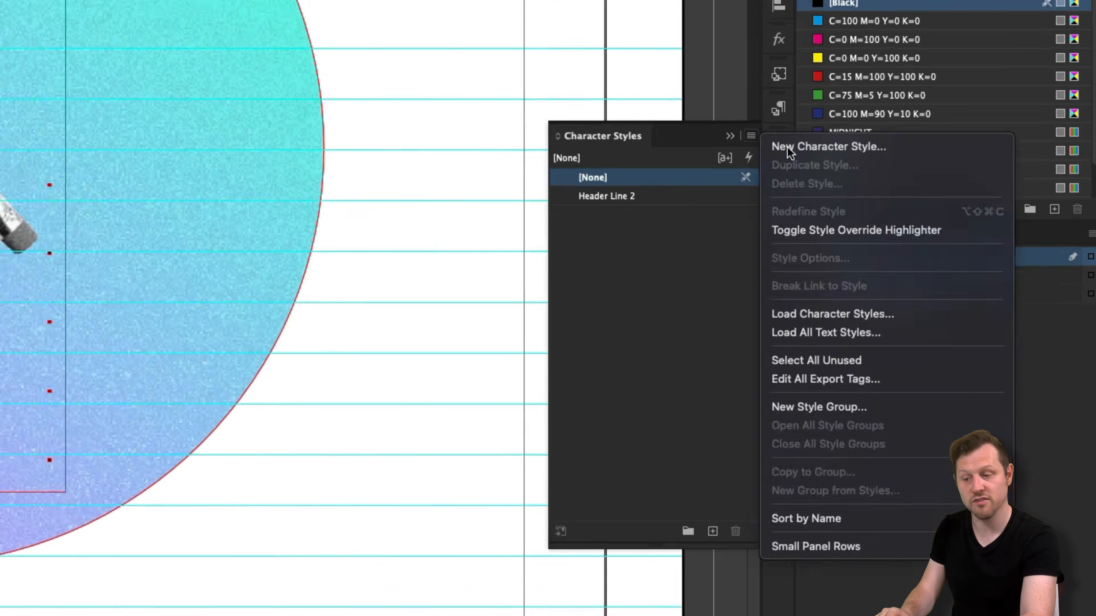
{"action": "left_click", "coordinate": [786, 148]}
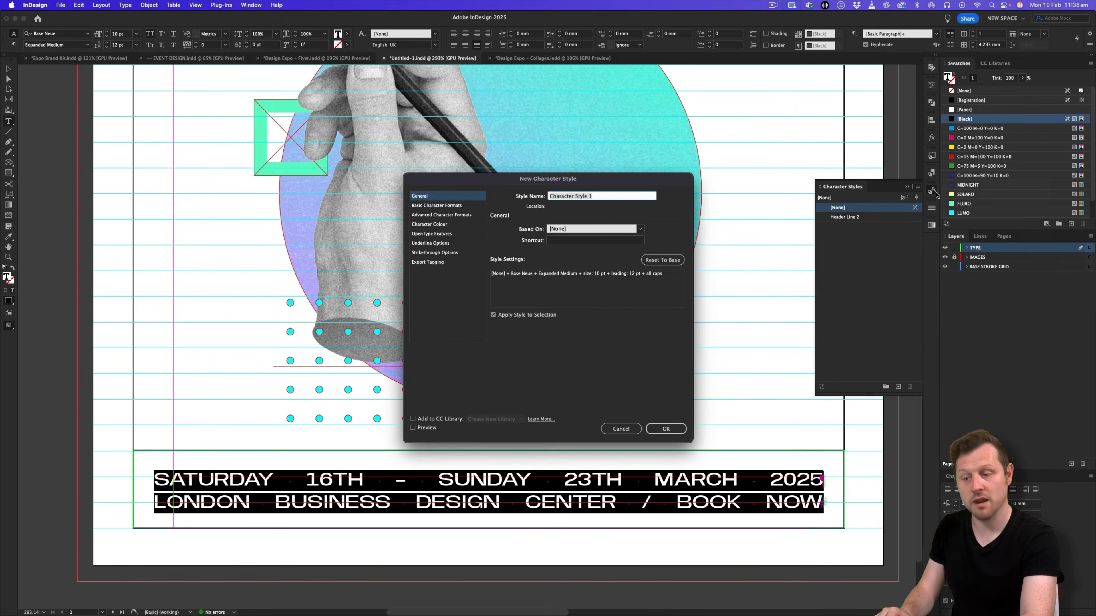
{"action": "type", "text": "P1 F"}
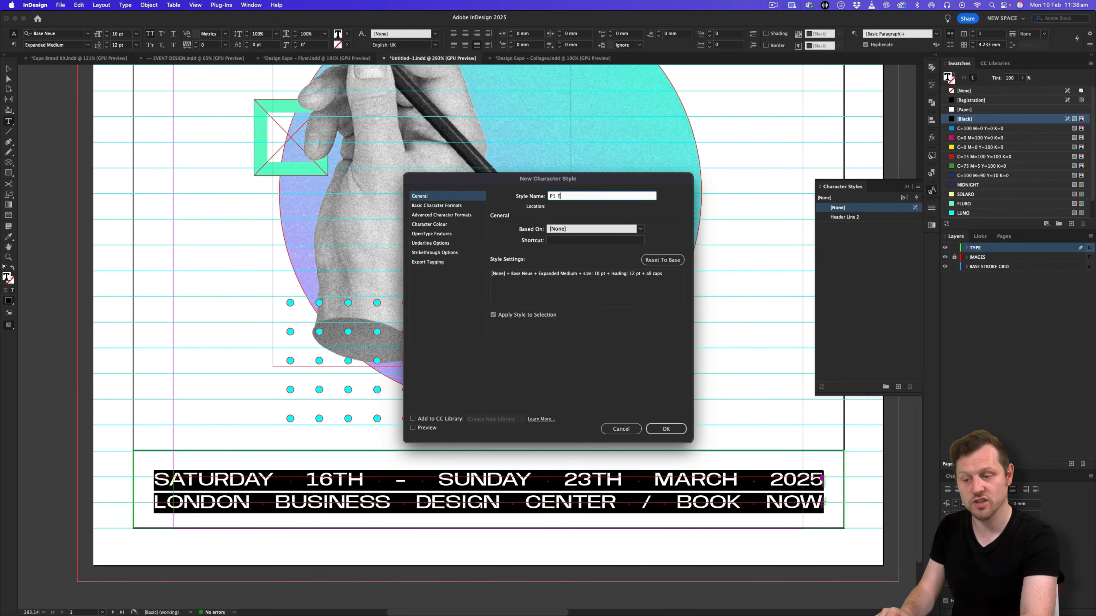
{"action": "type", "text": "ooter"}
{"action": "left_click", "coordinate": [667, 428]}
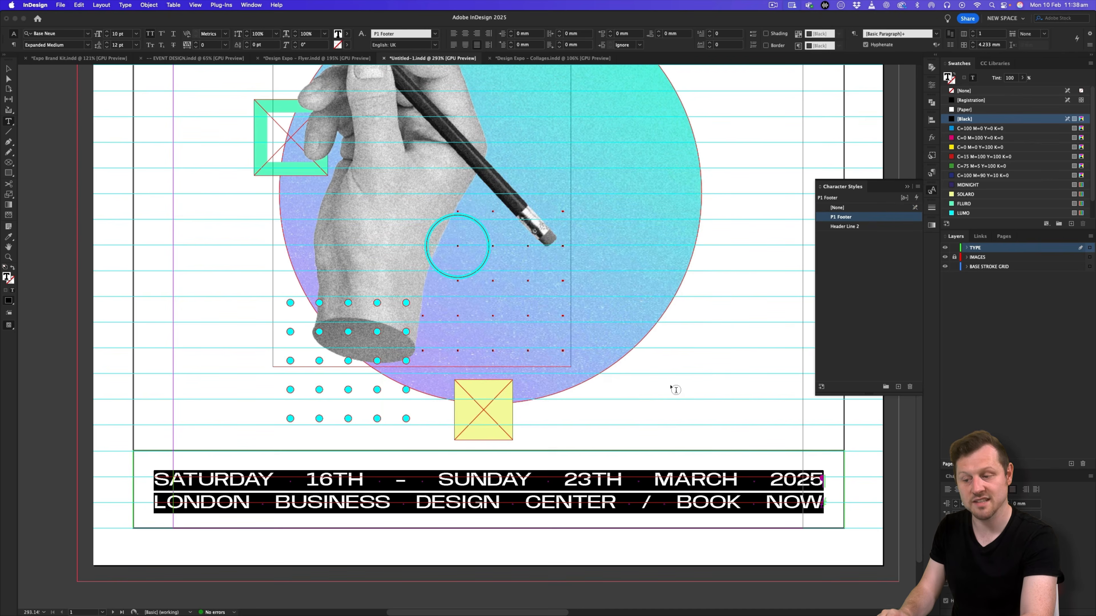
{"action": "key", "text": "Escape"}
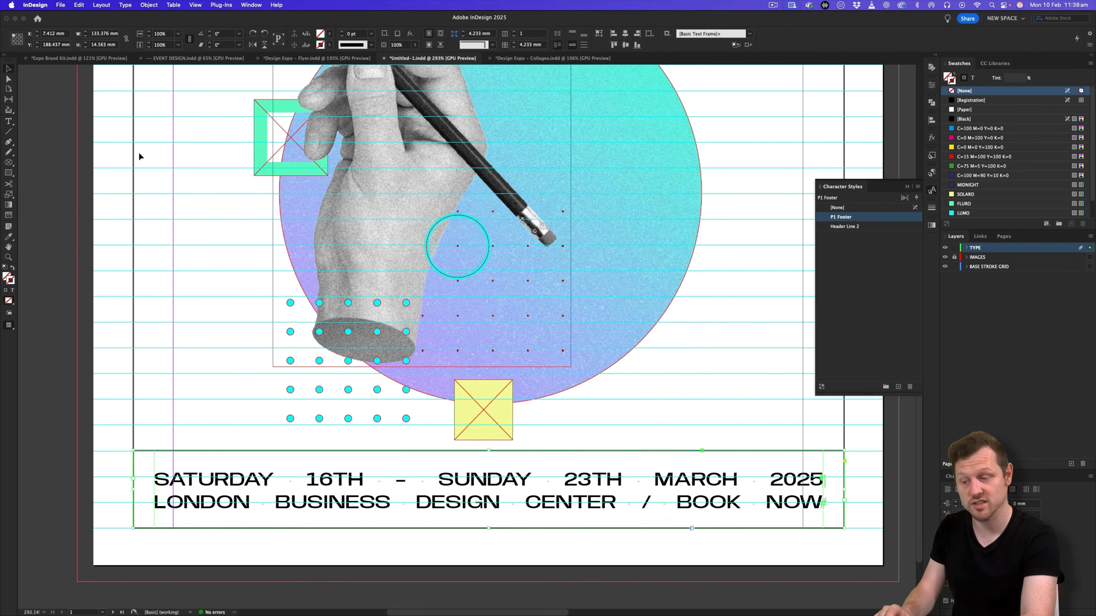
Review the flyer's front page and its neighbouring back page together in preview mode.
{"action": "key", "text": "z"}
{"action": "left_click", "coordinate": [514, 345], "text": "alt"}
{"action": "key", "text": "w"}
{"action": "left_click_drag", "start_coordinate": [593, 261], "coordinate": [446, 372]}
{"action": "left_click", "coordinate": [623, 347], "text": "alt"}
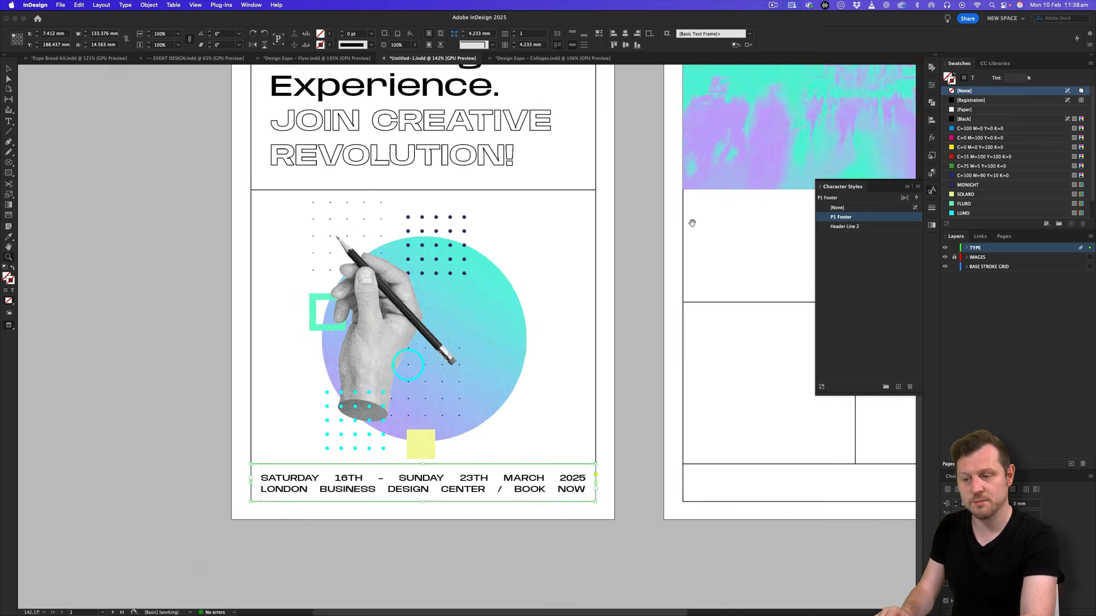
{"action": "left_click_drag", "start_coordinate": [692, 222], "coordinate": [519, 289]}
{"action": "left_click", "coordinate": [591, 235], "text": "alt"}
{"action": "left_click_drag", "start_coordinate": [607, 235], "coordinate": [578, 259]}
{"action": "key", "text": "v"}
{"action": "left_click", "coordinate": [445, 305]}
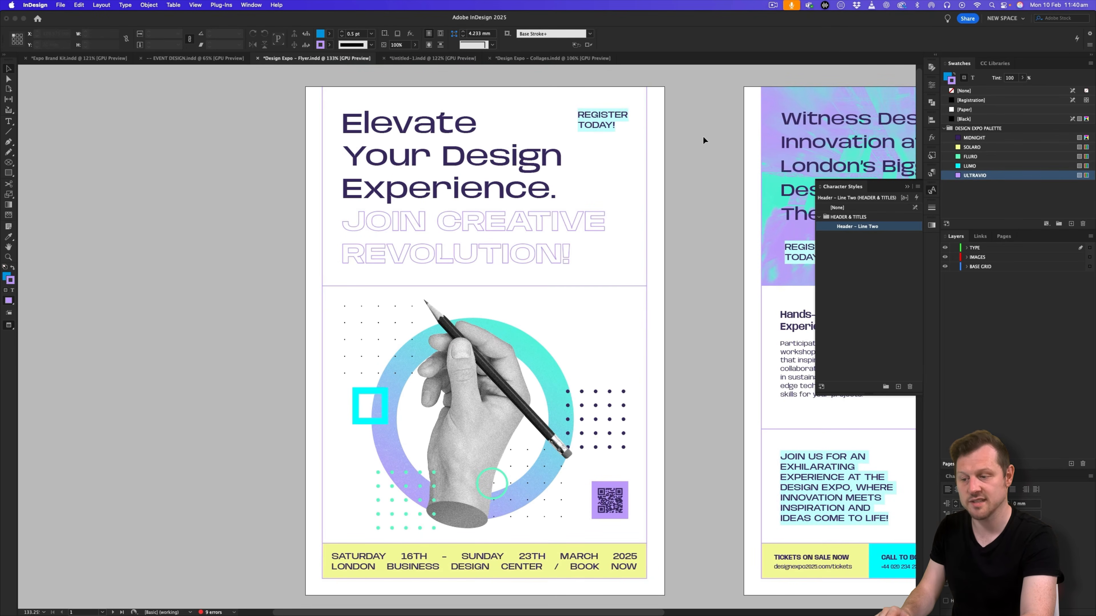
Examine the "REGISTER TODAY!" label beside the headline on the finished Design Expo flyer.
{"action": "key", "text": "z"}
{"action": "left_click_drag", "start_coordinate": [601, 132], "coordinate": [678, 249]}
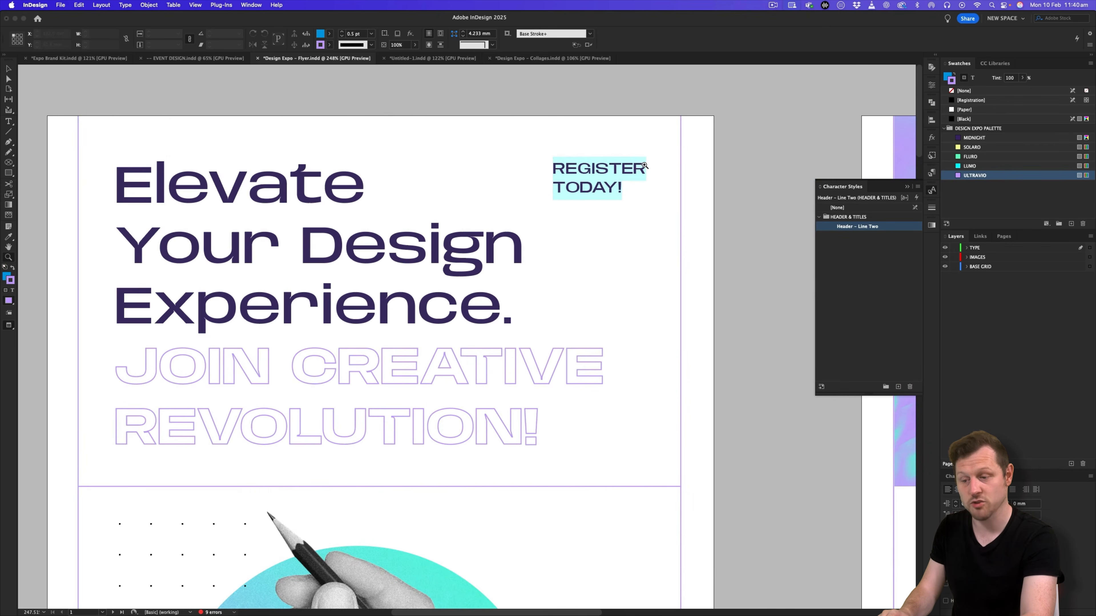
{"action": "left_click", "coordinate": [907, 187]}
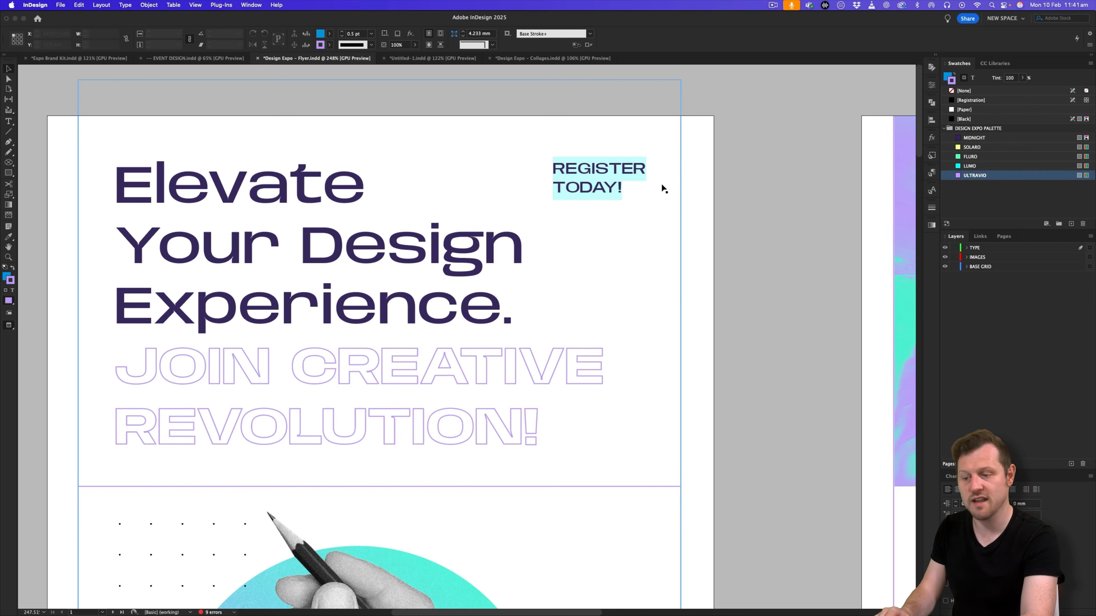
In the EVENT DESIGN document, select the poster with the concrete blocks and open its linked source file for editing.
{"action": "left_click", "coordinate": [207, 58]}
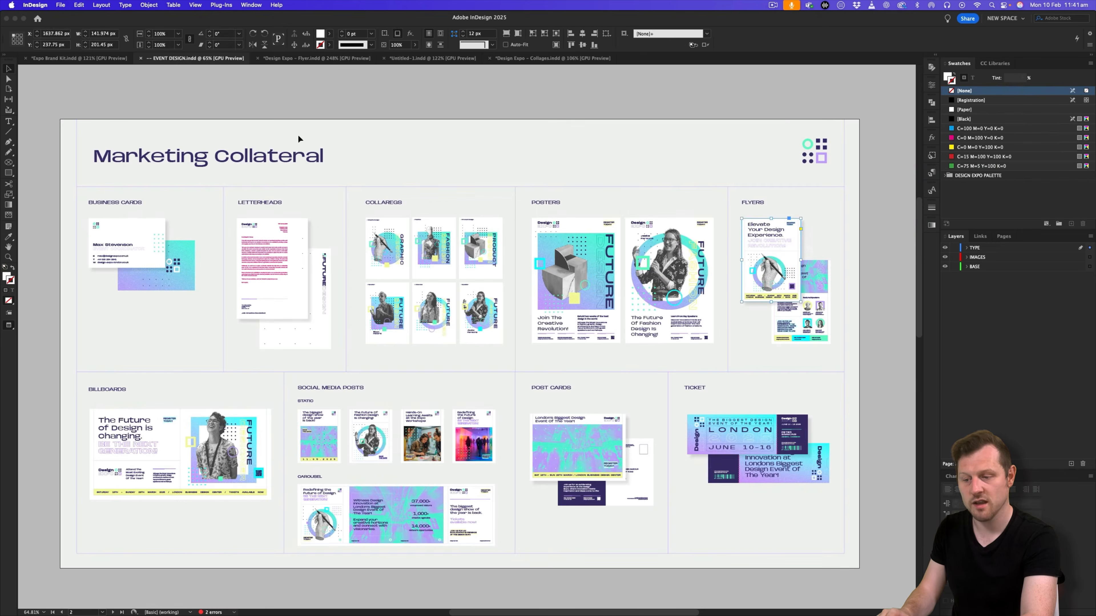
{"action": "left_click", "coordinate": [526, 103]}
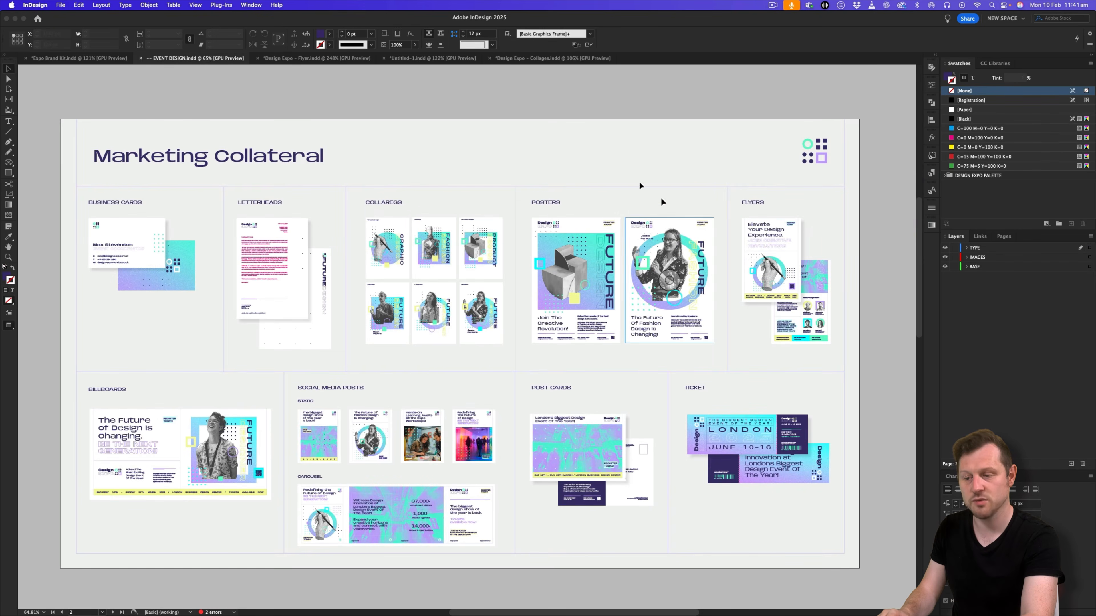
{"action": "left_click", "coordinate": [559, 266]}
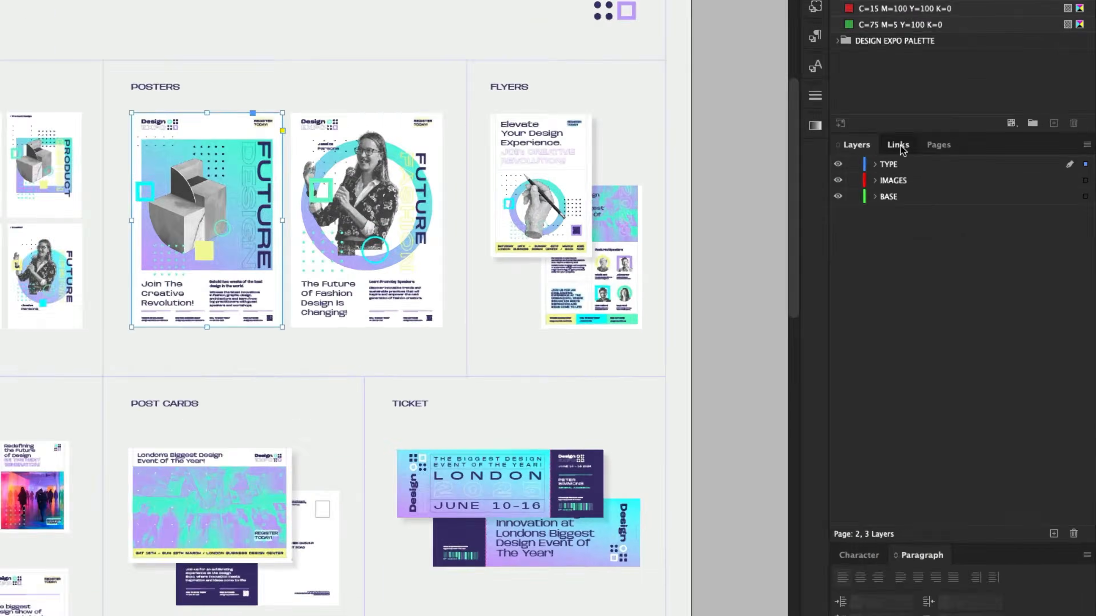
{"action": "left_click", "coordinate": [980, 236]}
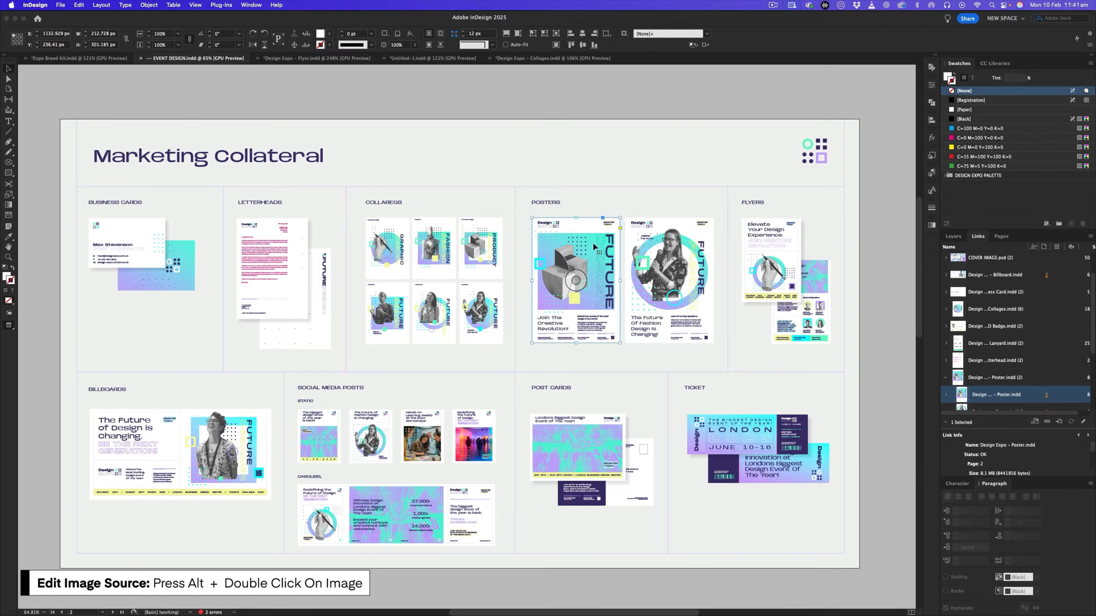
{"action": "double_click", "coordinate": [501, 235], "text": "alt"}
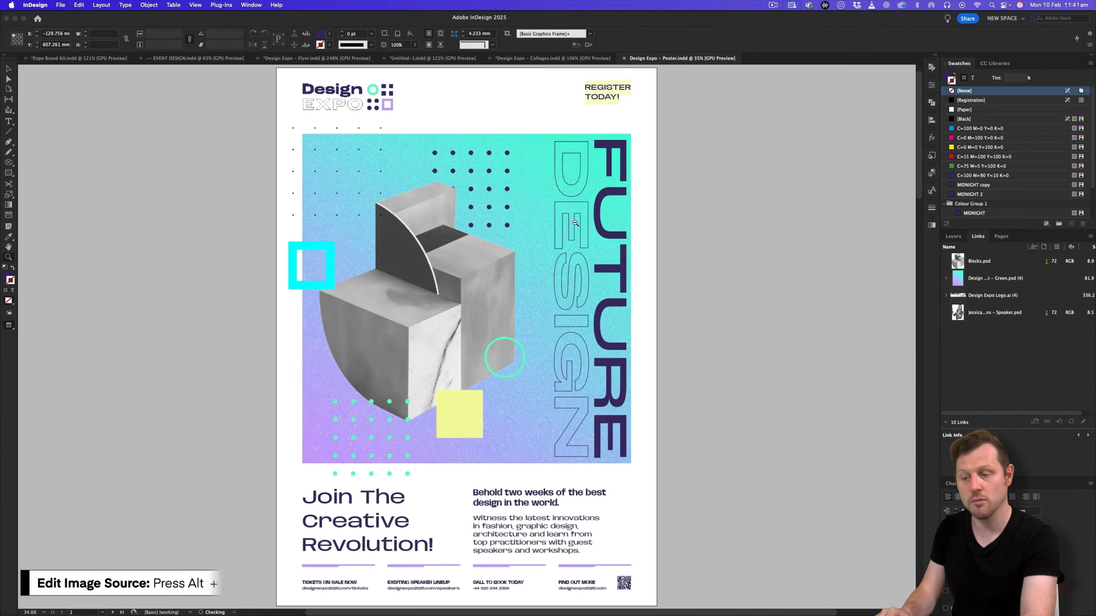
{"action": "key", "text": "super+0"}
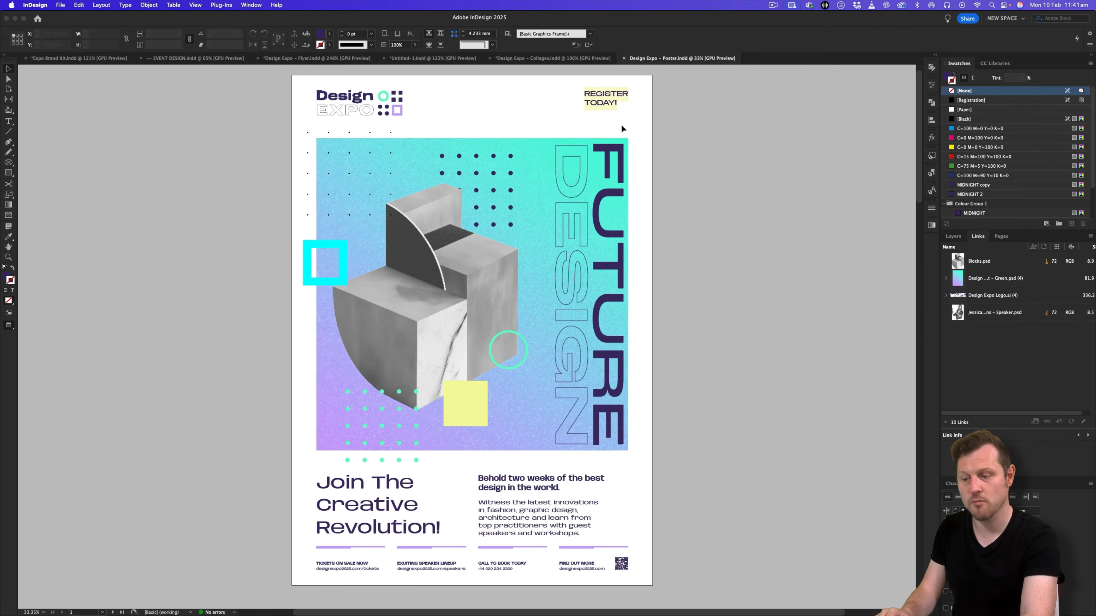
Copy the "REGISTER TODAY!" label from the poster into the Untitled-1 flyer and place it over the front page artwork.
{"action": "left_click", "coordinate": [618, 94]}
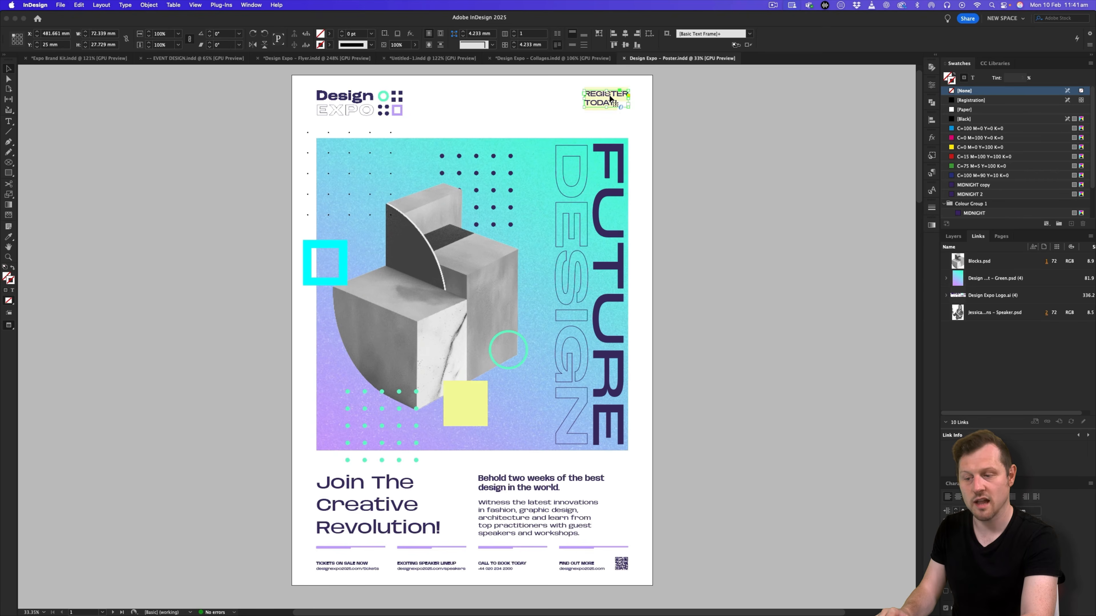
{"action": "left_click", "coordinate": [408, 59]}
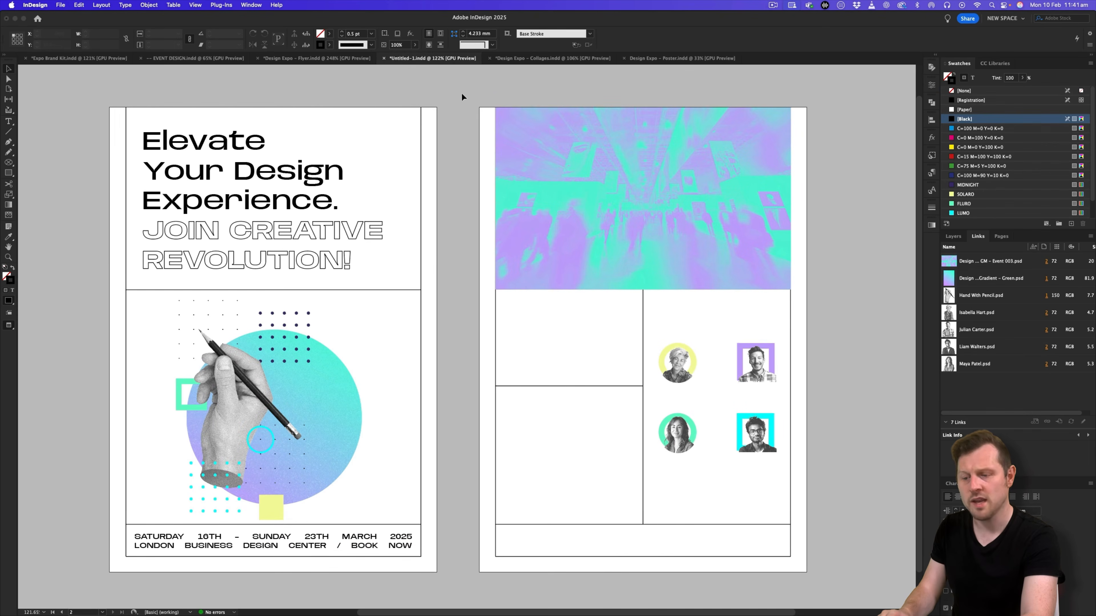
{"action": "left_click", "coordinate": [952, 235]}
{"action": "key", "text": "super+v"}
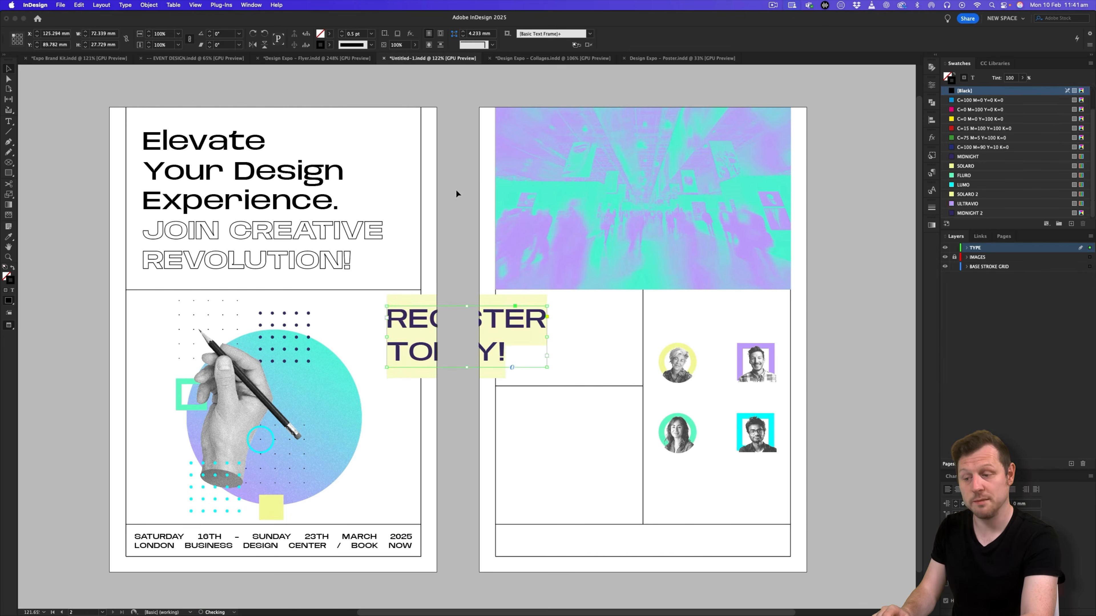
{"action": "left_click_drag", "start_coordinate": [418, 317], "coordinate": [527, 328]}
{"action": "key", "text": "z"}
{"action": "key", "text": "v"}
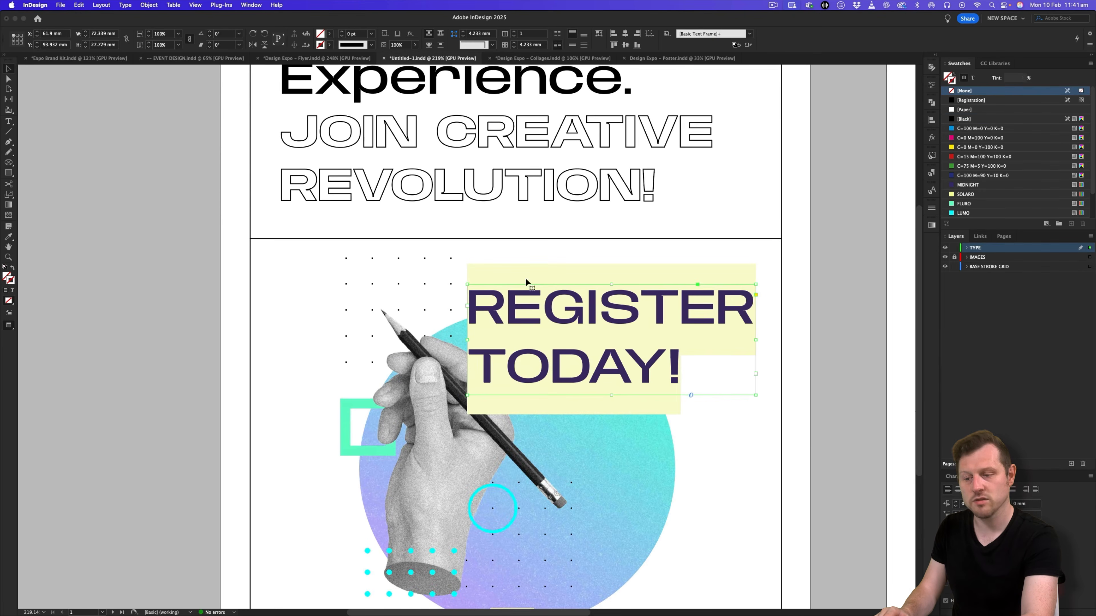
{"action": "left_click_drag", "start_coordinate": [659, 299], "coordinate": [604, 317]}
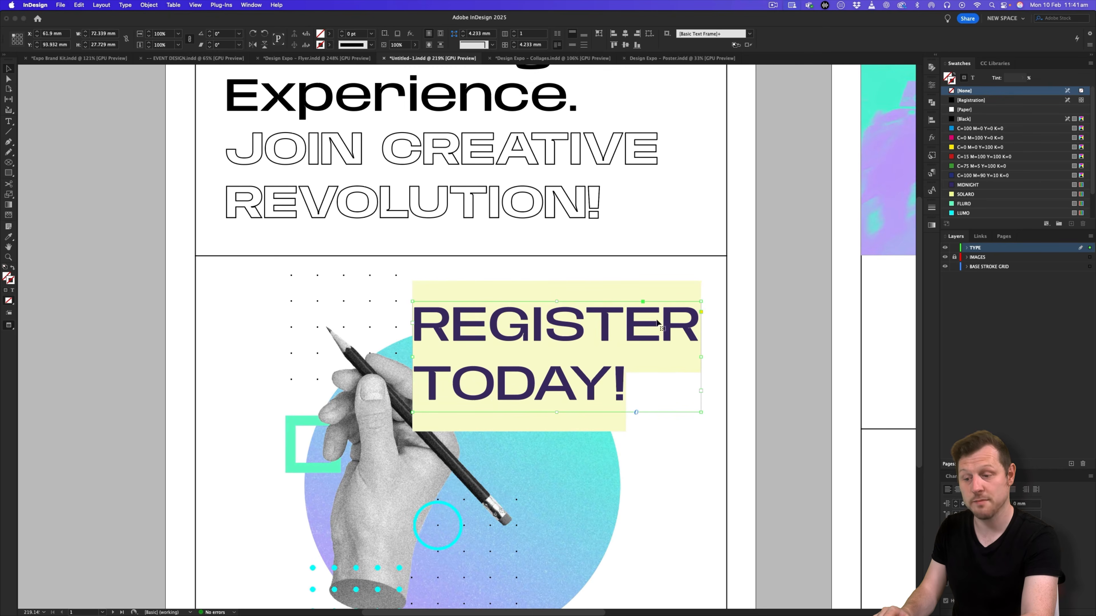
Edit the Label paragraph style, setting its font size to 10 pt and its leading to 12 pt.
{"action": "left_click", "coordinate": [931, 173]}
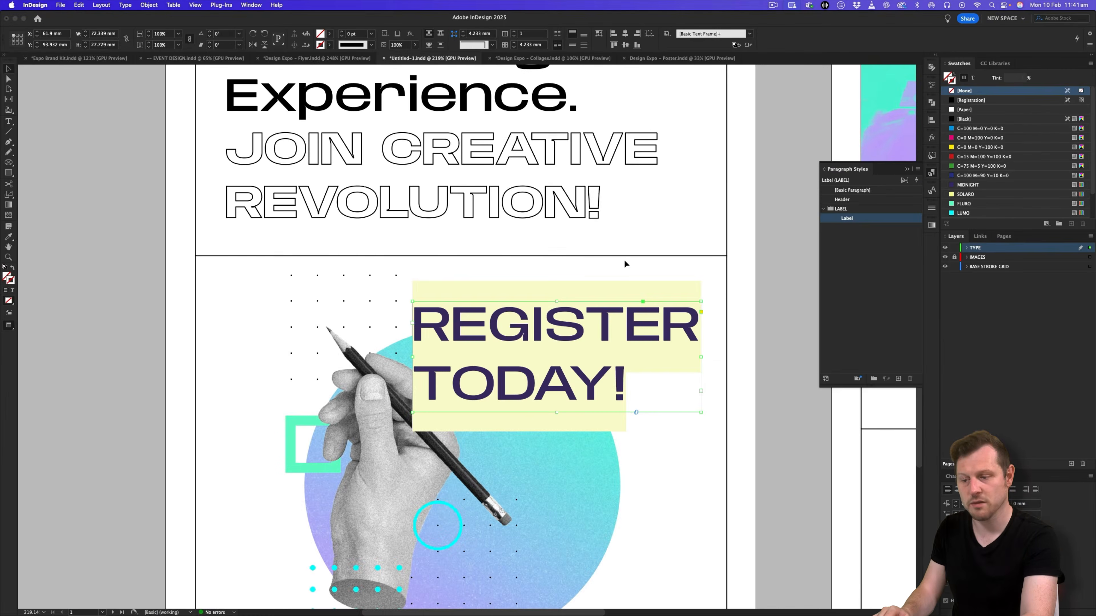
{"action": "scroll", "coordinate": [624, 259], "scroll_direction": "right", "scroll_amount": 5}
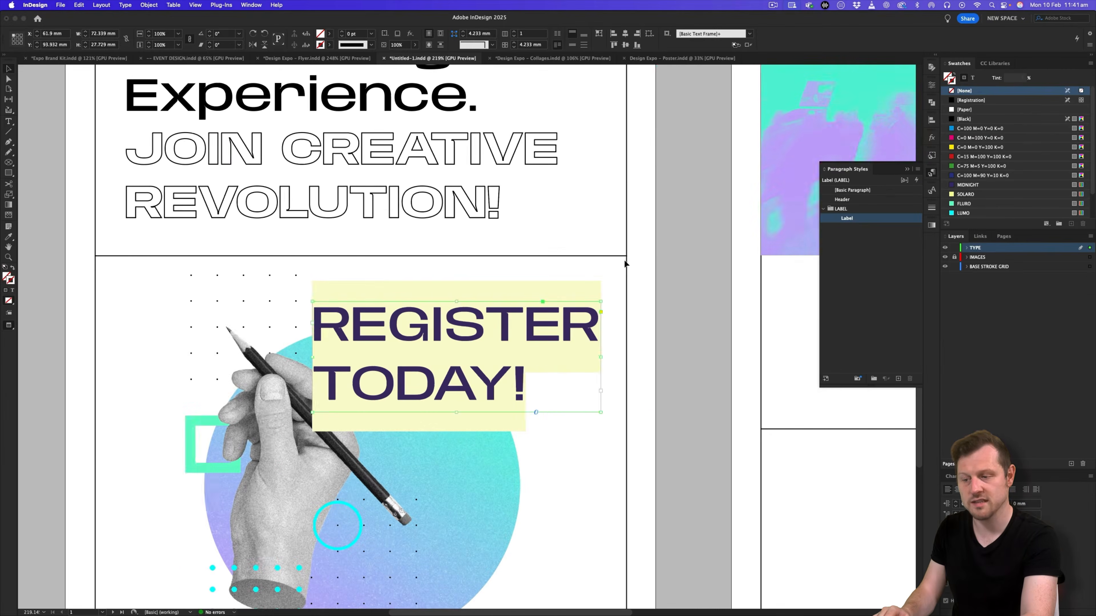
{"action": "left_click", "coordinate": [629, 263]}
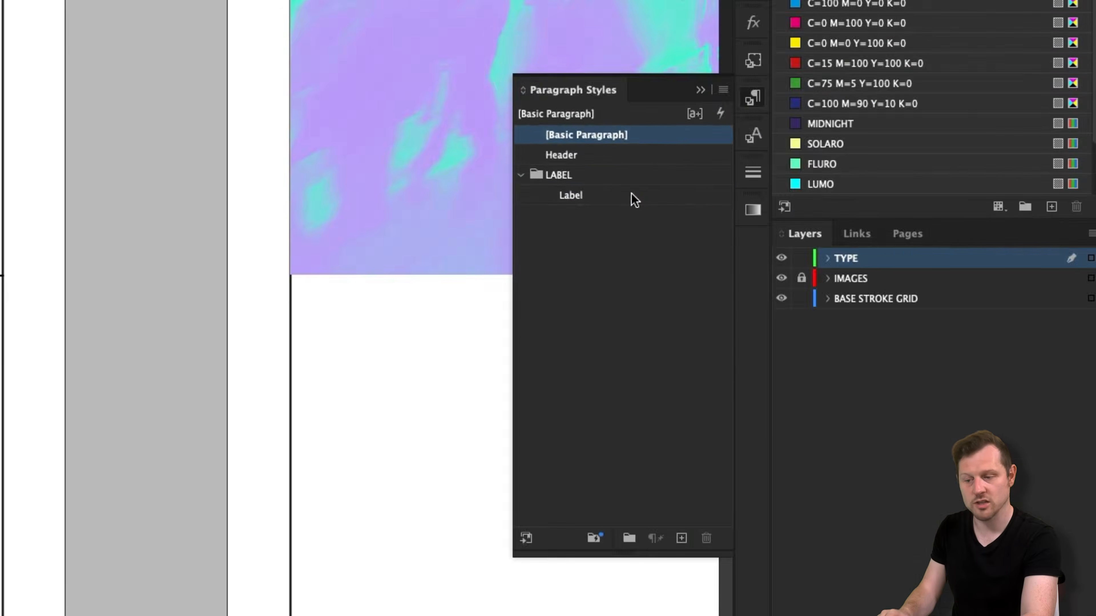
{"action": "double_click", "coordinate": [728, 205]}
{"action": "left_click", "coordinate": [0, 152]}
{"action": "triple_click", "coordinate": [495, 238]}
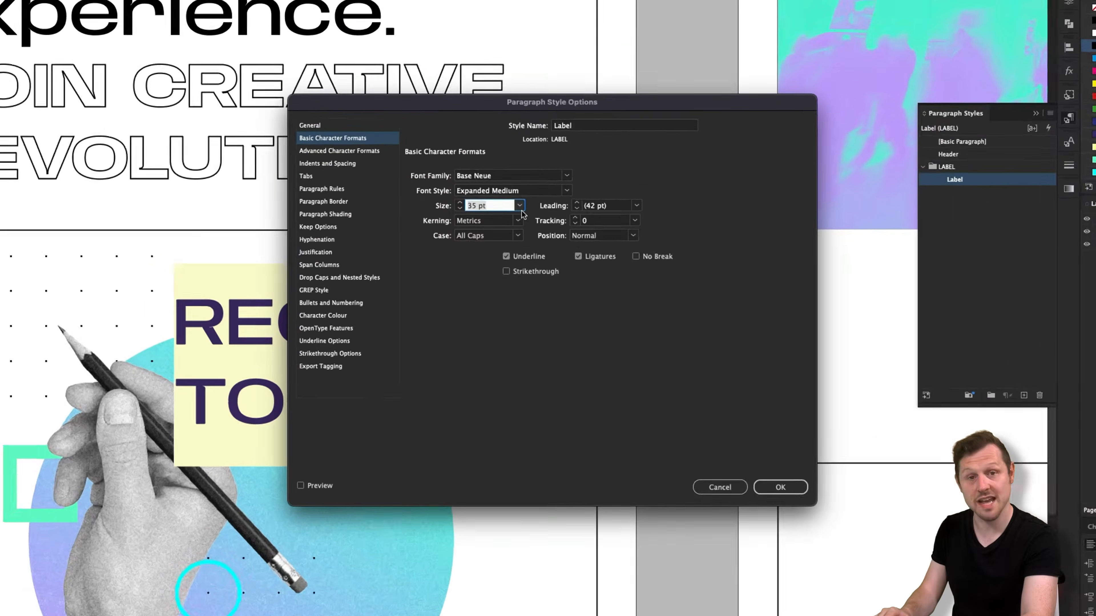
{"action": "type", "text": "10"}
{"action": "key", "text": "Tab"}
{"action": "type", "text": "12"}
{"action": "key", "text": "Tab"}
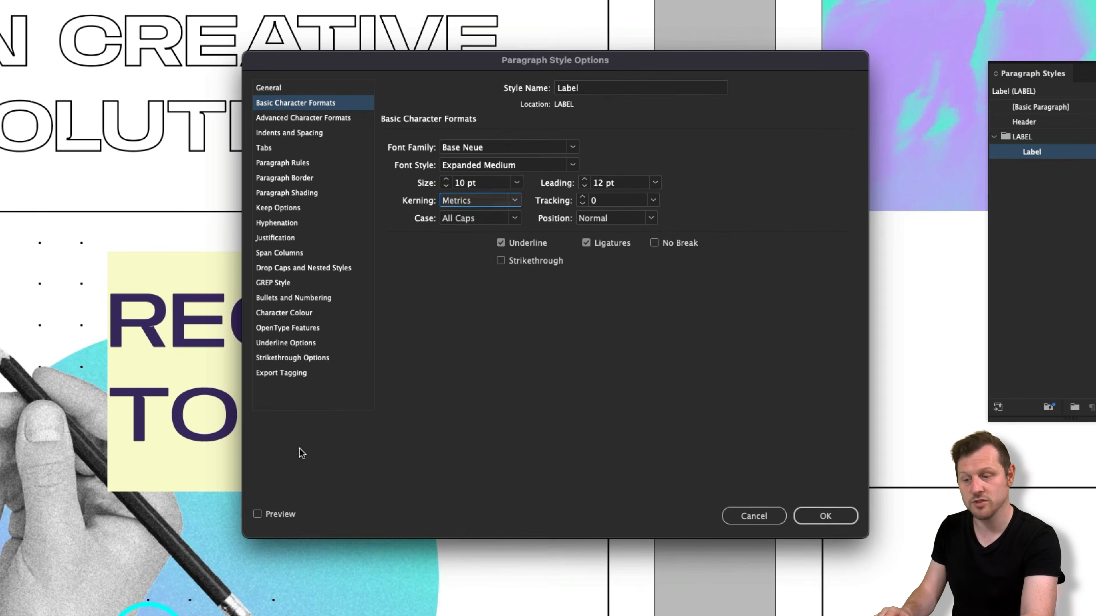
Turn on the style preview and set the Label style's underline to a 15 pt weight with a -3 pt offset.
{"action": "left_click", "coordinate": [267, 514]}
{"action": "left_click", "coordinate": [289, 344]}
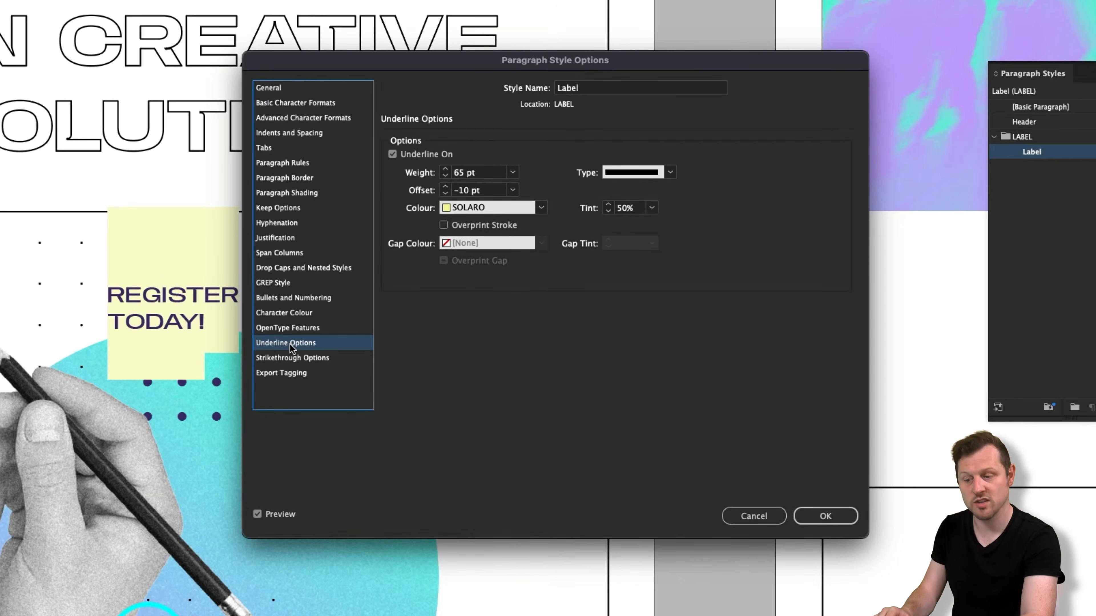
{"action": "left_click", "coordinate": [478, 172]}
{"action": "type", "text": "15"}
{"action": "key", "text": "Tab"}
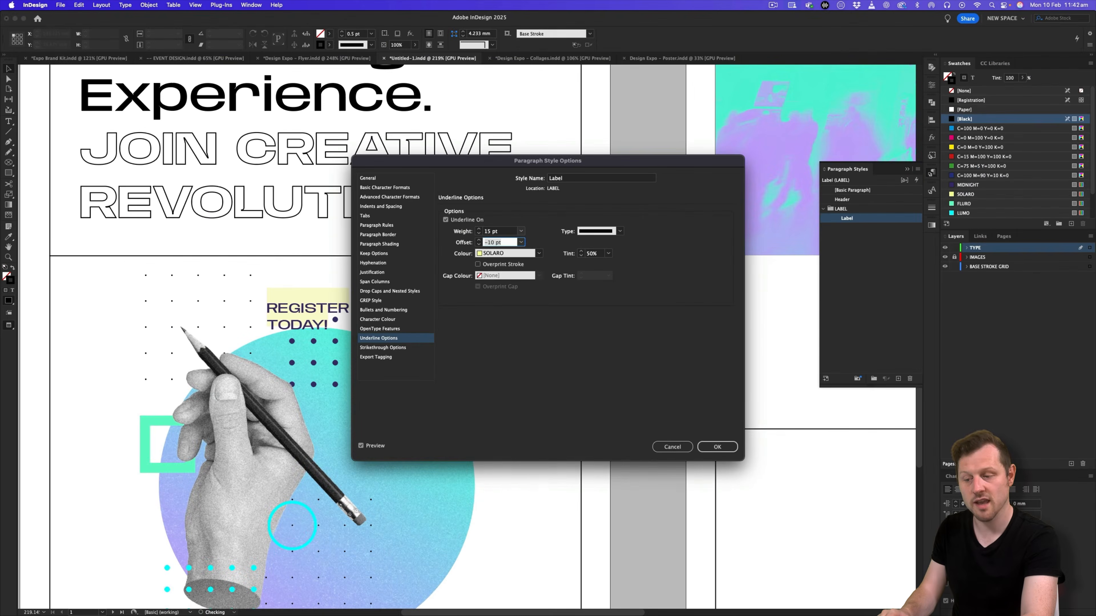
{"action": "type", "text": "-3"}
{"action": "key", "text": "Tab"}
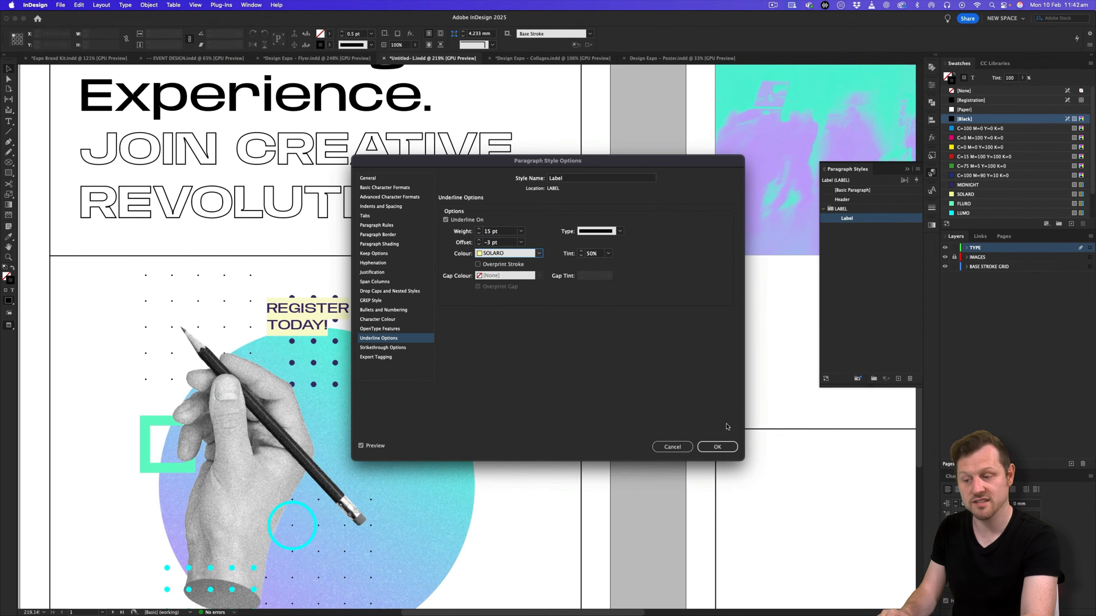
{"action": "left_click", "coordinate": [718, 447]}
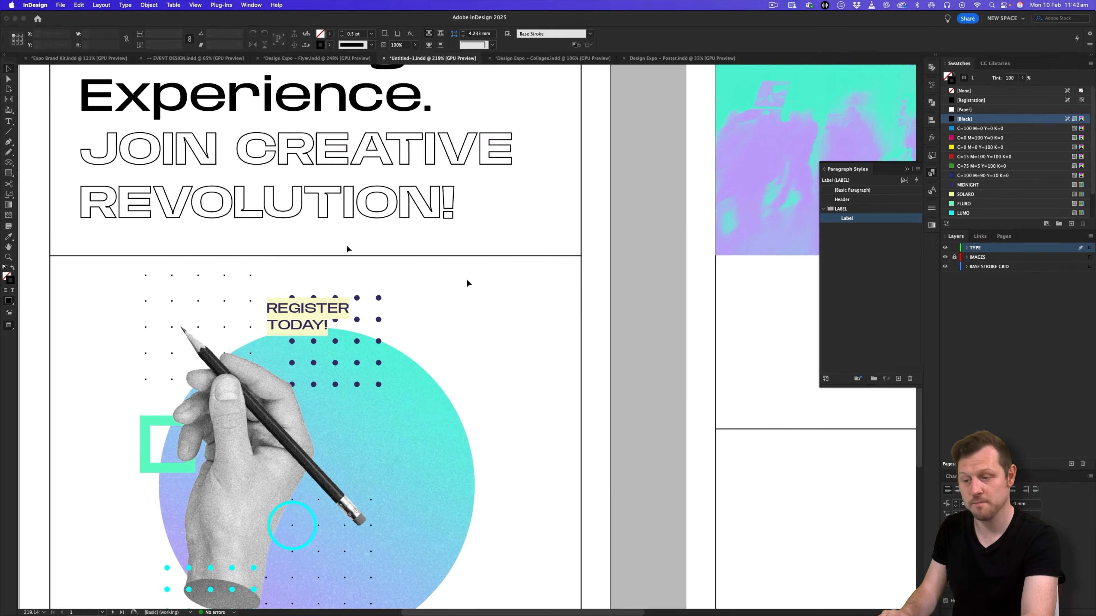
Move the "REGISTER TODAY!" label to the front page's upper-right margin corner and shrink its frame to fit the text.
{"action": "left_click", "coordinate": [302, 312]}
{"action": "key", "text": "w"}
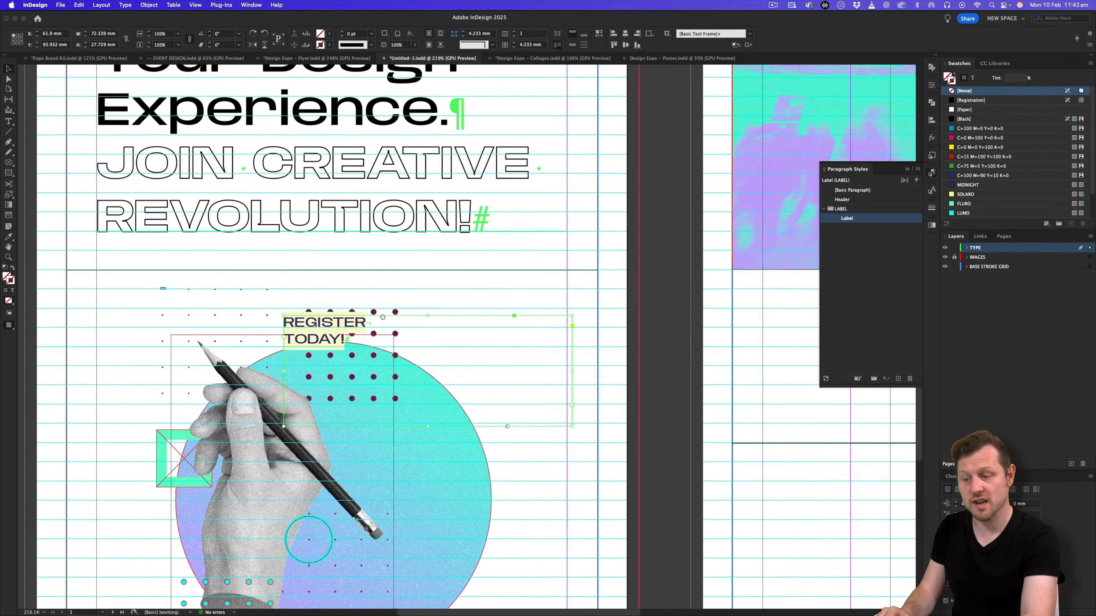
{"action": "scroll", "coordinate": [383, 317], "scroll_direction": "up", "scroll_amount": 5}
{"action": "scroll", "coordinate": [383, 317], "scroll_direction": "left", "scroll_amount": 5}
{"action": "left_click_drag", "start_coordinate": [495, 423], "coordinate": [599, 127]}
{"action": "scroll", "coordinate": [722, 246], "scroll_direction": "right", "scroll_amount": 5}
{"action": "scroll", "coordinate": [721, 246], "scroll_direction": "up", "scroll_amount": 2}
{"action": "double_click", "coordinate": [709, 262]}
{"action": "scroll", "coordinate": [564, 177], "scroll_direction": "up", "scroll_amount": 2}
{"action": "scroll", "coordinate": [564, 177], "scroll_direction": "left", "scroll_amount": 1}
{"action": "left_click_drag", "start_coordinate": [507, 203], "coordinate": [631, 139]}
{"action": "left_click", "coordinate": [686, 134]}
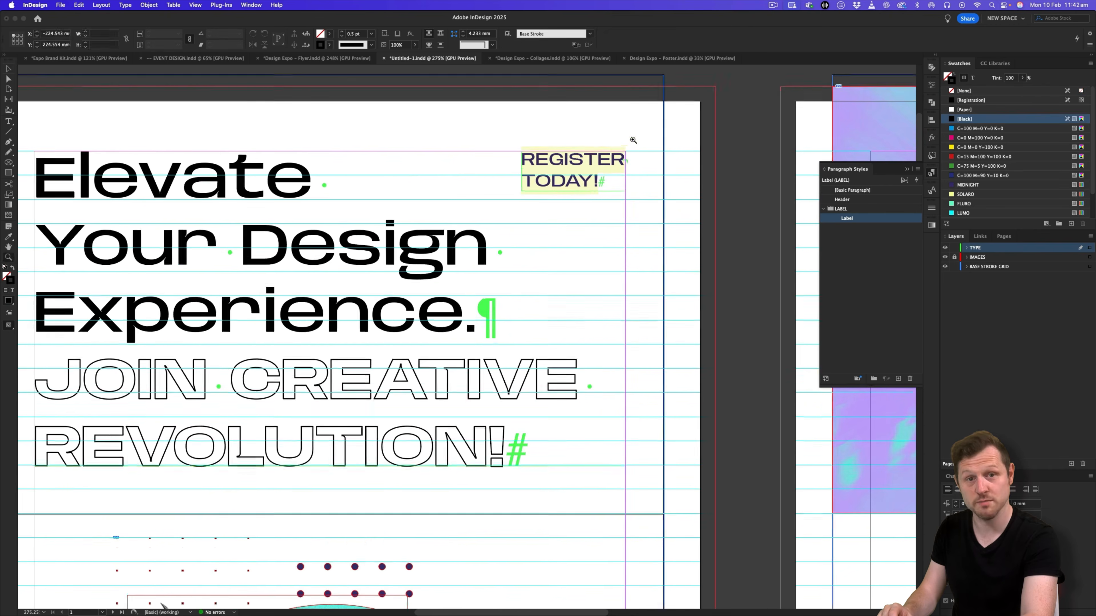
Nudge the "REGISTER TODAY!" label down three increments and return the flyer to preview mode.
{"action": "left_click", "coordinate": [602, 165]}
{"action": "key", "text": "Down"}
{"action": "key", "text": "Down"}
{"action": "key", "text": "Down"}
{"action": "key", "text": "w"}
{"action": "left_click_drag", "start_coordinate": [602, 165], "coordinate": [402, 270]}
{"action": "left_click", "coordinate": [569, 226]}
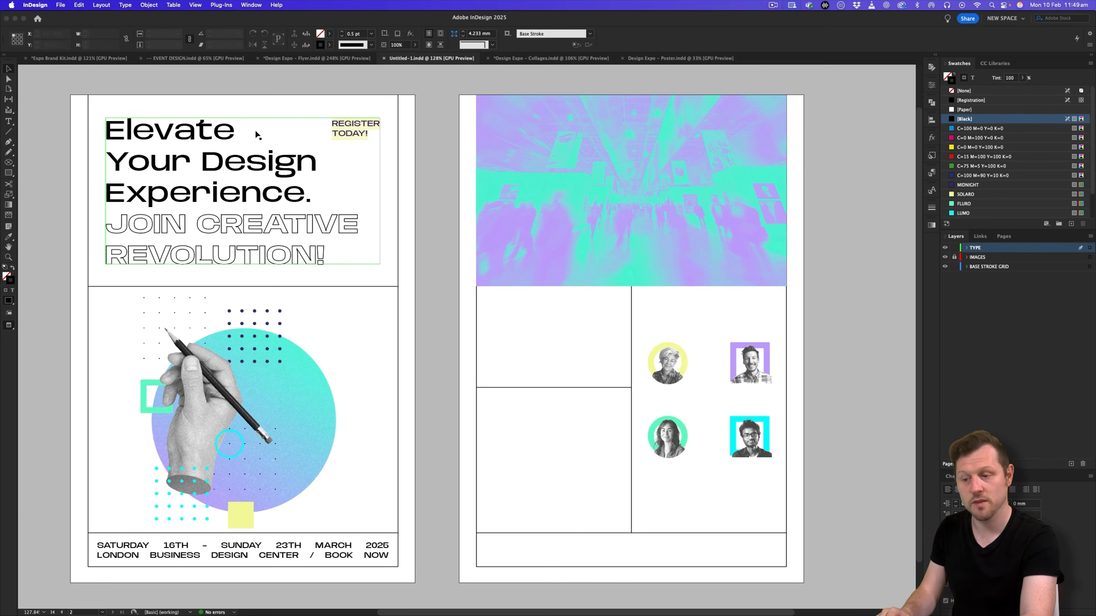
Duplicate the front page headline frame straight across onto the gradient image at the top of the back page.
{"action": "left_click", "coordinate": [227, 187]}
{"action": "key", "text": "w"}
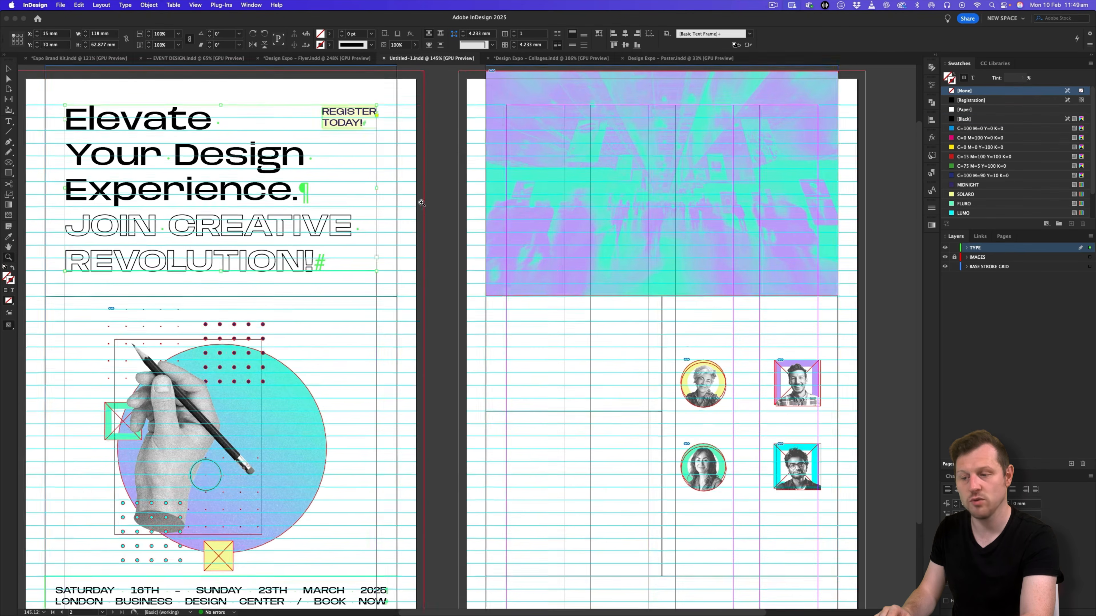
{"action": "left_click_drag", "start_coordinate": [416, 244], "coordinate": [418, 235]}
{"action": "left_click_drag", "start_coordinate": [170, 156], "coordinate": [573, 184]}
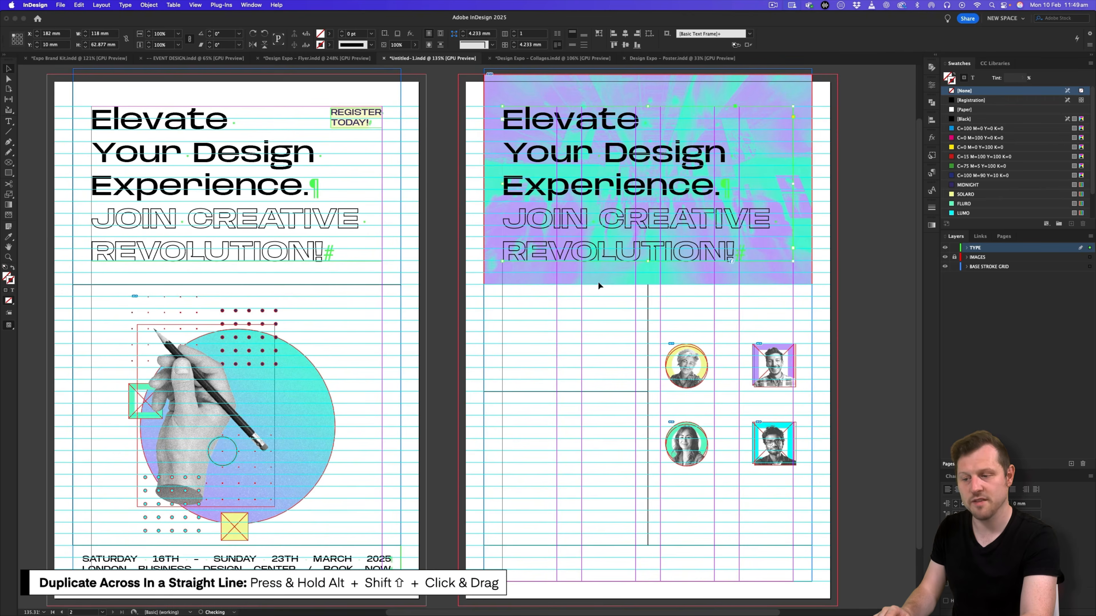
Replace the duplicated headline with the back side header copy from the Flyer Copy slide, starting "Witness Design Innovation at London's".
{"action": "key", "text": "super+Tab"}
{"action": "left_click", "coordinate": [472, 317]}
{"action": "key", "text": "super+a"}
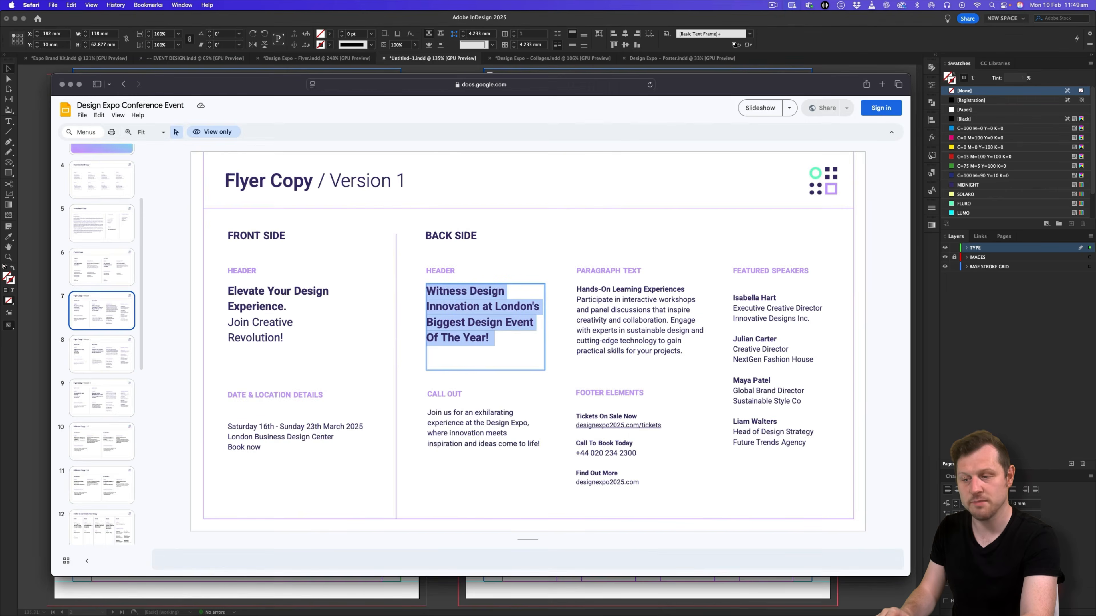
{"action": "key", "text": "super+c"}
{"action": "key", "text": "super+Tab"}
{"action": "double_click", "coordinate": [567, 165]}
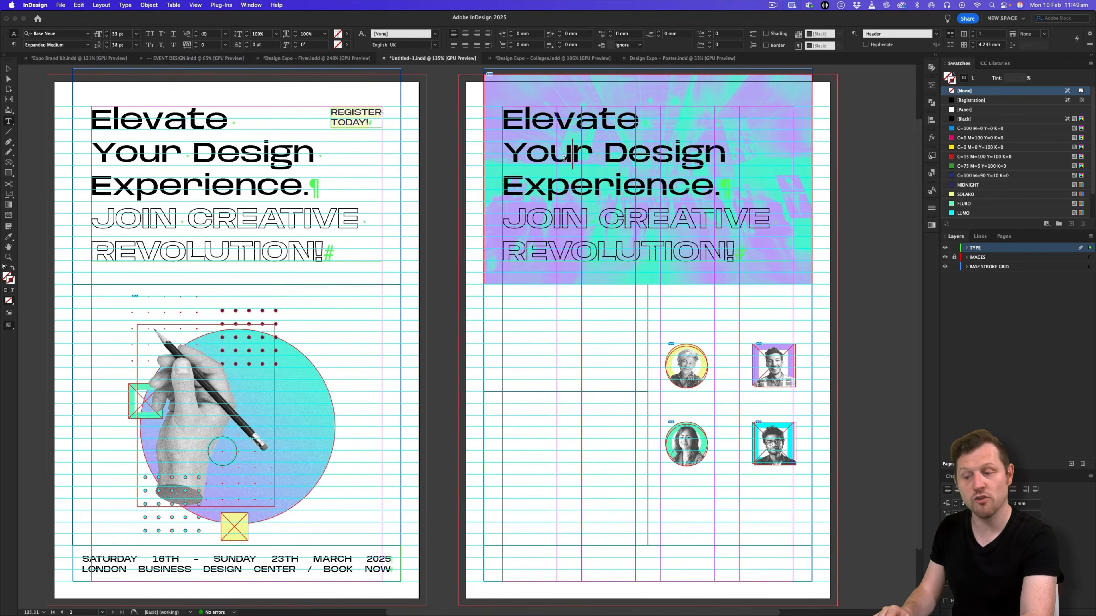
{"action": "key", "text": "super+a"}
{"action": "key", "text": "super+v"}
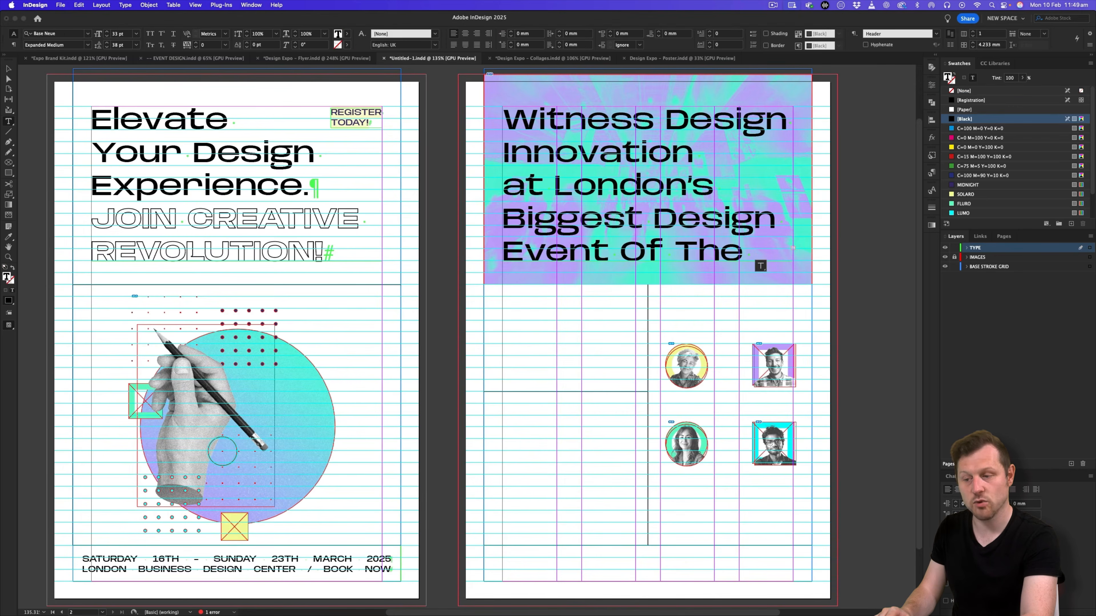
Set the back page header text to 20 pt with 28 pt leading and shrink its frame to about 89 by 54 mm.
{"action": "key", "text": "super+a"}
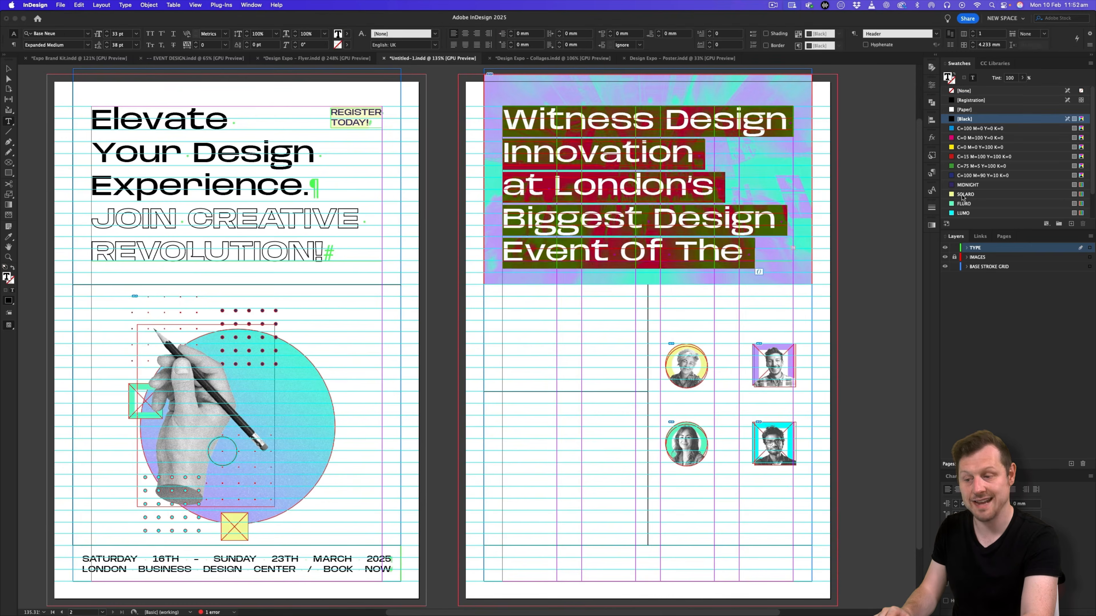
{"action": "left_click", "coordinate": [932, 175]}
{"action": "left_click", "coordinate": [840, 200]}
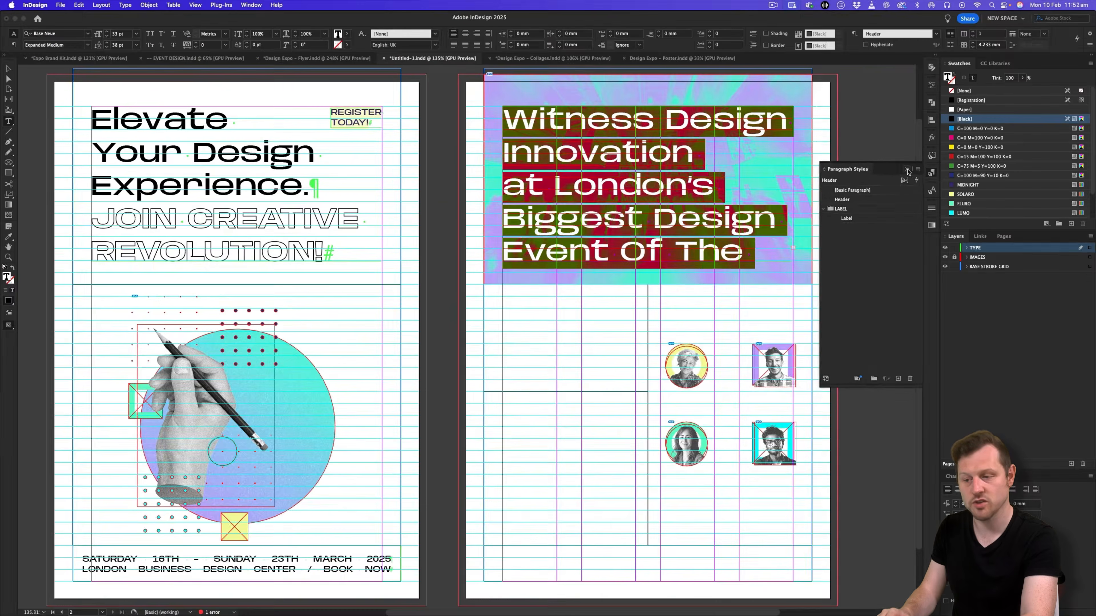
{"action": "left_click", "coordinate": [700, 90]}
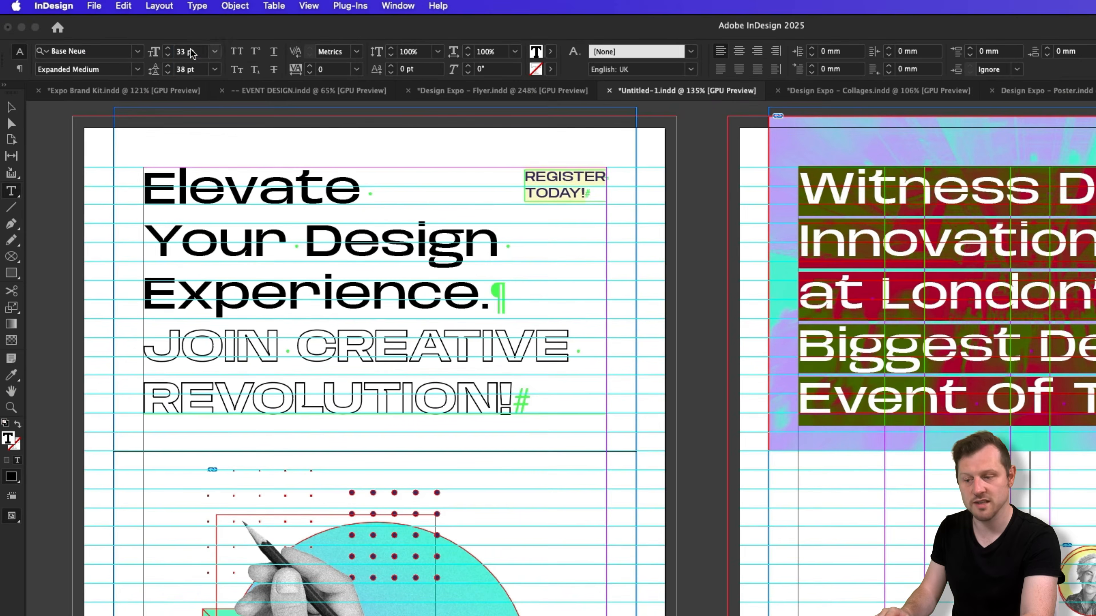
{"action": "left_click", "coordinate": [132, 35]}
{"action": "type", "text": "20"}
{"action": "key", "text": "Tab"}
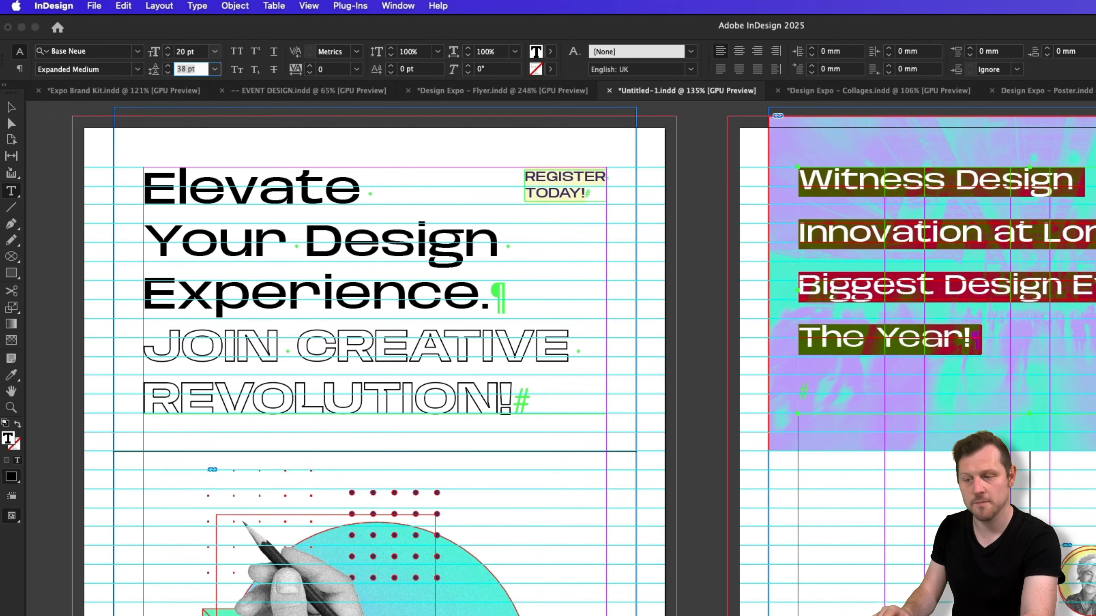
{"action": "type", "text": "28"}
{"action": "key", "text": "Return"}
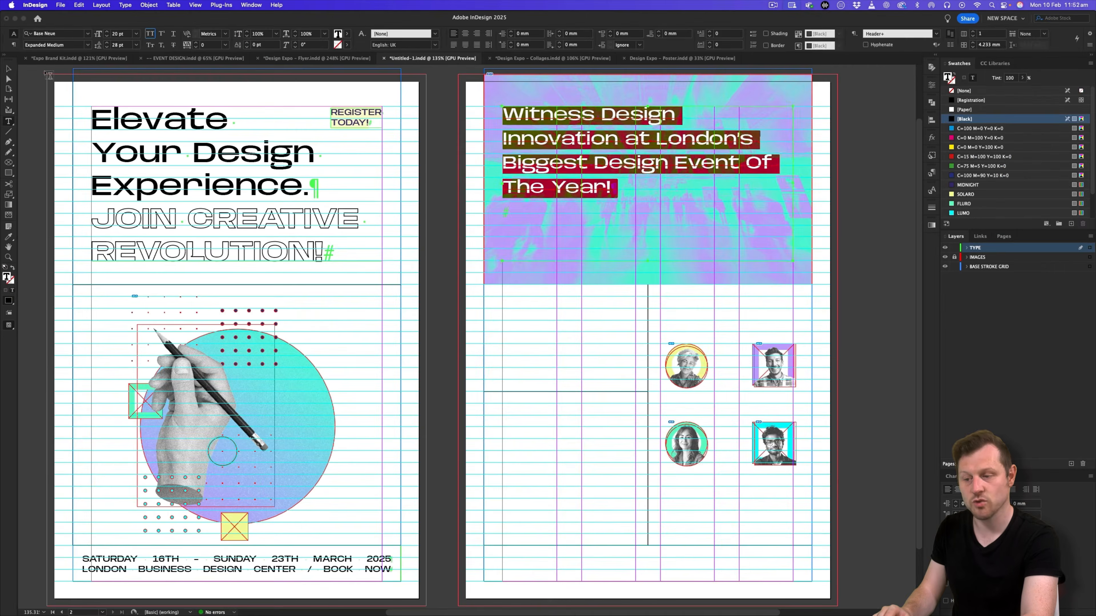
{"action": "key", "text": "Escape"}
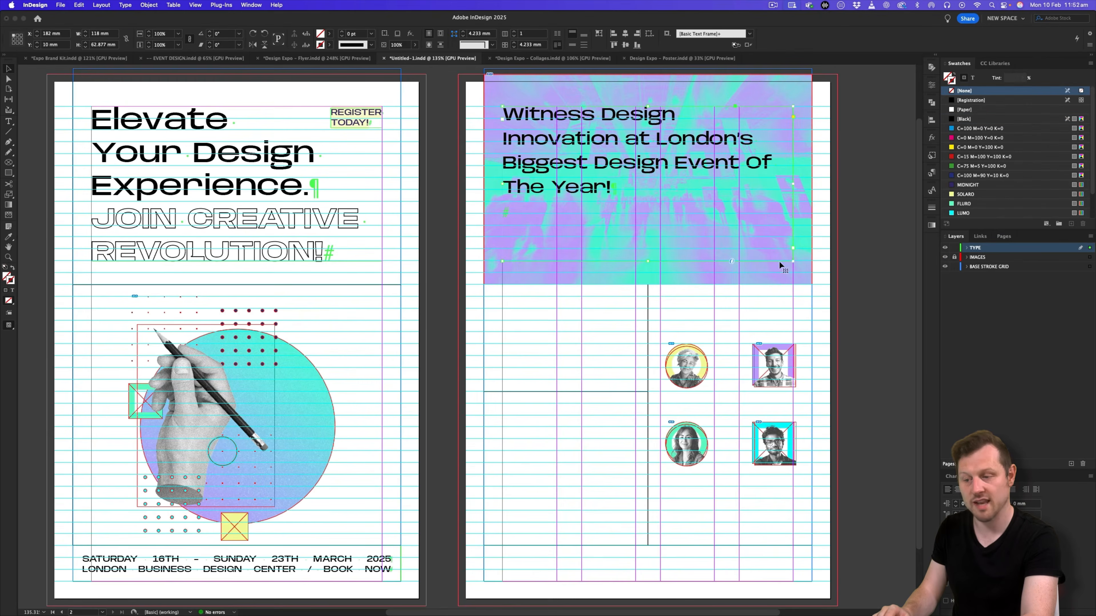
{"action": "left_click_drag", "start_coordinate": [792, 262], "coordinate": [721, 238]}
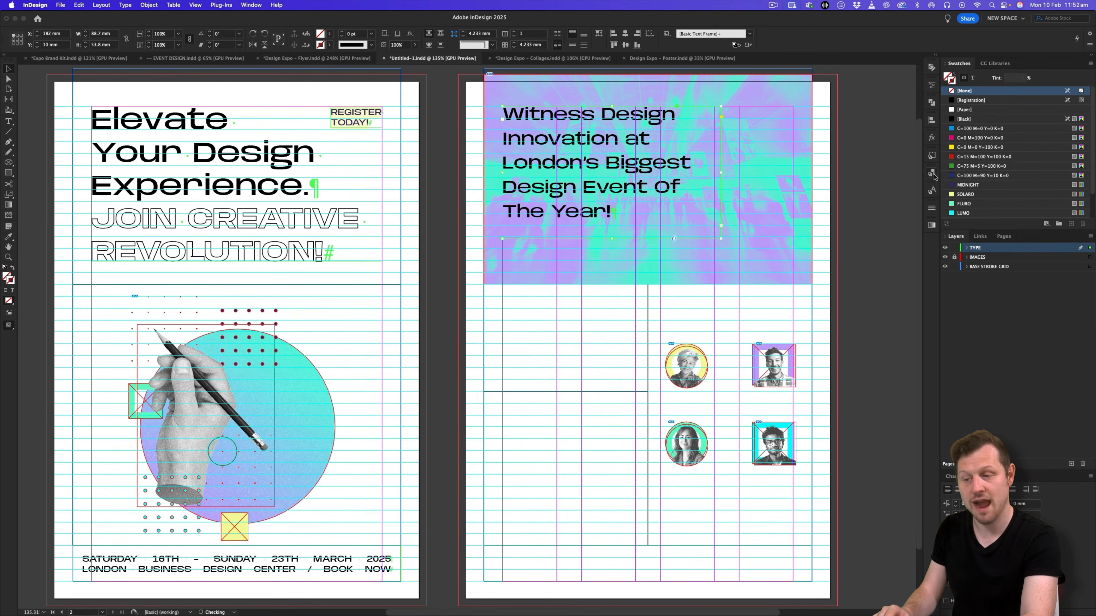
Create a paragraph style named "Header Back Page" from the back page header, based on [No Paragraph Style], and apply it to the selection.
{"action": "left_click", "coordinate": [931, 174]}
{"action": "left_click", "coordinate": [853, 201]}
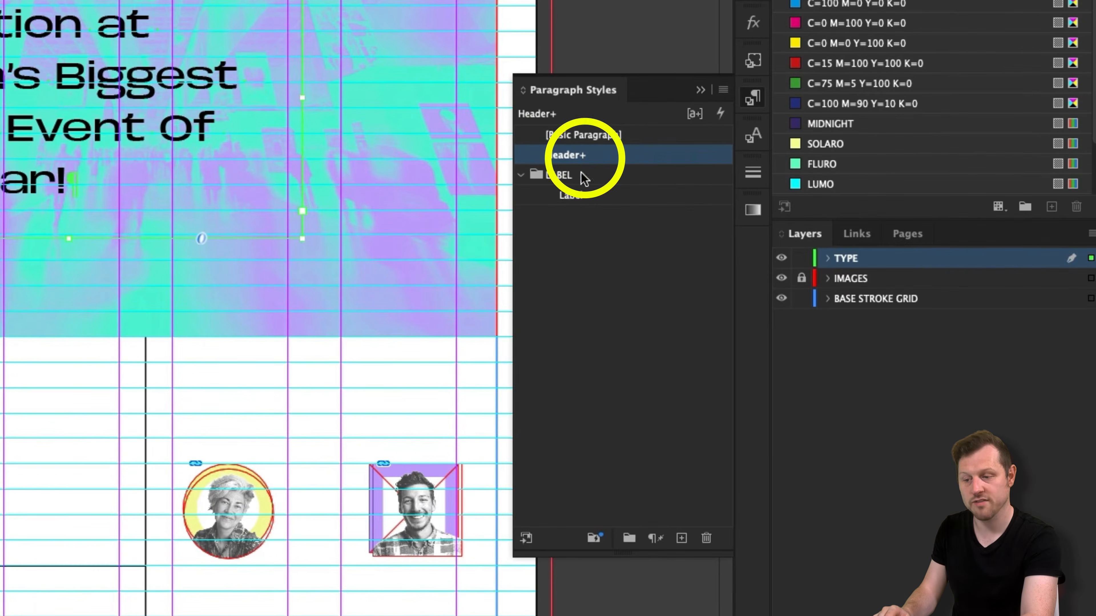
{"action": "left_click", "coordinate": [723, 89]}
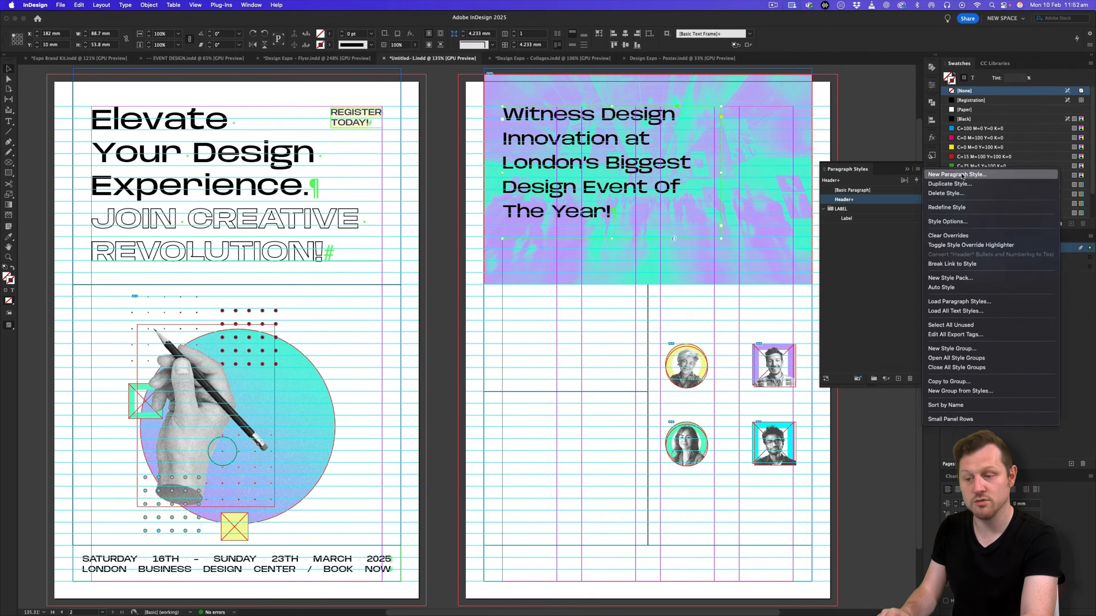
{"action": "left_click", "coordinate": [961, 174]}
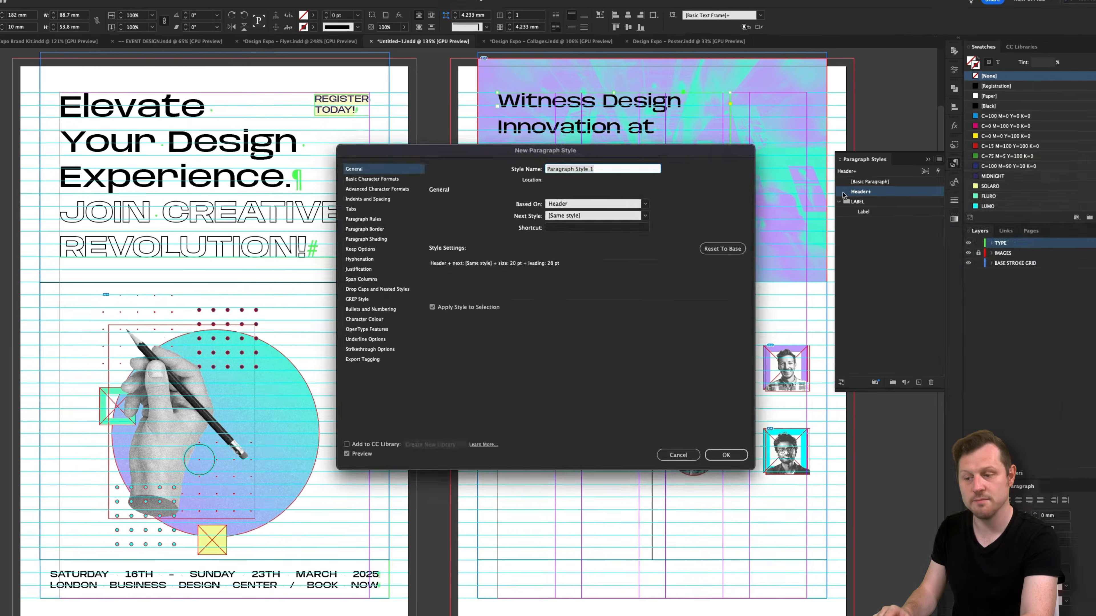
{"action": "type", "text": "Header "}
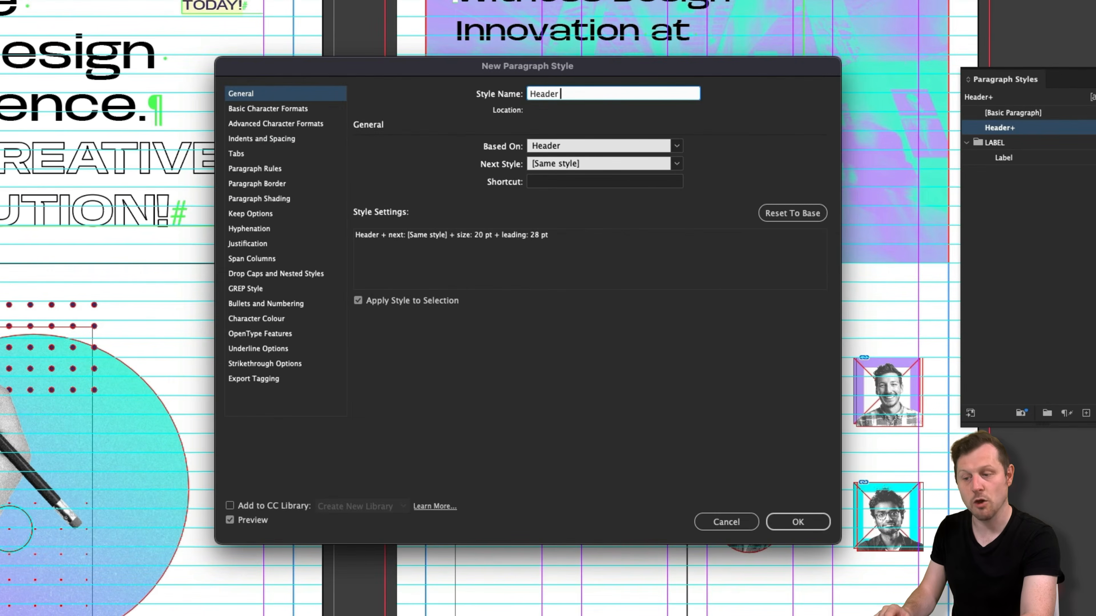
{"action": "type", "text": "Back Page"}
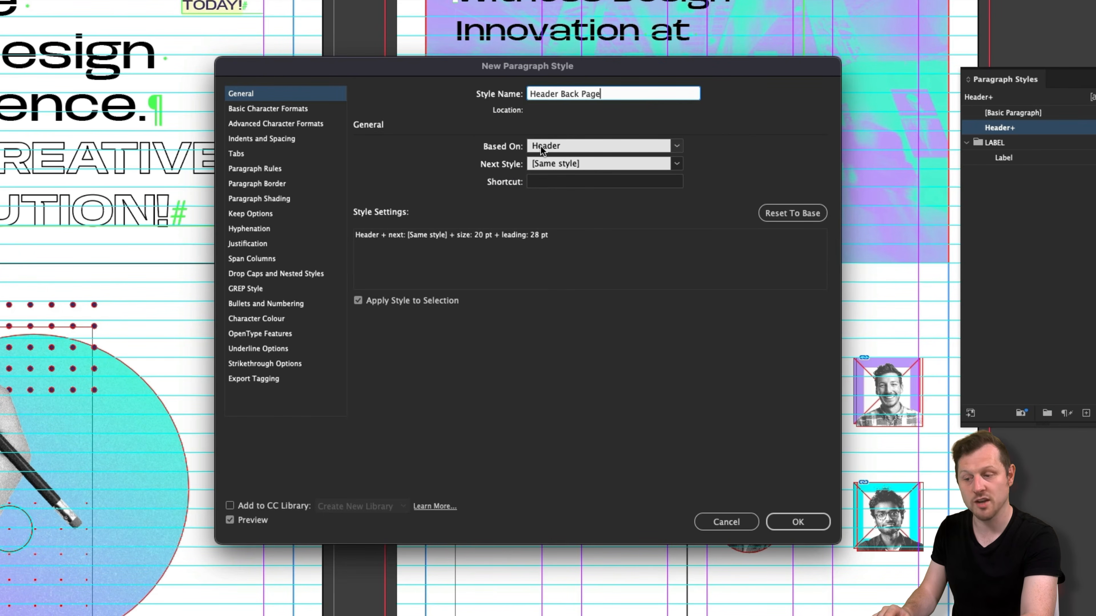
{"action": "left_click", "coordinate": [668, 145]}
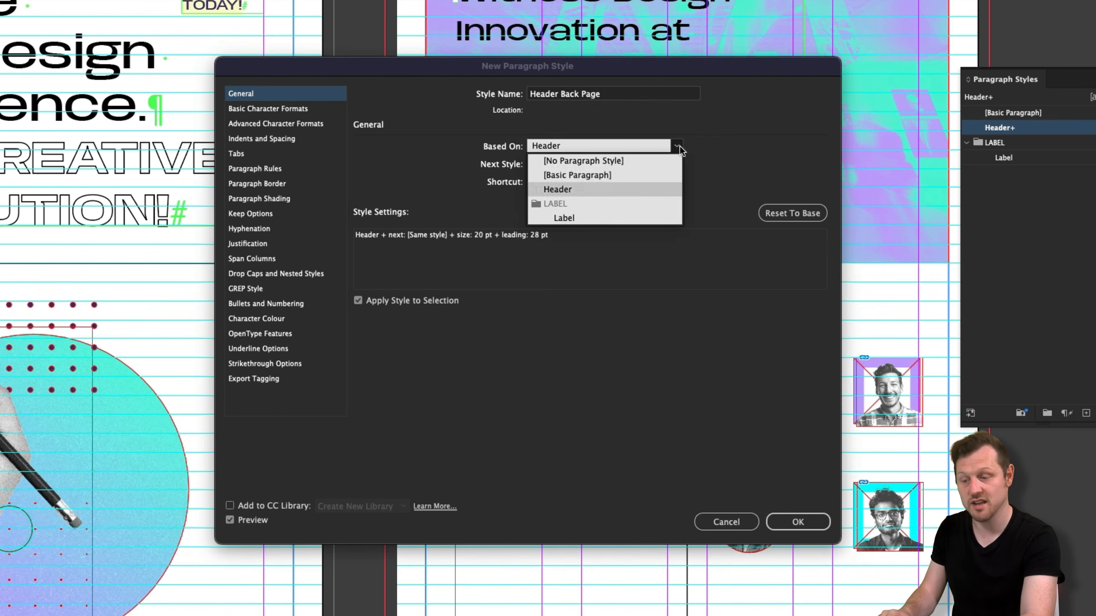
{"action": "left_click", "coordinate": [592, 161]}
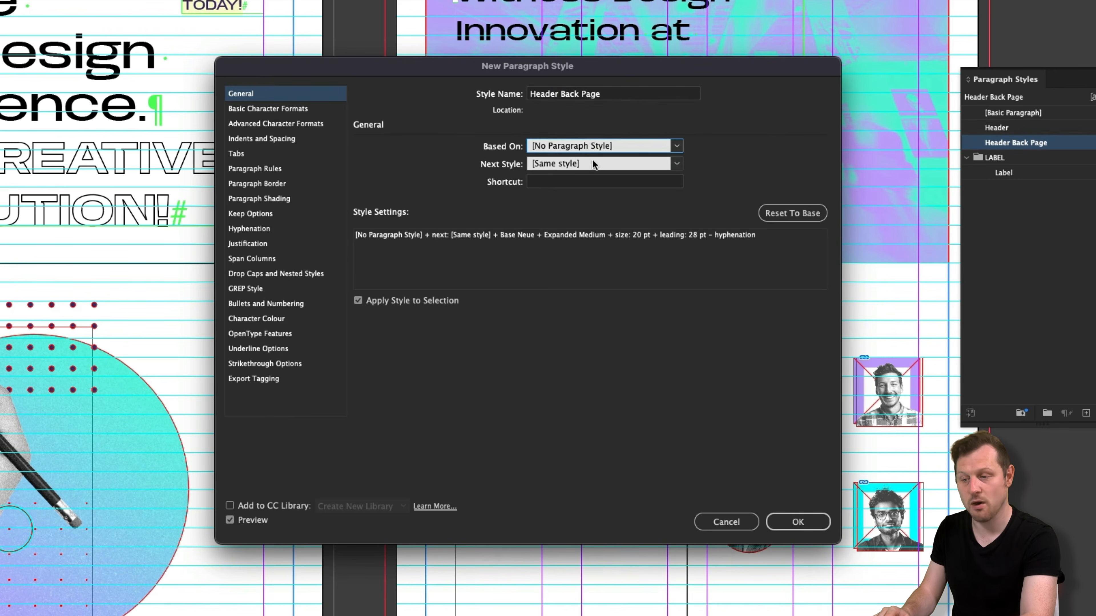
{"action": "left_click", "coordinate": [358, 300]}
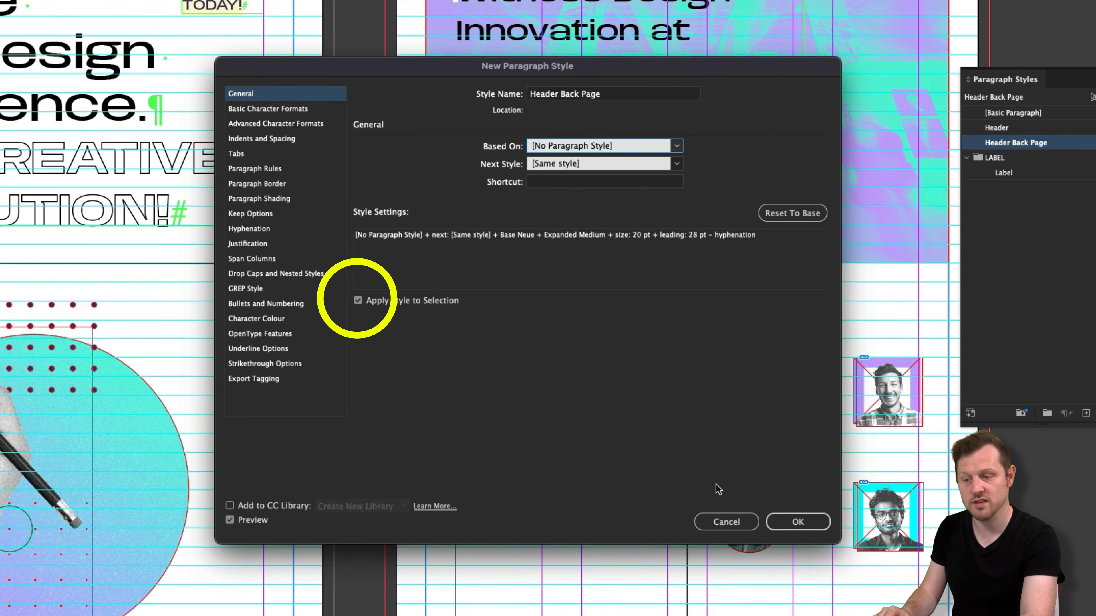
{"action": "left_click", "coordinate": [797, 521]}
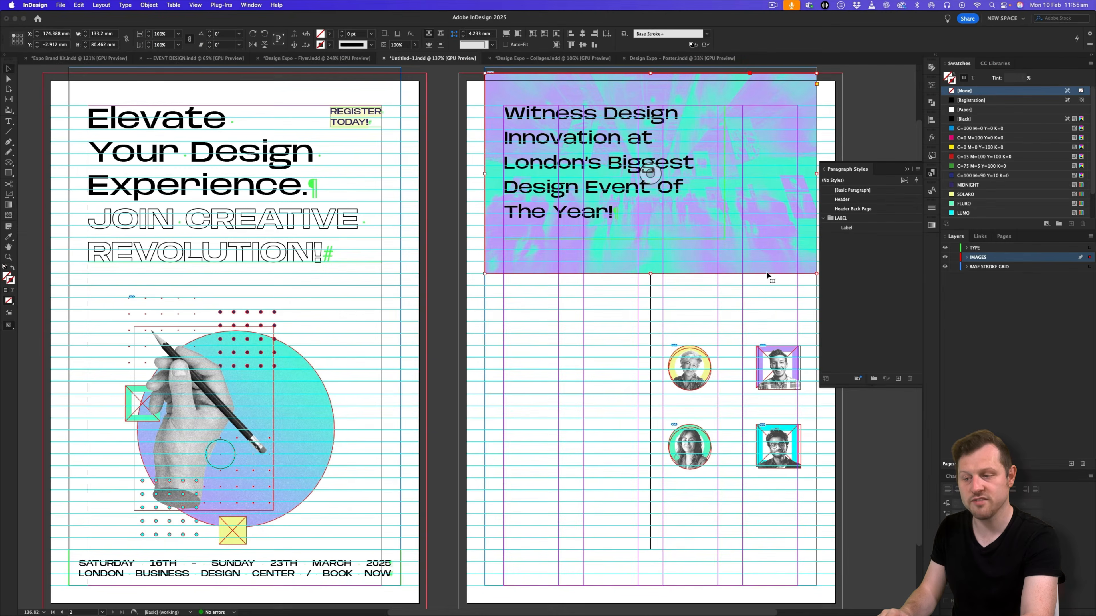
Switch the flyer to preview and extend the back page gradient image down to the horizontal divider line, about 85.5 mm tall.
{"action": "key", "text": "z"}
{"action": "left_click_drag", "start_coordinate": [105, 233], "coordinate": [245, 194]}
{"action": "left_click_drag", "start_coordinate": [369, 242], "coordinate": [394, 239]}
{"action": "left_click_drag", "start_coordinate": [255, 305], "coordinate": [455, 290]}
{"action": "key", "text": "w"}
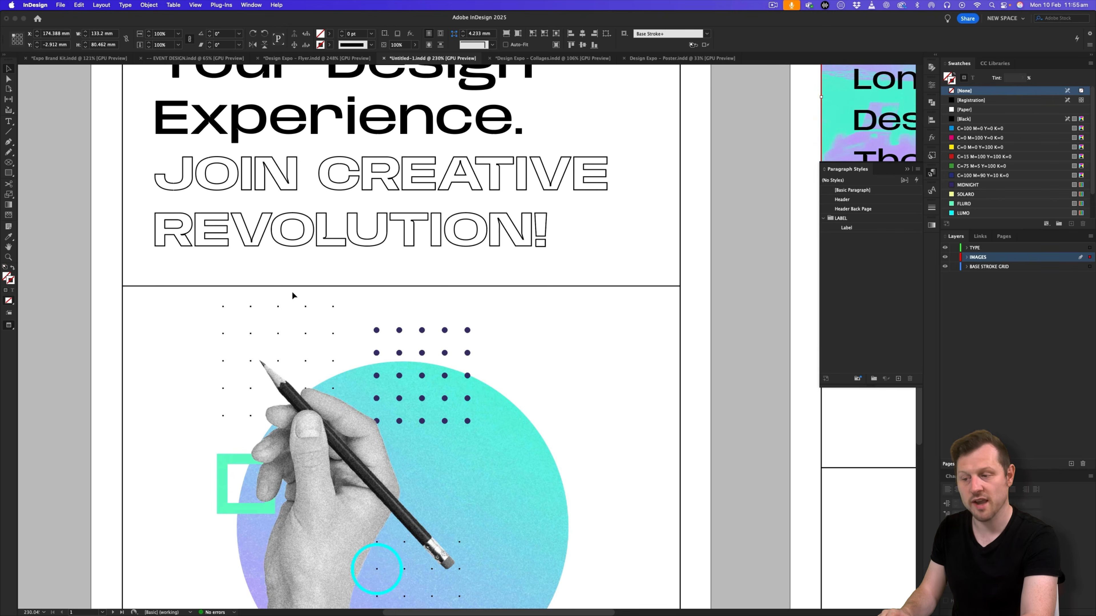
{"action": "key", "text": "space"}
{"action": "left_click_drag", "start_coordinate": [801, 262], "coordinate": [390, 270]}
{"action": "key", "text": "super+space"}
{"action": "left_click_drag", "start_coordinate": [676, 220], "coordinate": [594, 251]}
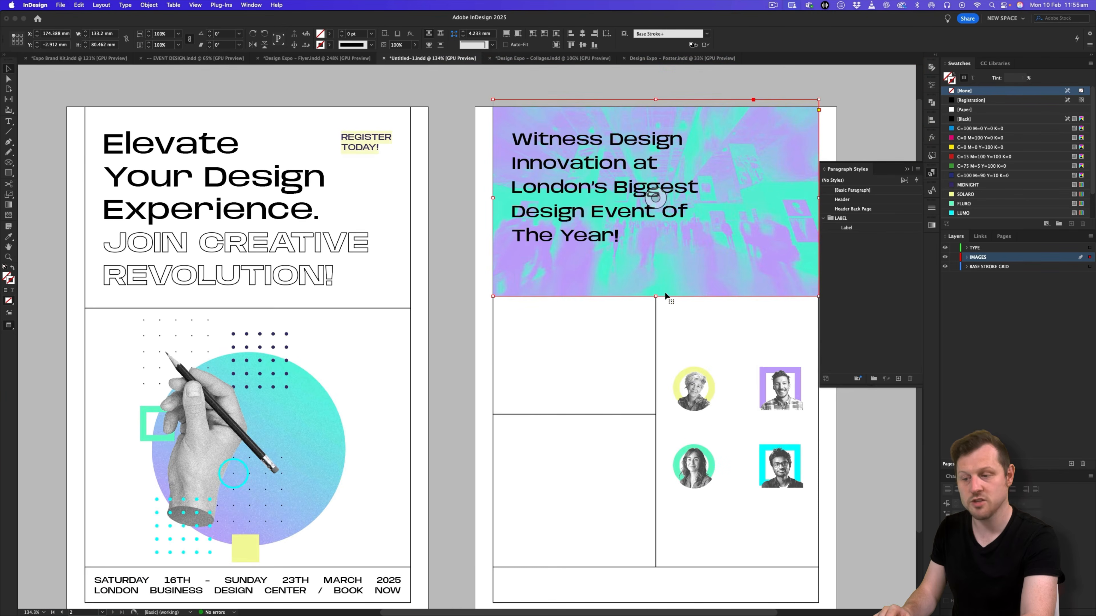
{"action": "left_click_drag", "start_coordinate": [665, 297], "coordinate": [654, 309]}
{"action": "key", "text": "super+space"}
{"action": "left_click_drag", "start_coordinate": [403, 311], "coordinate": [503, 307]}
{"action": "key", "text": "super+space"}
{"action": "left_click_drag", "start_coordinate": [673, 264], "coordinate": [430, 302]}
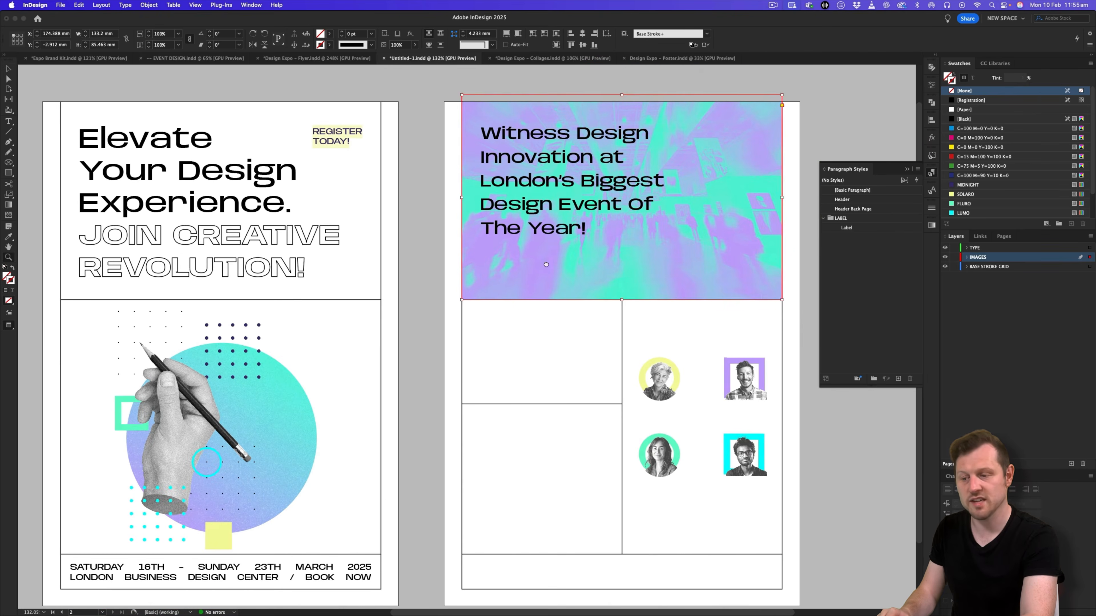
{"action": "left_click", "coordinate": [862, 113]}
{"action": "scroll", "coordinate": [819, 130], "scroll_direction": "down", "scroll_amount": 1}
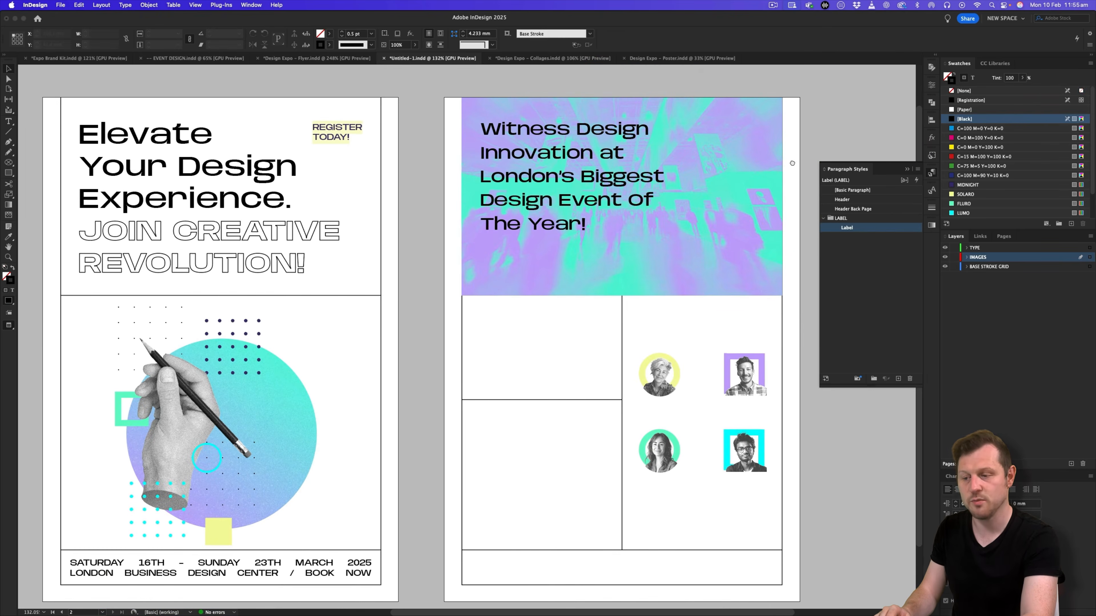
Examine the back page text layout in the finished Design Expo - Flyer document.
{"action": "left_click", "coordinate": [339, 59]}
{"action": "scroll", "coordinate": [318, 318], "scroll_direction": "down", "scroll_amount": 3}
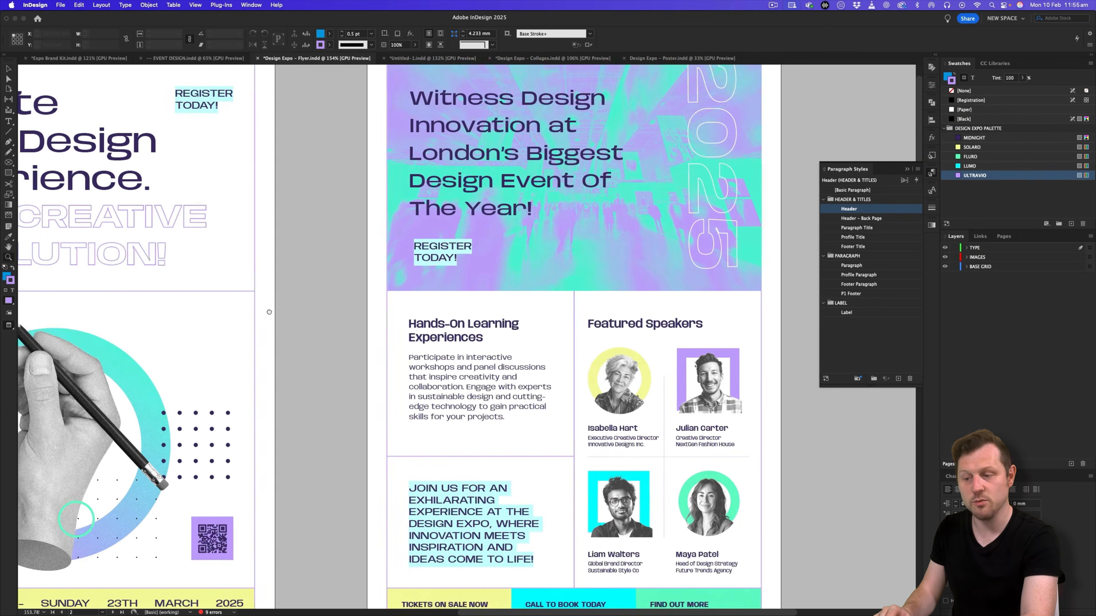
{"action": "left_click_drag", "start_coordinate": [269, 312], "coordinate": [191, 264]}
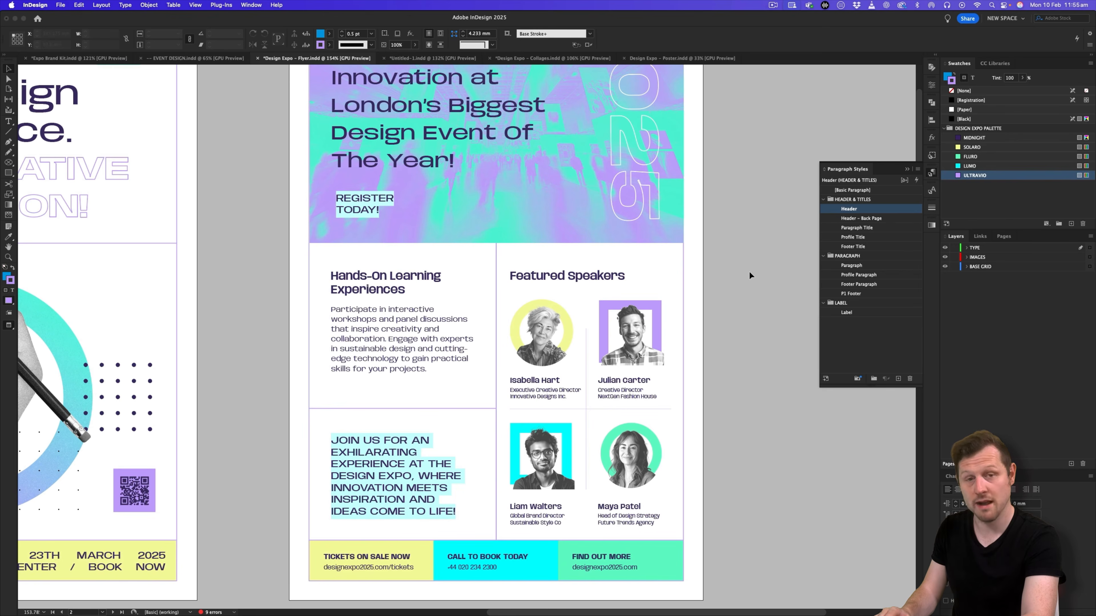
{"action": "scroll", "coordinate": [647, 305], "scroll_direction": "up", "scroll_amount": 1}
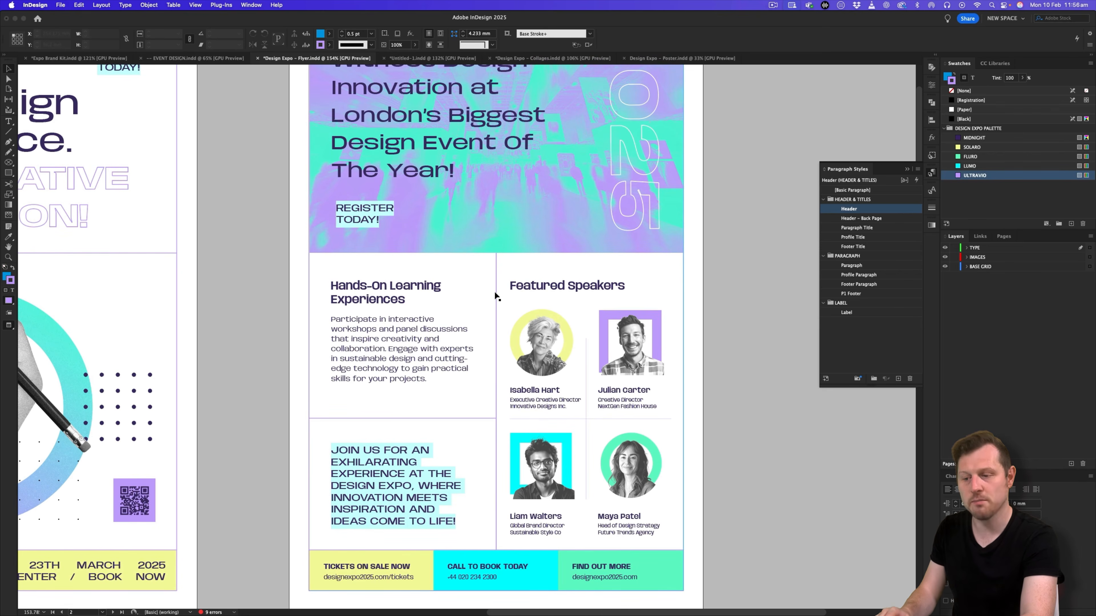
Copy the "Behold two weeks" text frame from the Design Expo - Poster document onto the flyer's TYPE layer, below the back page header image.
{"action": "left_click", "coordinate": [672, 58]}
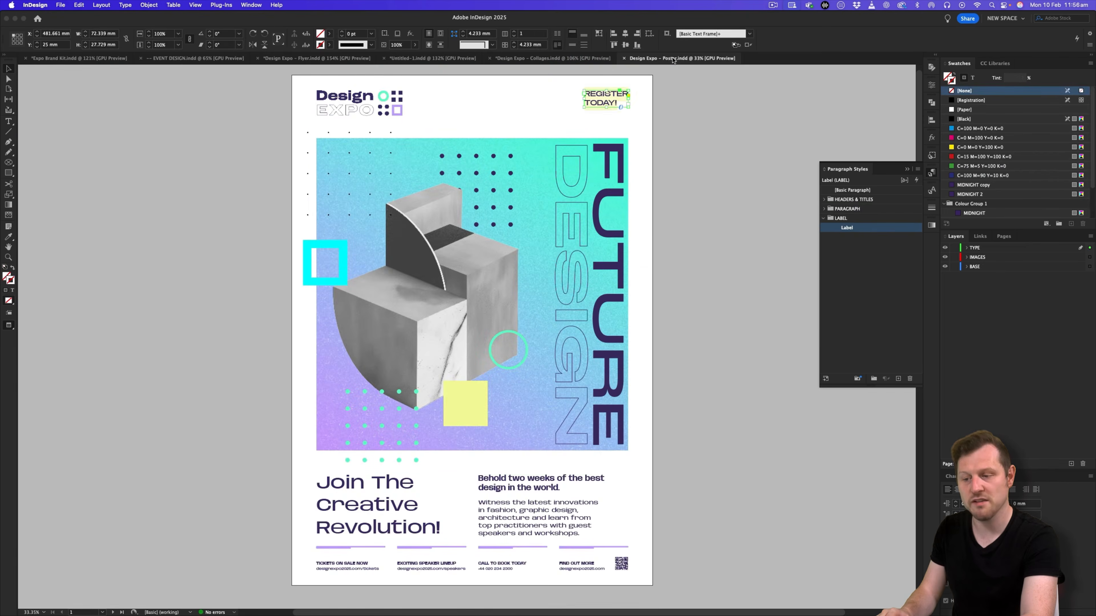
{"action": "left_click", "coordinate": [568, 485]}
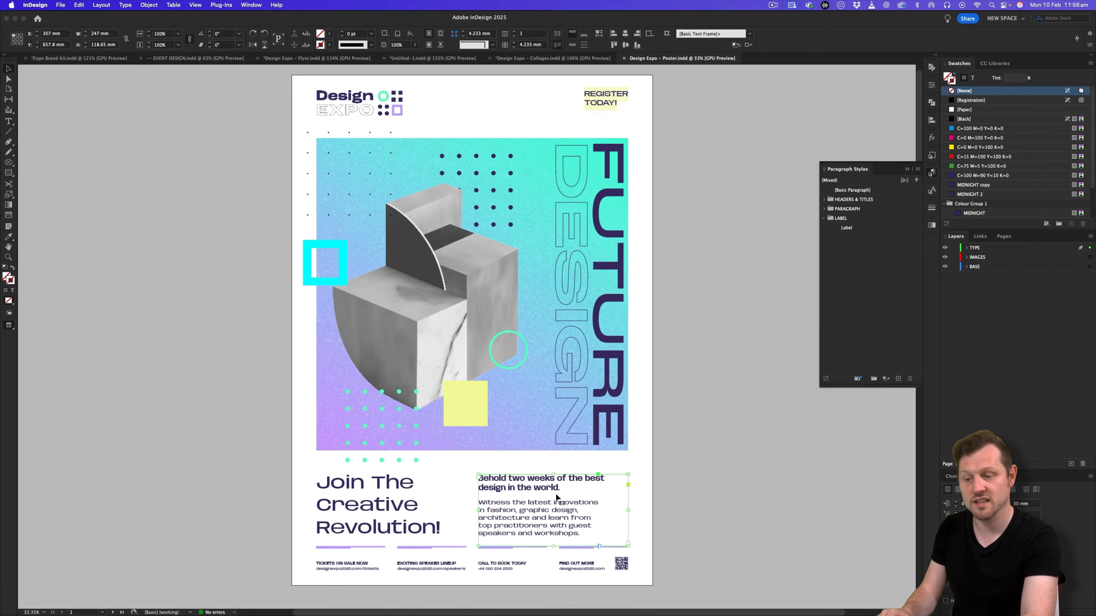
{"action": "left_click", "coordinate": [449, 60]}
{"action": "left_click", "coordinate": [985, 249]}
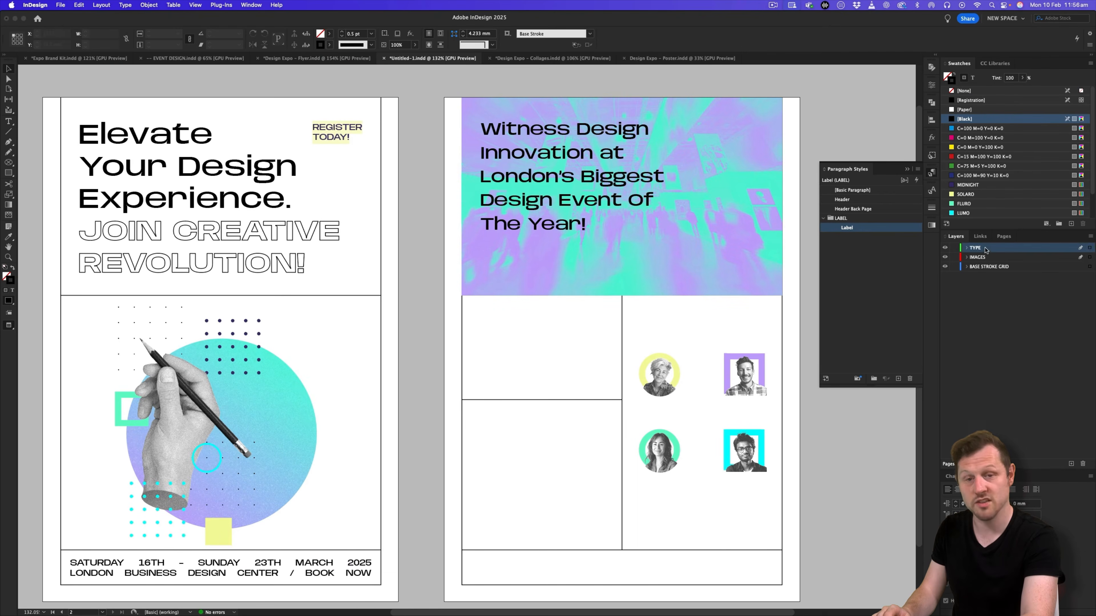
{"action": "key", "text": "super+v"}
{"action": "left_click_drag", "start_coordinate": [495, 393], "coordinate": [578, 392]}
{"action": "key", "text": "w"}
{"action": "key", "text": "w"}
{"action": "left_click_drag", "start_coordinate": [535, 308], "coordinate": [546, 316]}
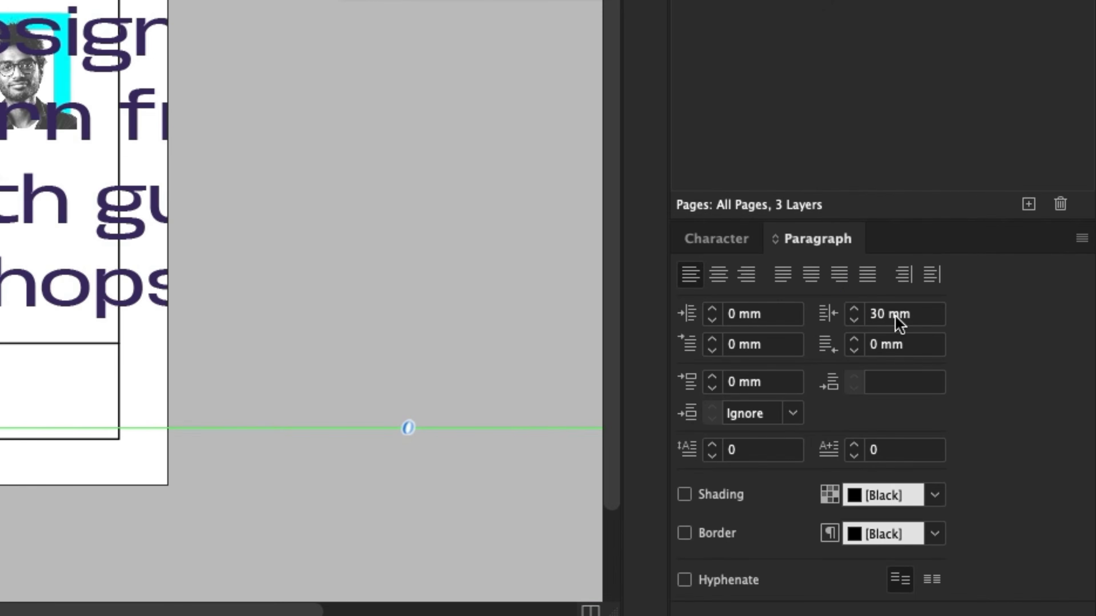
Set the right indent of the pasted title and paragraph text to 0 mm and deselect the frame.
{"action": "left_click", "coordinate": [899, 322]}
{"action": "key", "text": "super+a"}
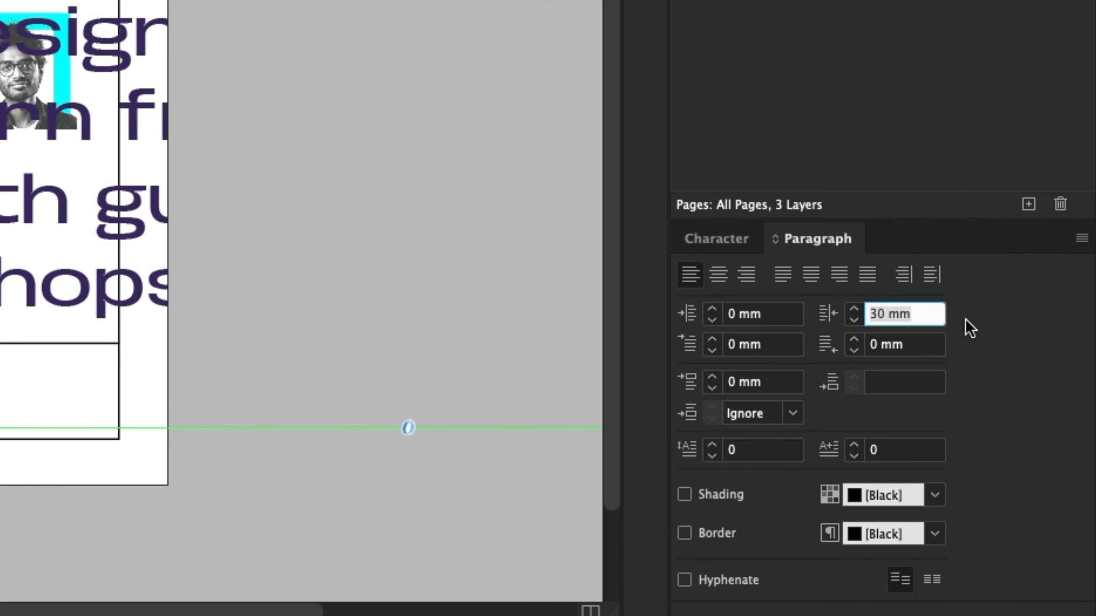
{"action": "type", "text": "0"}
{"action": "key", "text": "Return"}
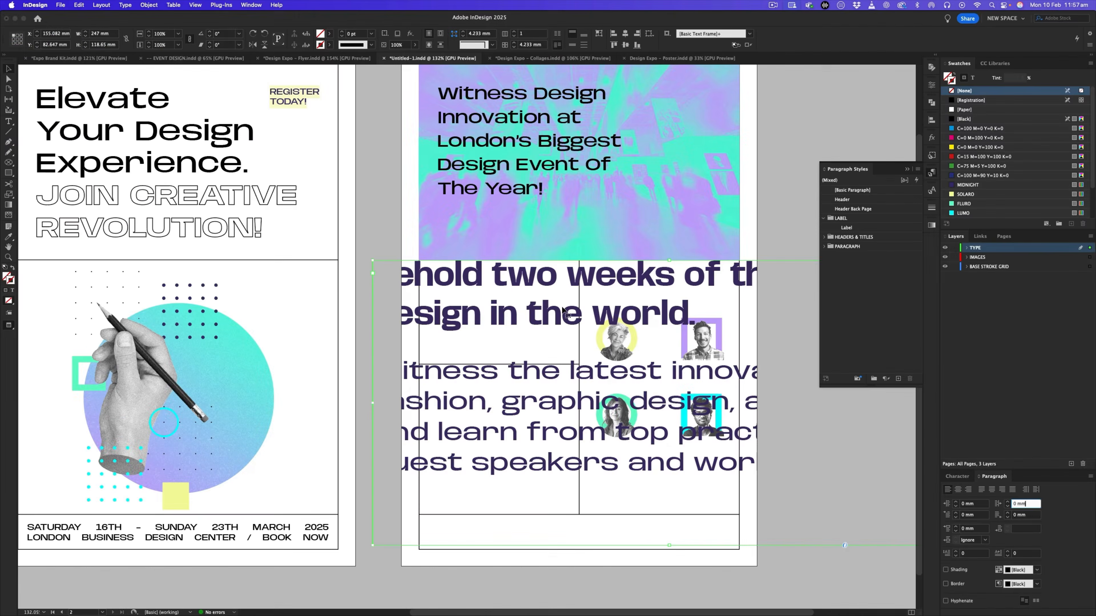
{"action": "left_click", "coordinate": [391, 243]}
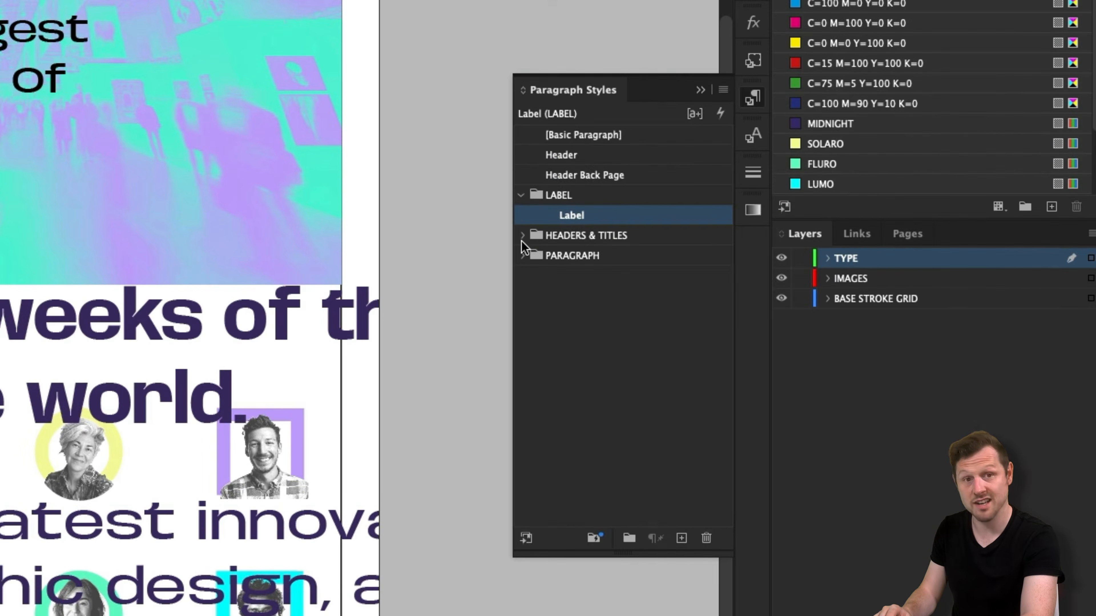
Set the Paragraph Title style in the HEADERS & TITLES group to 12 pt size and 14 pt leading.
{"action": "left_click", "coordinate": [522, 255]}
{"action": "left_click", "coordinate": [523, 235]}
{"action": "double_click", "coordinate": [622, 257]}
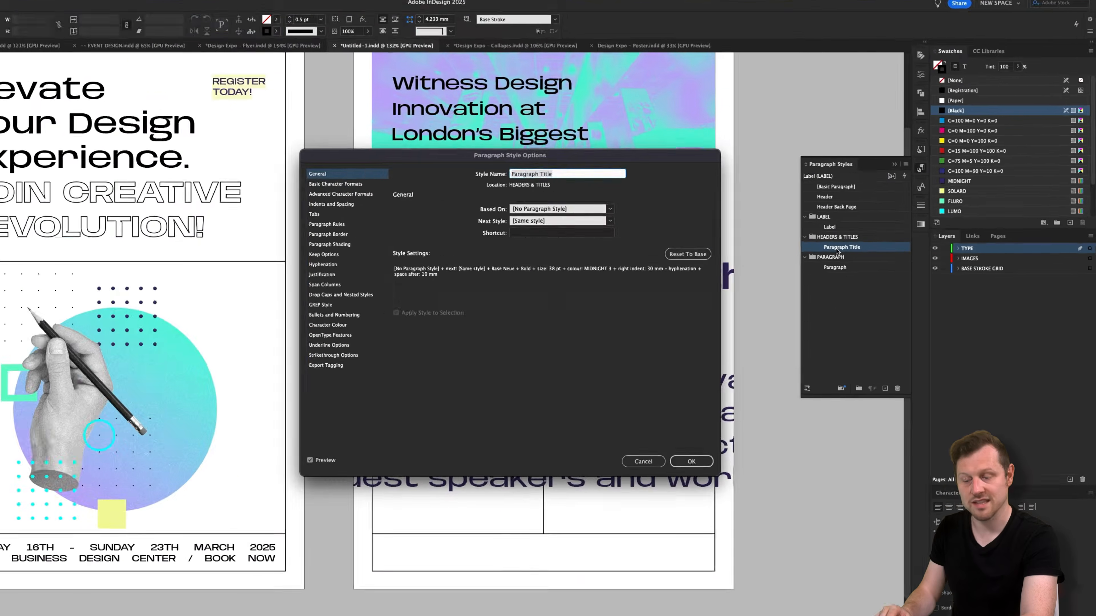
{"action": "left_click", "coordinate": [385, 188]}
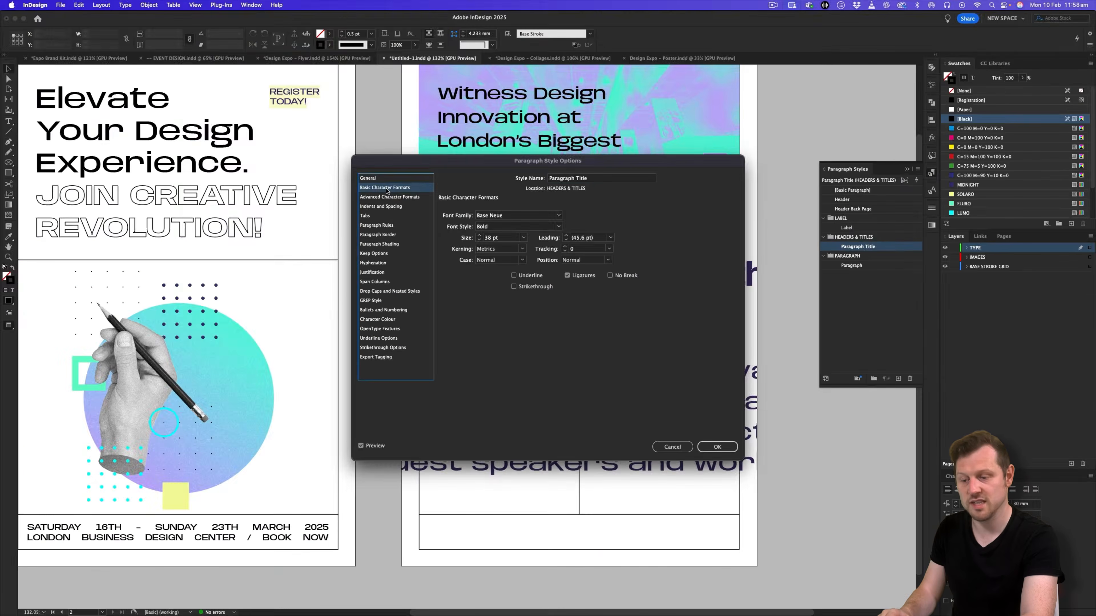
{"action": "left_click", "coordinate": [486, 238]}
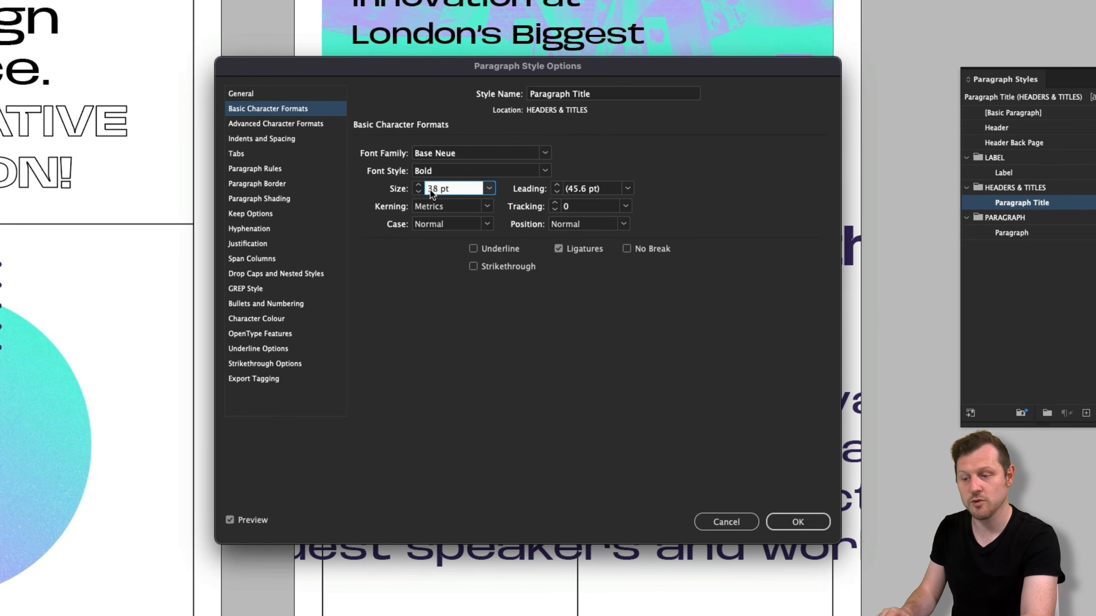
{"action": "type", "text": "12"}
{"action": "key", "text": "Tab"}
{"action": "type", "text": "1"}
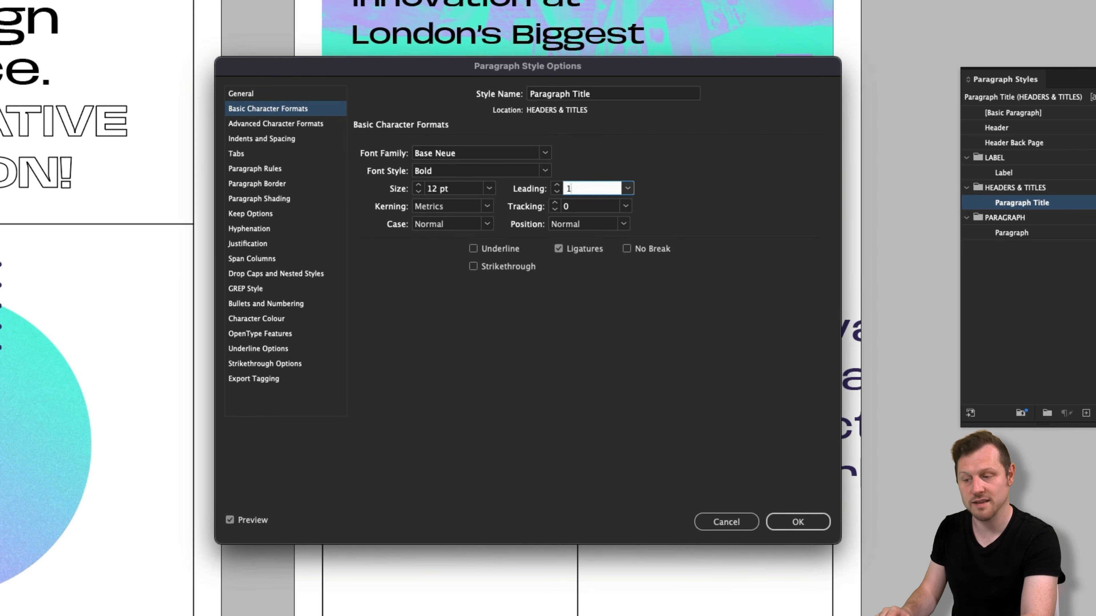
{"action": "type", "text": "4"}
{"action": "key", "text": "Tab"}
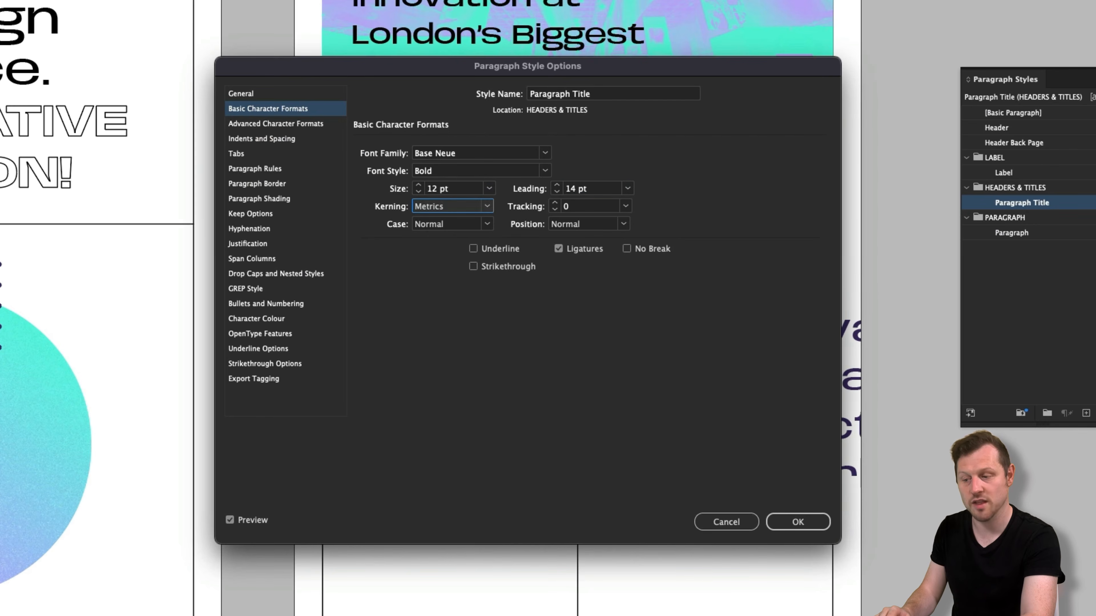
Set the Paragraph Title style's right indent to 0 mm and apply the style changes.
{"action": "left_click", "coordinate": [267, 140]}
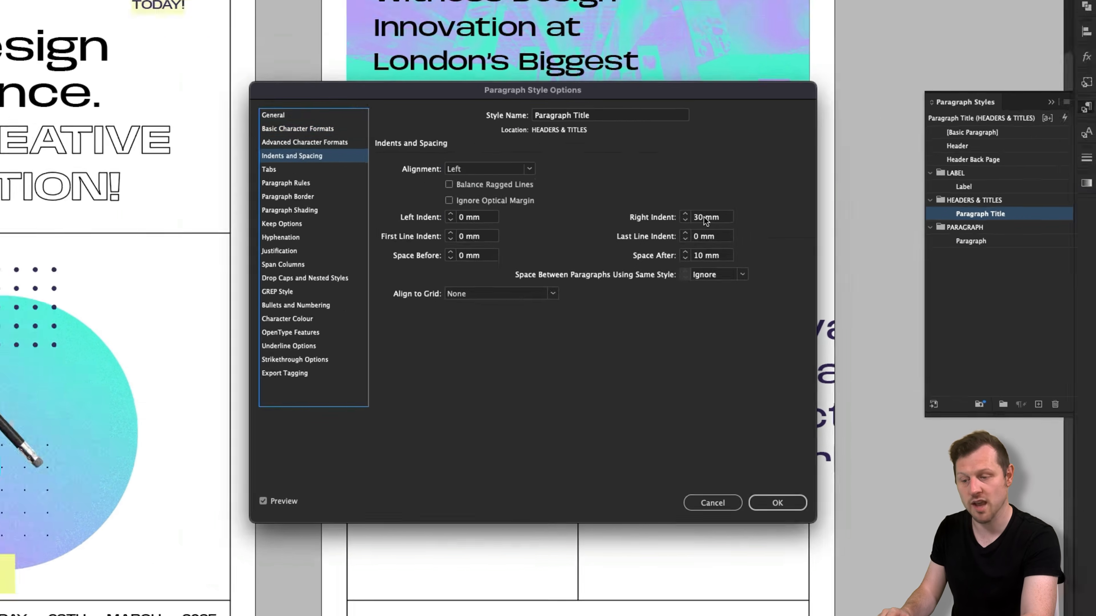
{"action": "double_click", "coordinate": [718, 207]}
{"action": "type", "text": "0"}
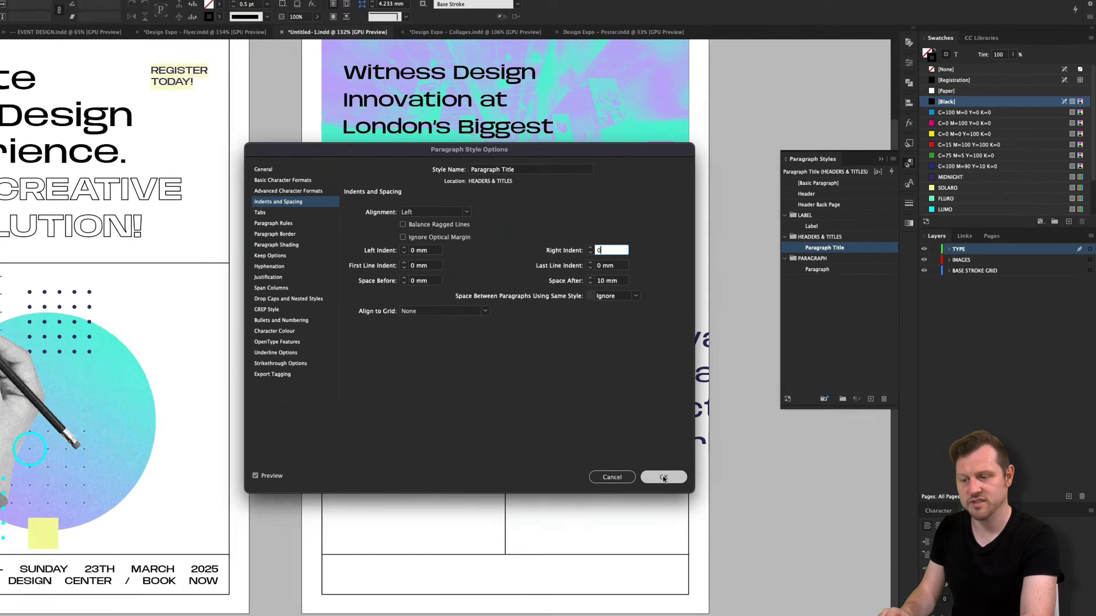
{"action": "left_click", "coordinate": [717, 446]}
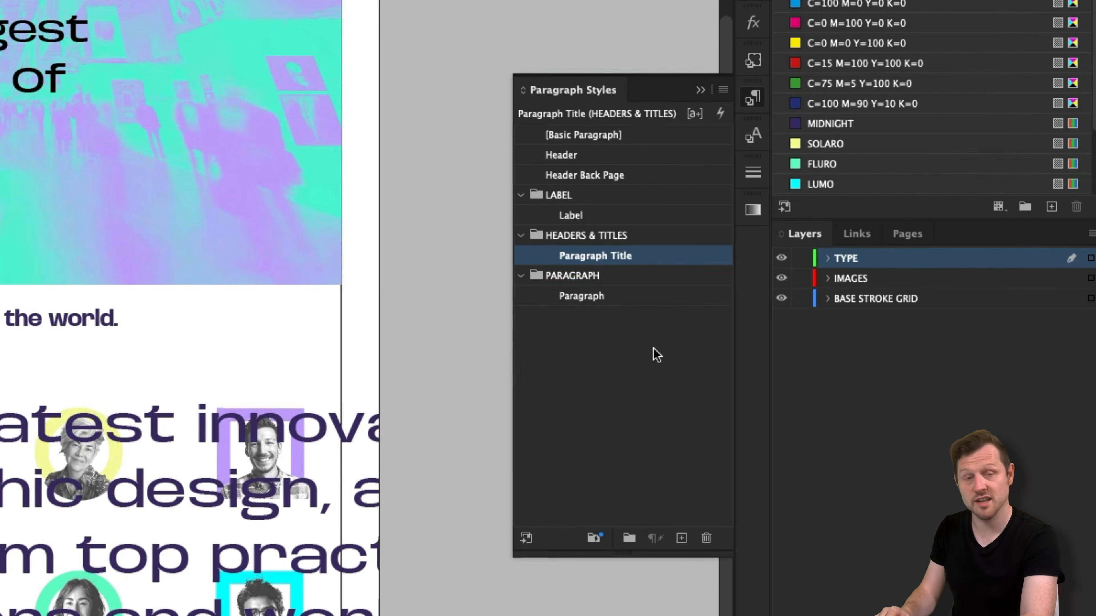
Set the Paragraph style to 7.5 pt size, 10 pt leading and a 0 mm right indent.
{"action": "double_click", "coordinate": [592, 296]}
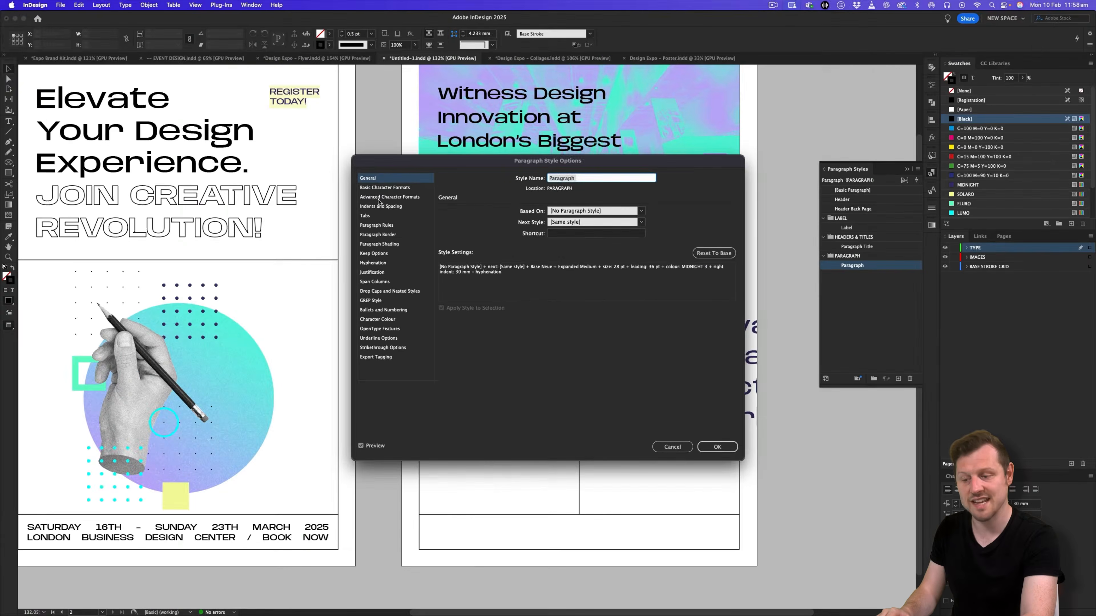
{"action": "left_click", "coordinate": [374, 188]}
{"action": "left_click", "coordinate": [479, 215]}
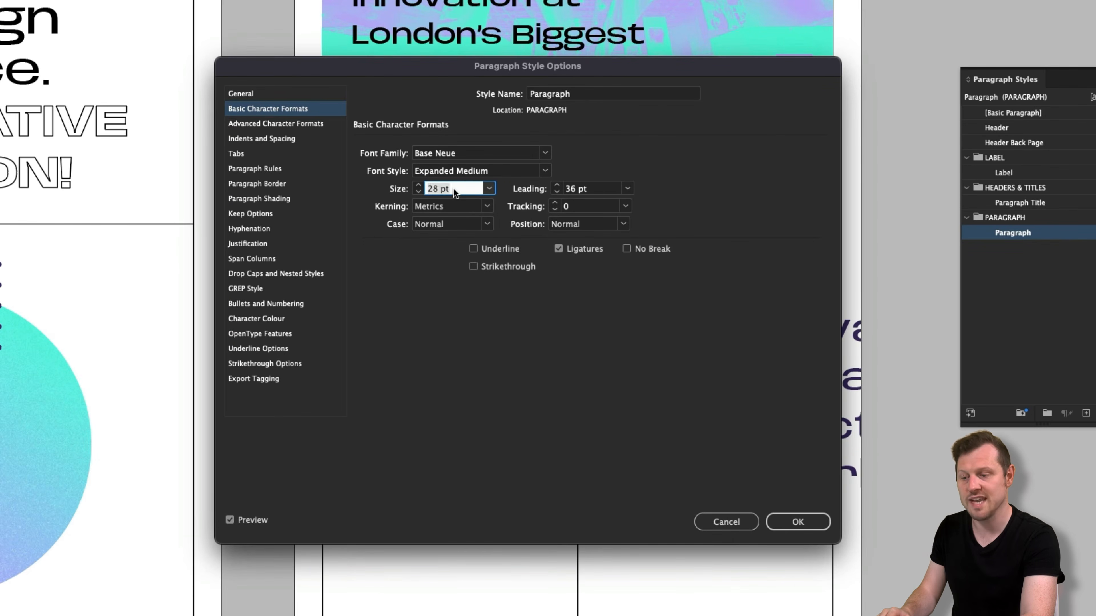
{"action": "type", "text": "7.5"}
{"action": "key", "text": "Tab"}
{"action": "type", "text": "10"}
{"action": "key", "text": "Tab"}
{"action": "left_click", "coordinate": [287, 139]}
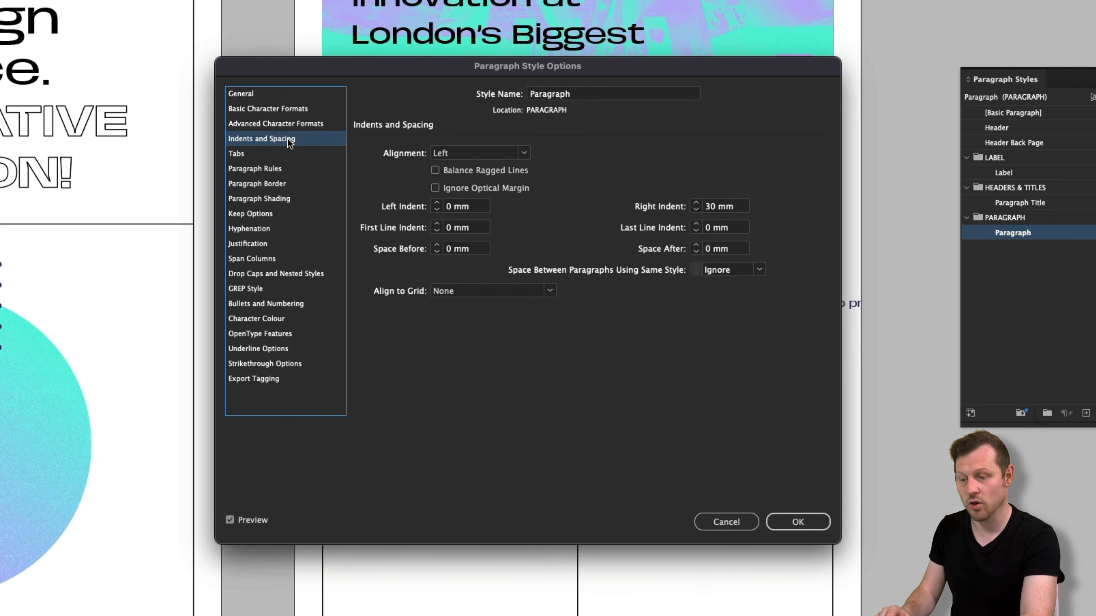
{"action": "type", "text": "0"}
{"action": "left_click", "coordinate": [797, 522]}
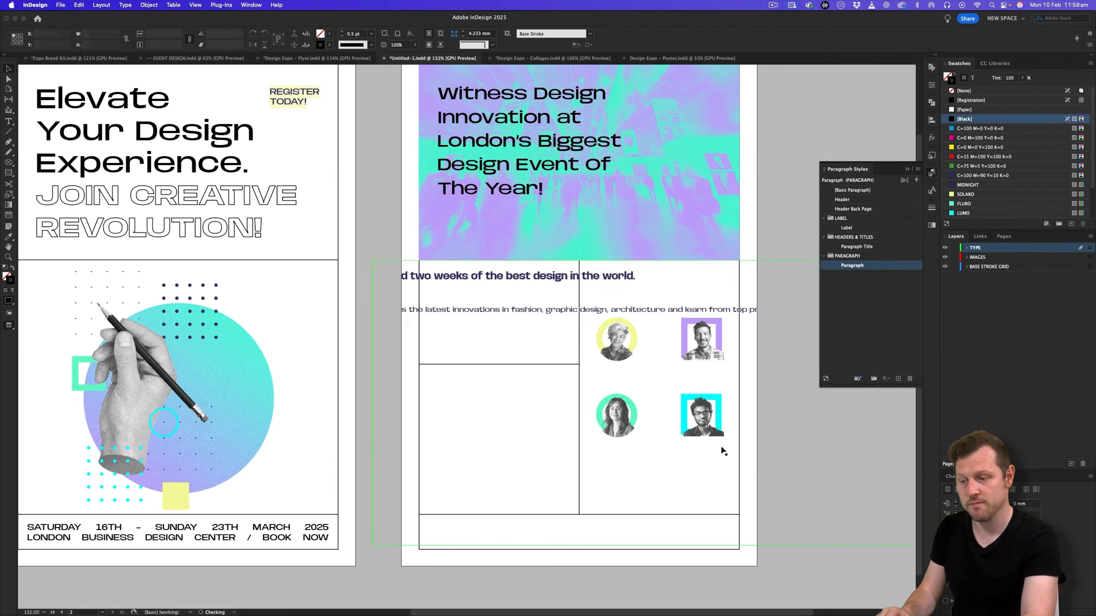
Fit the "Behold two weeks" text frame into the upper-left cell below the header image, about 57 mm wide and 34 mm tall.
{"action": "left_click_drag", "start_coordinate": [446, 307], "coordinate": [501, 313]}
{"action": "scroll", "coordinate": [878, 580], "scroll_direction": "right", "scroll_amount": 5}
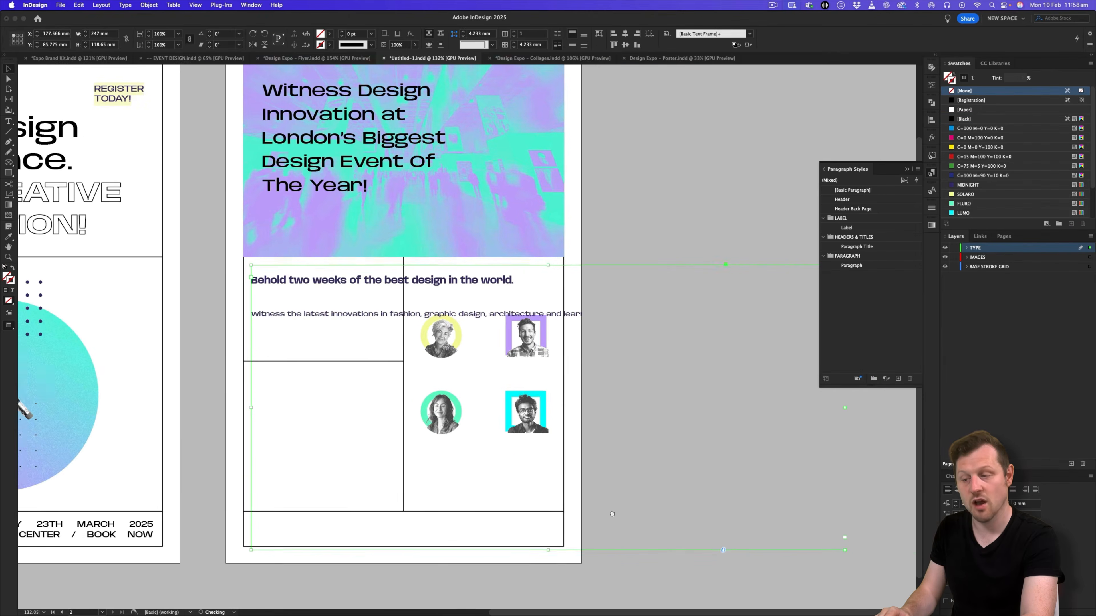
{"action": "left_click_drag", "start_coordinate": [841, 551], "coordinate": [384, 345]}
{"action": "scroll", "coordinate": [384, 345], "scroll_direction": "left", "scroll_amount": 1}
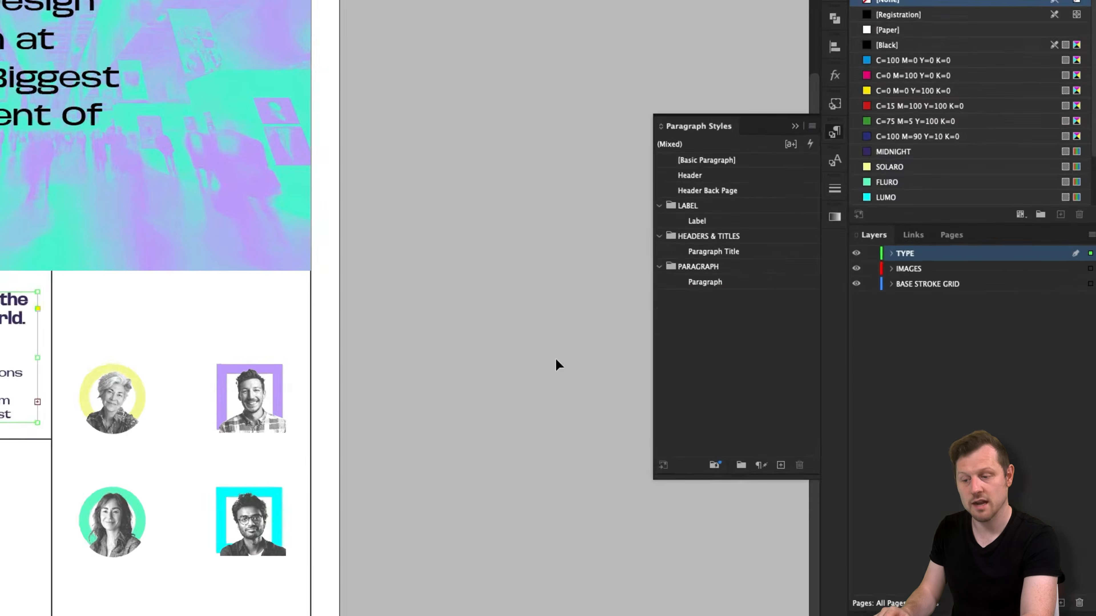
Set the Paragraph Title style's space after to 3 mm.
{"action": "left_click", "coordinate": [711, 283]}
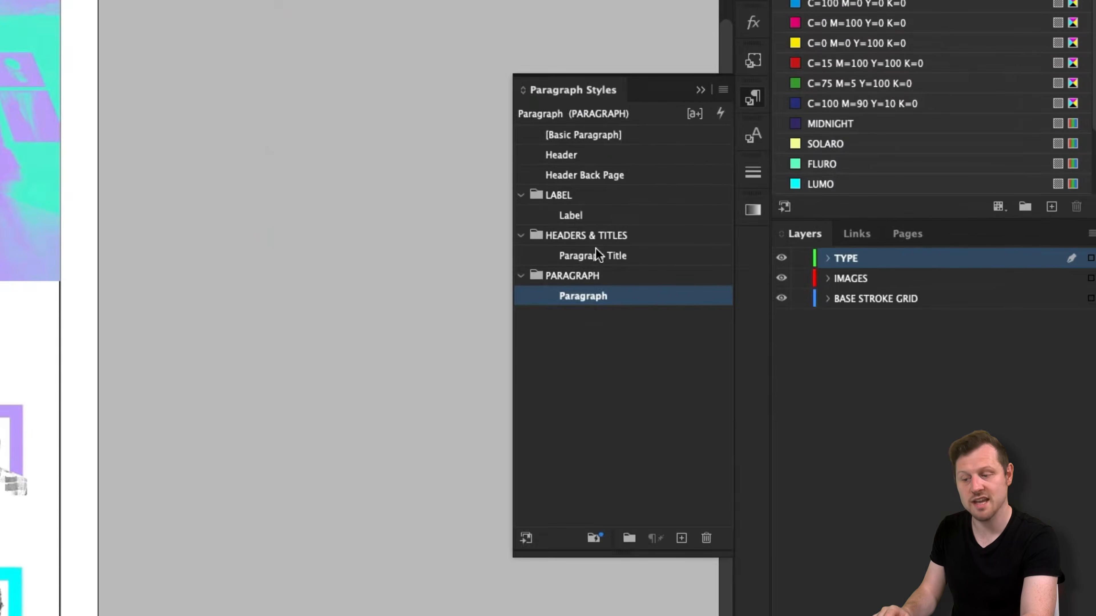
{"action": "double_click", "coordinate": [714, 251]}
{"action": "left_click", "coordinate": [0, 170]}
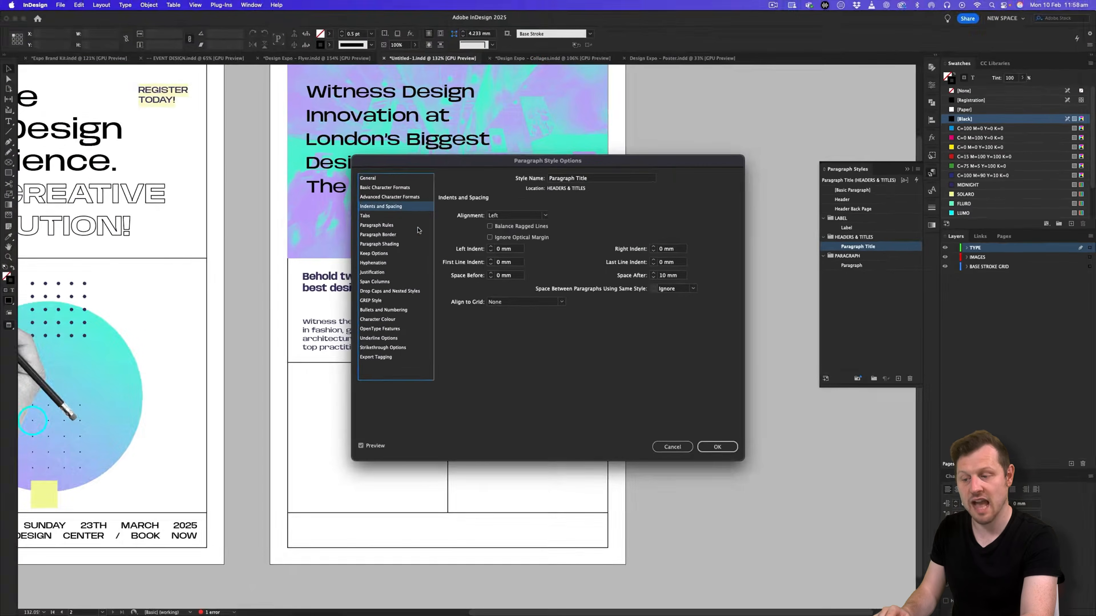
{"action": "left_click", "coordinate": [199, 318]}
{"action": "key", "text": "super+a"}
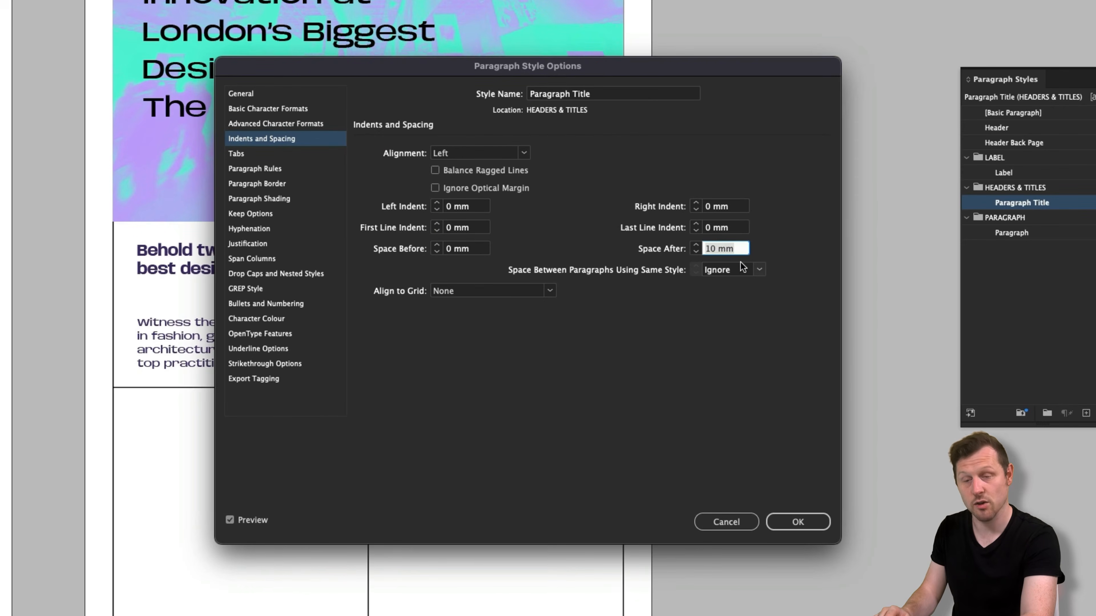
{"action": "type", "text": "4"}
{"action": "left_click", "coordinate": [797, 522]}
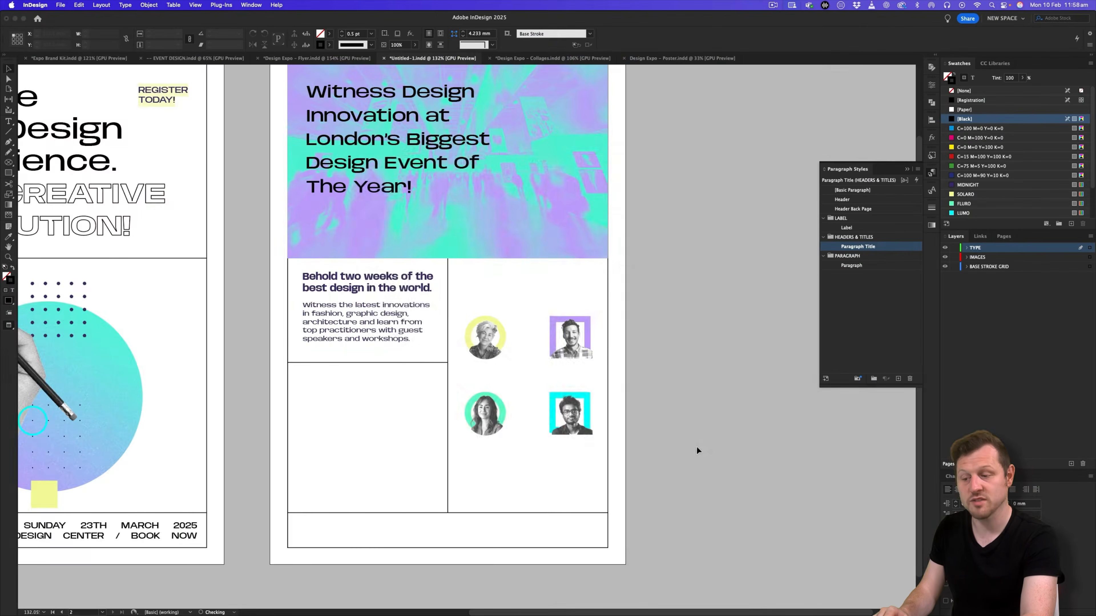
Shift the "Behold two weeks" text frame slightly within its cell to about X 180.8 mm, Y 88.9 mm, and deselect it.
{"action": "left_click_drag", "start_coordinate": [419, 340], "coordinate": [480, 328]}
{"action": "scroll", "coordinate": [448, 308], "scroll_direction": "up", "scroll_amount": 3}
{"action": "key", "text": "w"}
{"action": "key", "text": "w"}
{"action": "left_click_drag", "start_coordinate": [484, 368], "coordinate": [526, 350]}
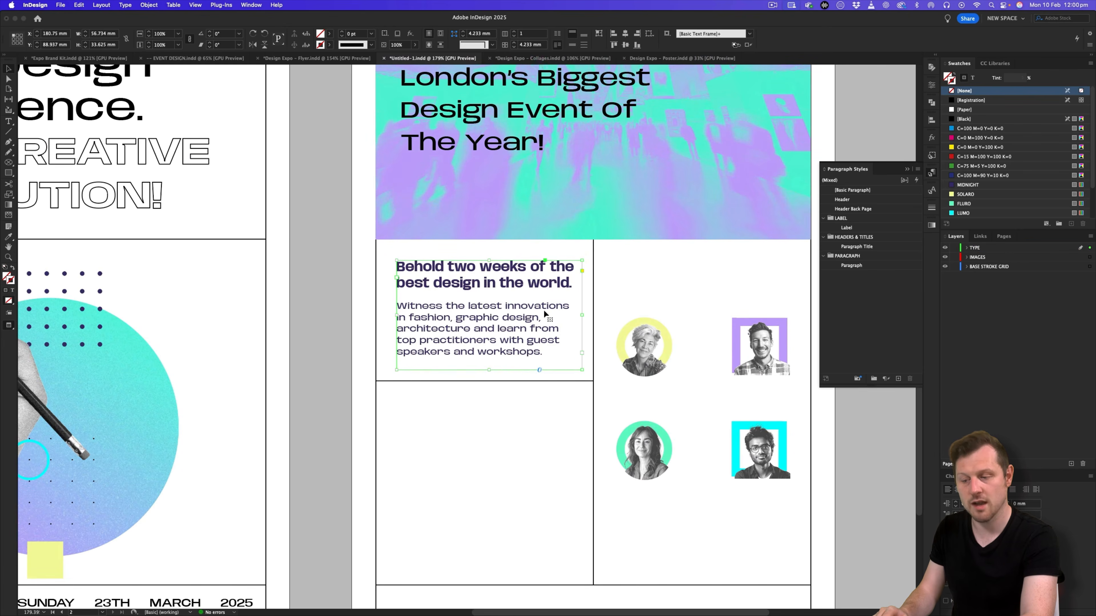
{"action": "left_click_drag", "start_coordinate": [681, 290], "coordinate": [422, 274]}
{"action": "left_click", "coordinate": [627, 304]}
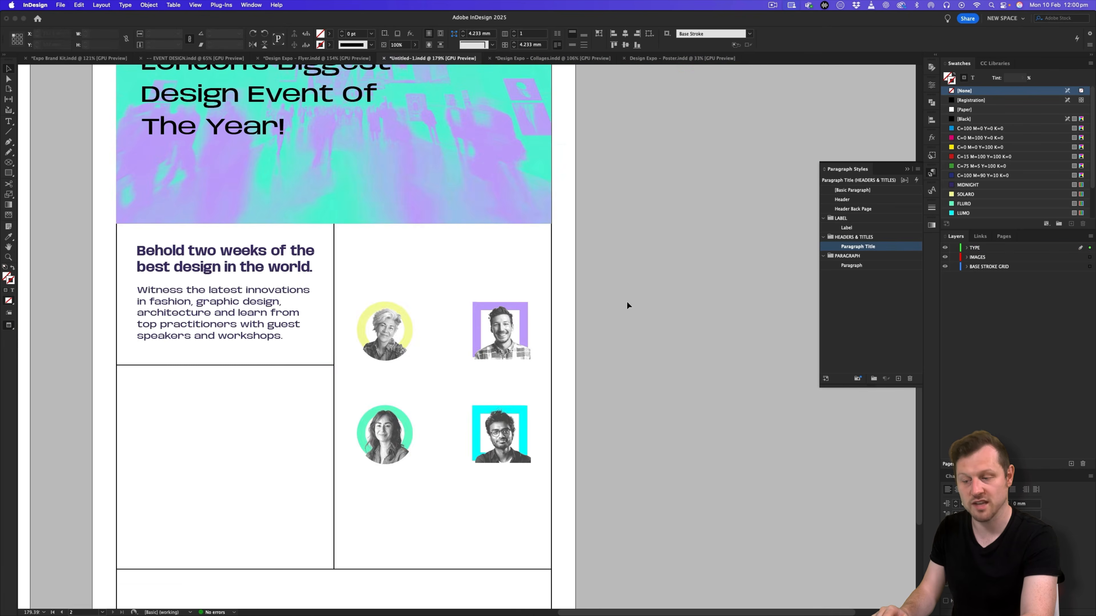
Change the Paragraph Title style's font style to Semi Bold.
{"action": "double_click", "coordinate": [848, 248]}
{"action": "left_click", "coordinate": [389, 188]}
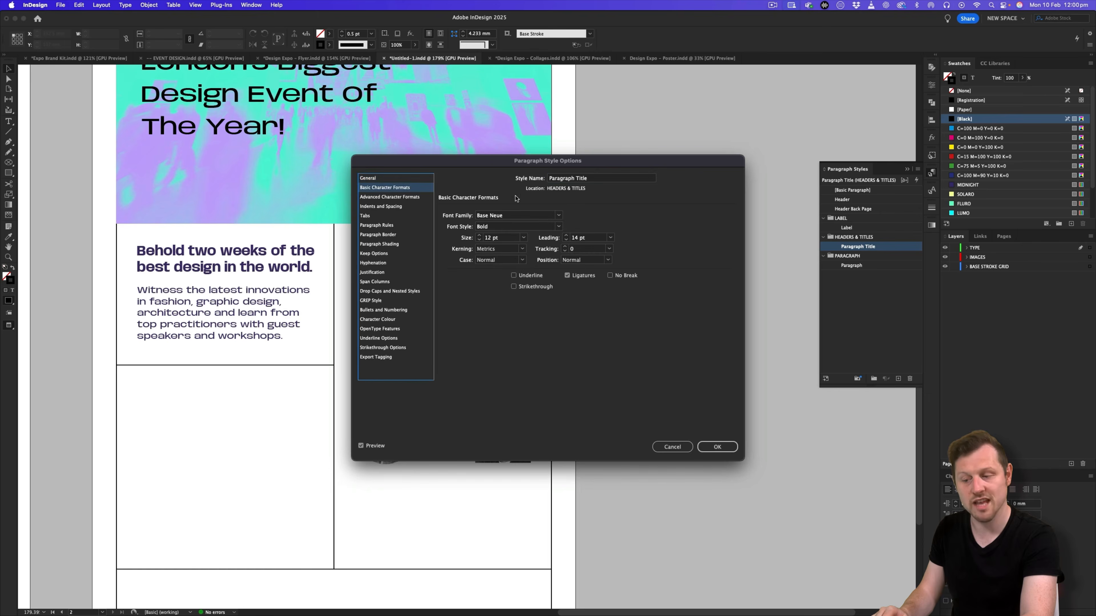
{"action": "left_click", "coordinate": [559, 227]}
{"action": "left_click", "coordinate": [247, 287]}
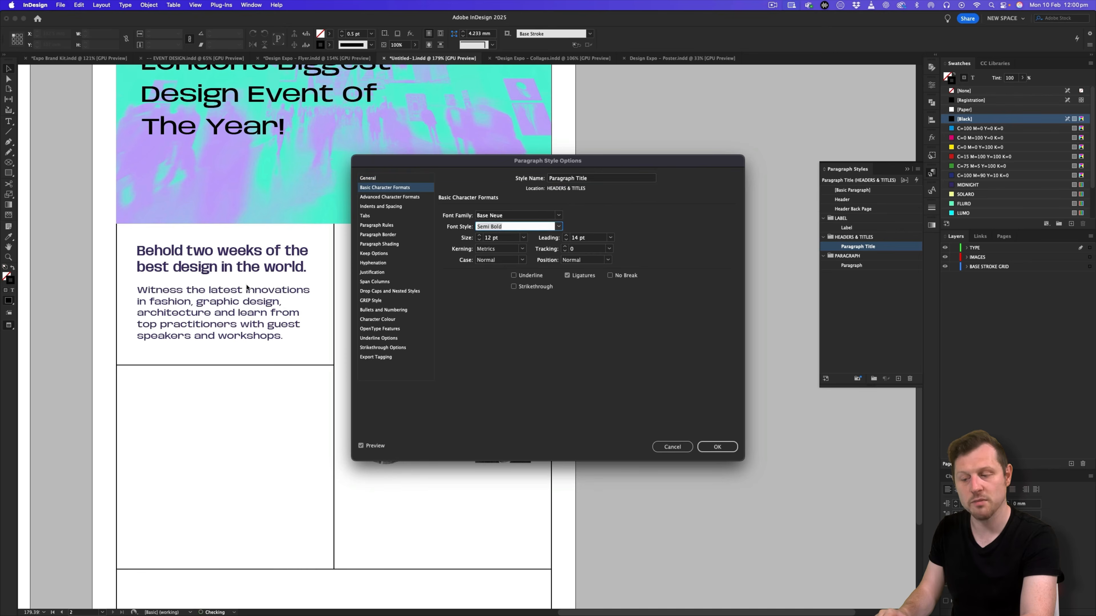
{"action": "left_click", "coordinate": [717, 447]}
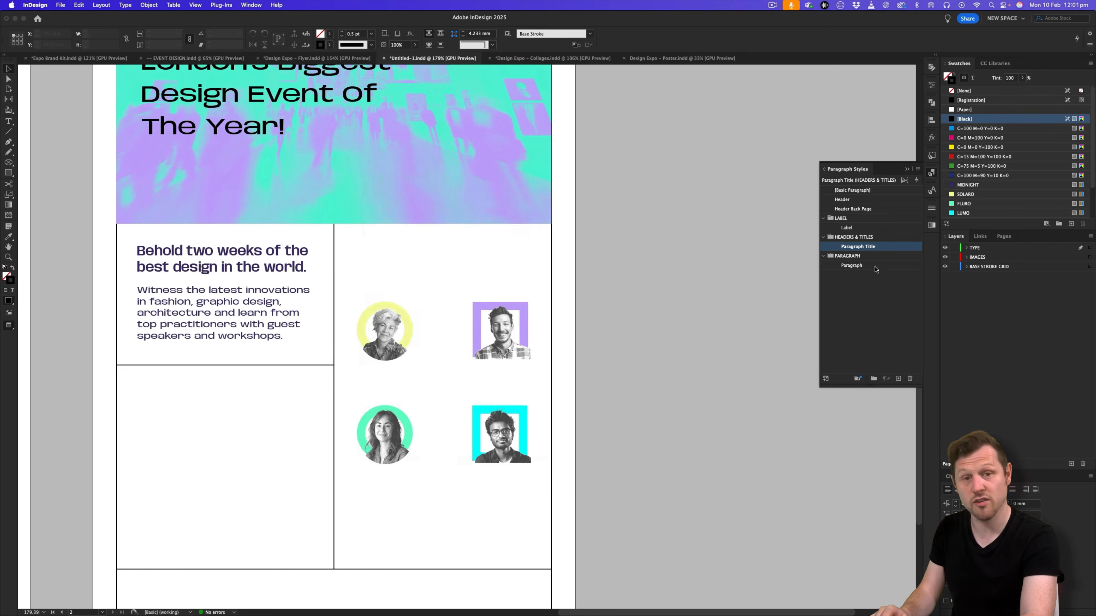
Change the Paragraph style's font style to Wide.
{"action": "double_click", "coordinate": [851, 265]}
{"action": "left_click", "coordinate": [404, 188]}
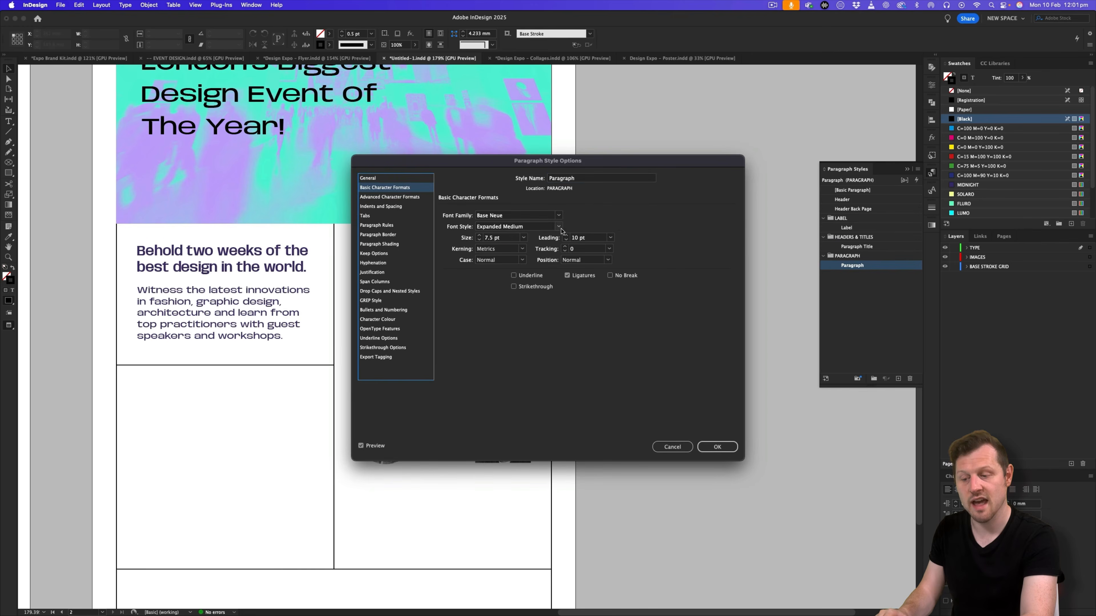
{"action": "left_click", "coordinate": [558, 226]}
{"action": "left_click", "coordinate": [255, 417]}
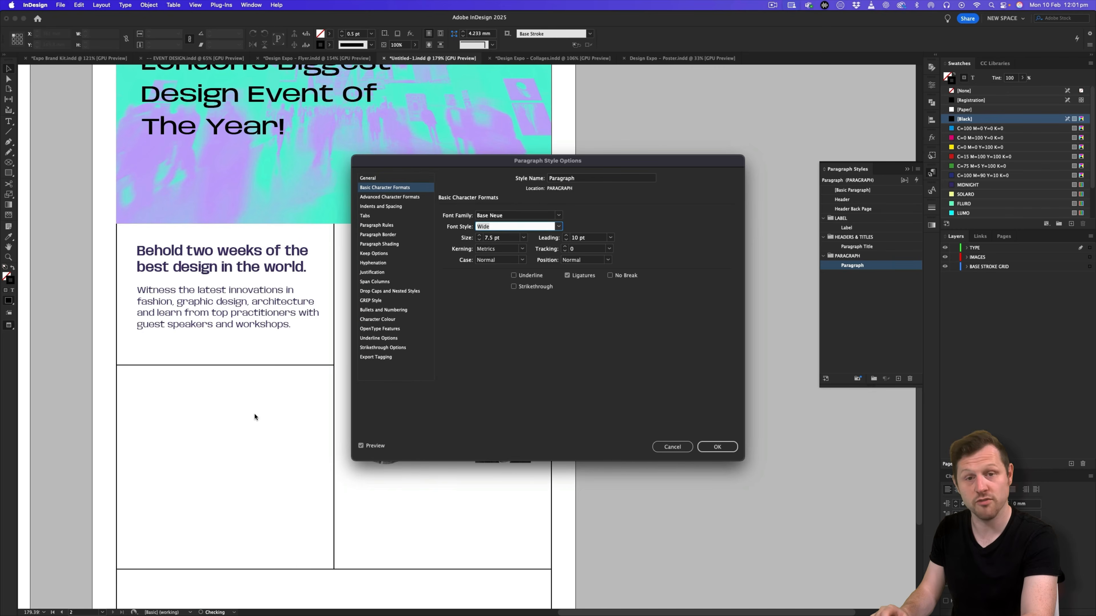
{"action": "left_click", "coordinate": [716, 448]}
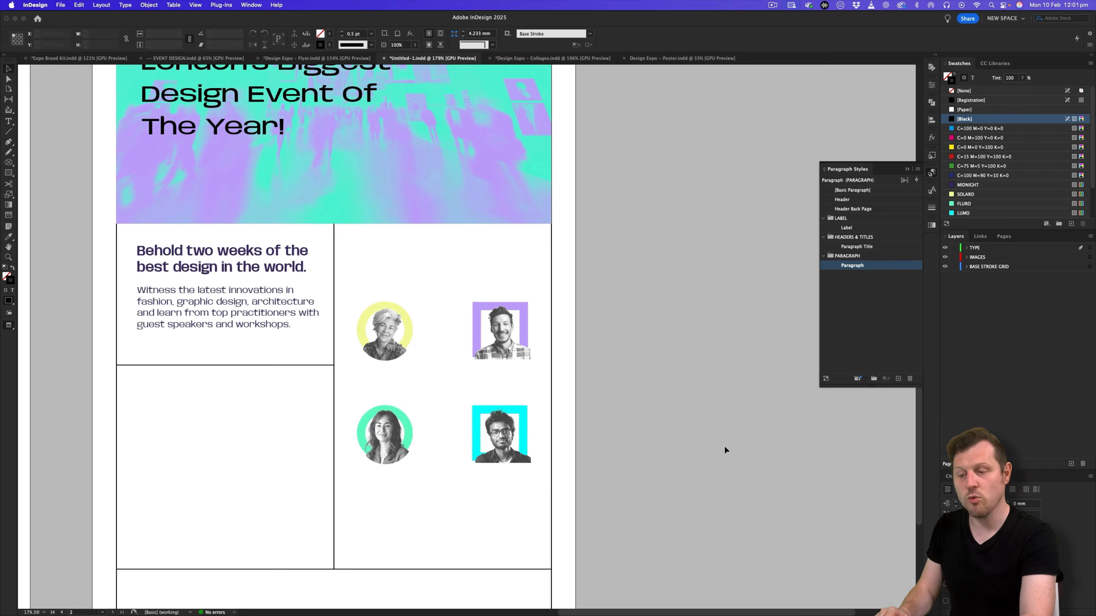
Move the "Behold two weeks" text frame to about X 181.5 mm, Y 89.7 mm and narrow it to 54.5 mm wide.
{"action": "left_click", "coordinate": [229, 324]}
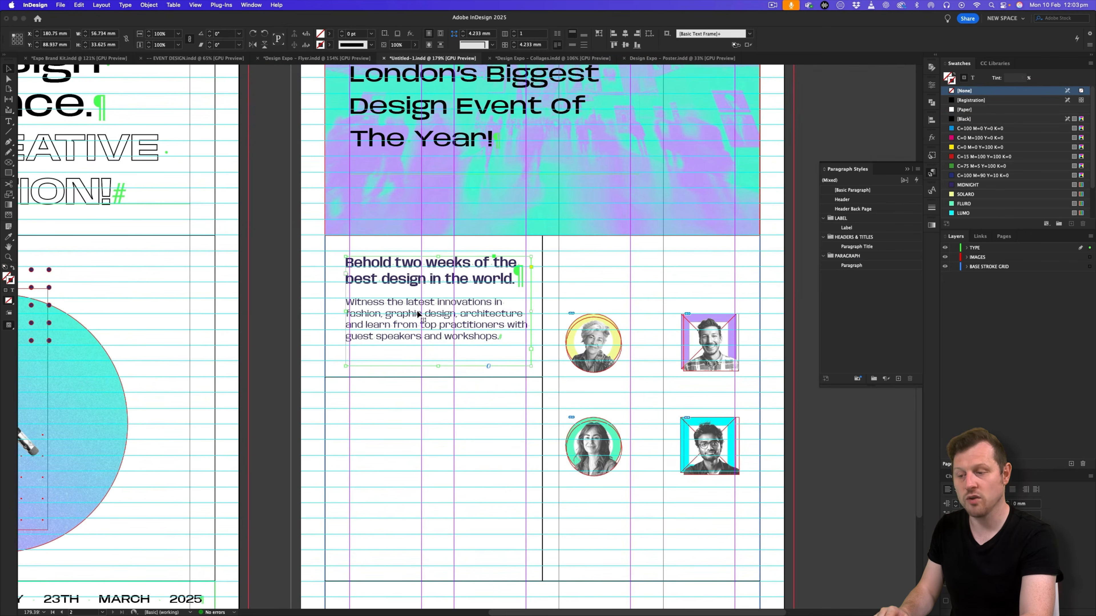
{"action": "left_click_drag", "start_coordinate": [414, 317], "coordinate": [413, 319]}
{"action": "left_click_drag", "start_coordinate": [534, 315], "coordinate": [526, 314]}
{"action": "key", "text": "w"}
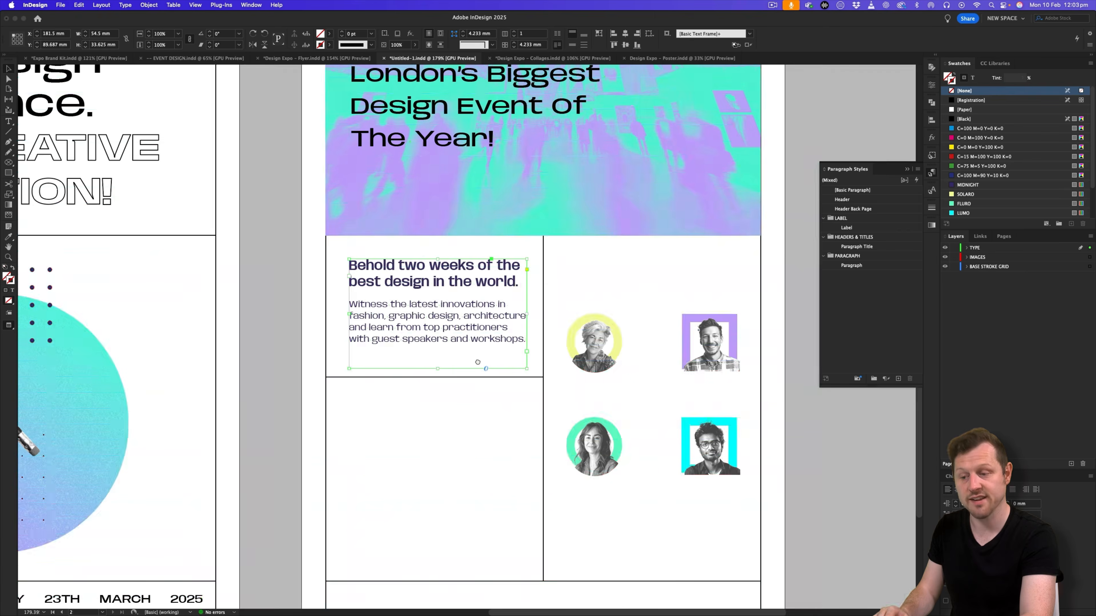
{"action": "left_click_drag", "start_coordinate": [478, 362], "coordinate": [529, 368]}
{"action": "key", "text": "w"}
Delete the full stop and paragraph return ending the "Behold two weeks" title, and insert a new return before the body text.
{"action": "left_click_drag", "start_coordinate": [499, 308], "coordinate": [499, 325]}
{"action": "scroll", "coordinate": [520, 311], "scroll_direction": "up", "scroll_amount": 3}
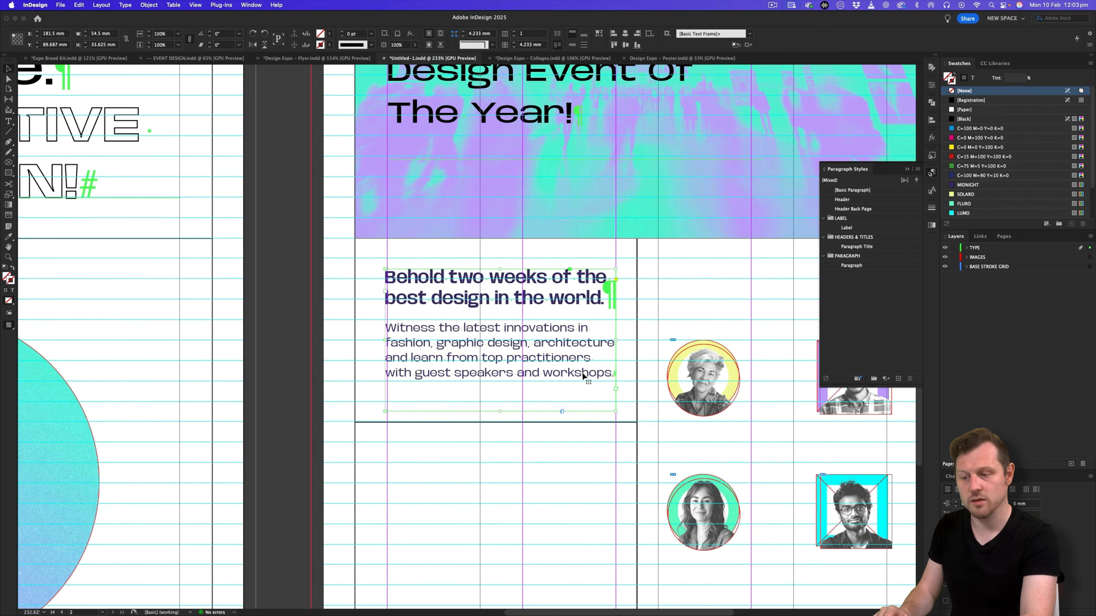
{"action": "double_click", "coordinate": [608, 288]}
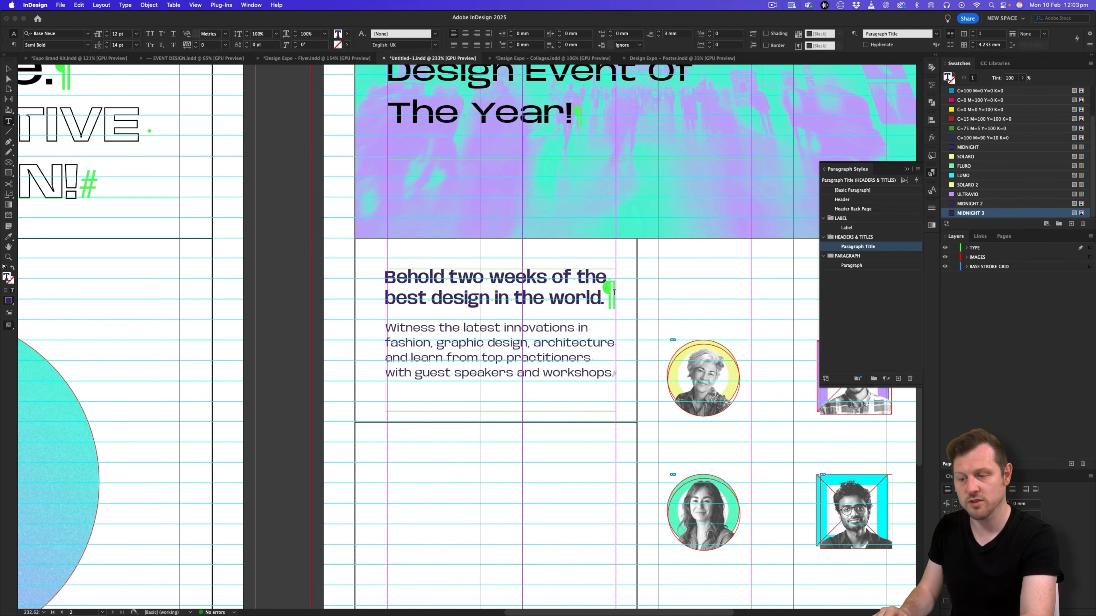
{"action": "left_click", "coordinate": [386, 322]}
{"action": "key", "text": "BackSpace"}
{"action": "key", "text": "BackSpace"}
{"action": "key", "text": "BackSpace"}
{"action": "key", "text": "Return"}
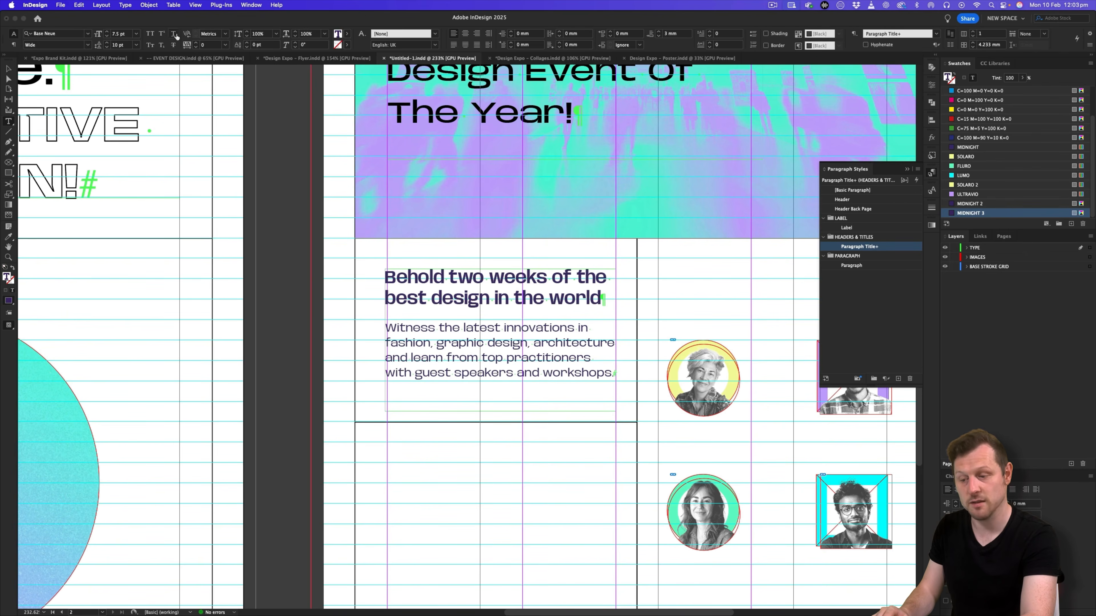
Align the text frame with the left column guide at X 182 mm and nudge it down to about Y 90.9 mm.
{"action": "left_click", "coordinate": [9, 69]}
{"action": "left_click_drag", "start_coordinate": [451, 290], "coordinate": [454, 293]}
{"action": "key", "text": "Down"}
{"action": "key", "text": "Down"}
{"action": "key", "text": "Down"}
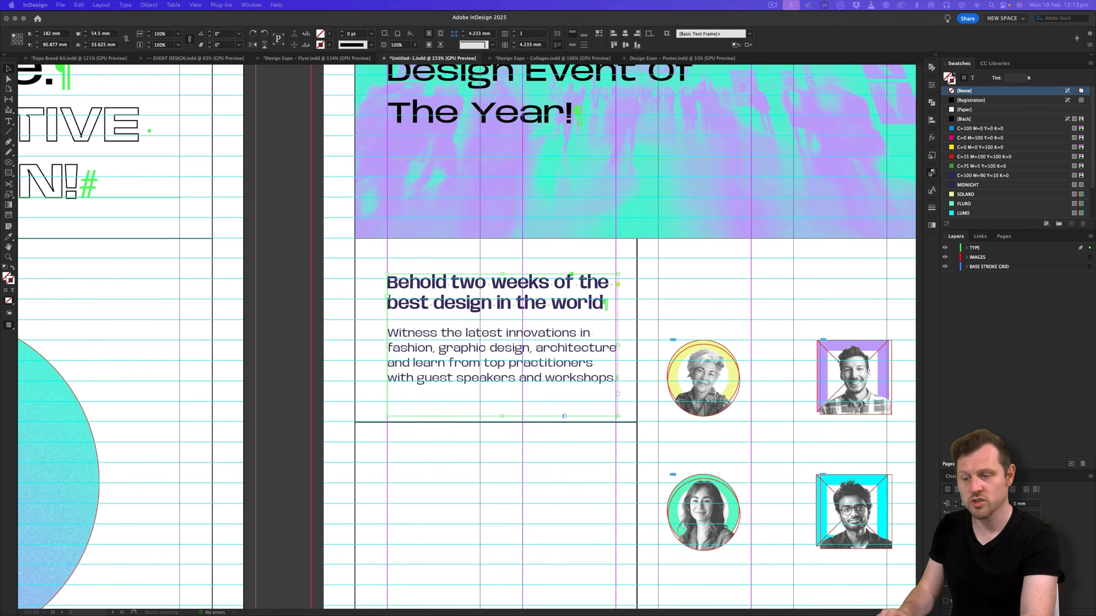
Copy "Hands-On Learning Experiences" from the Flyer Copy slide in Safari and replace the back page title in InDesign with it.
{"action": "key", "text": "super+Tab"}
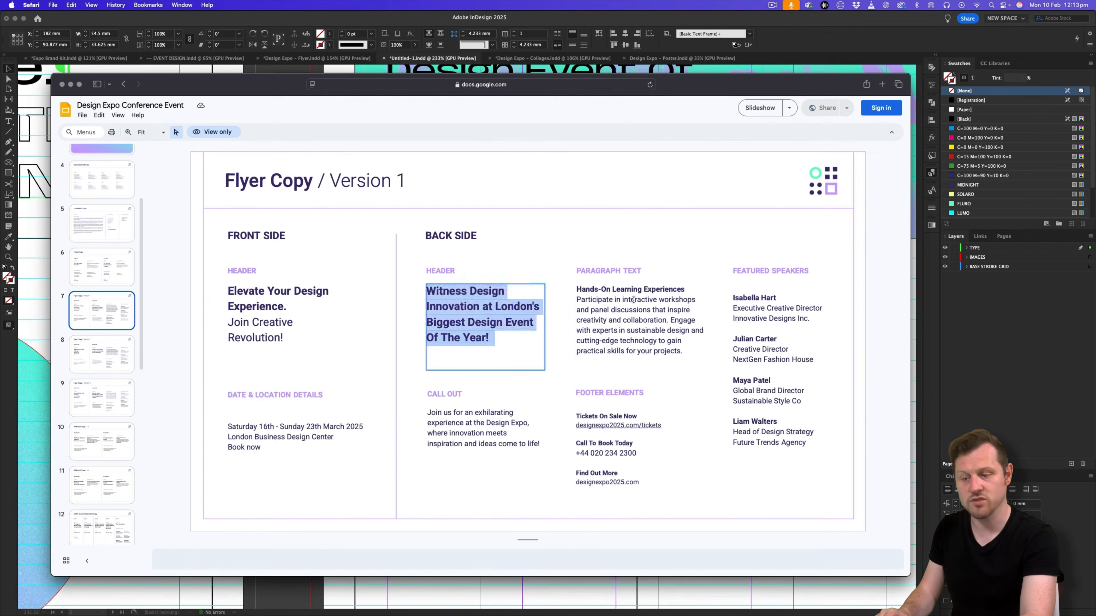
{"action": "left_click", "coordinate": [691, 291]}
{"action": "left_click_drag", "start_coordinate": [683, 289], "coordinate": [377, 283]}
{"action": "key", "text": "super+Tab"}
{"action": "type", "text": "Hands-On Learning Experiences"}
Copy the "Participate in interactive workshops" paragraph from the Flyer Copy slide in Safari and replace the InDesign body text below the title with it.
{"action": "key", "text": "super+Tab"}
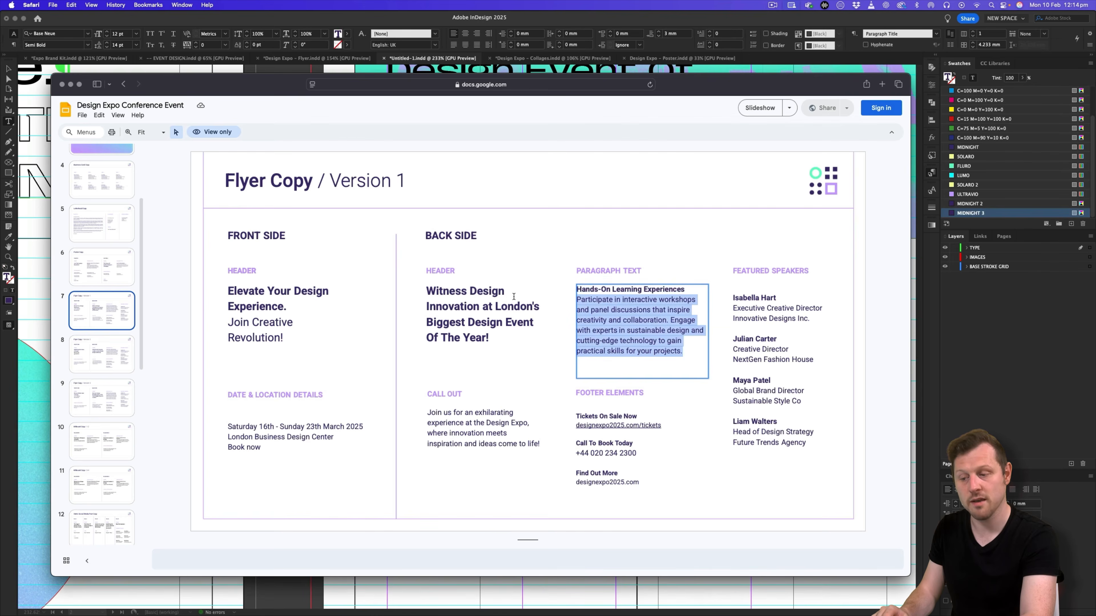
{"action": "key", "text": "super+Tab"}
{"action": "left_click_drag", "start_coordinate": [615, 379], "coordinate": [386, 337]}
{"action": "type", "text": "Participate in interactive workshops and panel discussions that inspire creativity and collaboration. Engage with experts in sustainable design and cutting-edge technology to gain practical skills for your projects."}
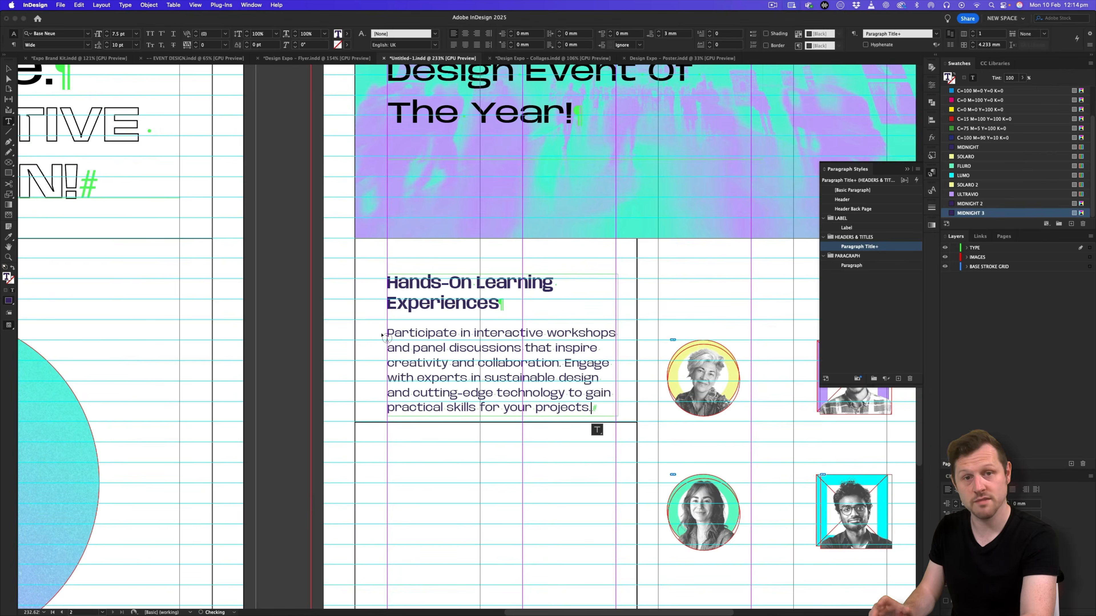
Move the "Hands-On Learning Experiences" text frame up to Y 89.25 mm at X 182 mm and collapse the paragraph styles.
{"action": "left_click", "coordinate": [8, 69]}
{"action": "left_click_drag", "start_coordinate": [444, 319], "coordinate": [443, 309]}
{"action": "key", "text": "Down"}
{"action": "key", "text": "Down"}
{"action": "left_click_drag", "start_coordinate": [597, 316], "coordinate": [540, 235]}
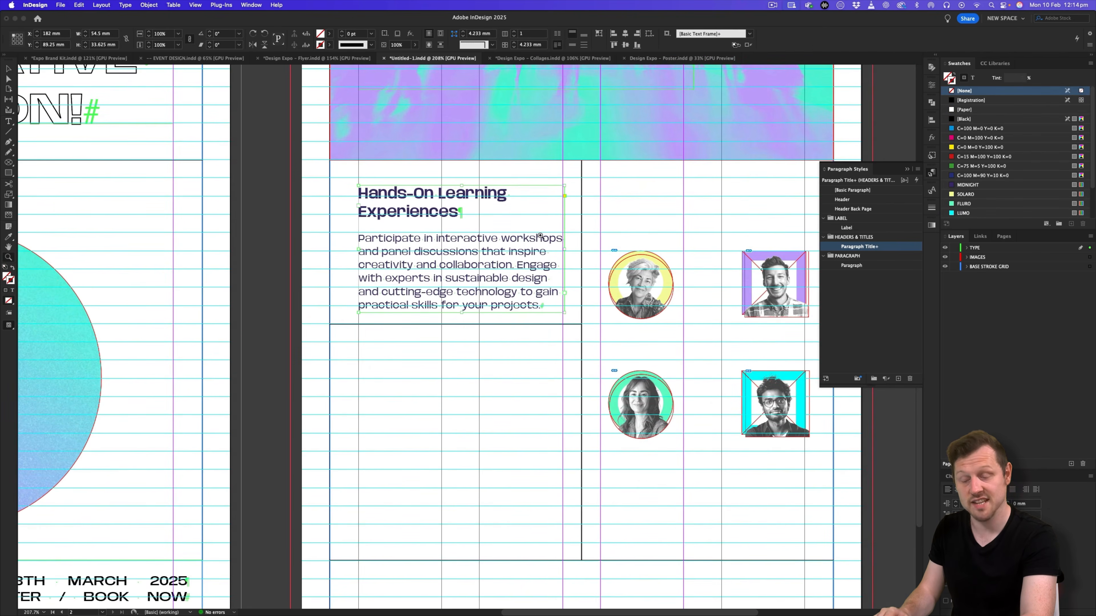
{"action": "left_click", "coordinate": [908, 170]}
Examine the callout and back page layout in the Design Expo - Flyer reference document, returning to the untitled flyer document.
{"action": "left_click", "coordinate": [341, 59]}
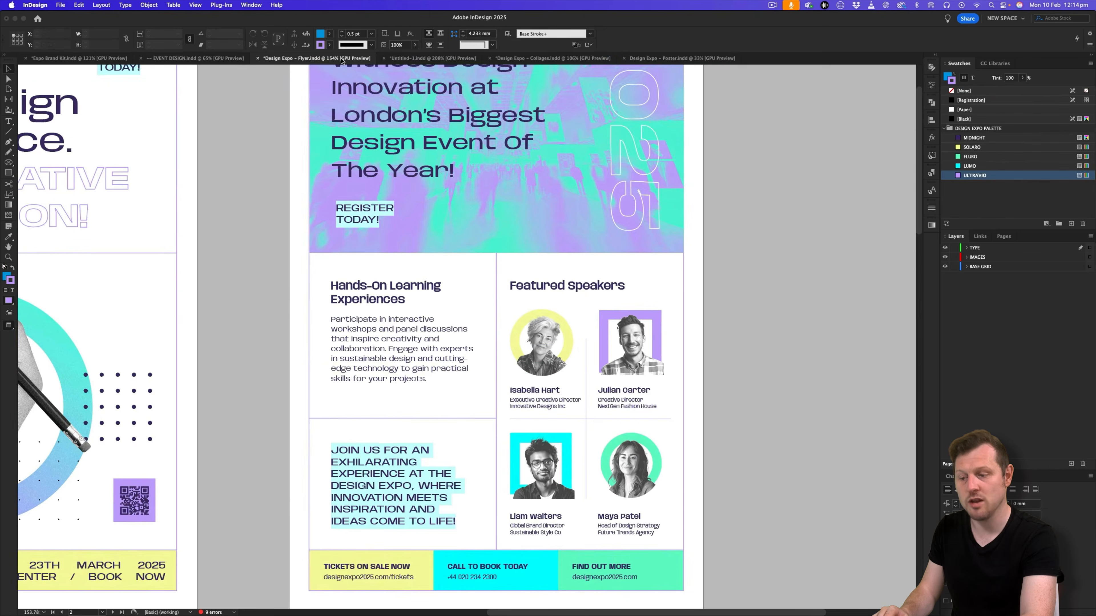
{"action": "scroll", "coordinate": [390, 382], "scroll_direction": "down", "scroll_amount": 3}
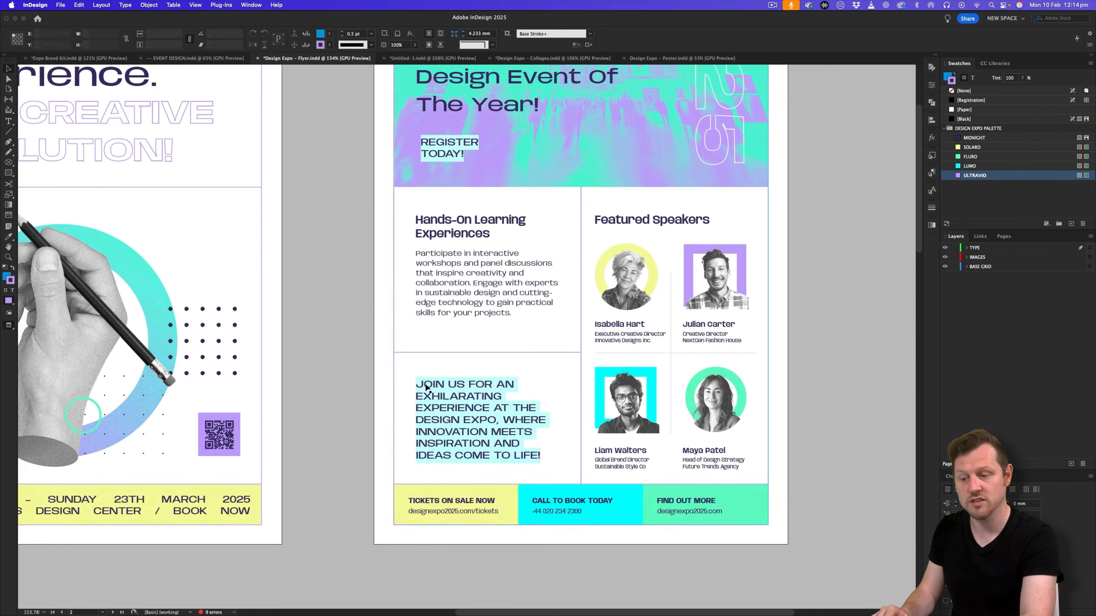
{"action": "scroll", "coordinate": [472, 380], "scroll_direction": "up", "scroll_amount": 3}
{"action": "scroll", "coordinate": [472, 379], "scroll_direction": "left", "scroll_amount": 2}
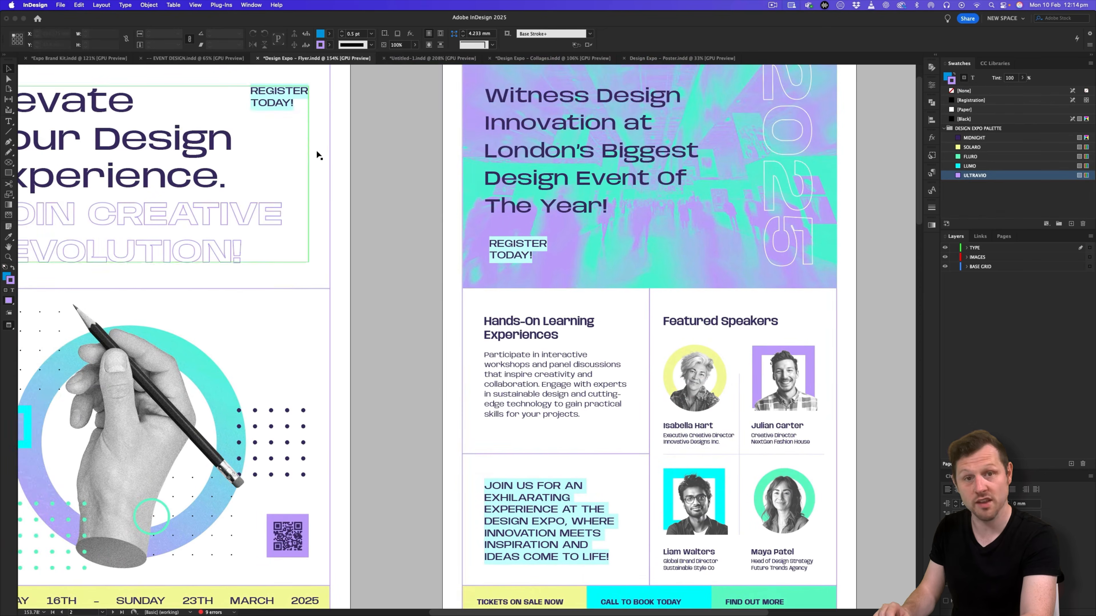
{"action": "scroll", "coordinate": [266, 180], "scroll_direction": "down", "scroll_amount": 3}
{"action": "scroll", "coordinate": [266, 180], "scroll_direction": "right", "scroll_amount": 1}
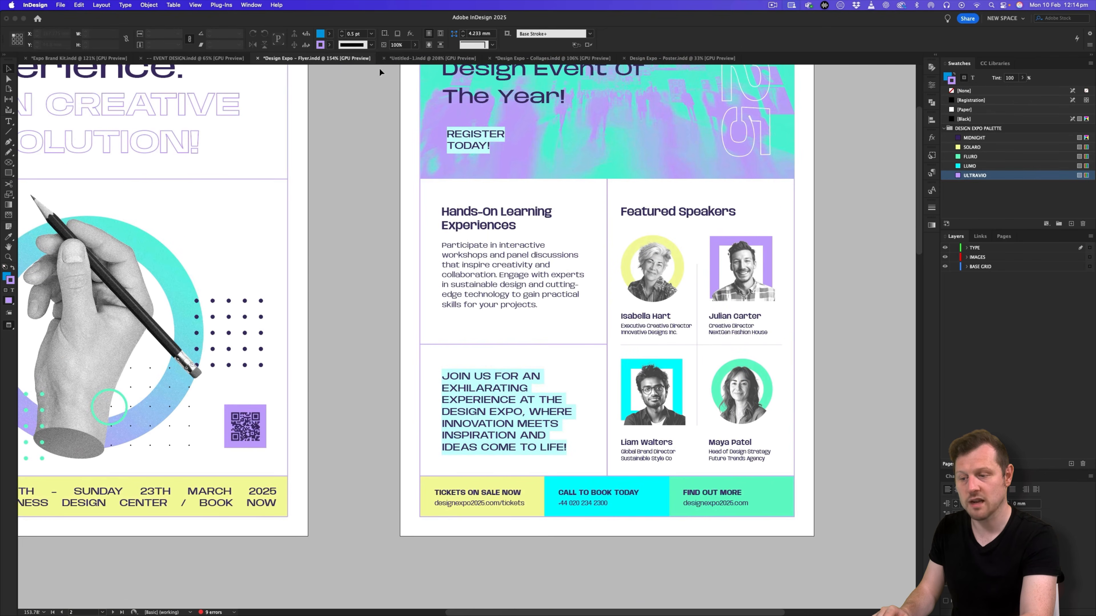
{"action": "left_click", "coordinate": [414, 58]}
Duplicate the front page's "REGISTER TODAY!" label below the back page paragraph and enlarge its frame to about 53.8 by 44.9 mm.
{"action": "scroll", "coordinate": [392, 147], "scroll_direction": "up", "scroll_amount": 7}
{"action": "scroll", "coordinate": [392, 147], "scroll_direction": "left", "scroll_amount": 6}
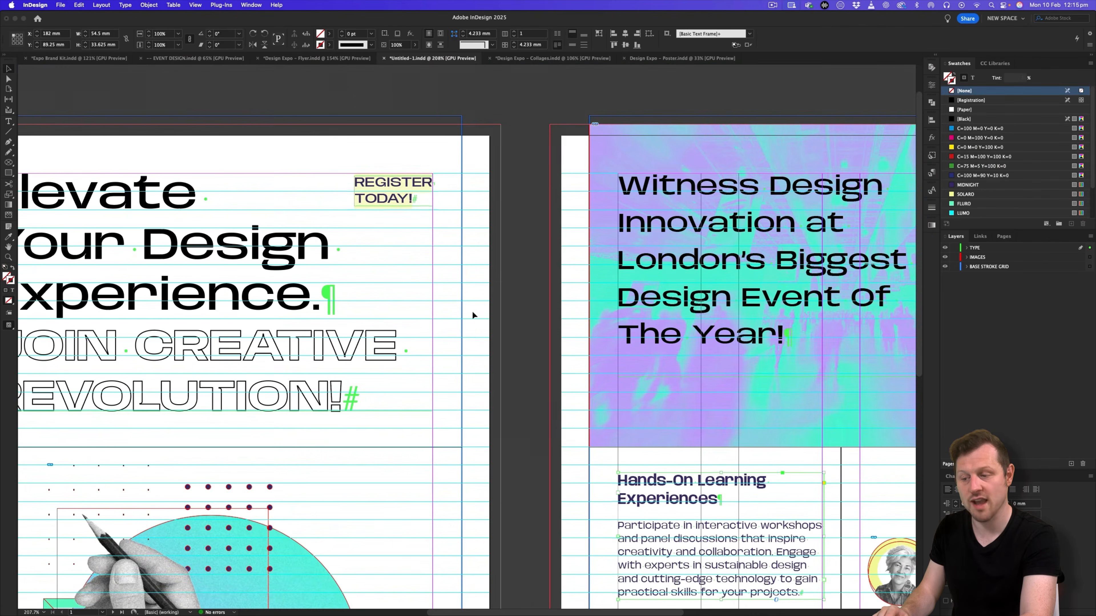
{"action": "left_click_drag", "start_coordinate": [393, 201], "coordinate": [707, 446]}
{"action": "scroll", "coordinate": [775, 484], "scroll_direction": "down", "scroll_amount": 8}
{"action": "scroll", "coordinate": [775, 484], "scroll_direction": "right", "scroll_amount": 6}
{"action": "left_click_drag", "start_coordinate": [490, 94], "coordinate": [581, 451]}
{"action": "scroll", "coordinate": [437, 310], "scroll_direction": "down", "scroll_amount": 2}
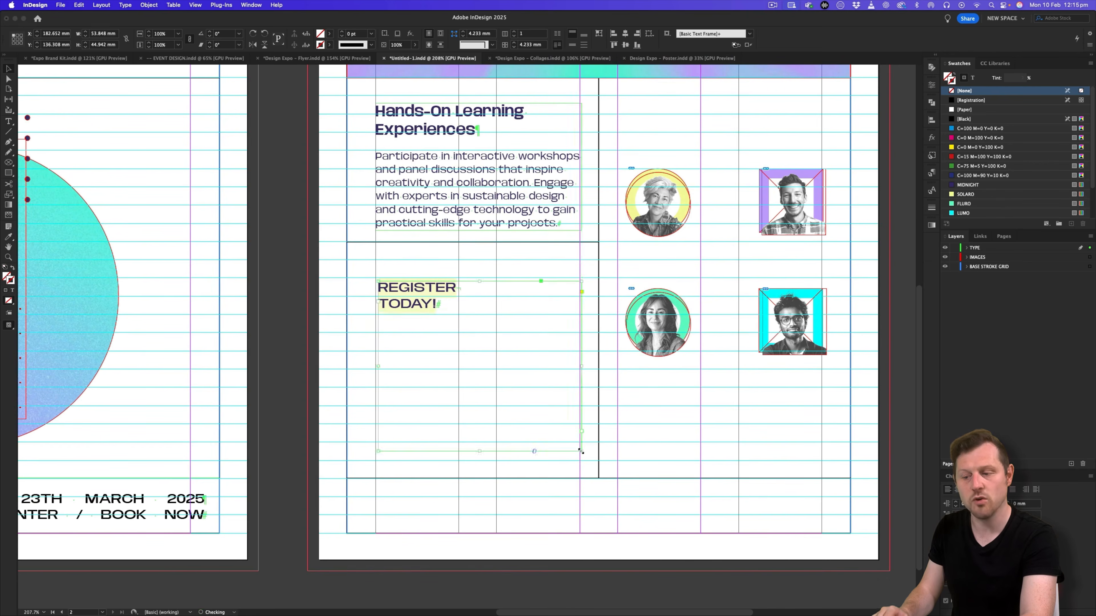
Copy the "Join us for an exhilarating experience" call-out from the Flyer Copy slide in Safari and replace the duplicated label's text in InDesign.
{"action": "key", "text": "super+Tab"}
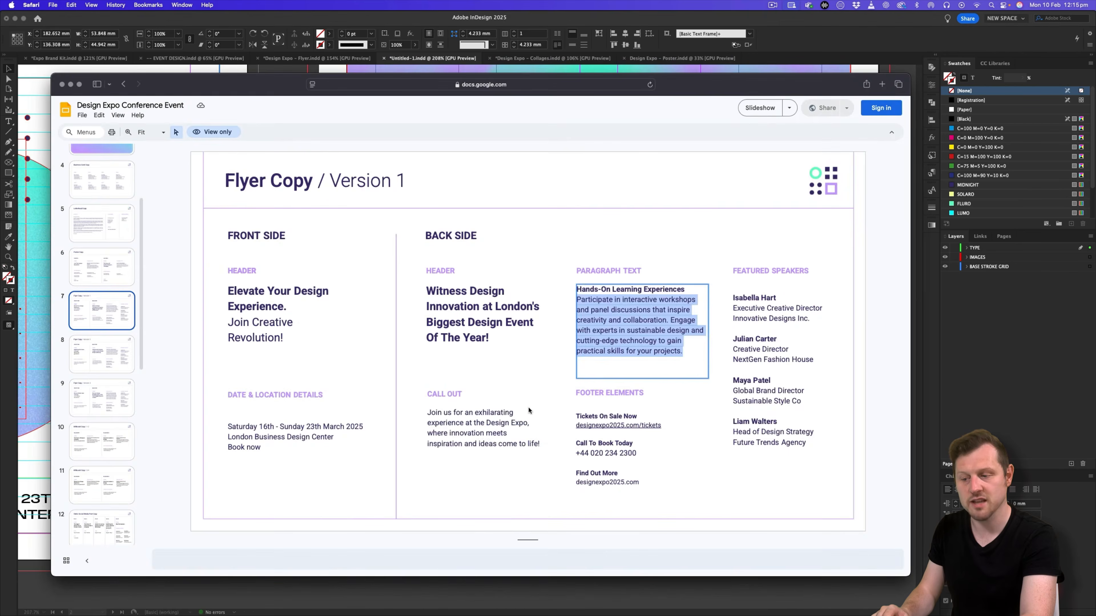
{"action": "triple_click", "coordinate": [445, 417]}
{"action": "key", "text": "super+c"}
{"action": "key", "text": "super+Tab"}
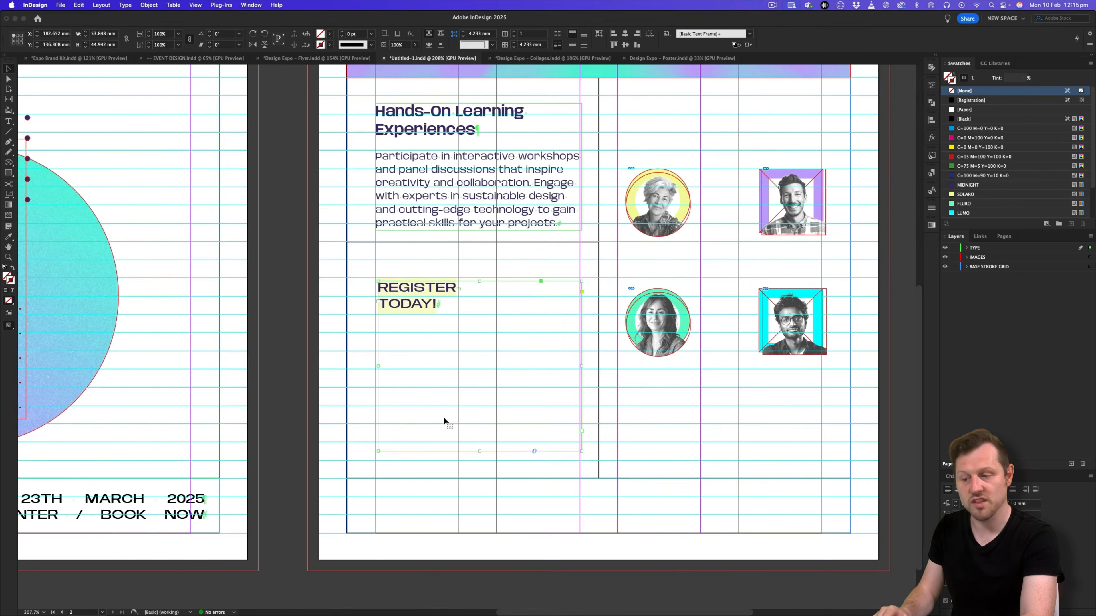
{"action": "double_click", "coordinate": [418, 307]}
{"action": "key", "text": "super+a"}
{"action": "key", "text": "super+v"}
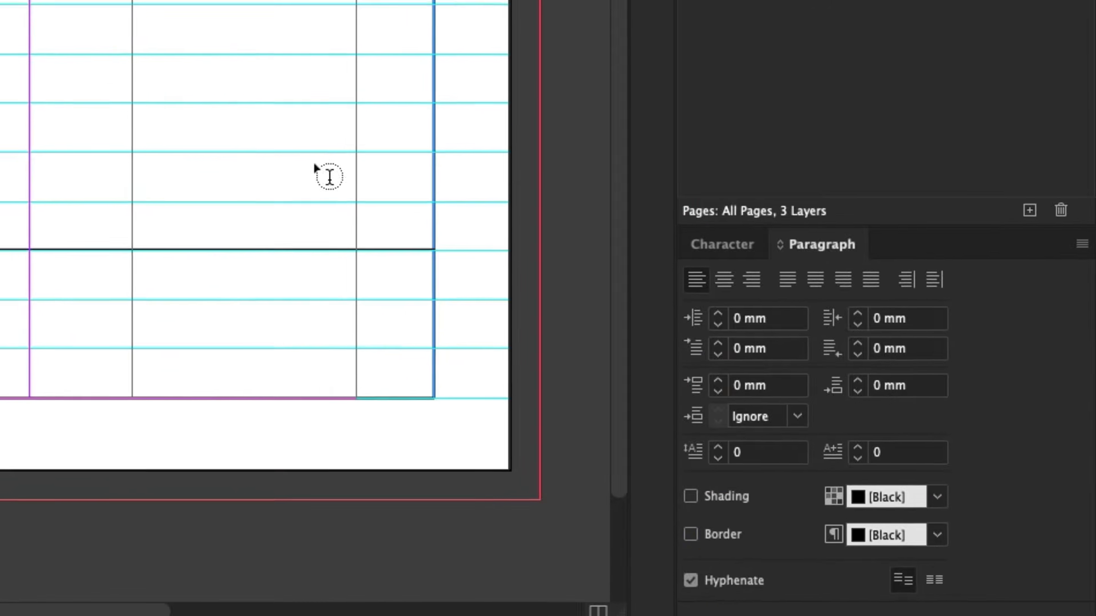
Turn off hyphenation for the callout text and remove the empty line after it.
{"action": "left_click", "coordinate": [690, 580]}
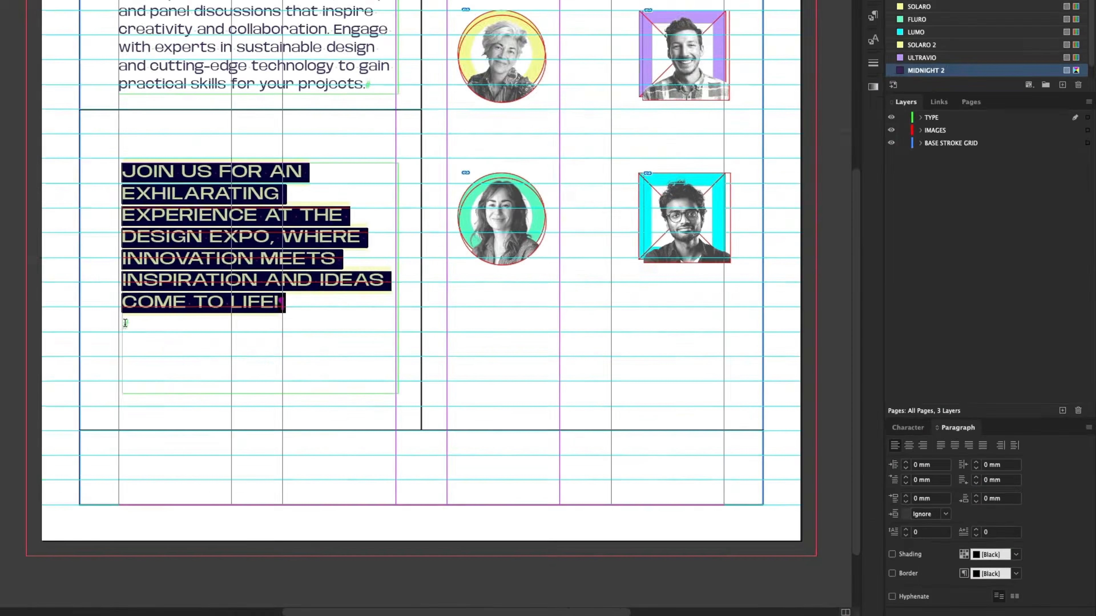
{"action": "left_click", "coordinate": [125, 322]}
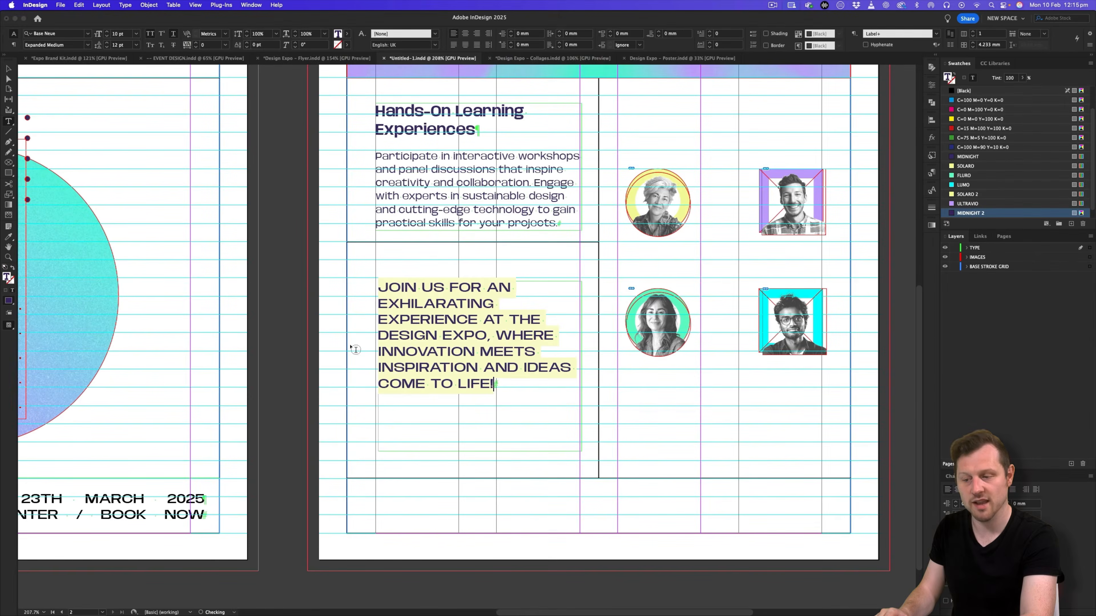
Fit the callout frame's height to its text, narrow it to 50.25 mm, and position it at about X 182.5, Y 146.5 mm.
{"action": "left_click", "coordinate": [8, 69]}
{"action": "left_click_drag", "start_coordinate": [423, 327], "coordinate": [418, 342]}
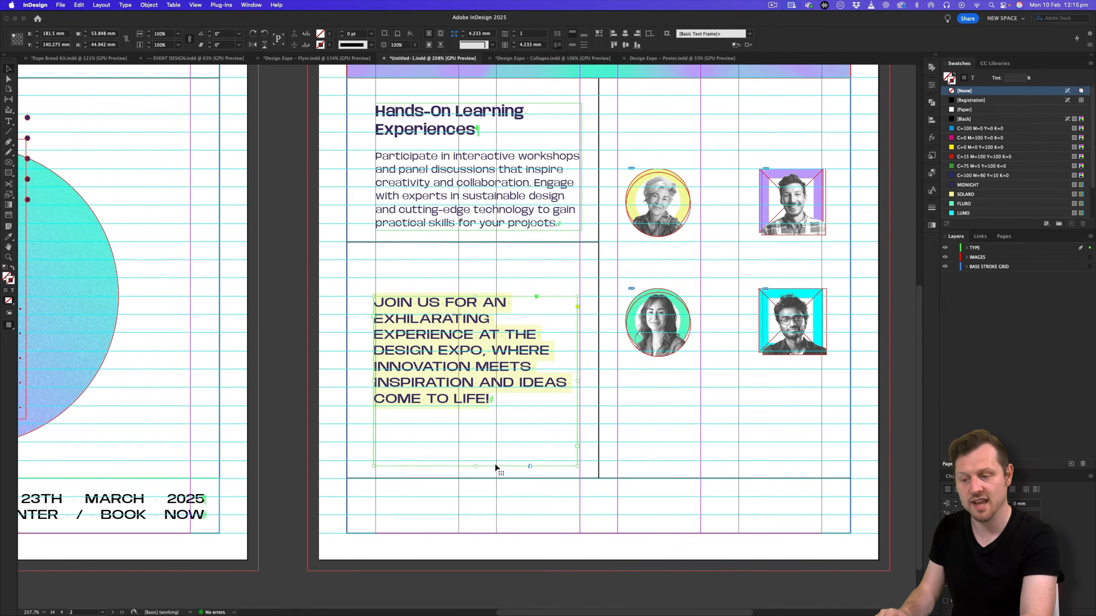
{"action": "double_click", "coordinate": [475, 466]}
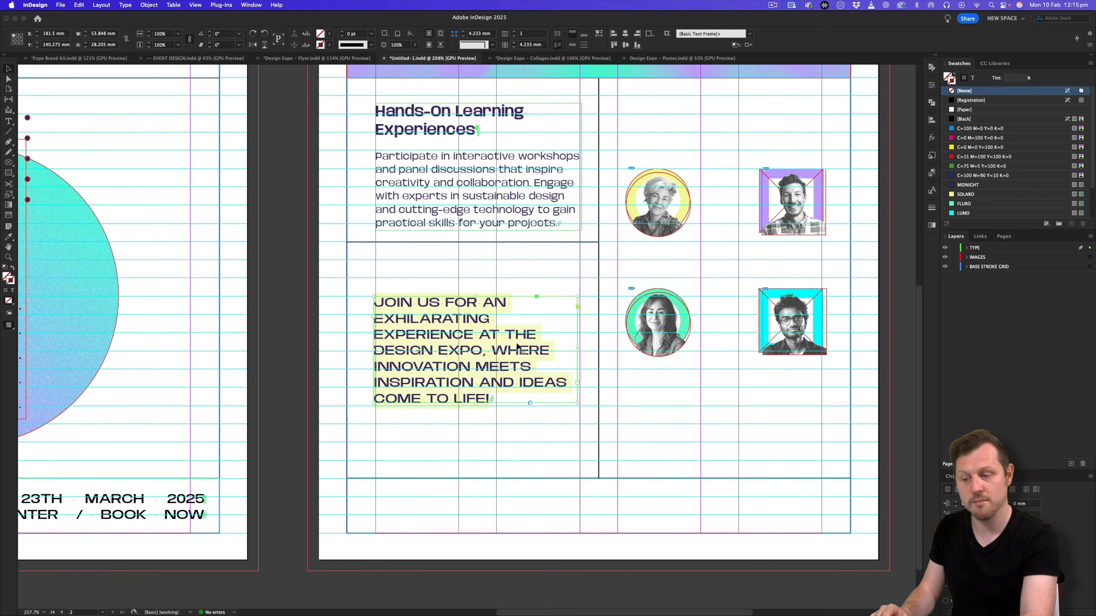
{"action": "left_click_drag", "start_coordinate": [516, 345], "coordinate": [566, 367]}
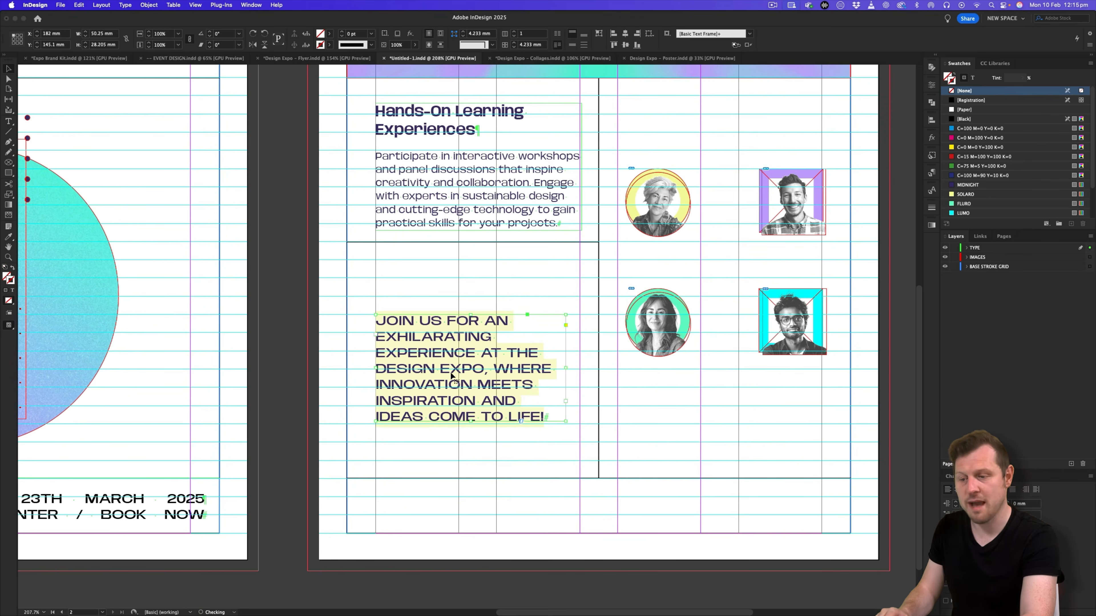
{"action": "left_click_drag", "start_coordinate": [445, 365], "coordinate": [446, 375]}
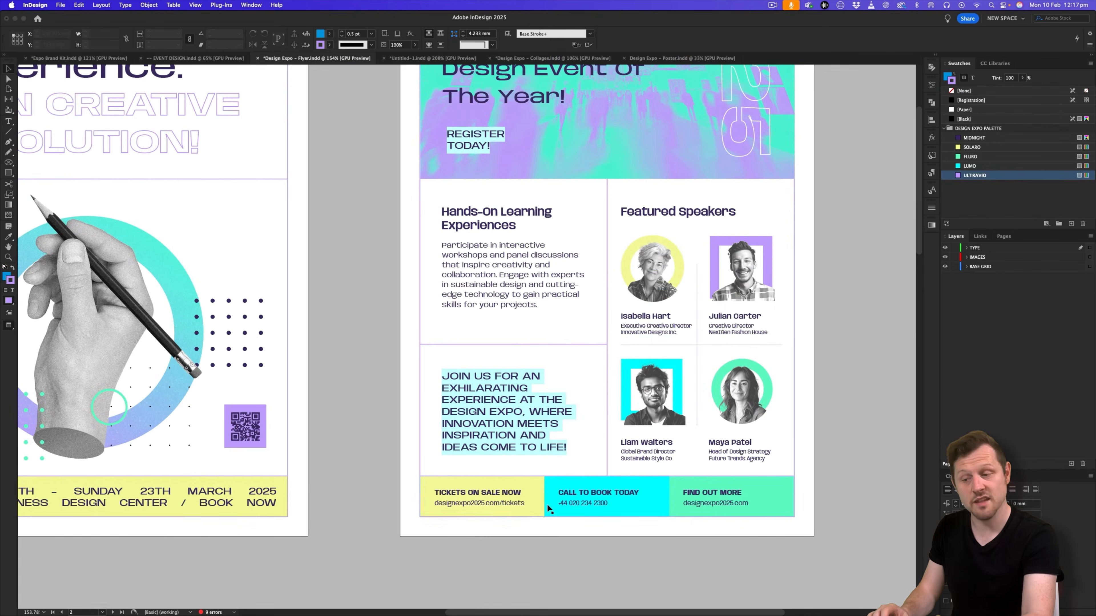
Copy the "TICKETS ON SALE NOW" footer text from the poster document and paste it on the flyer's TYPE layer over the back page footer.
{"action": "scroll", "coordinate": [526, 503], "scroll_direction": "right", "scroll_amount": 2}
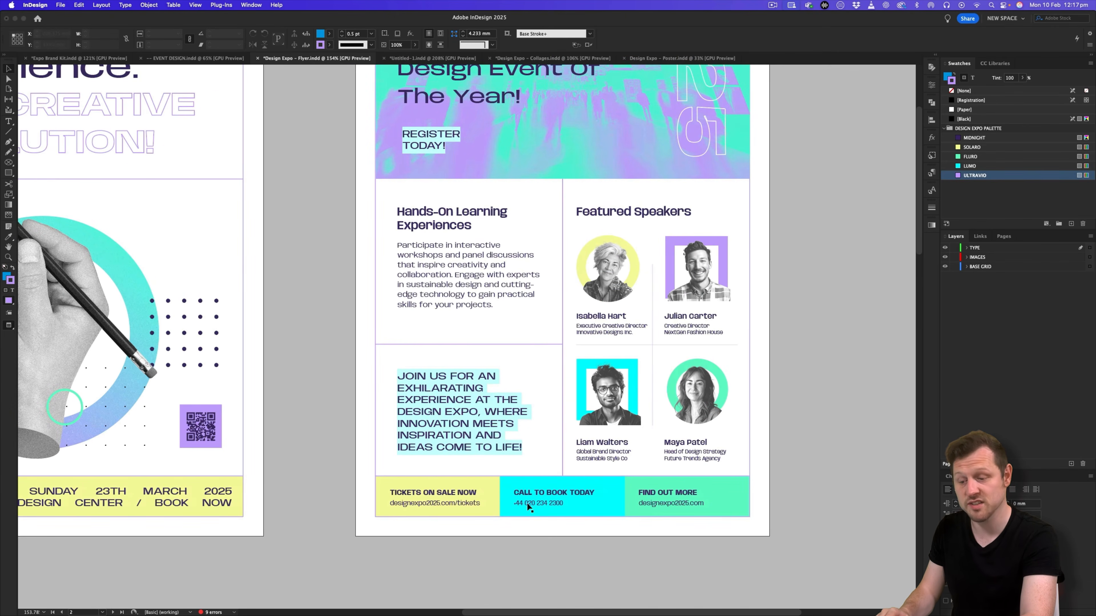
{"action": "left_click", "coordinate": [663, 59]}
{"action": "left_click", "coordinate": [369, 565]}
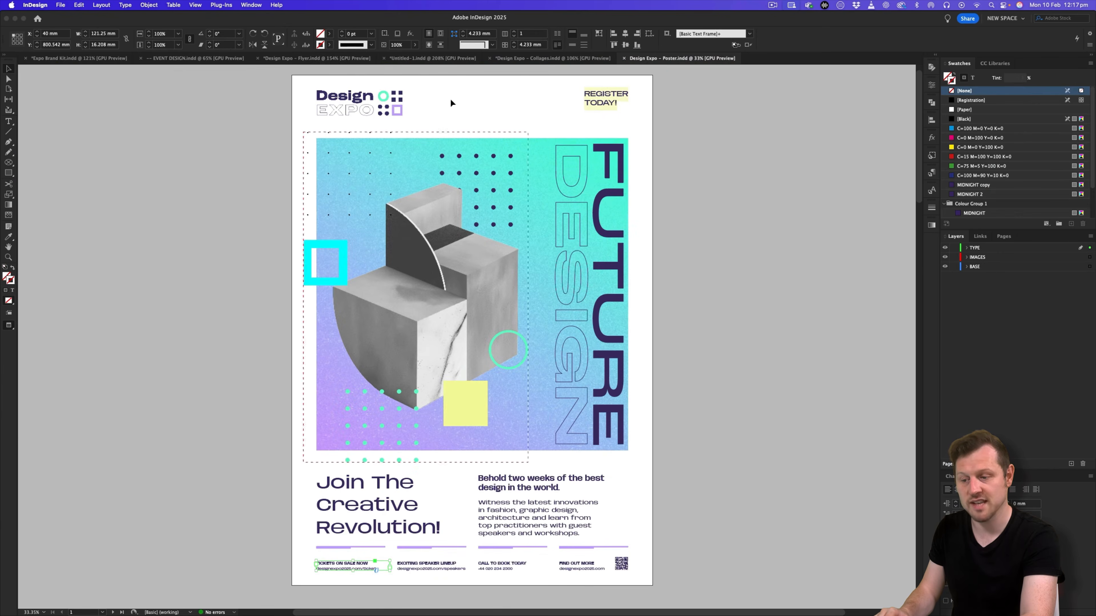
{"action": "left_click", "coordinate": [429, 59]}
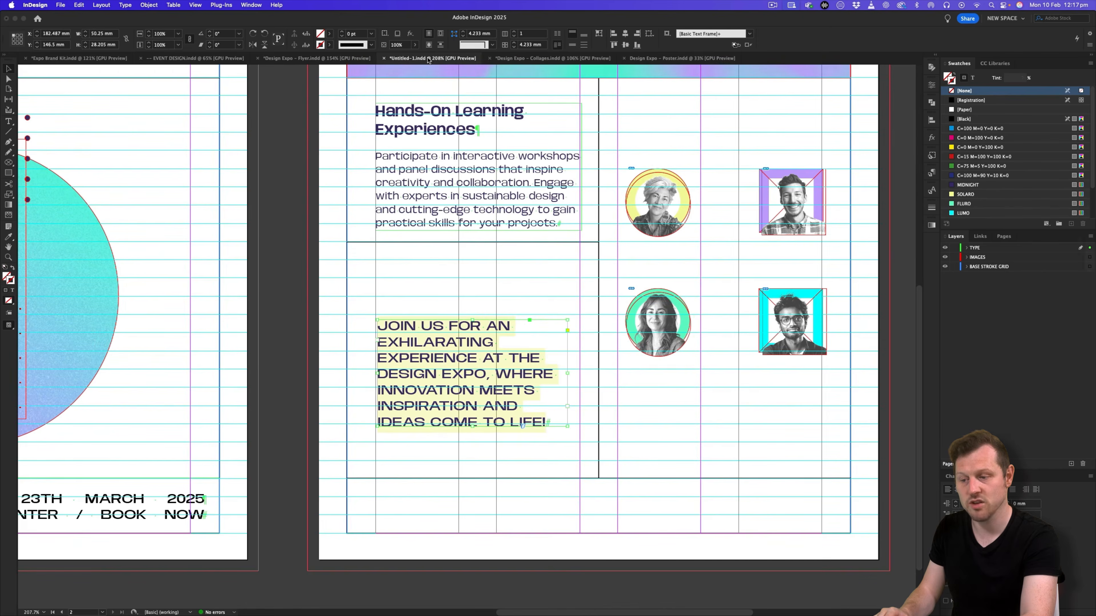
{"action": "left_click", "coordinate": [975, 250]}
{"action": "key", "text": "cmd+v"}
{"action": "left_click_drag", "start_coordinate": [345, 333], "coordinate": [485, 478]}
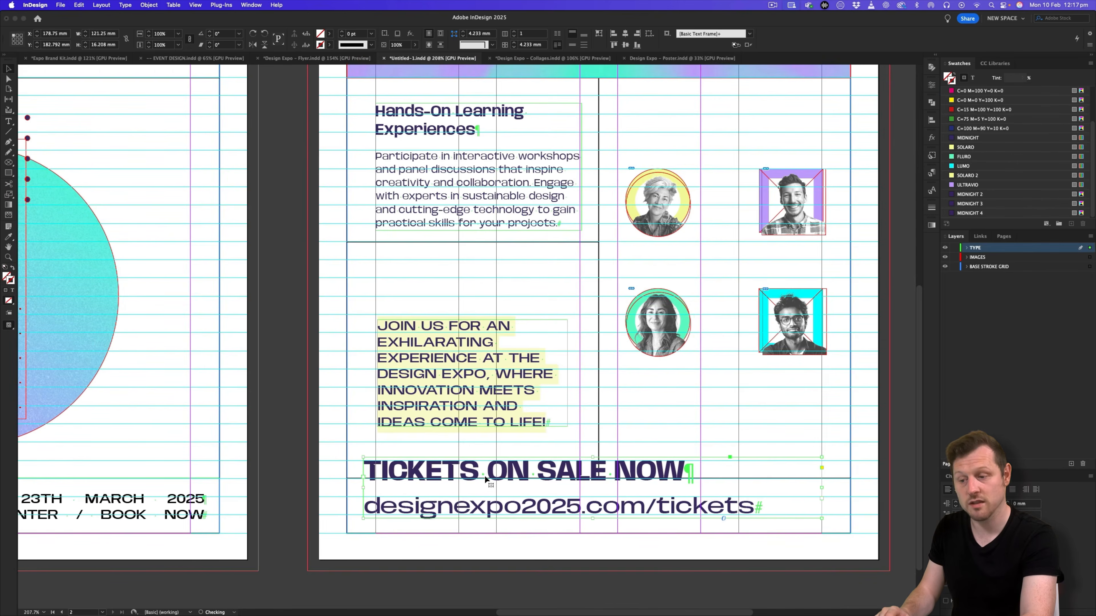
Scale the tickets text frame down to about 39.6 mm wide and place it in the footer at about X 182, Y 192.5 mm.
{"action": "scroll", "coordinate": [567, 556], "scroll_direction": "right", "scroll_amount": 3}
{"action": "left_click", "coordinate": [566, 556]}
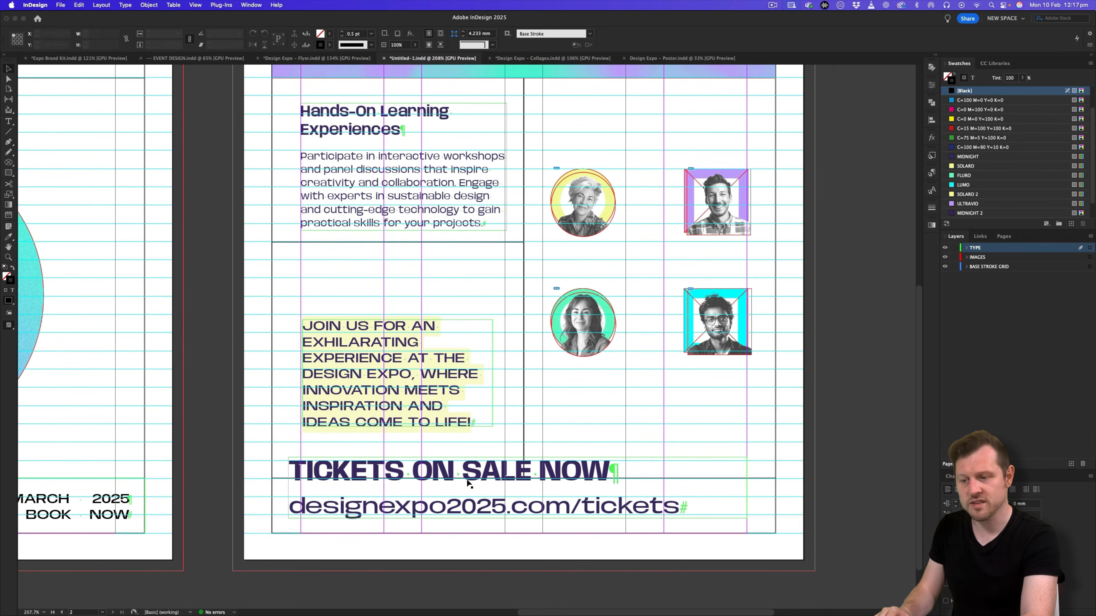
{"action": "left_click", "coordinate": [567, 477]}
{"action": "key", "text": "s"}
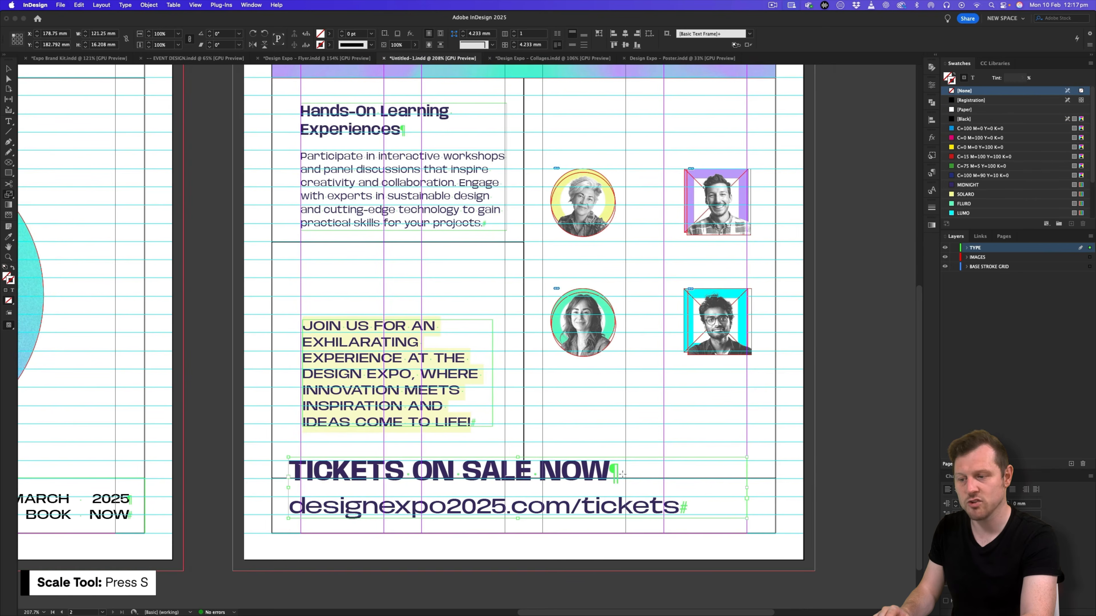
{"action": "left_click_drag", "start_coordinate": [764, 537], "coordinate": [486, 481]}
{"action": "key", "text": "v"}
{"action": "left_click_drag", "start_coordinate": [328, 472], "coordinate": [340, 508]}
{"action": "key", "text": "s"}
{"action": "left_click_drag", "start_coordinate": [533, 543], "coordinate": [493, 532]}
{"action": "key", "text": "v"}
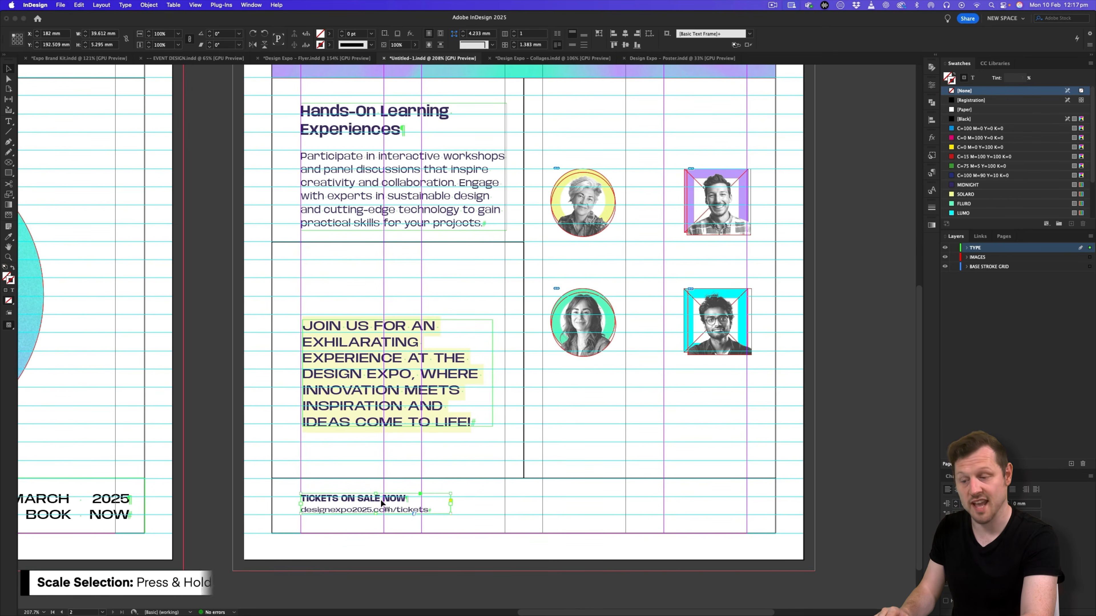
Set the "TICKETS ON SALE NOW" footer title to 8 pt.
{"action": "double_click", "coordinate": [385, 502]}
{"action": "left_click_drag", "start_coordinate": [407, 499], "coordinate": [264, 493]}
{"action": "double_click", "coordinate": [121, 33]}
{"action": "type", "text": "8"}
{"action": "key", "text": "Return"}
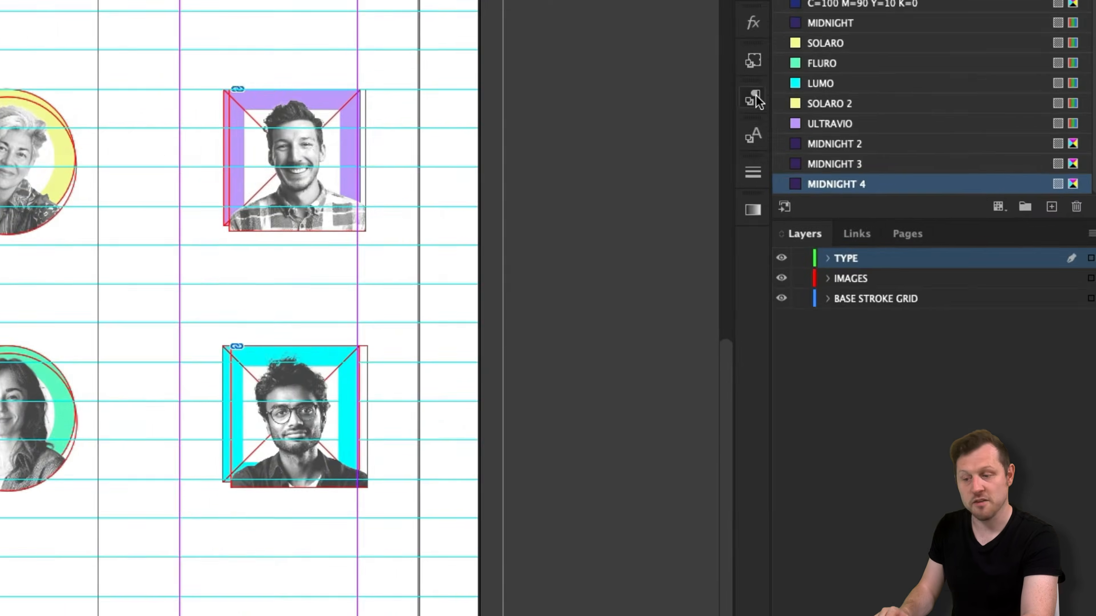
Redefine the Footer Title paragraph style from the resized title and apply it with overrides cleared.
{"action": "left_click", "coordinate": [931, 173]}
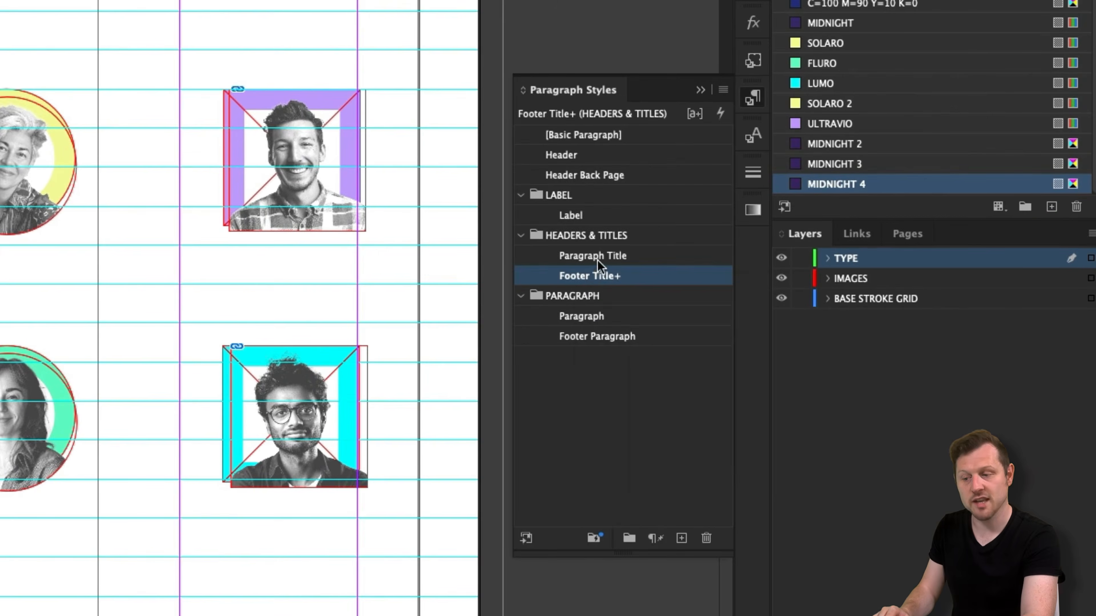
{"action": "right_click", "coordinate": [590, 281]}
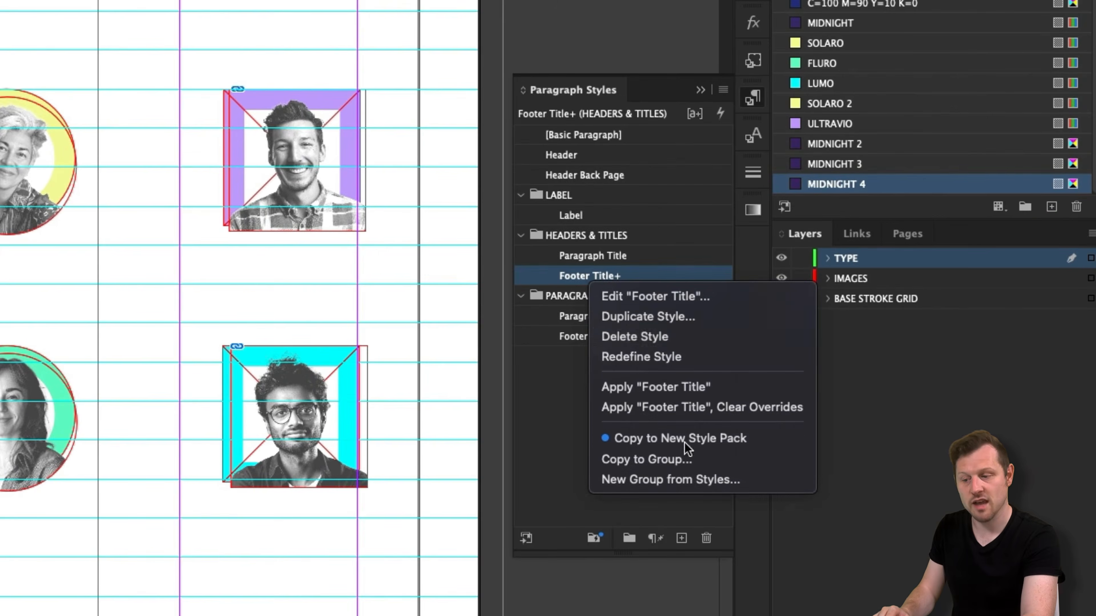
{"action": "left_click", "coordinate": [662, 357]}
{"action": "right_click", "coordinate": [619, 285]}
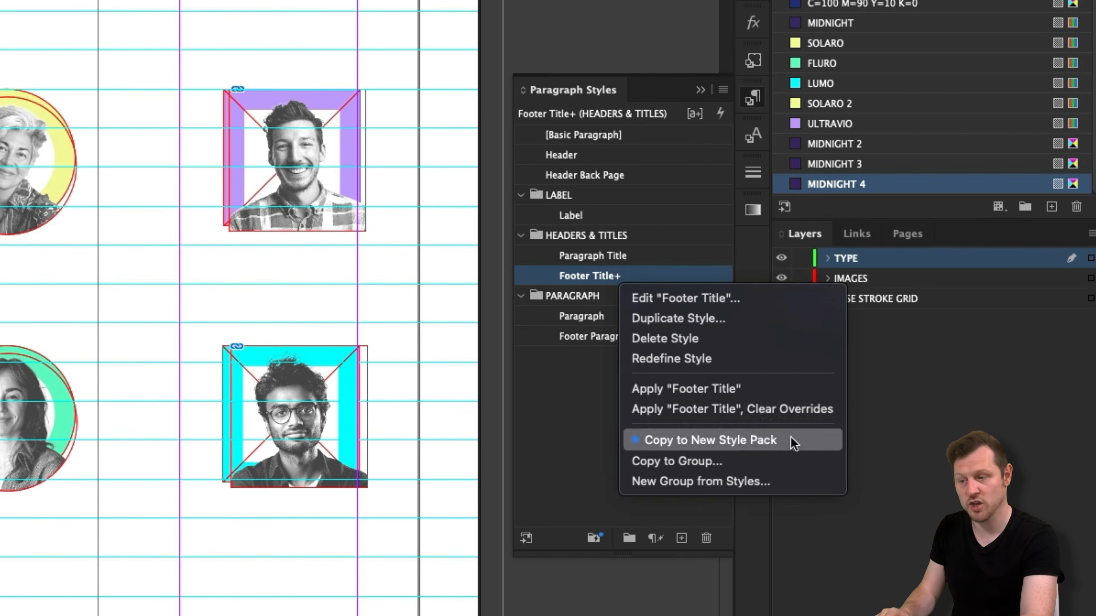
{"action": "left_click", "coordinate": [751, 408]}
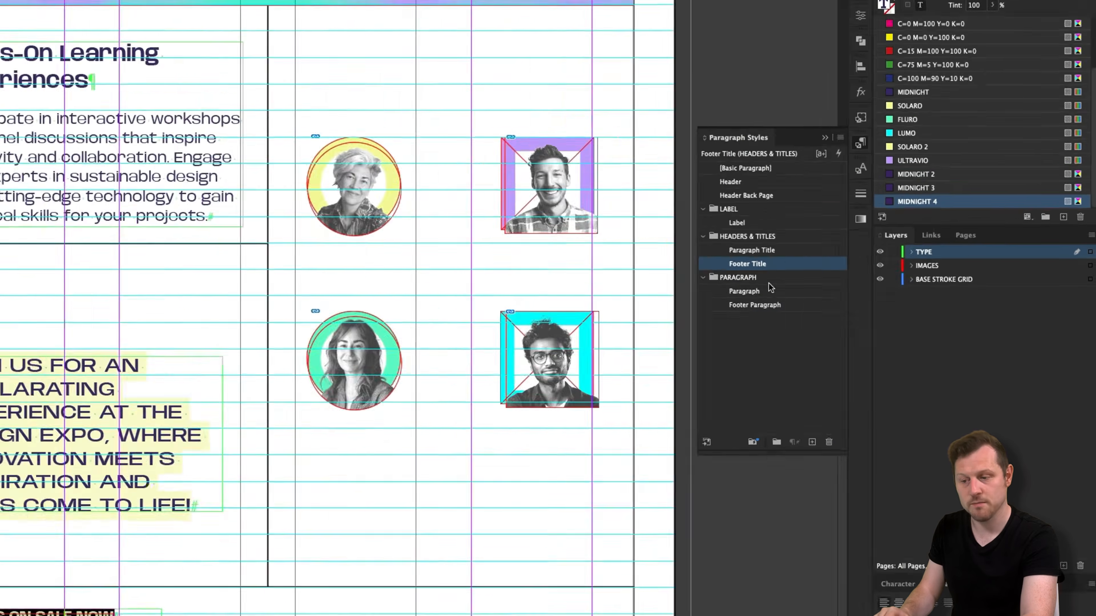
Set the footer's "designexpo2025.com/tickets" line to 7 pt in the Regular font style.
{"action": "left_click", "coordinate": [428, 511]}
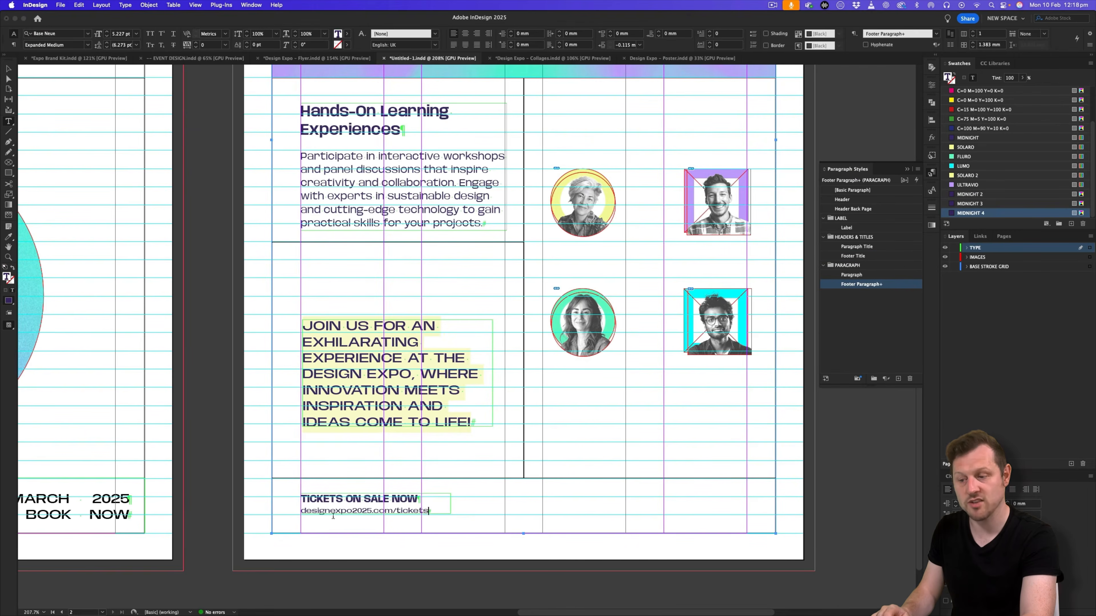
{"action": "left_click_drag", "start_coordinate": [428, 510], "coordinate": [302, 511]}
{"action": "left_click", "coordinate": [123, 34]}
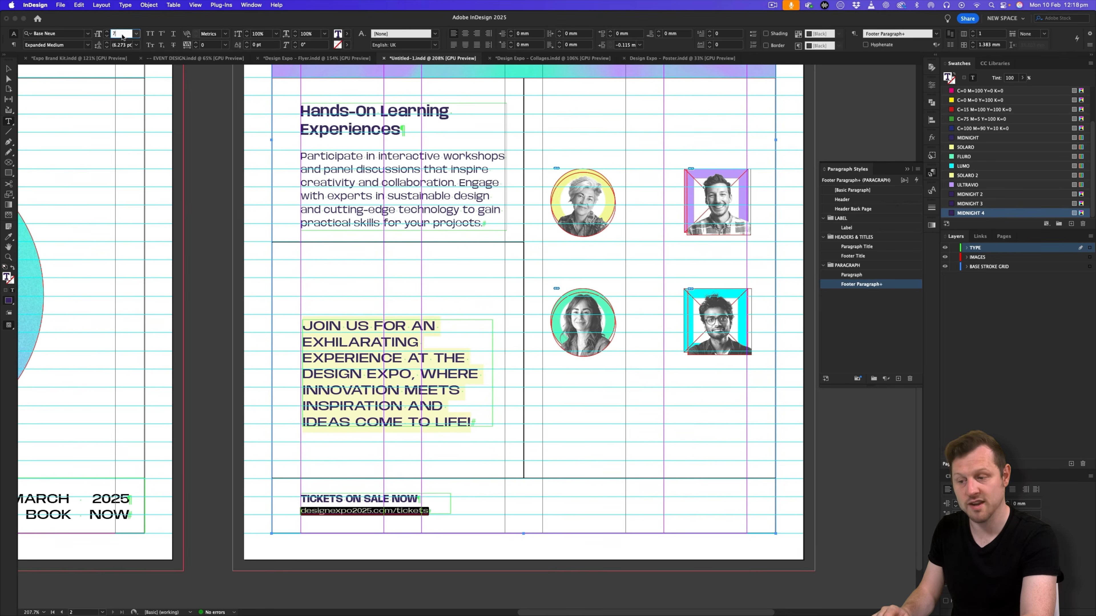
{"action": "type", "text": "7"}
{"action": "key", "text": "Tab"}
{"action": "left_click", "coordinate": [87, 45]}
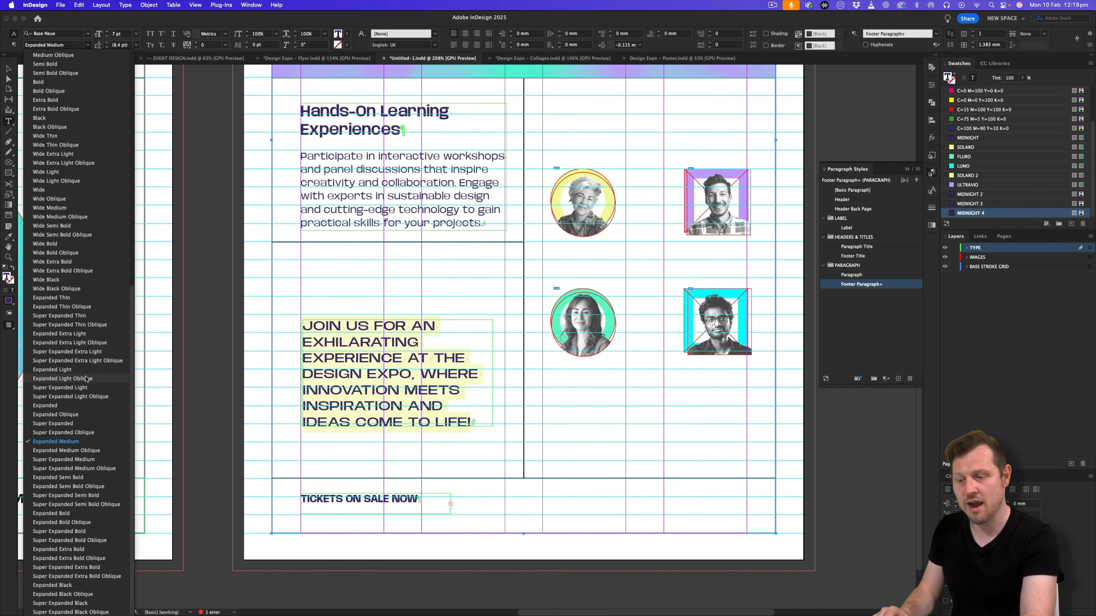
{"action": "scroll", "coordinate": [80, 368], "scroll_direction": "up", "scroll_amount": 2}
{"action": "scroll", "coordinate": [80, 368], "scroll_direction": "up", "scroll_amount": 3}
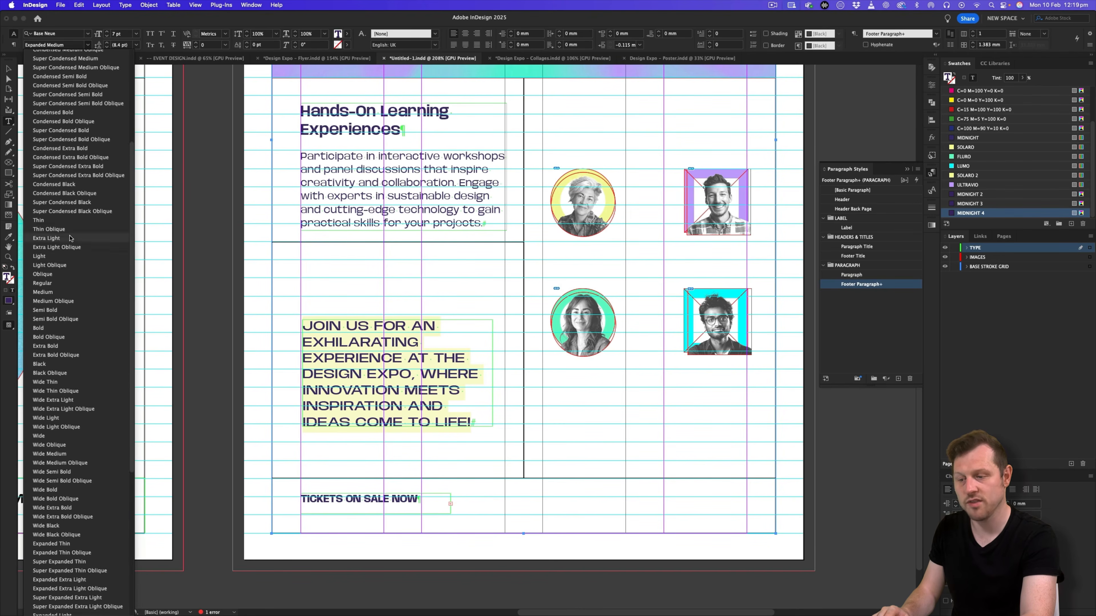
{"action": "left_click", "coordinate": [55, 285]}
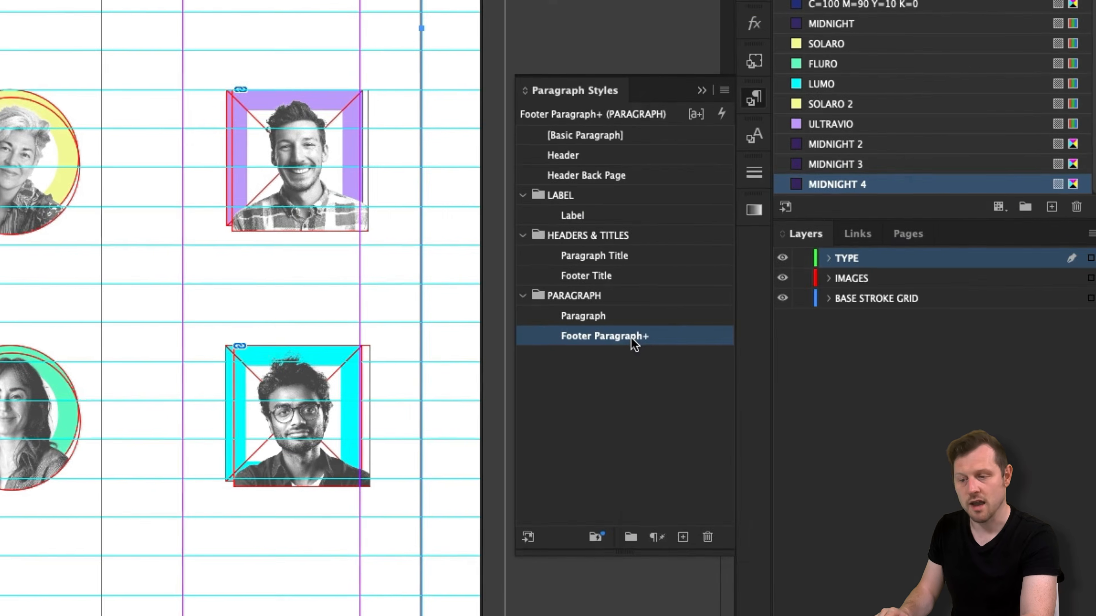
Redefine the Footer Paragraph style from the edited web address line and apply it with overrides cleared.
{"action": "mouse_move", "coordinate": [874, 285]}
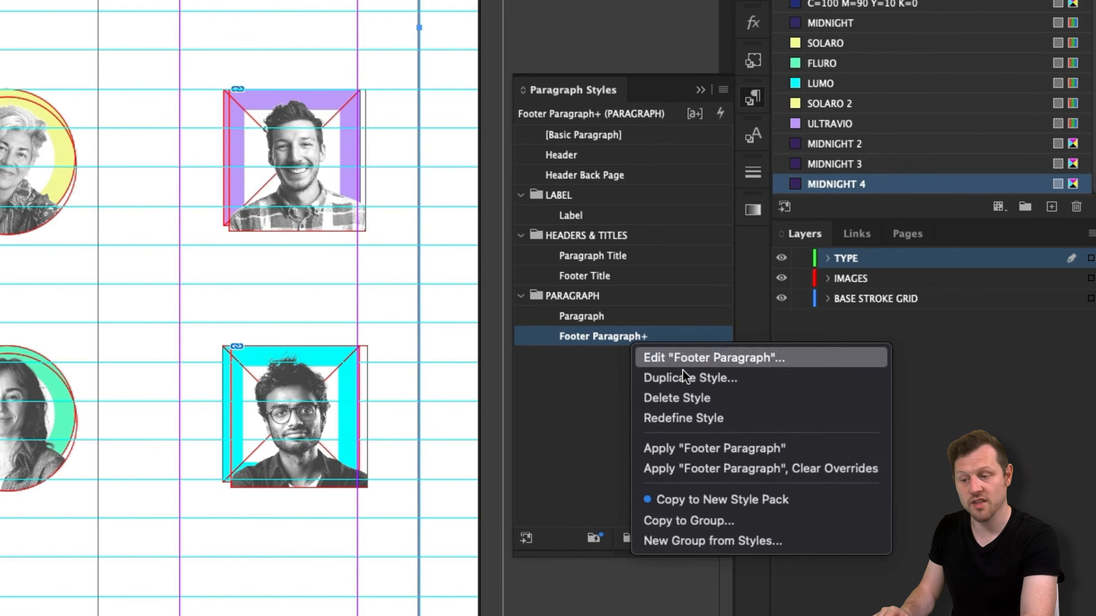
{"action": "left_click", "coordinate": [705, 418]}
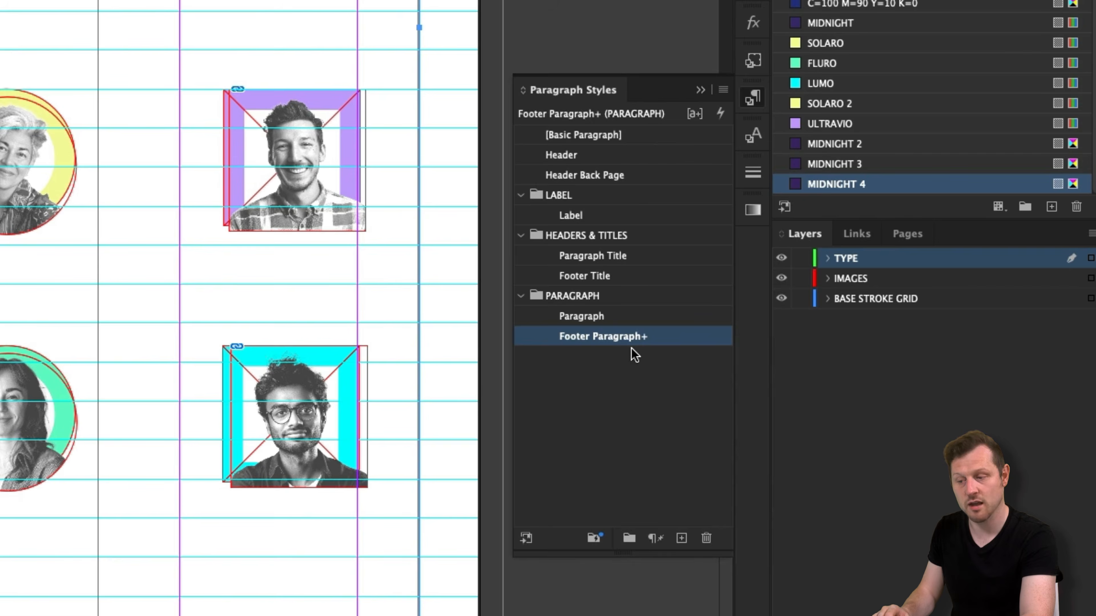
{"action": "right_click", "coordinate": [631, 336]}
{"action": "left_click", "coordinate": [733, 466]}
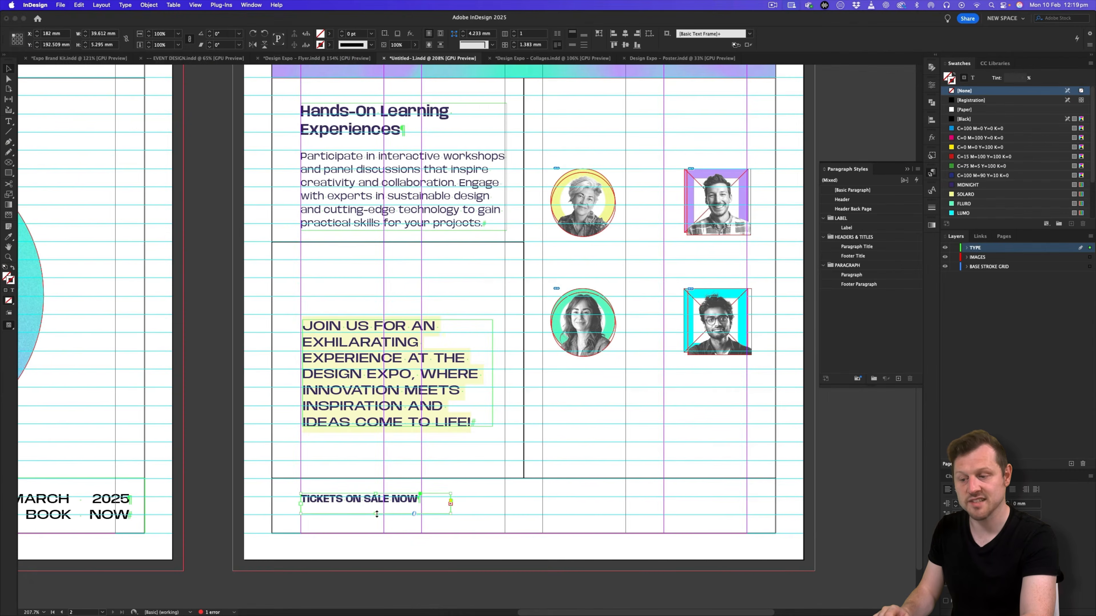
Fit the tickets text frame to the footer's left corner at about 39.6 by 14.6 mm and centre its text vertically.
{"action": "left_click_drag", "start_coordinate": [377, 514], "coordinate": [376, 523]}
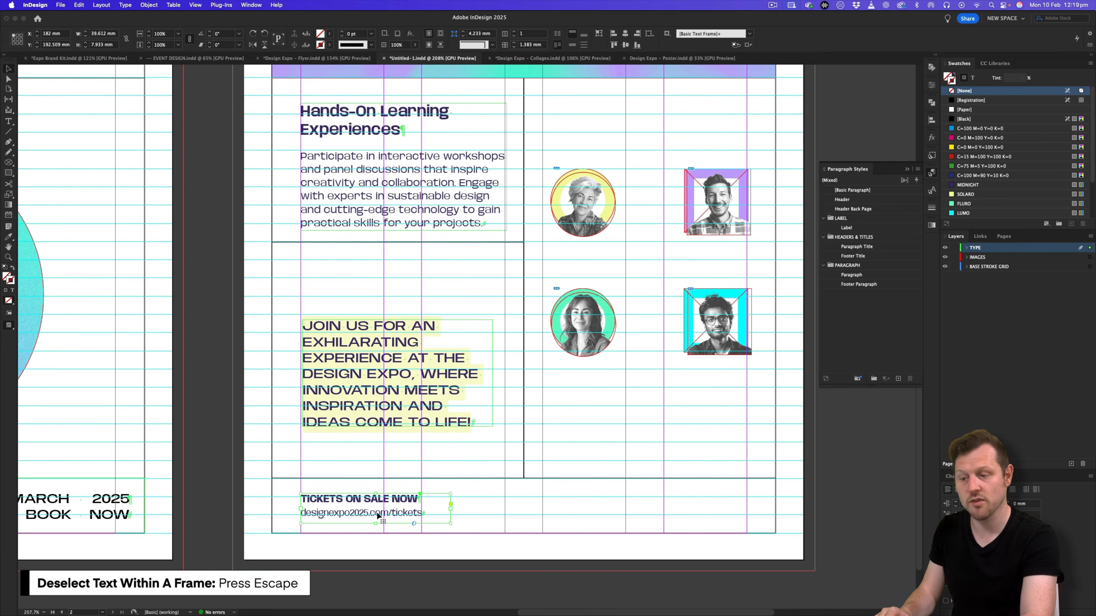
{"action": "left_click_drag", "start_coordinate": [386, 515], "coordinate": [346, 533]}
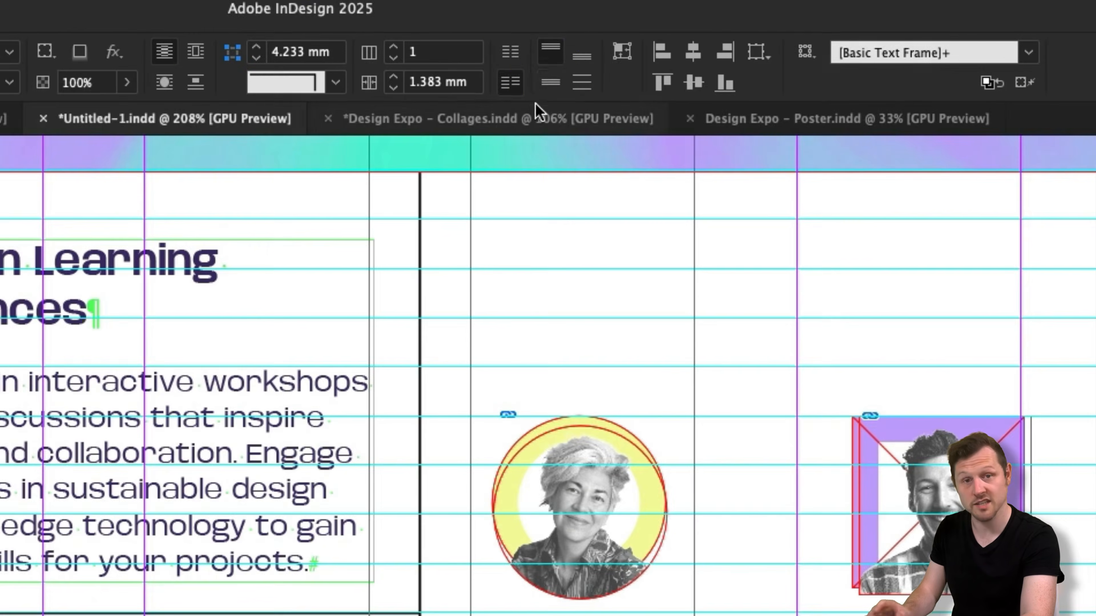
{"action": "left_click", "coordinate": [573, 45]}
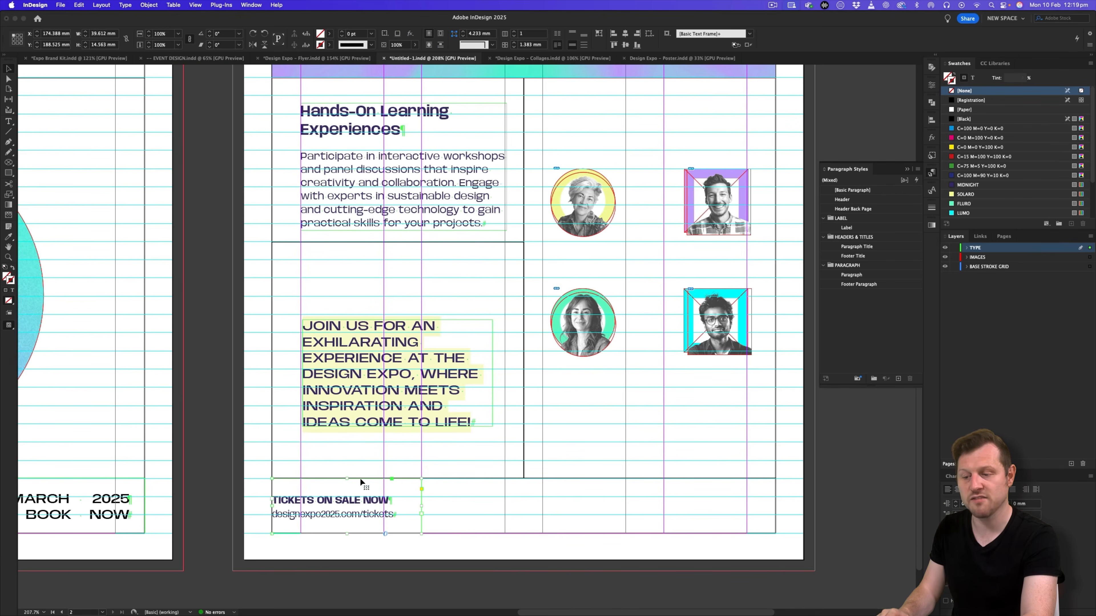
Check the finished Design Expo flyer's footer and duplicate the tickets frame twice across the footer to make three columns.
{"action": "left_click", "coordinate": [330, 61]}
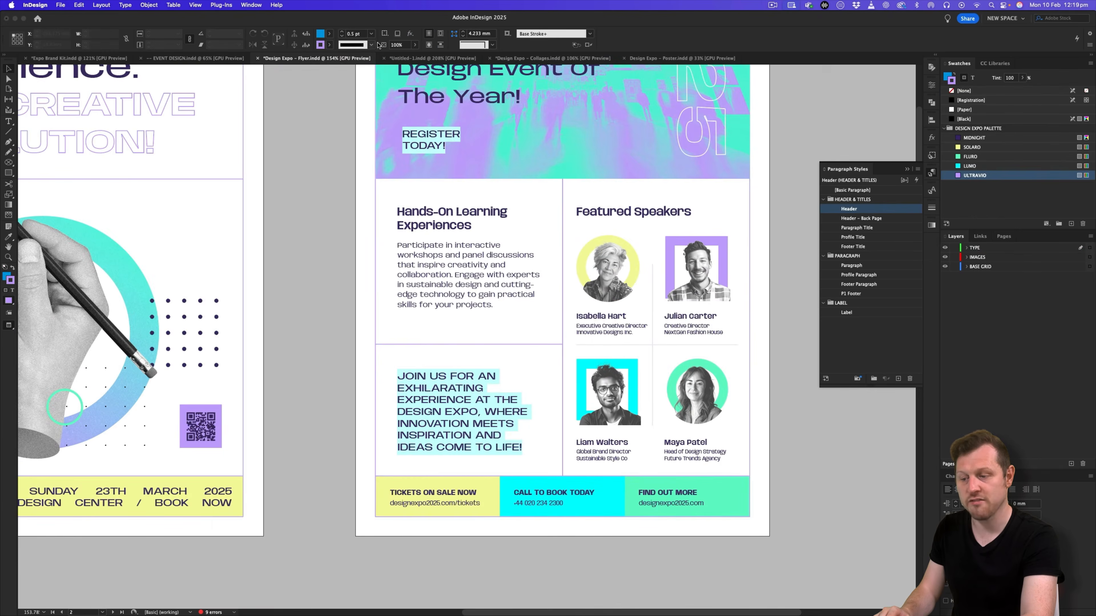
{"action": "left_click", "coordinate": [409, 58]}
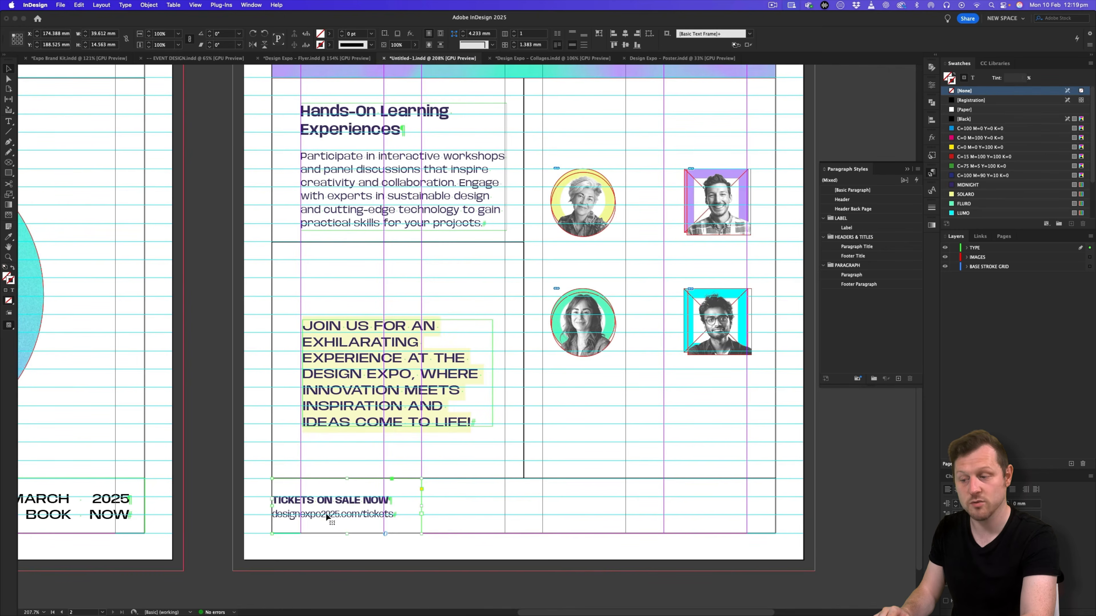
{"action": "left_click_drag", "start_coordinate": [311, 514], "coordinate": [646, 516]}
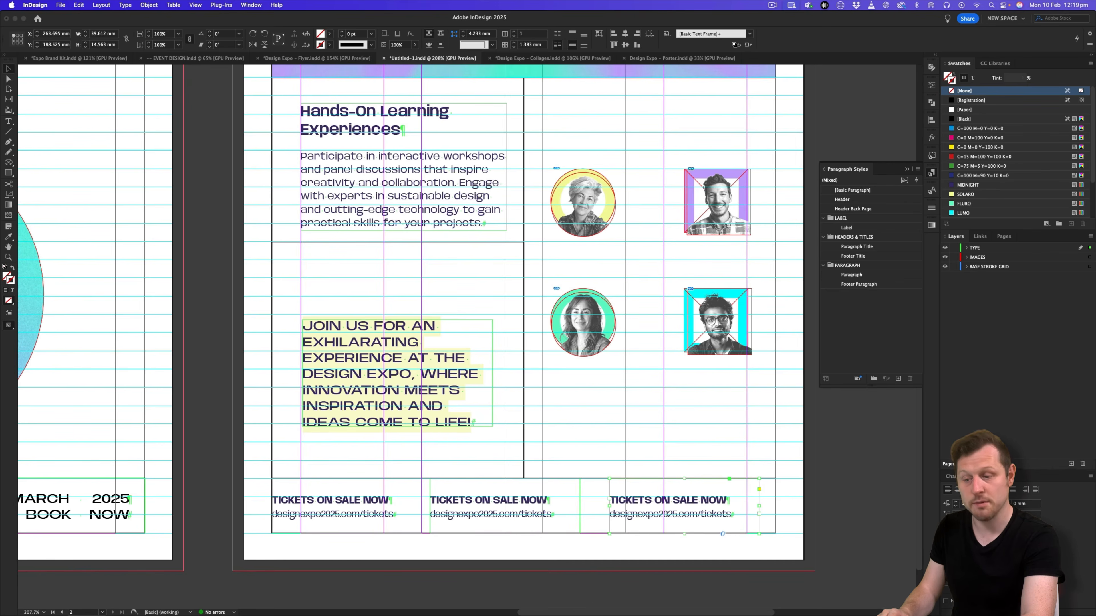
Replace the middle footer column's title with "CALL TO BOOK TODAY" from the flyer copy in Google Slides.
{"action": "key", "text": "super+Tab"}
{"action": "left_click", "coordinate": [631, 420]}
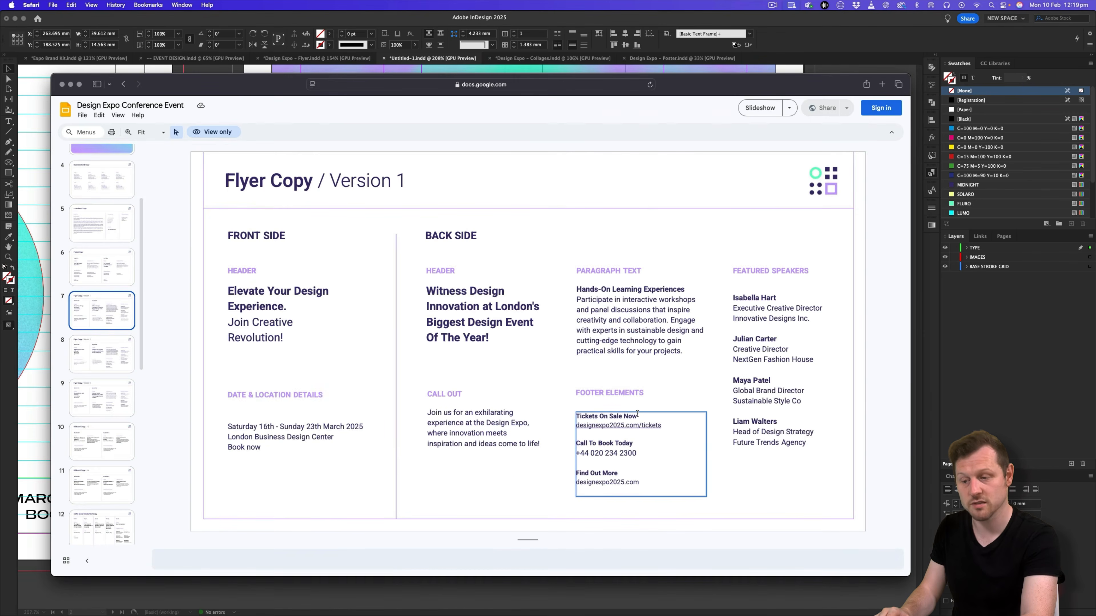
{"action": "left_click_drag", "start_coordinate": [637, 414], "coordinate": [575, 416]}
{"action": "key", "text": "super+Tab"}
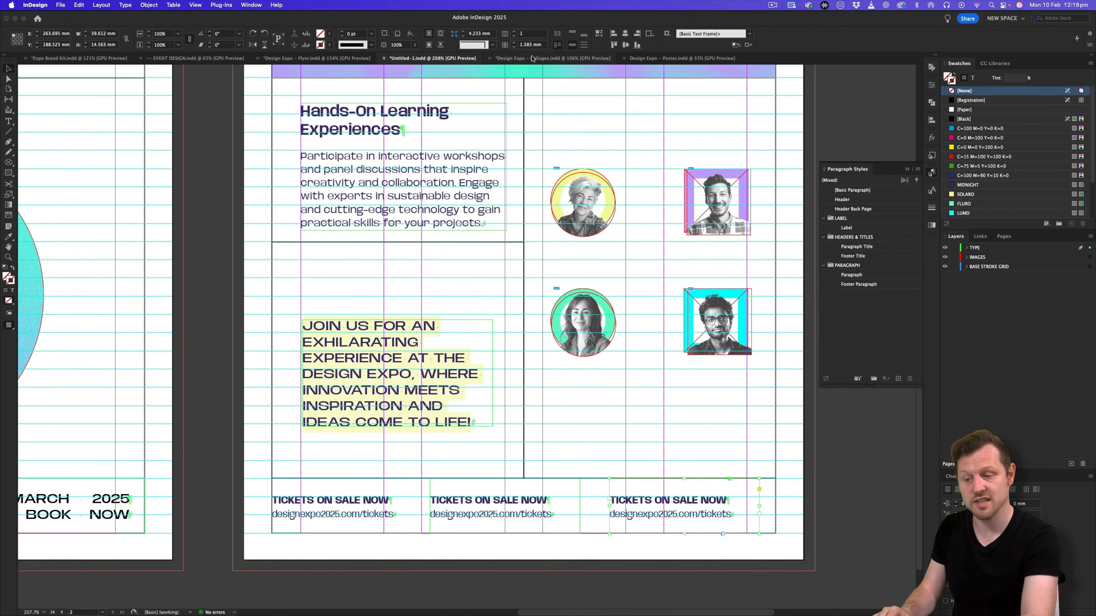
{"action": "key", "text": "super+Tab"}
{"action": "left_click_drag", "start_coordinate": [633, 442], "coordinate": [576, 443]}
{"action": "key", "text": "super+Tab"}
{"action": "double_click", "coordinate": [544, 502]}
{"action": "triple_click", "coordinate": [545, 501]}
{"action": "type", "text": "CALL TO BOOK TODAY"}
Replace the middle footer column's web address with the booking phone number copied from the flyer copy.
{"action": "key", "text": "super+Tab"}
{"action": "left_click", "coordinate": [626, 453]}
{"action": "triple_click", "coordinate": [626, 453]}
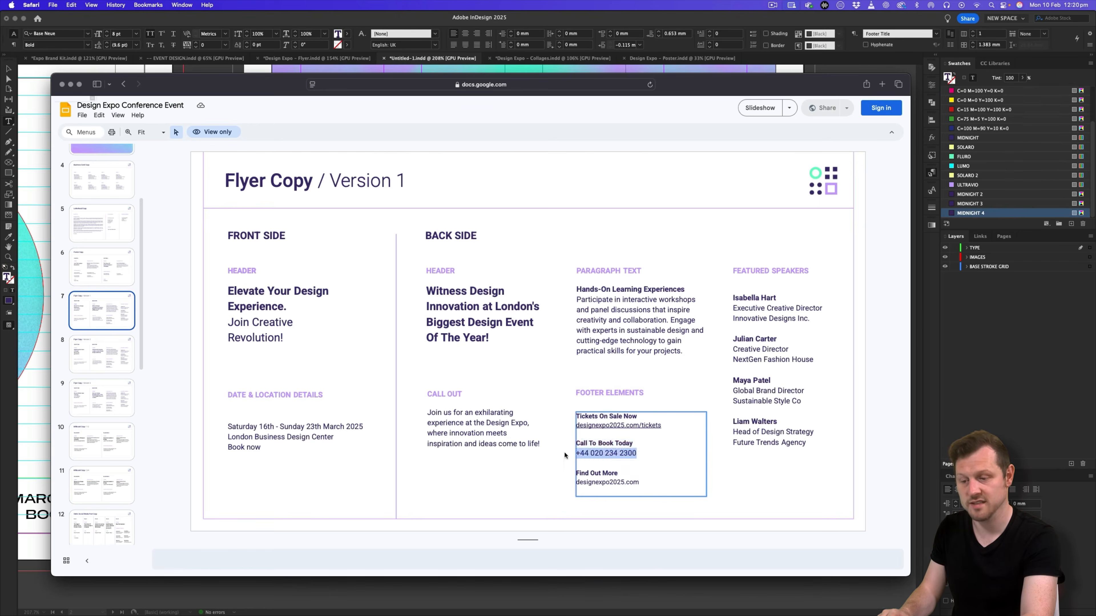
{"action": "key", "text": "super+c"}
{"action": "key", "text": "super+Tab"}
{"action": "left_click_drag", "start_coordinate": [551, 516], "coordinate": [433, 521]}
{"action": "key", "text": "super+v"}
Replace the third footer column's title with "Find Out More" copied from the flyer copy.
{"action": "key", "text": "super+Tab"}
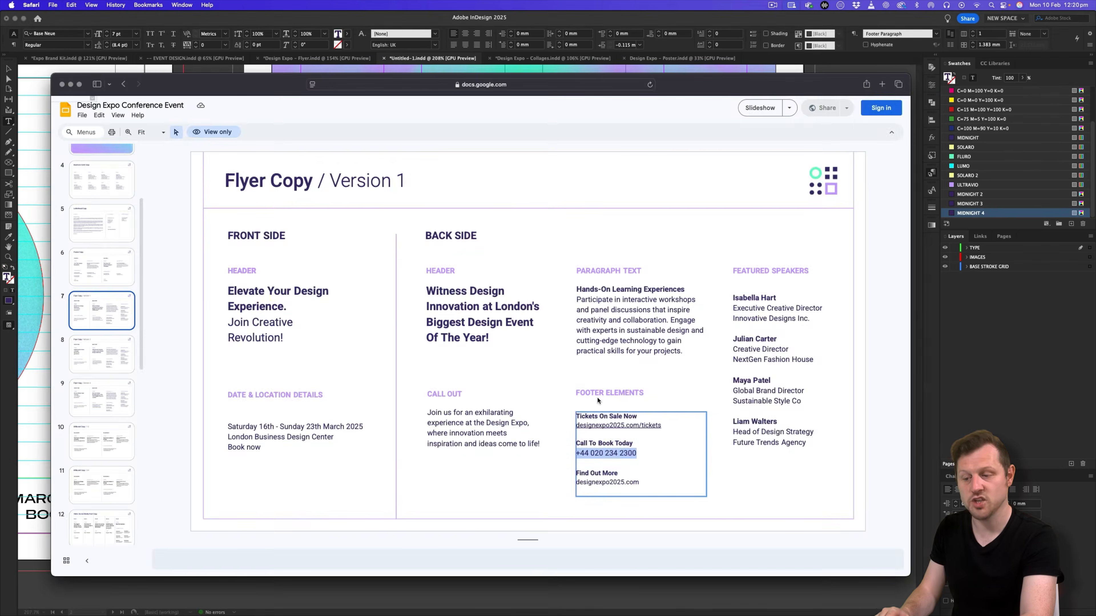
{"action": "triple_click", "coordinate": [620, 473]}
{"action": "key", "text": "super+c"}
{"action": "key", "text": "super+Tab"}
{"action": "left_click_drag", "start_coordinate": [730, 501], "coordinate": [576, 483]}
{"action": "key", "text": "super+v"}
Replace the third footer column's web address with "designexpo2025.com" copied from the flyer copy.
{"action": "key", "text": "super+Tab"}
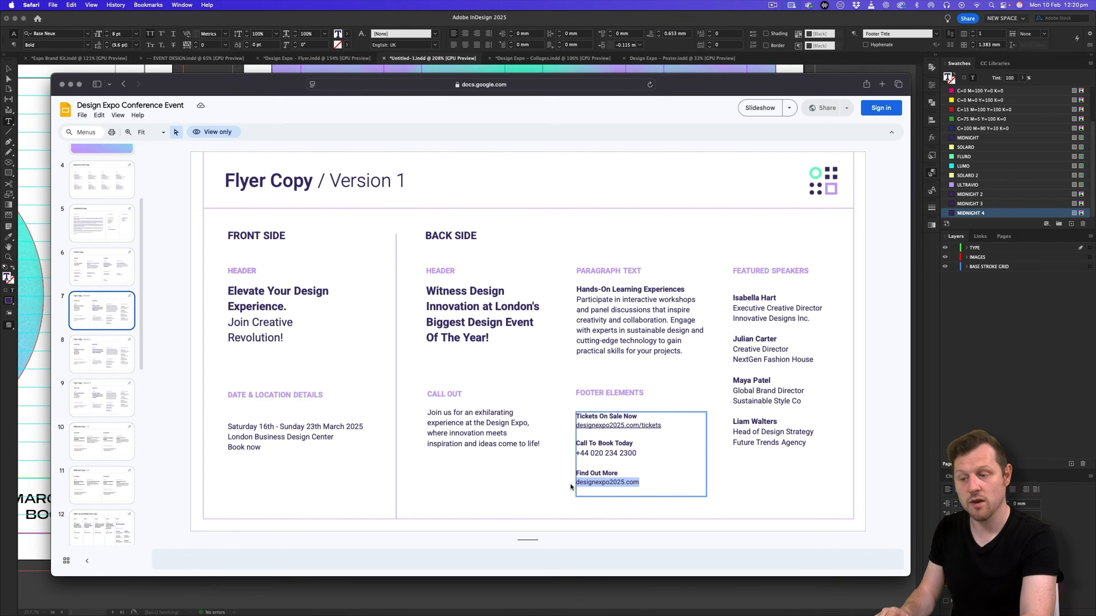
{"action": "key", "text": "super+c"}
{"action": "key", "text": "super+Tab"}
{"action": "left_click_drag", "start_coordinate": [732, 514], "coordinate": [608, 517]}
{"action": "key", "text": "super+v"}
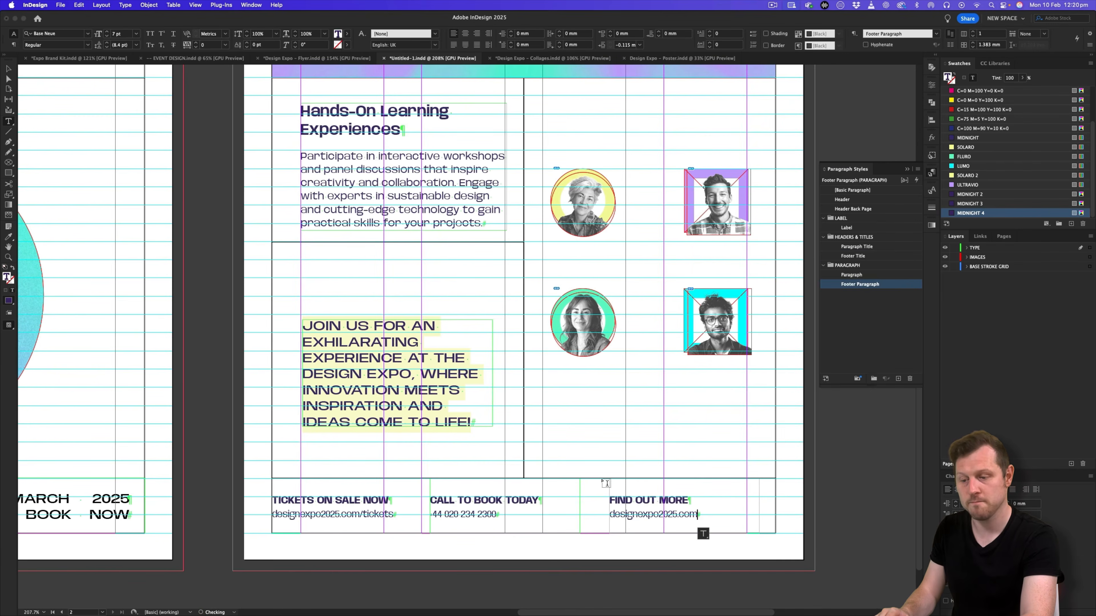
Duplicate the Hands-On Learning text frame straight across into the speakers column, at about X 247.6, Y 89.25 mm.
{"action": "left_click", "coordinate": [297, 58]}
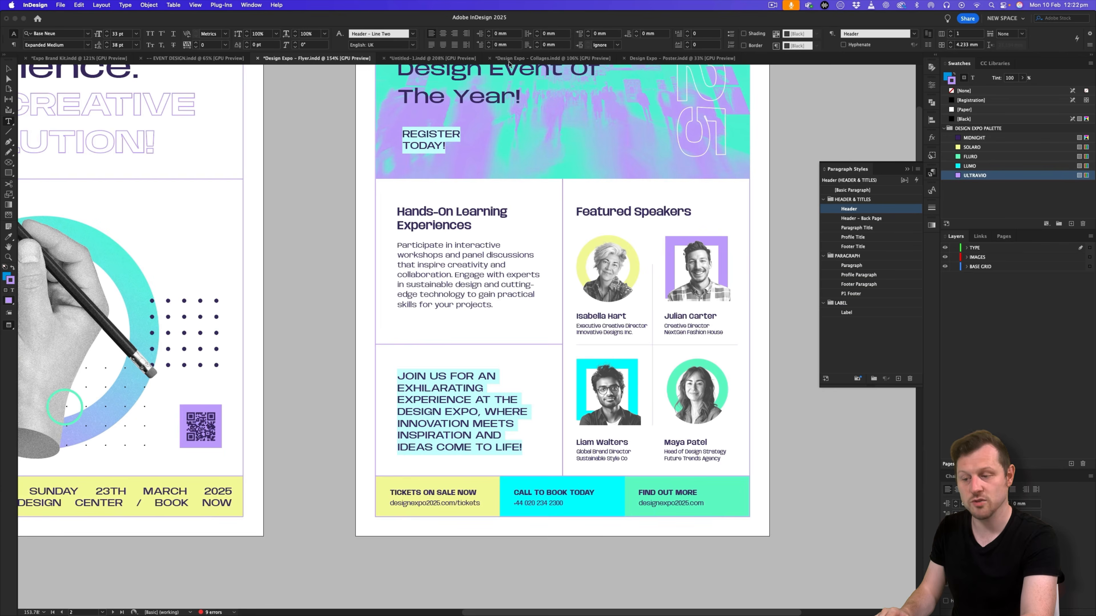
{"action": "left_click", "coordinate": [431, 59]}
{"action": "left_click", "coordinate": [9, 69]}
{"action": "left_click", "coordinate": [381, 119]}
{"action": "left_click_drag", "start_coordinate": [307, 137], "coordinate": [486, 211]}
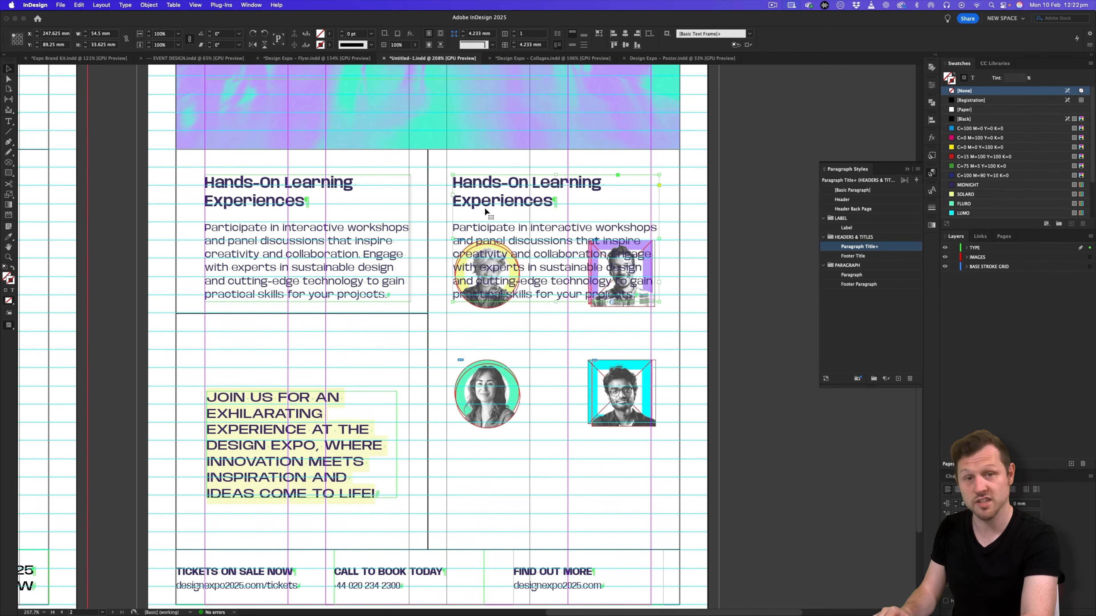
{"action": "scroll", "coordinate": [501, 210], "scroll_direction": "up", "scroll_amount": 1}
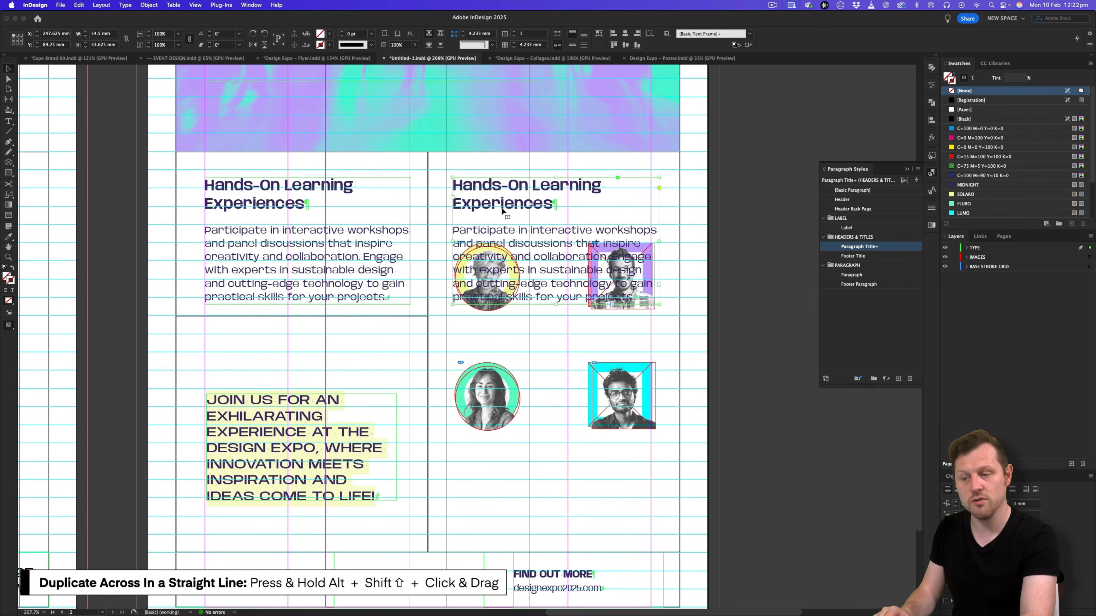
Replace the duplicated frame's text with the title "Featured Speakers" and shorten the frame to about 3.4 mm high.
{"action": "double_click", "coordinate": [557, 231]}
{"action": "left_click_drag", "start_coordinate": [453, 229], "coordinate": [701, 300]}
{"action": "key", "text": "BackSpace"}
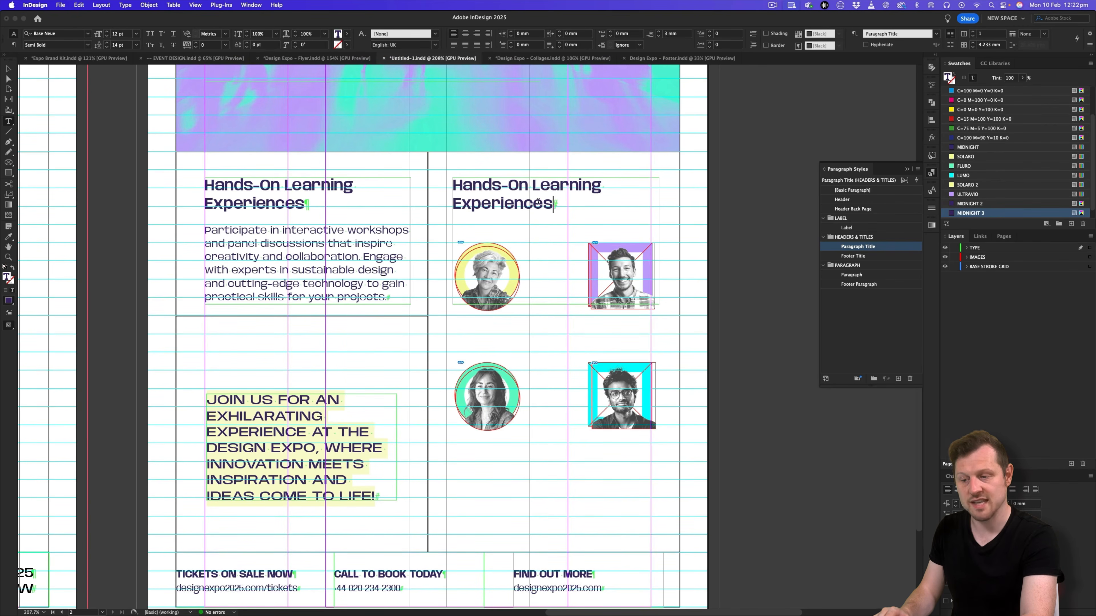
{"action": "key", "text": "super+a"}
{"action": "type", "text": "Featured Speakers"}
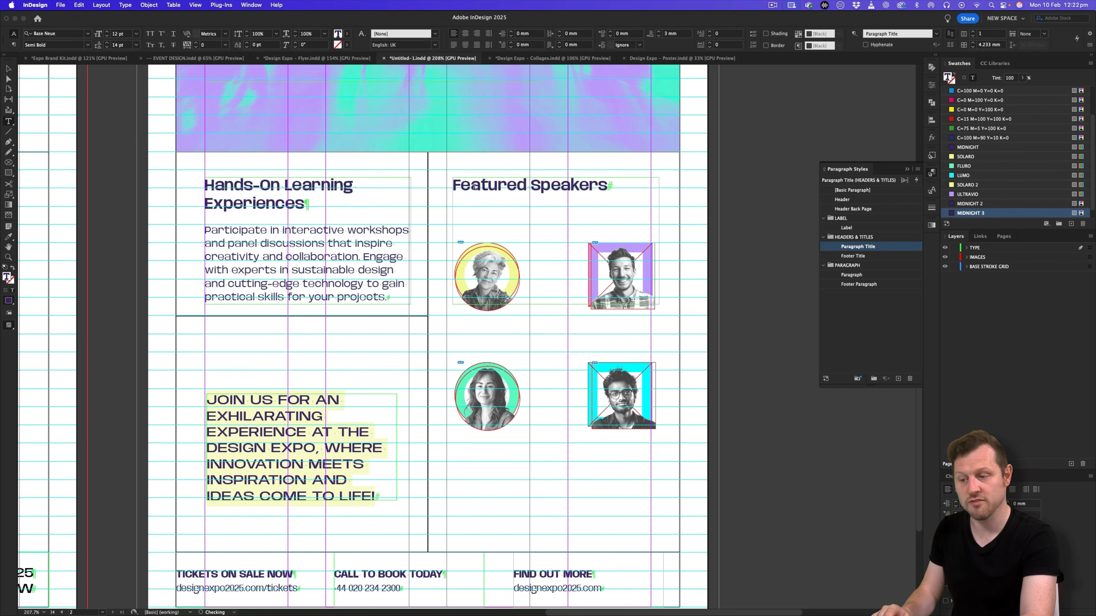
{"action": "key", "text": "Escape"}
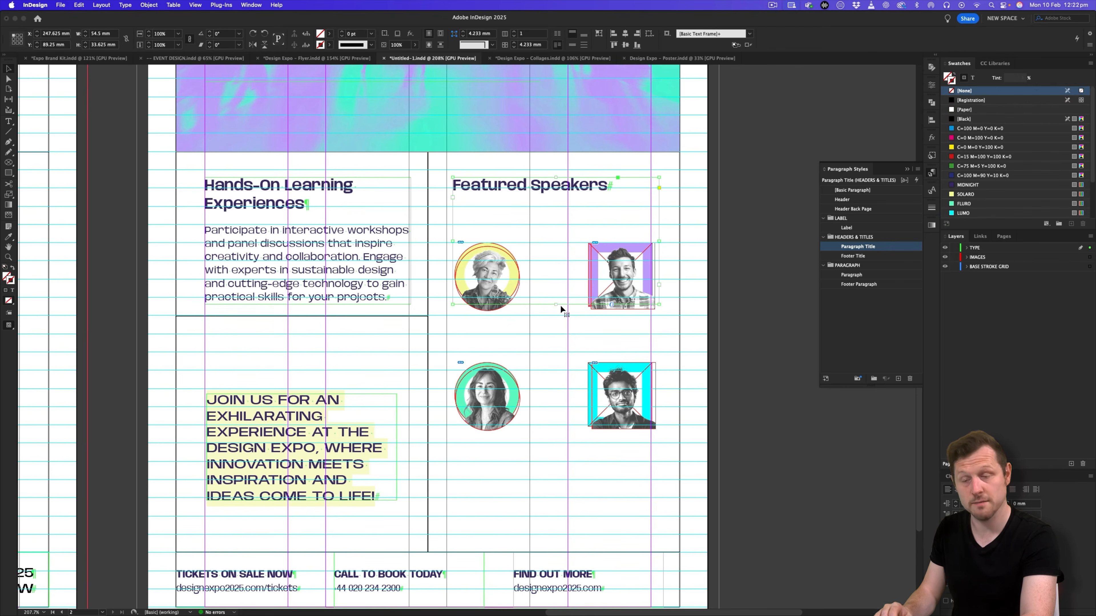
{"action": "scroll", "coordinate": [493, 366], "scroll_direction": "down", "scroll_amount": 3}
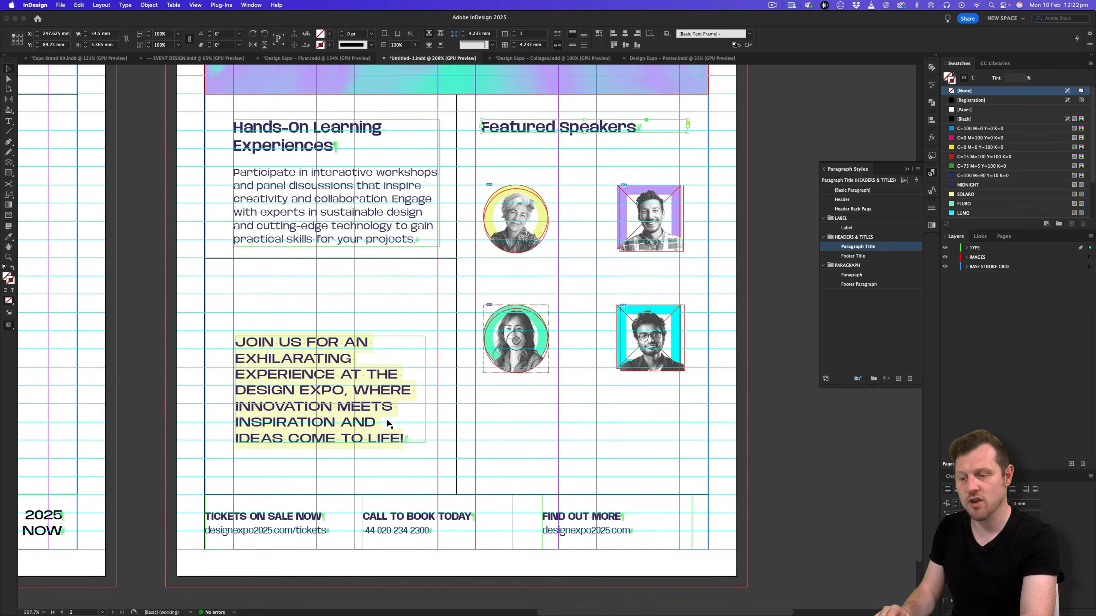
Duplicate the tickets footer frame below the yellow-ringed speaker portrait at about X 247.3, Y 127.6 mm and align its text to the top.
{"action": "scroll", "coordinate": [366, 458], "scroll_direction": "up", "scroll_amount": 1}
{"action": "left_click", "coordinate": [235, 537]}
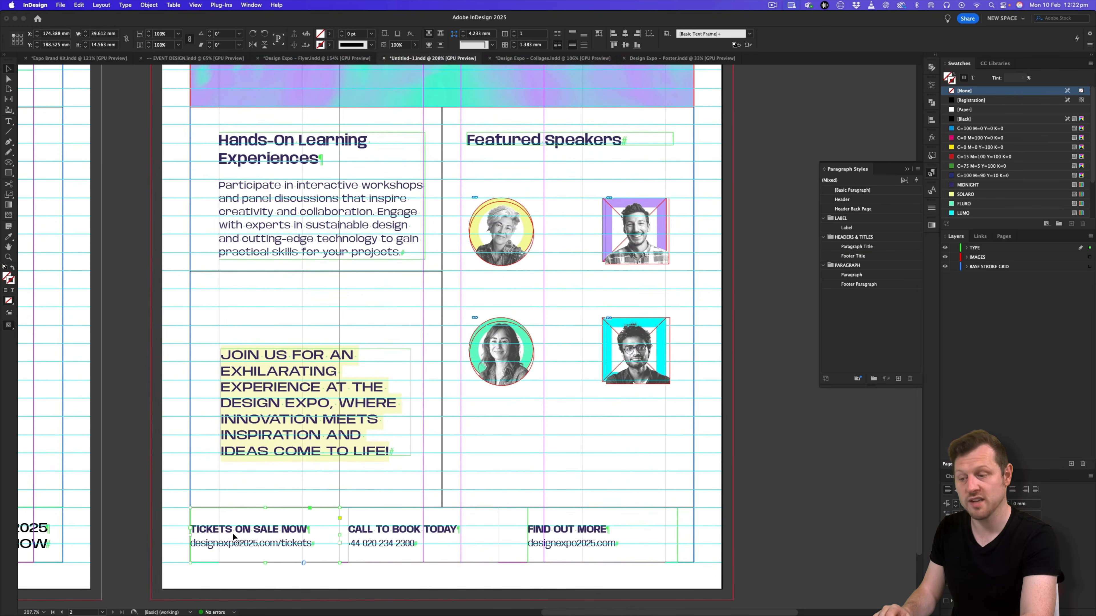
{"action": "left_click_drag", "start_coordinate": [233, 538], "coordinate": [510, 345]}
{"action": "scroll", "coordinate": [509, 306], "scroll_direction": "up", "scroll_amount": 2}
{"action": "key", "text": "w"}
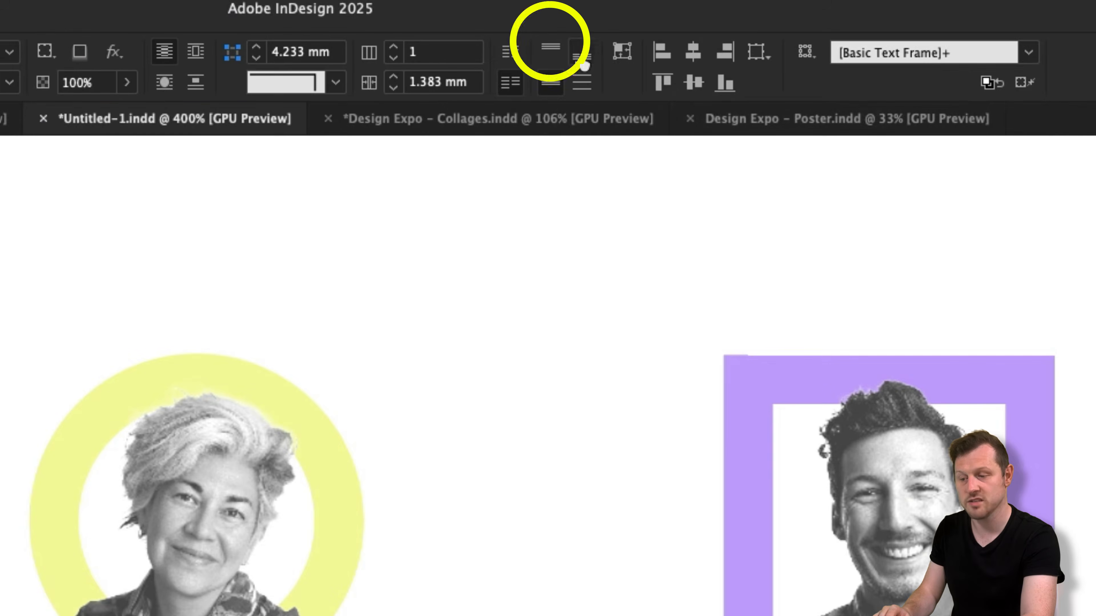
{"action": "left_click", "coordinate": [556, 51]}
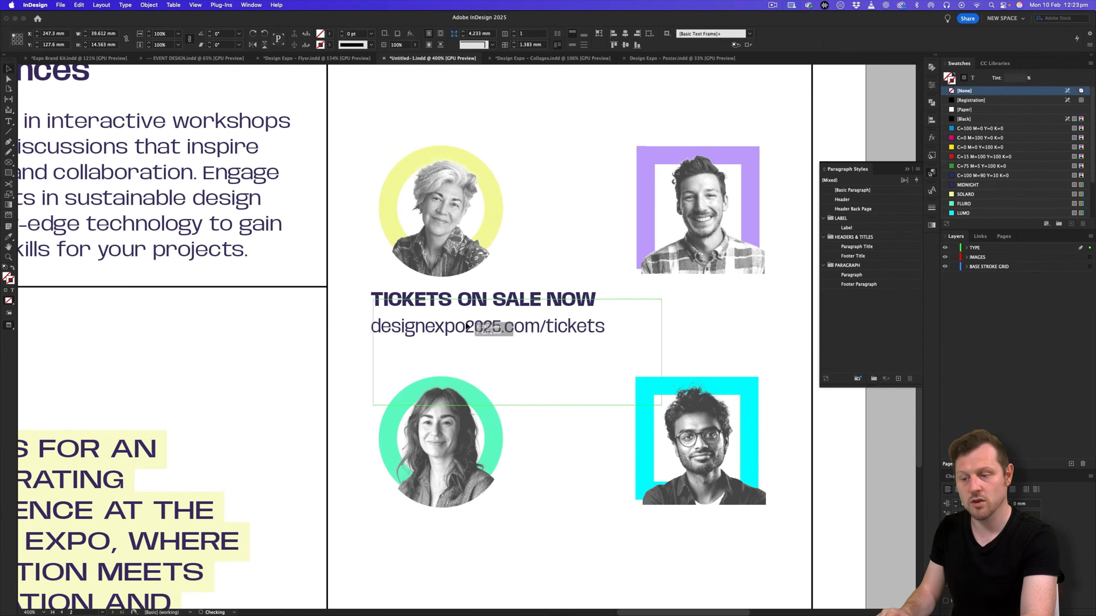
Remove All Caps from the "TICKETS ON SALE NOW" title in the frame below the first speaker portrait.
{"action": "double_click", "coordinate": [514, 308]}
{"action": "left_click_drag", "start_coordinate": [599, 309], "coordinate": [372, 309]}
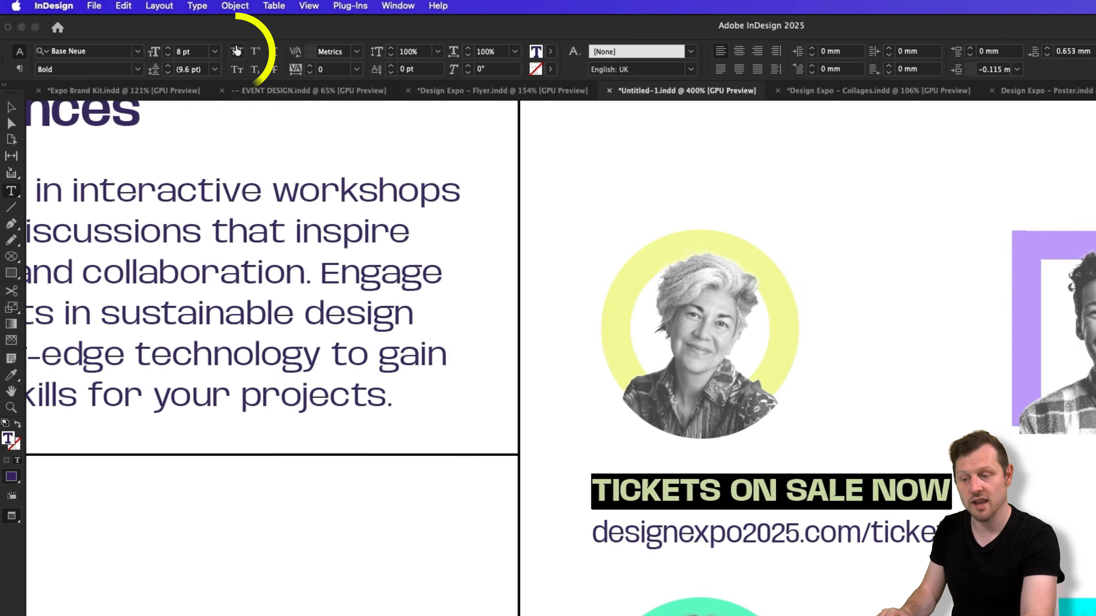
{"action": "key", "text": "super+shift+k"}
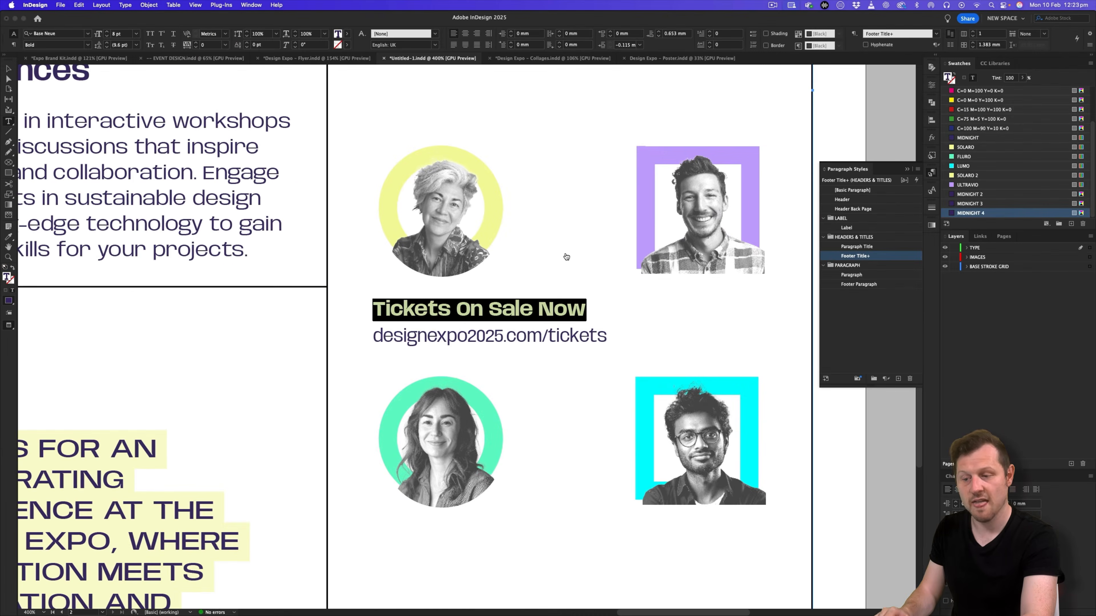
Replace the title below the first portrait with the first featured speaker's name from the flyer copy.
{"action": "key", "text": "super+Tab"}
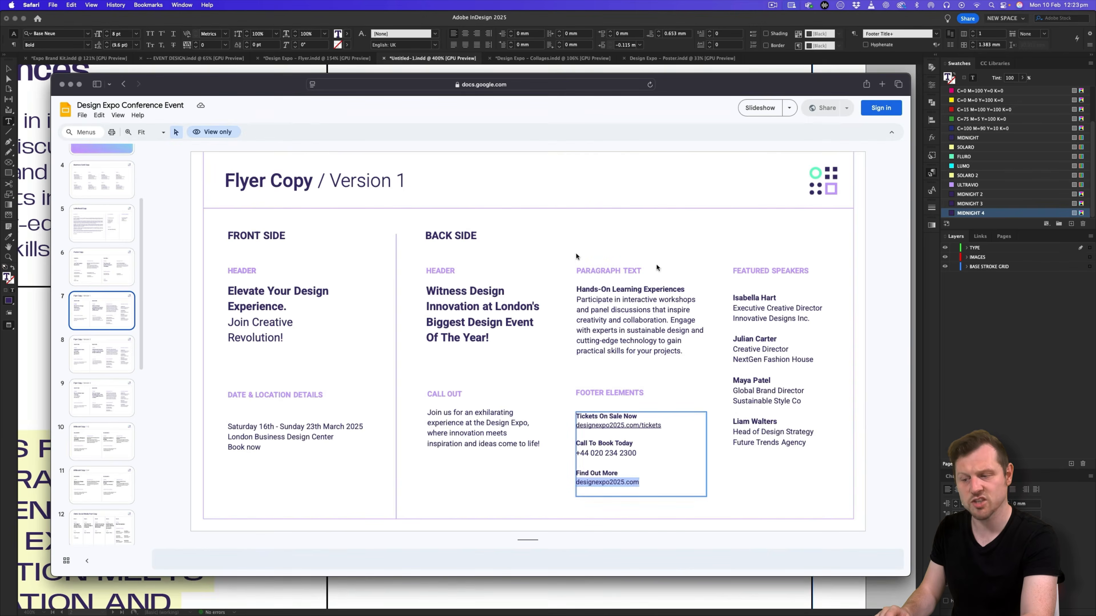
{"action": "left_click", "coordinate": [781, 297]}
{"action": "left_click_drag", "start_coordinate": [780, 297], "coordinate": [722, 302]}
{"action": "key", "text": "super+c"}
{"action": "key", "text": "super+Tab"}
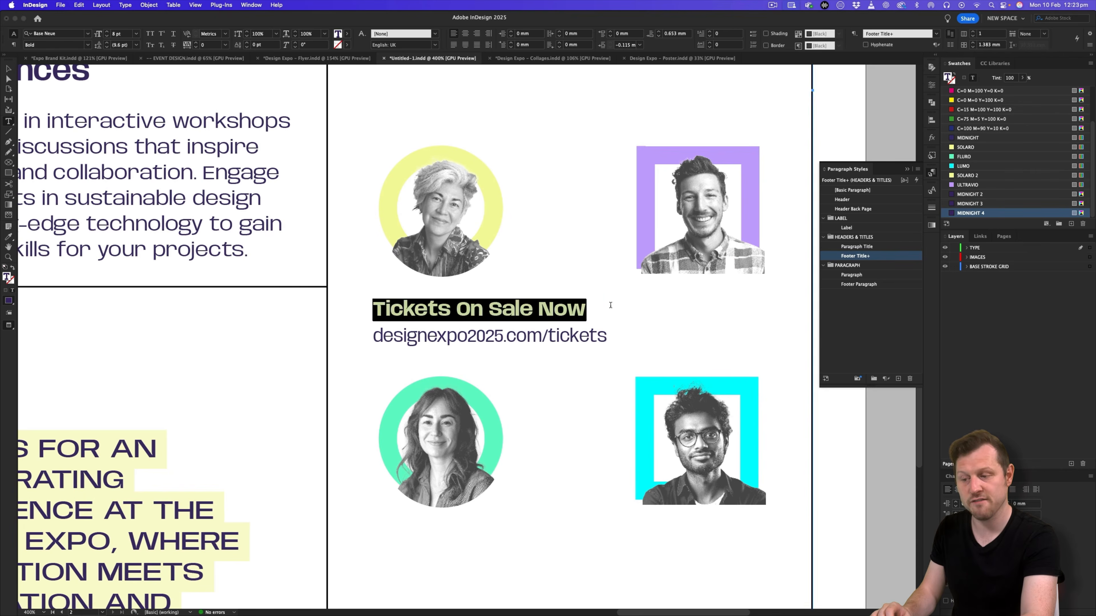
{"action": "key", "text": "super+v"}
Set the first speaker's name to the Semi Bold font style.
{"action": "left_click_drag", "start_coordinate": [506, 306], "coordinate": [371, 310]}
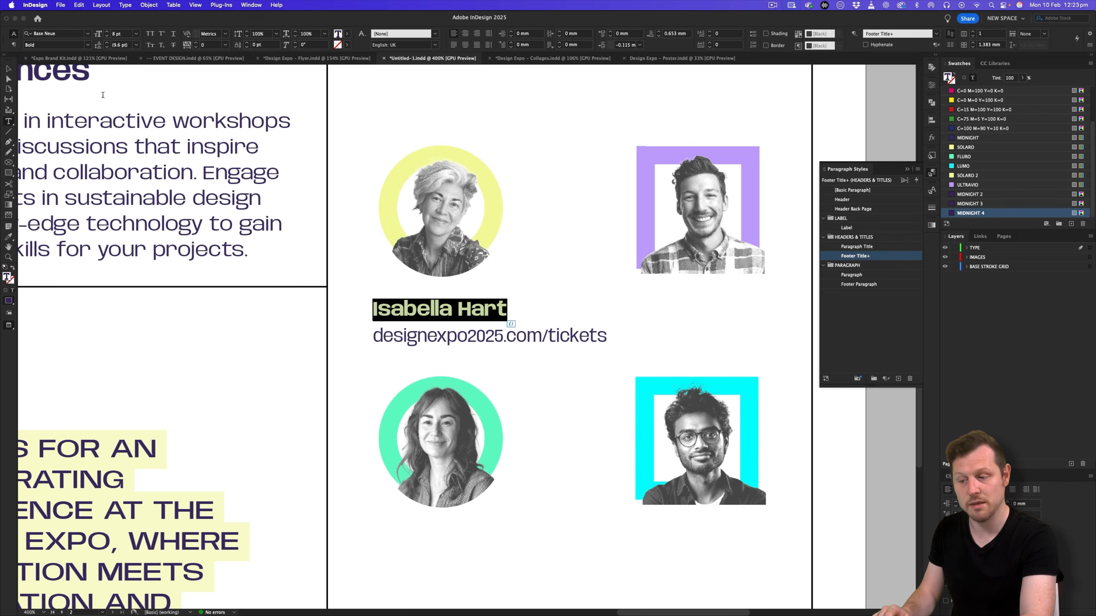
{"action": "left_click", "coordinate": [88, 45]}
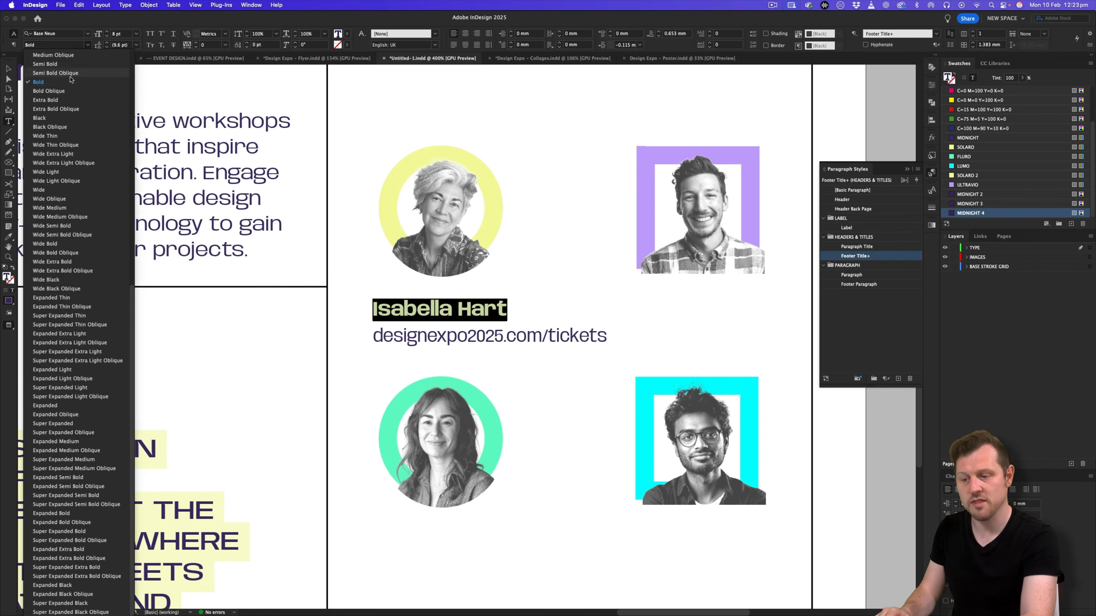
{"action": "left_click", "coordinate": [66, 64]}
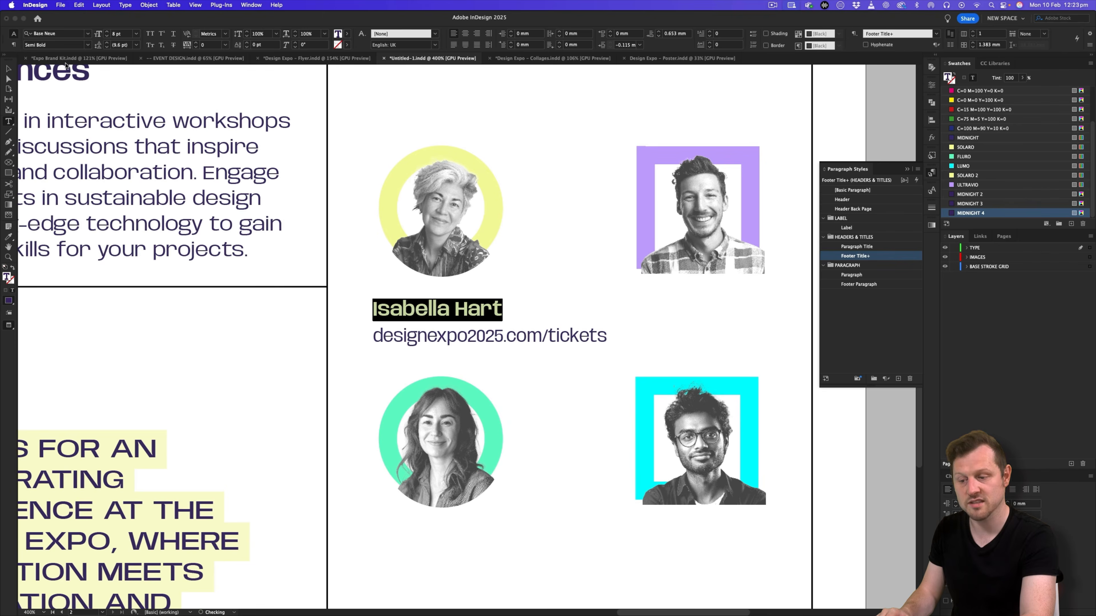
Replace the web address below the first speaker's name with "Executive Creative Director" and "Innovative Designs Inc." from the flyer copy.
{"action": "key", "text": "super+Tab"}
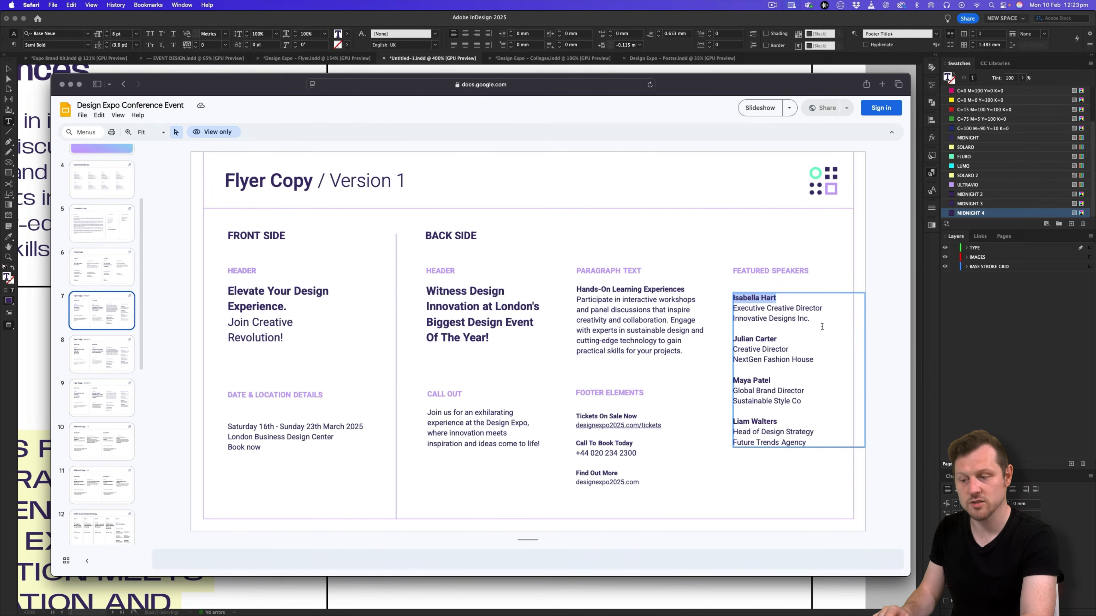
{"action": "left_click_drag", "start_coordinate": [803, 319], "coordinate": [723, 310]}
{"action": "left_click_drag", "start_coordinate": [836, 318], "coordinate": [834, 318]}
{"action": "key", "text": "super+Tab"}
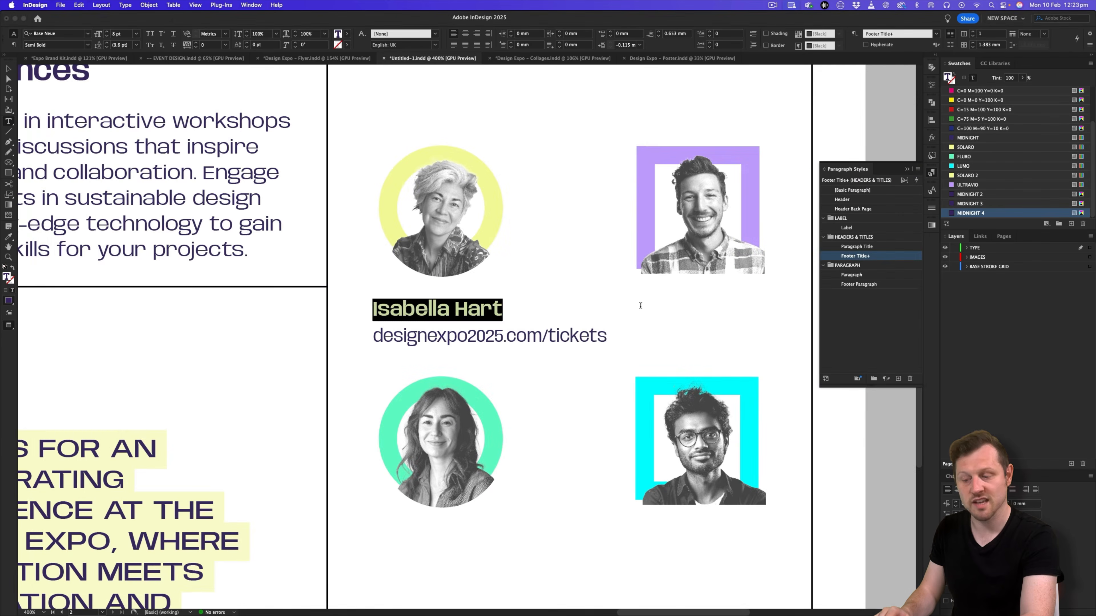
{"action": "left_click_drag", "start_coordinate": [607, 336], "coordinate": [372, 336]}
{"action": "key", "text": "super+v"}
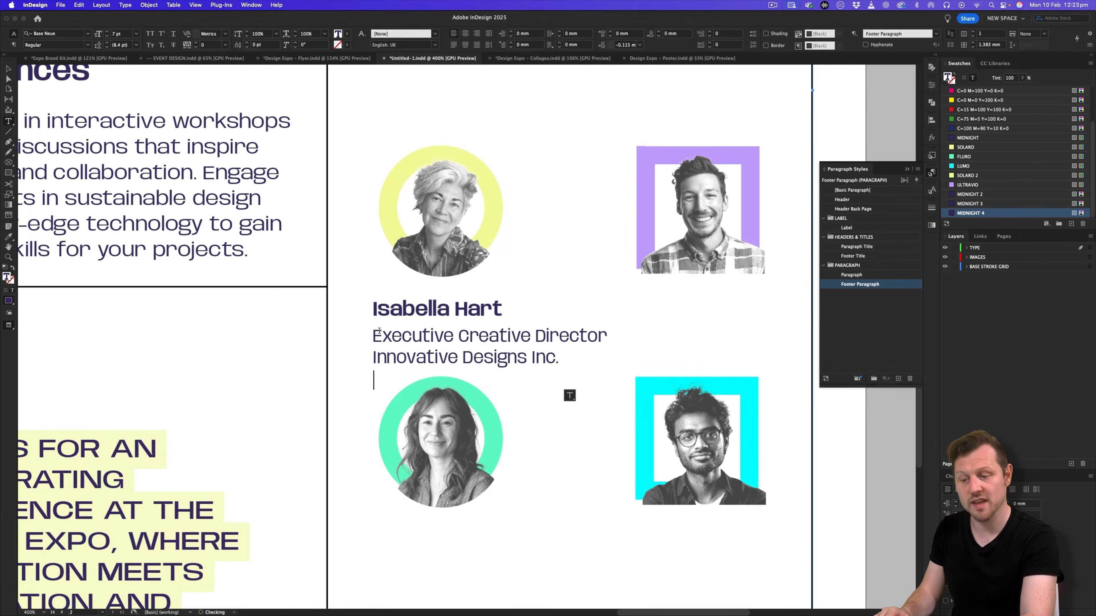
Set the first speaker's job title and company lines to 5.5 pt and tighten the profile text frame around them.
{"action": "left_click_drag", "start_coordinate": [559, 357], "coordinate": [372, 336]}
{"action": "type", "text": "5.5"}
{"action": "key", "text": "Return"}
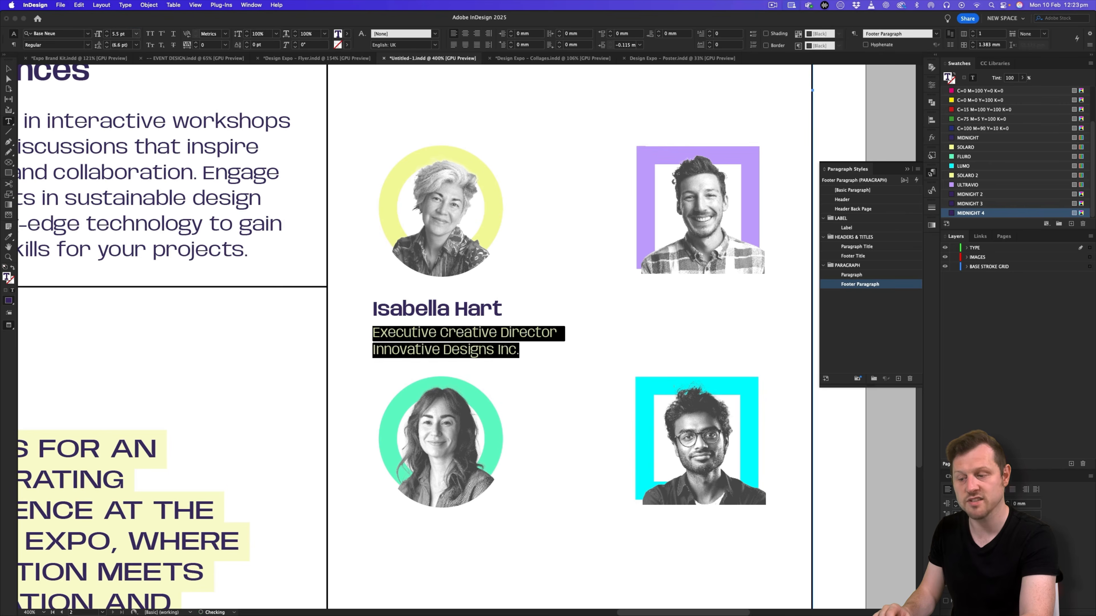
{"action": "left_click", "coordinate": [10, 70]}
{"action": "key", "text": "w"}
{"action": "left_click_drag", "start_coordinate": [661, 405], "coordinate": [526, 374]}
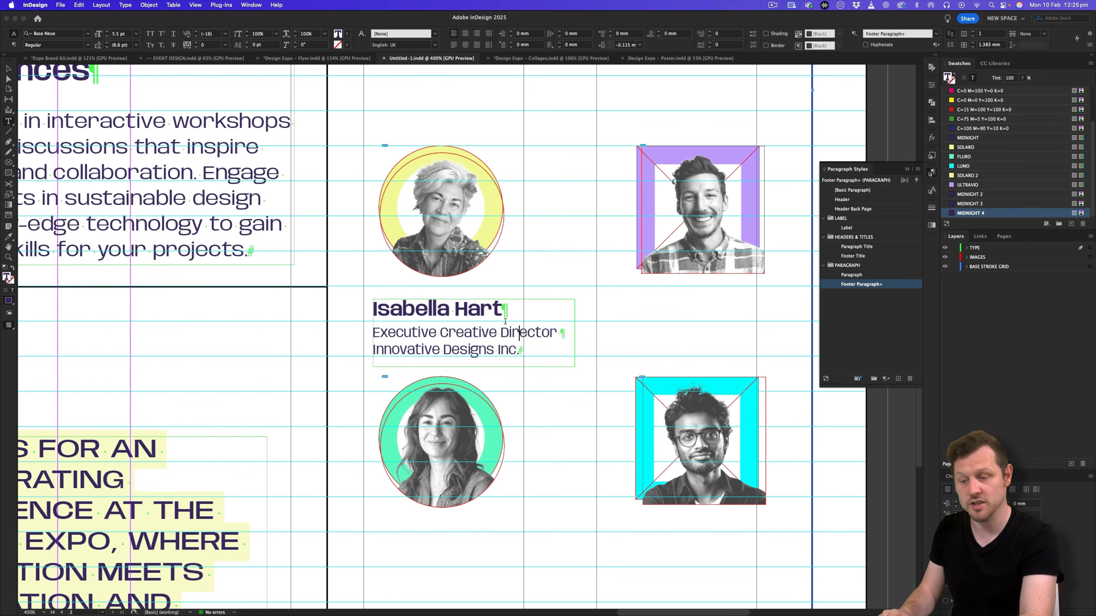
Create a paragraph style named Profile Title from the first speaker's name, based on [No Paragraph Style].
{"action": "left_click_drag", "start_coordinate": [503, 306], "coordinate": [363, 311]}
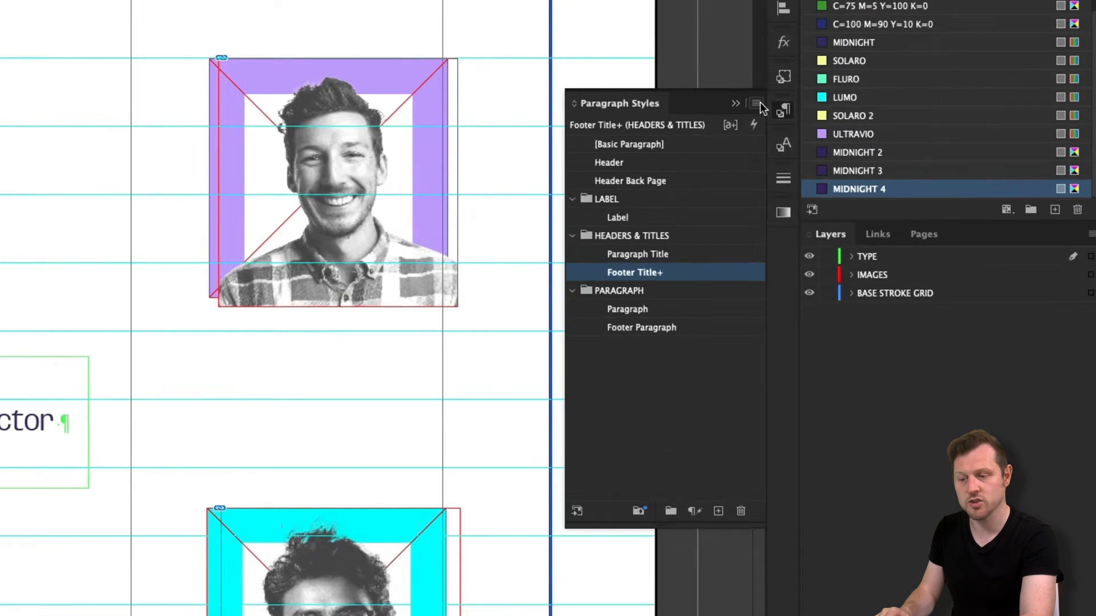
{"action": "left_click", "coordinate": [918, 169]}
{"action": "left_click", "coordinate": [645, 101]}
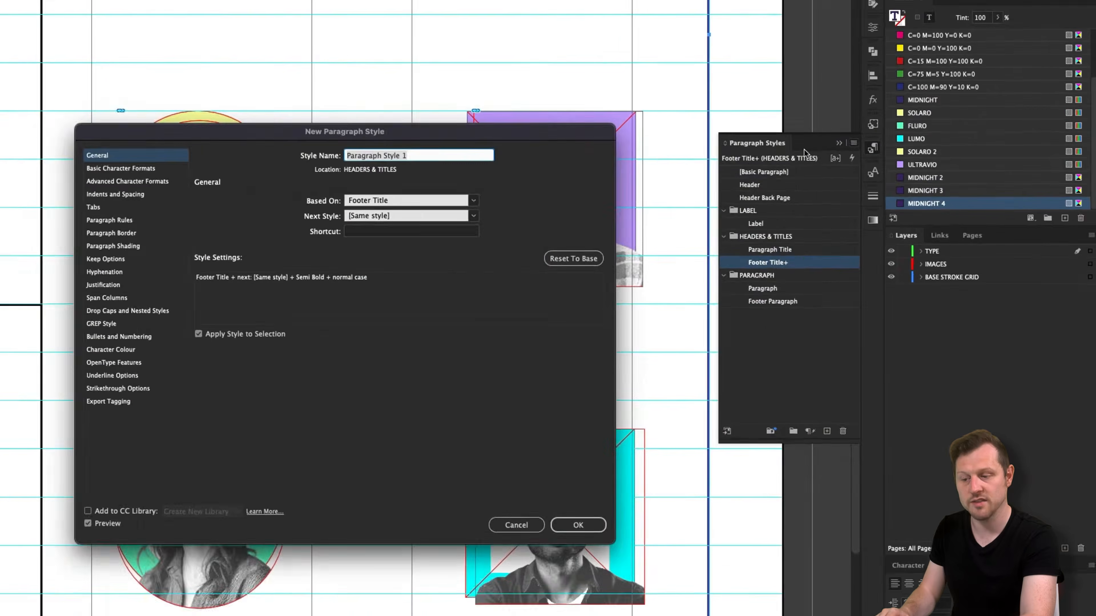
{"action": "type", "text": "P"}
{"action": "type", "text": "rofile Title"}
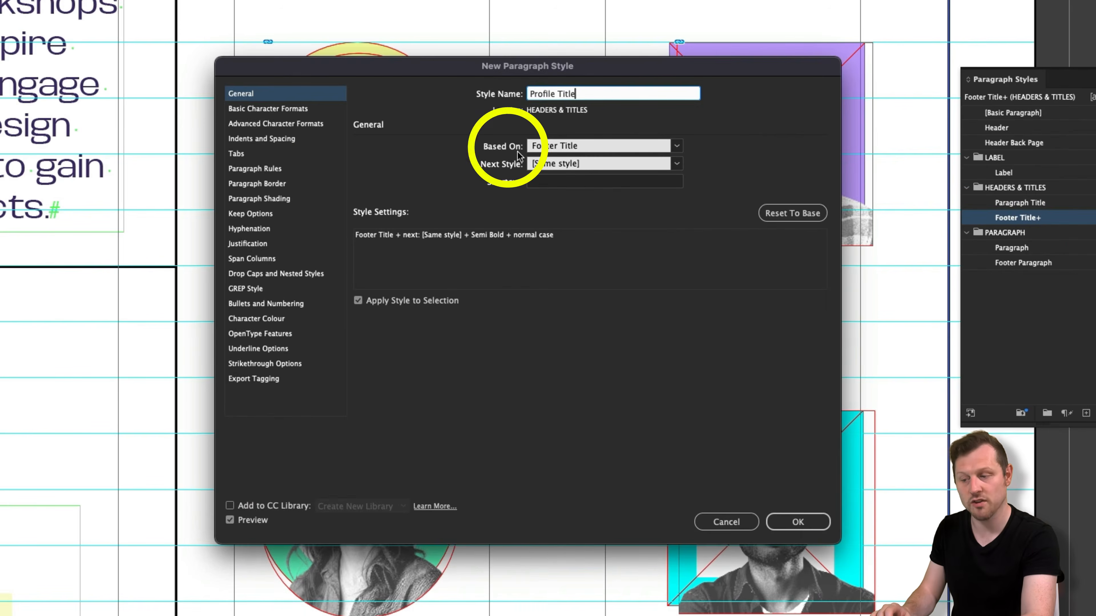
{"action": "left_click", "coordinate": [677, 145]}
{"action": "left_click", "coordinate": [617, 161]}
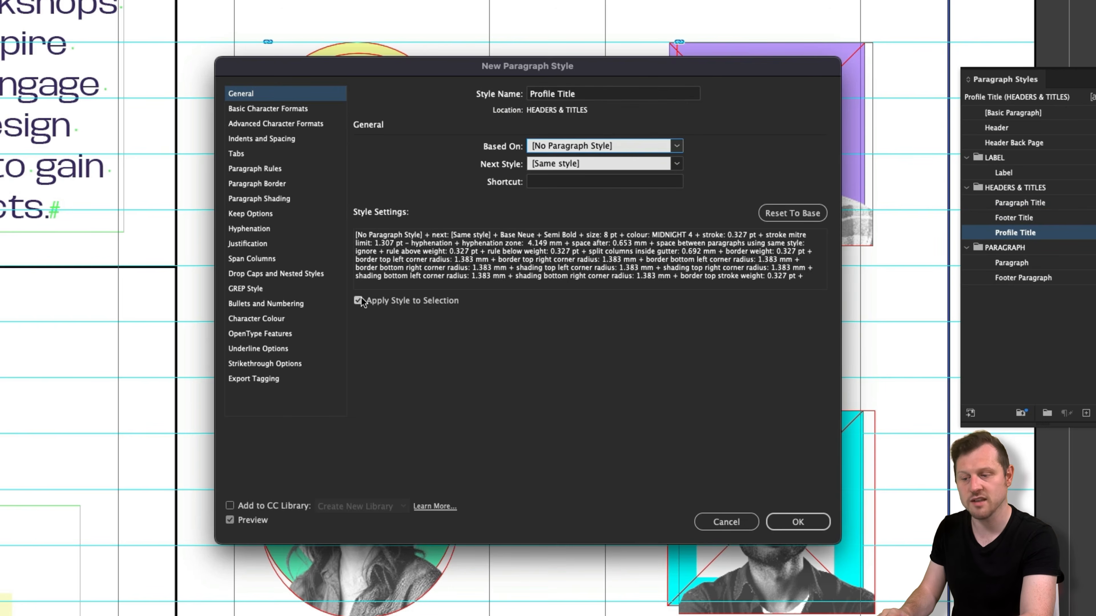
{"action": "left_click", "coordinate": [797, 522]}
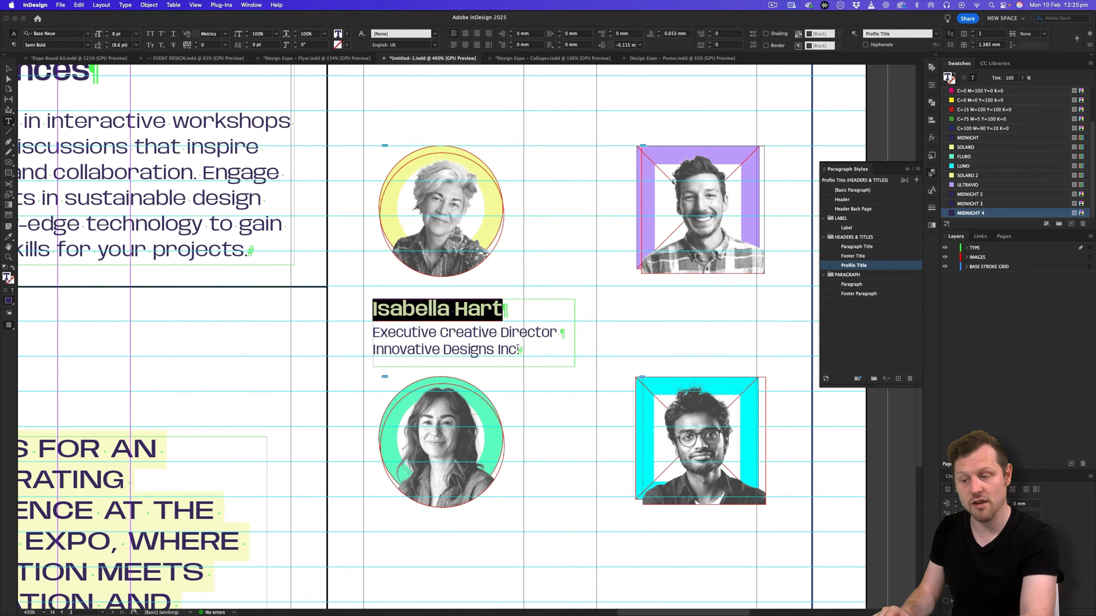
Create a paragraph style named Profile Paragraph from the job title and company lines, based on [No Paragraph Style].
{"action": "left_click_drag", "start_coordinate": [519, 350], "coordinate": [373, 332]}
{"action": "left_click", "coordinate": [918, 170]}
{"action": "left_click", "coordinate": [904, 175]}
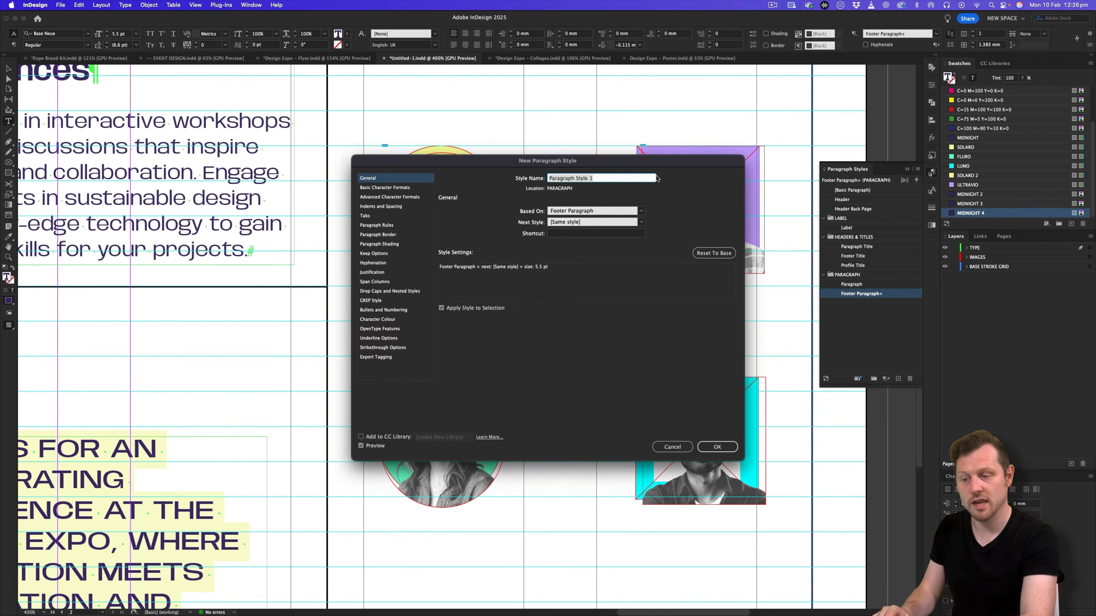
{"action": "type", "text": "Profile"}
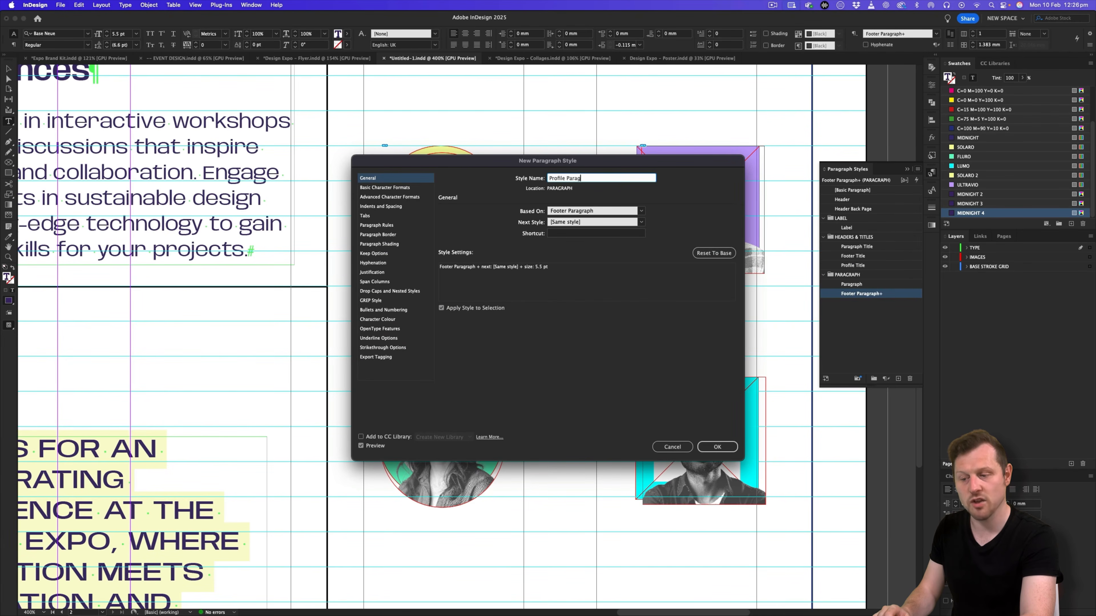
{"action": "left_click", "coordinate": [634, 212]}
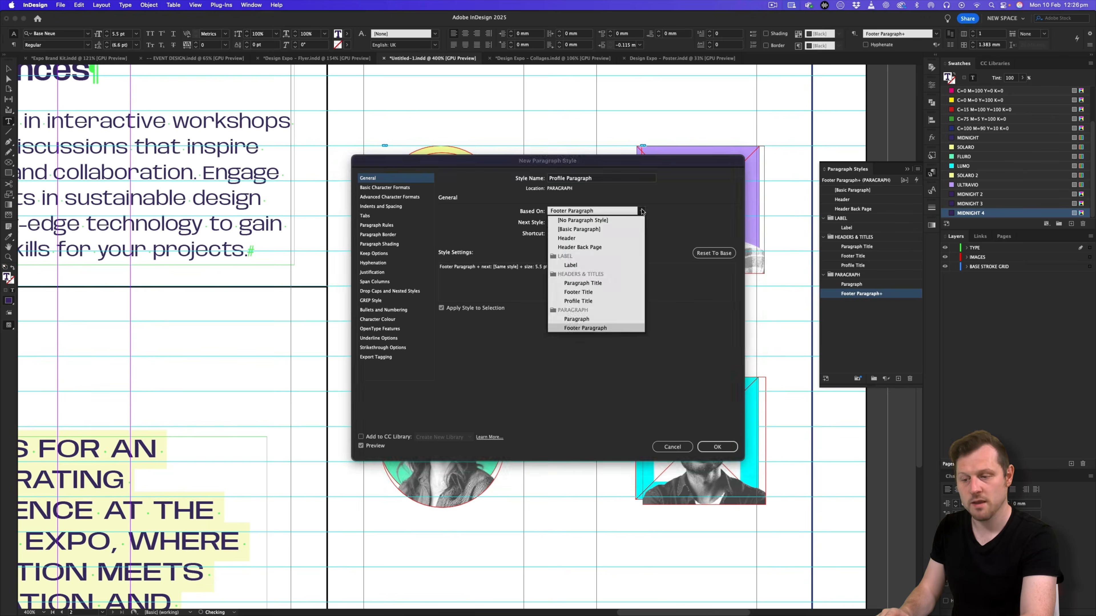
{"action": "left_click", "coordinate": [619, 218]}
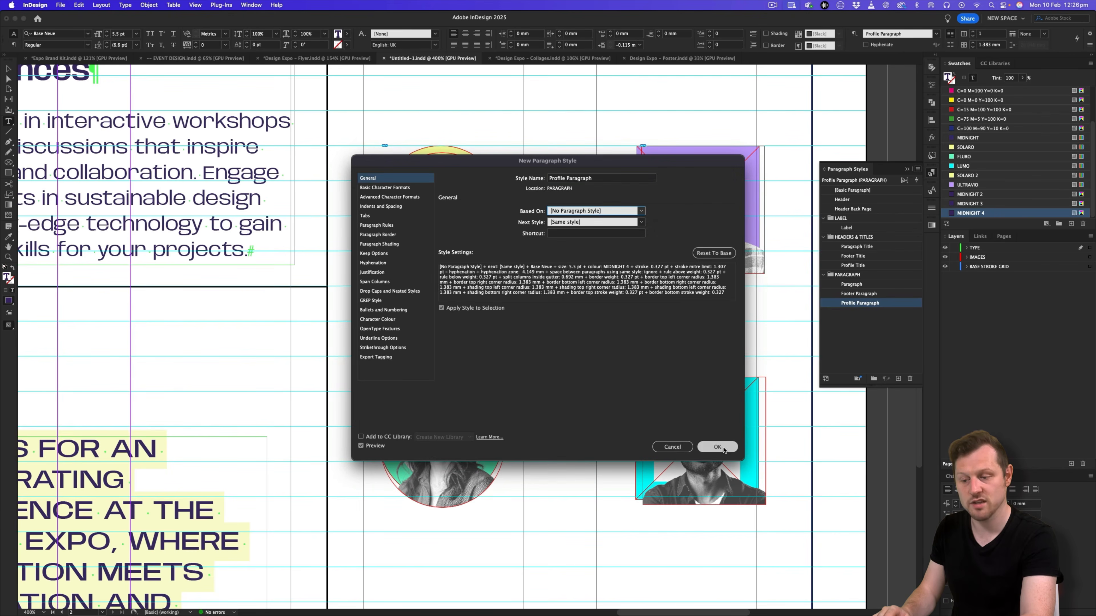
{"action": "left_click", "coordinate": [721, 448]}
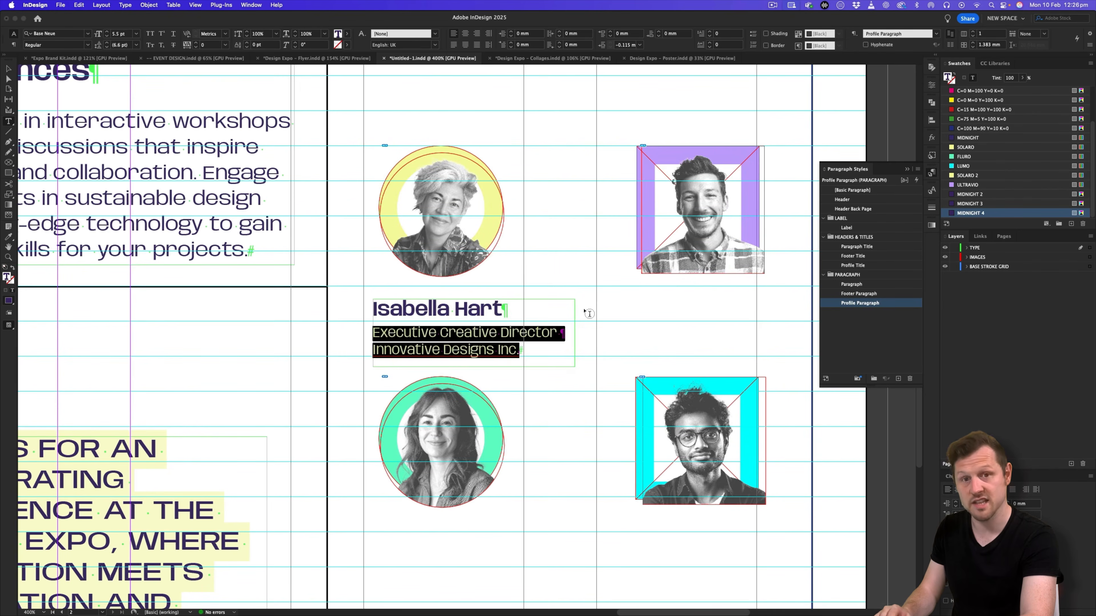
{"action": "key", "text": "Escape"}
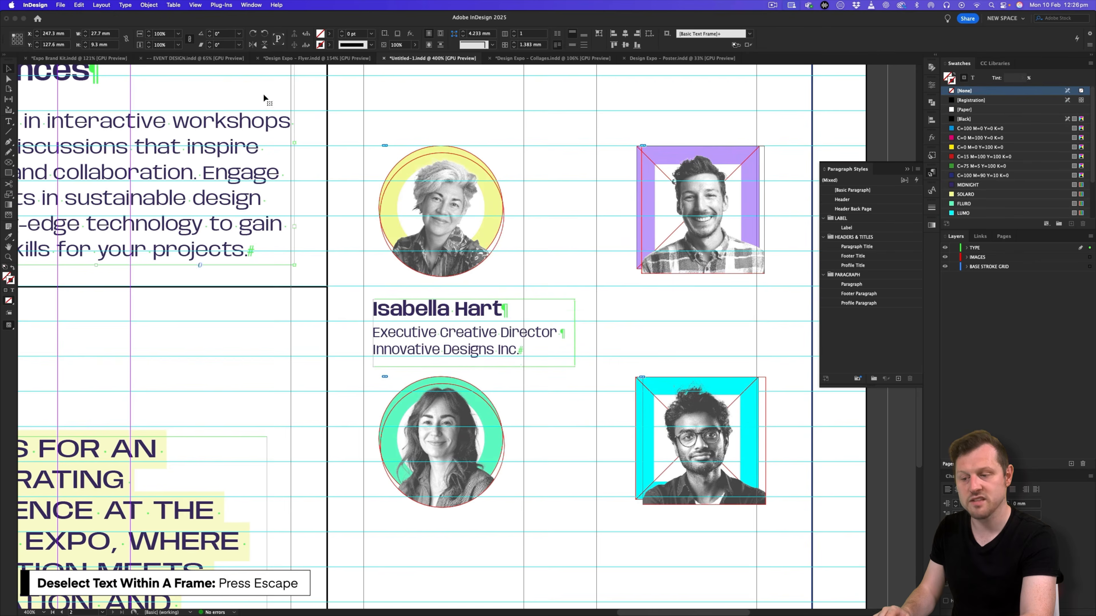
{"action": "key", "text": "w"}
{"action": "left_click_drag", "start_coordinate": [539, 291], "coordinate": [531, 337]}
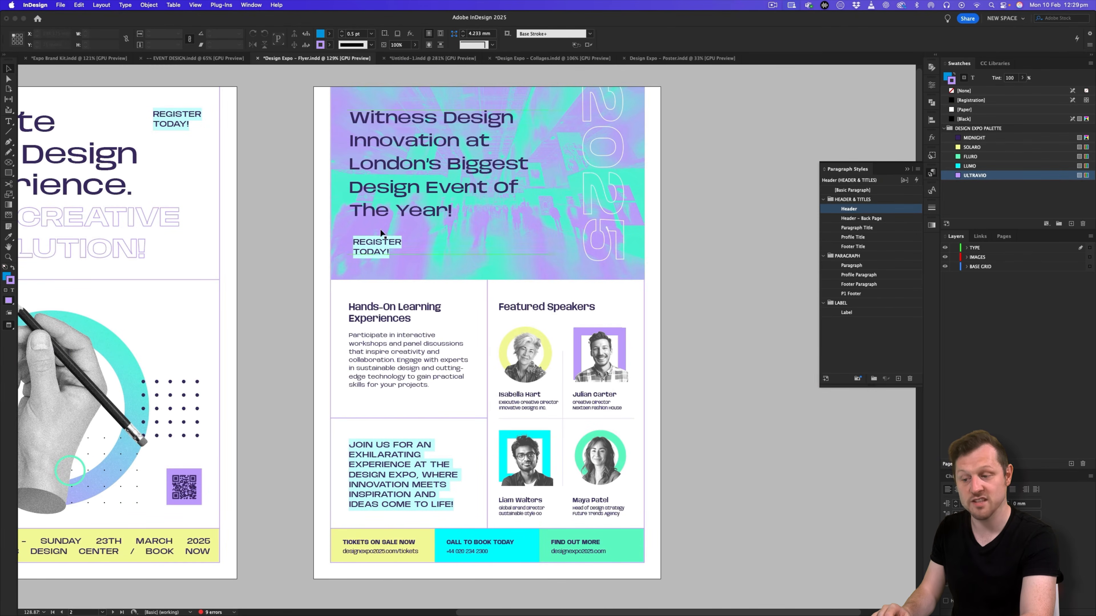
Duplicate the front page's "REGISTER TODAY!" label onto the back page's header image, below the heading and aligned to its left edge.
{"action": "left_click", "coordinate": [420, 59]}
{"action": "scroll", "coordinate": [386, 215], "scroll_direction": "down", "scroll_amount": 3}
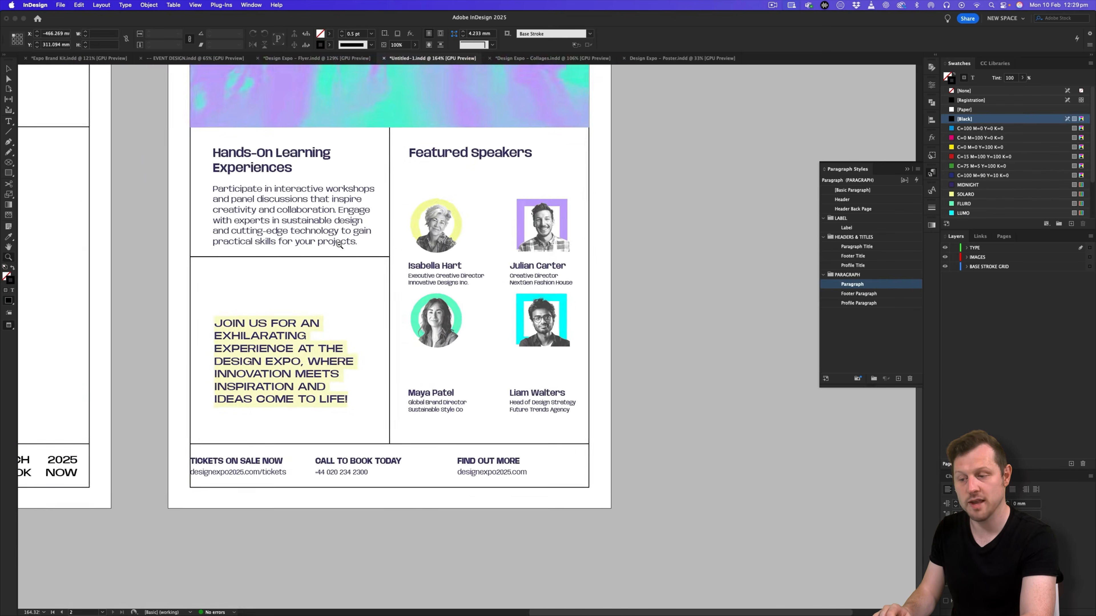
{"action": "scroll", "coordinate": [339, 244], "scroll_direction": "up", "scroll_amount": 5}
{"action": "scroll", "coordinate": [339, 244], "scroll_direction": "left", "scroll_amount": 6}
{"action": "key", "text": "v"}
{"action": "left_click", "coordinate": [318, 173]}
{"action": "left_click_drag", "start_coordinate": [318, 173], "coordinate": [533, 340]}
{"action": "key", "text": "w"}
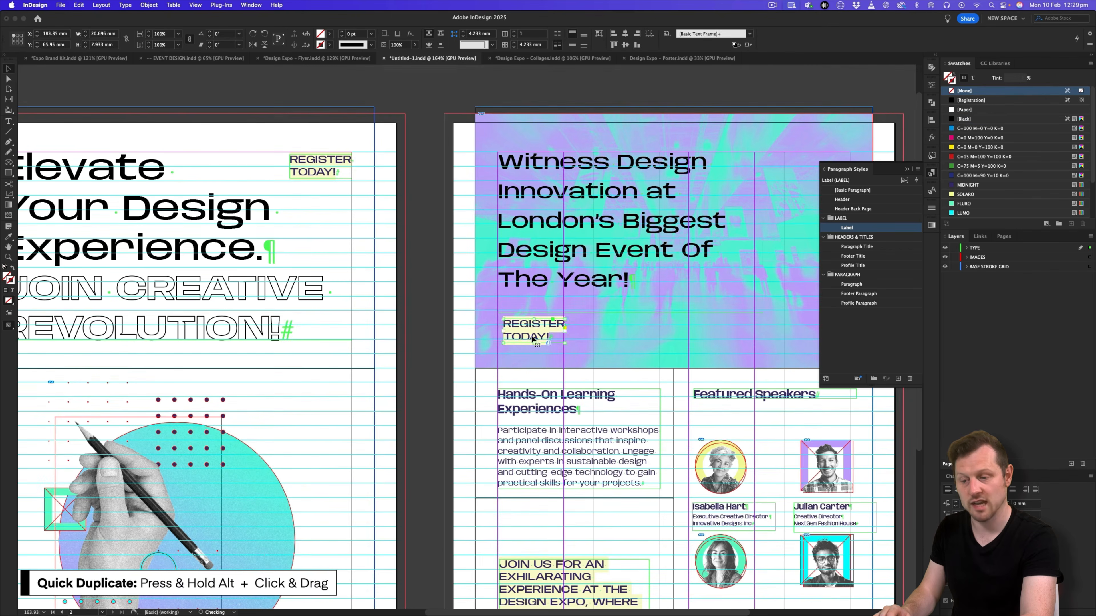
{"action": "key", "text": "Up"}
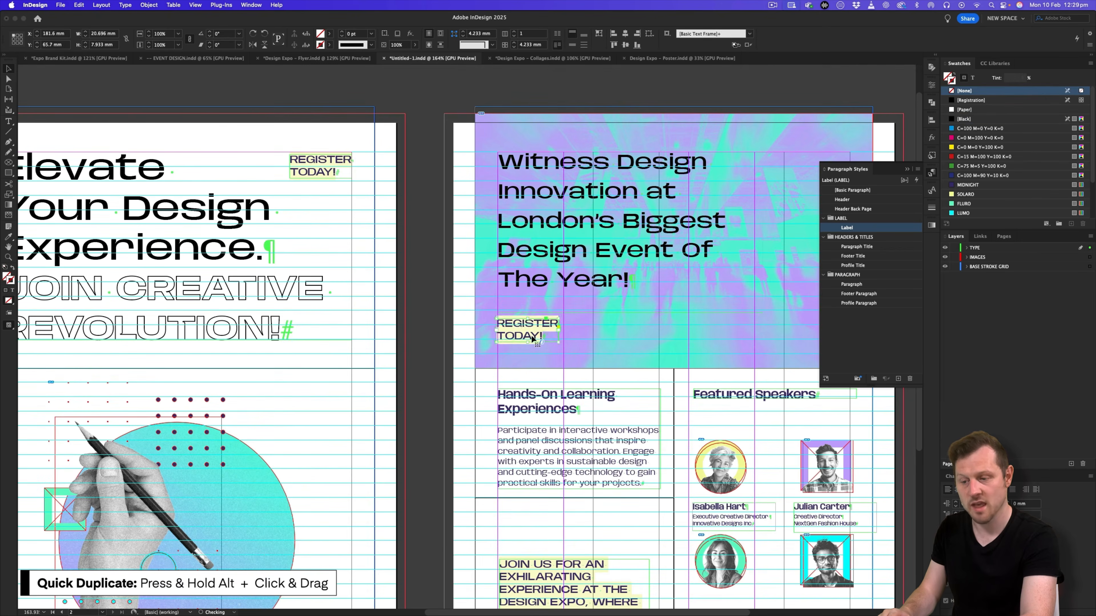
{"action": "key", "text": "w"}
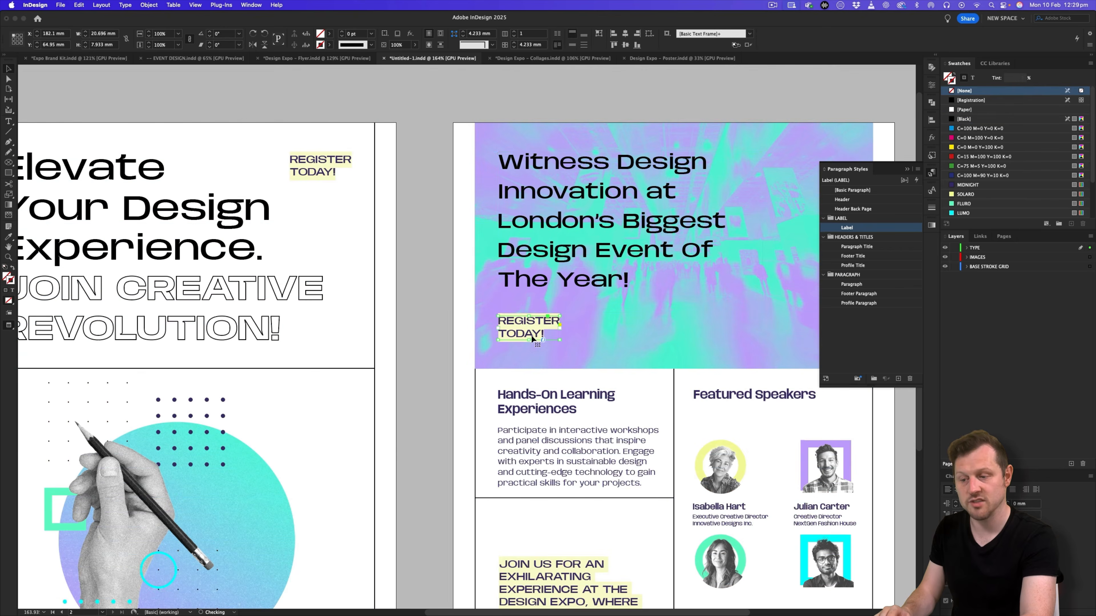
{"action": "left_click", "coordinate": [424, 287]}
Check the finished flyer for reference and create a text frame about 90 × 36 mm beside the back page containing "2025".
{"action": "scroll", "coordinate": [424, 287], "scroll_direction": "down", "scroll_amount": 4}
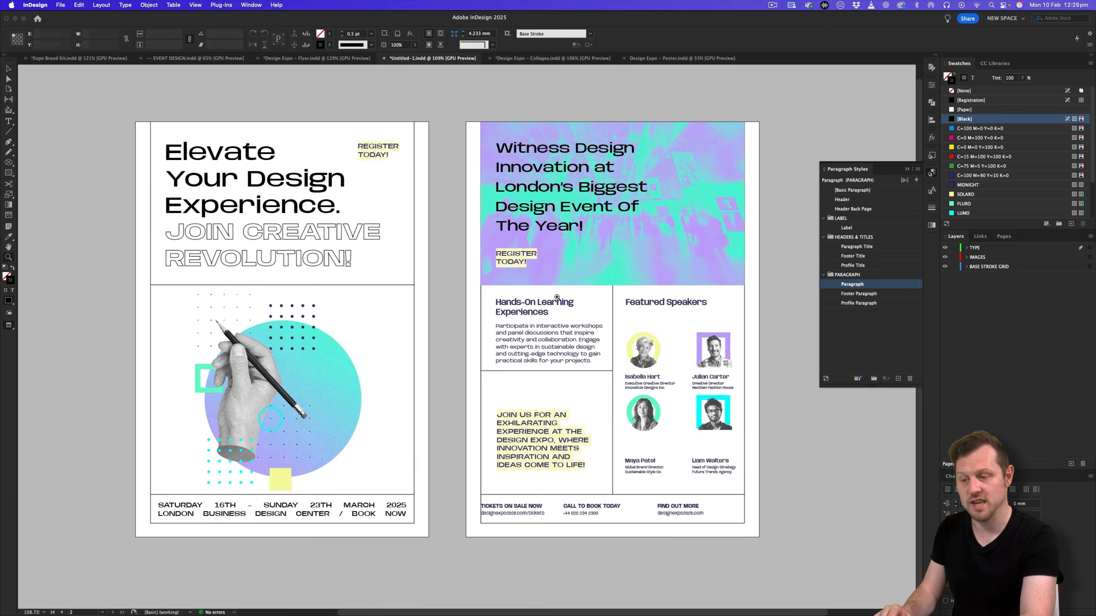
{"action": "key", "text": "super+grave"}
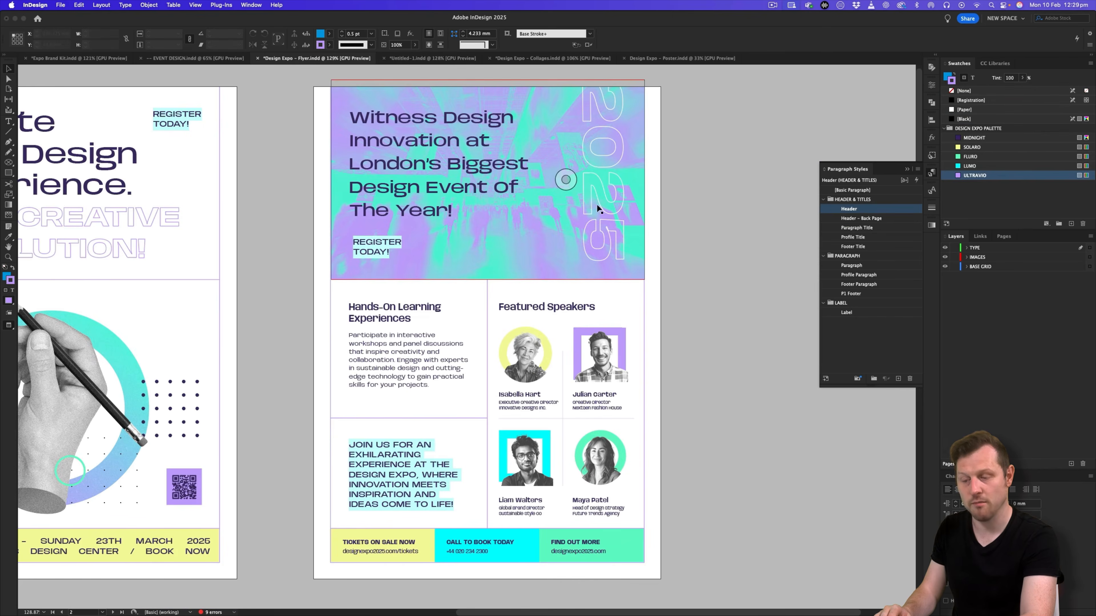
{"action": "left_click", "coordinate": [412, 59]}
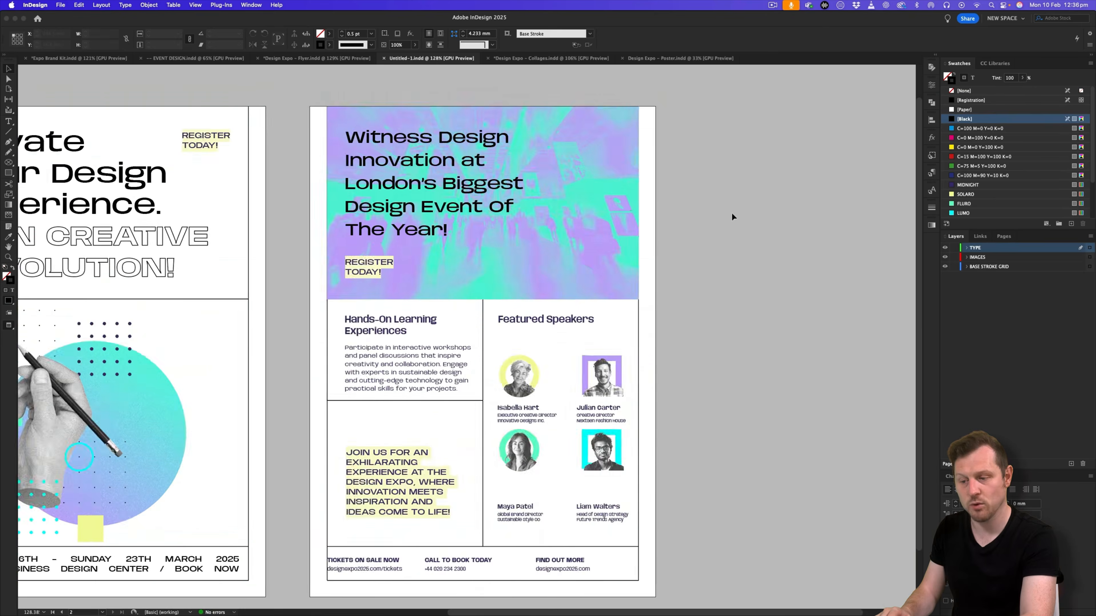
{"action": "scroll", "coordinate": [616, 191], "scroll_direction": "up", "scroll_amount": 5}
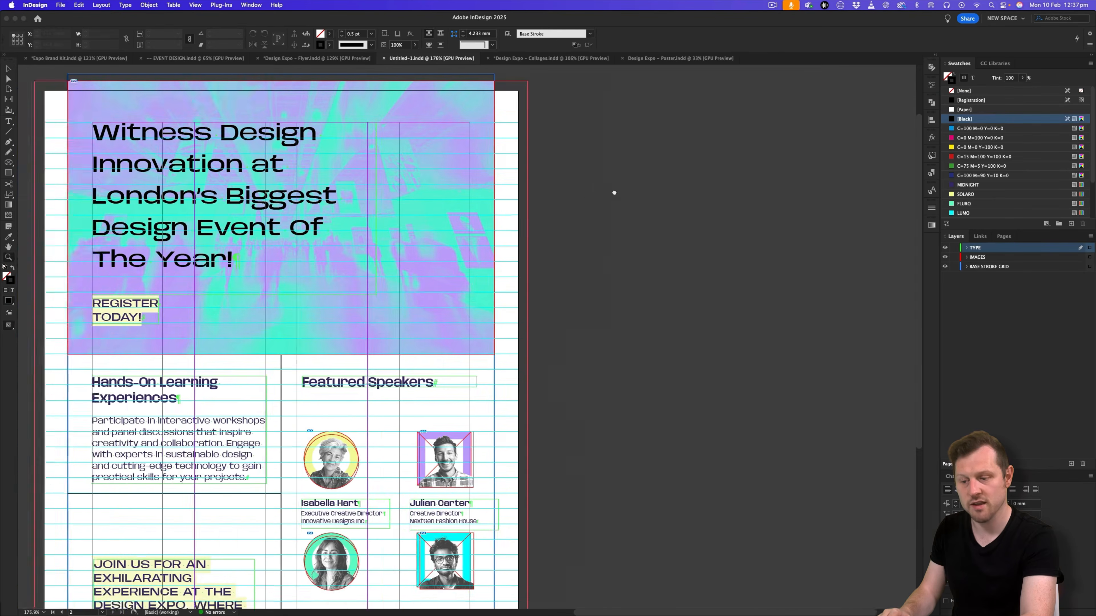
{"action": "left_click_drag", "start_coordinate": [467, 107], "coordinate": [755, 222]}
{"action": "type", "text": "2025"}
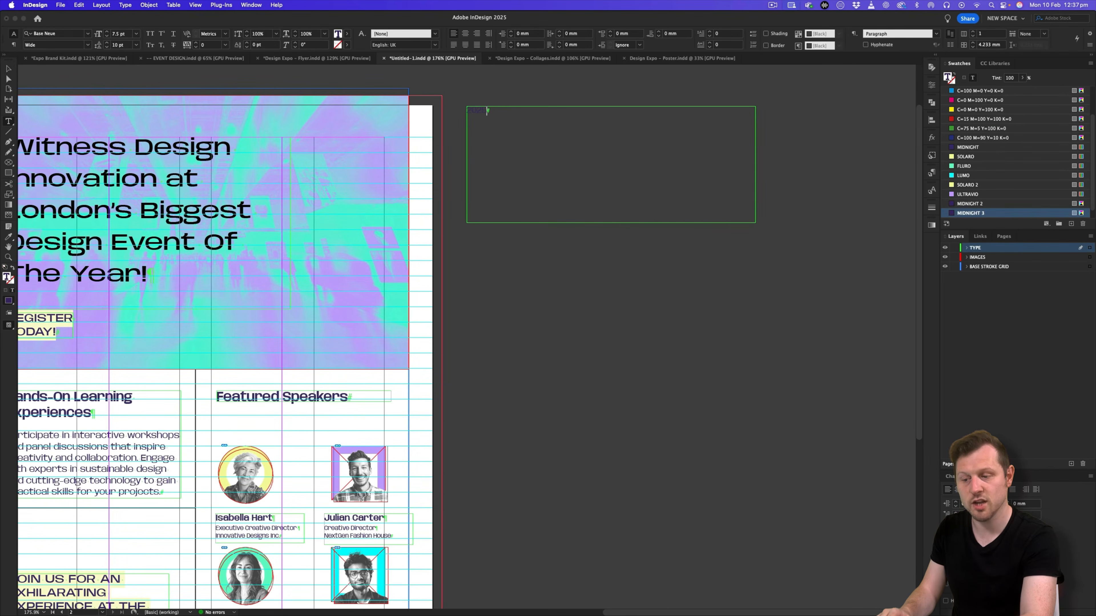
Format the "2025" text at 40 pt with tracking 40 in the Expanded Bold font style.
{"action": "key", "text": "super+a"}
{"action": "left_click", "coordinate": [120, 34]}
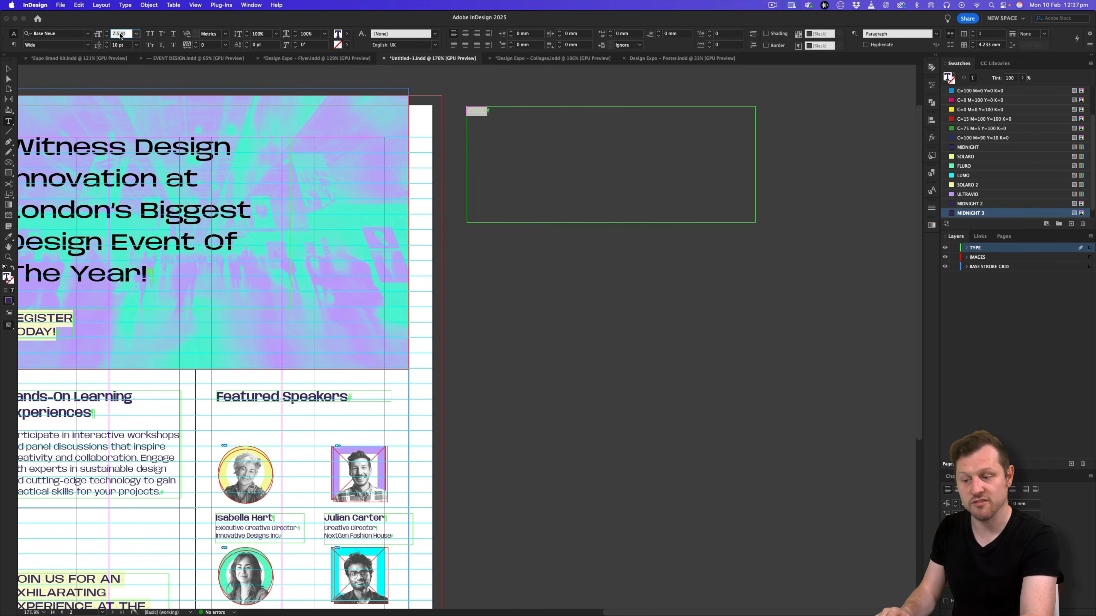
{"action": "type", "text": "40"}
{"action": "key", "text": "Tab"}
{"action": "left_click", "coordinate": [210, 44]}
{"action": "type", "text": "40"}
{"action": "key", "text": "Tab"}
{"action": "left_click", "coordinate": [89, 45]}
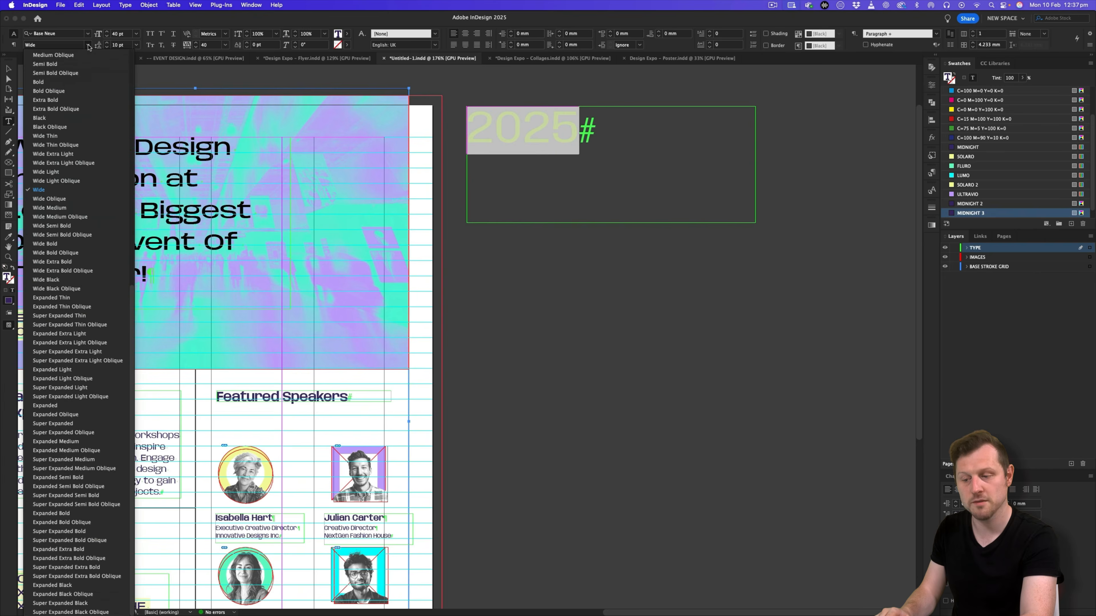
{"action": "left_click", "coordinate": [102, 514]}
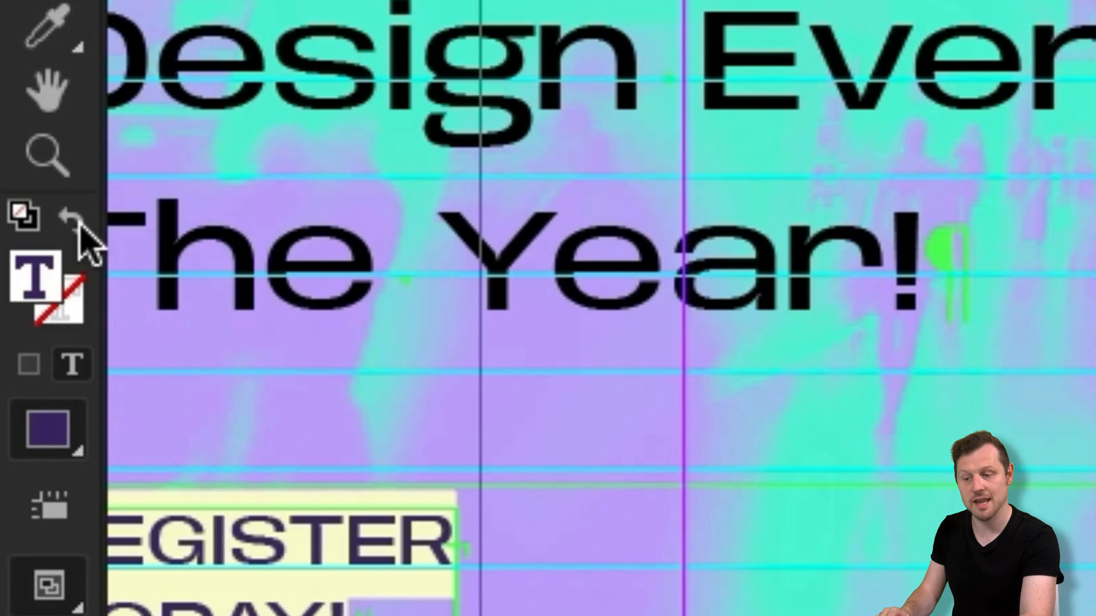
Swap the fill and stroke of the "2025" text to outline it, and fit its frame to the text.
{"action": "left_click", "coordinate": [73, 222]}
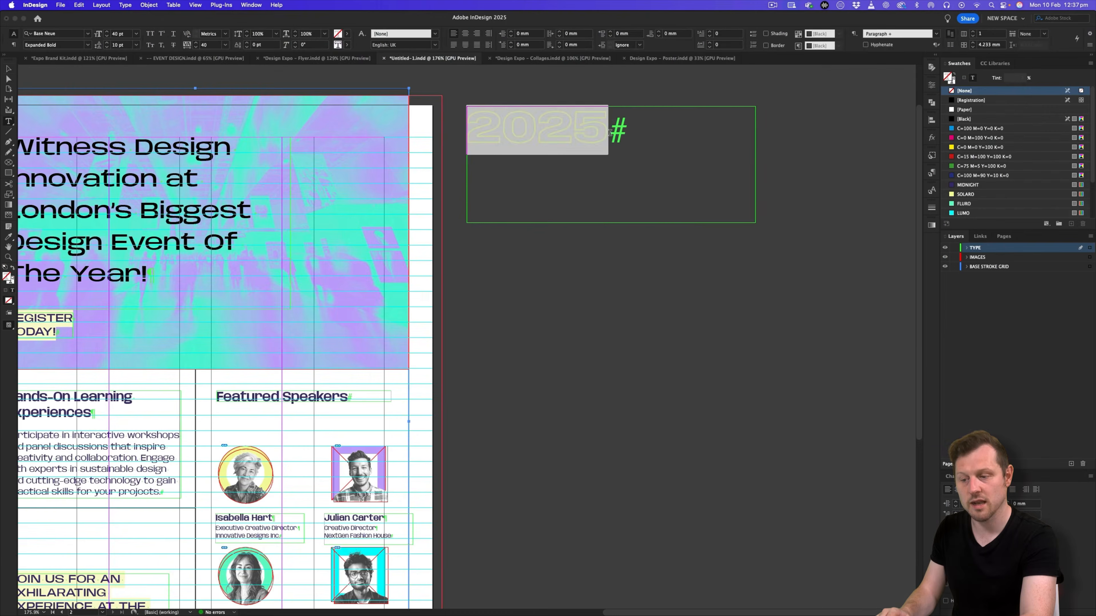
{"action": "key", "text": "Escape"}
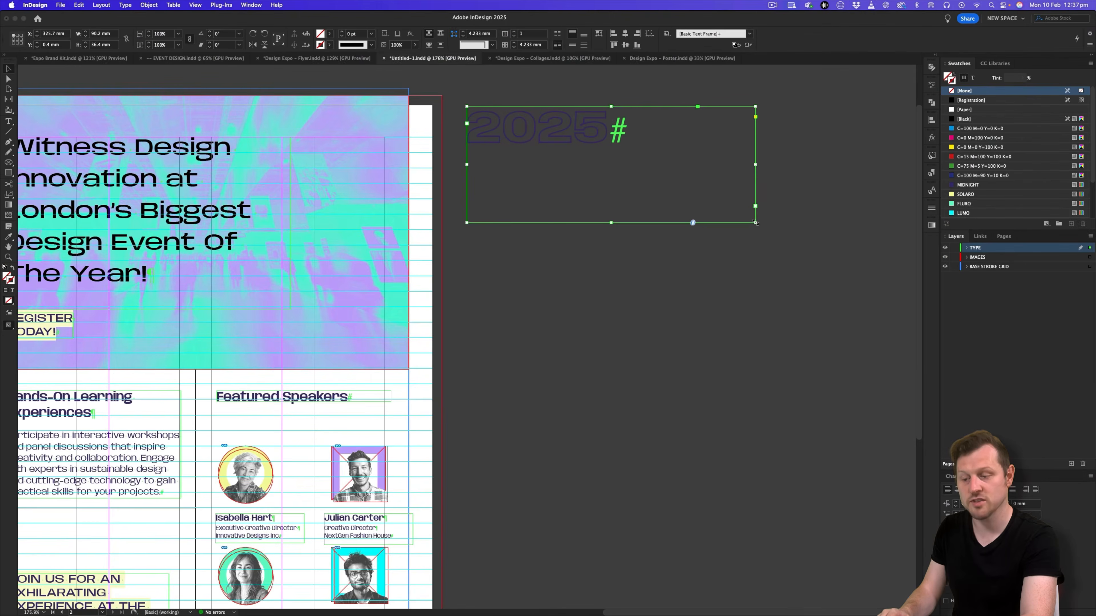
{"action": "double_click", "coordinate": [755, 223]}
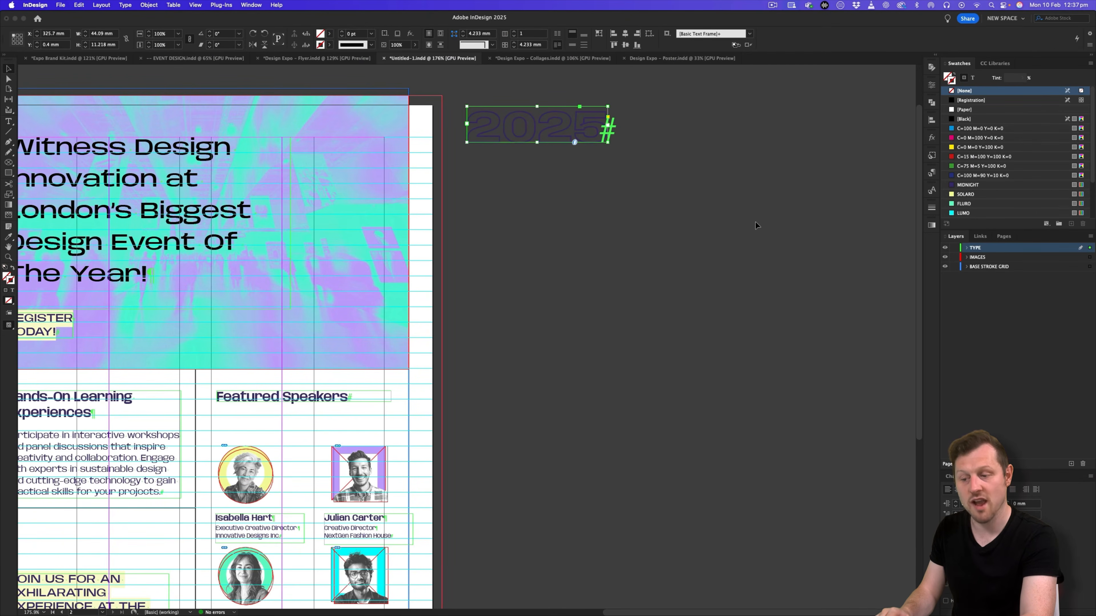
Rotate the outlined "2025" frame 90° clockwise and move it onto the upper-right area of the back page's header image.
{"action": "left_click_drag", "start_coordinate": [610, 144], "coordinate": [479, 204]}
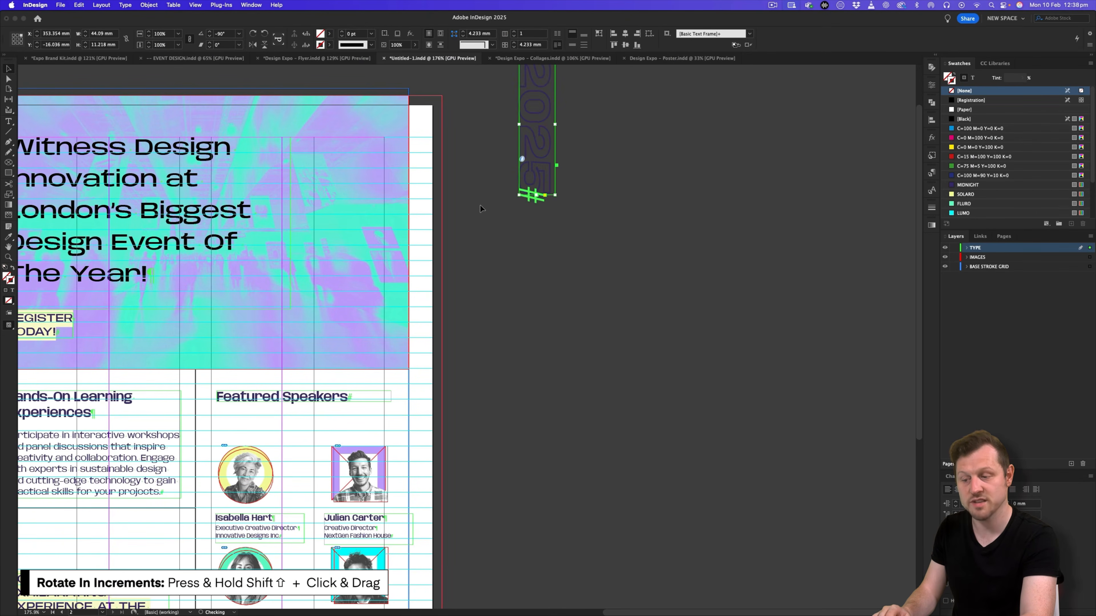
{"action": "scroll", "coordinate": [476, 209], "scroll_direction": "up", "scroll_amount": 1}
{"action": "left_click_drag", "start_coordinate": [423, 230], "coordinate": [566, 230]}
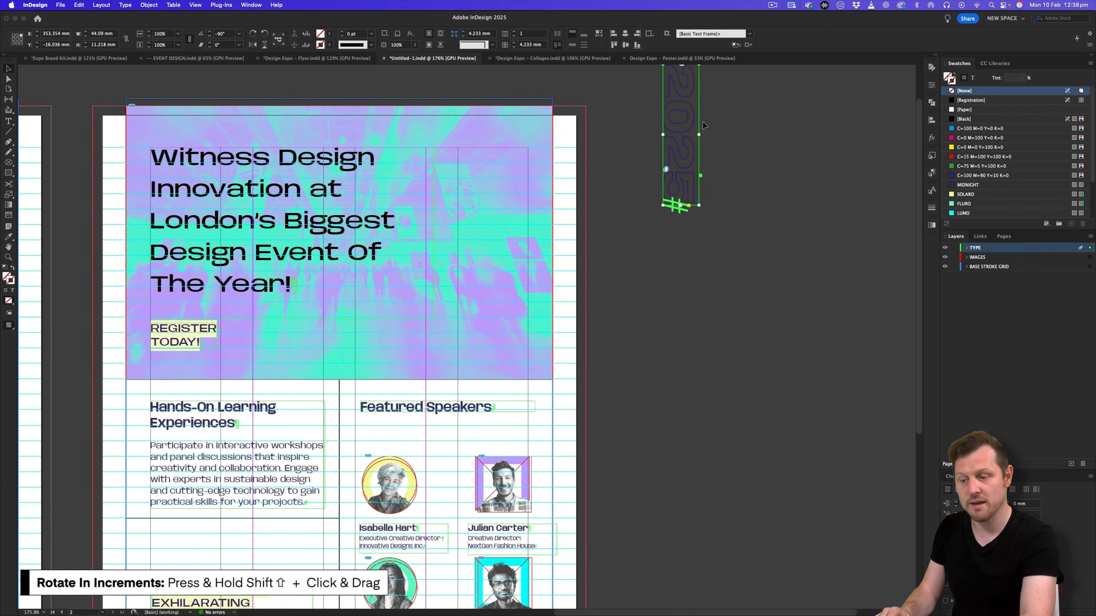
{"action": "left_click_drag", "start_coordinate": [683, 108], "coordinate": [492, 151]}
{"action": "key", "text": "w"}
{"action": "scroll", "coordinate": [552, 166], "scroll_direction": "left", "scroll_amount": 6}
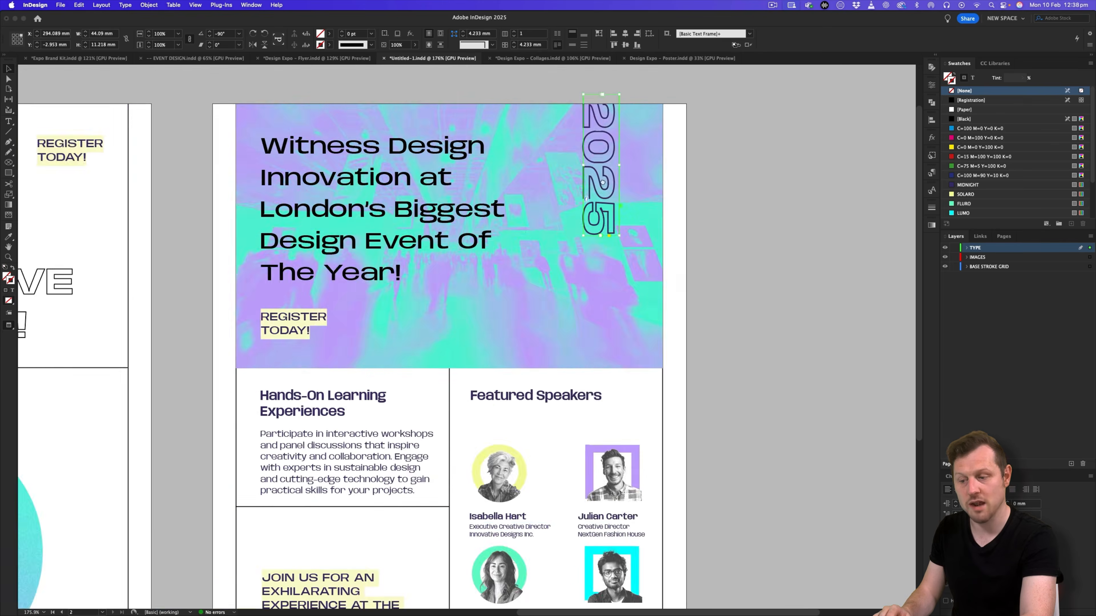
Nudge the vertical "2025" closer to the header image's right edge and slightly down, leaving its frame just above the page edge.
{"action": "key", "text": "shift+Right"}
{"action": "key", "text": "shift+Down"}
{"action": "key", "text": "Up"}
{"action": "key", "text": "Up"}
{"action": "key", "text": "Up"}
{"action": "key", "text": "Up"}
{"action": "key", "text": "Up"}
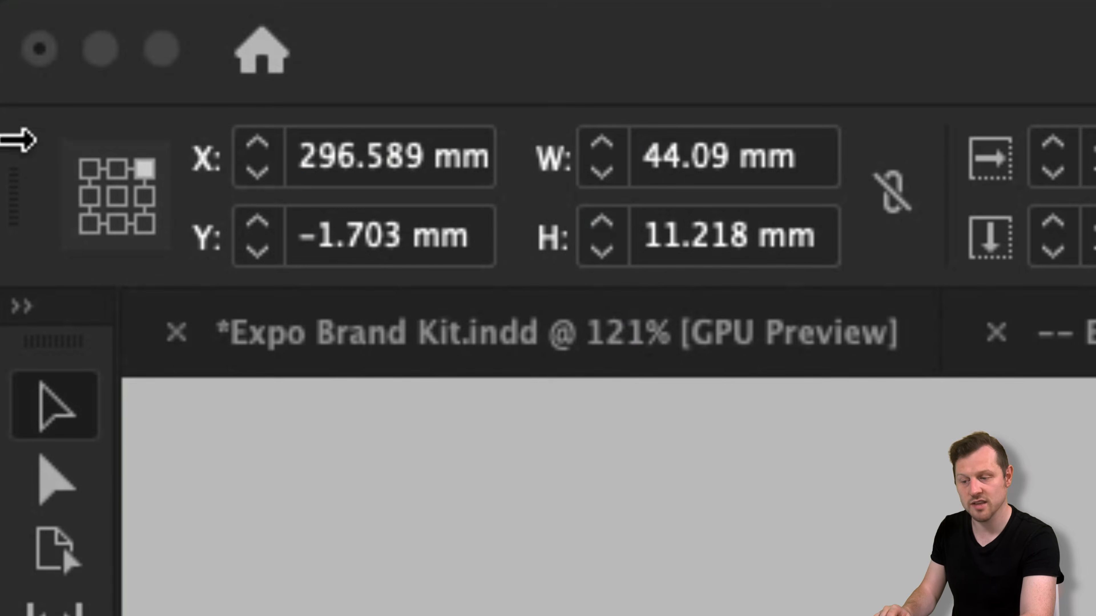
Scale the vertical "2025" proportionally from its upper-left reference point to about 70 × 18 mm, and nudge it sideways on the header image.
{"action": "left_click", "coordinate": [14, 35]}
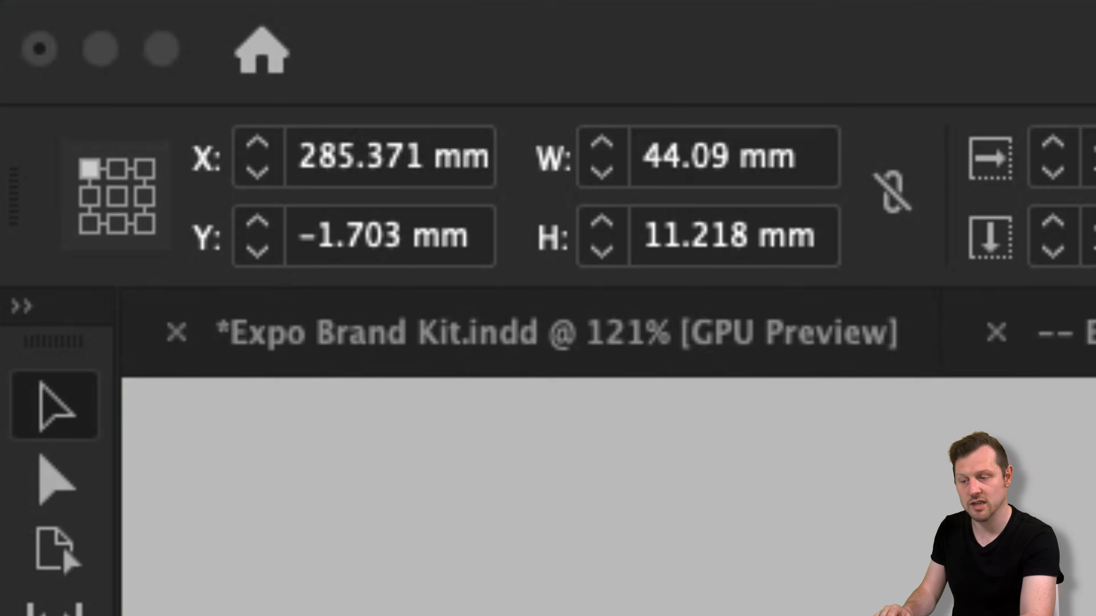
{"action": "key", "text": "s"}
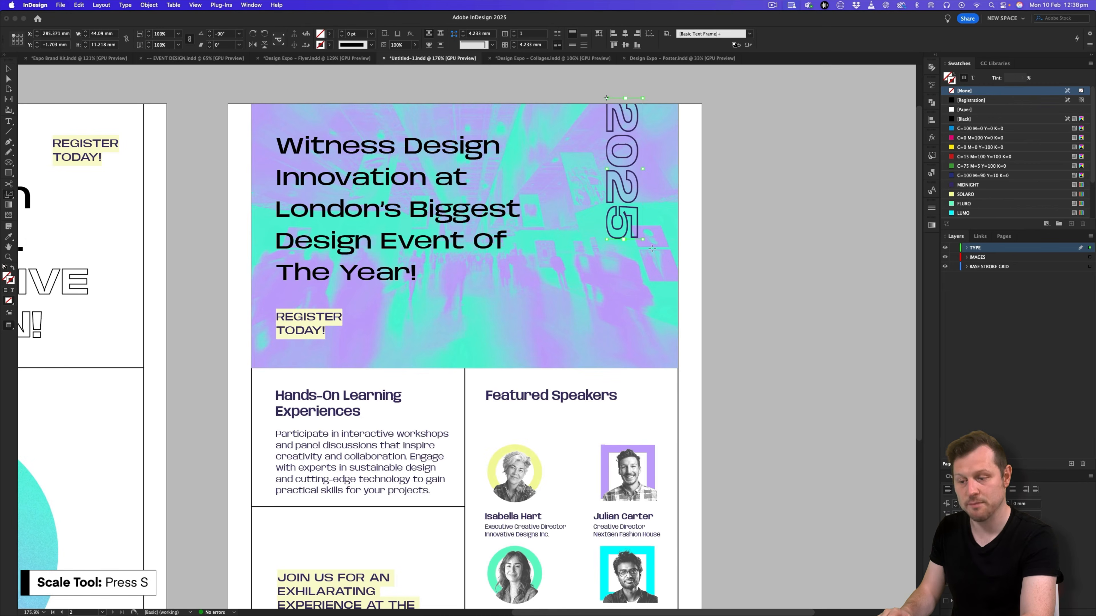
{"action": "left_click_drag", "start_coordinate": [710, 330], "coordinate": [711, 331]}
{"action": "key", "text": "shift+Left"}
{"action": "key", "text": "shift+Left"}
{"action": "key", "text": "shift+Left"}
{"action": "key", "text": "w"}
{"action": "key", "text": "shift+Right"}
{"action": "key", "text": "shift+Right"}
{"action": "key", "text": "shift+Right"}
{"action": "key", "text": "shift+Right"}
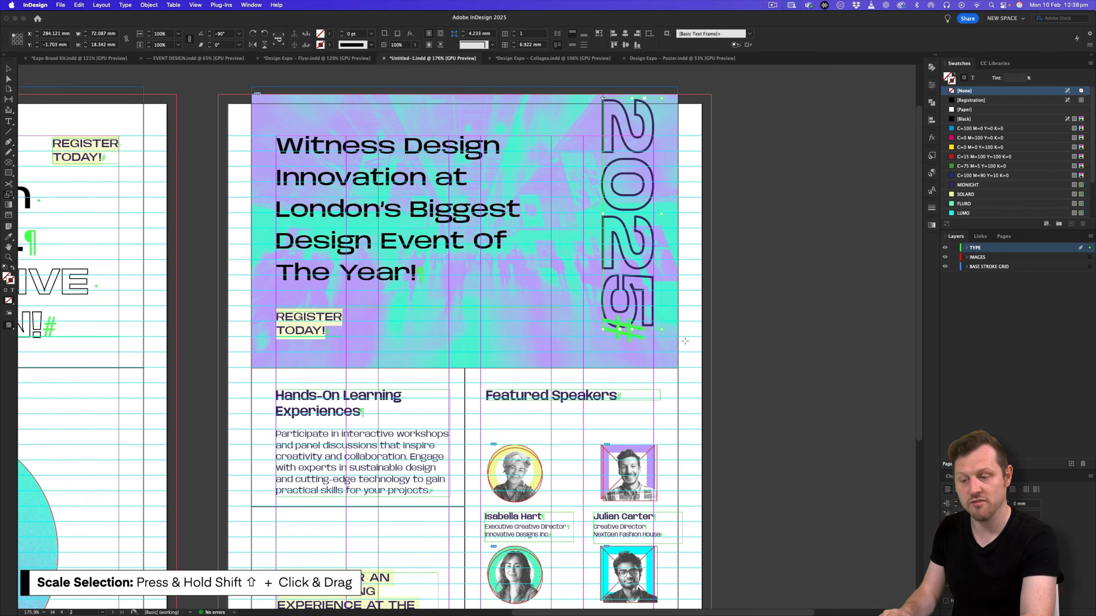
{"action": "left_click_drag", "start_coordinate": [703, 376], "coordinate": [701, 370]}
{"action": "key", "text": "v"}
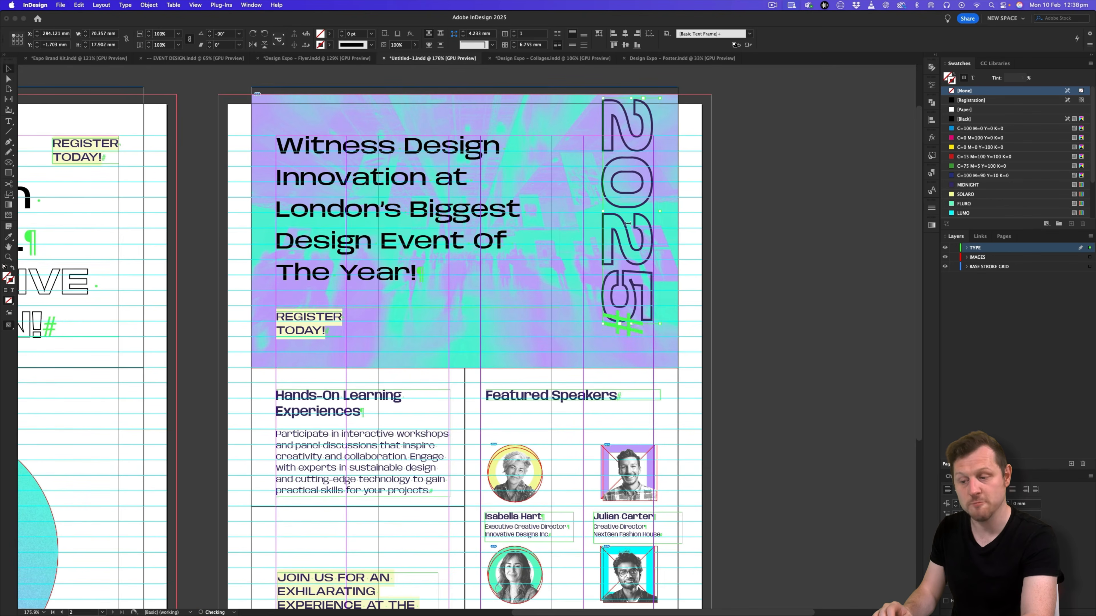
Set the stroke weight of the vertical "2025" text to 0.5 pt, and leave it deselected with the guides hidden.
{"action": "double_click", "coordinate": [628, 224]}
{"action": "left_click", "coordinate": [932, 209]}
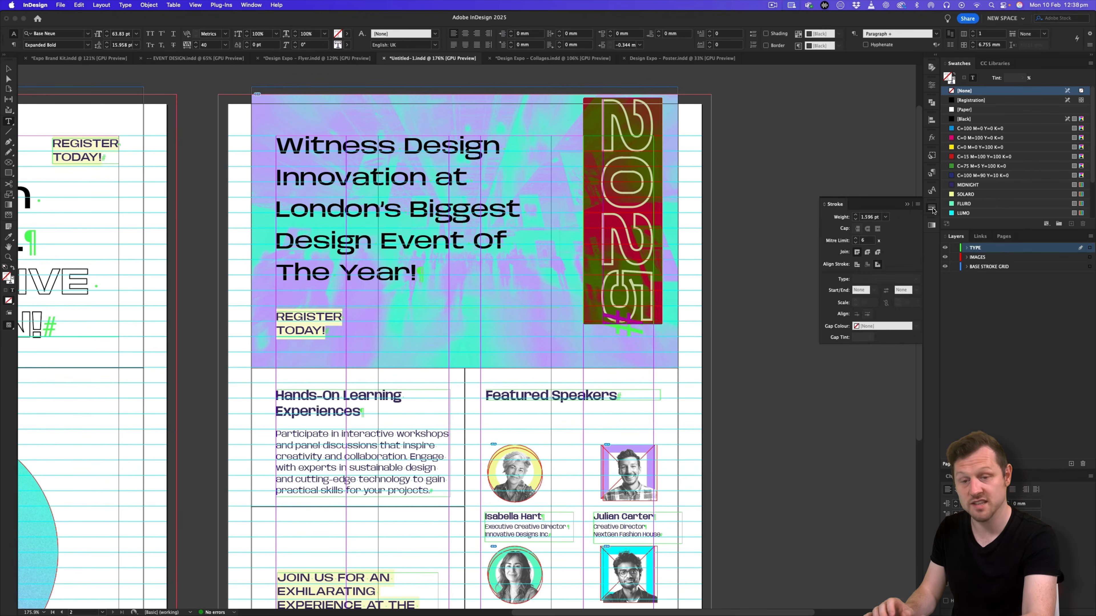
{"action": "left_click", "coordinate": [884, 216]}
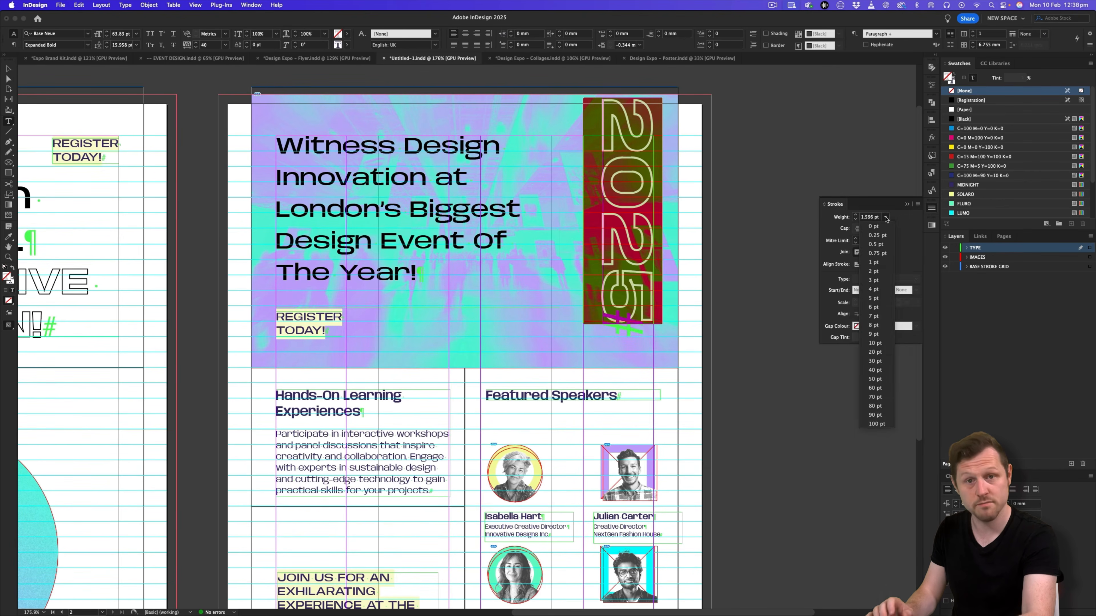
{"action": "left_click", "coordinate": [880, 245]}
{"action": "key", "text": "Escape"}
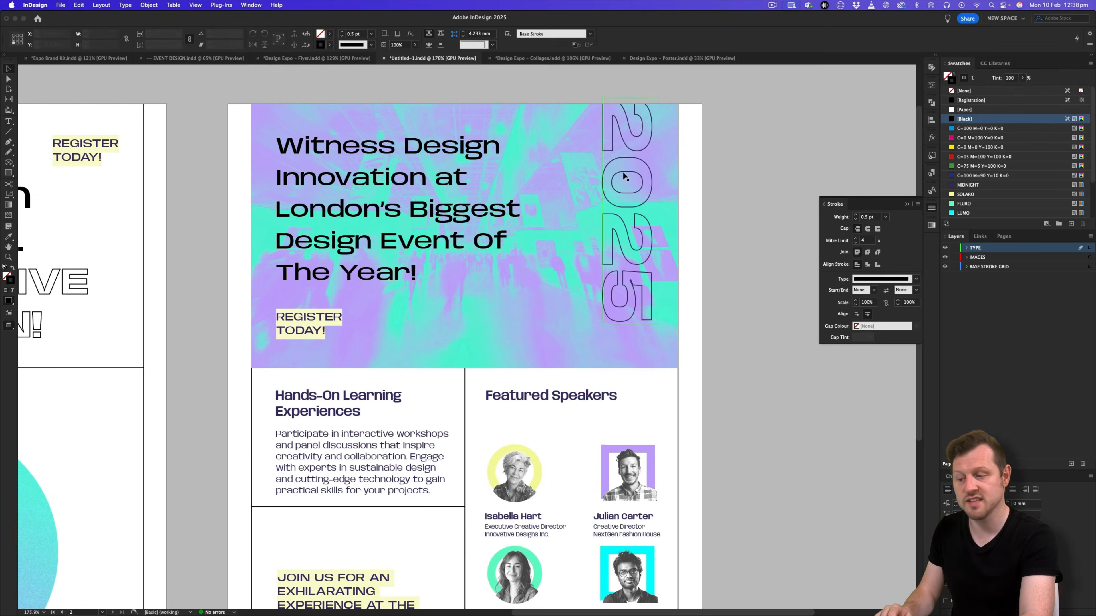
{"action": "key", "text": "w"}
{"action": "key", "text": "super+shift+a"}
{"action": "scroll", "coordinate": [623, 172], "scroll_direction": "down", "scroll_amount": 3}
{"action": "left_click_drag", "start_coordinate": [622, 171], "coordinate": [760, 128]}
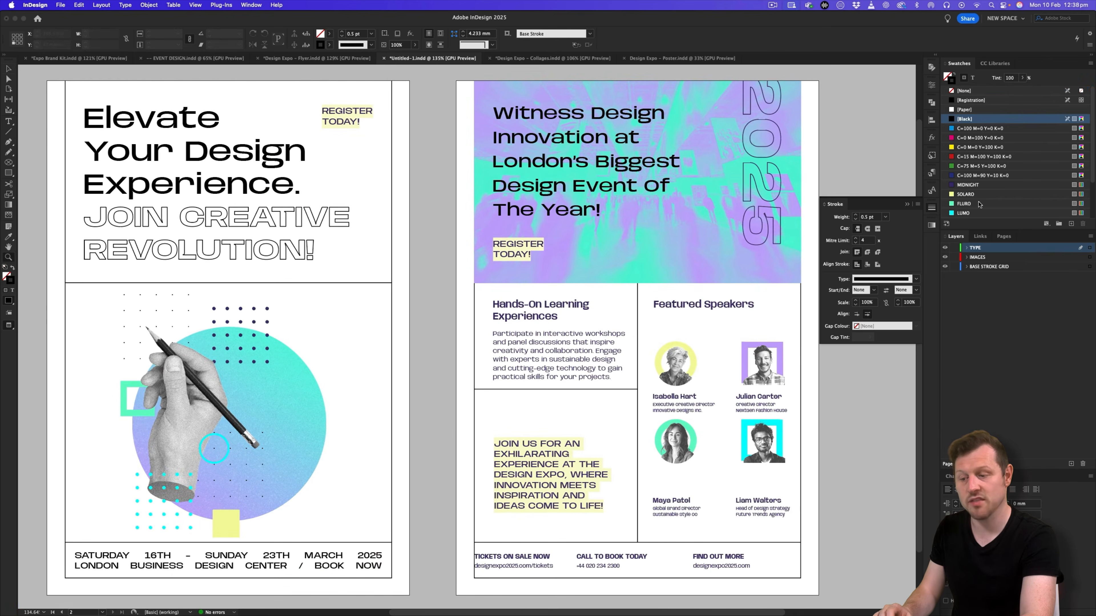
{"action": "left_click", "coordinate": [907, 204]}
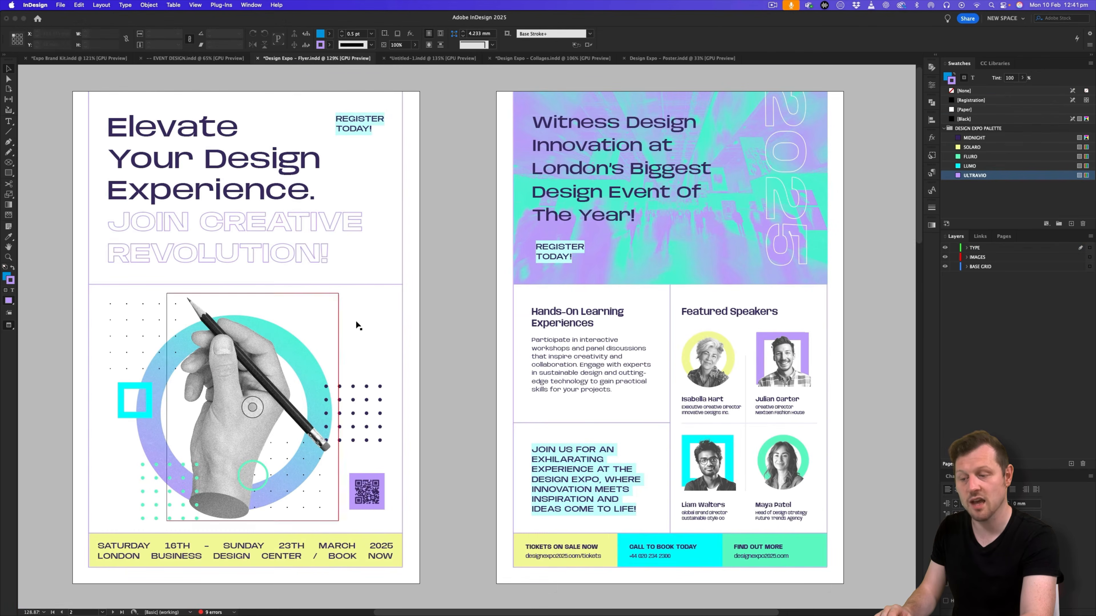
In the untitled flyer document, delete the MIDNIGHT 2, MIDNIGHT 3 and MIDNIGHT 4 swatches, replacing them with MIDNIGHT.
{"action": "key", "text": "ctrl+Tab"}
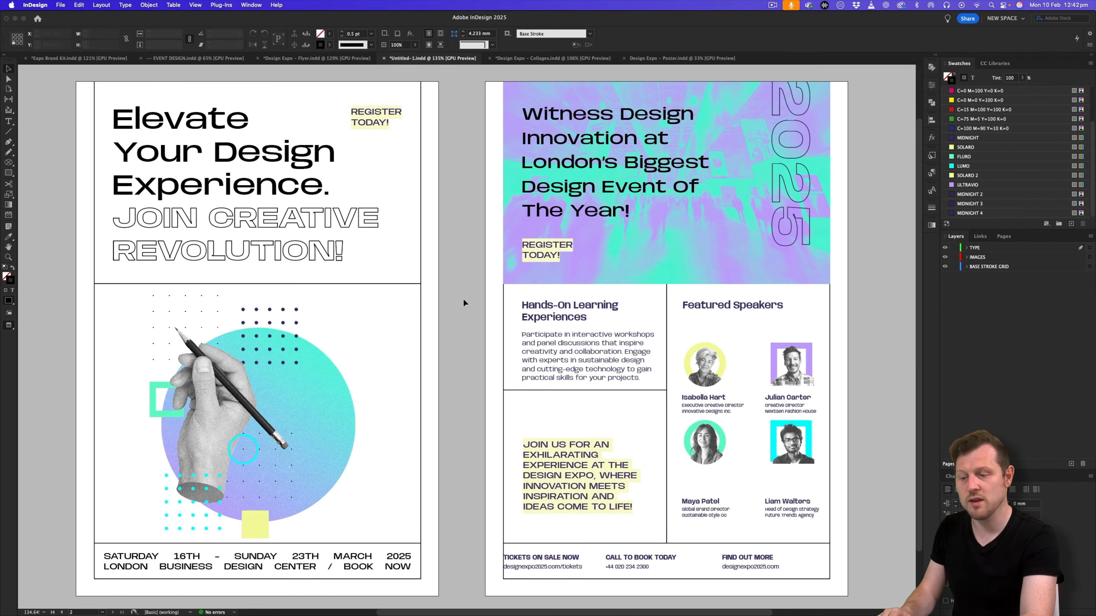
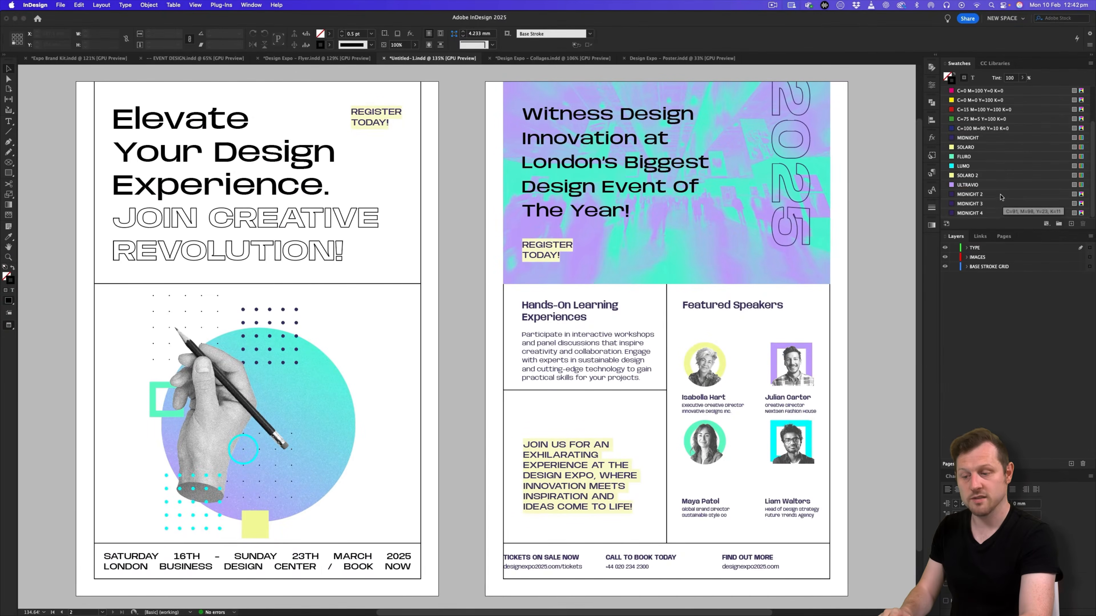
{"action": "left_click", "coordinate": [1001, 198]}
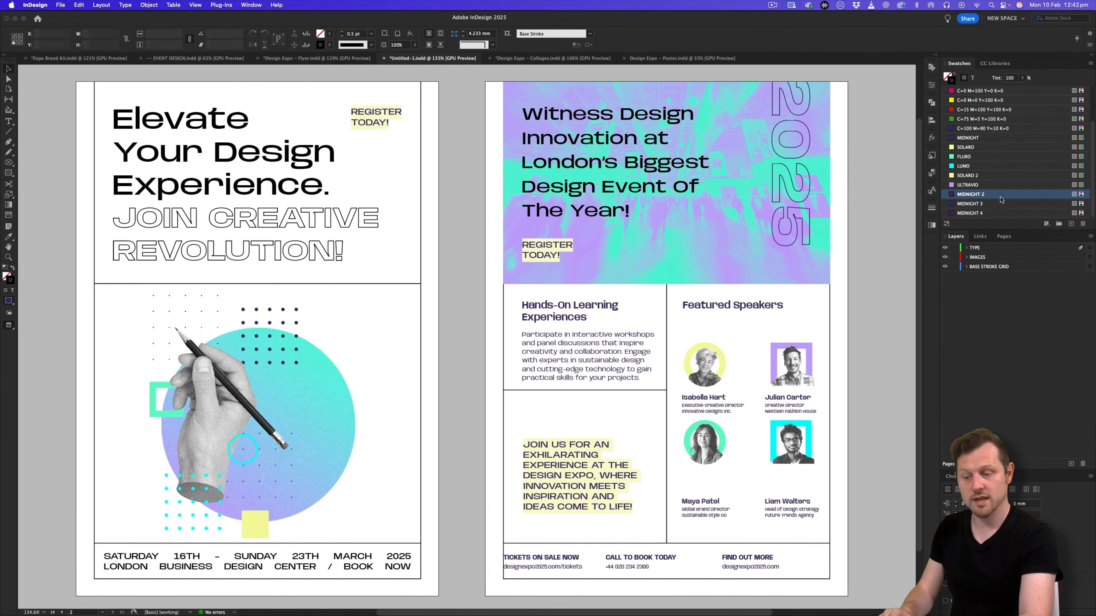
{"action": "left_click", "coordinate": [996, 213], "text": "shift"}
{"action": "right_click", "coordinate": [1006, 209]}
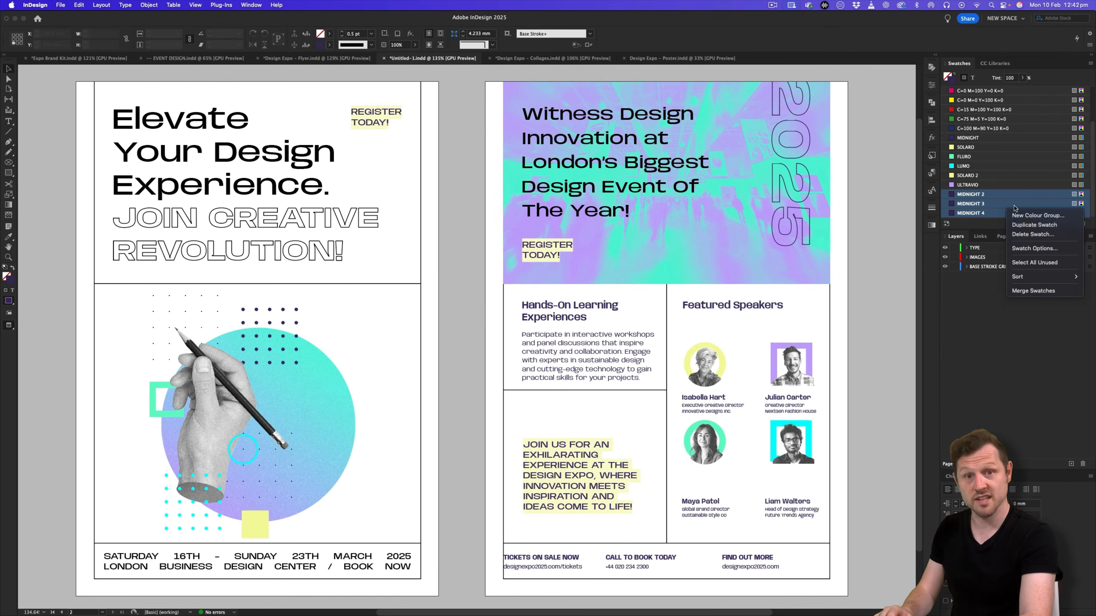
{"action": "left_click", "coordinate": [1026, 236]}
{"action": "left_click", "coordinate": [616, 307]}
{"action": "left_click", "coordinate": [583, 405]}
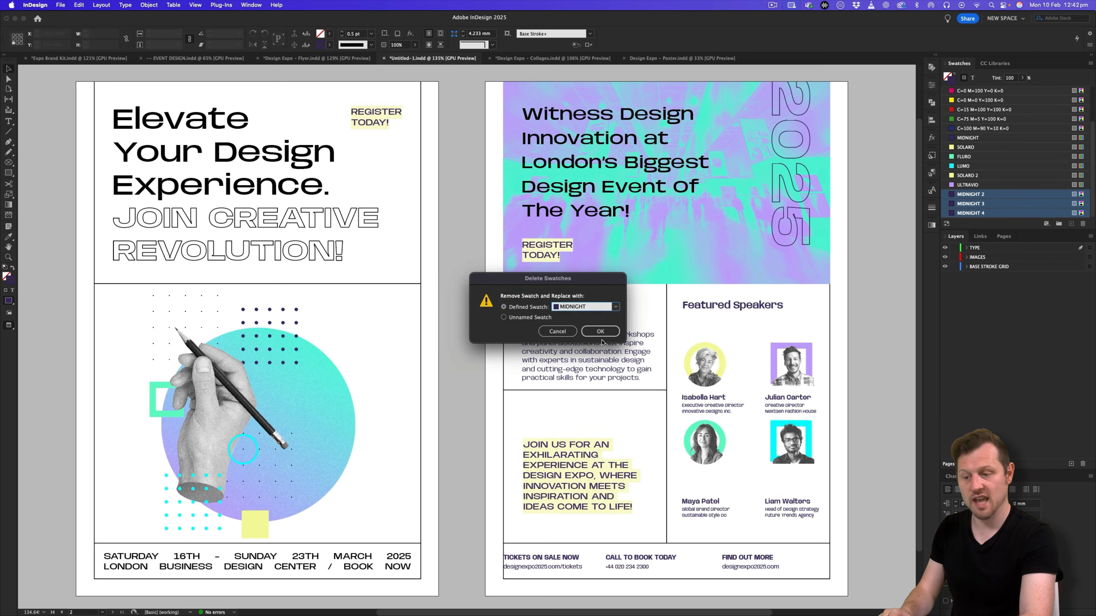
{"action": "left_click", "coordinate": [600, 332]}
Delete the SOLARO 2 swatch and replace it with SOLARO.
{"action": "left_click", "coordinate": [995, 205]}
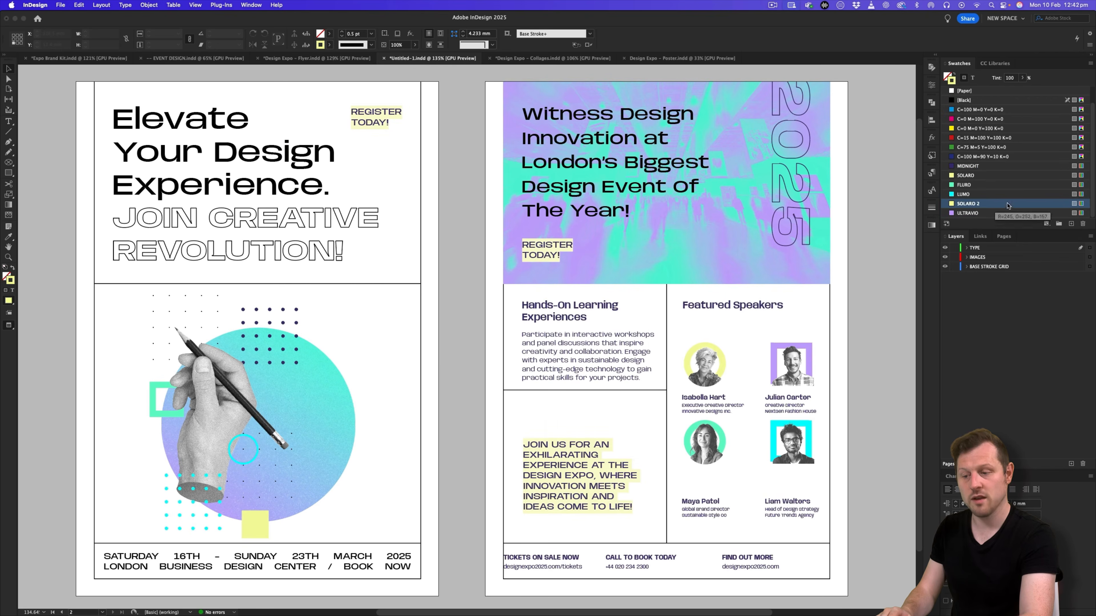
{"action": "left_click", "coordinate": [1082, 224]}
{"action": "left_click", "coordinate": [616, 306]}
{"action": "left_click", "coordinate": [583, 415]}
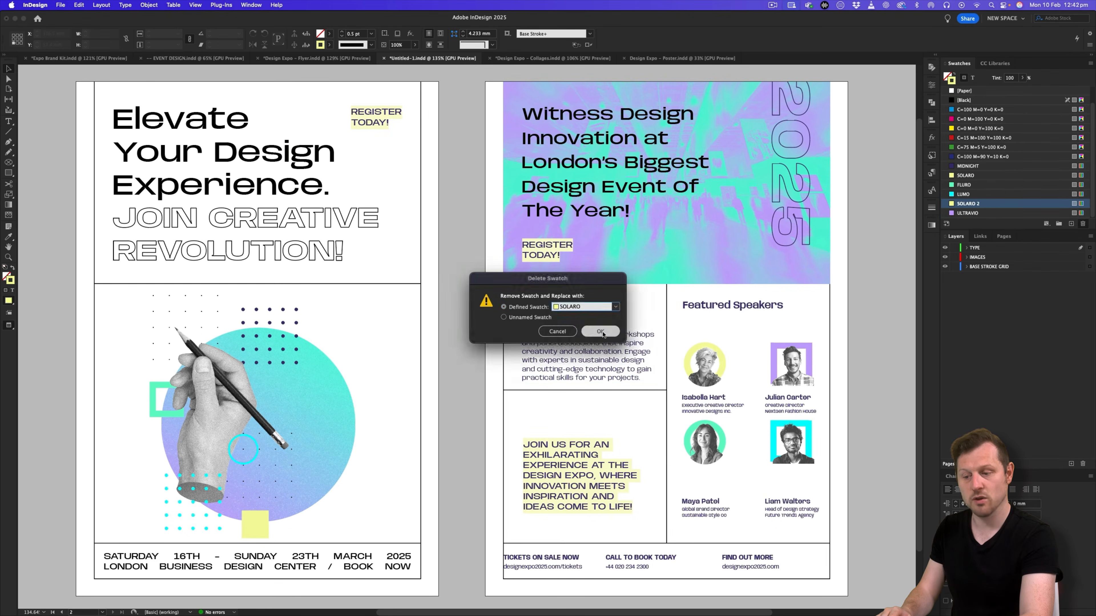
{"action": "left_click", "coordinate": [600, 331]}
Group the swatches from MIDNIGHT to ULTRAVIO into a colour group named "DESIGN EXPO PALETTE".
{"action": "left_click", "coordinate": [992, 176]}
{"action": "left_click", "coordinate": [992, 213], "text": "shift"}
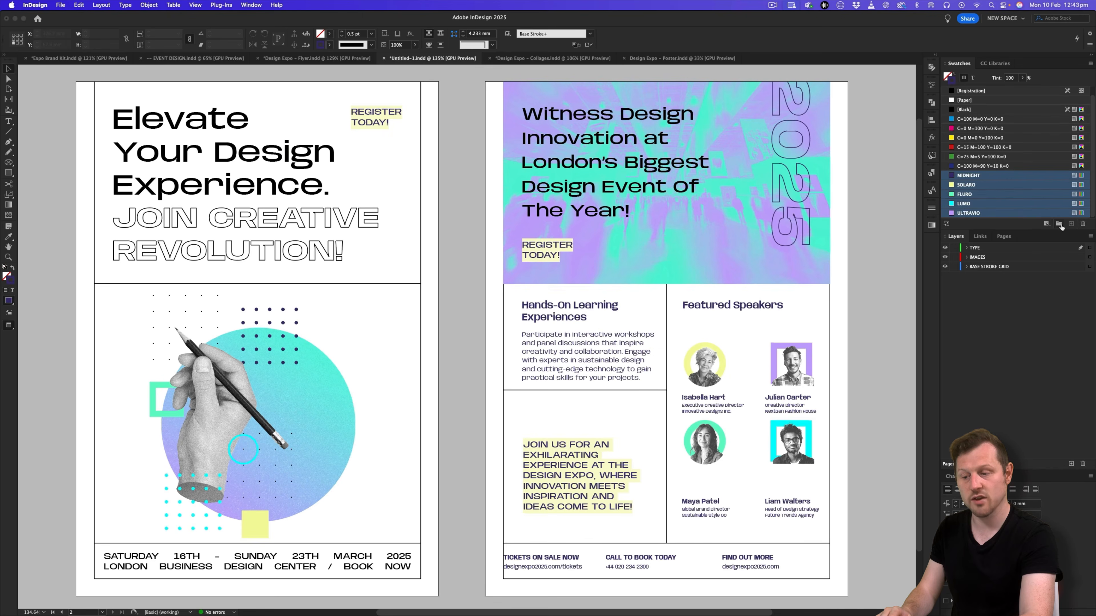
{"action": "left_click", "coordinate": [1059, 224]}
{"action": "double_click", "coordinate": [966, 175]}
{"action": "type", "text": "DESIGN EXPO PAL;ETT"}
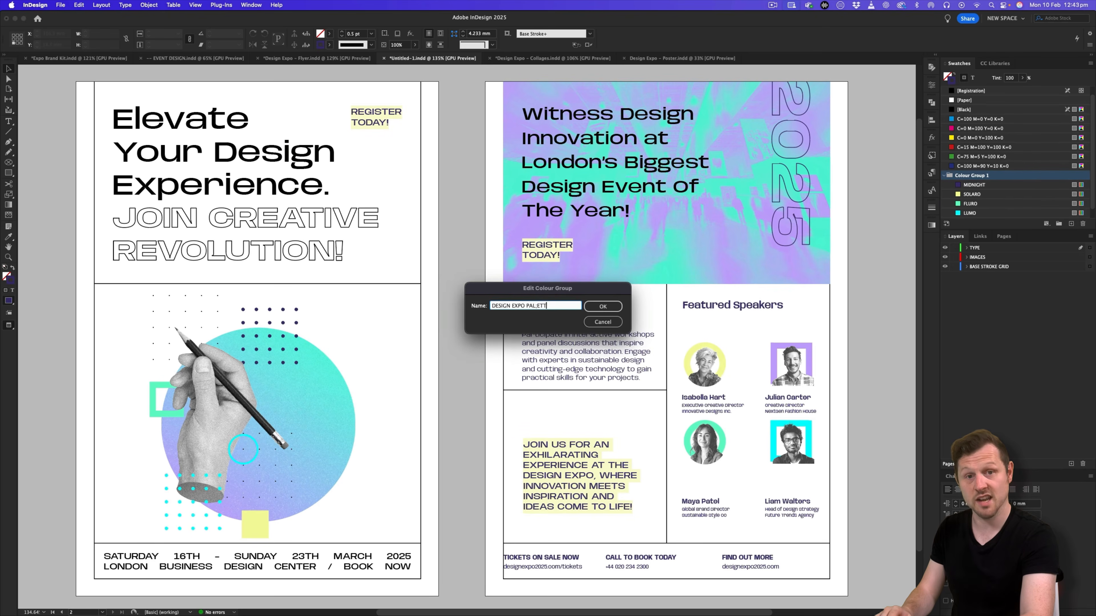
{"action": "type", "text": "E"}
{"action": "left_click", "coordinate": [602, 306]}
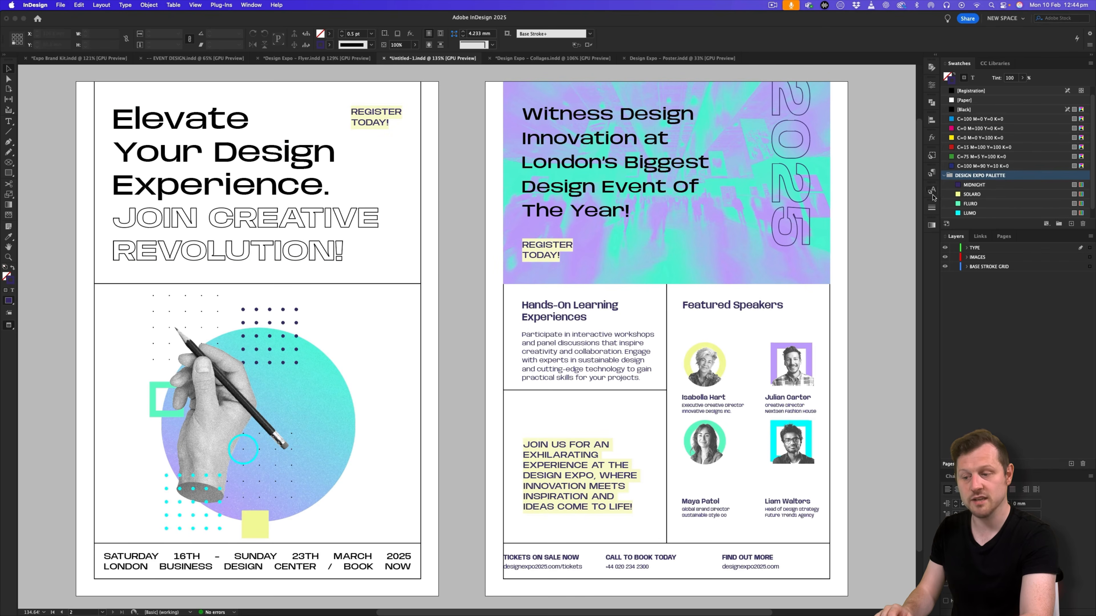
Edit the Header paragraph style to use MIDNIGHT as its character colour.
{"action": "left_click", "coordinate": [932, 174]}
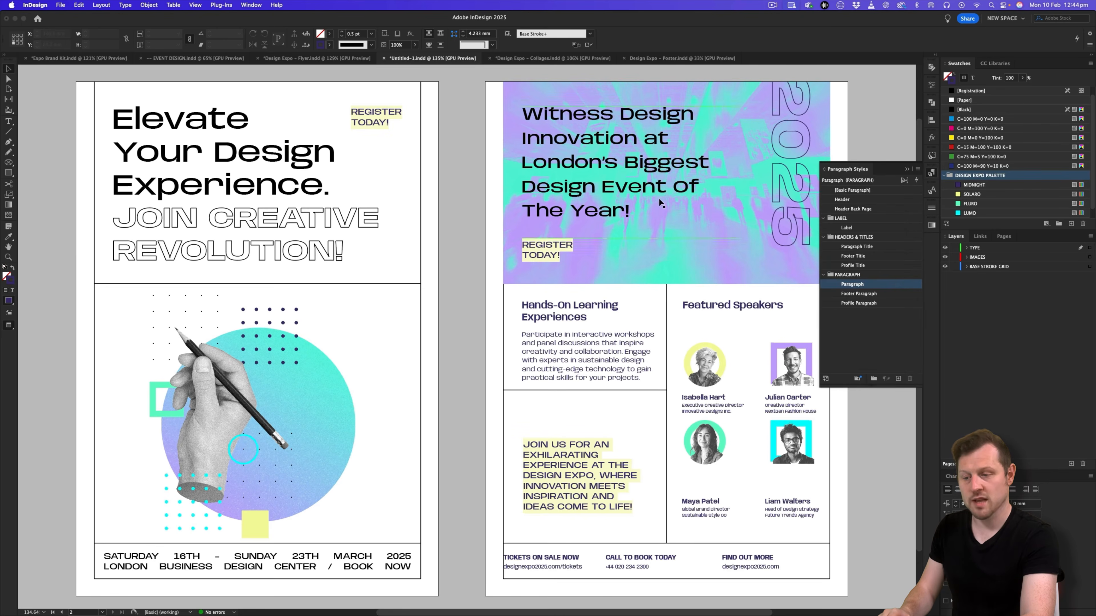
{"action": "scroll", "coordinate": [658, 198], "scroll_direction": "right", "scroll_amount": 3}
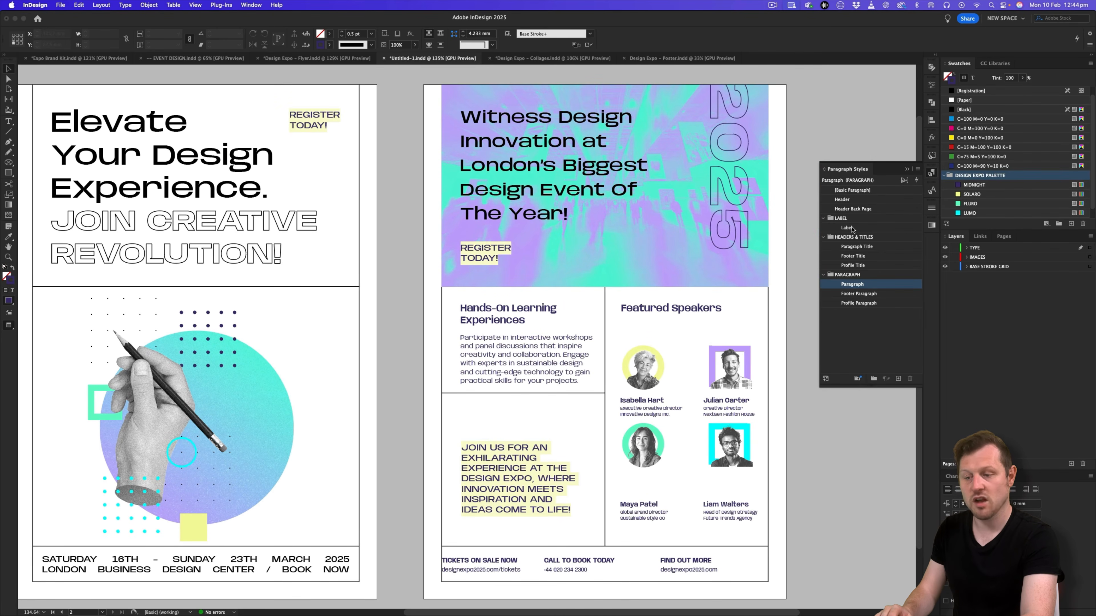
{"action": "double_click", "coordinate": [866, 201]}
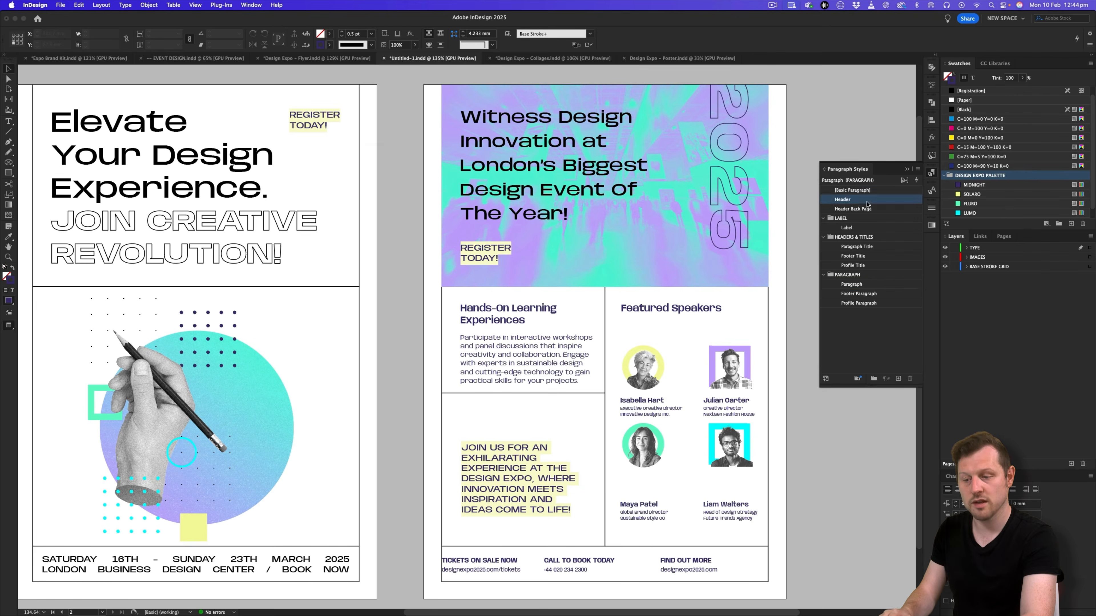
{"action": "left_click", "coordinate": [378, 319]}
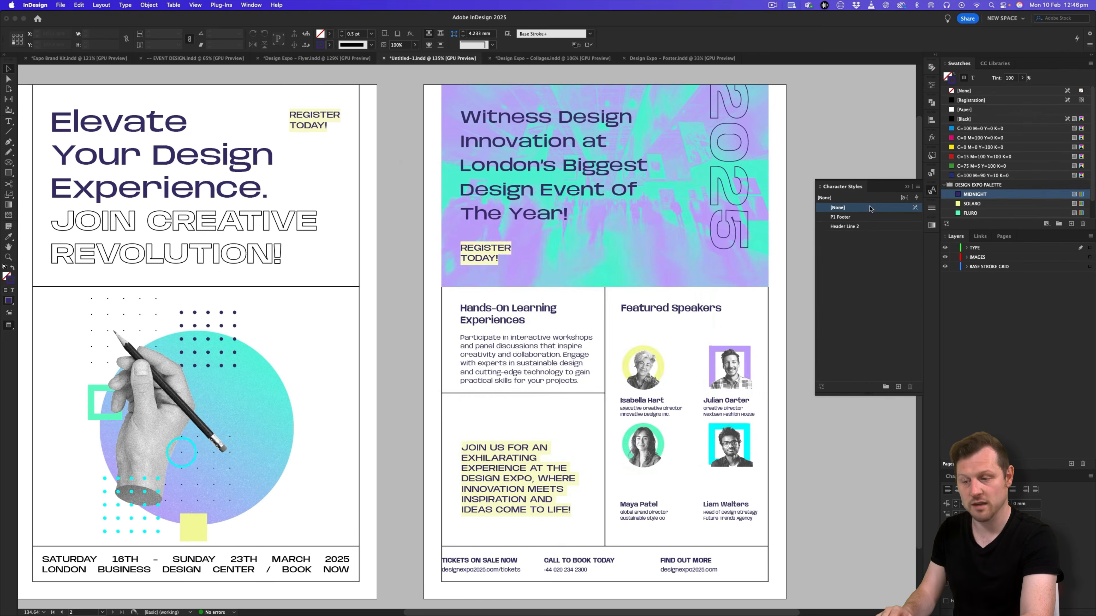
Edit the P1 Footer character style to use MIDNIGHT as its character colour.
{"action": "double_click", "coordinate": [885, 217]}
{"action": "left_click", "coordinate": [434, 224]}
{"action": "scroll", "coordinate": [578, 259], "scroll_direction": "down", "scroll_amount": 3}
{"action": "left_click", "coordinate": [571, 253]}
{"action": "left_click", "coordinate": [672, 429]}
Set the stroke colour of the Header Line 2 character style to ULTRAVIO.
{"action": "double_click", "coordinate": [882, 227]}
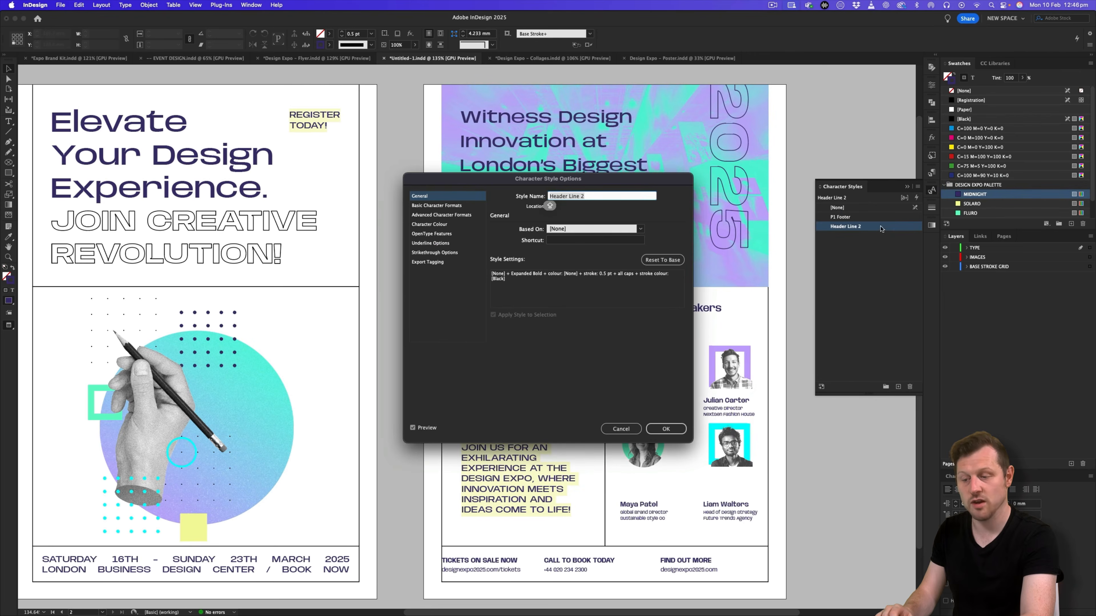
{"action": "left_click", "coordinate": [449, 225]}
{"action": "scroll", "coordinate": [575, 277], "scroll_direction": "down", "scroll_amount": 4}
{"action": "left_click", "coordinate": [575, 292]}
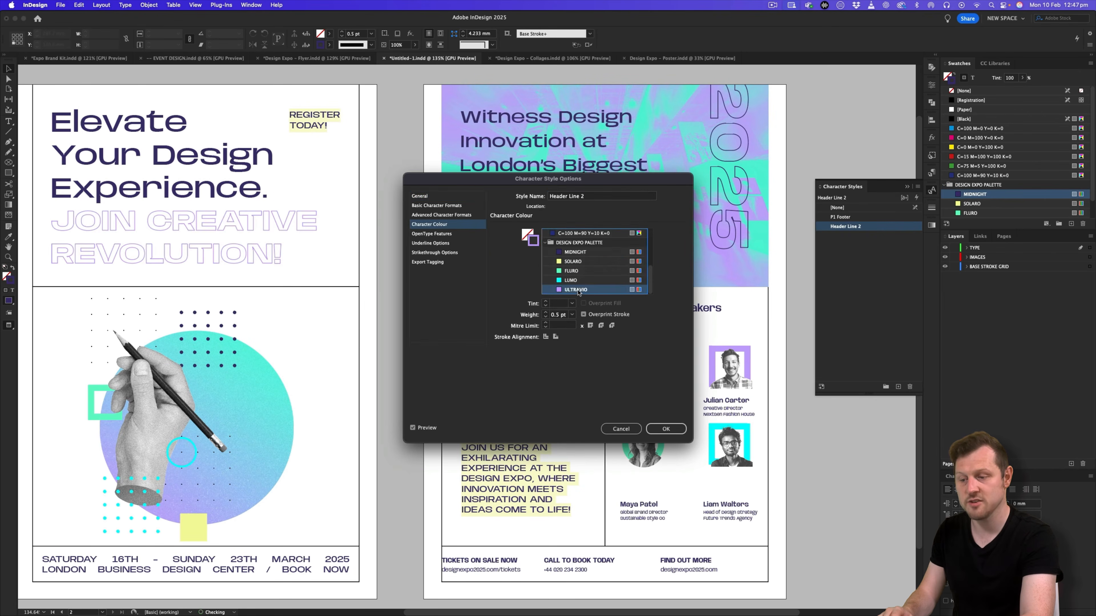
{"action": "left_click", "coordinate": [673, 428]}
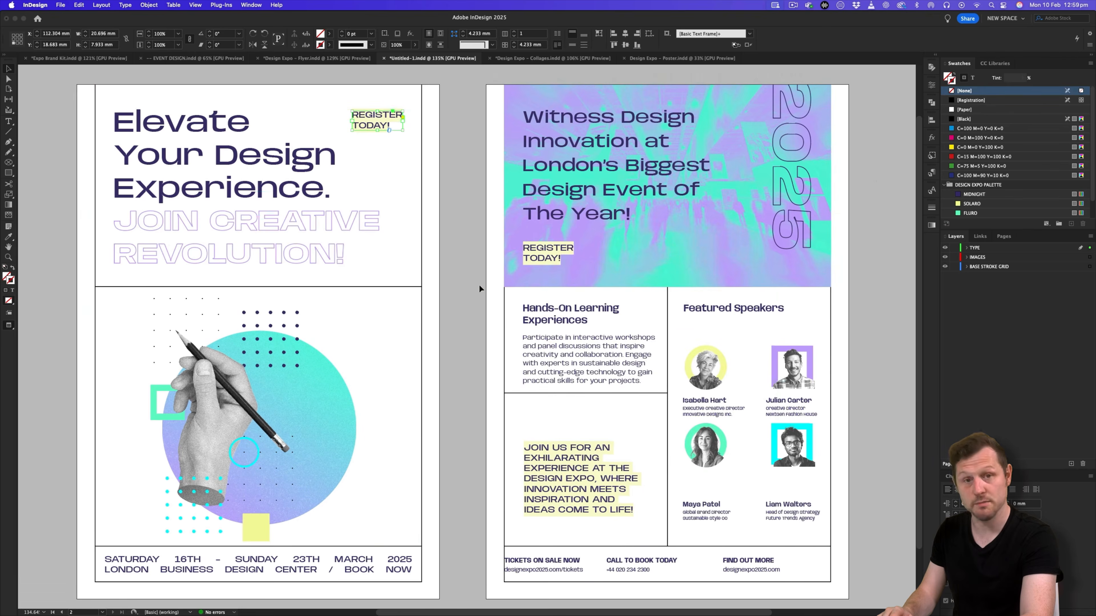
{"action": "key", "text": "w"}
{"action": "key", "text": "w"}
{"action": "key", "text": "w"}
{"action": "key", "text": "w"}
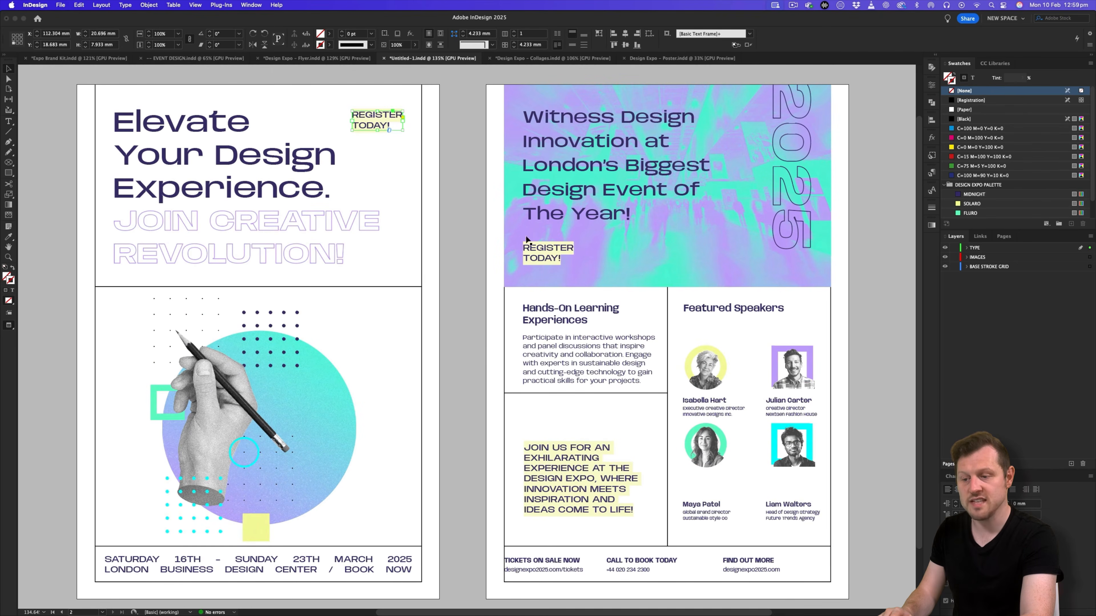
Examine the "REGISTER TODAY!" label beside the front page's headline up close.
{"action": "left_click", "coordinate": [470, 315]}
{"action": "key", "text": "z"}
{"action": "left_click_drag", "start_coordinate": [399, 118], "coordinate": [466, 190]}
{"action": "left_click_drag", "start_coordinate": [466, 190], "coordinate": [494, 218]}
{"action": "key", "text": "v"}
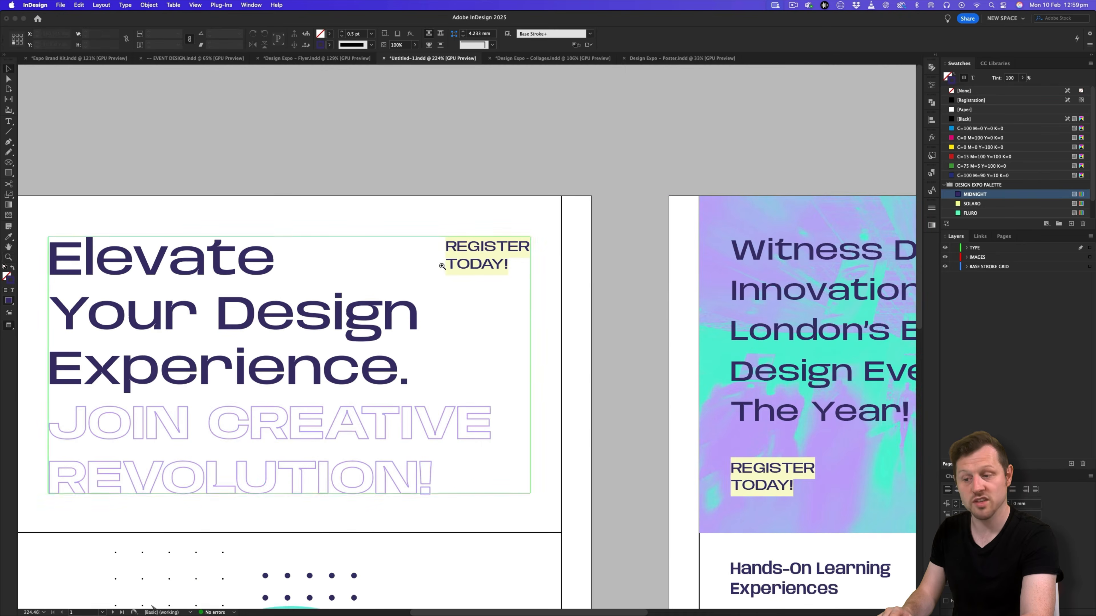
{"action": "scroll", "coordinate": [441, 262], "scroll_direction": "up", "scroll_amount": 3}
{"action": "left_click", "coordinate": [515, 245]}
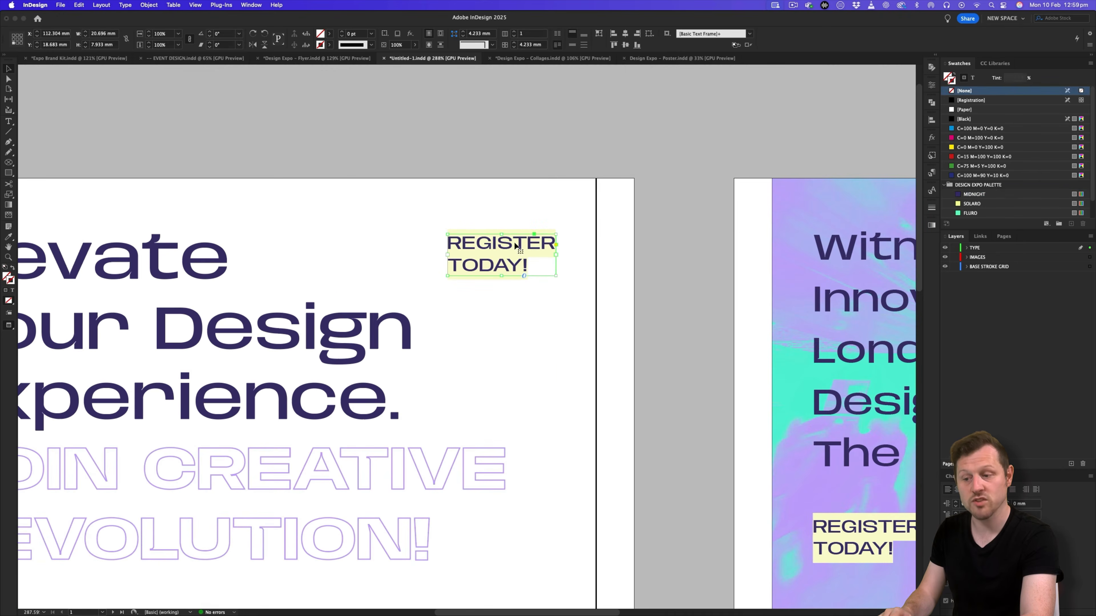
{"action": "left_click", "coordinate": [665, 258]}
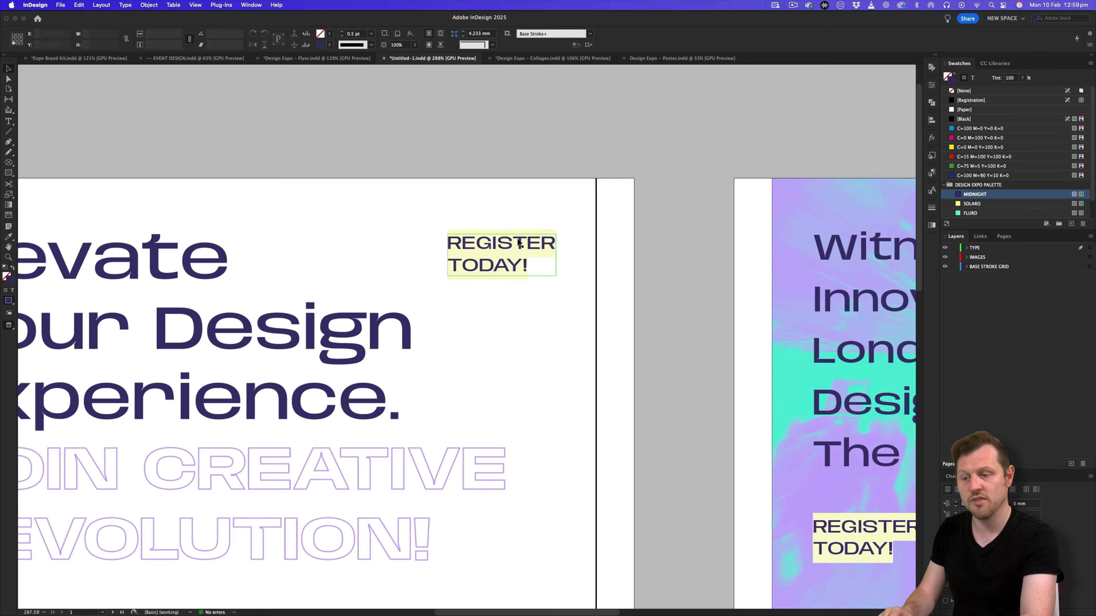
Change the Label paragraph style's underline colour to LUMO with a 20% tint.
{"action": "left_click", "coordinate": [932, 173]}
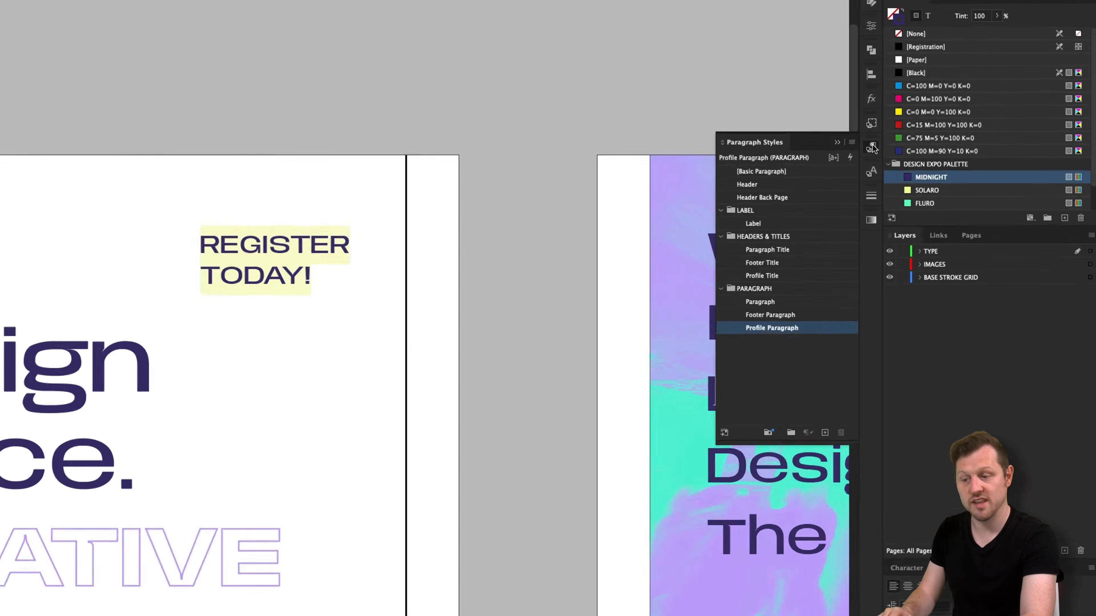
{"action": "double_click", "coordinate": [755, 225]}
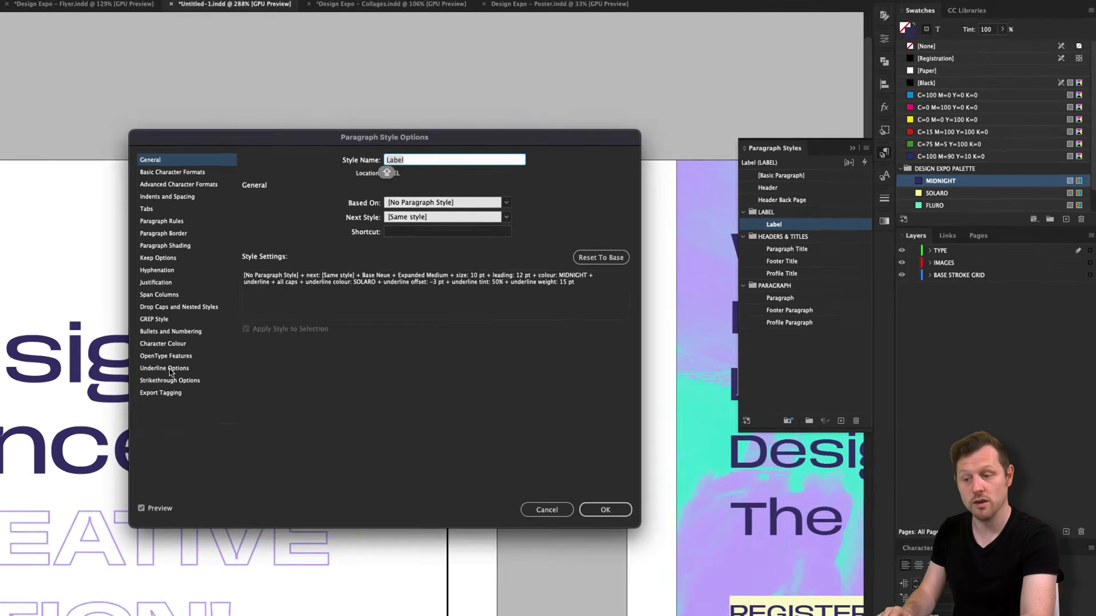
{"action": "left_click", "coordinate": [171, 369]}
{"action": "left_click", "coordinate": [460, 212]}
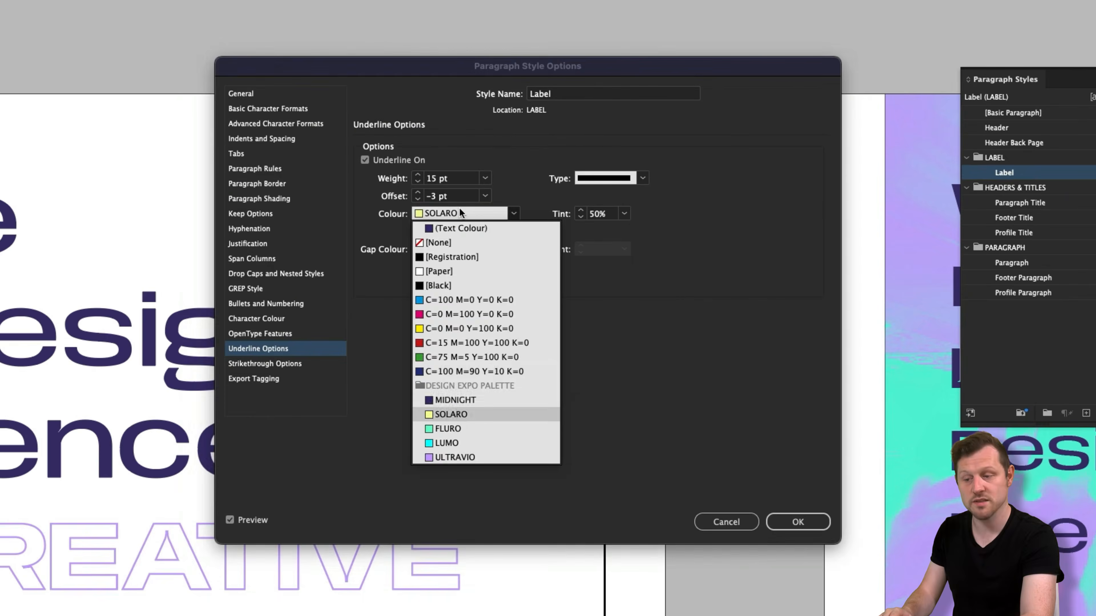
{"action": "left_click", "coordinate": [451, 442]}
{"action": "double_click", "coordinate": [593, 212]}
{"action": "type", "text": "20"}
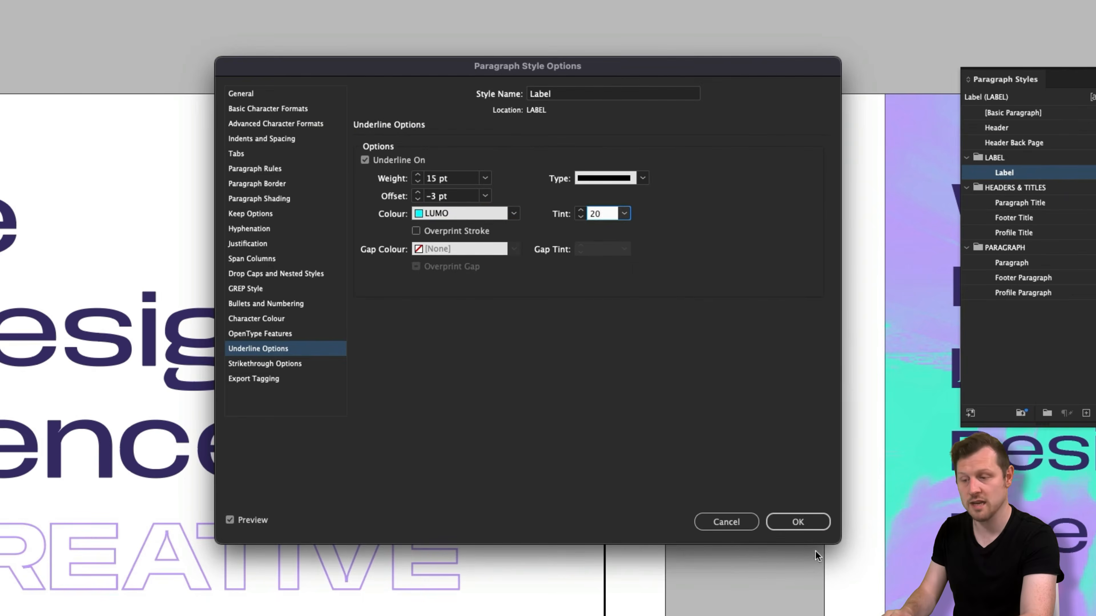
{"action": "left_click", "coordinate": [798, 522]}
{"action": "key", "text": "z"}
{"action": "left_click_drag", "start_coordinate": [715, 302], "coordinate": [609, 334]}
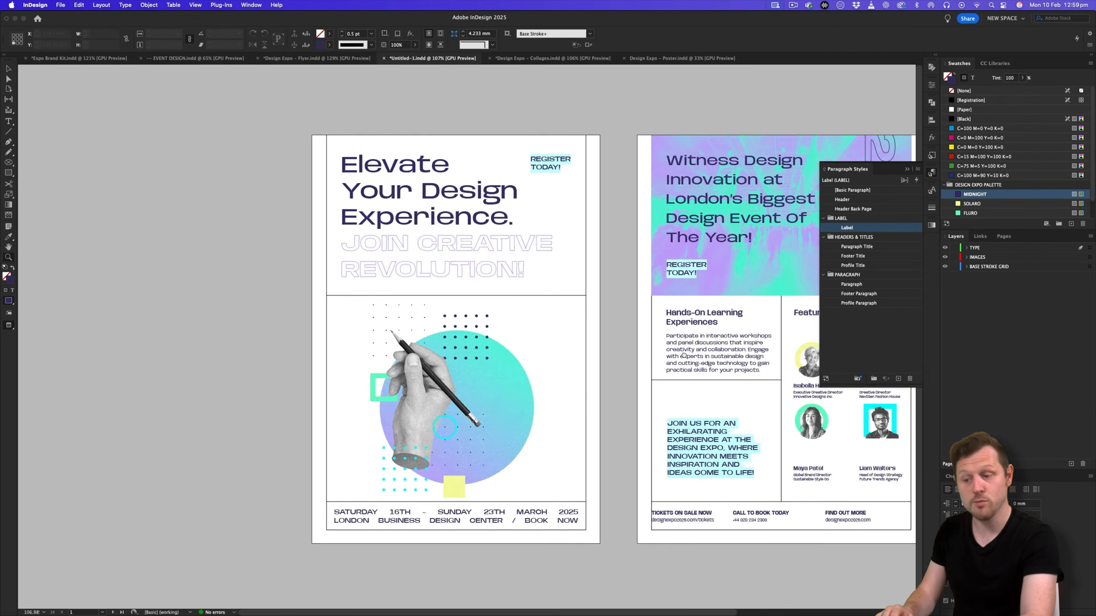
Set the stroke colour of the Base Stroke object style to ULTRAVIO.
{"action": "key", "text": "v"}
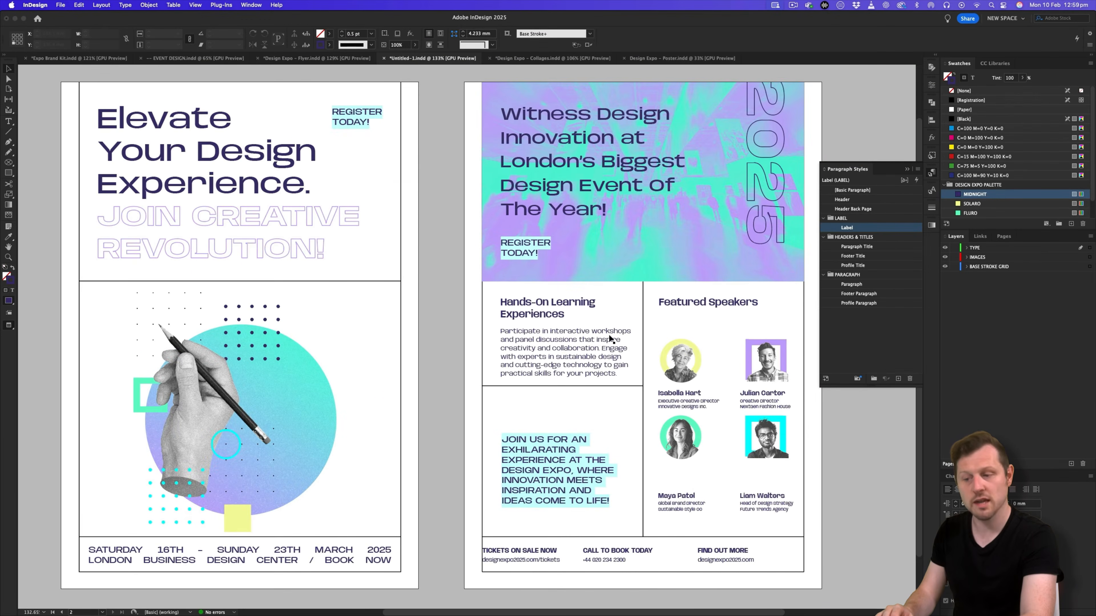
{"action": "left_click", "coordinate": [931, 157]}
{"action": "double_click", "coordinate": [849, 200]}
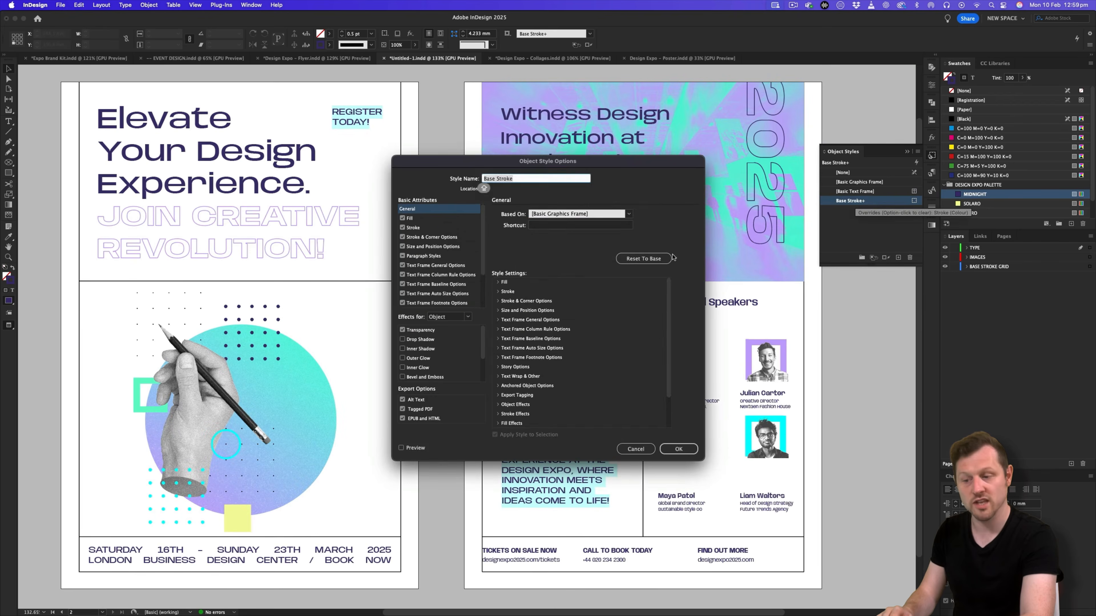
{"action": "left_click", "coordinate": [439, 227]}
{"action": "scroll", "coordinate": [614, 250], "scroll_direction": "down", "scroll_amount": 5}
{"action": "left_click", "coordinate": [592, 270]}
{"action": "left_click", "coordinate": [678, 448]}
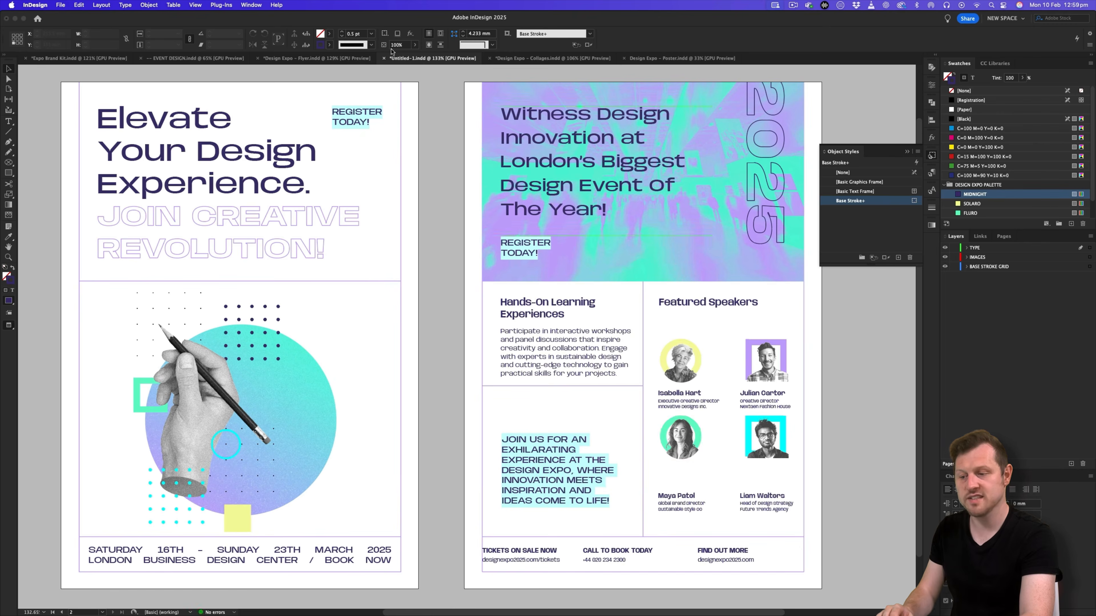
Draw a rectangle of about 133.4 × 14.7 mm over the front page's footer cell on the BASE STROKE GRID layer.
{"action": "left_click", "coordinate": [342, 59]}
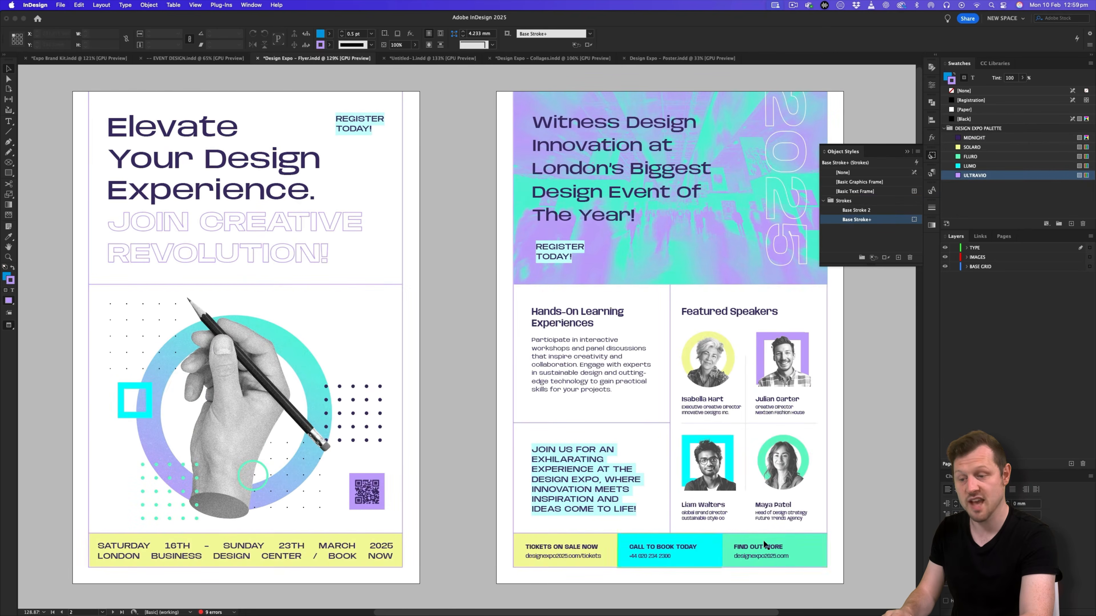
{"action": "left_click", "coordinate": [439, 61]}
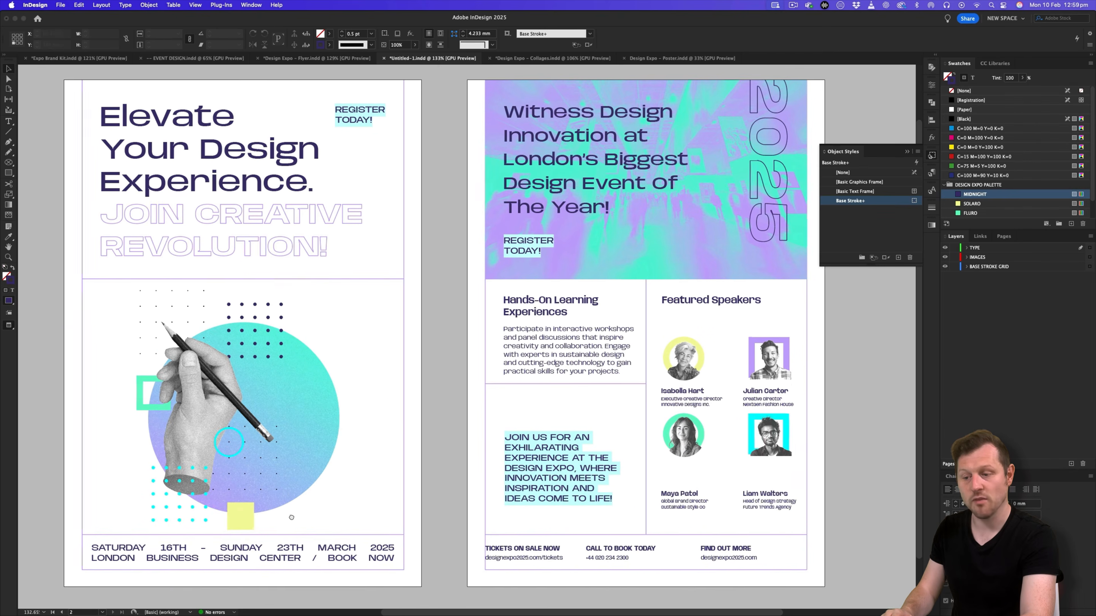
{"action": "scroll", "coordinate": [415, 496], "scroll_direction": "left", "scroll_amount": 5}
{"action": "scroll", "coordinate": [415, 496], "scroll_direction": "down", "scroll_amount": 2}
{"action": "key", "text": "z"}
{"action": "left_click_drag", "start_coordinate": [416, 483], "coordinate": [519, 389]}
{"action": "left_click", "coordinate": [990, 267]}
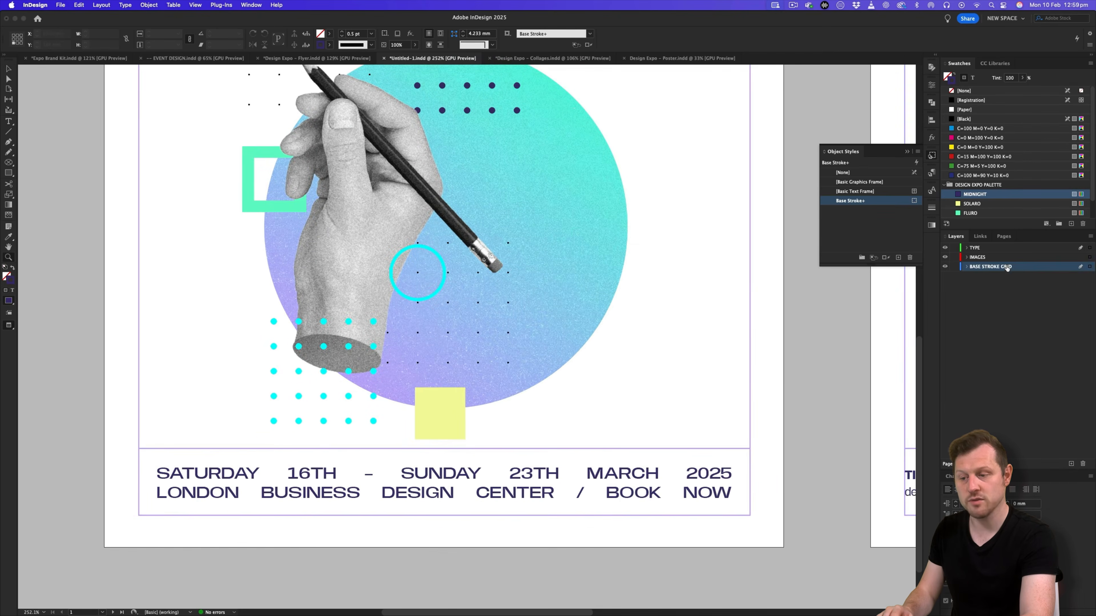
{"action": "left_click", "coordinate": [10, 164]}
{"action": "right_click", "coordinate": [9, 164]}
{"action": "left_click", "coordinate": [35, 172]}
{"action": "left_click_drag", "start_coordinate": [540, 404], "coordinate": [521, 379]}
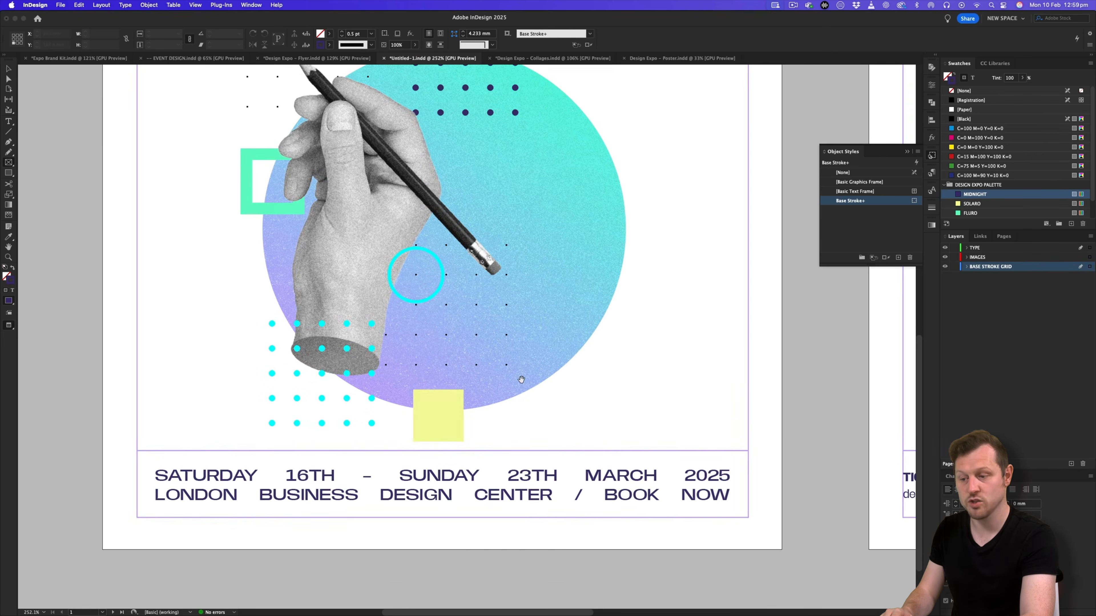
{"action": "left_click_drag", "start_coordinate": [138, 451], "coordinate": [748, 517]}
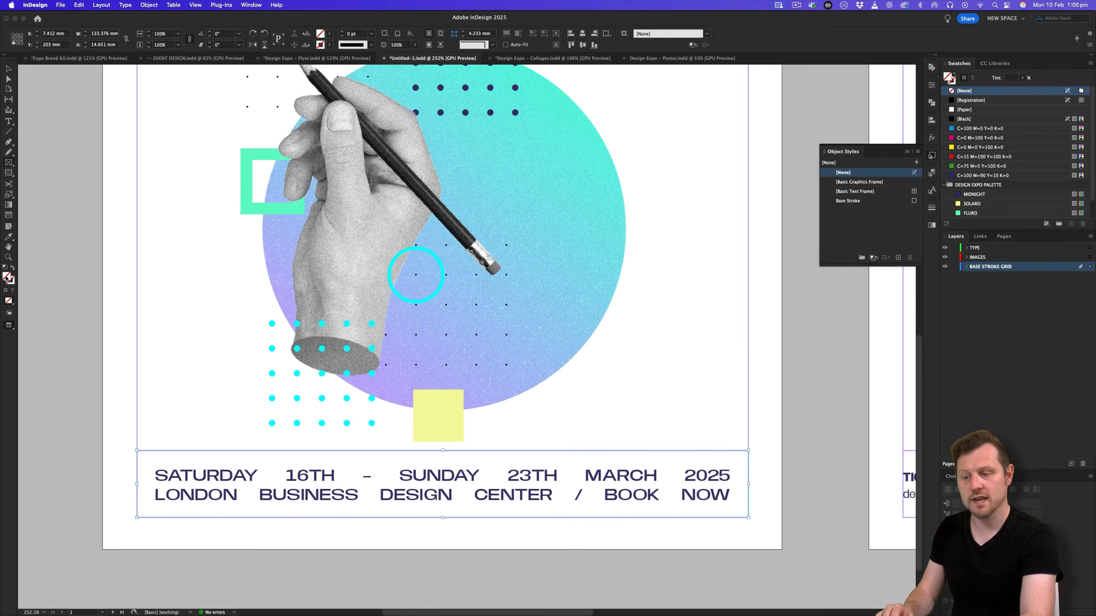
Fill the footer rectangle with SOLARO and arrange it behind the grid strokes.
{"action": "left_click", "coordinate": [973, 203]}
{"action": "key", "text": "v"}
{"action": "right_click", "coordinate": [450, 298]}
{"action": "mouse_move", "coordinate": [502, 408]}
{"action": "left_click", "coordinate": [576, 417]}
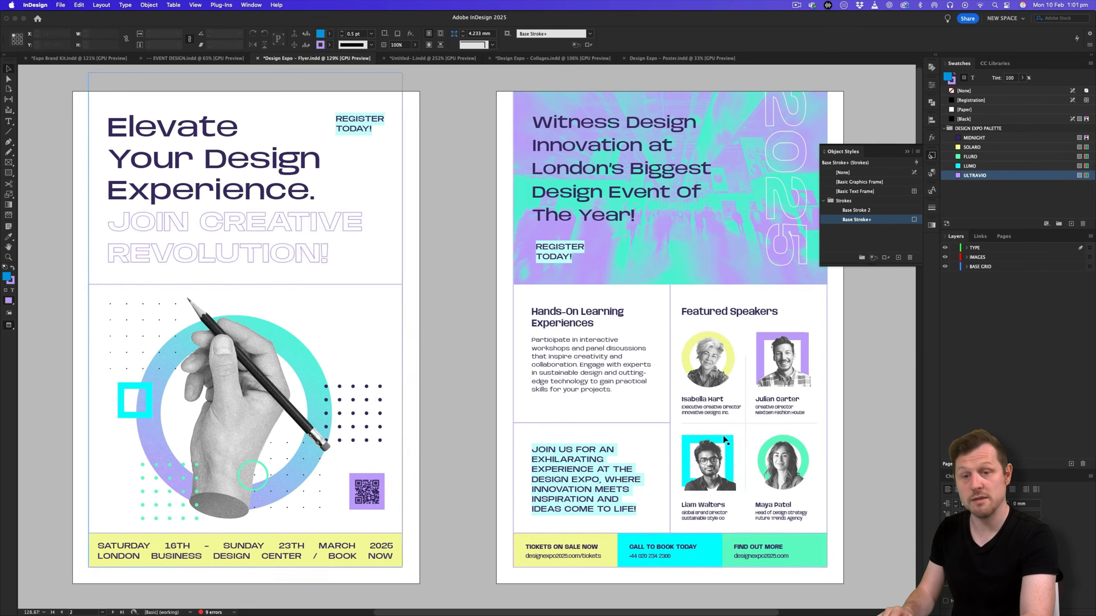
Duplicate the yellow footer rectangle onto the back page behind "TICKETS ON SALE NOW" and narrow it to 31.7 mm wide.
{"action": "scroll", "coordinate": [723, 435], "scroll_direction": "down", "scroll_amount": 3}
{"action": "scroll", "coordinate": [722, 435], "scroll_direction": "right", "scroll_amount": 4}
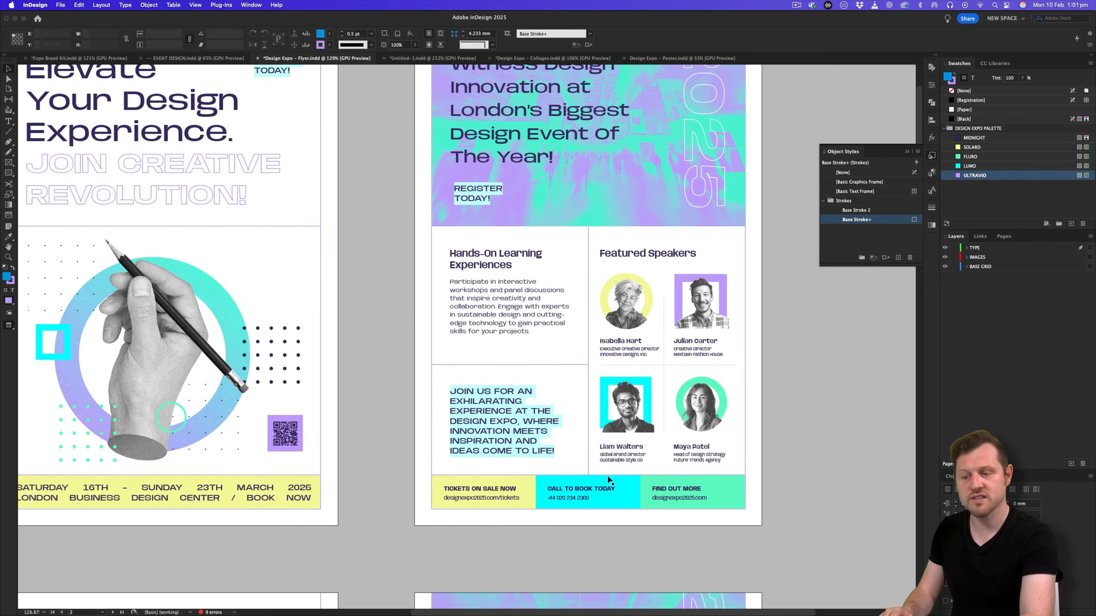
{"action": "left_click", "coordinate": [408, 59]}
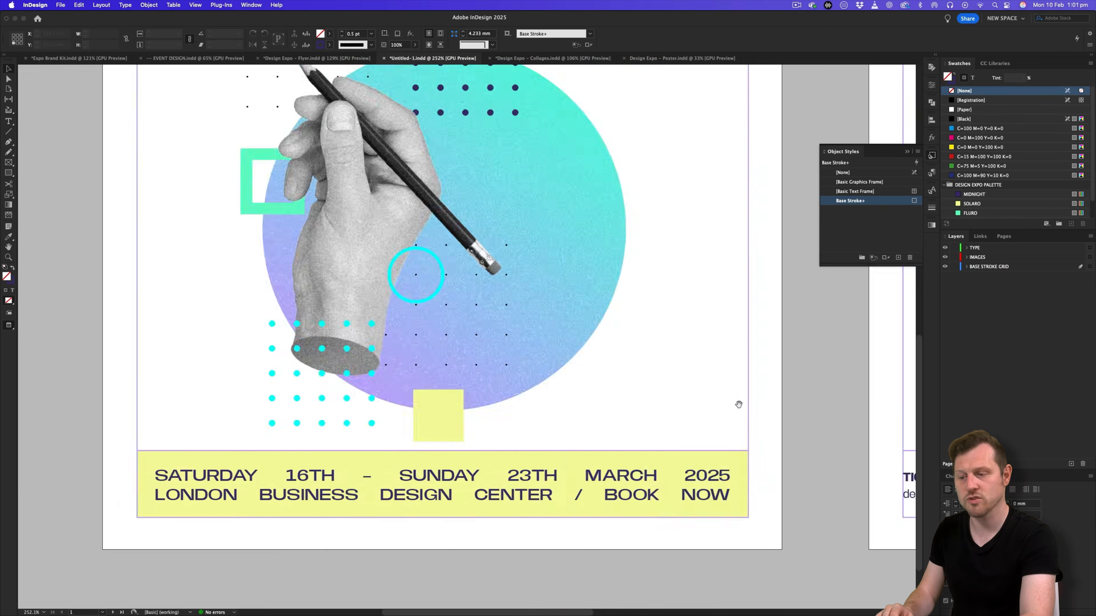
{"action": "scroll", "coordinate": [431, 449], "scroll_direction": "down", "scroll_amount": 3}
{"action": "left_click", "coordinate": [362, 455]}
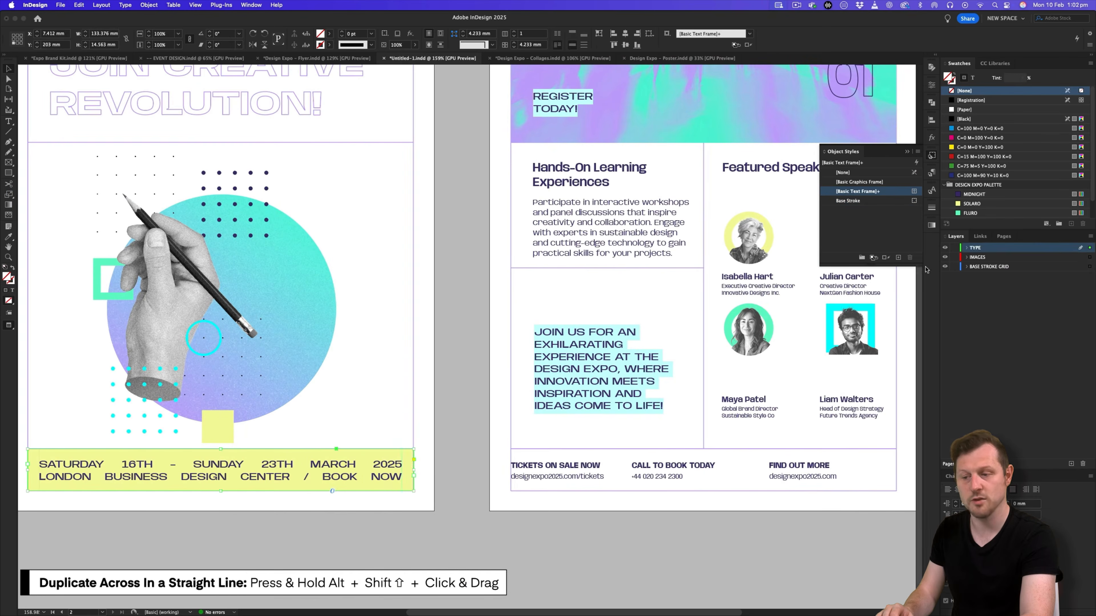
{"action": "left_click_drag", "start_coordinate": [362, 455], "coordinate": [601, 473]}
{"action": "scroll", "coordinate": [602, 473], "scroll_direction": "up", "scroll_amount": 4}
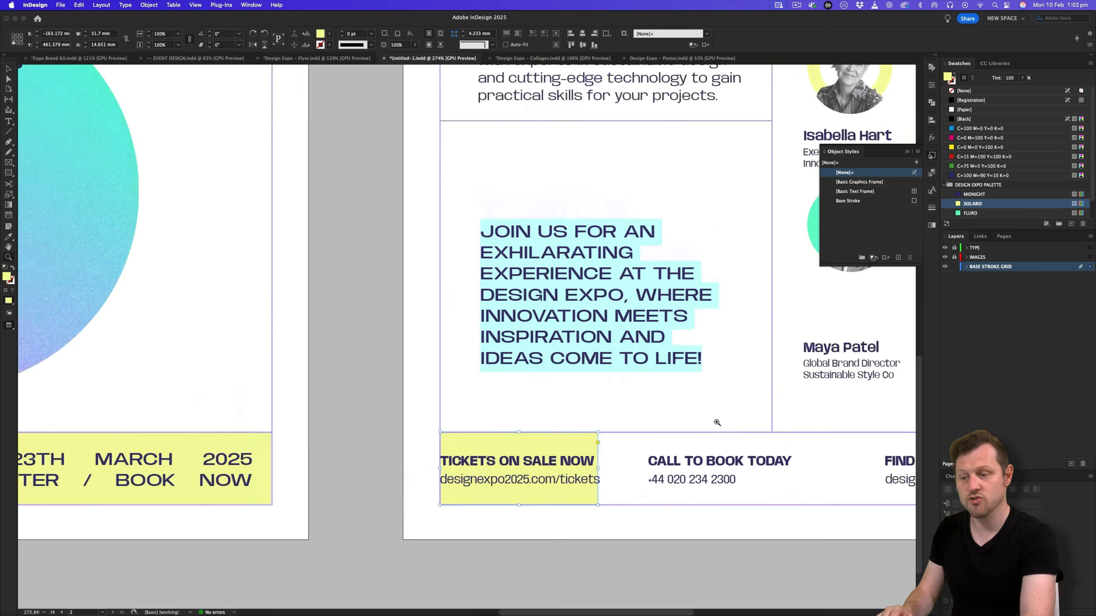
Duplicate the yellow block twice along the back page's footer, filling the second block with LUMO and the third with FLURO.
{"action": "left_click_drag", "start_coordinate": [400, 425], "coordinate": [586, 433]}
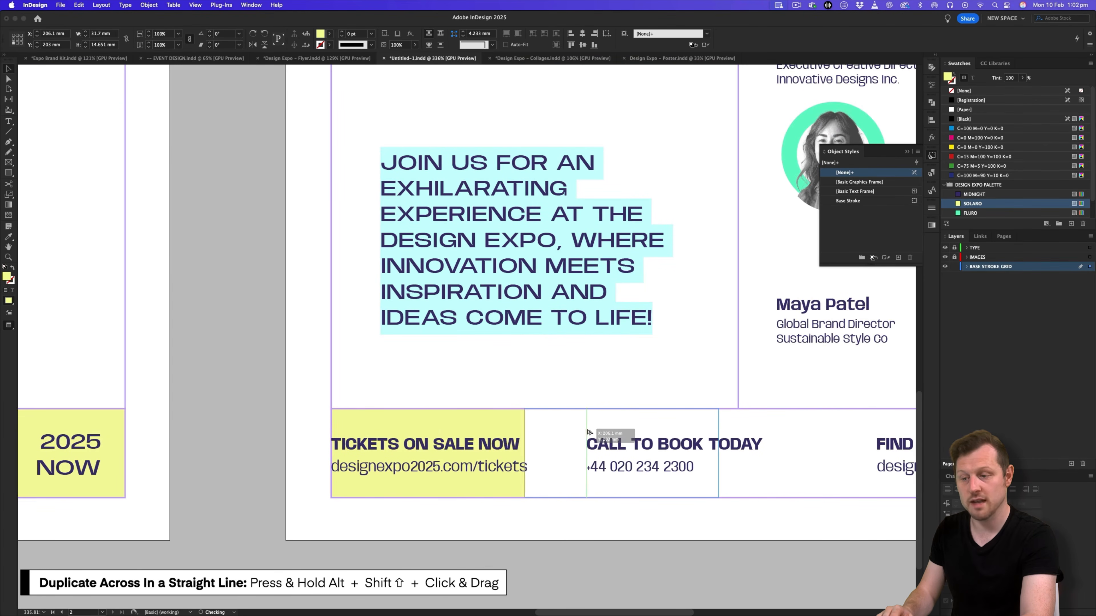
{"action": "left_click_drag", "start_coordinate": [588, 430], "coordinate": [587, 428]}
{"action": "scroll", "coordinate": [1000, 195], "scroll_direction": "down", "scroll_amount": 1}
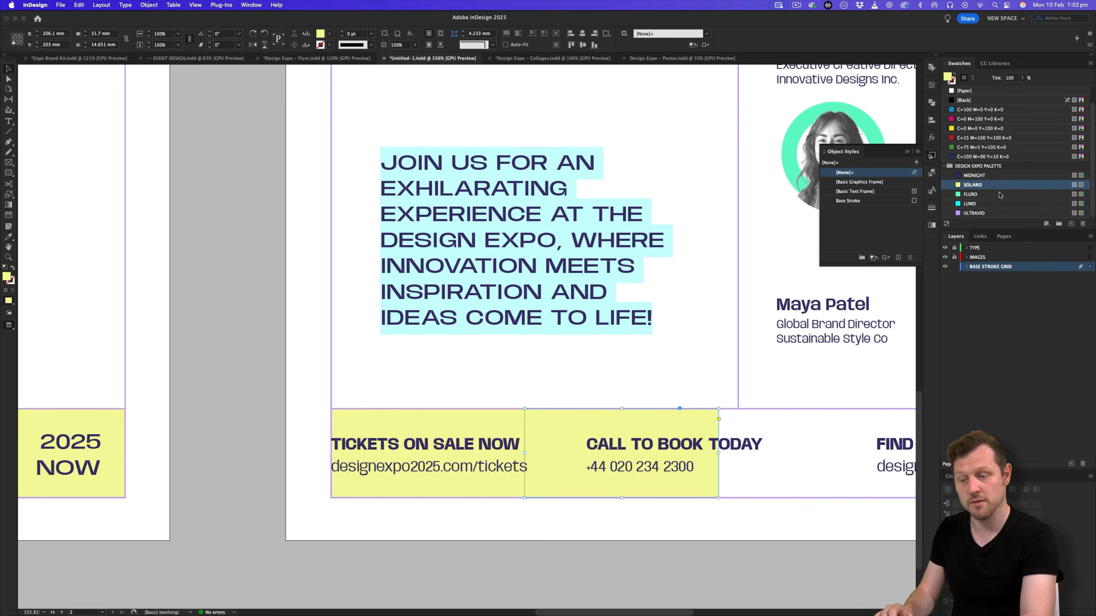
{"action": "left_click", "coordinate": [980, 205]}
{"action": "left_click_drag", "start_coordinate": [719, 319], "coordinate": [487, 342]}
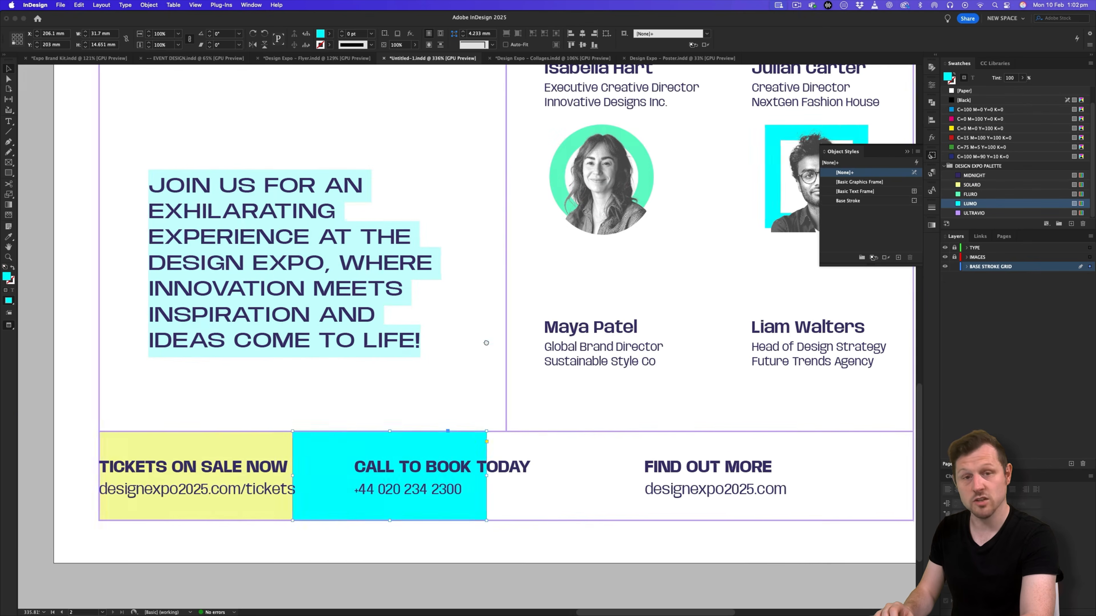
{"action": "left_click_drag", "start_coordinate": [328, 456], "coordinate": [525, 461]}
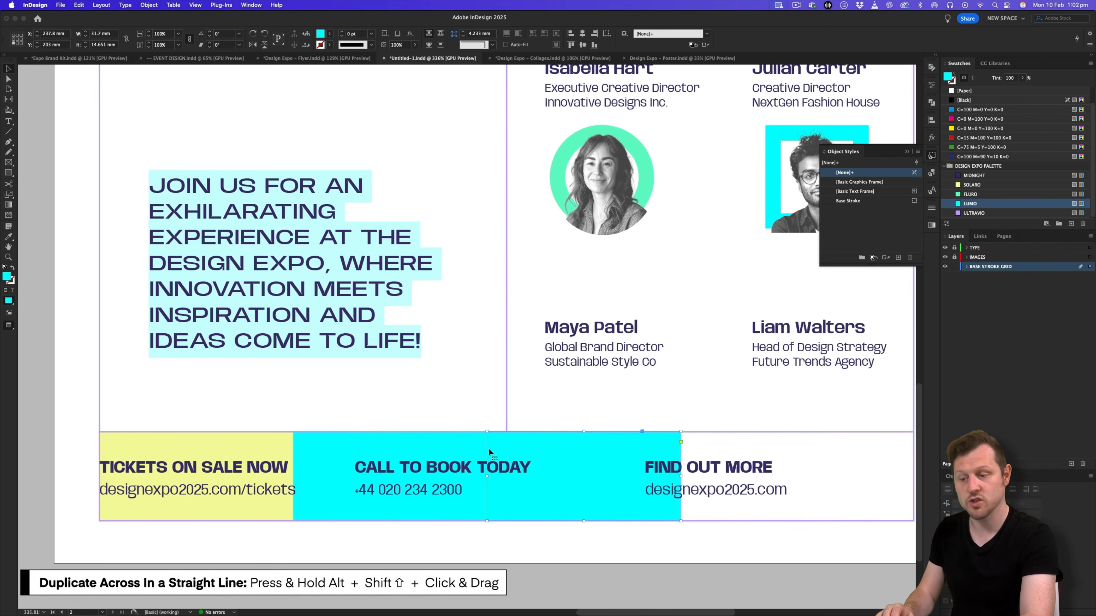
{"action": "left_click", "coordinate": [994, 195]}
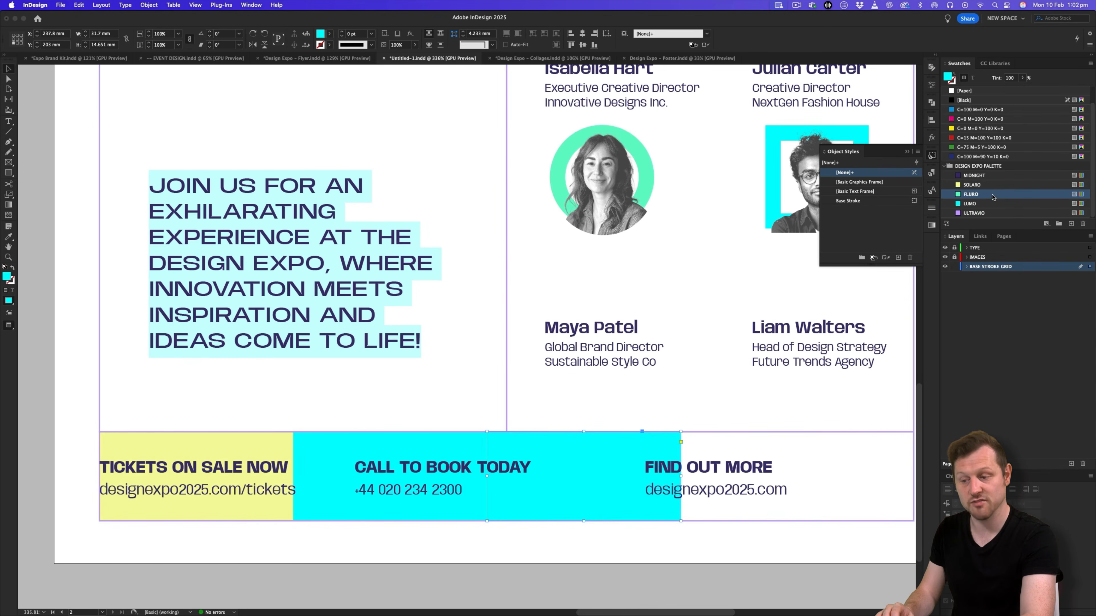
Resize the three coloured footer blocks so they span the back page's footer in equal thirds.
{"action": "left_click", "coordinate": [270, 443], "text": "shift"}
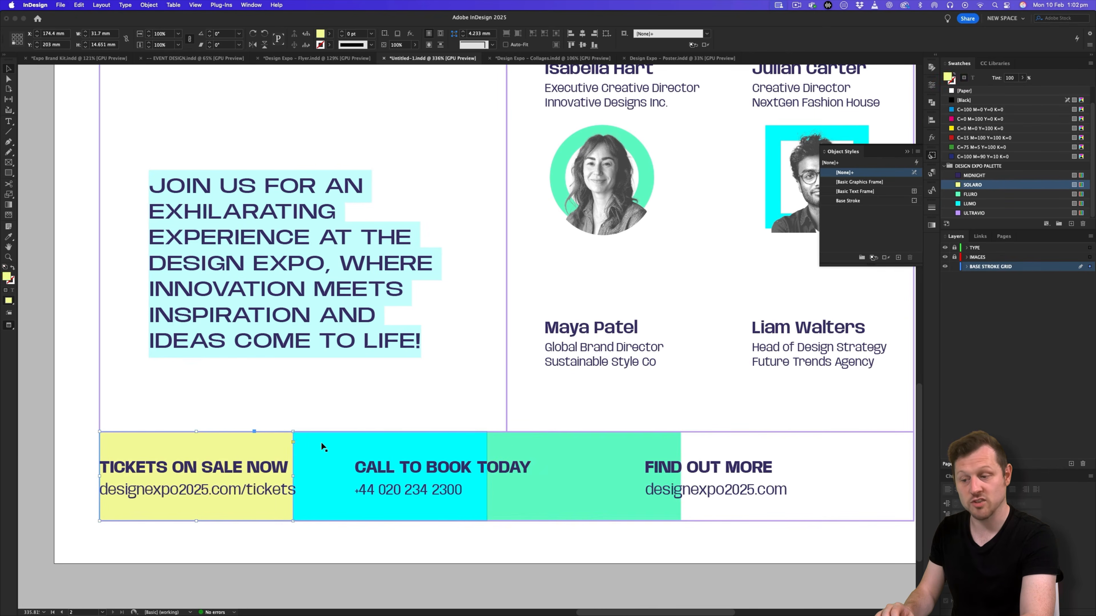
{"action": "left_click_drag", "start_coordinate": [682, 453], "coordinate": [754, 482]}
{"action": "left_click", "coordinate": [851, 434]}
{"action": "left_click_drag", "start_coordinate": [628, 383], "coordinate": [592, 391]}
{"action": "left_click_drag", "start_coordinate": [433, 427], "coordinate": [496, 434]}
{"action": "scroll", "coordinate": [609, 401], "scroll_direction": "right", "scroll_amount": 1}
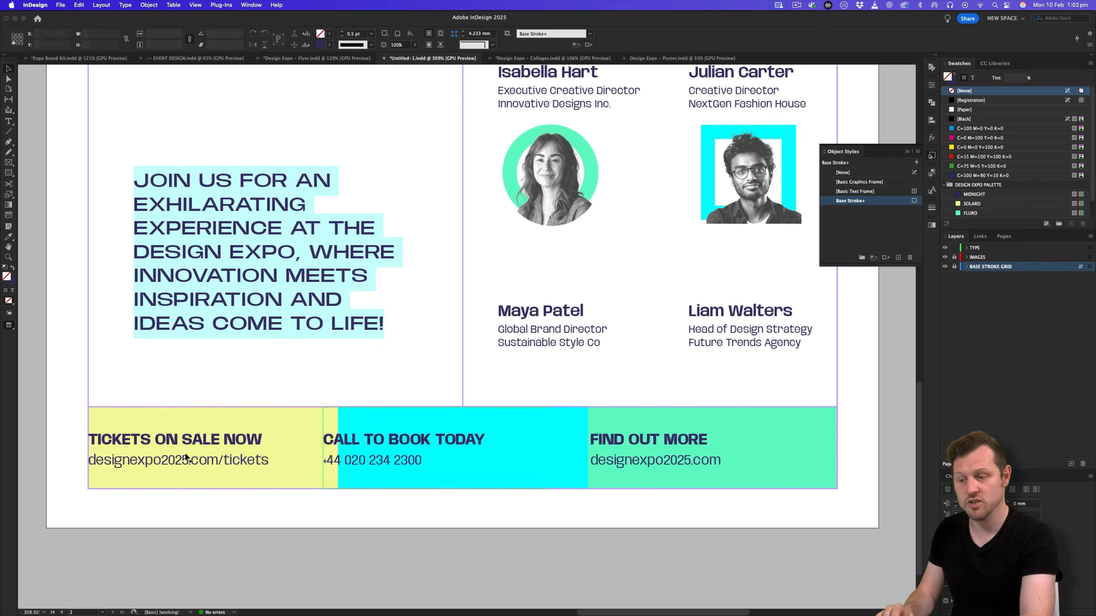
Move and resize the three footer text frames so each one matches the coloured block behind it.
{"action": "left_click_drag", "start_coordinate": [167, 449], "coordinate": [169, 454]}
{"action": "left_click_drag", "start_coordinate": [312, 449], "coordinate": [431, 447]}
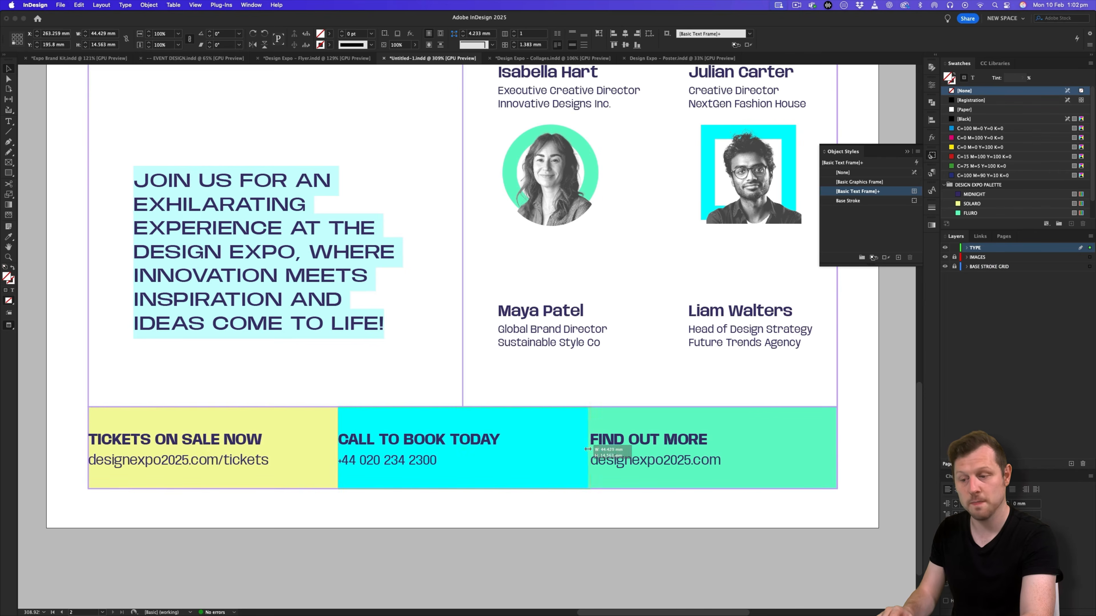
{"action": "mouse_move", "coordinate": [634, 447]}
{"action": "left_mouse_down"}
{"action": "mouse_move", "coordinate": [655, 449]}
{"action": "mouse_move", "coordinate": [634, 450]}
{"action": "left_mouse_up"}
{"action": "left_click_drag", "start_coordinate": [810, 448], "coordinate": [835, 448]}
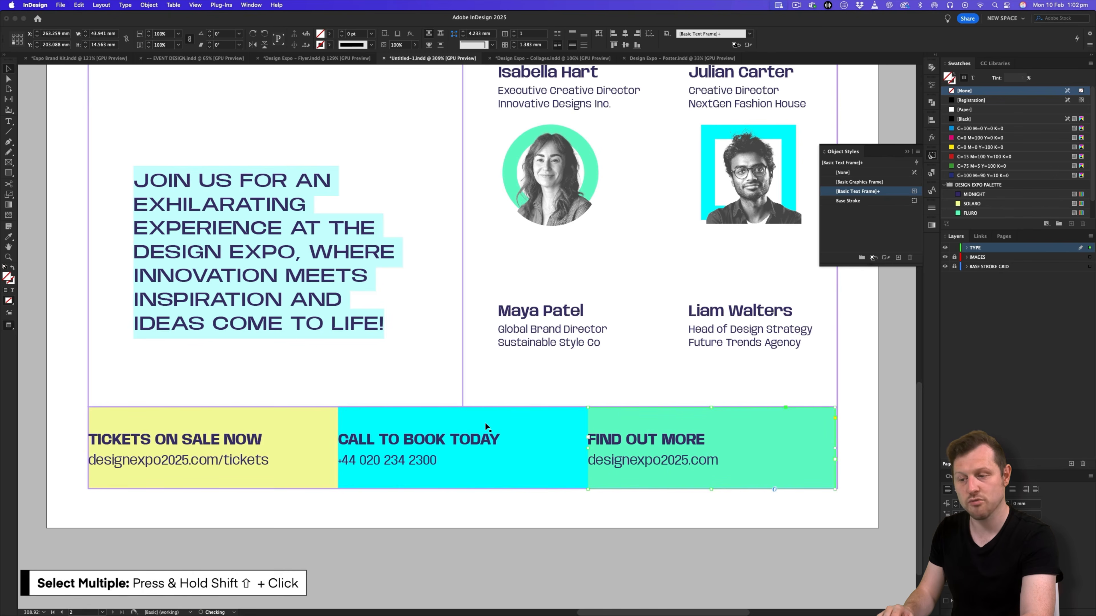
Give all three back-page footer text frames a left inset spacing of 5 mm.
{"action": "left_click", "coordinate": [377, 439], "text": "shift"}
{"action": "right_click", "coordinate": [230, 439]}
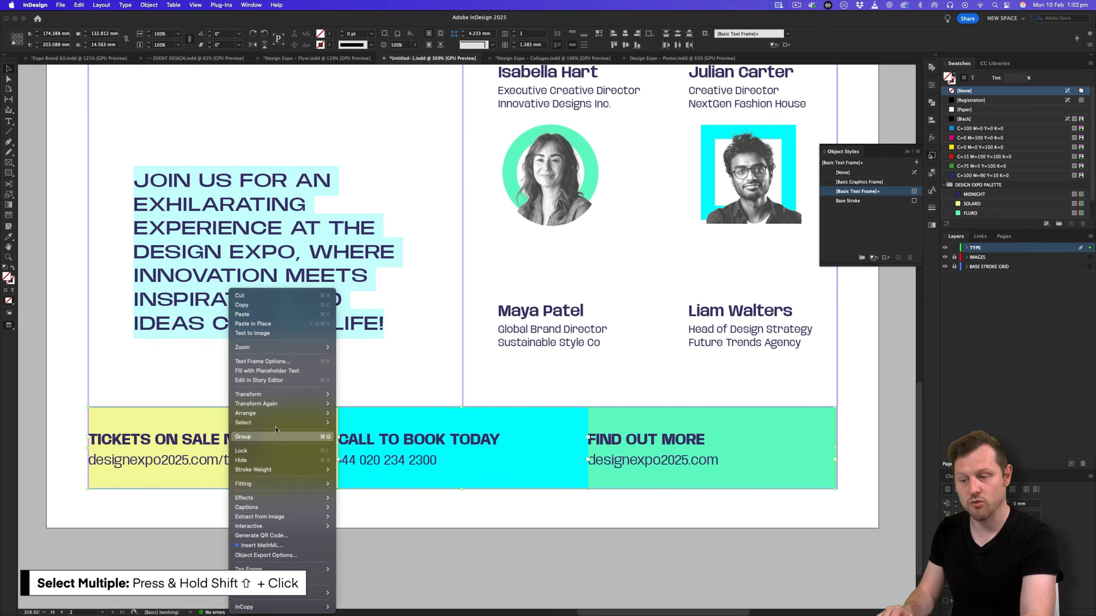
{"action": "left_click", "coordinate": [259, 363]}
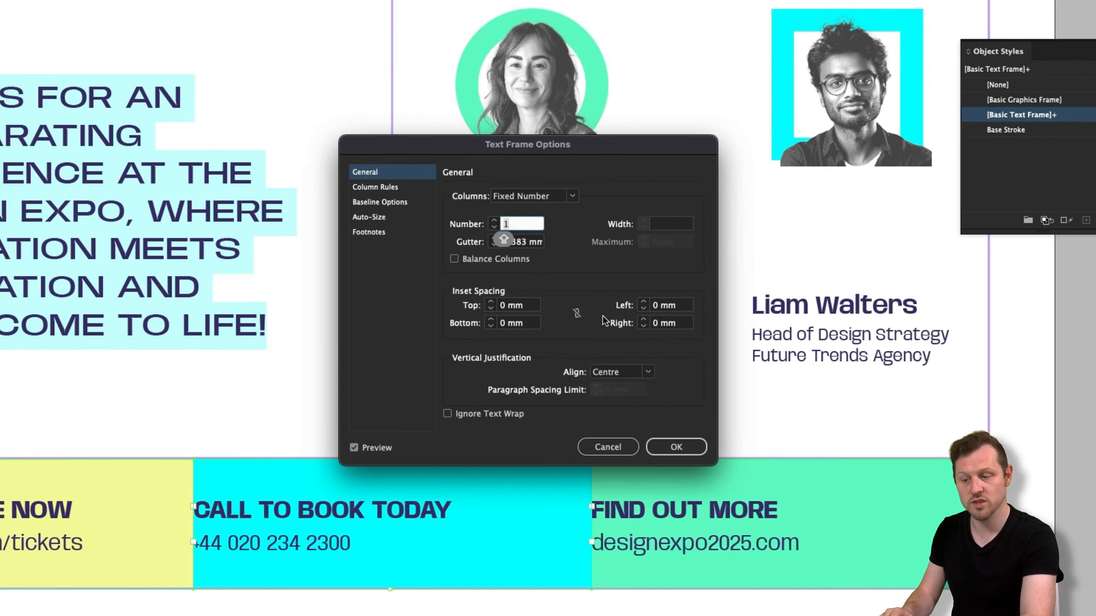
{"action": "left_click", "coordinate": [669, 309]}
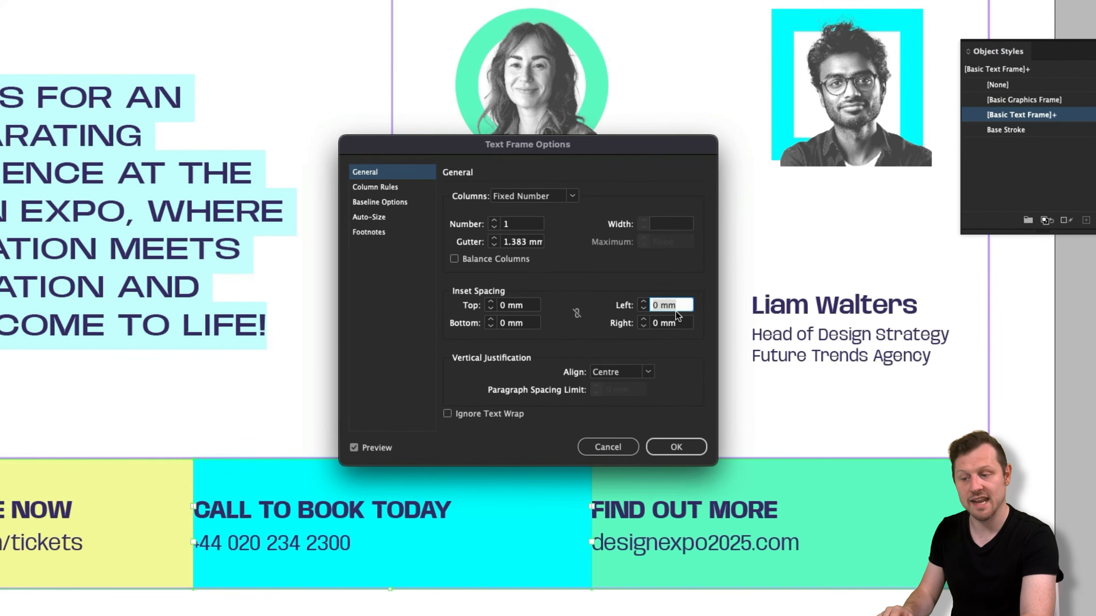
{"action": "type", "text": "5"}
{"action": "left_click", "coordinate": [675, 447]}
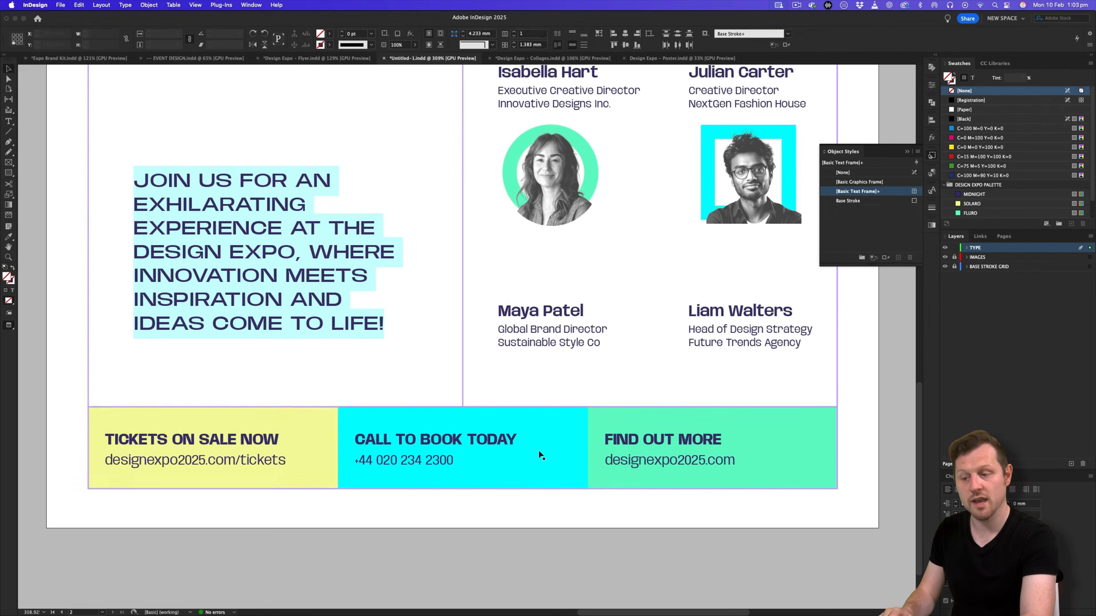
{"action": "key", "text": "shift+super+a"}
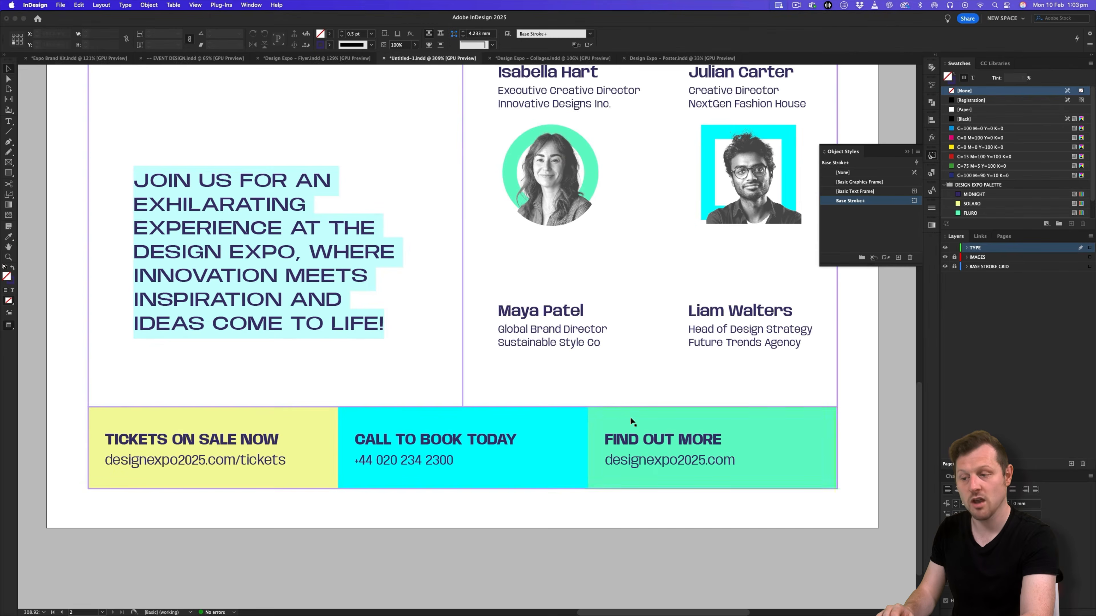
Ungroup the front page's collage and spread its small black dots, cyan dot grid and yellow square outward.
{"action": "left_click_drag", "start_coordinate": [609, 368], "coordinate": [488, 353]}
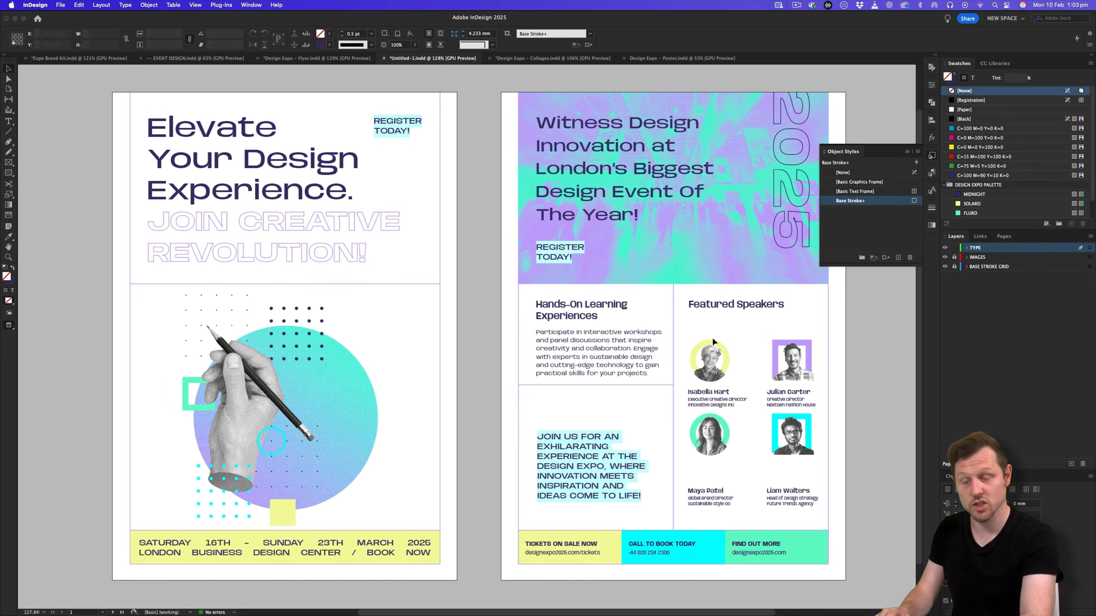
{"action": "left_click", "coordinate": [907, 151]}
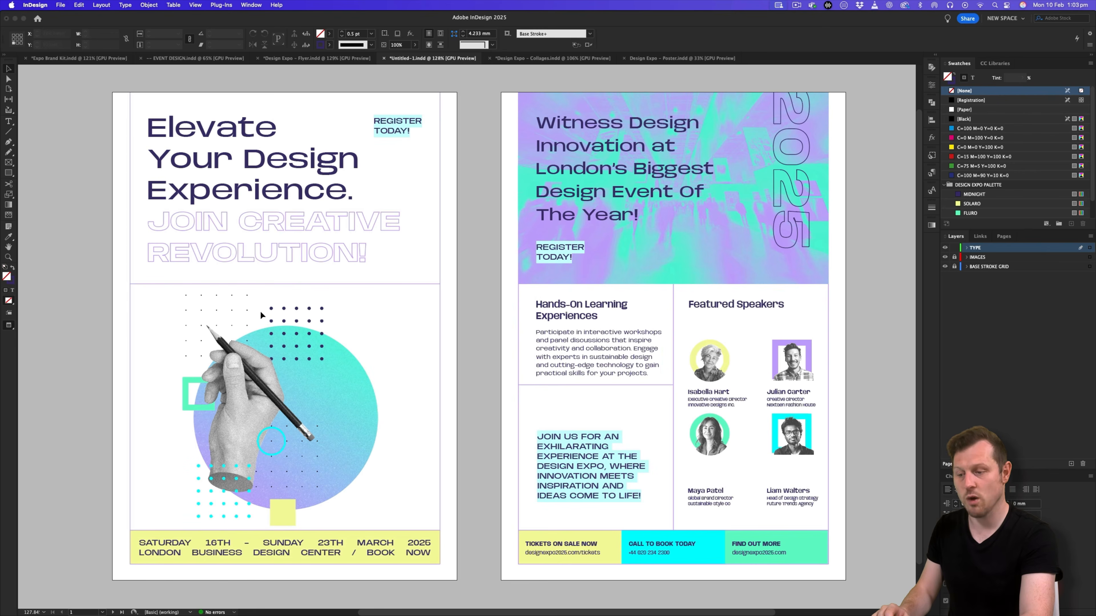
{"action": "left_click_drag", "start_coordinate": [197, 396], "coordinate": [451, 385]}
{"action": "left_click_drag", "start_coordinate": [491, 307], "coordinate": [578, 298]}
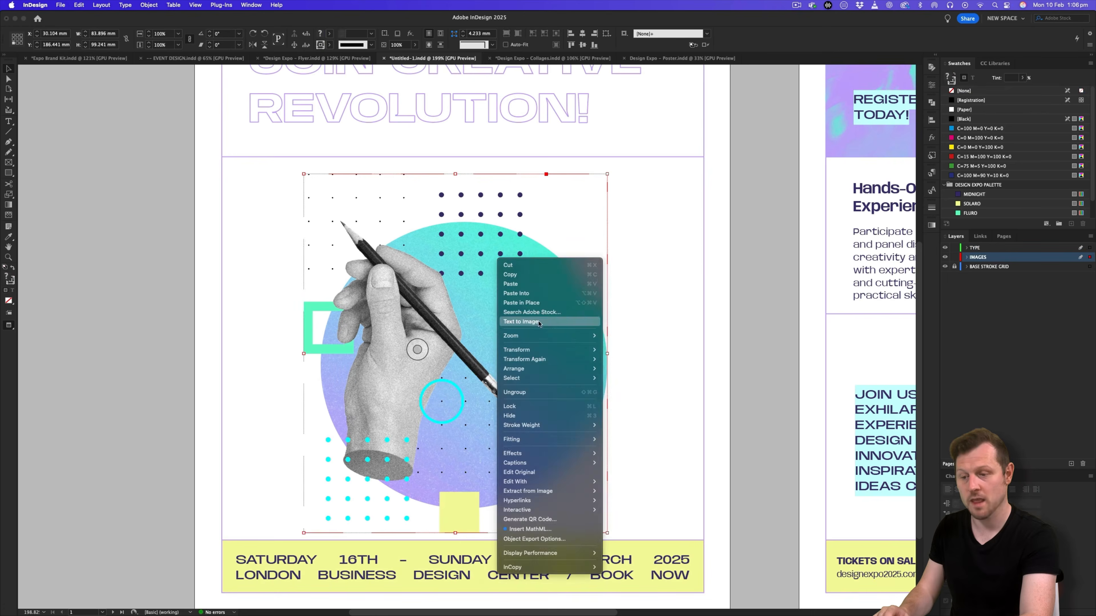
{"action": "left_click_drag", "start_coordinate": [572, 441], "coordinate": [617, 500]}
{"action": "left_click_drag", "start_coordinate": [332, 199], "coordinate": [284, 199]}
{"action": "left_click_drag", "start_coordinate": [260, 270], "coordinate": [242, 288]}
{"action": "left_click_drag", "start_coordinate": [349, 460], "coordinate": [327, 460]}
{"action": "left_click_drag", "start_coordinate": [303, 437], "coordinate": [281, 415]}
{"action": "left_click_drag", "start_coordinate": [464, 514], "coordinate": [625, 500]}
Enlarge the gradient circle, moving the navy dot grid to its right and the green square outline to its left.
{"action": "left_click", "coordinate": [574, 449], "text": "super"}
{"action": "left_click_drag", "start_coordinate": [321, 222], "coordinate": [292, 194]}
{"action": "left_click_drag", "start_coordinate": [500, 195], "coordinate": [622, 219]}
{"action": "left_click_drag", "start_coordinate": [351, 333], "coordinate": [314, 353]}
Duplicate the gradient circle in place, fill the copy with Paper and shrink it to form a ring behind the hand.
{"action": "left_click", "coordinate": [461, 506]}
{"action": "left_click_drag", "start_coordinate": [461, 505], "coordinate": [463, 505]}
{"action": "key", "text": "super+c"}
{"action": "key", "text": "super+alt+shift+v"}
{"action": "left_click", "coordinate": [964, 110]}
{"action": "right_click", "coordinate": [503, 227]}
{"action": "left_click", "coordinate": [638, 367]}
{"action": "right_click", "coordinate": [445, 504]}
{"action": "left_click", "coordinate": [582, 396]}
{"action": "left_click", "coordinate": [479, 496]}
{"action": "left_click_drag", "start_coordinate": [608, 507], "coordinate": [572, 472]}
Refine the placement of the dot patterns, yellow square and green square outline around the gradient ring.
{"action": "left_click_drag", "start_coordinate": [601, 259], "coordinate": [608, 251]}
{"action": "left_click_drag", "start_coordinate": [513, 425], "coordinate": [586, 441]}
{"action": "left_click_drag", "start_coordinate": [514, 402], "coordinate": [514, 394]}
{"action": "left_click_drag", "start_coordinate": [621, 498], "coordinate": [649, 492]}
{"action": "left_click_drag", "start_coordinate": [312, 349], "coordinate": [310, 353]}
{"action": "key", "text": "super+space"}
{"action": "left_click_drag", "start_coordinate": [508, 327], "coordinate": [420, 337]}
Scale up the hand holding the pencil and position it over the middle of the gradient ring.
{"action": "key", "text": "space"}
{"action": "left_click", "coordinate": [453, 346]}
{"action": "left_click_drag", "start_coordinate": [554, 458], "coordinate": [566, 473]}
{"action": "left_click_drag", "start_coordinate": [465, 362], "coordinate": [456, 355]}
{"action": "left_click_drag", "start_coordinate": [556, 464], "coordinate": [562, 472]}
{"action": "left_click_drag", "start_coordinate": [457, 363], "coordinate": [489, 342]}
Reposition the small black dots above the ring's left side and the cyan dot grid below it.
{"action": "left_click_drag", "start_coordinate": [359, 258], "coordinate": [364, 267]}
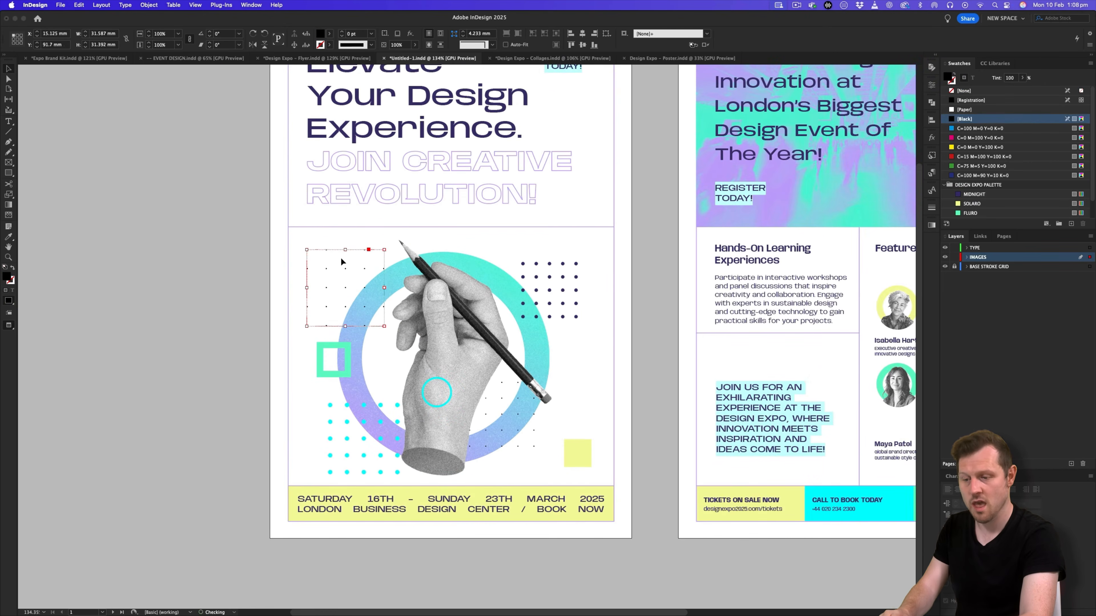
{"action": "left_click", "coordinate": [363, 438]}
{"action": "left_click_drag", "start_coordinate": [363, 439], "coordinate": [380, 438]}
{"action": "left_click_drag", "start_coordinate": [417, 403], "coordinate": [408, 412]}
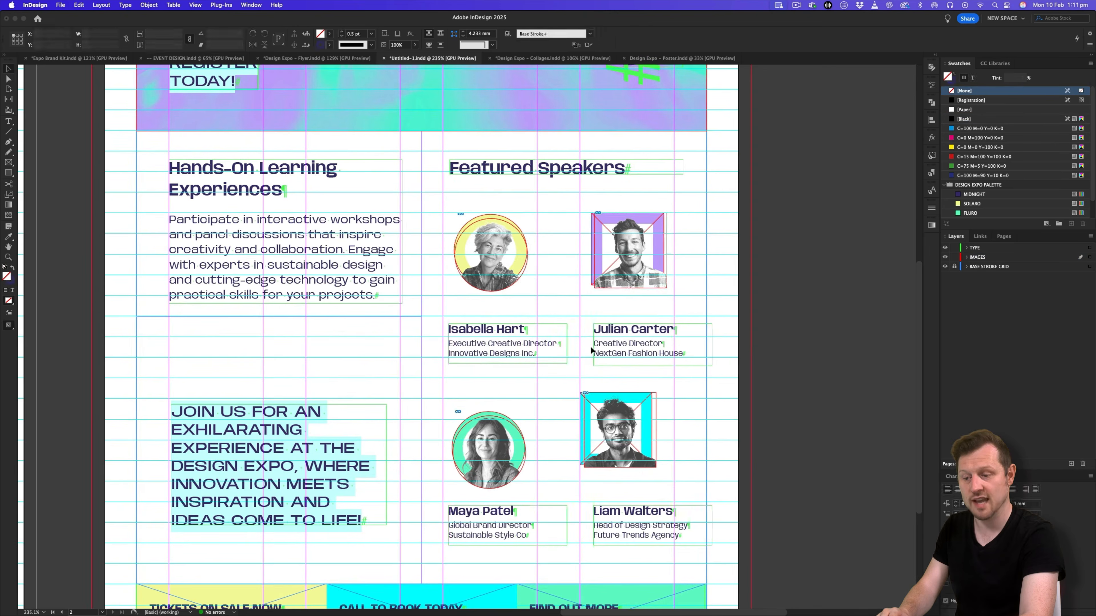
Enlarge the four speaker portraits on the back page together to about 21 mm wide.
{"action": "left_click", "coordinate": [634, 542]}
{"action": "left_click", "coordinate": [491, 252]}
{"action": "left_click", "coordinate": [628, 252], "text": "shift"}
{"action": "left_click", "coordinate": [618, 432], "text": "shift"}
{"action": "left_click", "coordinate": [488, 451], "text": "shift"}
{"action": "left_click_drag", "start_coordinate": [667, 488], "coordinate": [704, 539]}
Reposition the enlarged speaker portraits and their captions along the column guides.
{"action": "left_click_drag", "start_coordinate": [656, 250], "coordinate": [626, 259]}
{"action": "left_click_drag", "start_coordinate": [516, 356], "coordinate": [513, 357]}
{"action": "left_click_drag", "start_coordinate": [625, 354], "coordinate": [626, 355]}
{"action": "left_click_drag", "start_coordinate": [513, 468], "coordinate": [515, 444]}
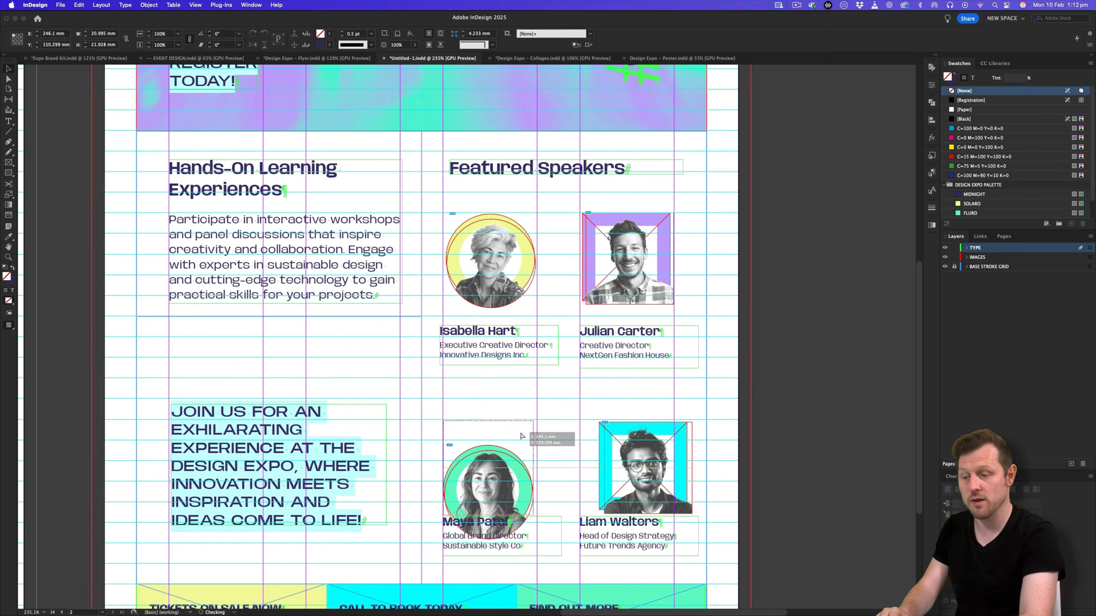
{"action": "scroll", "coordinate": [539, 345], "scroll_direction": "left", "scroll_amount": 2}
Draw a vertical divider between the speaker columns, then duplicate and rotate it into a horizontal divider between the two rows.
{"action": "left_click_drag", "start_coordinate": [588, 212], "coordinate": [588, 520]}
{"action": "left_click", "coordinate": [931, 208]}
{"action": "left_click_drag", "start_coordinate": [589, 383], "coordinate": [602, 383], "text": "alt"}
{"action": "key", "text": "r"}
{"action": "key", "text": "w"}
{"action": "scroll", "coordinate": [709, 374], "scroll_direction": "down", "scroll_amount": 1}
{"action": "left_click_drag", "start_coordinate": [686, 340], "coordinate": [709, 340]}
{"action": "left_click_drag", "start_coordinate": [635, 468], "coordinate": [635, 485]}
{"action": "left_click_drag", "start_coordinate": [816, 340], "coordinate": [758, 340]}
Lower the grid line beneath "Hands-On Learning Experiences" to the speaker divider's height and narrow that text frame to about 52.9 mm.
{"action": "left_click", "coordinate": [954, 267]}
{"action": "left_click_drag", "start_coordinate": [449, 272], "coordinate": [451, 384]}
{"action": "left_click", "coordinate": [481, 258]}
{"action": "scroll", "coordinate": [481, 258], "scroll_direction": "left", "scroll_amount": 2}
{"action": "left_click_drag", "start_coordinate": [584, 247], "coordinate": [577, 247]}
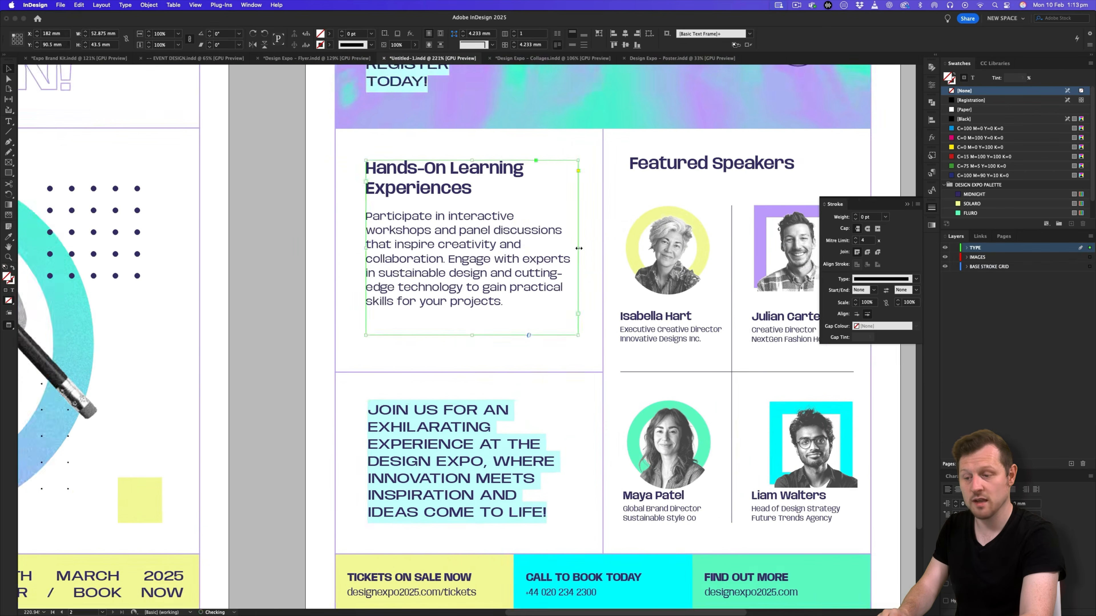
Nudge the lower two speakers' portraits and captions down together.
{"action": "key", "text": "w"}
{"action": "key", "text": "w"}
{"action": "left_click", "coordinate": [675, 477]}
{"action": "left_click", "coordinate": [535, 478], "text": "shift"}
{"action": "left_click", "coordinate": [540, 408], "text": "shift"}
{"action": "left_click", "coordinate": [659, 408], "text": "shift"}
{"action": "key", "text": "Down"}
Raise the horizontal speaker divider and the grid line beneath "Hands-On Learning Experiences" slightly.
{"action": "left_click", "coordinate": [672, 307]}
{"action": "left_click", "coordinate": [585, 256], "text": "shift"}
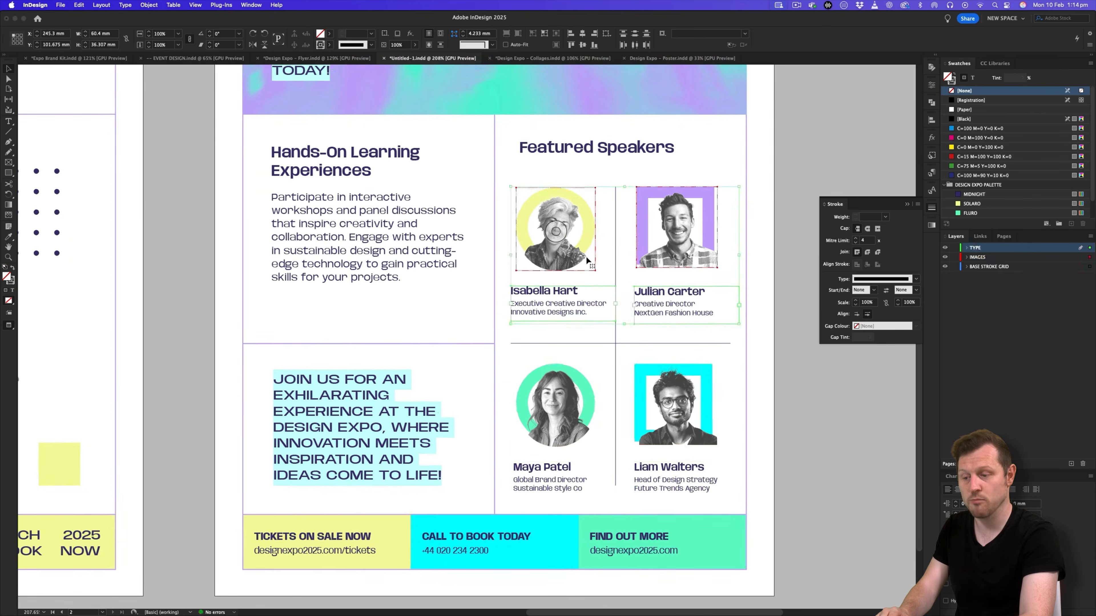
{"action": "key", "text": "w"}
{"action": "left_click_drag", "start_coordinate": [578, 343], "coordinate": [578, 332]}
{"action": "left_click_drag", "start_coordinate": [431, 370], "coordinate": [431, 359]}
{"action": "key", "text": "w"}
{"action": "left_click", "coordinate": [389, 453]}
{"action": "left_click_drag", "start_coordinate": [576, 379], "coordinate": [521, 372]}
Create an object style named "Stroke 2" from the speaker divider and apply it to the other divider line.
{"action": "left_click", "coordinate": [524, 358]}
{"action": "left_click", "coordinate": [931, 156]}
{"action": "left_click", "coordinate": [918, 151]}
{"action": "left_click", "coordinate": [807, 321]}
{"action": "left_click", "coordinate": [931, 208]}
{"action": "left_click", "coordinate": [647, 358]}
{"action": "left_click", "coordinate": [931, 155]}
{"action": "left_click", "coordinate": [918, 151]}
{"action": "left_click", "coordinate": [949, 160]}
{"action": "type", "text": "Stroke 2"}
{"action": "key", "text": "Return"}
{"action": "left_click", "coordinate": [586, 281]}
{"action": "left_click", "coordinate": [845, 210]}
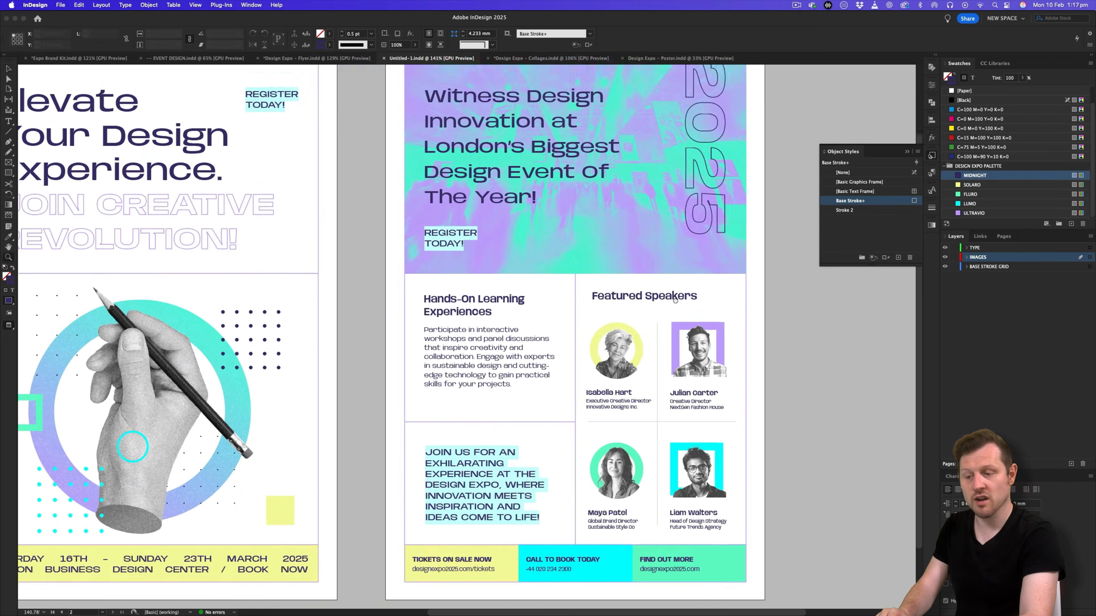
Compare the flyer spread with the reference Design Expo – Flyer document.
{"action": "double_click", "coordinate": [709, 132]}
{"action": "scroll", "coordinate": [958, 110], "scroll_direction": "up", "scroll_amount": 2}
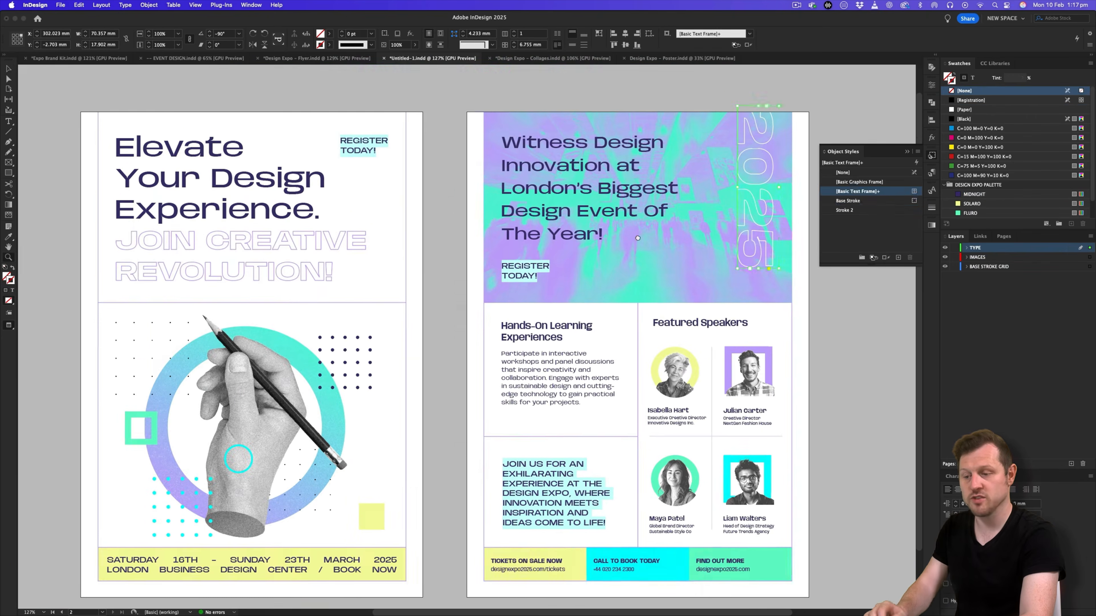
{"action": "scroll", "coordinate": [749, 252], "scroll_direction": "right", "scroll_amount": 3}
{"action": "scroll", "coordinate": [476, 261], "scroll_direction": "left", "scroll_amount": 3}
{"action": "key", "text": "v"}
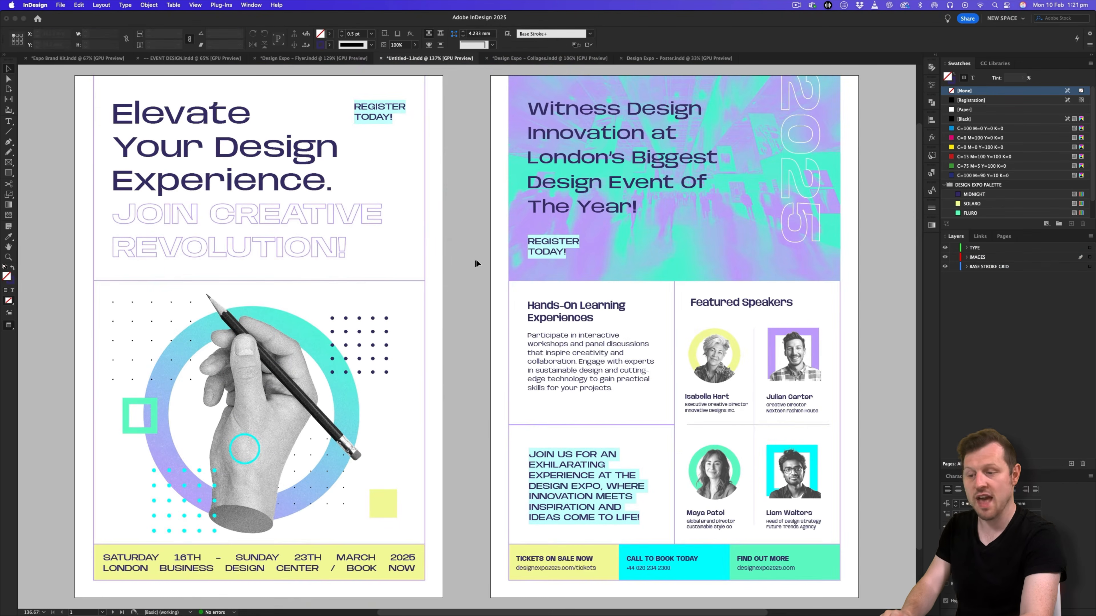
{"action": "left_click", "coordinate": [344, 59]}
{"action": "key", "text": "z"}
{"action": "left_click_drag", "start_coordinate": [470, 419], "coordinate": [578, 377]}
{"action": "key", "text": "v"}
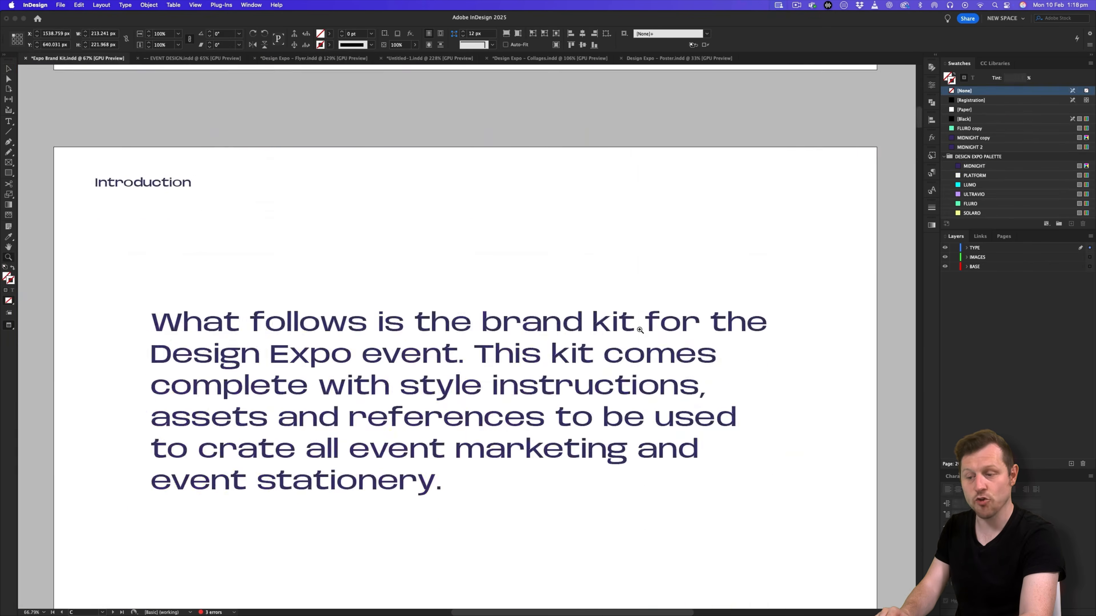
Copy the dark QR code from the Expo Brand Kit's Icons & Strokes page and paste it onto the flyer's IMAGES layer.
{"action": "scroll", "coordinate": [639, 328], "scroll_direction": "down", "scroll_amount": 15}
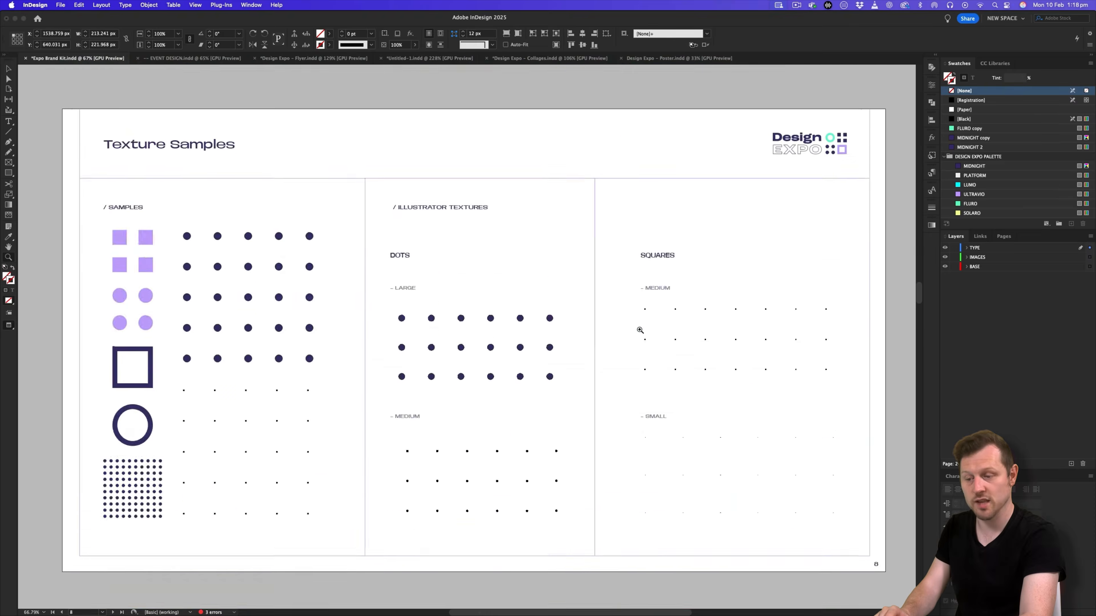
{"action": "scroll", "coordinate": [639, 330], "scroll_direction": "down", "scroll_amount": 10}
{"action": "key", "text": "v"}
{"action": "left_click", "coordinate": [123, 420]}
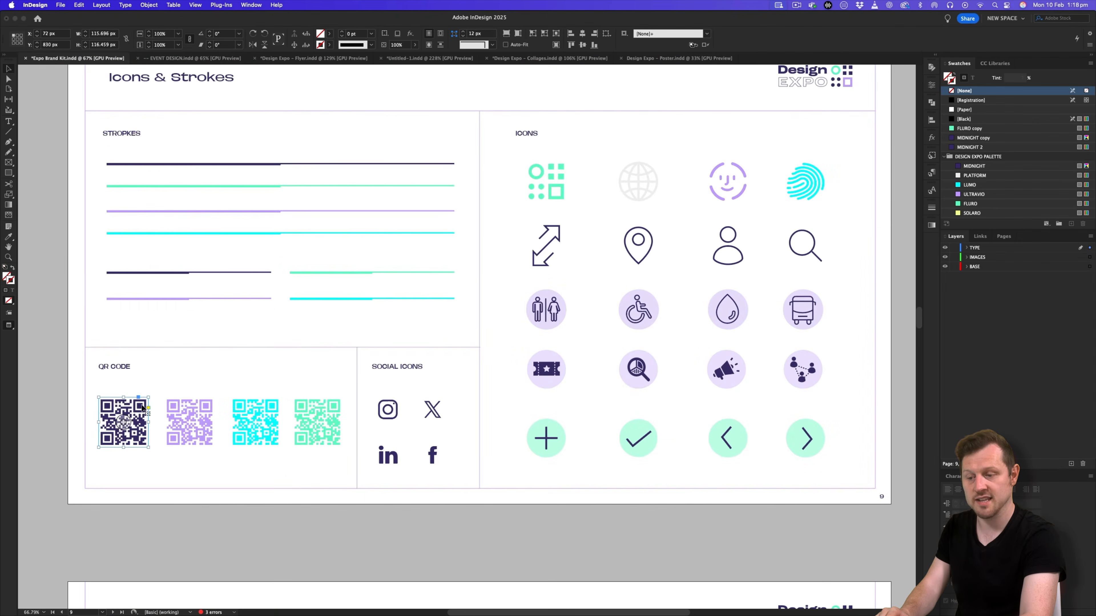
{"action": "left_click", "coordinate": [429, 58]}
{"action": "left_click", "coordinate": [993, 259]}
{"action": "key", "text": "super+v"}
Scale down the QR code and position it over the yellow square on the front page.
{"action": "key", "text": "s"}
{"action": "left_click_drag", "start_coordinate": [616, 462], "coordinate": [487, 329]}
{"action": "key", "text": "v"}
{"action": "left_click_drag", "start_coordinate": [443, 283], "coordinate": [738, 416]}
{"action": "key", "text": "s"}
{"action": "left_click_drag", "start_coordinate": [765, 478], "coordinate": [737, 448]}
Align the QR code and the yellow square on their horizontal and vertical centres.
{"action": "key", "text": "v"}
{"action": "left_click", "coordinate": [727, 430], "text": "shift"}
{"action": "left_click", "coordinate": [583, 33]}
{"action": "left_click", "coordinate": [582, 45]}
{"action": "left_click", "coordinate": [596, 456]}
{"action": "scroll", "coordinate": [574, 474], "scroll_direction": "down", "scroll_amount": 5}
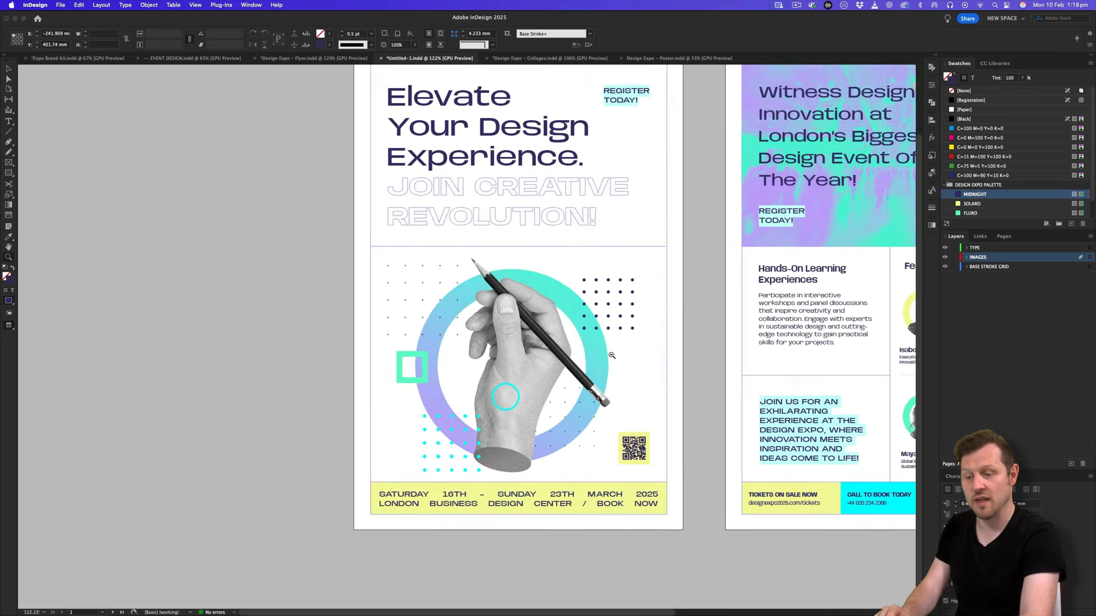
Fill the square behind the QR code with the ULTRAVIO swatch.
{"action": "scroll", "coordinate": [599, 380], "scroll_direction": "up", "scroll_amount": 4}
{"action": "left_click", "coordinate": [691, 453]}
{"action": "key", "text": "x"}
{"action": "scroll", "coordinate": [999, 211], "scroll_direction": "down", "scroll_amount": 2}
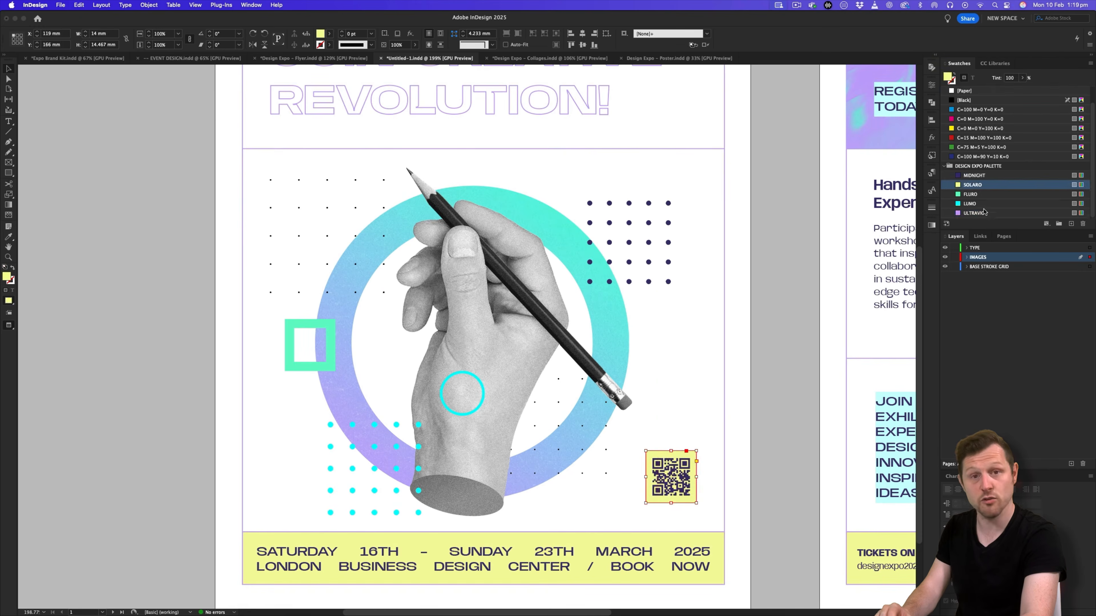
{"action": "left_click", "coordinate": [997, 212]}
{"action": "key", "text": "super+shift+a"}
{"action": "key", "text": "z"}
{"action": "left_click_drag", "start_coordinate": [633, 377], "coordinate": [657, 411]}
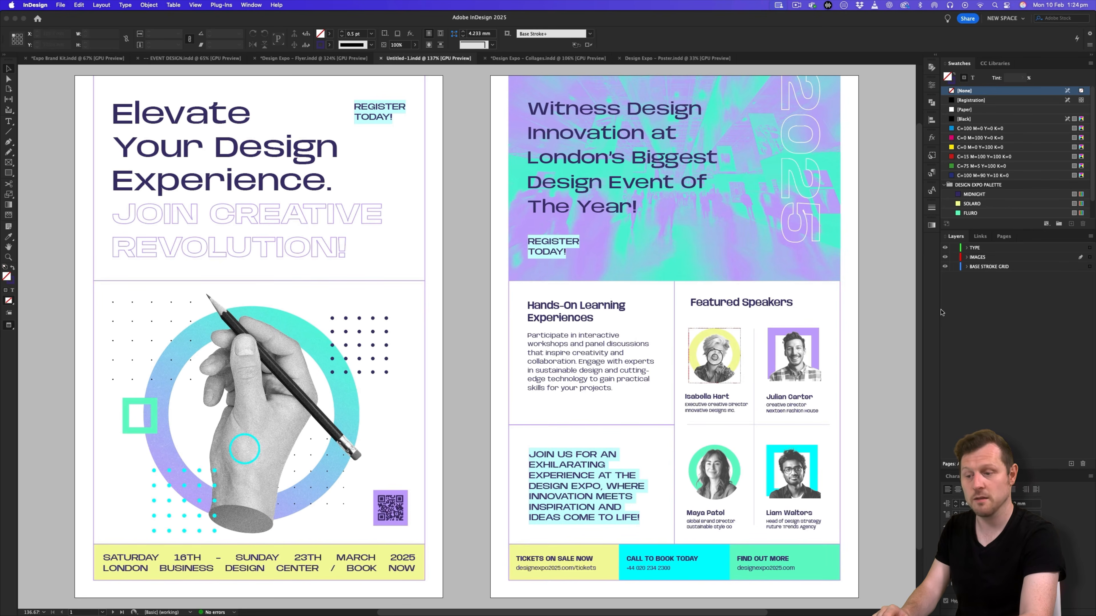
Duplicate the two-page flyer spread.
{"action": "left_click", "coordinate": [1003, 237]}
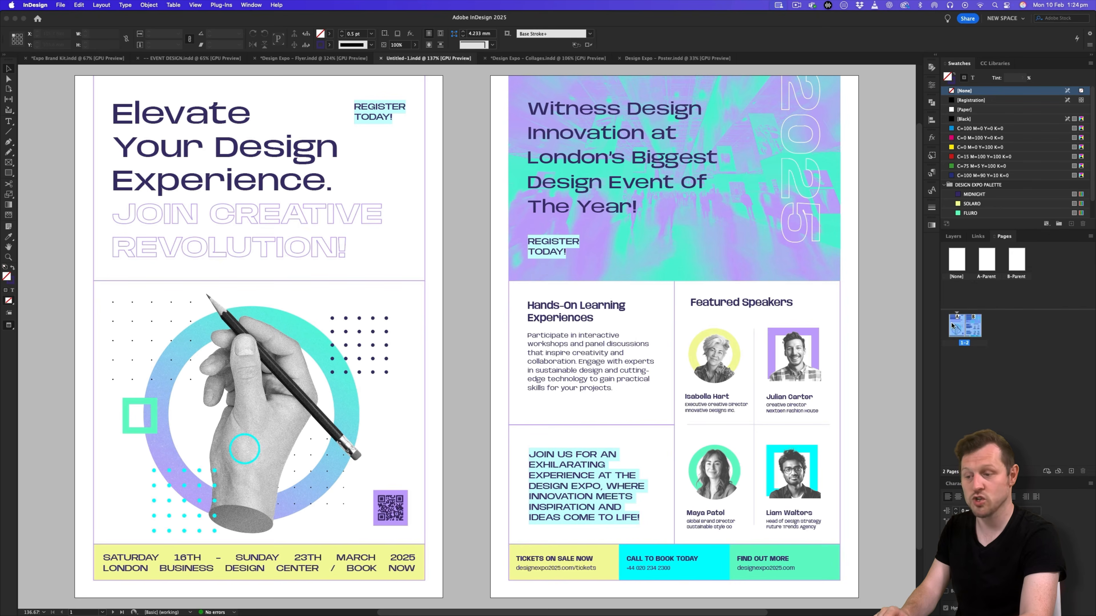
{"action": "left_click", "coordinate": [980, 356]}
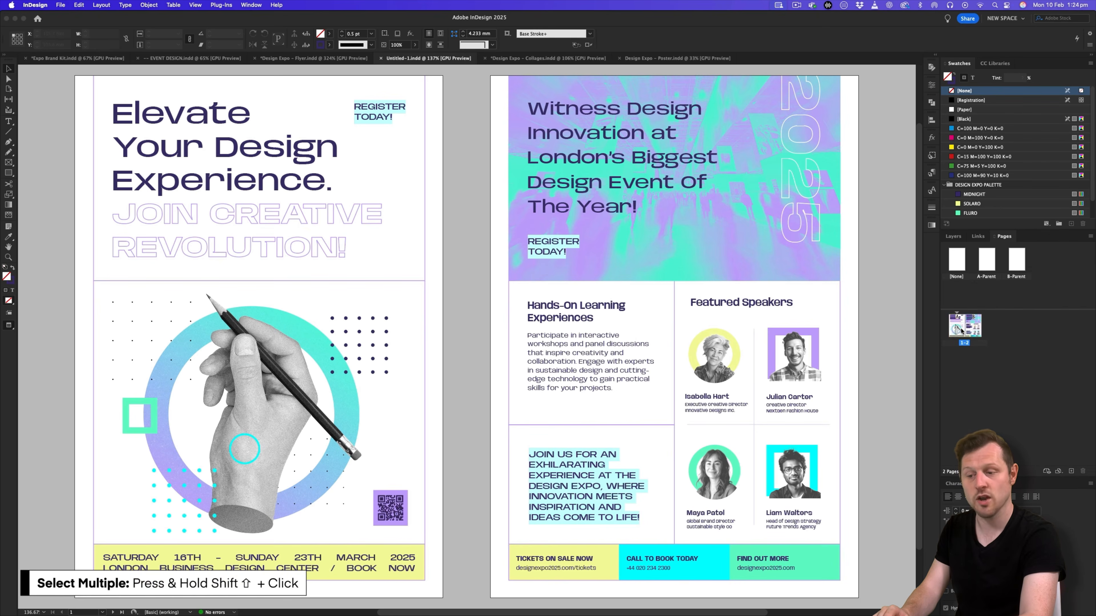
{"action": "right_click", "coordinate": [974, 323]}
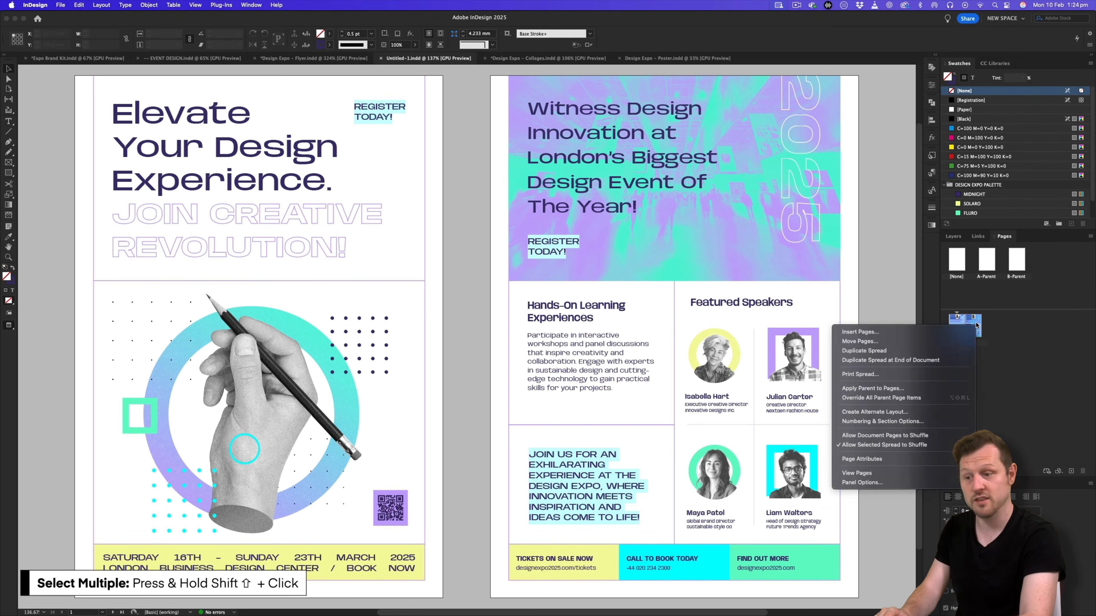
{"action": "left_click", "coordinate": [932, 352]}
{"action": "left_click_drag", "start_coordinate": [682, 257], "coordinate": [639, 376]}
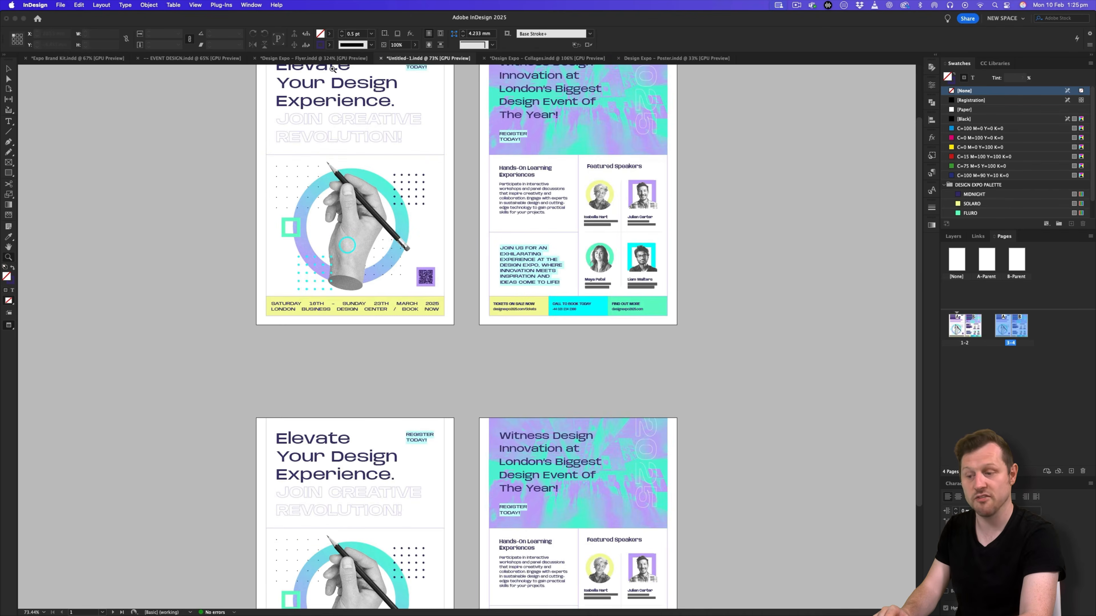
Delete the hand collage and its QR code from the duplicated spread's front page.
{"action": "left_click", "coordinate": [328, 59]}
{"action": "left_click_drag", "start_coordinate": [597, 237], "coordinate": [550, 331]}
{"action": "left_click", "coordinate": [422, 59]}
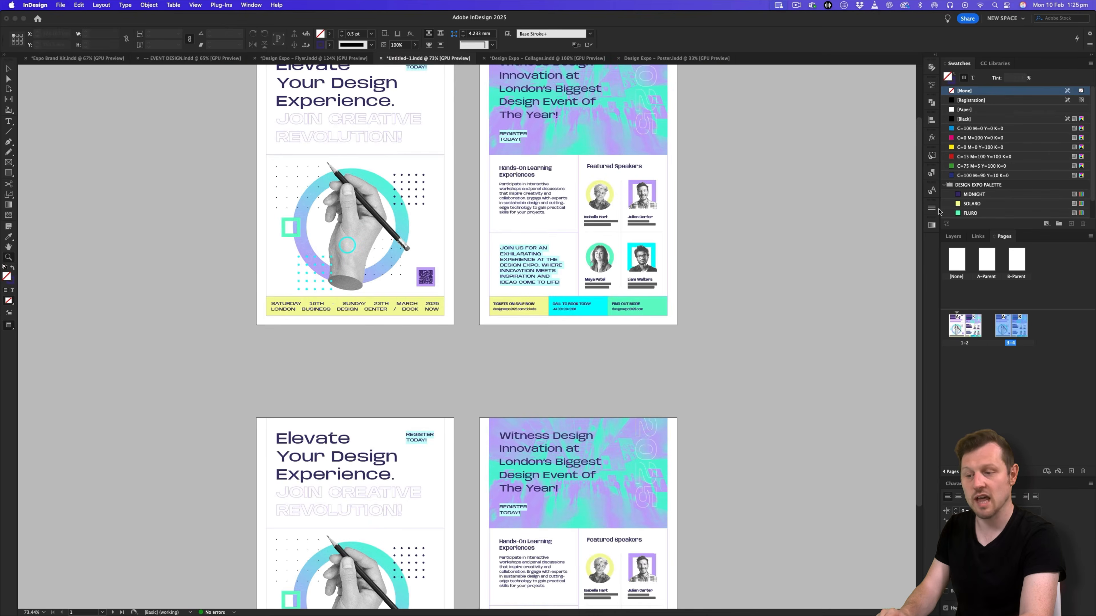
{"action": "left_click", "coordinate": [956, 237]}
{"action": "scroll", "coordinate": [663, 387], "scroll_direction": "down", "scroll_amount": 5}
{"action": "left_click_drag", "start_coordinate": [466, 416], "coordinate": [471, 290]}
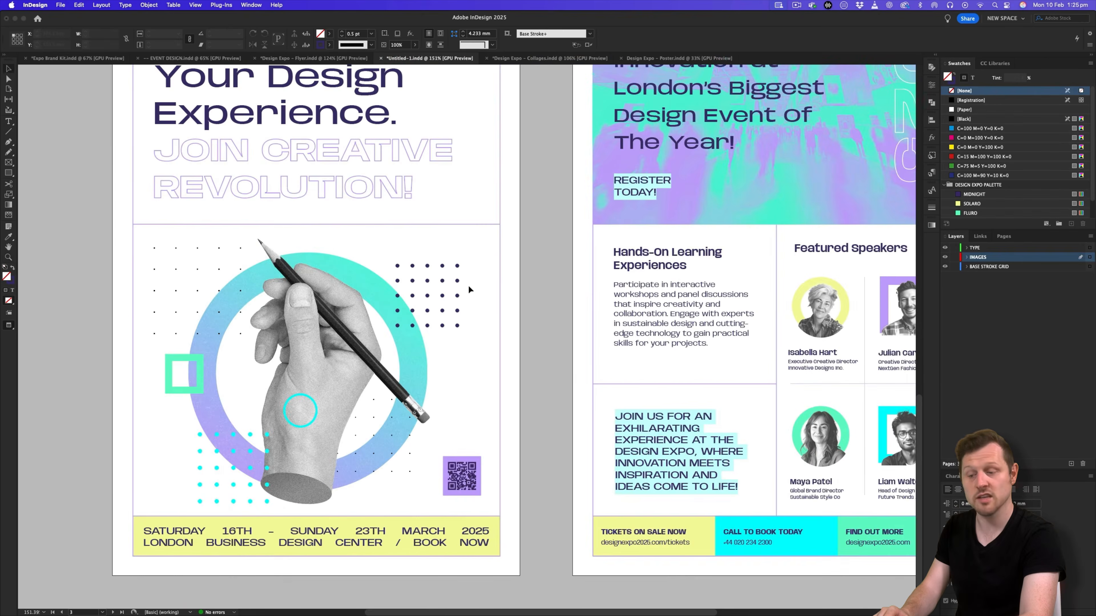
{"action": "left_click_drag", "start_coordinate": [489, 245], "coordinate": [164, 489]}
{"action": "key", "text": "Delete"}
Copy the smiling woman's ring collage from the Design Expo – Collages document and paste it into the duplicated front page's empty panel.
{"action": "left_click", "coordinate": [520, 59]}
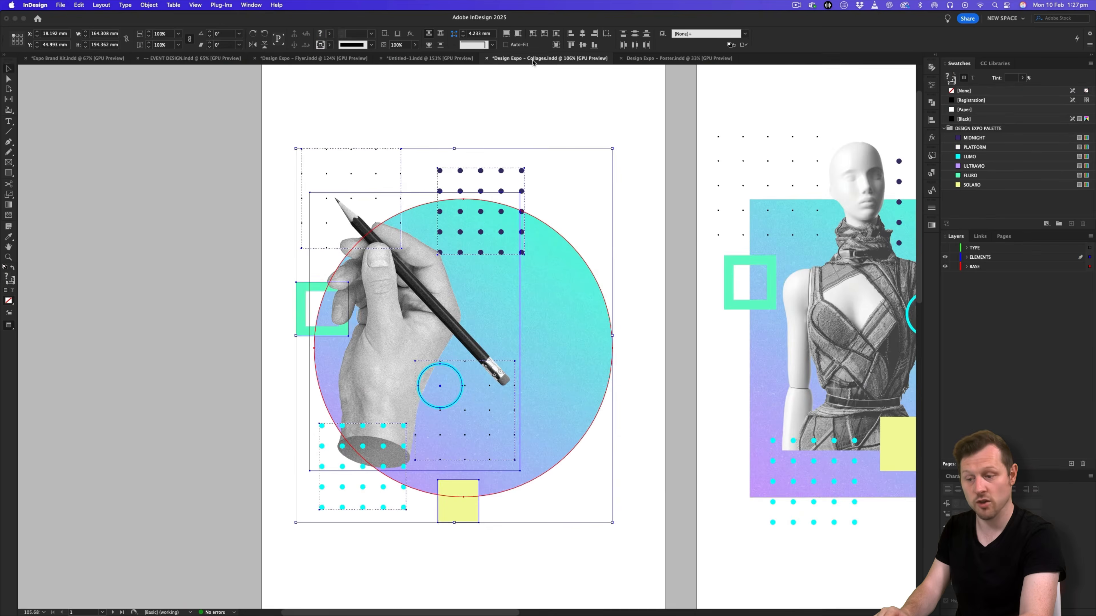
{"action": "left_click_drag", "start_coordinate": [639, 384], "coordinate": [565, 387]}
{"action": "left_click_drag", "start_coordinate": [530, 454], "coordinate": [392, 555]}
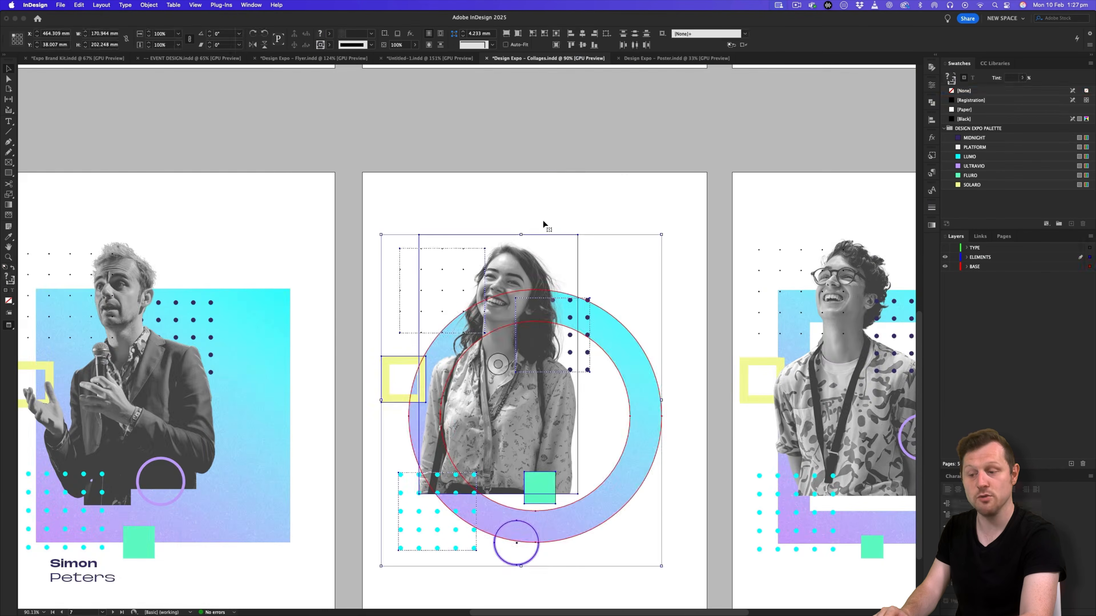
{"action": "left_click", "coordinate": [415, 60]}
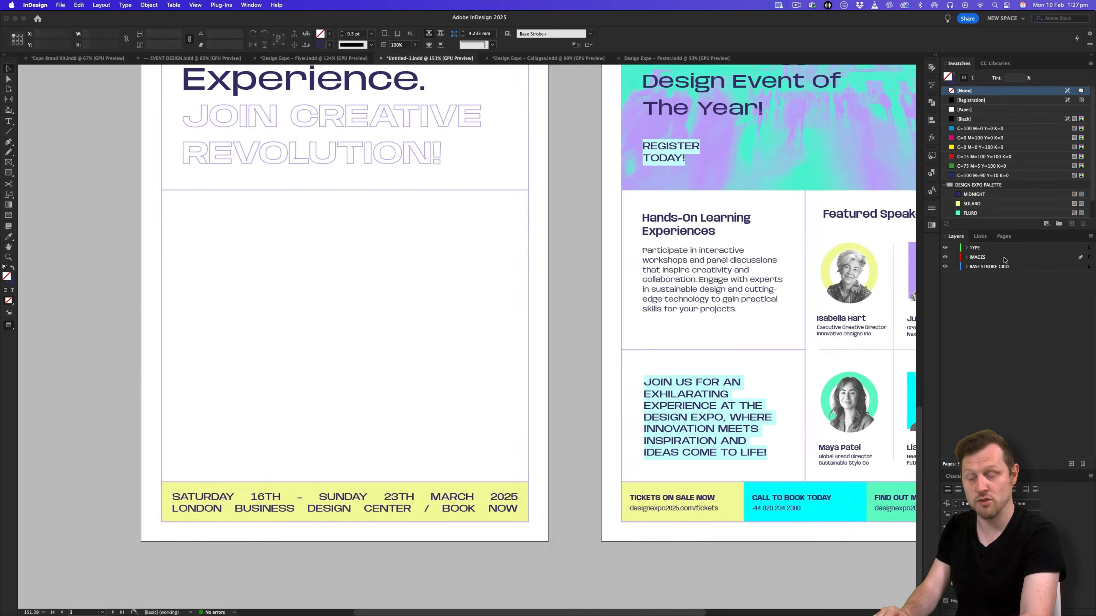
{"action": "key", "text": "ctrl+v"}
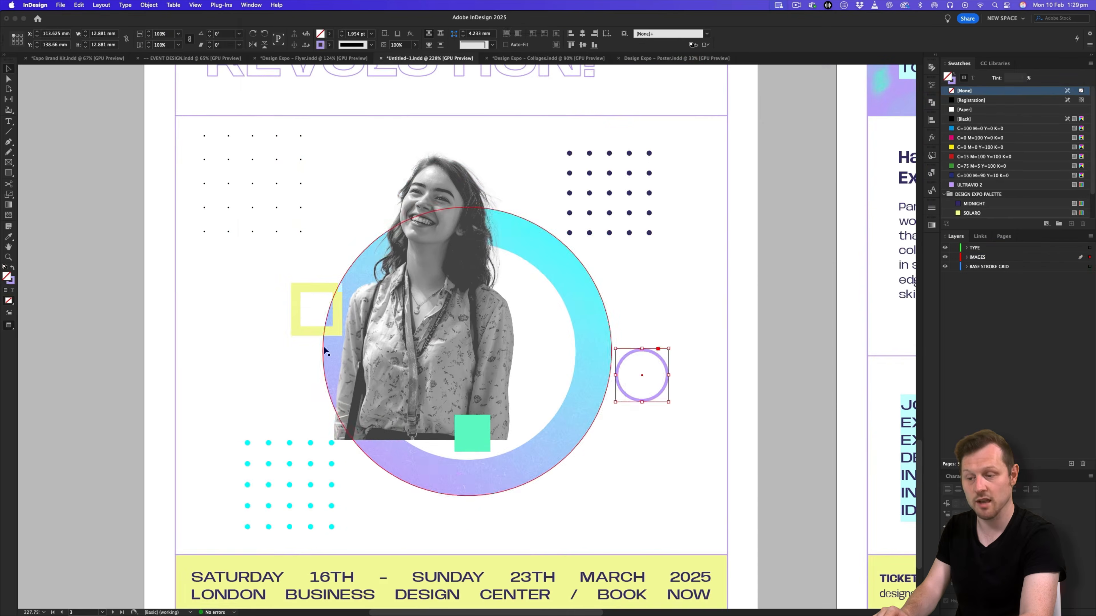
{"action": "left_click", "coordinate": [578, 460]}
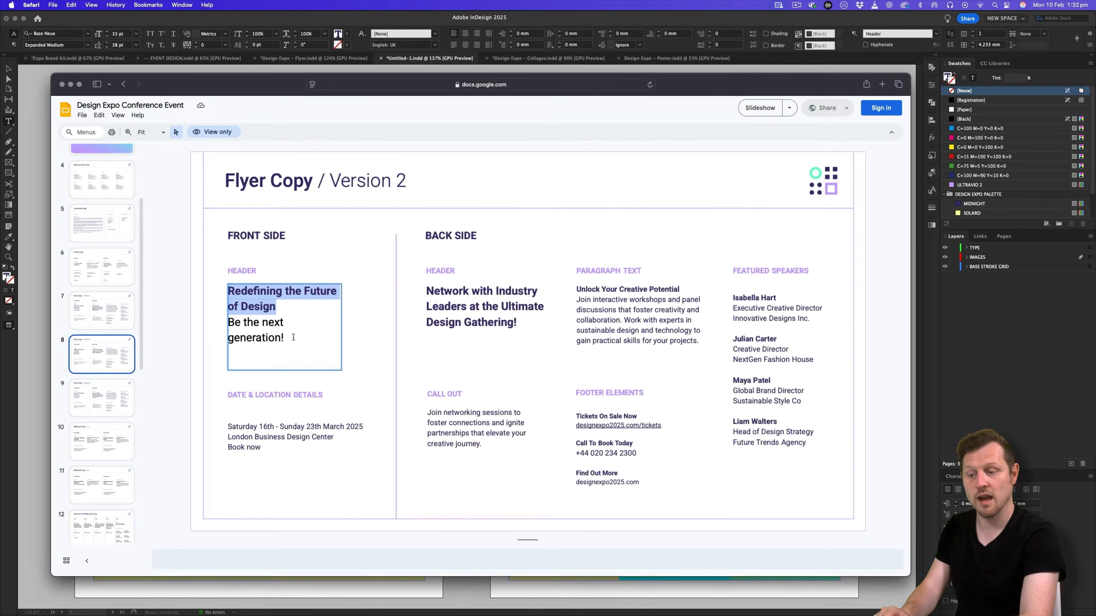
Replace the front subheading with "Be the next generation!" and the back header with "Network with Industry Leaders at the Ultimate Design Gathering!".
{"action": "left_click_drag", "start_coordinate": [294, 337], "coordinate": [211, 323]}
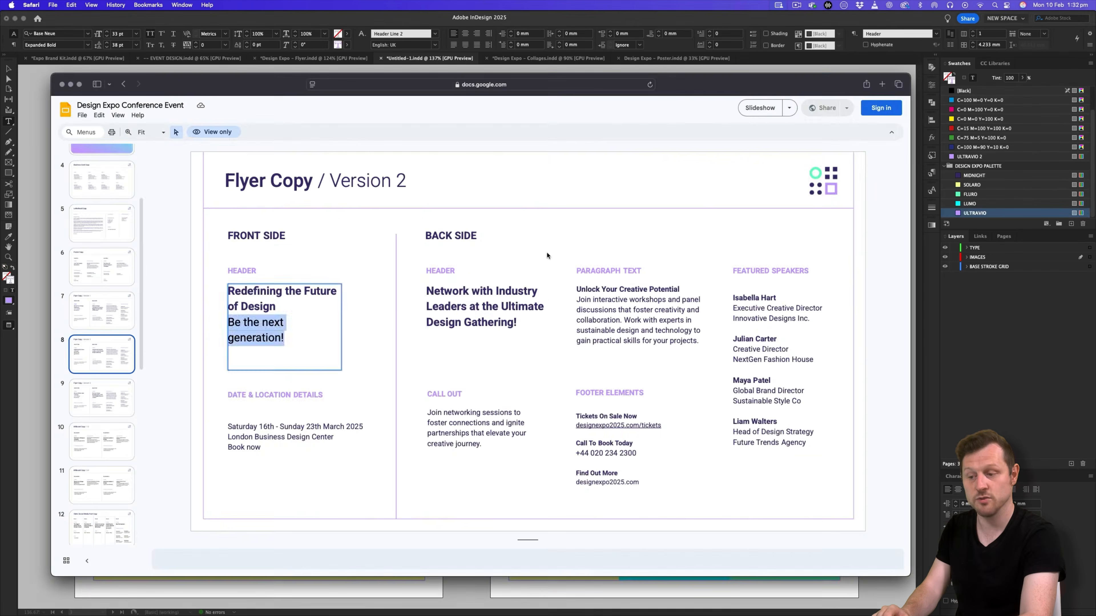
{"action": "left_click_drag", "start_coordinate": [426, 285], "coordinate": [517, 324]}
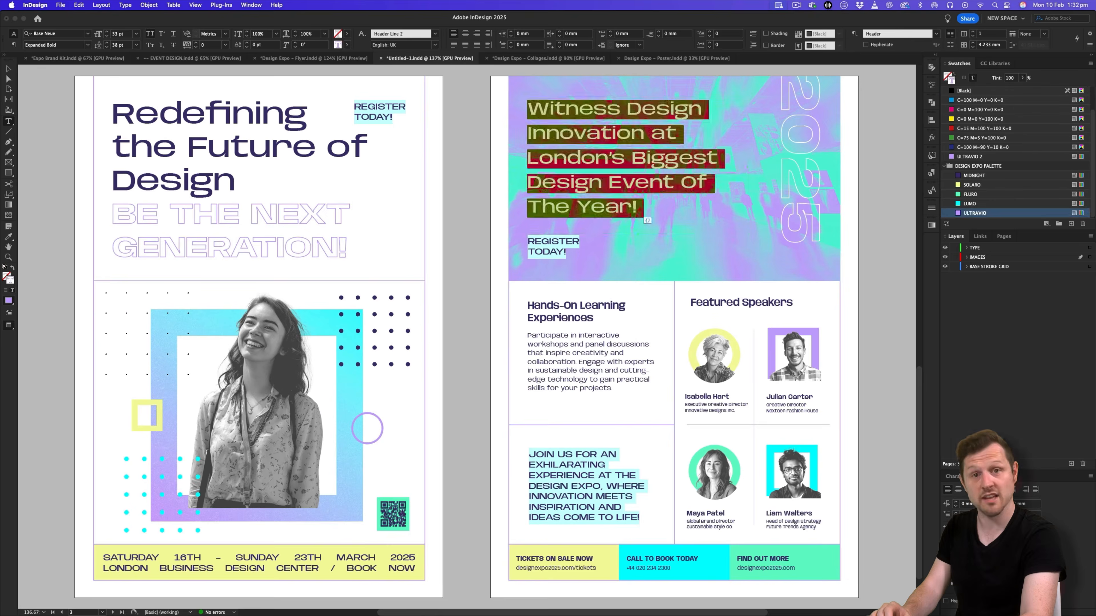
{"action": "key", "text": "super+v"}
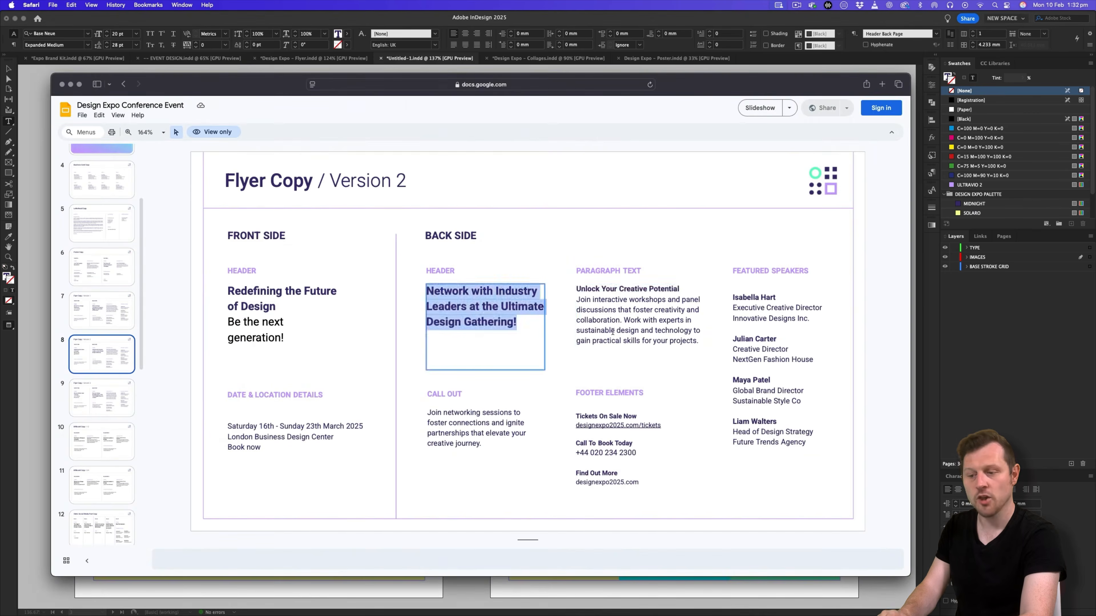
Replace the back page's paragraph title with "Unlock Your Creative Potential" and its body with the Version 2 paragraph from the copy slide.
{"action": "left_click_drag", "start_coordinate": [576, 286], "coordinate": [681, 291]}
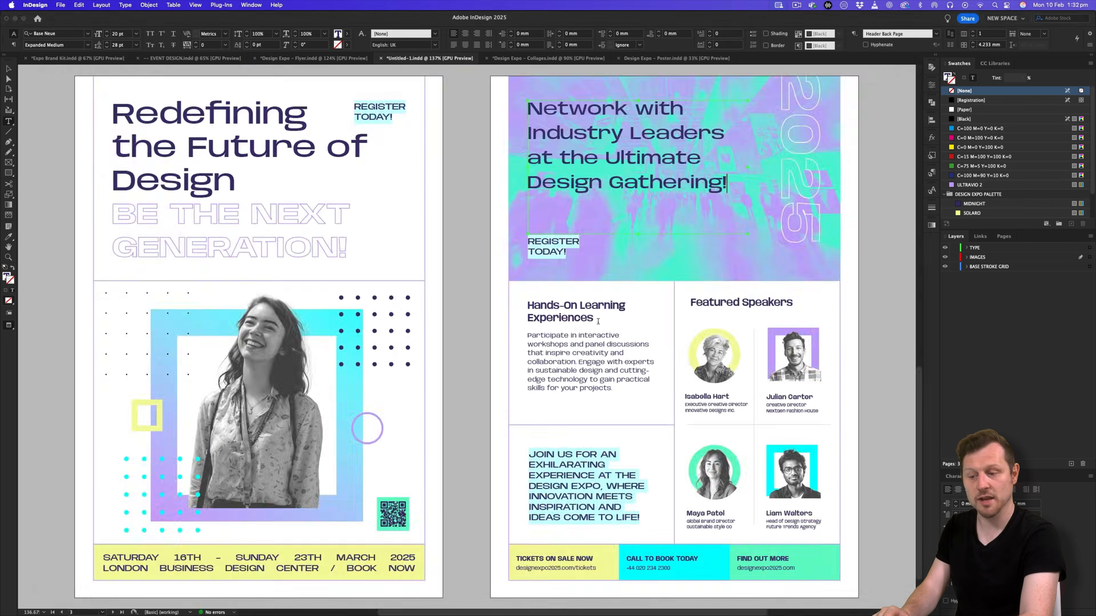
{"action": "key", "text": "super+v"}
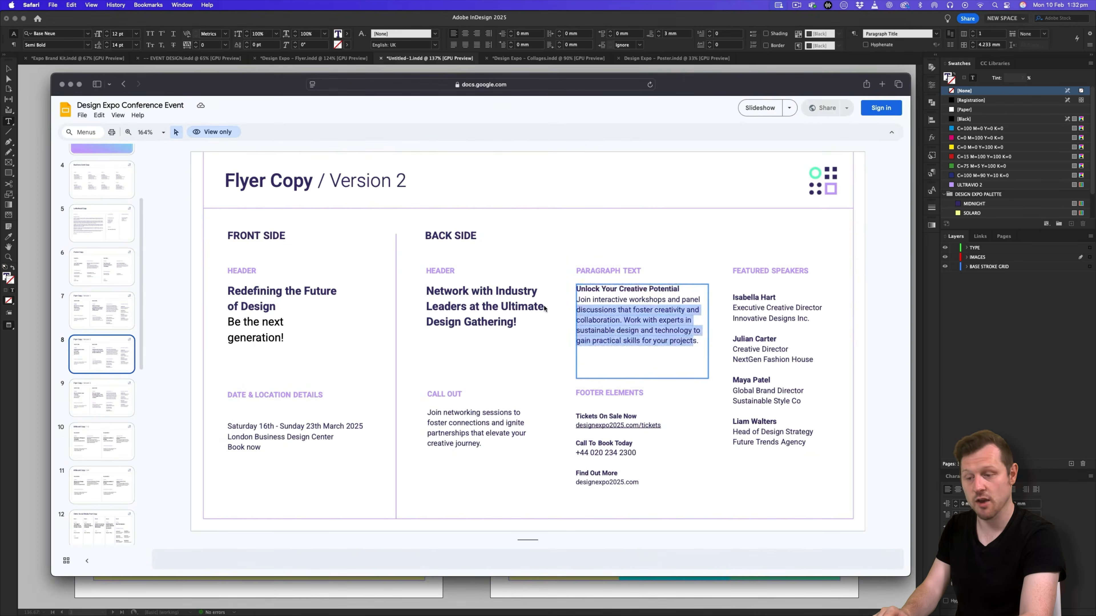
{"action": "left_click_drag", "start_coordinate": [544, 307], "coordinate": [565, 300]}
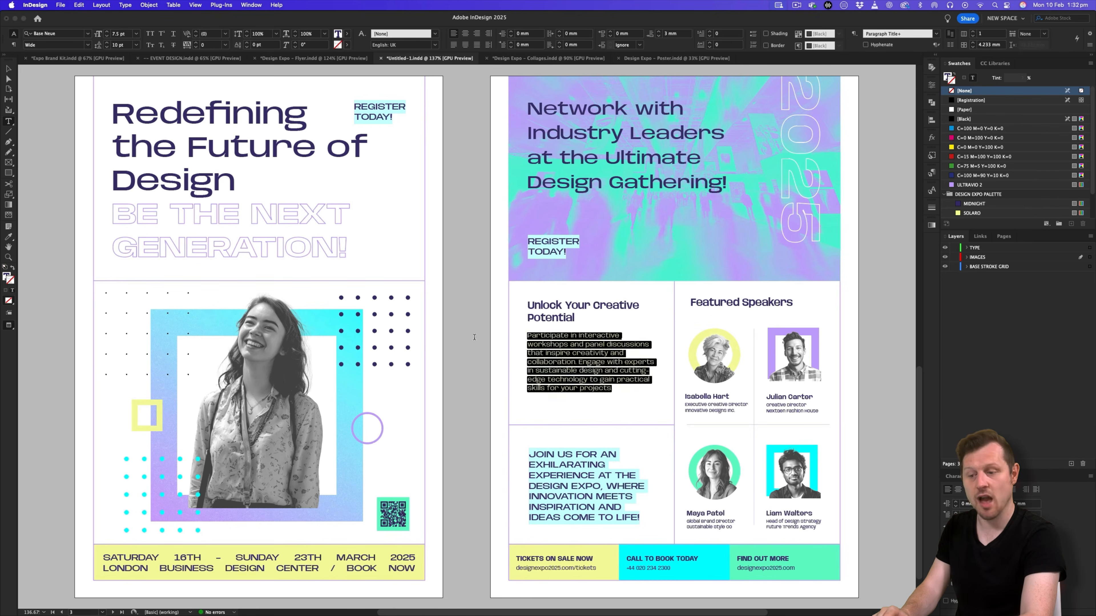
{"action": "key", "text": "super+v"}
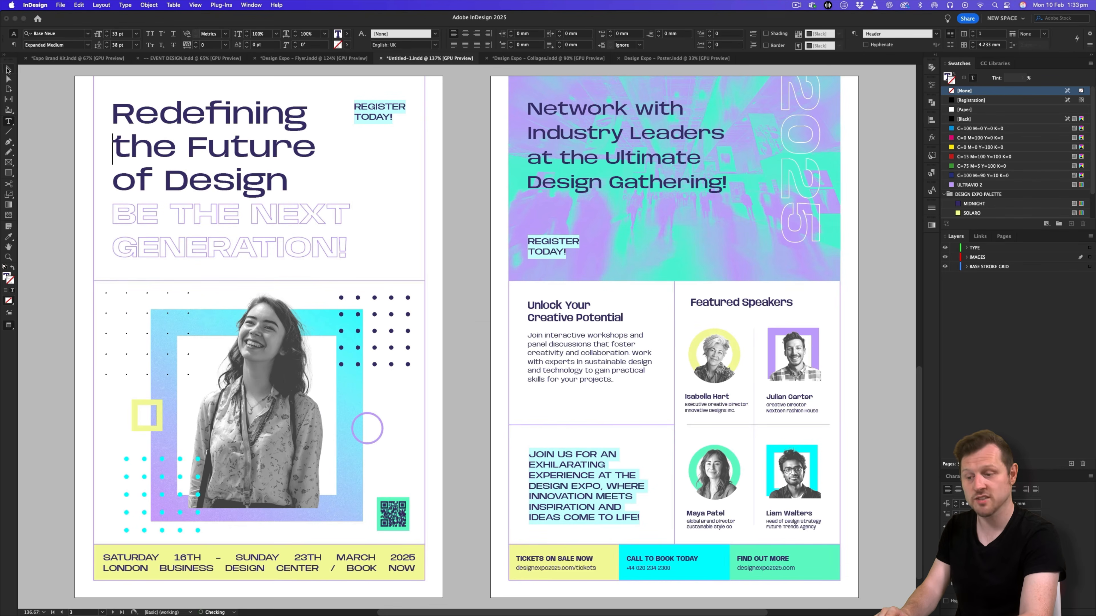
Review both flyer versions together, then inspect the first spread's layout.
{"action": "left_click", "coordinate": [8, 69]}
{"action": "key", "text": "super+shift+a"}
{"action": "left_click_drag", "start_coordinate": [604, 204], "coordinate": [470, 296]}
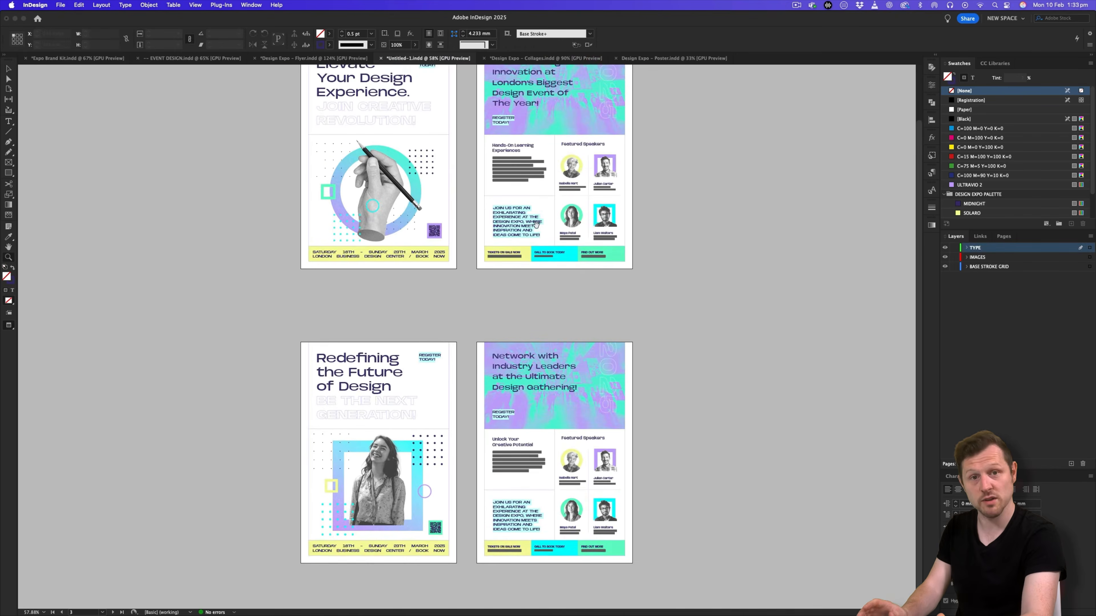
{"action": "scroll", "coordinate": [535, 223], "scroll_direction": "up", "scroll_amount": 2}
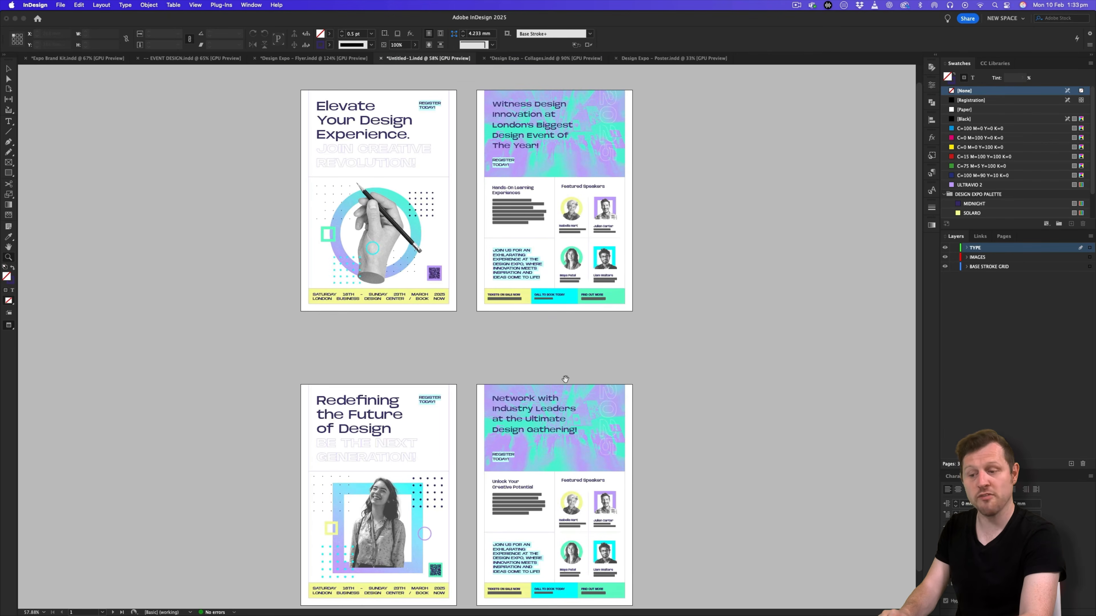
{"action": "scroll", "coordinate": [565, 379], "scroll_direction": "down", "scroll_amount": 1}
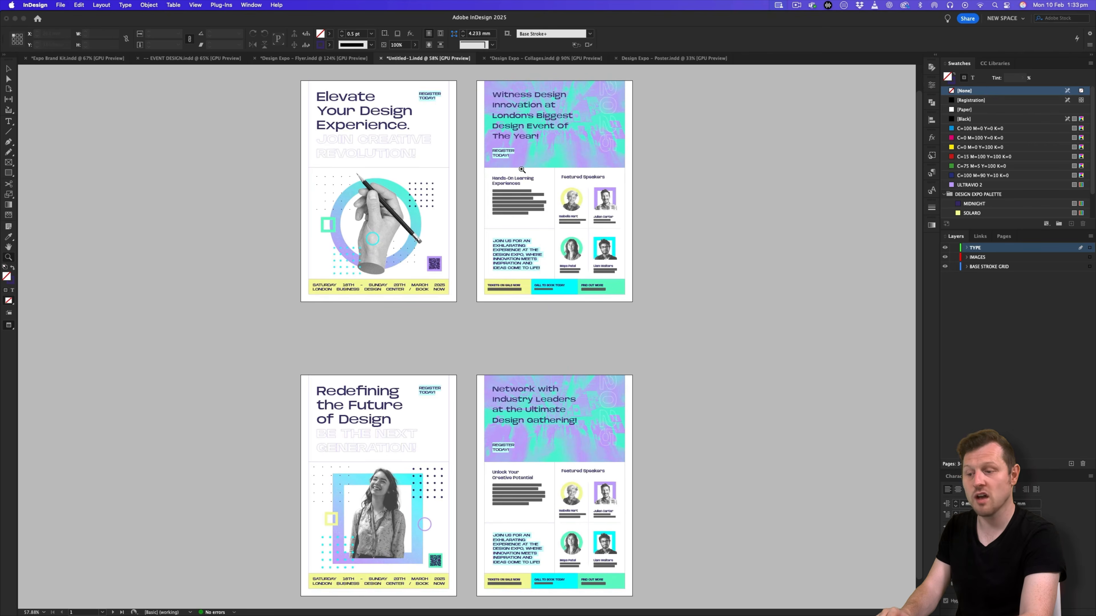
{"action": "left_click_drag", "start_coordinate": [527, 155], "coordinate": [584, 216]}
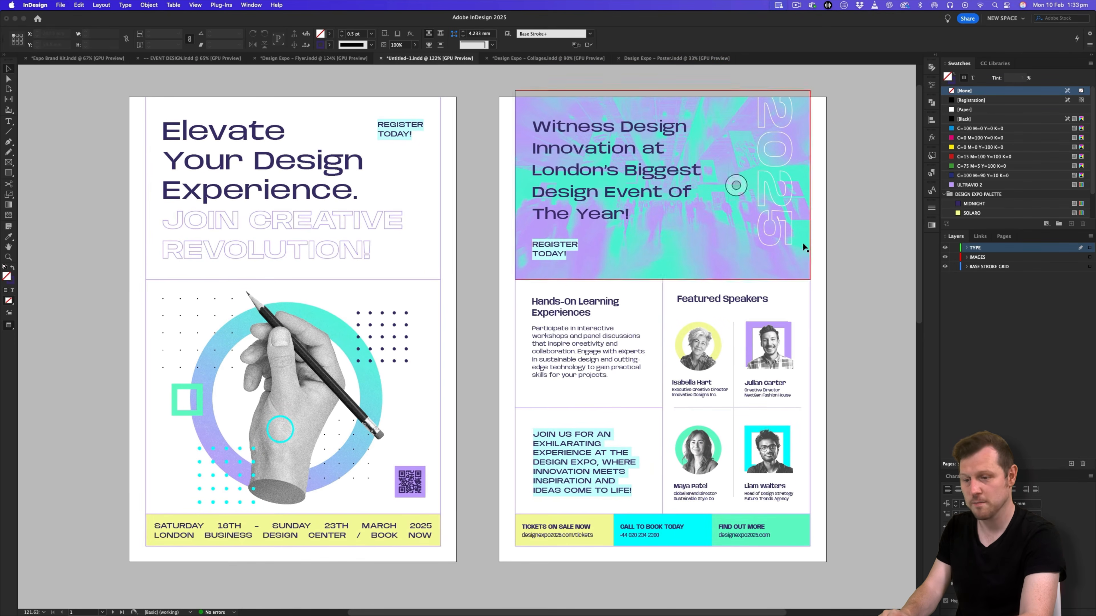
{"action": "scroll", "coordinate": [880, 270], "scroll_direction": "right", "scroll_amount": 3}
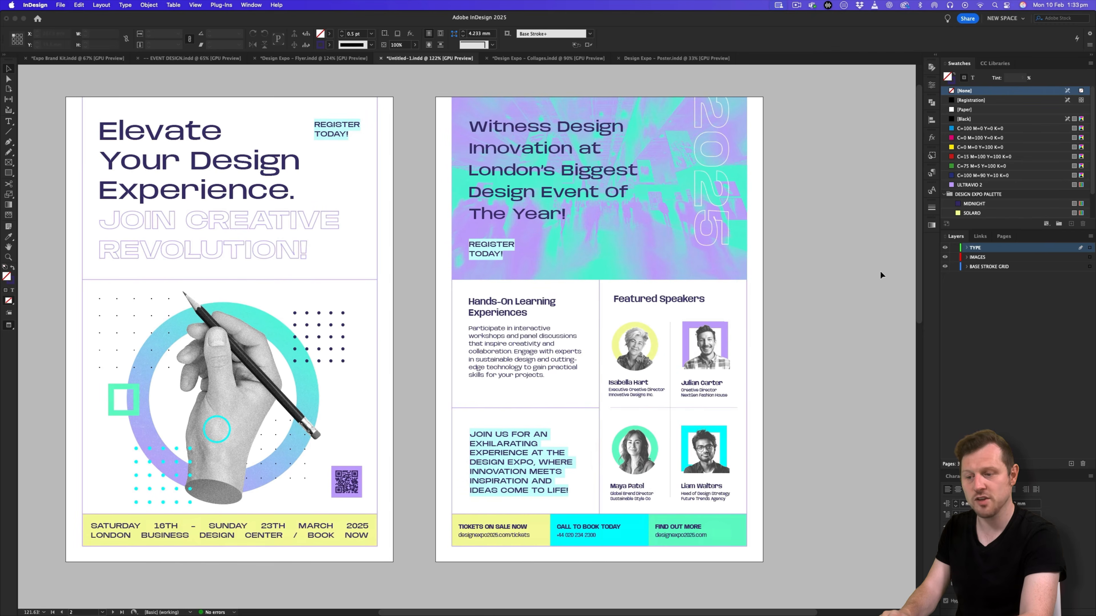
Move the Header and Header Back Page paragraph styles into the HEADERS & TITLES style group.
{"action": "left_click", "coordinate": [931, 173]}
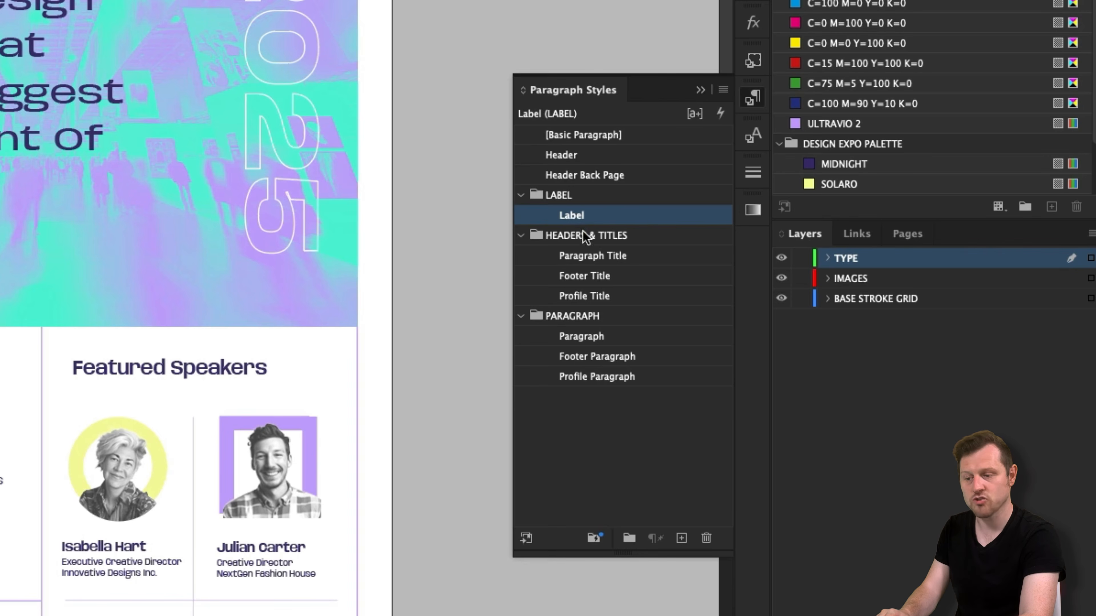
{"action": "left_click_drag", "start_coordinate": [568, 156], "coordinate": [574, 235]}
{"action": "left_click_drag", "start_coordinate": [572, 157], "coordinate": [572, 214]}
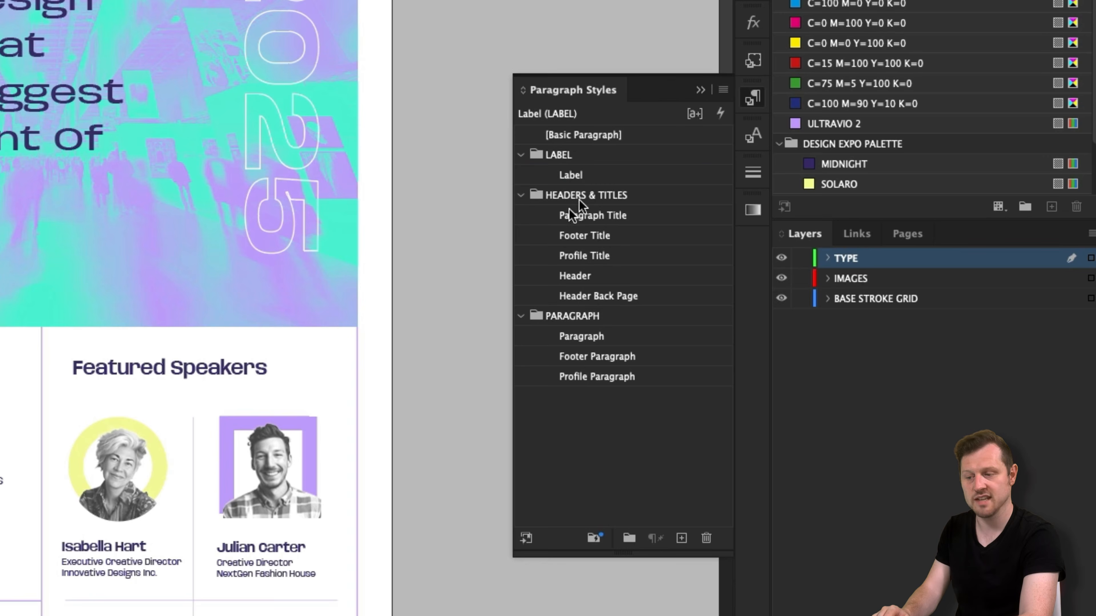
Move the LABEL paragraph style group below PARAGRAPH and order the HEADERS & TITLES styles as Header, Header Back Page, Profile Title, Paragraph Title, Footer Title.
{"action": "left_click_drag", "start_coordinate": [561, 155], "coordinate": [583, 450]}
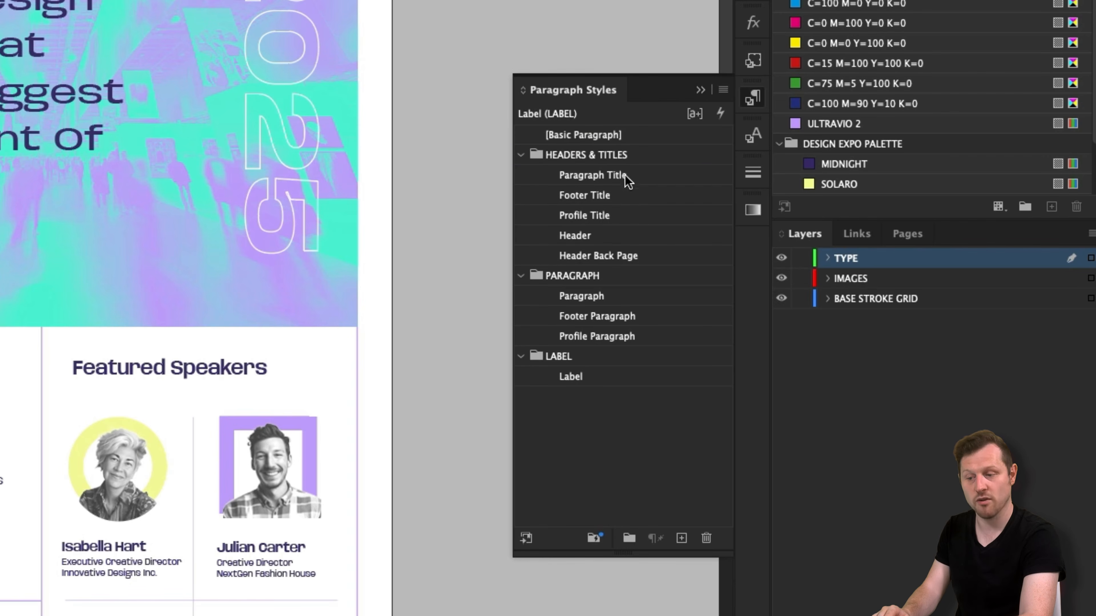
{"action": "left_click_drag", "start_coordinate": [582, 256], "coordinate": [581, 167]}
{"action": "left_click_drag", "start_coordinate": [593, 218], "coordinate": [587, 189]}
{"action": "left_click_drag", "start_coordinate": [585, 257], "coordinate": [585, 206]}
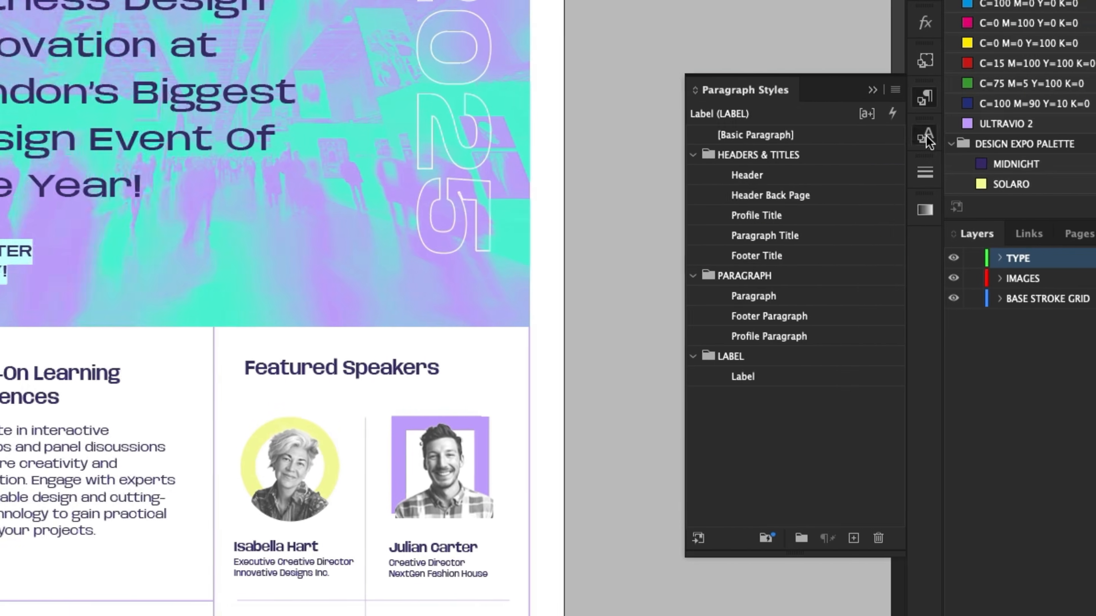
Create a character style group named HEADER & TITLES and move the Header Line 2 style into it.
{"action": "left_click", "coordinate": [924, 137]}
{"action": "left_click", "coordinate": [947, 555]}
{"action": "double_click", "coordinate": [860, 233]}
{"action": "type", "text": "HEADER & TITLES"}
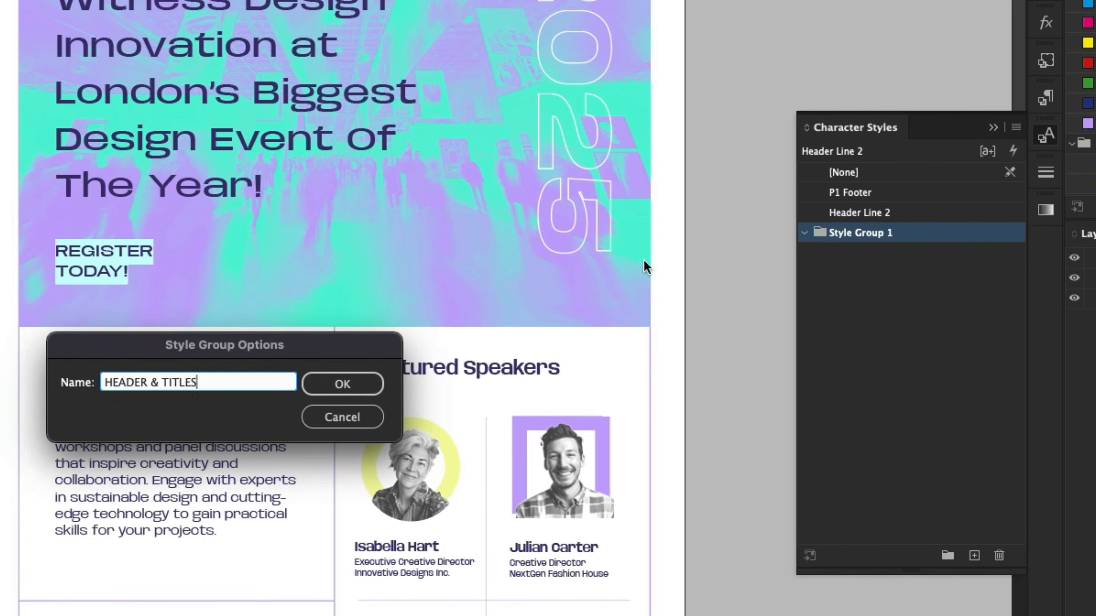
{"action": "key", "text": "Return"}
{"action": "left_click_drag", "start_coordinate": [860, 214], "coordinate": [848, 242]}
Create a character style group named PARAGRAPH and move the P1 Footer style into it.
{"action": "left_click", "coordinate": [947, 556]}
{"action": "double_click", "coordinate": [848, 251]}
{"action": "type", "text": "PARAGRAPH"}
{"action": "key", "text": "Return"}
{"action": "left_click_drag", "start_coordinate": [879, 195], "coordinate": [859, 254]}
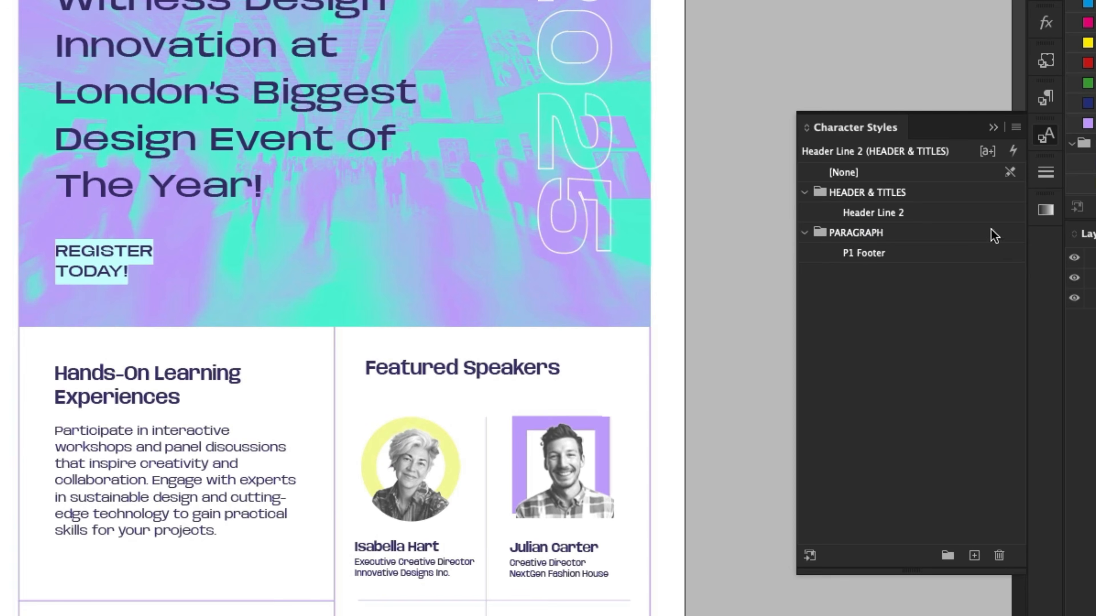
Create an object style group named STROKES and move the Base Stroke and Stroke 2 styles into it.
{"action": "left_click", "coordinate": [1045, 60]}
{"action": "left_click", "coordinate": [896, 278]}
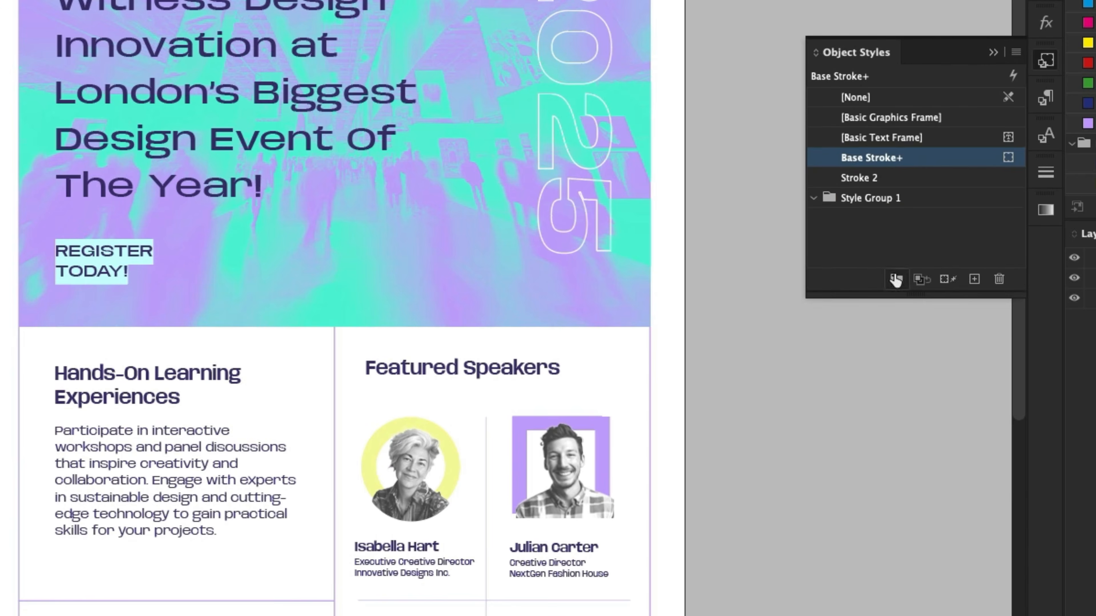
{"action": "double_click", "coordinate": [875, 202]}
{"action": "type", "text": "STROKES"}
{"action": "key", "text": "Return"}
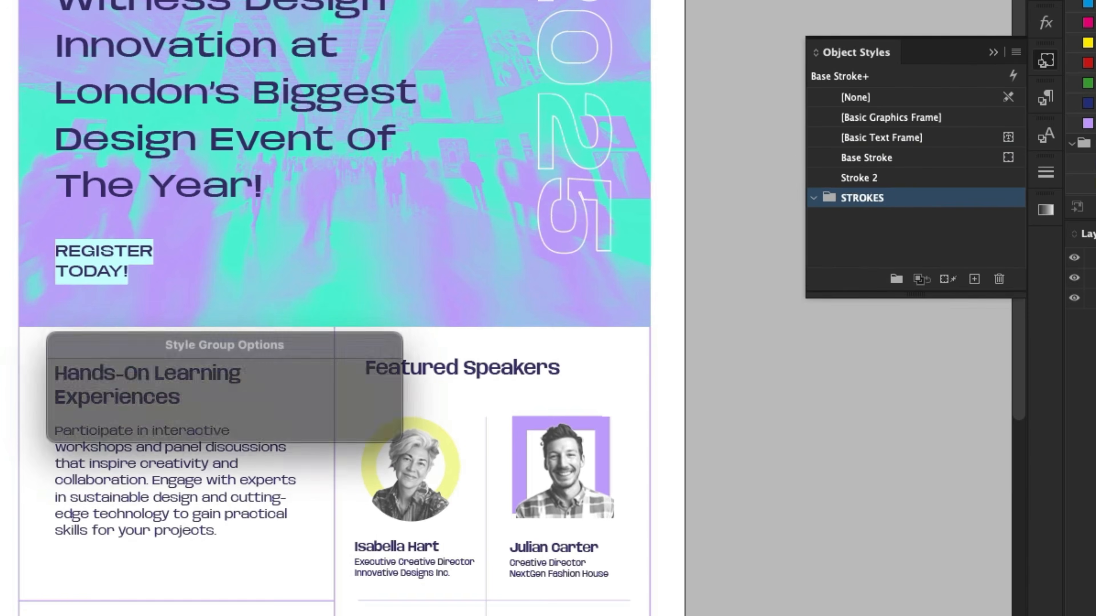
{"action": "left_click", "coordinate": [869, 159]}
{"action": "mouse_move", "coordinate": [861, 178]}
{"action": "left_mouse_down"}
{"action": "mouse_move", "coordinate": [862, 199]}
{"action": "mouse_move", "coordinate": [876, 177]}
{"action": "left_mouse_up"}
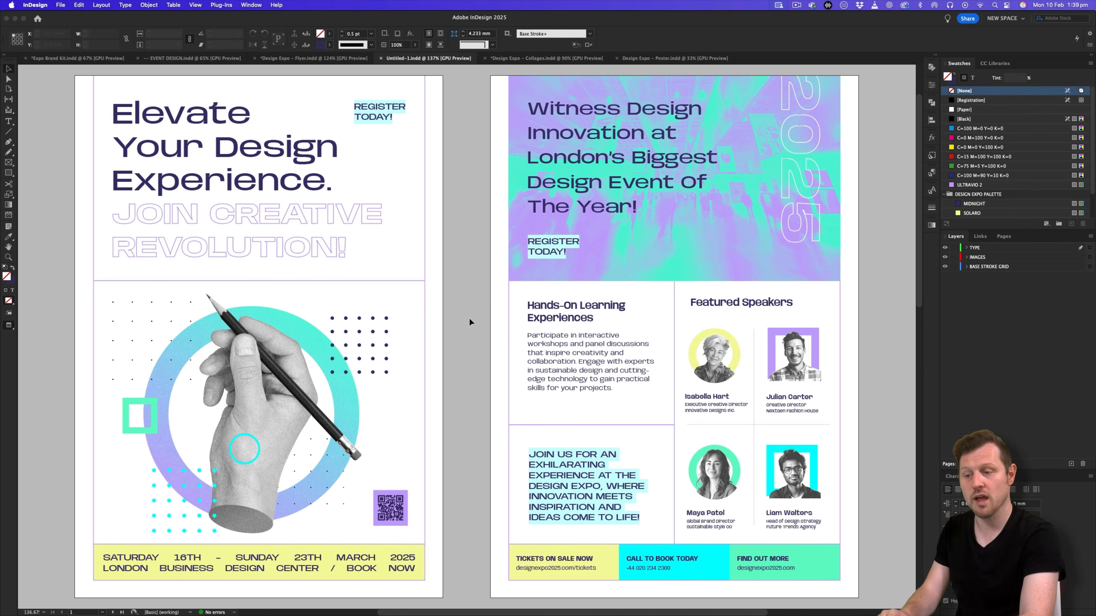
Start exporting the flyer document and choose the PDF folder inside 4 - PUBLISH as the destination.
{"action": "scroll", "coordinate": [613, 283], "scroll_direction": "down", "scroll_amount": 15}
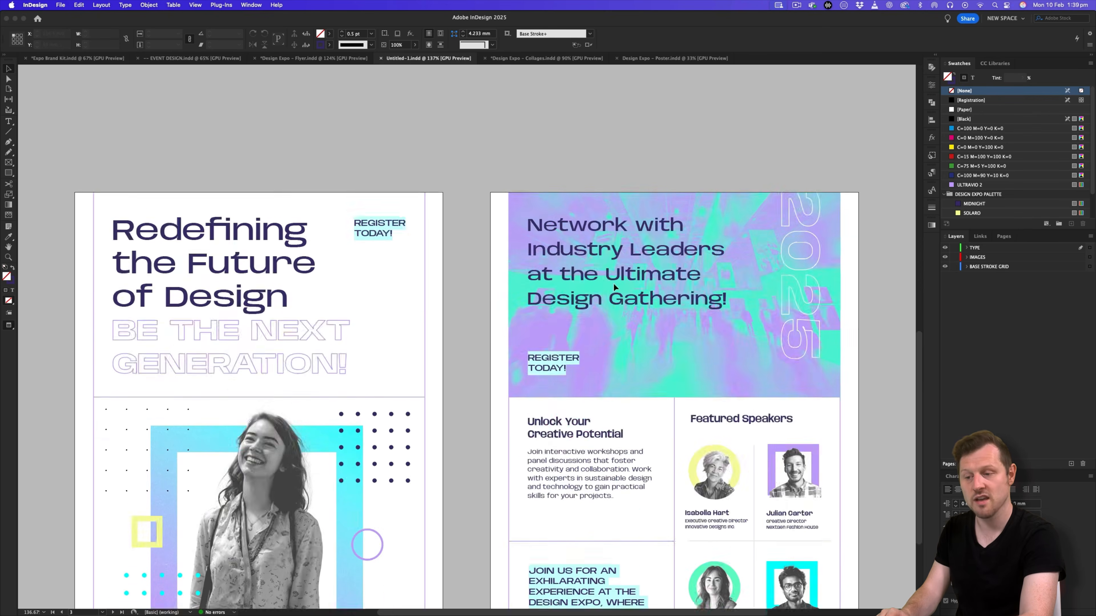
{"action": "scroll", "coordinate": [613, 284], "scroll_direction": "down", "scroll_amount": 2}
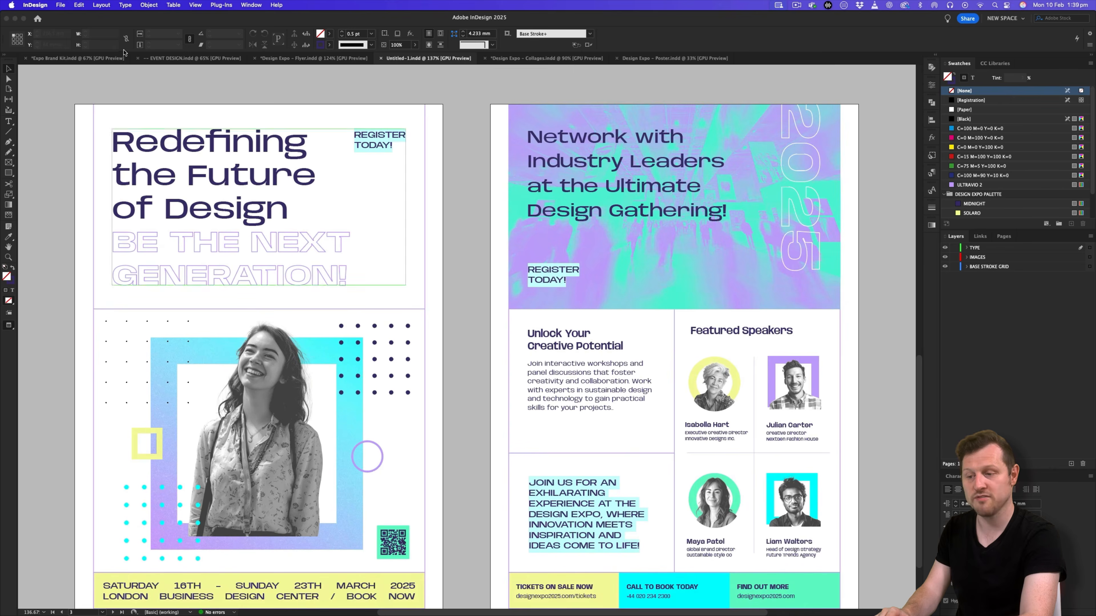
{"action": "left_click", "coordinate": [59, 5]}
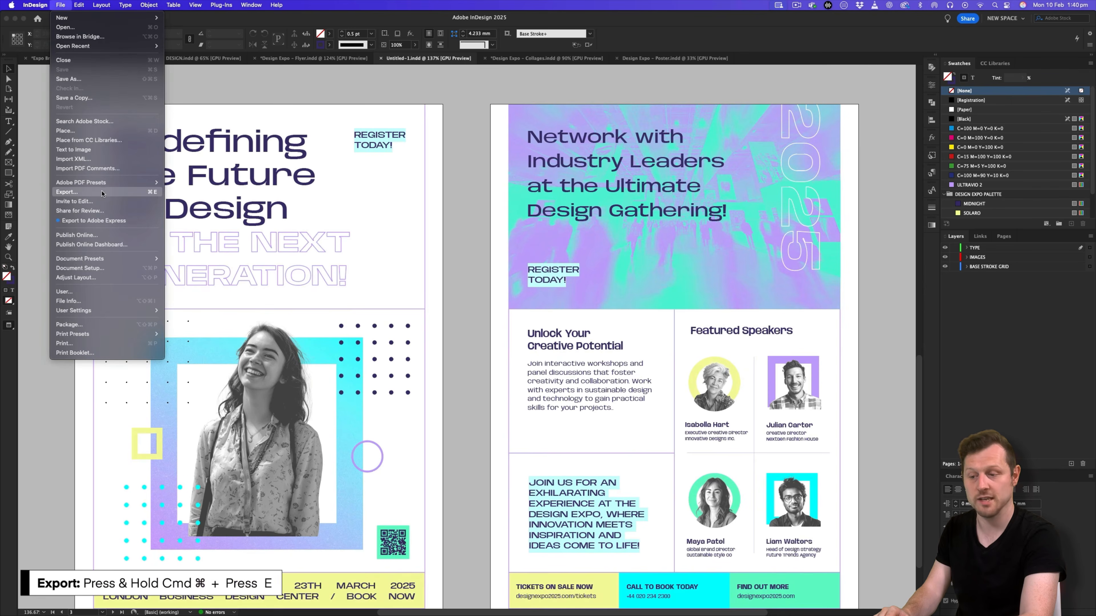
{"action": "left_click", "coordinate": [453, 182]}
{"action": "scroll", "coordinate": [460, 184], "scroll_direction": "down", "scroll_amount": 2}
{"action": "key", "text": "super+e"}
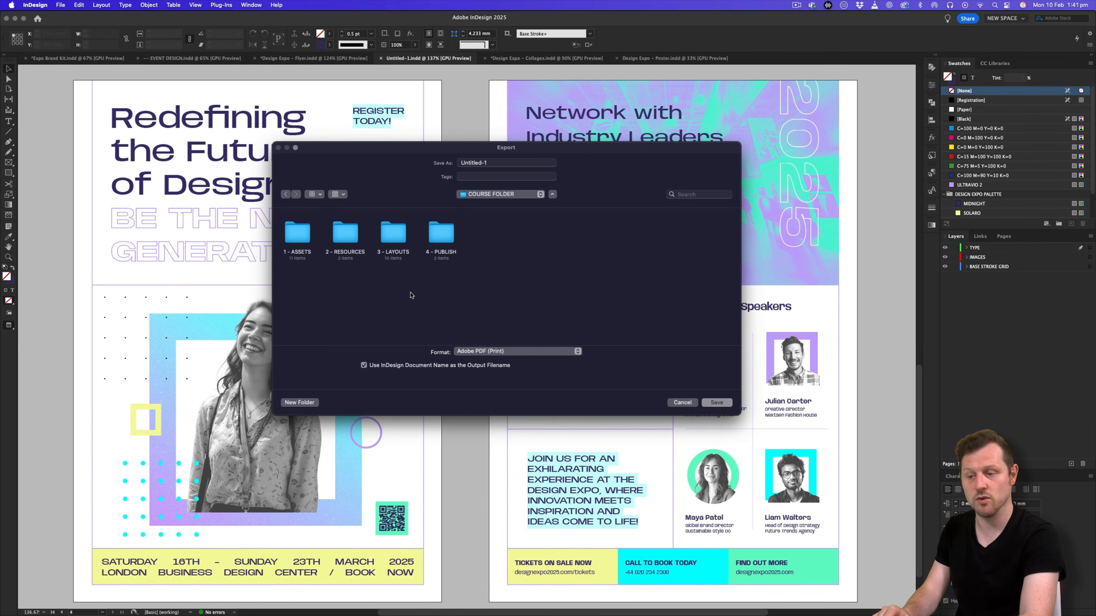
{"action": "left_click", "coordinate": [445, 244]}
{"action": "double_click", "coordinate": [445, 235]}
{"action": "double_click", "coordinate": [386, 233]}
Name the export file "Design Expo - Flyer 2", keep the Adobe PDF (Print) format, and save to continue to the PDF options.
{"action": "triple_click", "coordinate": [490, 162]}
{"action": "type", "text": "Design Expo - Flyer 2"}
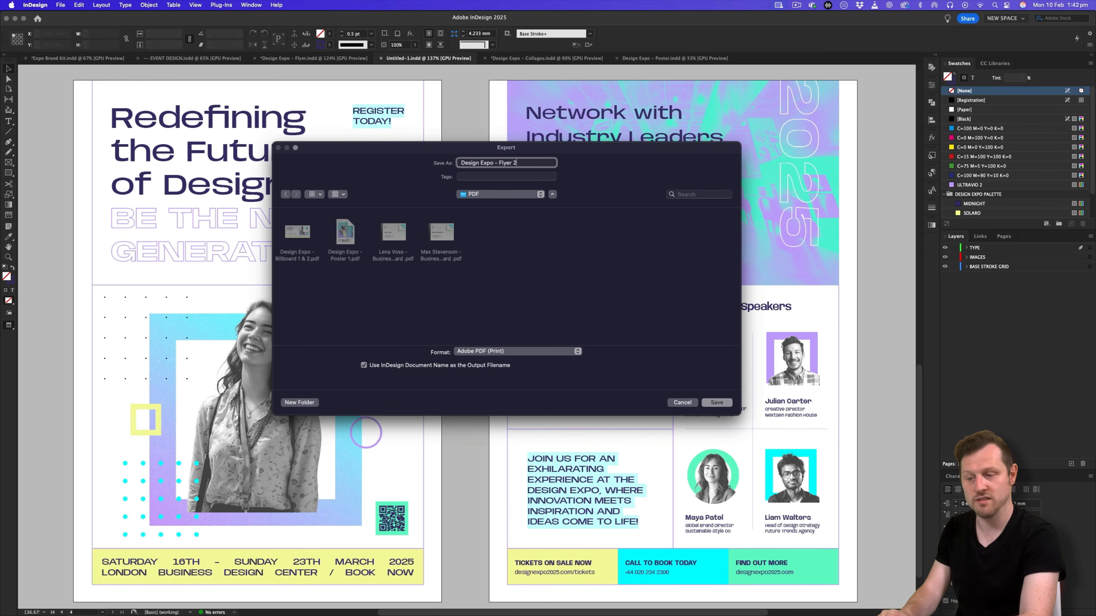
{"action": "left_click", "coordinate": [521, 352]}
{"action": "left_click", "coordinate": [507, 352]}
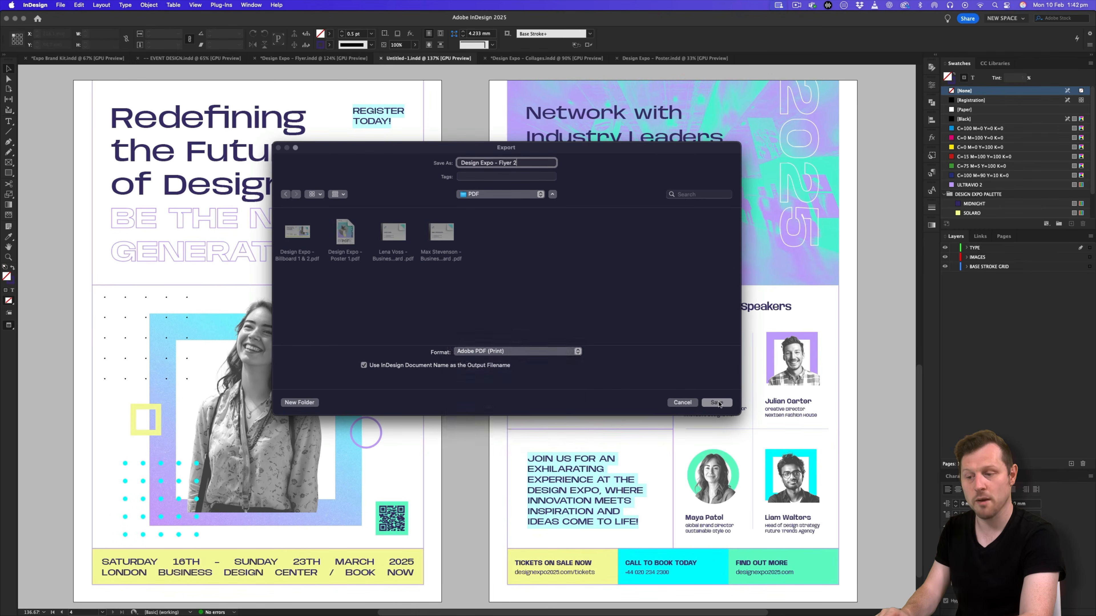
{"action": "key", "text": "Return"}
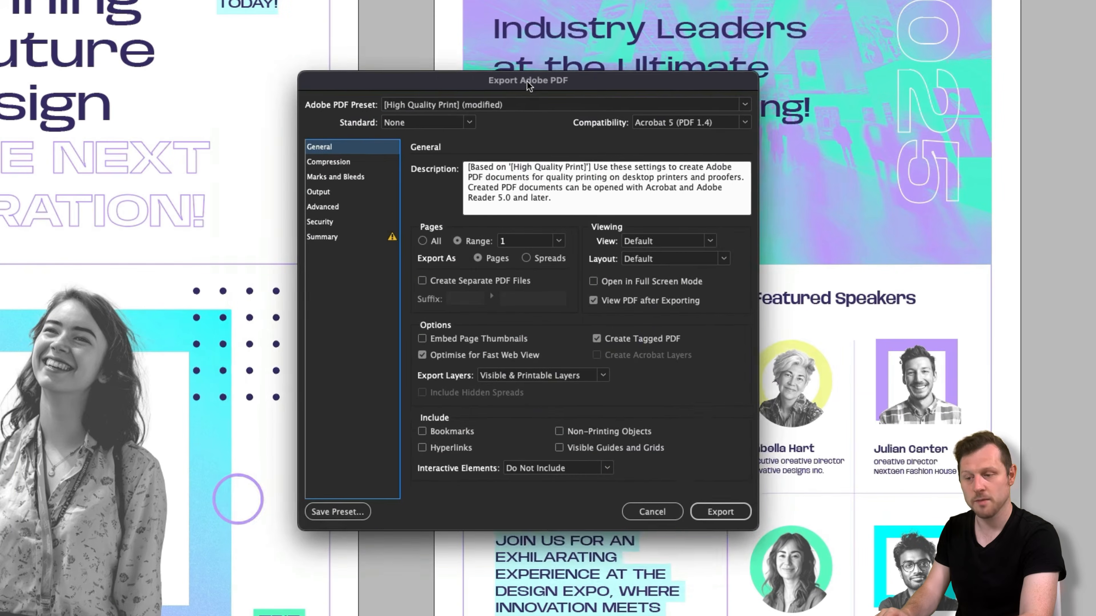
Use the High Quality Print preset and limit the PDF export to the page range 3-4.
{"action": "left_click_drag", "start_coordinate": [529, 84], "coordinate": [480, 104]}
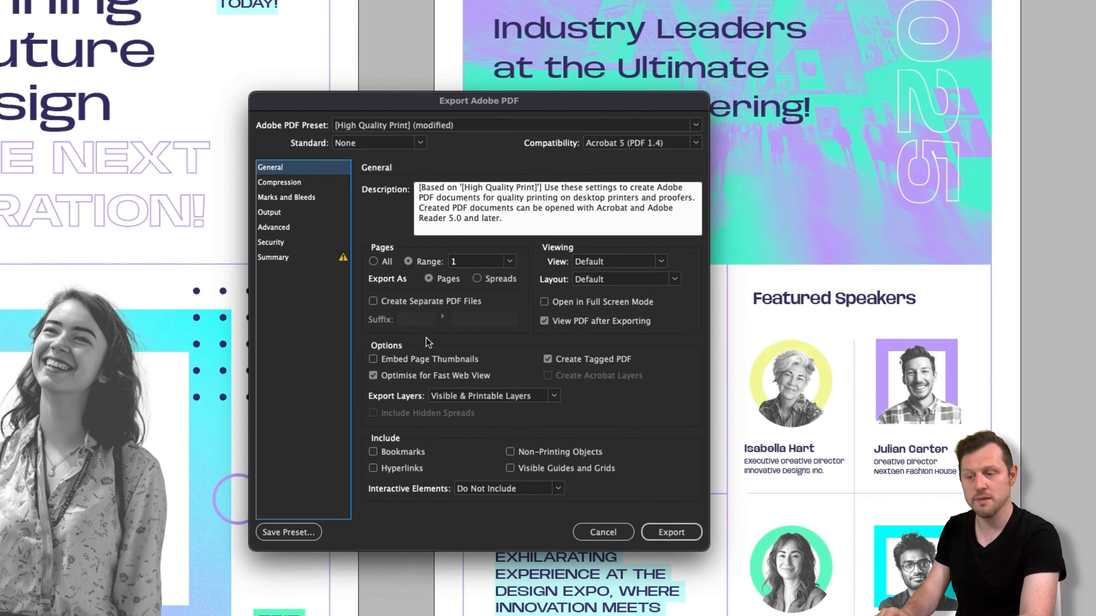
{"action": "left_click", "coordinate": [437, 126]}
{"action": "left_click", "coordinate": [405, 154]}
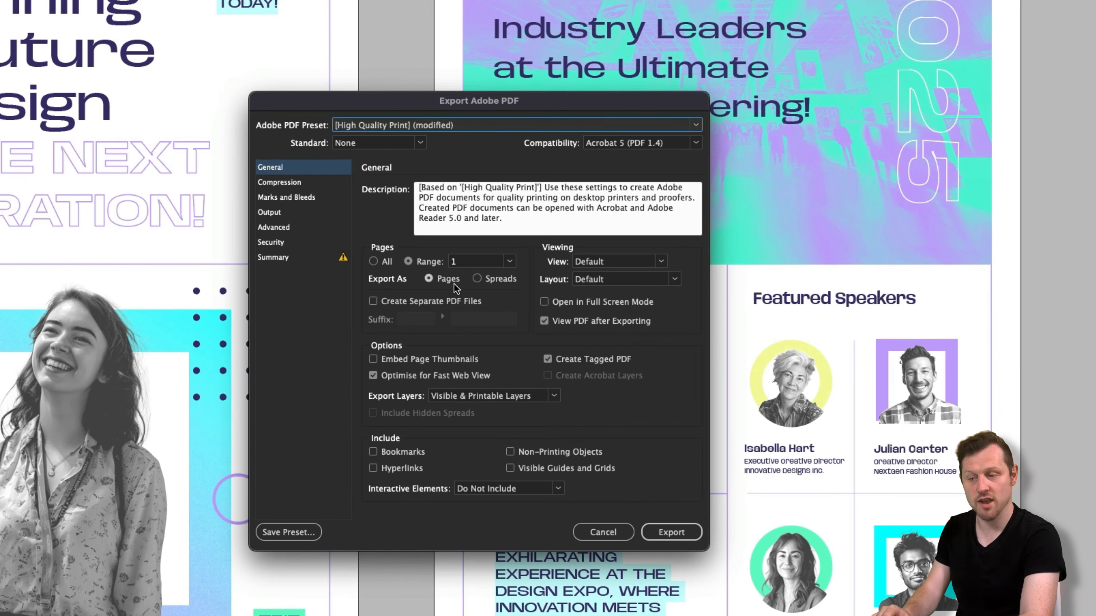
{"action": "left_click", "coordinate": [414, 260]}
{"action": "type", "text": "3-4"}
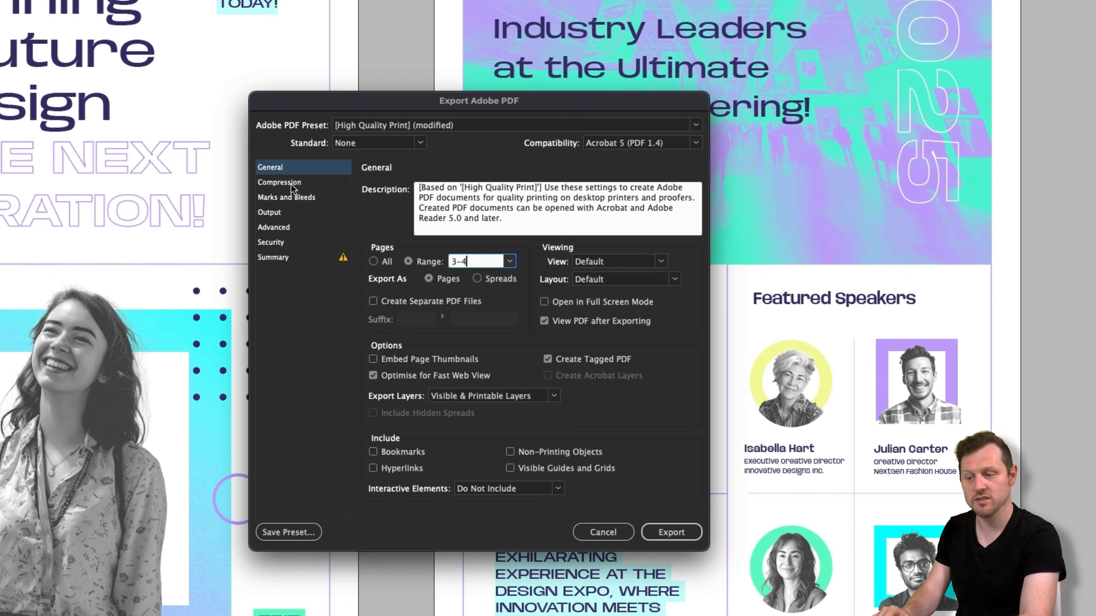
Include crop marks and the document bleed settings in the PDF, then export it.
{"action": "left_click", "coordinate": [301, 198]}
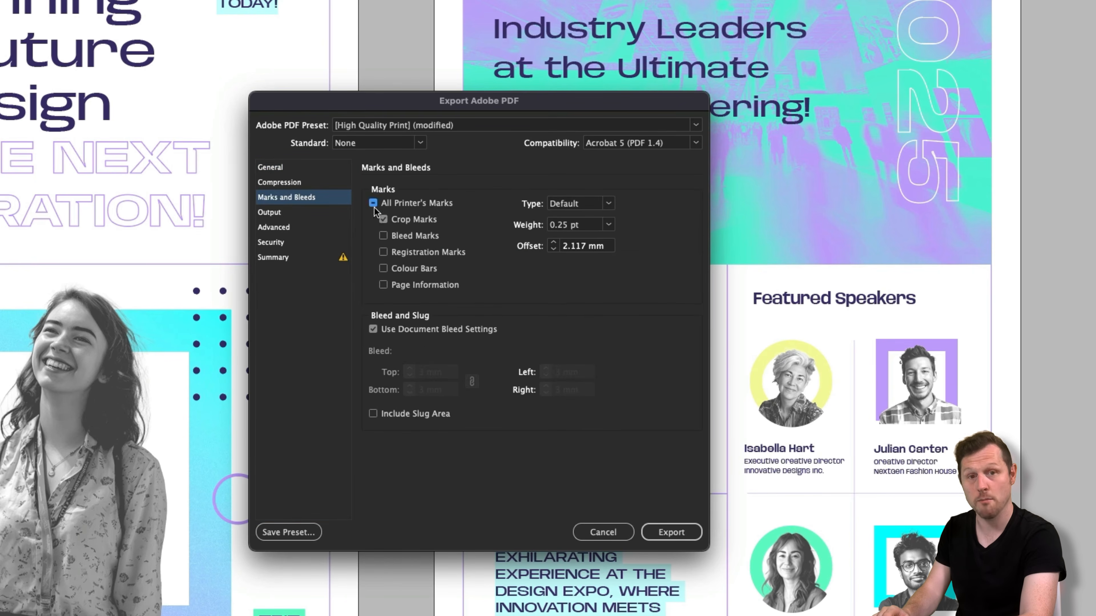
{"action": "left_click", "coordinate": [383, 219]}
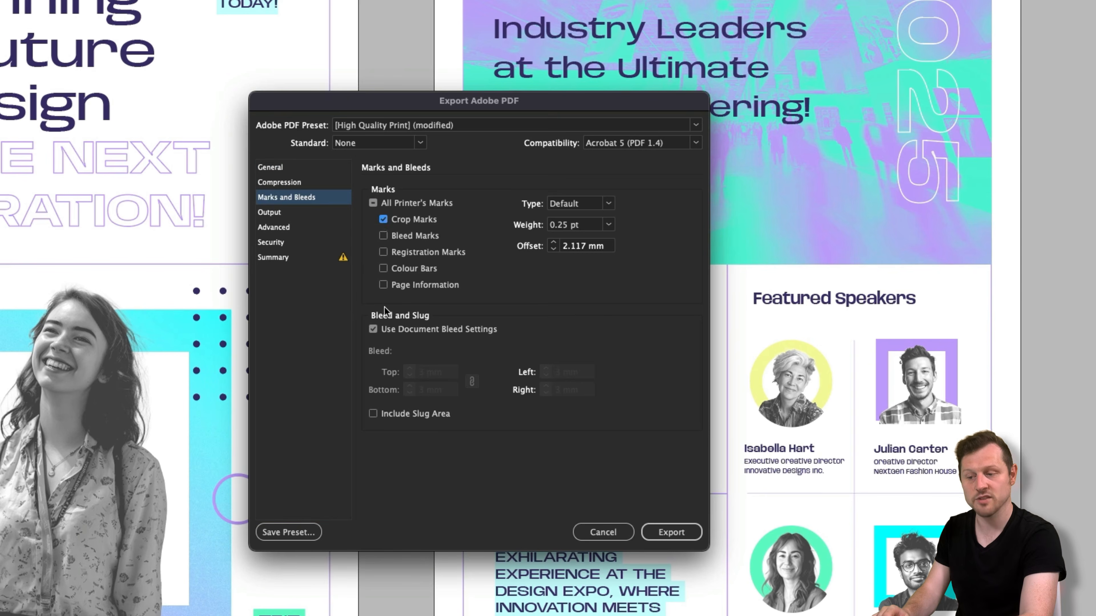
{"action": "left_click", "coordinate": [373, 330]}
{"action": "left_click", "coordinate": [394, 330]}
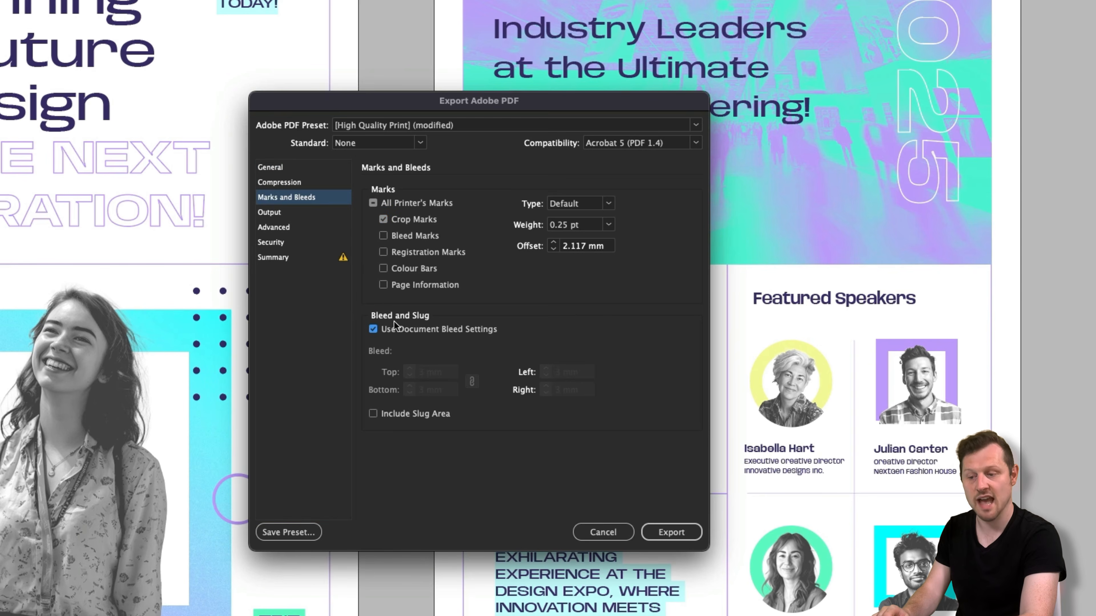
{"action": "left_click", "coordinate": [667, 532]}
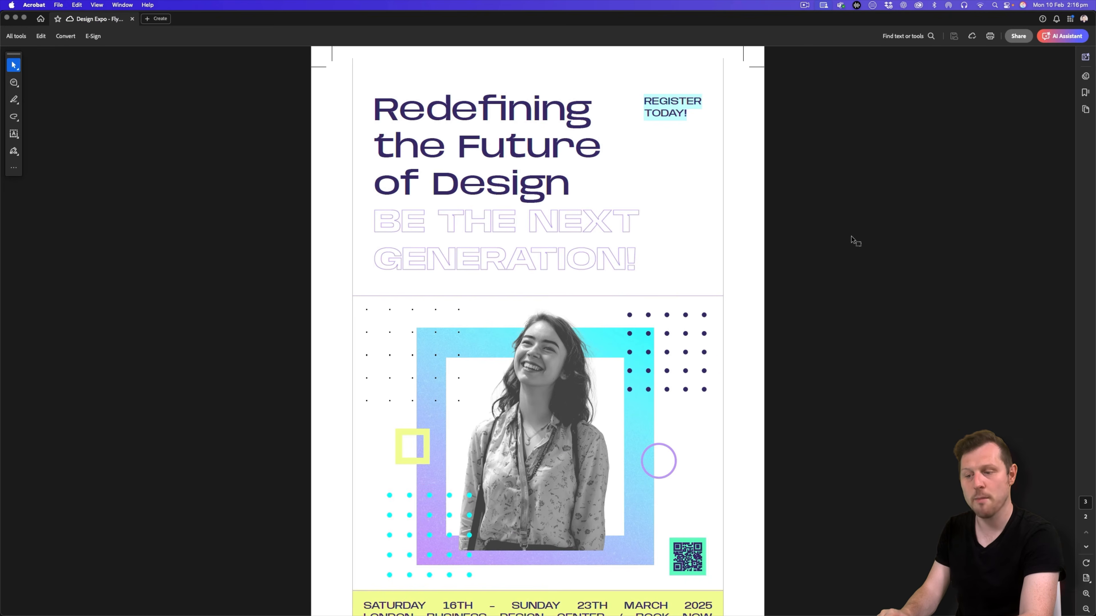
Review the front and back pages of the exported flyer PDF in Acrobat with the page thumbnails displayed.
{"action": "key", "text": "super+minus"}
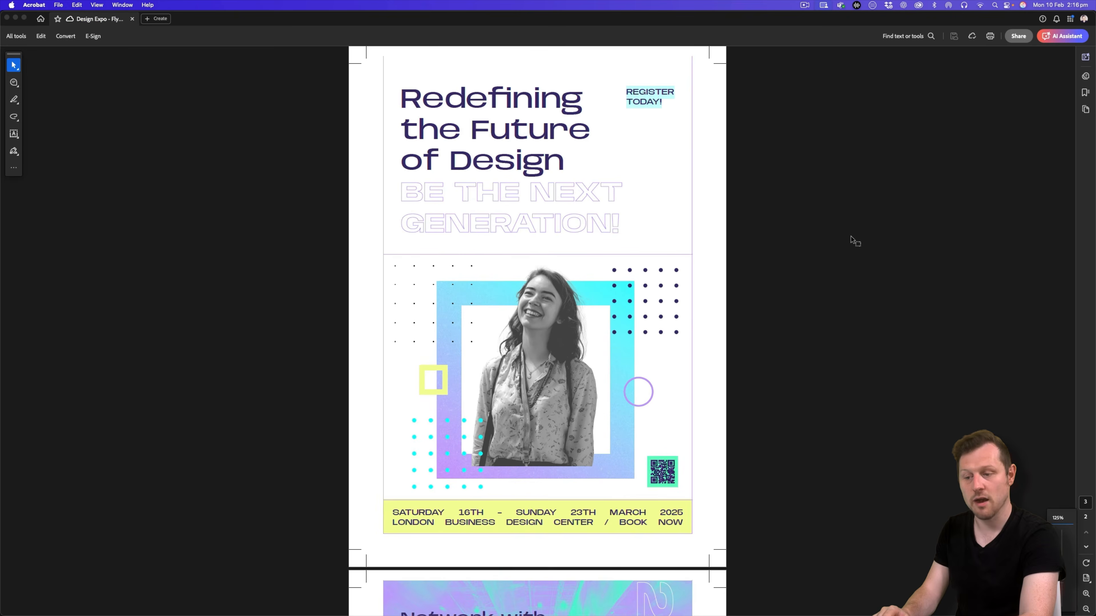
{"action": "left_click", "coordinate": [1085, 109]}
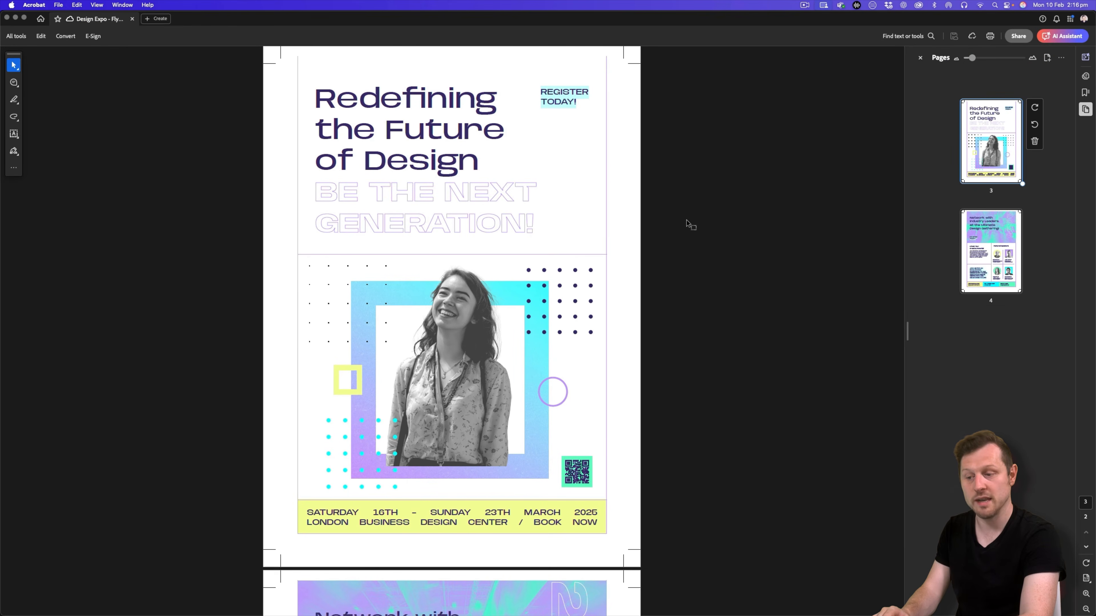
{"action": "scroll", "coordinate": [690, 225], "scroll_direction": "down", "scroll_amount": 10}
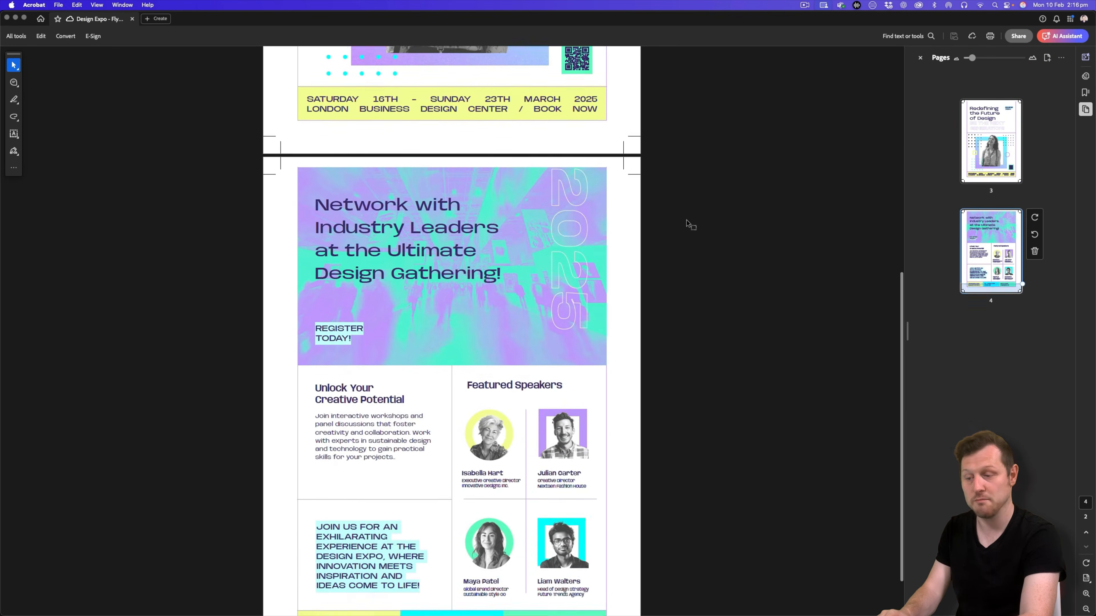
{"action": "scroll", "coordinate": [690, 224], "scroll_direction": "down", "scroll_amount": 2}
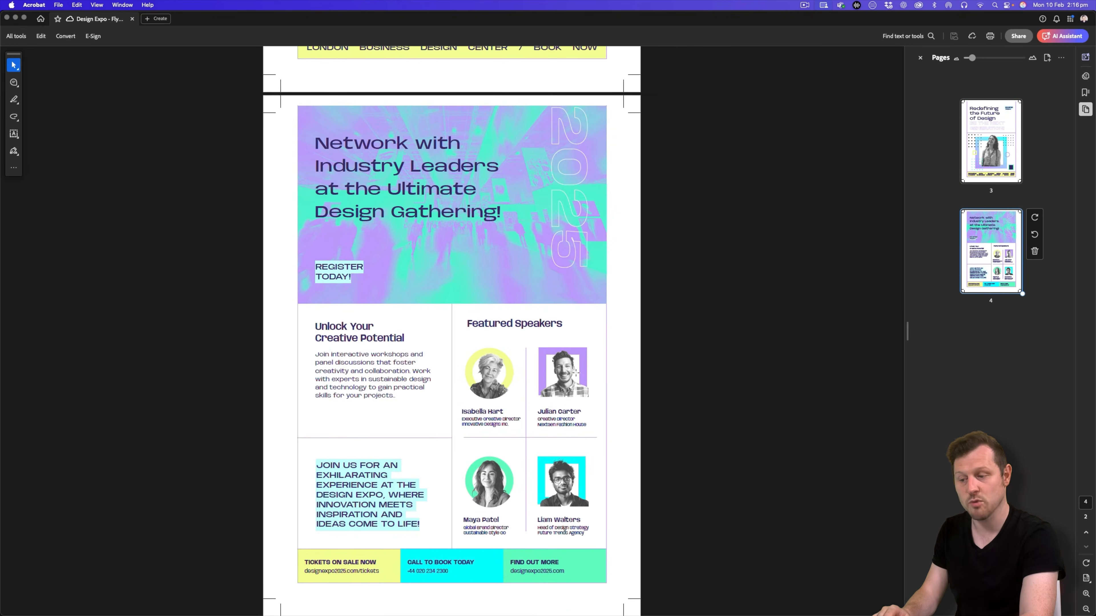
{"action": "scroll", "coordinate": [576, 372], "scroll_direction": "up", "scroll_amount": 10}
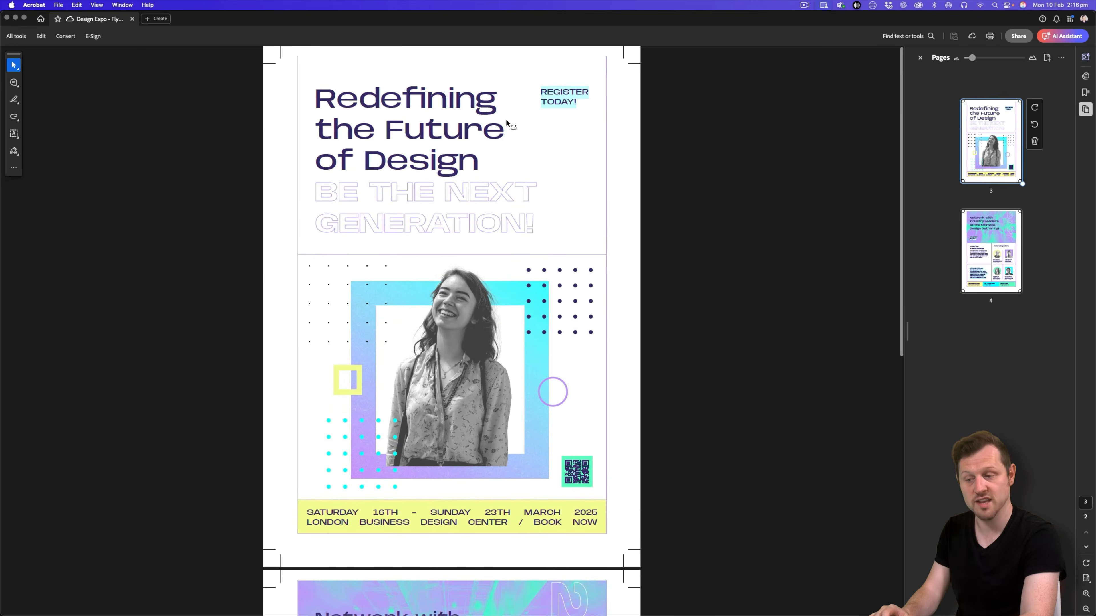